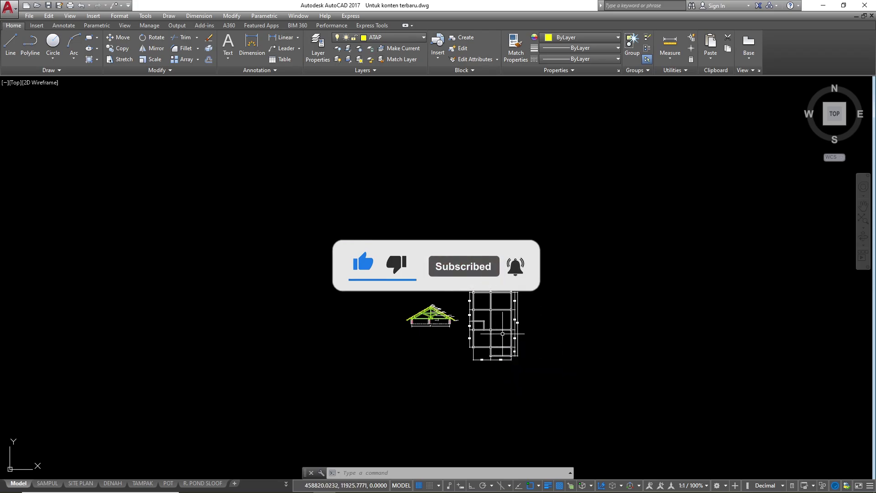
# - Turn off the dimensi layer to hide the floor plan's dimensions
pyautogui.scroll(2, 502, 333)
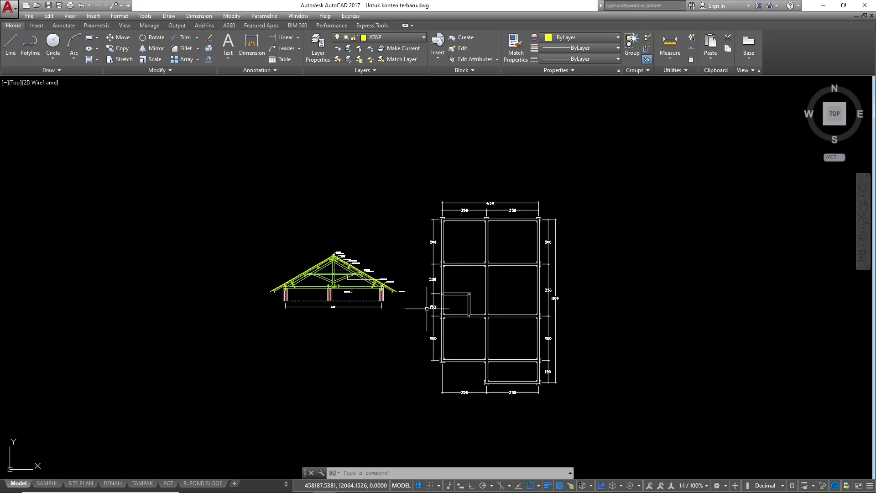
pyautogui.scroll(2, 504, 244)
pyautogui.scroll(-1, 446, 172)
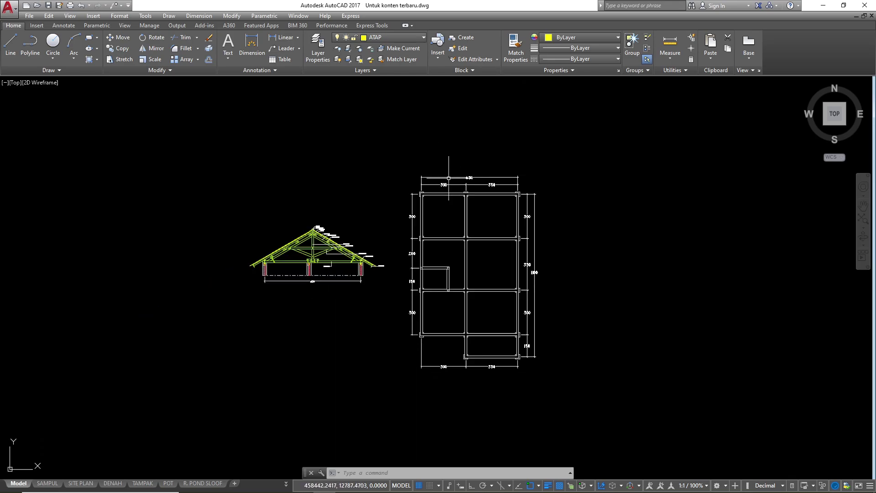
pyautogui.scroll(2, 521, 203)
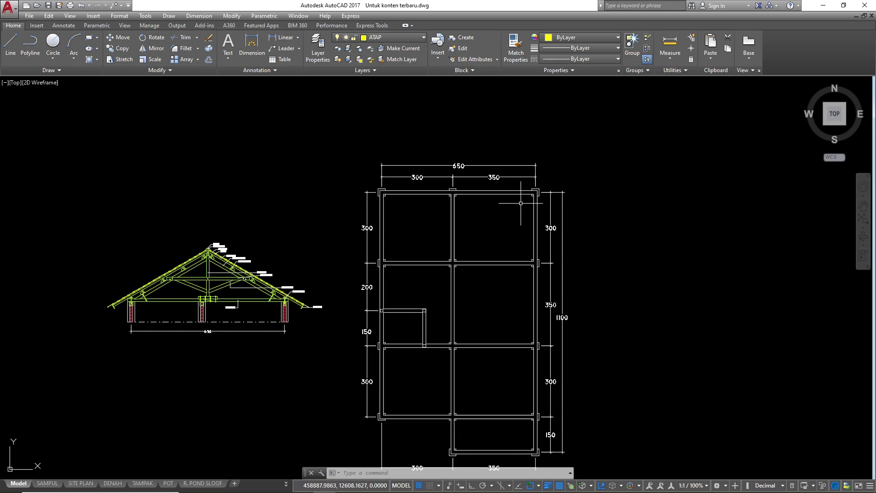
pyautogui.click(386, 37)
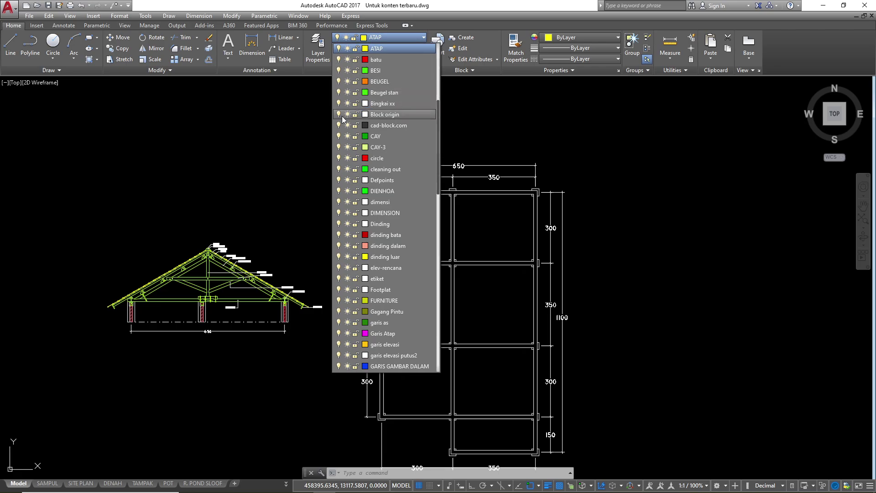
pyautogui.click(339, 202)
pyautogui.press('Escape')
pyautogui.scroll(-1, 459, 147)
pyautogui.scroll(1, 424, 165)
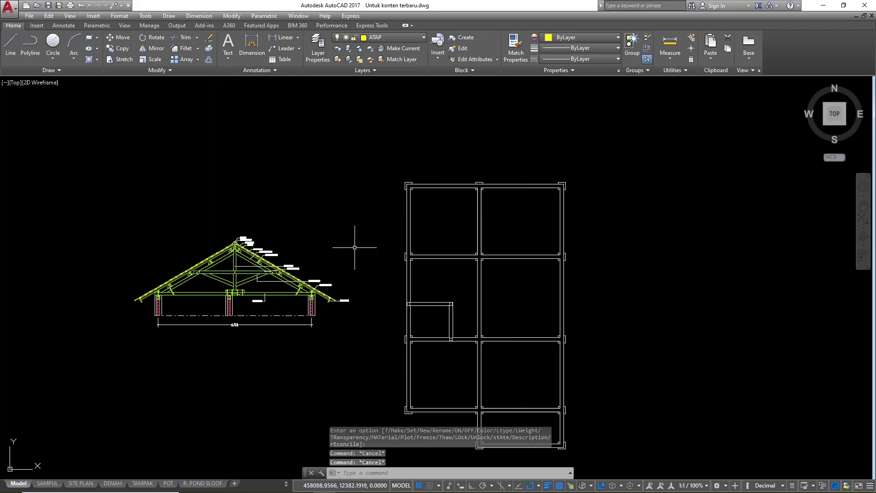
pyautogui.click(80, 219)
pyautogui.click(354, 357)
pyautogui.press('Escape')
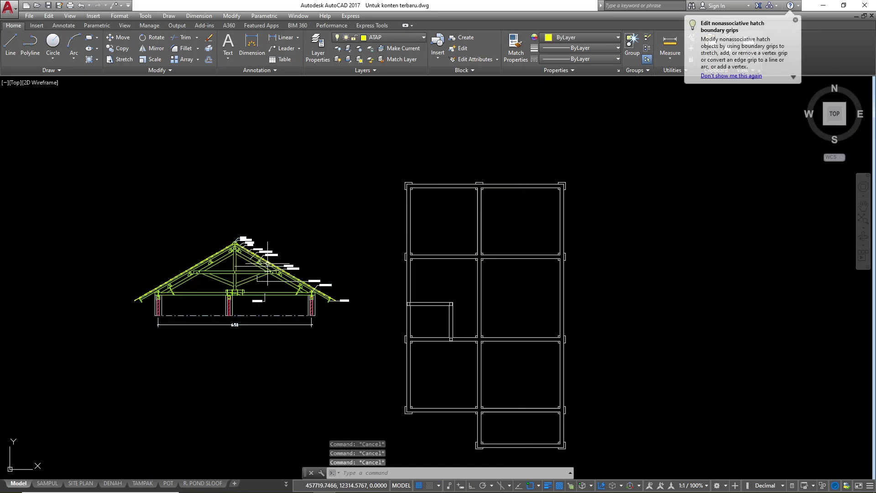
# - Draw a vertical construction line along the outer face of the floor plan's left wall
pyautogui.write('XL')
pyautogui.press('space')
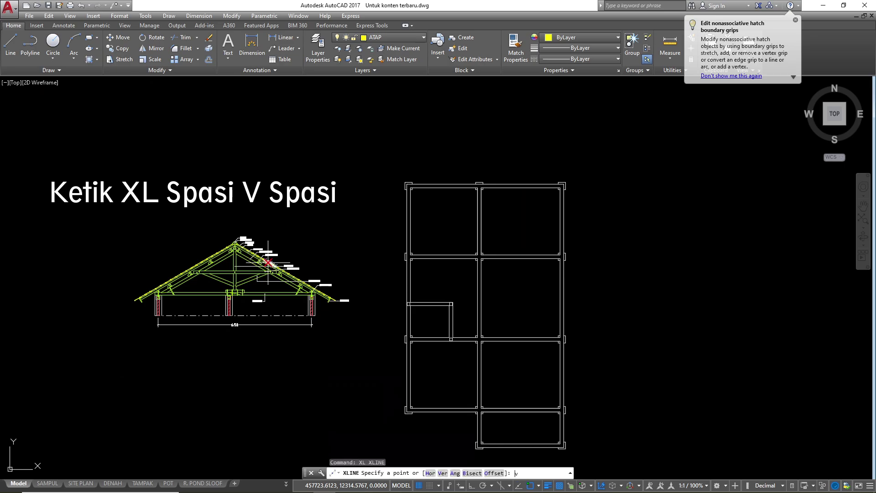
pyautogui.write('v')
pyautogui.press('space')
pyautogui.scroll(7, 401, 162)
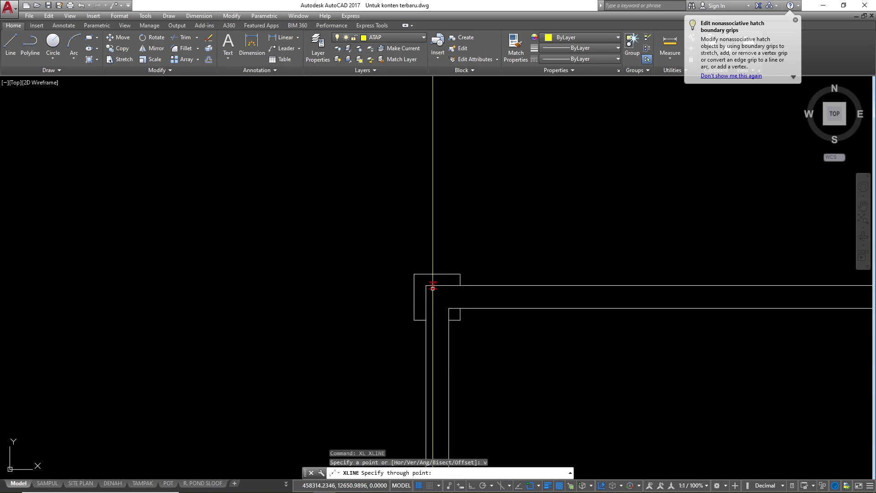
pyautogui.scroll(-5, 549, 158)
pyautogui.press('Escape')
pyautogui.press('Escape')
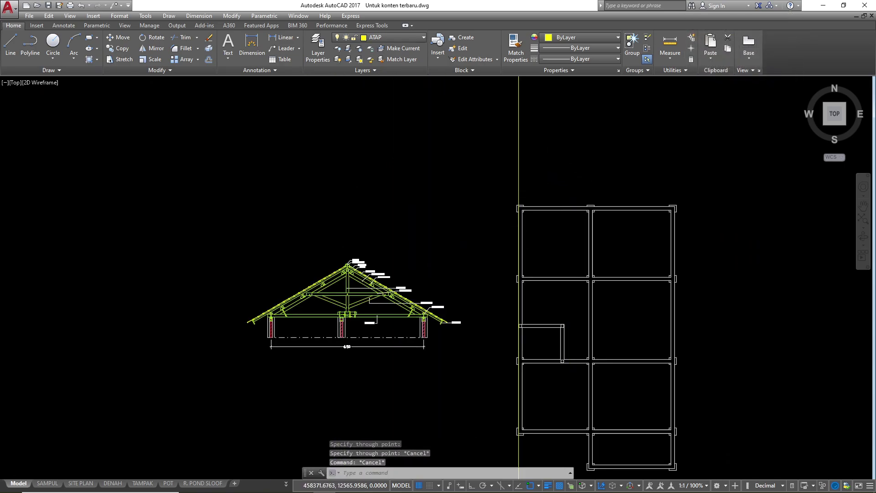
pyautogui.scroll(6, 535, 232)
pyautogui.click(547, 235)
pyautogui.press('Escape')
pyautogui.scroll(-6, 534, 224)
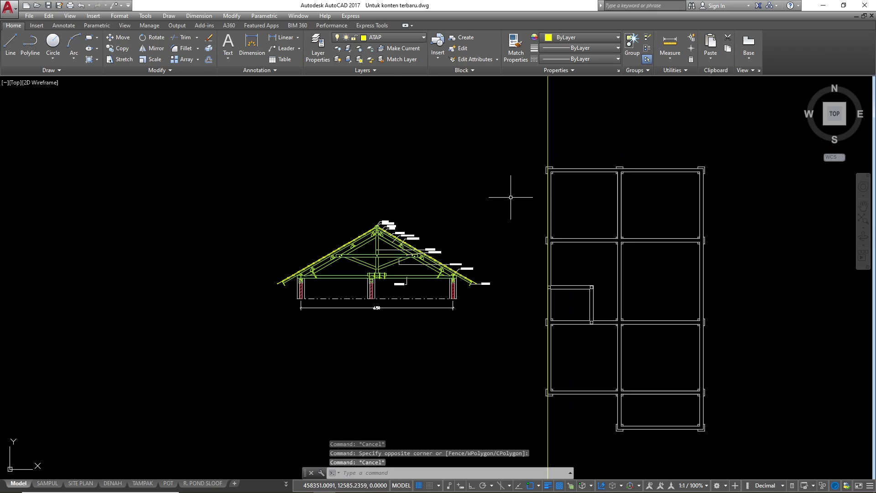
# - Move the whole roof truss section above the floor plan, placing its left ring beam's lower outer corner on the construction line
pyautogui.click(509, 348)
pyautogui.click(167, 161)
pyautogui.write('m')
pyautogui.press('space')
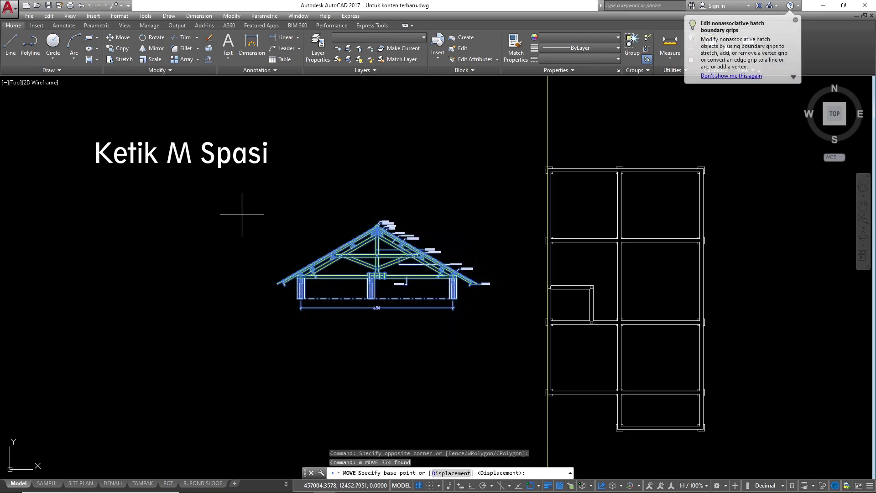
pyautogui.scroll(10, 282, 276)
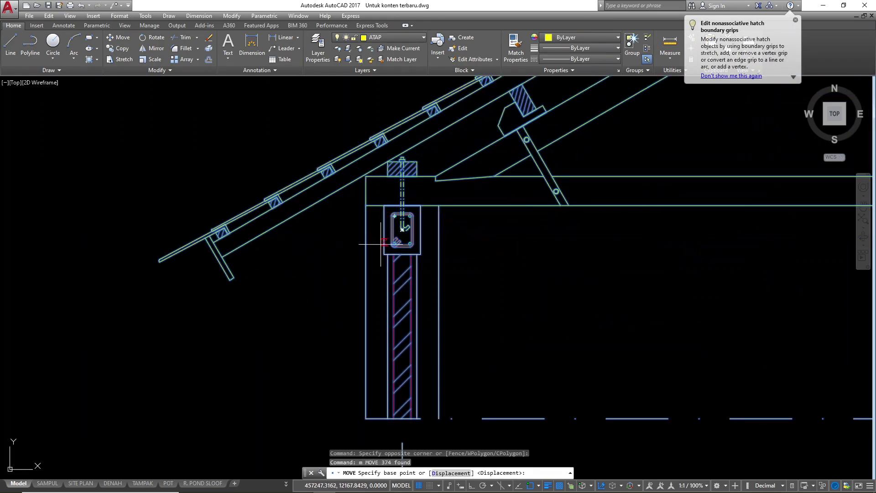
pyautogui.click(384, 253)
pyautogui.scroll(-12, 384, 253)
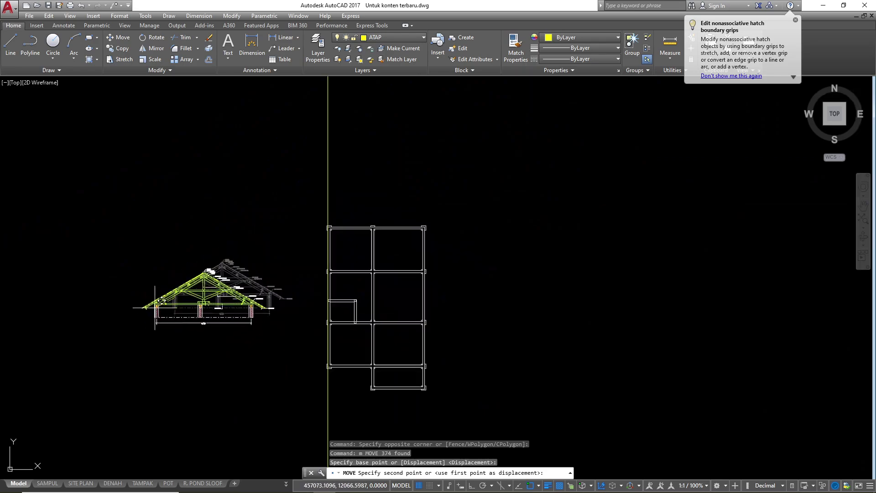
pyautogui.scroll(4, 281, 156)
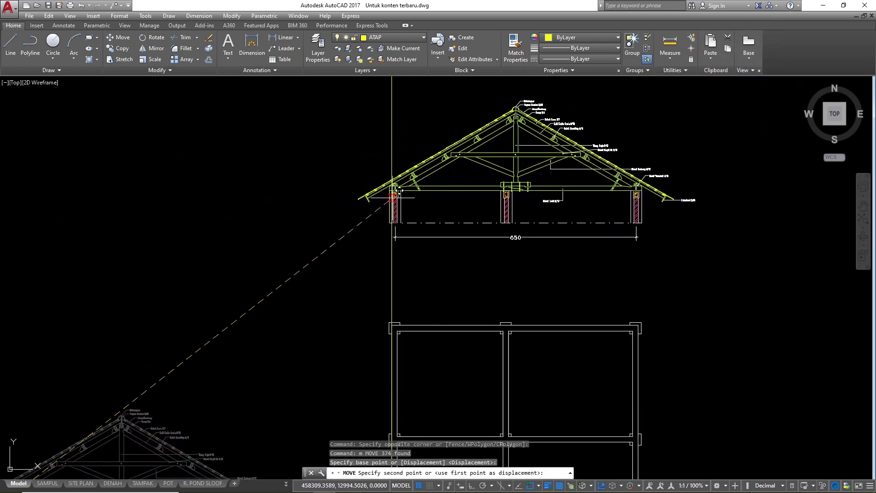
pyautogui.click(391, 222)
pyautogui.press('Escape')
# - Erase the vertical construction line used to align the truss section
pyautogui.scroll(3, 384, 203)
pyautogui.click(418, 106)
pyautogui.click(382, 96)
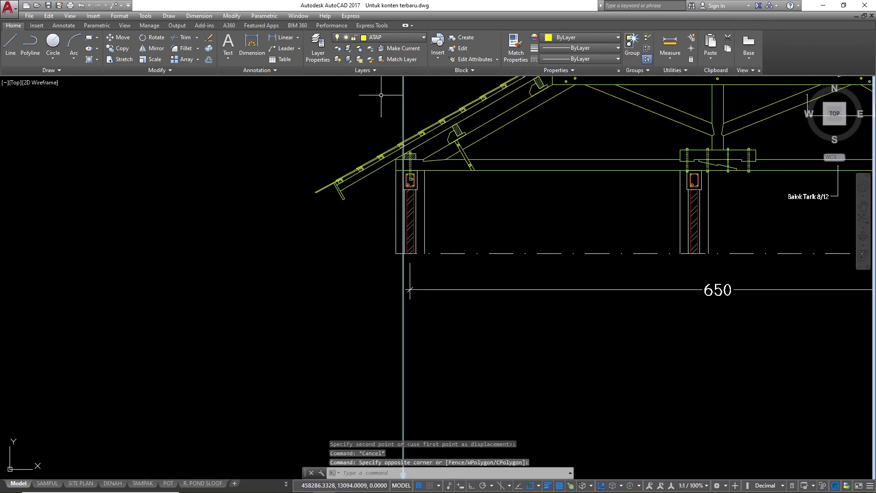
pyautogui.write('e')
pyautogui.press('space')
pyautogui.press('Escape')
pyautogui.scroll(-4, 426, 120)
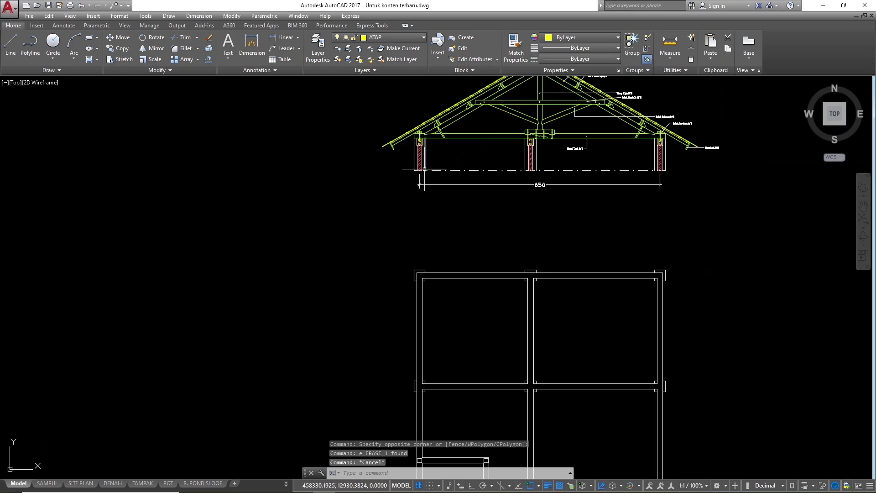
# - Draw another vertical construction line along the plan's left outer wall face to check the truss section's alignment
pyautogui.write('xl')
pyautogui.press('space')
pyautogui.write('v')
pyautogui.press('space')
pyautogui.scroll(5, 418, 275)
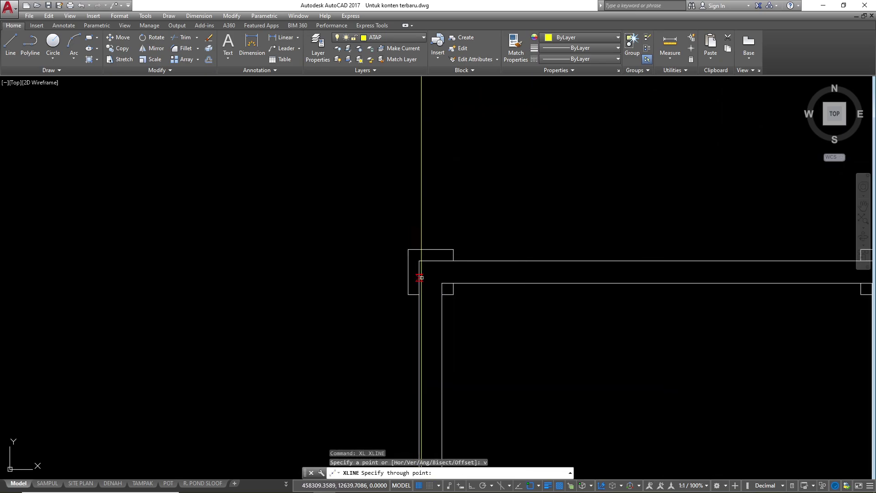
pyautogui.click(420, 276)
pyautogui.press('Escape')
pyautogui.scroll(-3, 365, 315)
pyautogui.moveTo(366, 314); pyautogui.dragTo(359, 406, button='middle')
pyautogui.scroll(5, 381, 176)
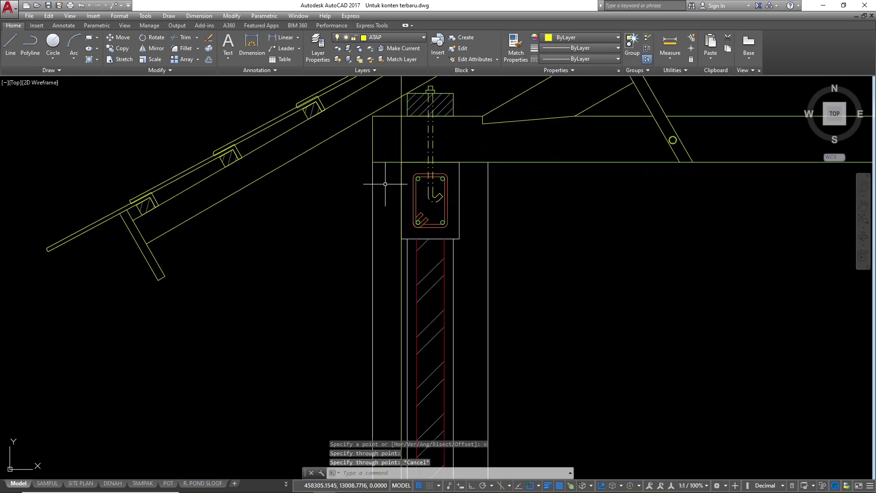
# - Erase the vertical construction line drawn for the alignment check
pyautogui.scroll(-5, 385, 184)
pyautogui.moveTo(406, 133); pyautogui.dragTo(396, 122)
pyautogui.write('e')
pyautogui.press('space')
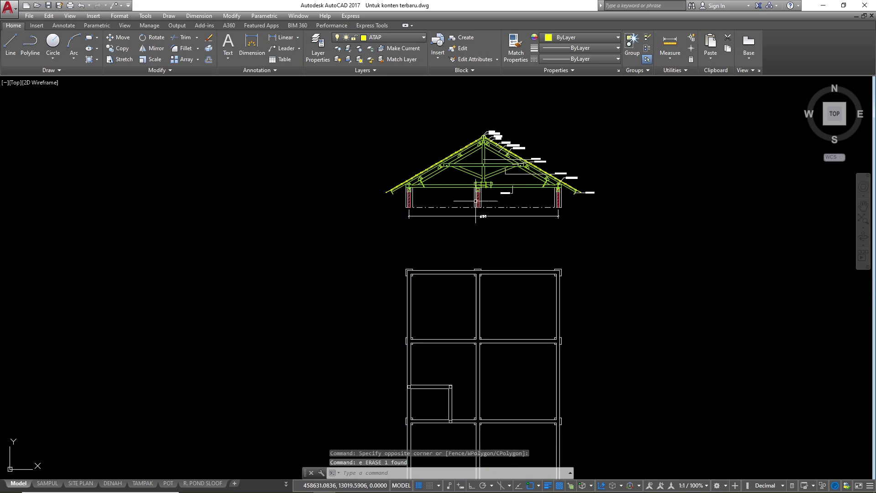
# - Make LISTPLANK the current layer
pyautogui.scroll(-2, 378, 102)
pyautogui.click(387, 36)
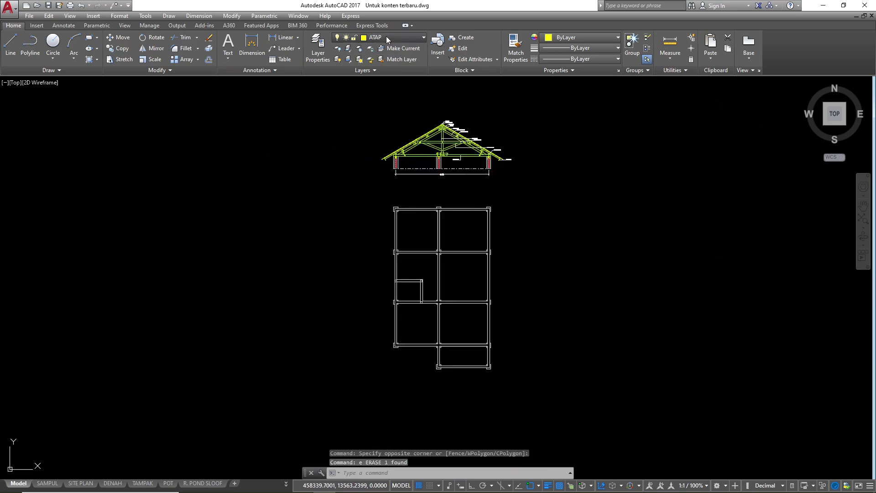
pyautogui.scroll(-7, 401, 165)
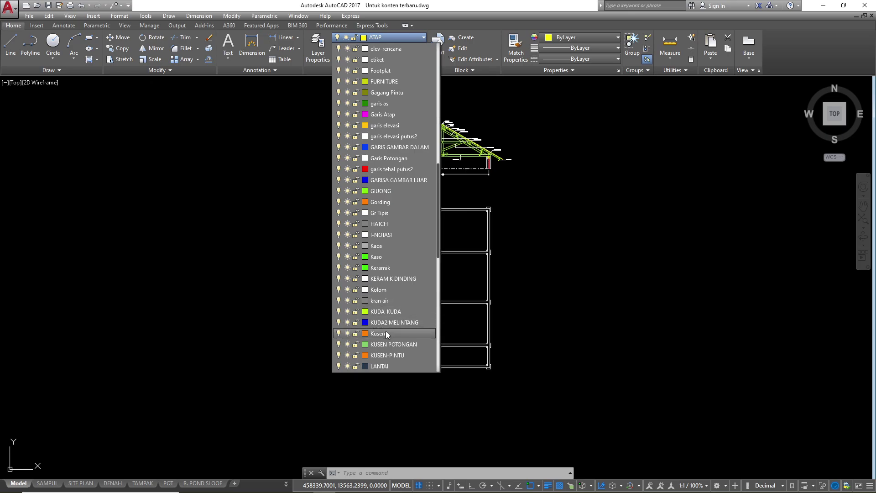
pyautogui.scroll(-2, 384, 309)
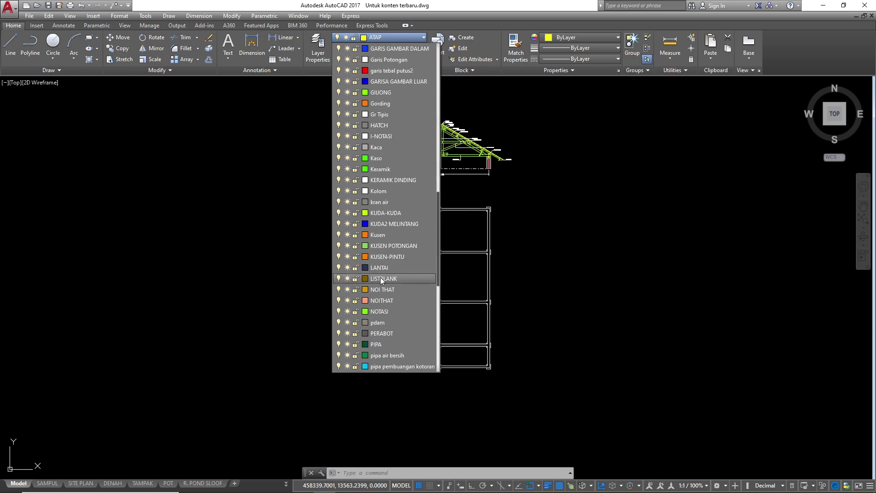
pyautogui.click(380, 278)
# - Measure from the left ring beam's lower outer corner to the fascia board's upper outer corner with a linear dimension, without placing it
pyautogui.scroll(6, 399, 156)
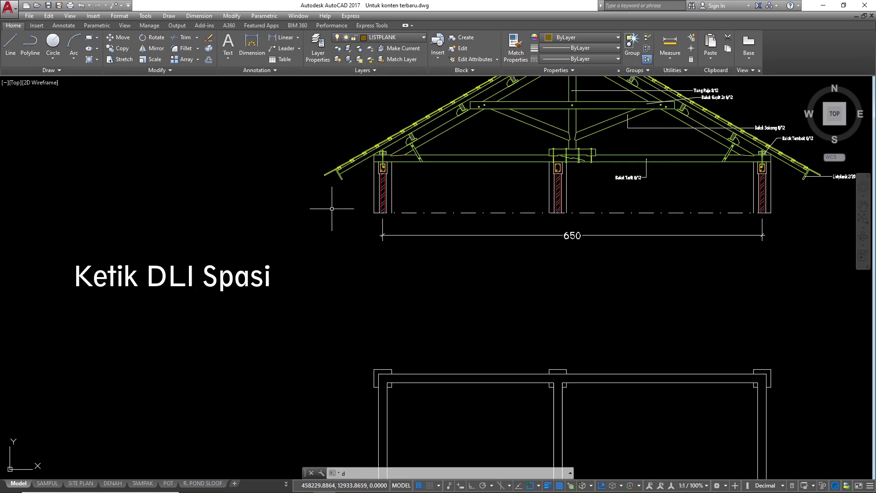
pyautogui.write('dli')
pyautogui.press('space')
pyautogui.scroll(4, 331, 207)
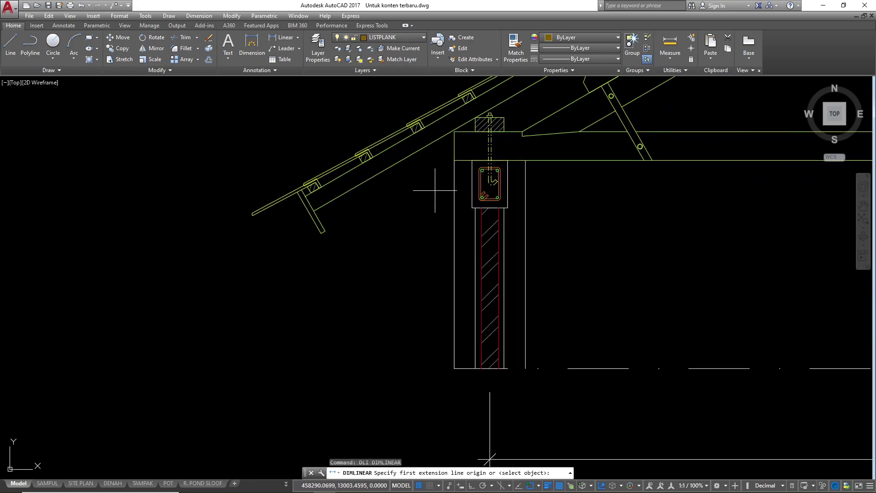
pyautogui.click(472, 207)
pyautogui.scroll(4, 288, 206)
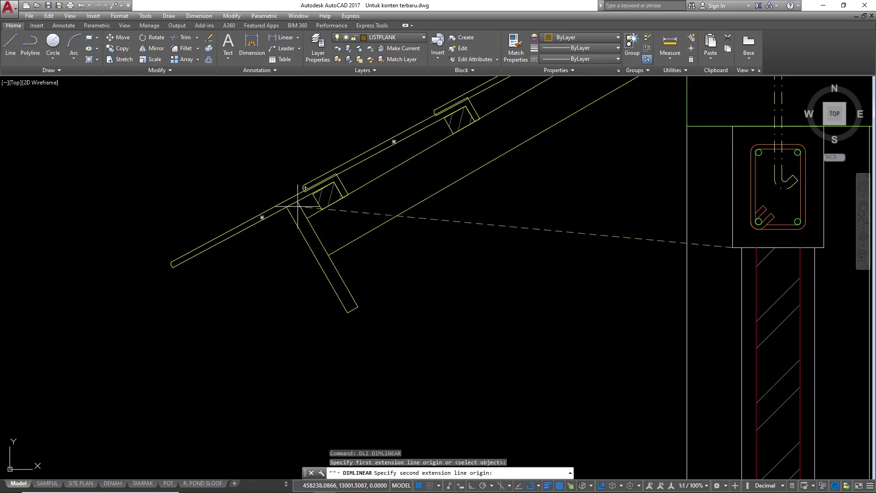
pyautogui.click(286, 208)
pyautogui.press('Escape')
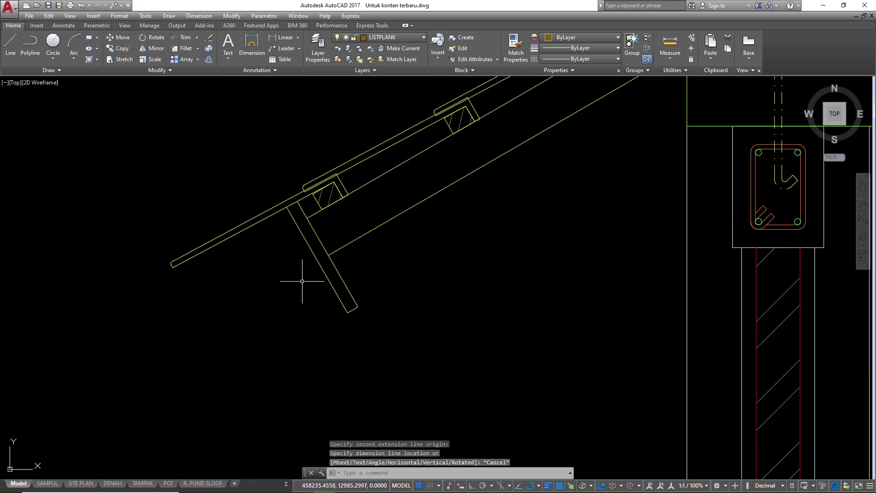
# - Measure the eave overhang from the left wall's outer face to the fascia board's upper outer corner, without placing the dimension
pyautogui.scroll(-2, 582, 165)
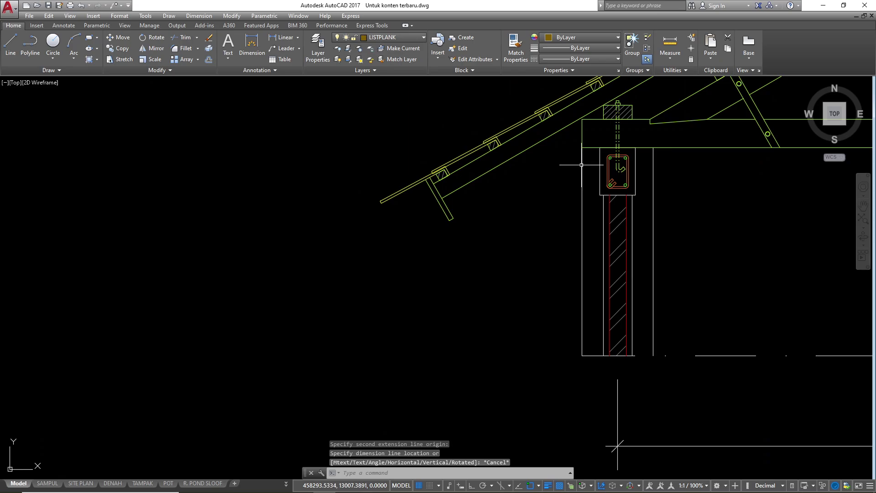
pyautogui.press('Return')
pyautogui.click(603, 212)
pyautogui.scroll(3, 431, 182)
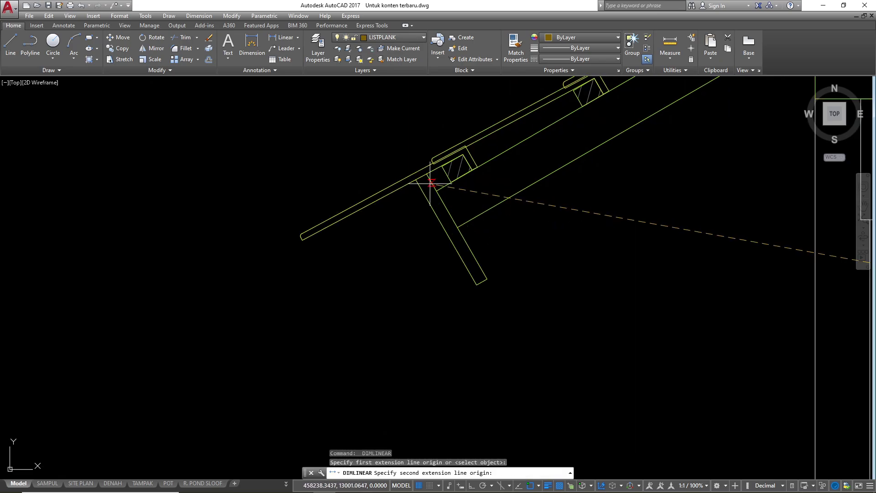
pyautogui.click(416, 179)
pyautogui.scroll(-2, 415, 163)
pyautogui.press('Escape')
pyautogui.scroll(-4, 410, 137)
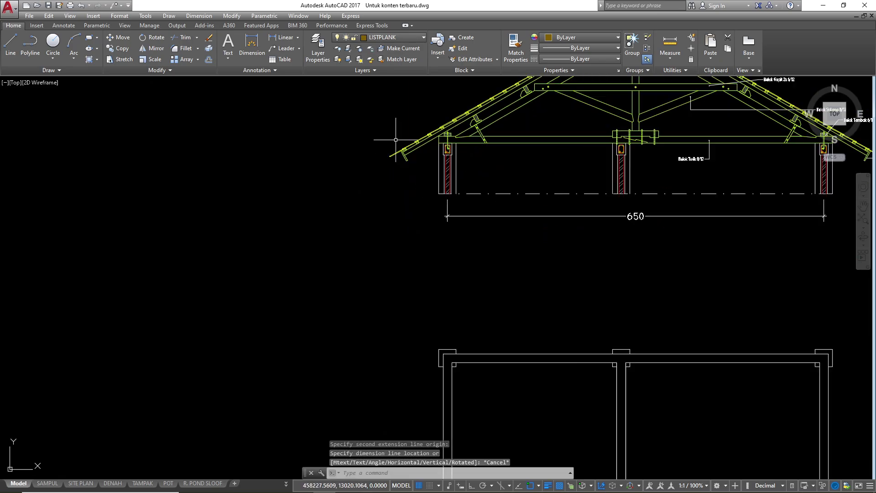
pyautogui.scroll(5, 425, 308)
pyautogui.scroll(-4, 372, 213)
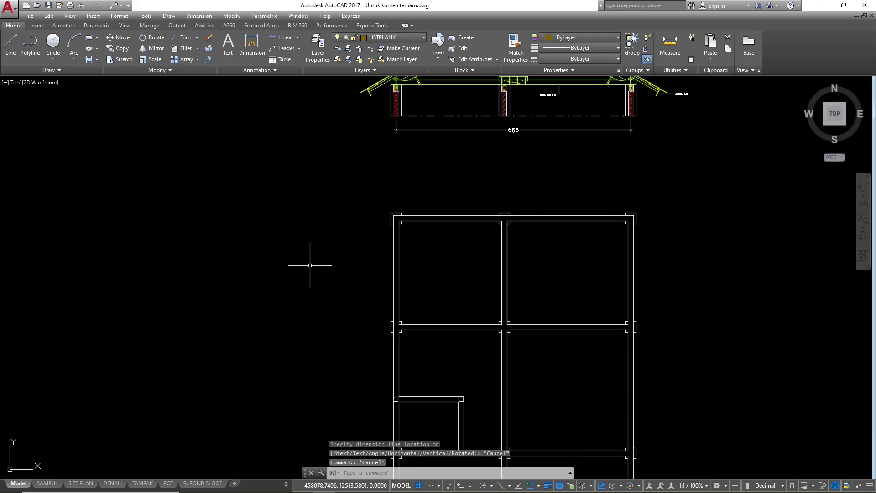
# - Start a polyline at the floor plan's lower-left outer wall corner and trace the outer faces of the left and top walls
pyautogui.write('pl')
pyautogui.press('space')
pyautogui.scroll(-2, 387, 231)
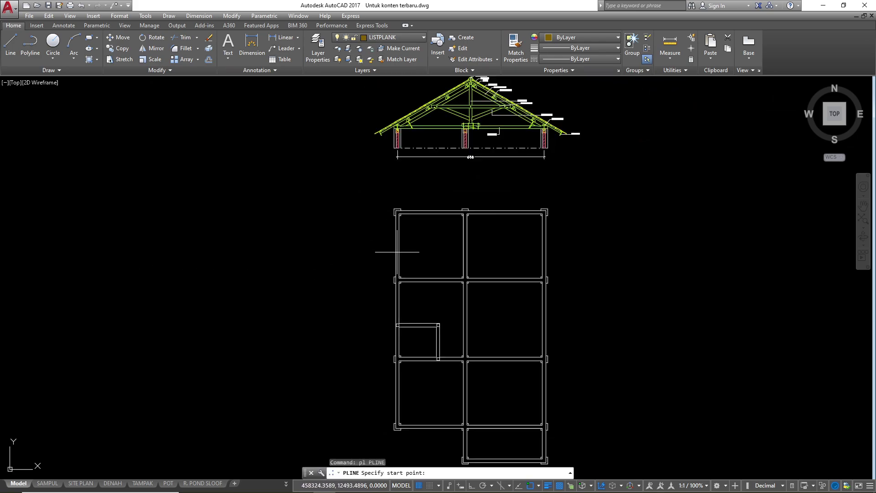
pyautogui.scroll(8, 397, 433)
pyautogui.click(372, 324)
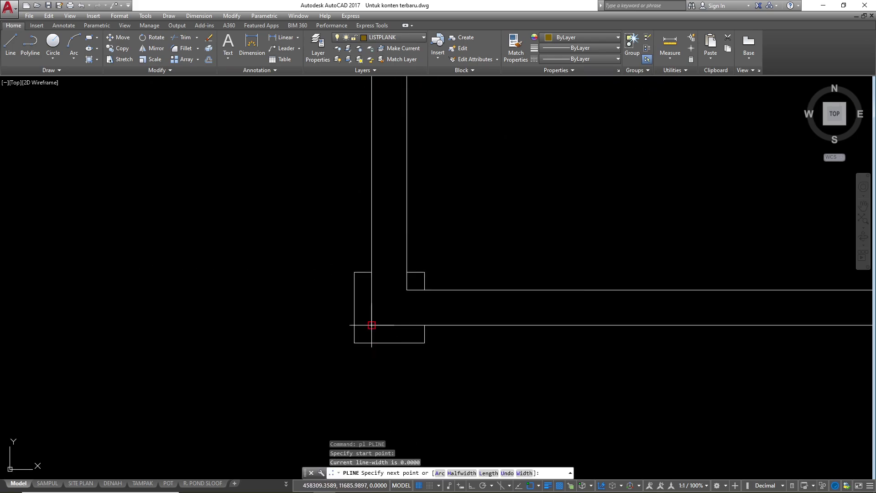
pyautogui.scroll(-6, 362, 329)
pyautogui.scroll(6, 340, 226)
pyautogui.scroll(2, 347, 201)
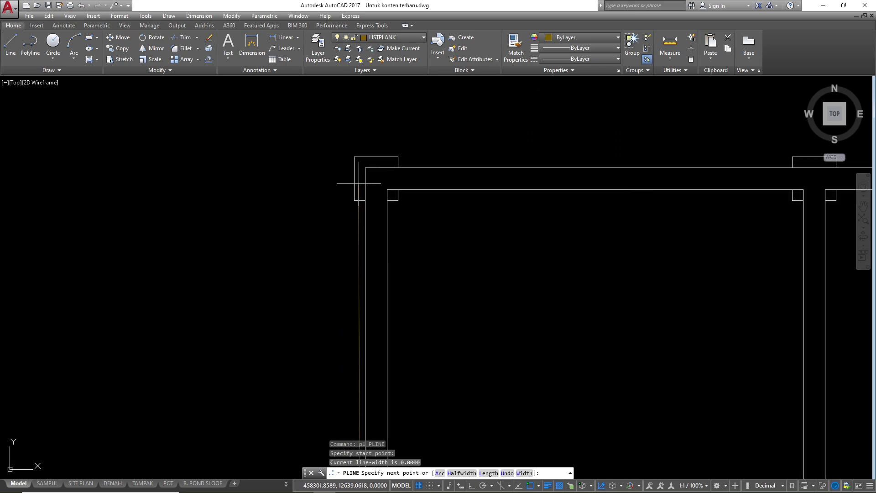
pyautogui.click(354, 159)
pyautogui.scroll(-5, 501, 191)
pyautogui.scroll(3, 541, 175)
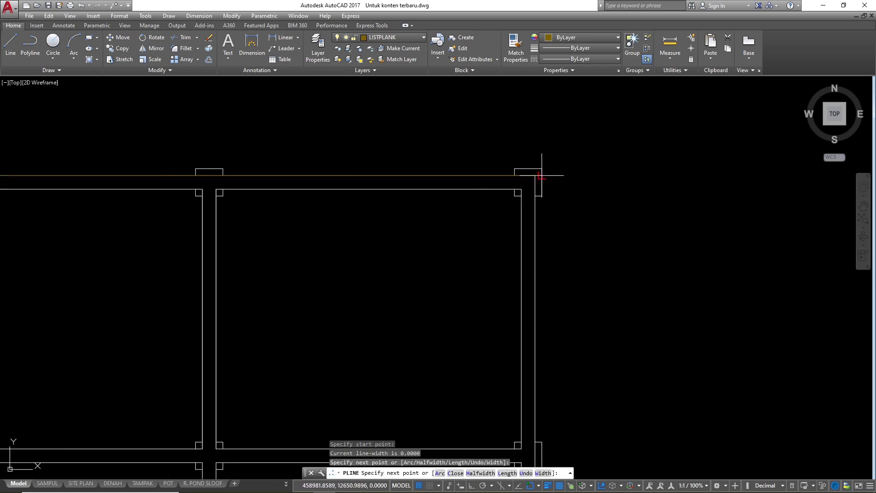
pyautogui.click(534, 175)
# - Continue the polyline down the right wall's outer face, around the bottom projection and back to the lower-left starting corner
pyautogui.scroll(-5, 524, 132)
pyautogui.scroll(8, 505, 219)
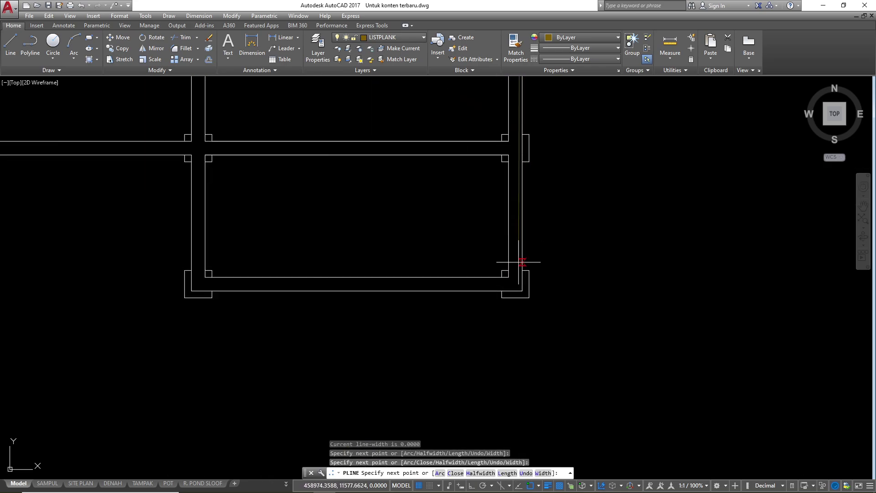
pyautogui.click(521, 286)
pyautogui.scroll(-3, 603, 317)
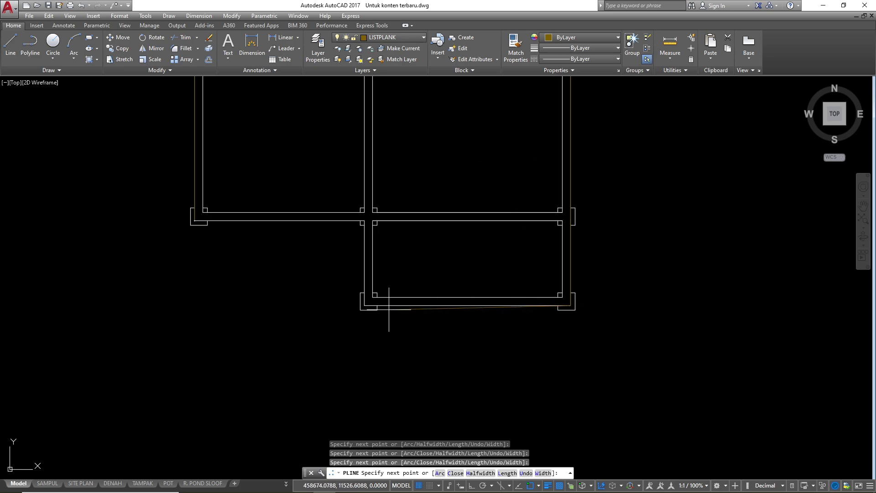
pyautogui.scroll(8, 389, 310)
pyautogui.scroll(-8, 377, 333)
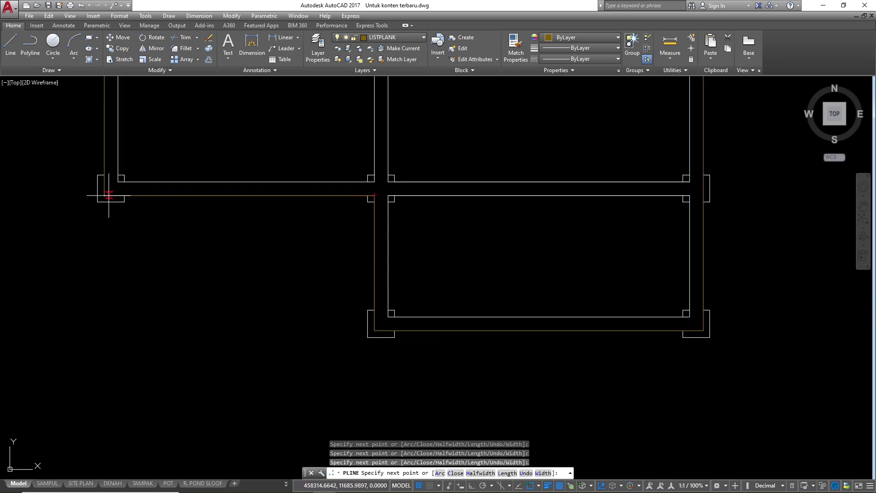
pyautogui.scroll(-5, 348, 293)
pyautogui.press('Escape')
pyautogui.scroll(-2, 450, 315)
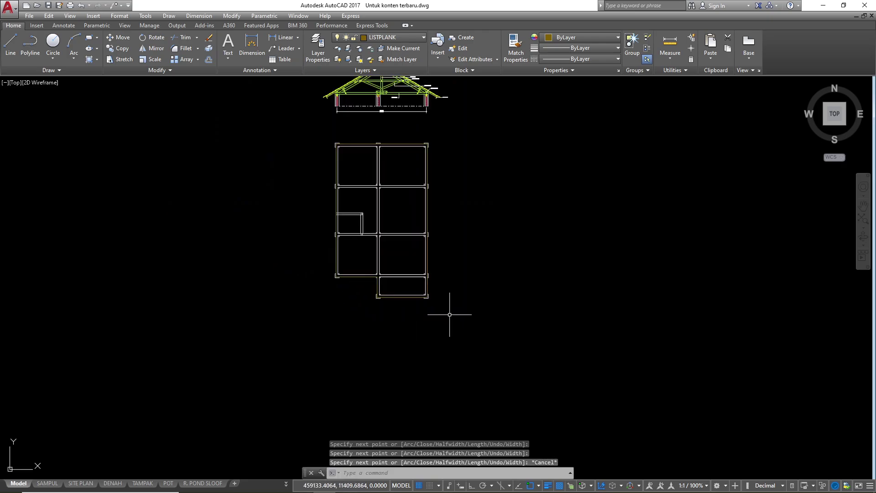
# - Offset the traced wall outline outward by 73 to form the outer eave outline
pyautogui.scroll(4, 342, 146)
pyautogui.scroll(-4, 407, 257)
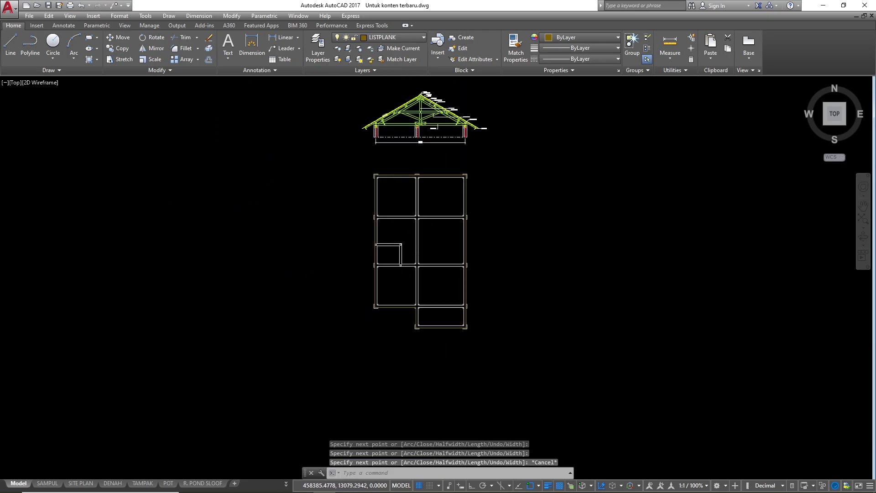
pyautogui.scroll(4, 386, 155)
pyautogui.scroll(1, 397, 237)
pyautogui.click(396, 241)
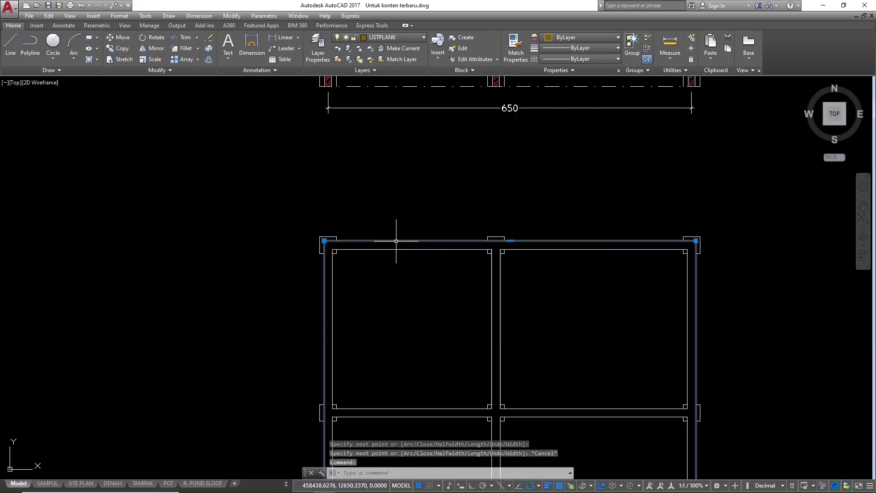
pyautogui.write('o')
pyautogui.press('space')
pyautogui.write('7')
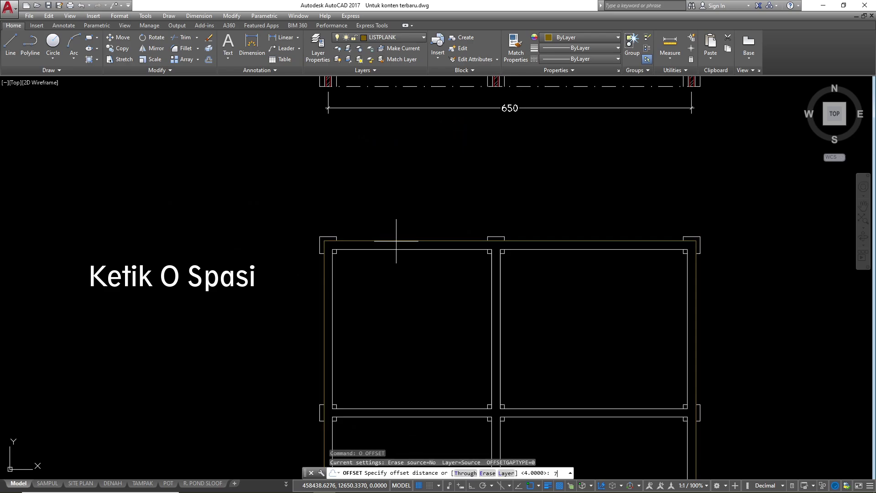
pyautogui.write('3')
pyautogui.press('space')
pyautogui.click(362, 163)
pyautogui.scroll(-5, 383, 183)
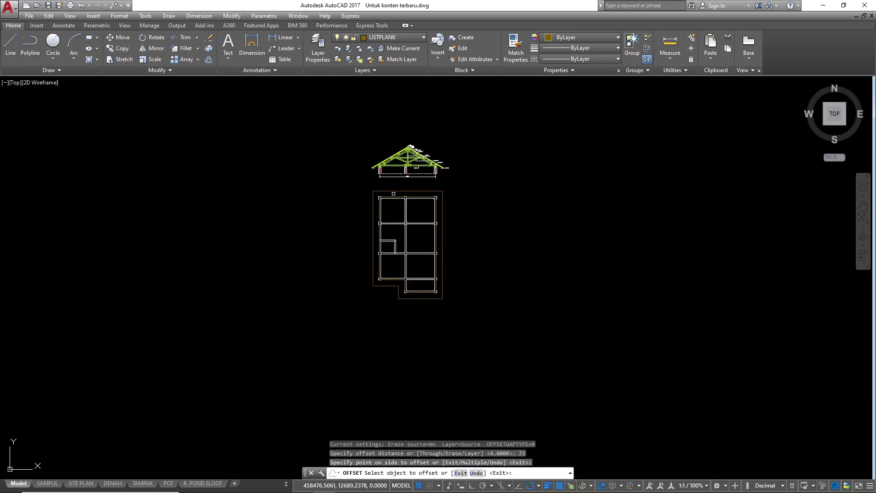
pyautogui.press('Escape')
# - Compare the eave outline with the truss section's eave ends and read the fascia board's size label
pyautogui.scroll(6, 371, 140)
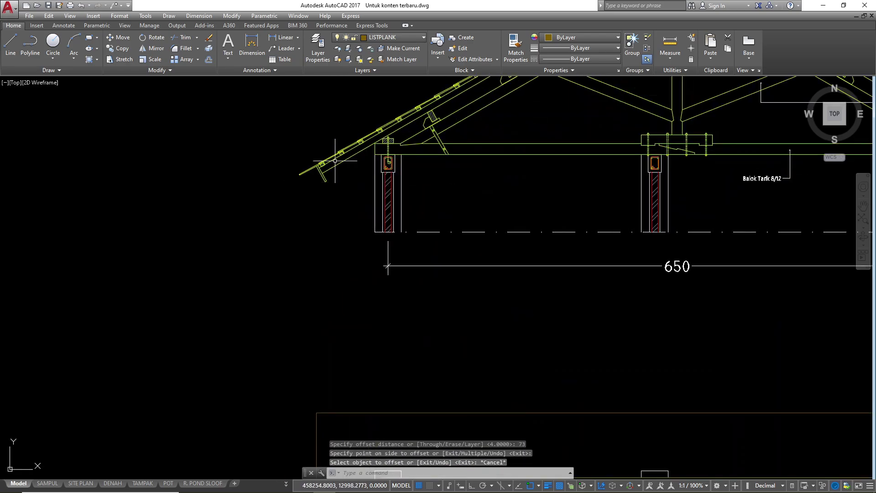
pyautogui.scroll(-7, 335, 160)
pyautogui.scroll(2, 407, 232)
pyautogui.scroll(-1, 408, 232)
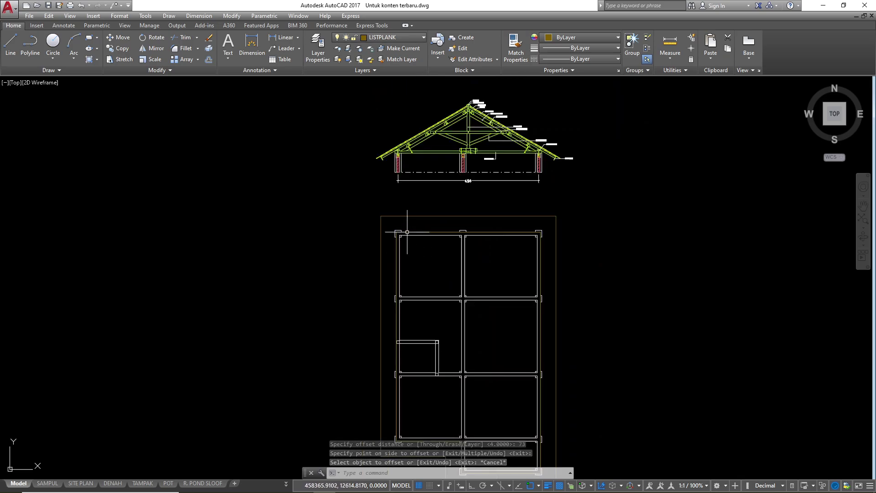
pyautogui.scroll(7, 562, 199)
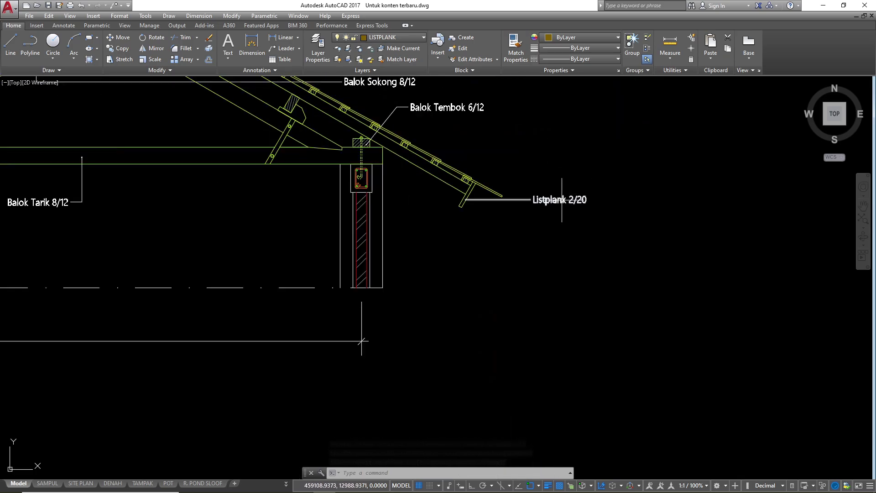
pyautogui.scroll(-8, 565, 205)
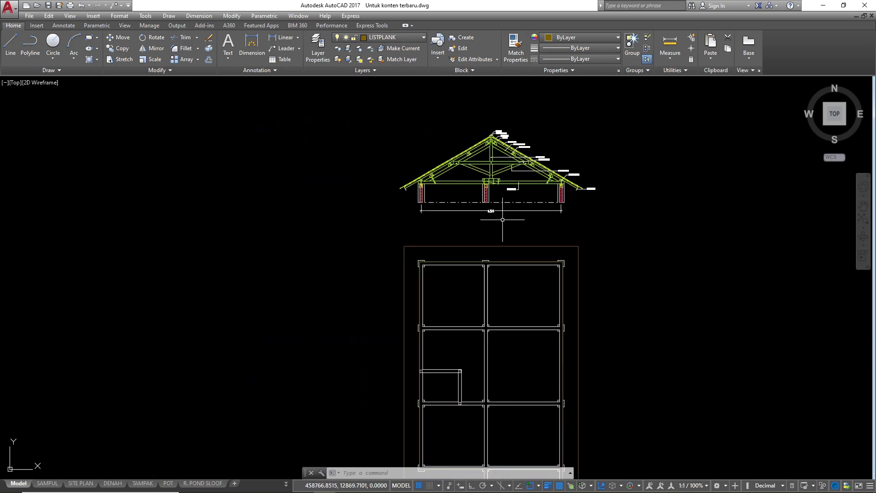
# - Offset the outer eave outline inward by 2 to show the fascia board thickness
pyautogui.scroll(2, 406, 264)
pyautogui.scroll(4, 407, 264)
pyautogui.scroll(2, 404, 203)
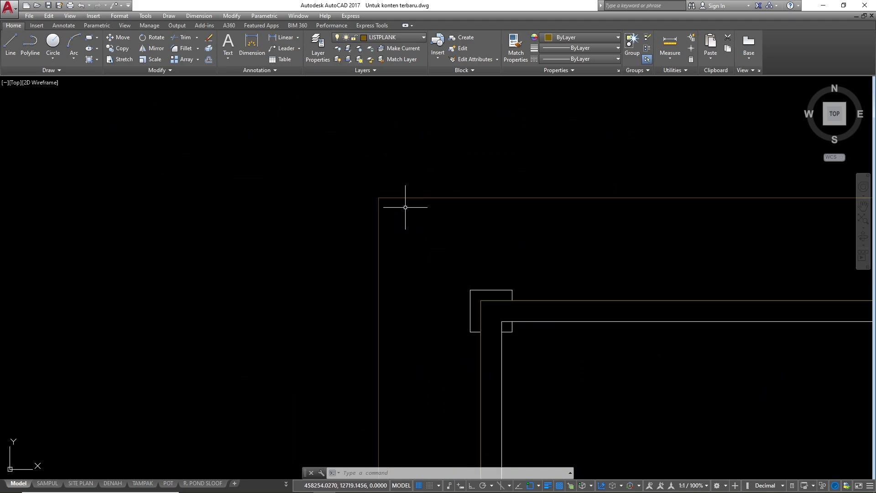
pyautogui.click(422, 232)
pyautogui.click(395, 162)
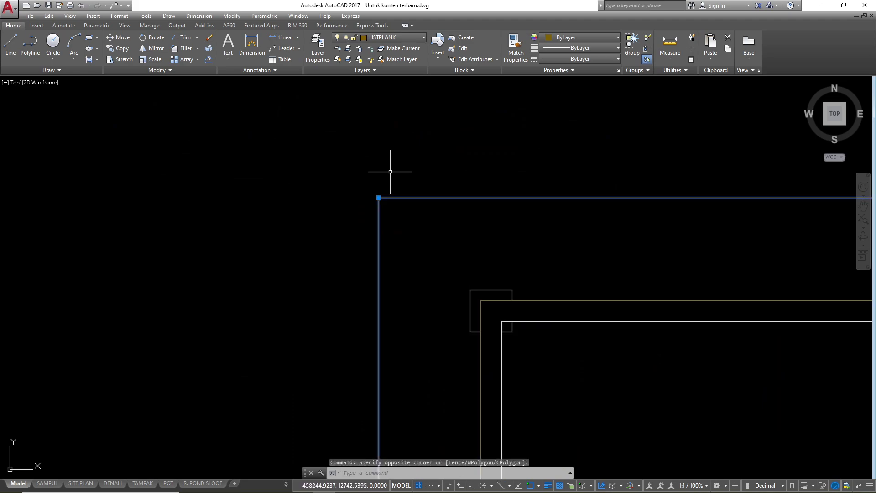
pyautogui.write('o')
pyautogui.press('space')
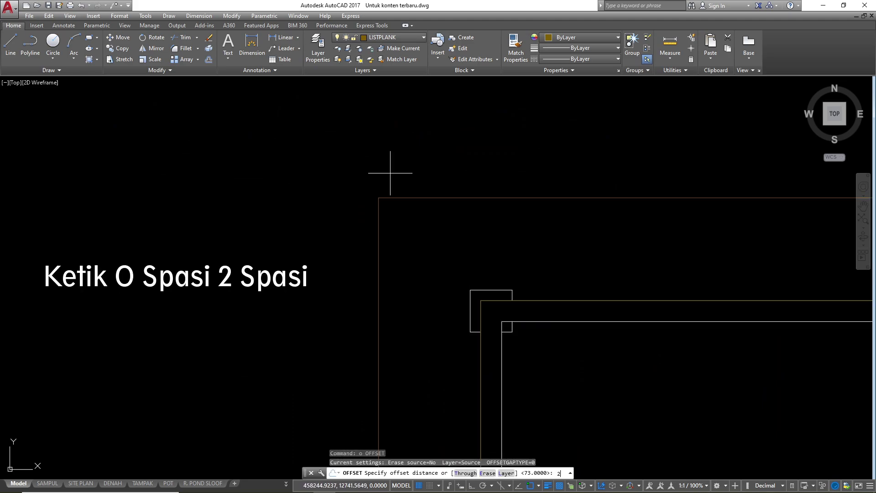
pyautogui.write('2')
pyautogui.press('space')
pyautogui.click(445, 261)
pyautogui.scroll(-6, 276, 174)
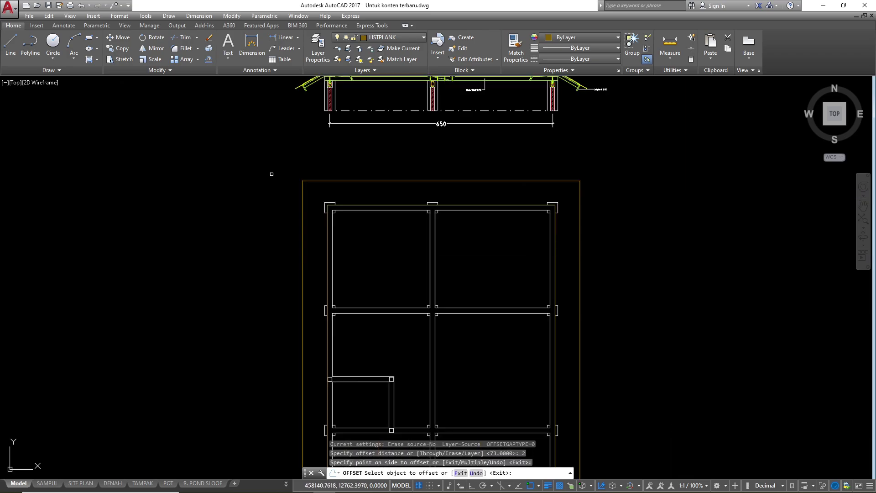
pyautogui.press('Escape')
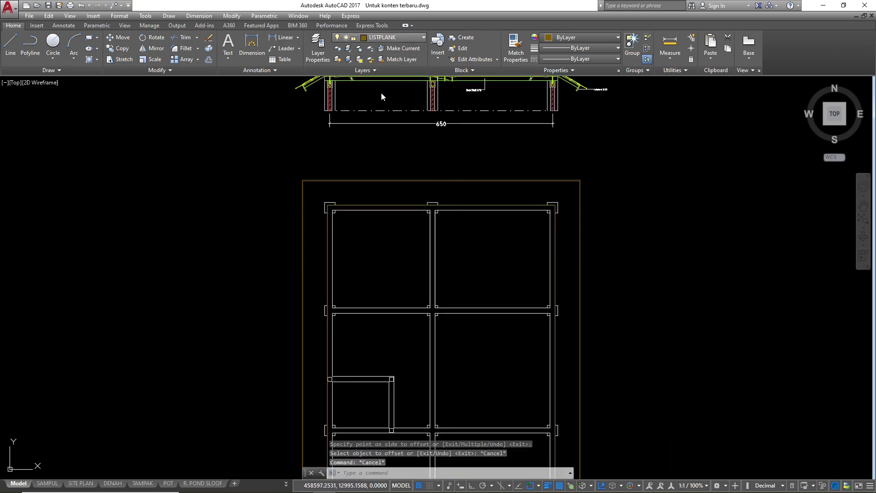
# - Make ATAP the current layer
pyautogui.click(388, 37)
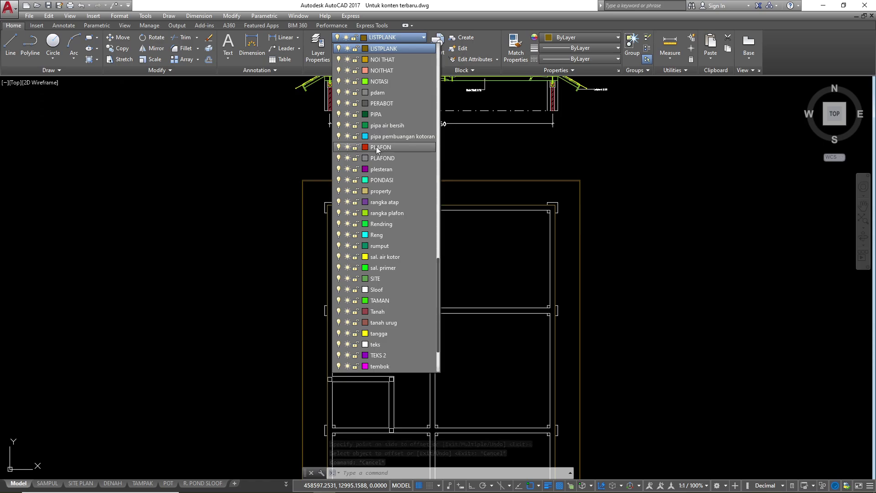
pyautogui.scroll(10, 377, 146)
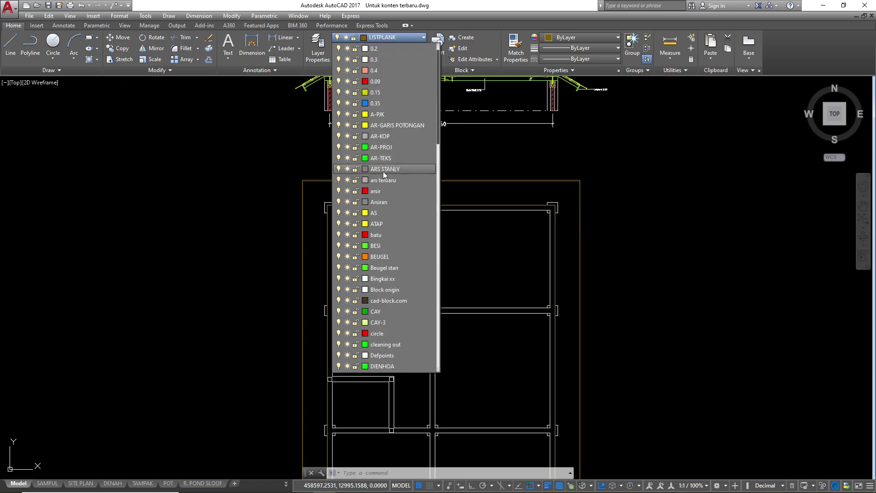
pyautogui.click(380, 224)
pyautogui.scroll(-4, 413, 115)
pyautogui.press('Escape')
pyautogui.press('Escape')
pyautogui.press('Escape')
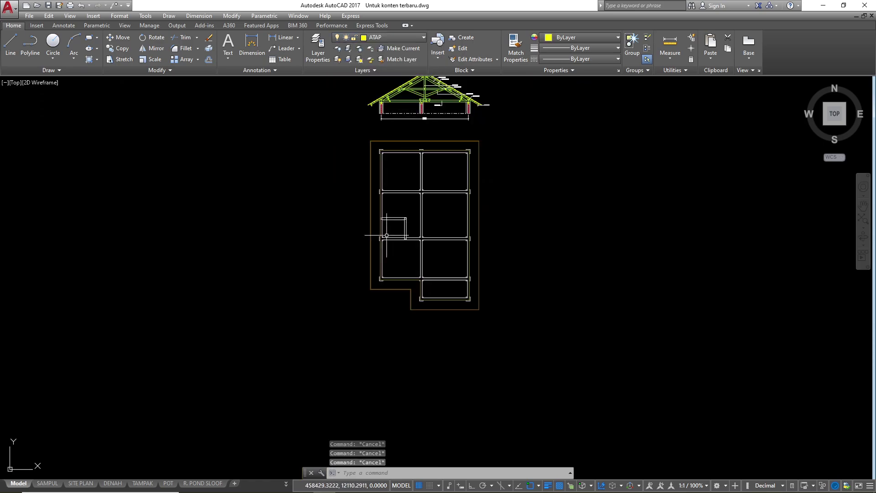
# - Draw a 45° line from the inner eave outline's lower-left corner diagonally up across the floor plan
pyautogui.write('l')
pyautogui.press('space')
pyautogui.scroll(8, 372, 260)
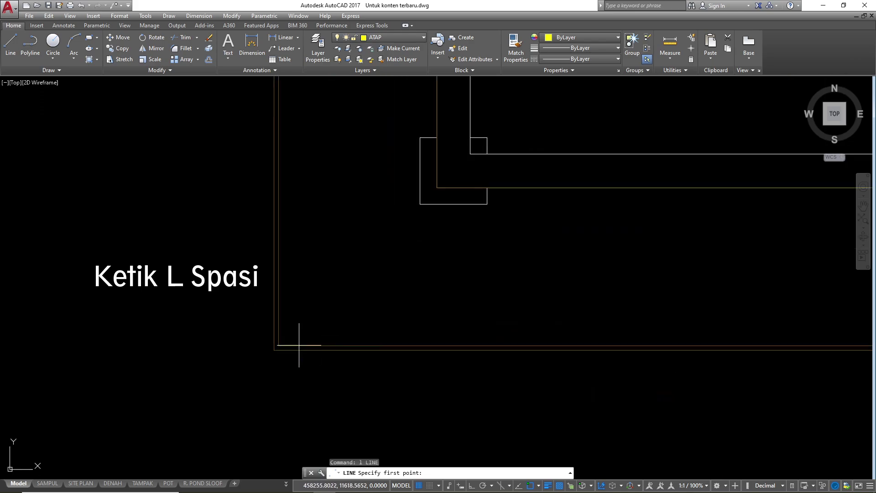
pyautogui.click(280, 345)
pyautogui.scroll(-2, 296, 337)
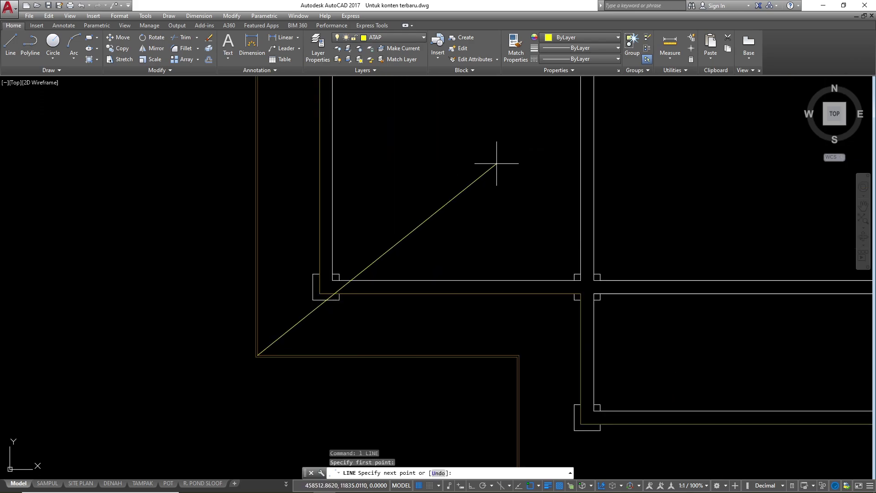
pyautogui.scroll(-4, 411, 237)
pyautogui.scroll(2, 497, 188)
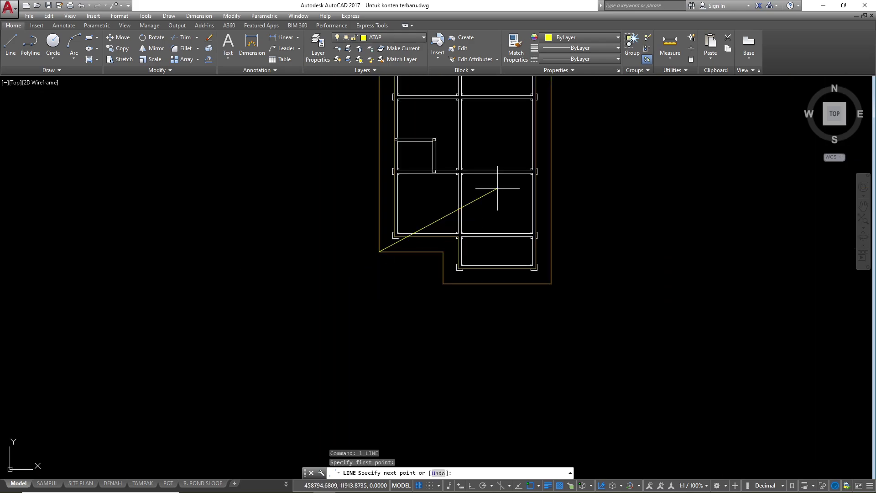
pyautogui.write('<45')
pyautogui.press('space')
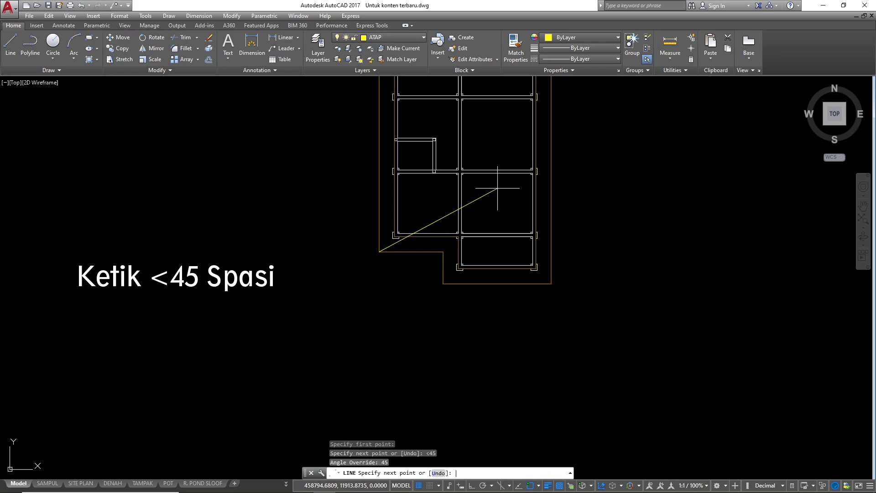
pyautogui.click(502, 129)
pyautogui.press('Escape')
# - Copy the 45° line from its lower endpoint to the inner eave outline's re-entrant corner above the bottom projection
pyautogui.scroll(2, 436, 196)
pyautogui.click(434, 205)
pyautogui.click(401, 200)
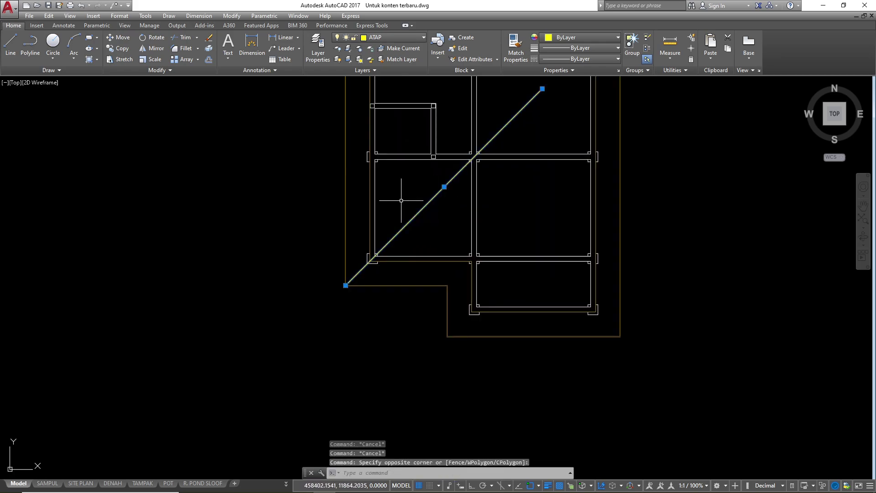
pyautogui.write('co')
pyautogui.press('space')
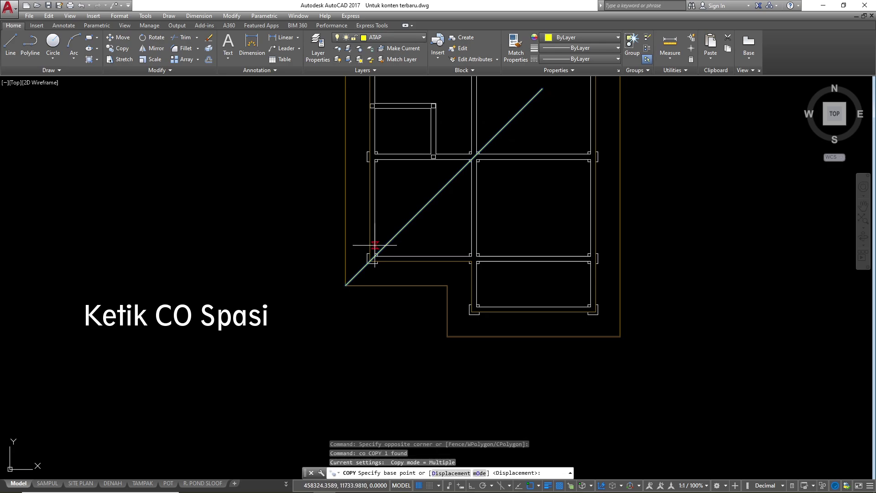
pyautogui.scroll(4, 369, 251)
pyautogui.scroll(2, 269, 270)
pyautogui.click(270, 269)
pyautogui.scroll(-3, 269, 270)
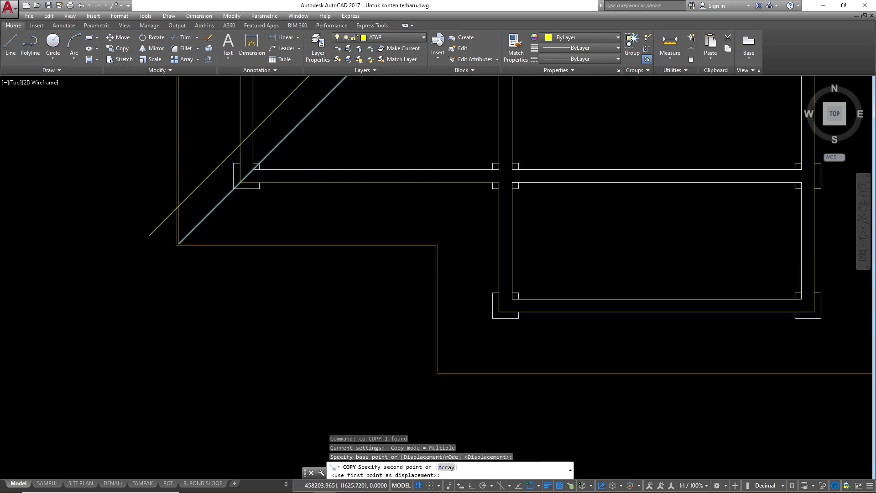
pyautogui.scroll(4, 368, 205)
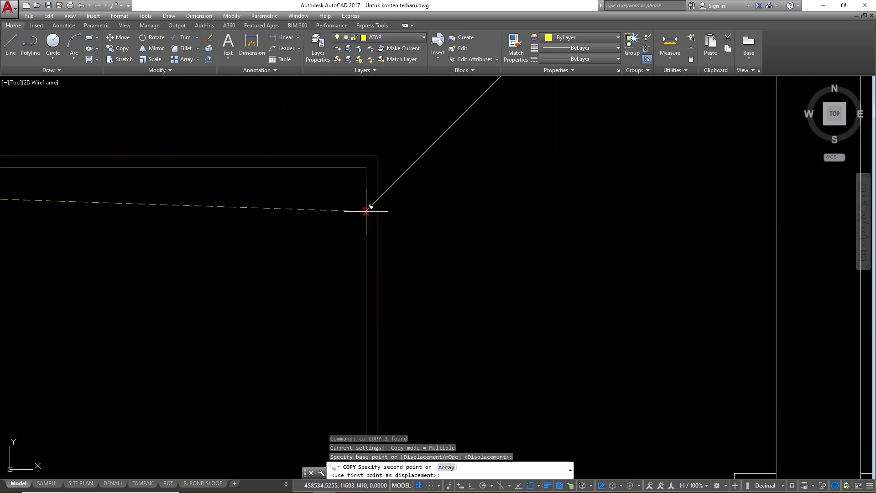
pyautogui.click(381, 159)
# - Place another copy of the 45° line at the inner eave outline's lower-left corner of the bottom projection
pyautogui.scroll(-3, 381, 159)
pyautogui.scroll(4, 429, 287)
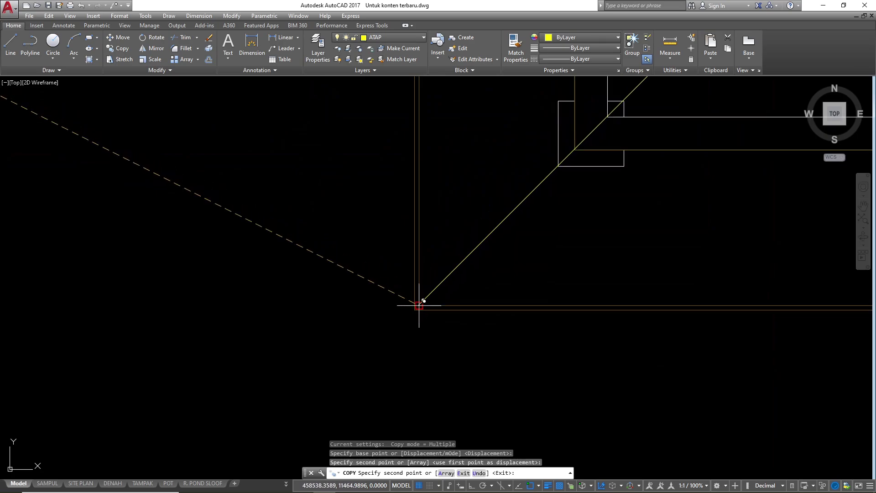
pyautogui.click(420, 303)
pyautogui.scroll(-3, 425, 302)
pyautogui.press('Escape')
pyautogui.press('Escape')
pyautogui.scroll(2, 414, 322)
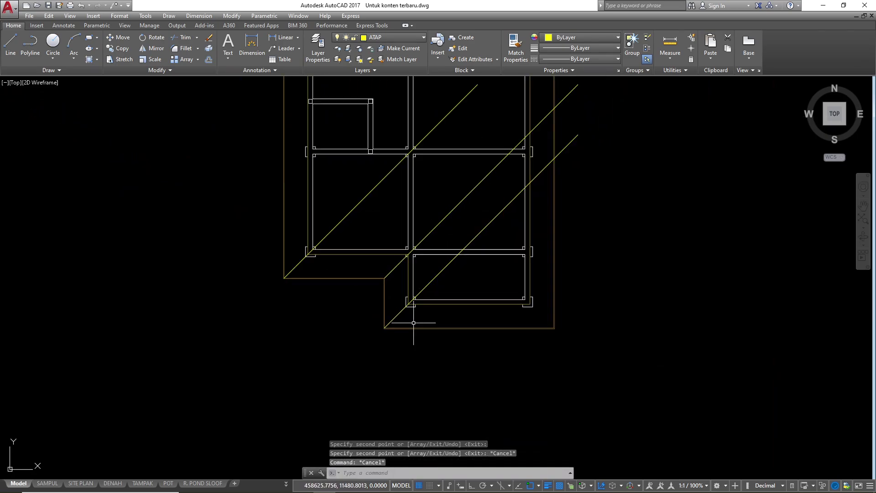
# - Mirror the bottom projection's 45° line about a vertical axis through the midpoint of its lower eave edge, keeping the original
pyautogui.moveTo(452, 268); pyautogui.dragTo(433, 267)
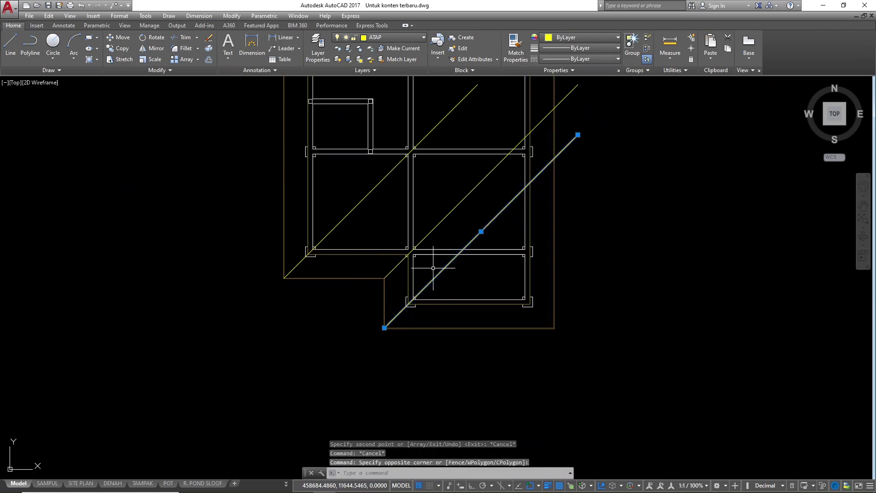
pyautogui.scroll(2, 449, 286)
pyautogui.write('mi')
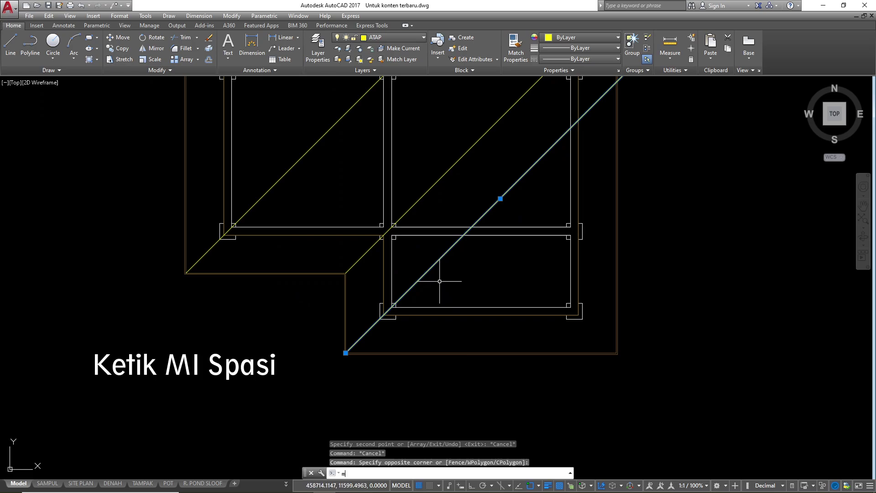
pyautogui.press('space')
pyautogui.scroll(2, 475, 320)
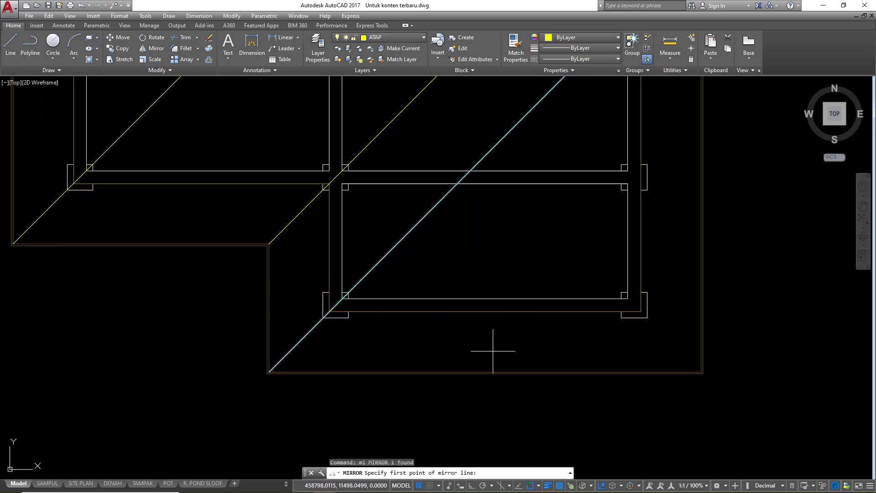
pyautogui.click(485, 373)
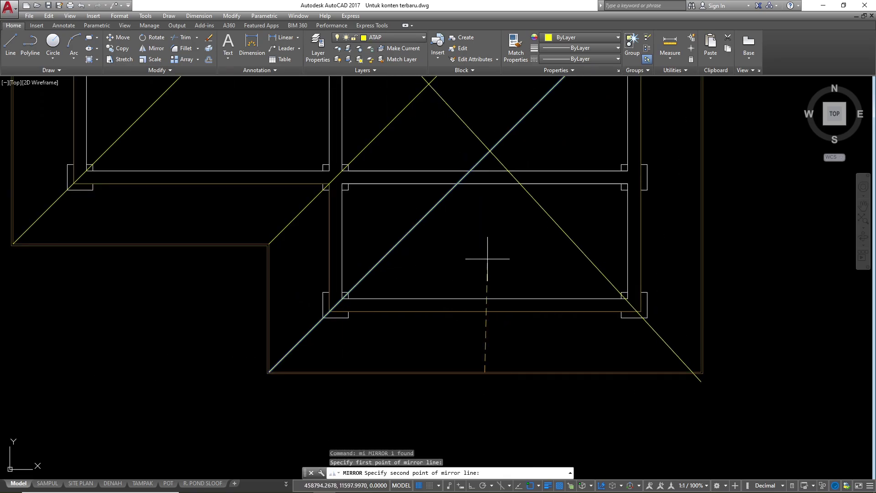
pyautogui.press('F8')
pyautogui.press('Escape')
pyautogui.press('Escape')
pyautogui.press('Escape')
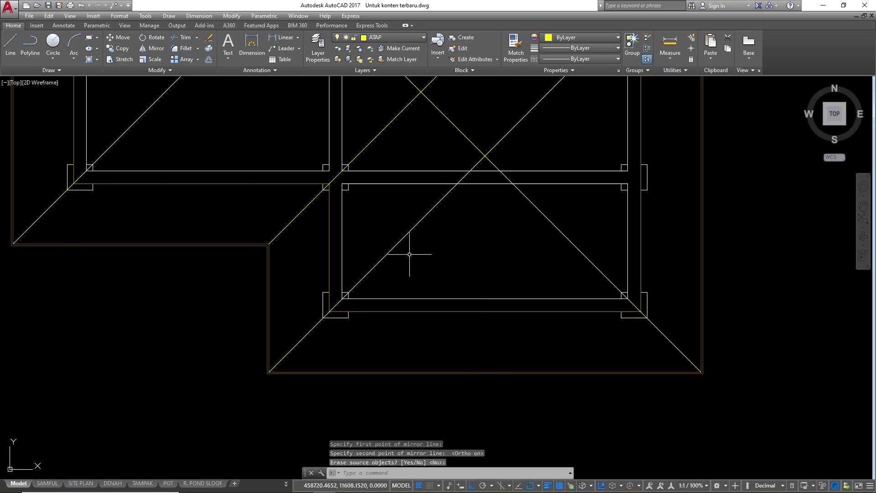
# - Trim the bottom projection's two crossing 45° lines beyond their intersection to form a peak
pyautogui.scroll(-2, 407, 254)
pyautogui.scroll(1, 453, 199)
pyautogui.scroll(-3, 412, 260)
pyautogui.scroll(3, 408, 206)
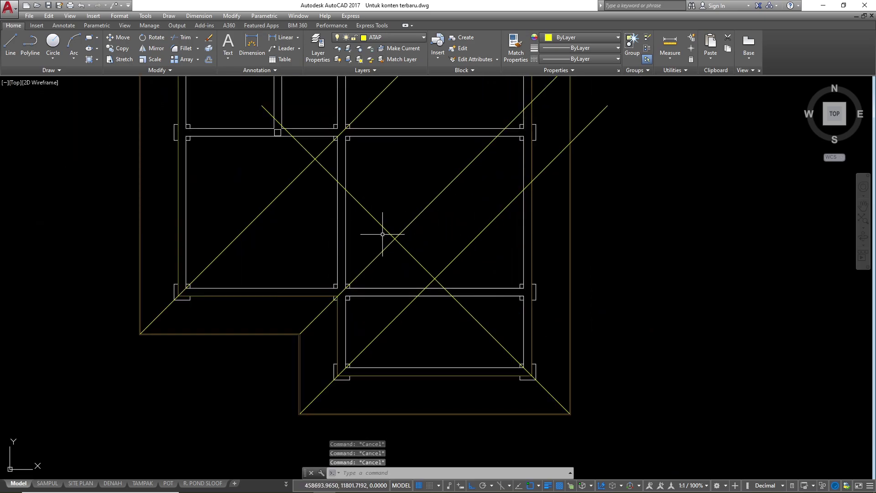
pyautogui.scroll(2, 417, 252)
pyautogui.write('tr')
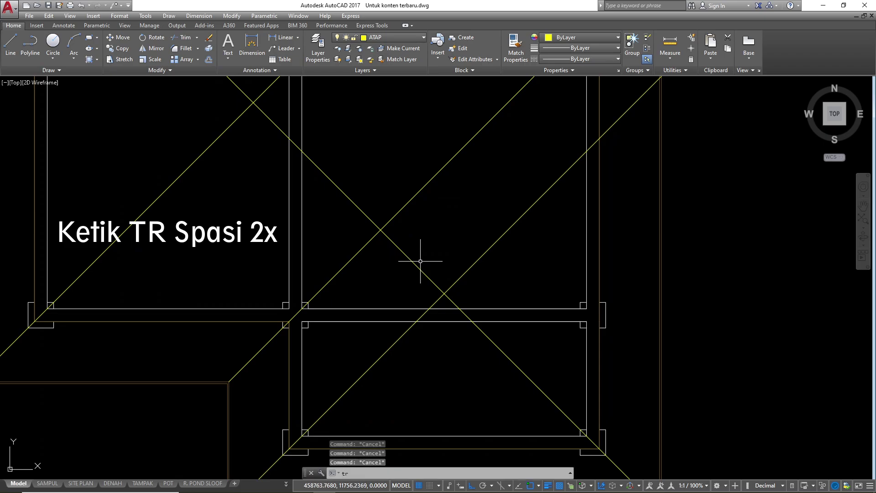
pyautogui.press('space')
pyautogui.press('space')
pyautogui.click(534, 290)
pyautogui.click(395, 268)
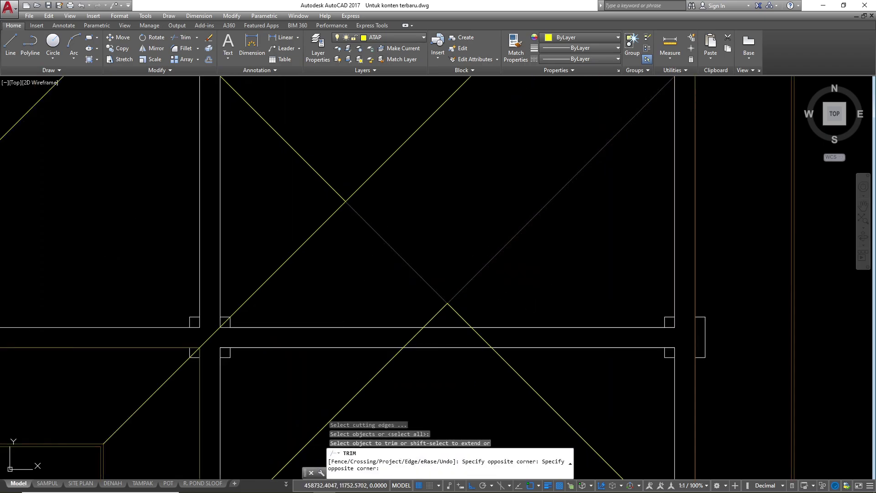
pyautogui.press('Escape')
# - Erase the leftover 45° line pieces above the bottom projection's peak
pyautogui.click(356, 214)
pyautogui.click(346, 188)
pyautogui.write('e')
pyautogui.press('space')
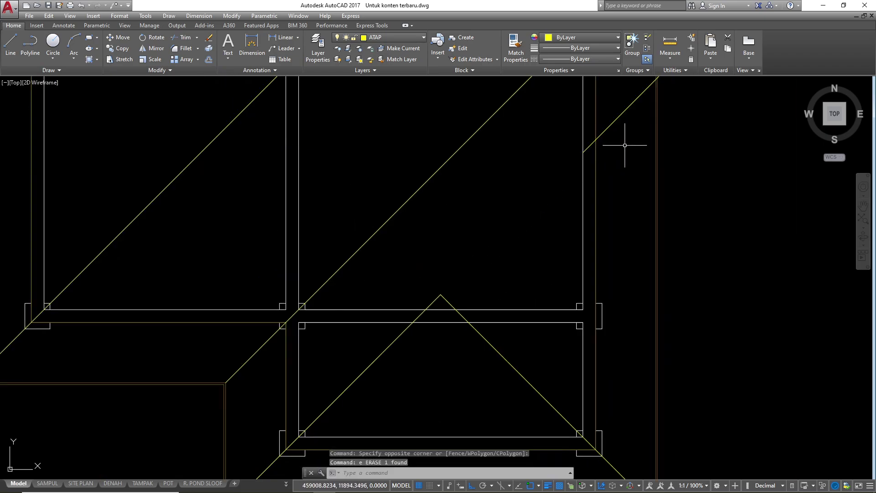
pyautogui.click(607, 128)
pyautogui.press('Escape')
pyautogui.press('Escape')
pyautogui.scroll(-4, 459, 262)
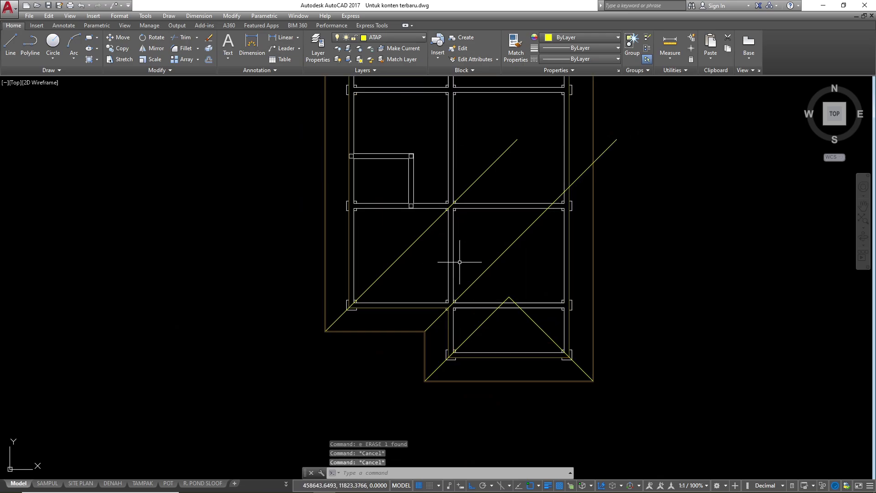
# - Mirror the lower-left corner's 45° line about a vertical axis through the midpoint of the top eave edge, keeping the original
pyautogui.click(415, 247)
pyautogui.click(400, 236)
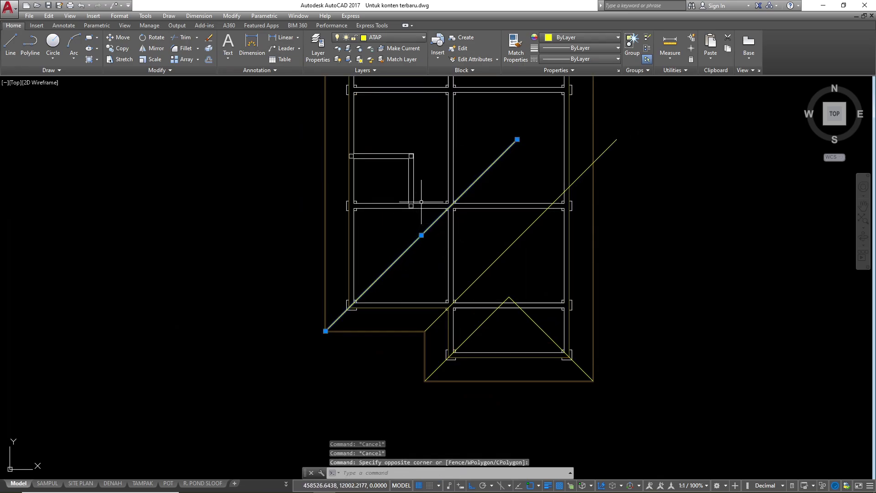
pyautogui.scroll(-2, 436, 186)
pyautogui.scroll(2, 428, 255)
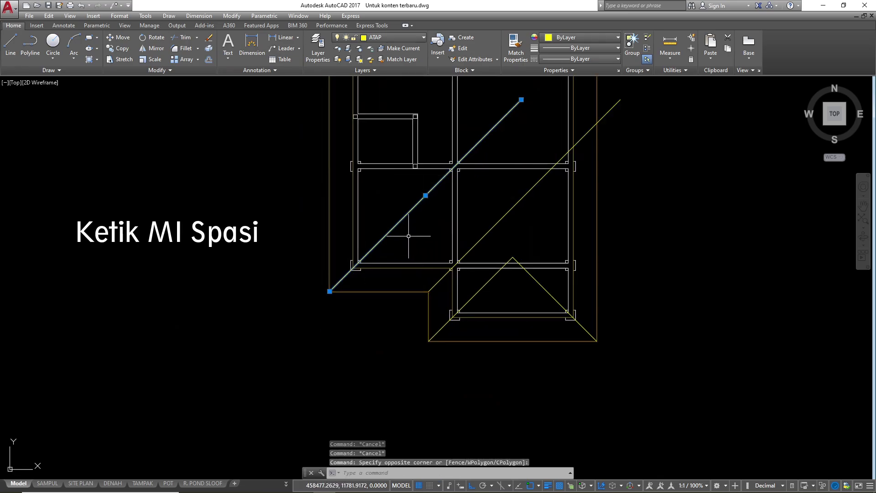
pyautogui.write('MI')
pyautogui.press('space')
pyautogui.scroll(-4, 424, 238)
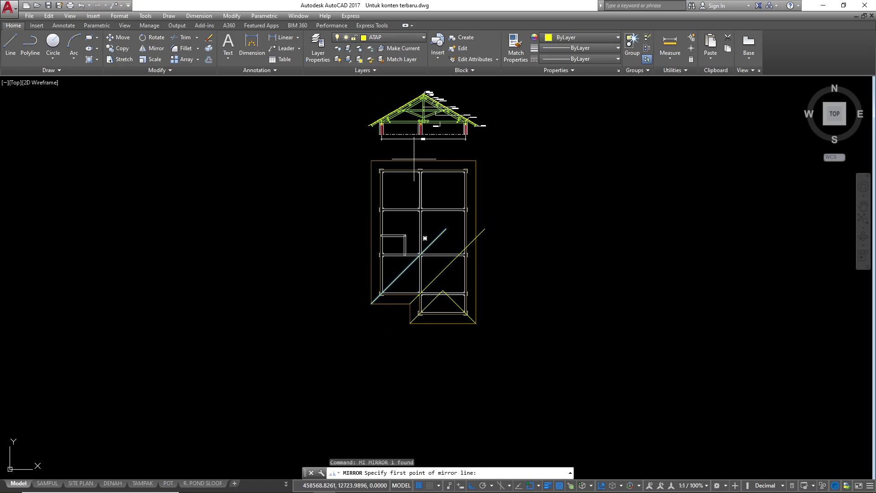
pyautogui.scroll(6, 417, 155)
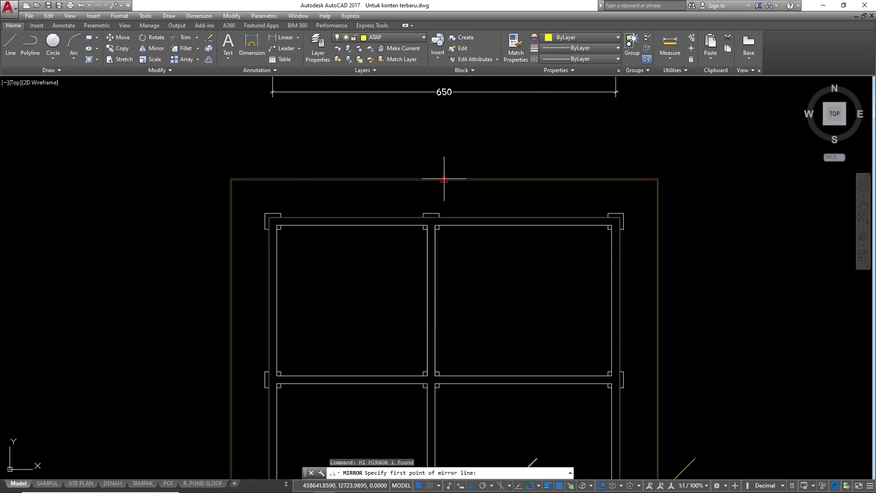
pyautogui.click(444, 178)
pyautogui.click(450, 130)
pyautogui.press('Return')
pyautogui.scroll(-4, 440, 132)
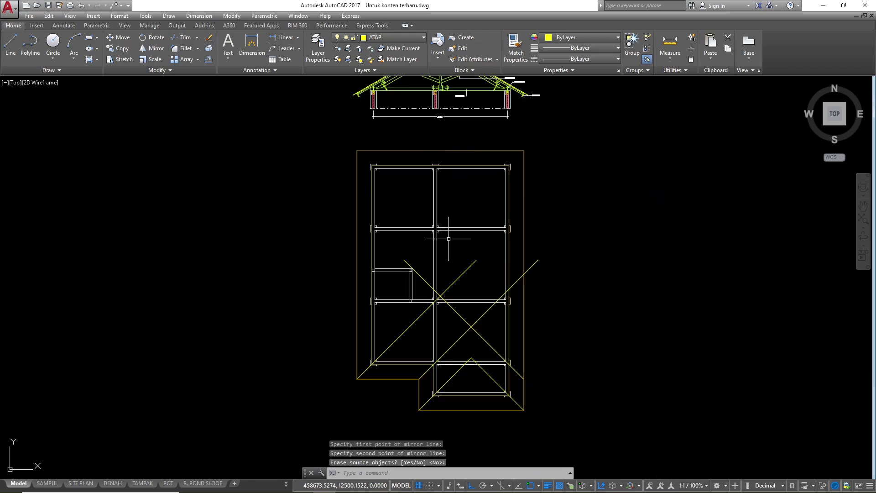
pyautogui.press('Escape')
pyautogui.press('Escape')
pyautogui.press('Escape')
# - Trim the main roof's crossing 45° lines back to their intersections with the mirrored line
pyautogui.scroll(4, 459, 360)
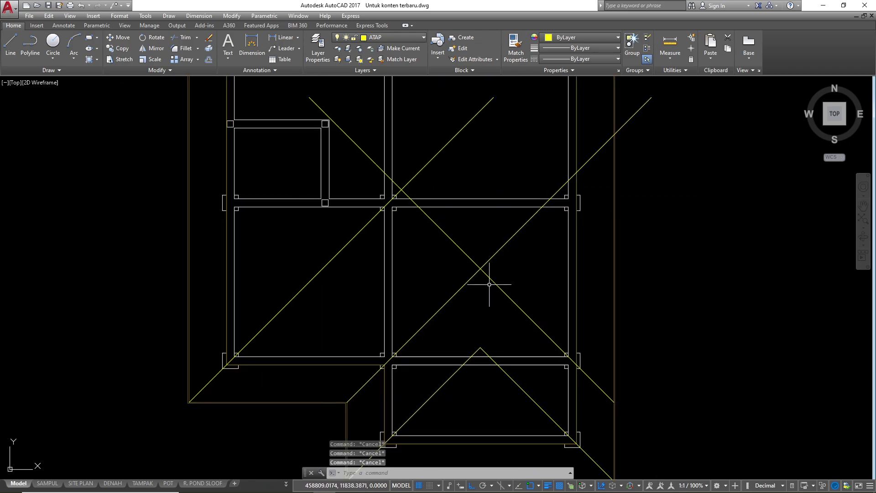
pyautogui.write('tr')
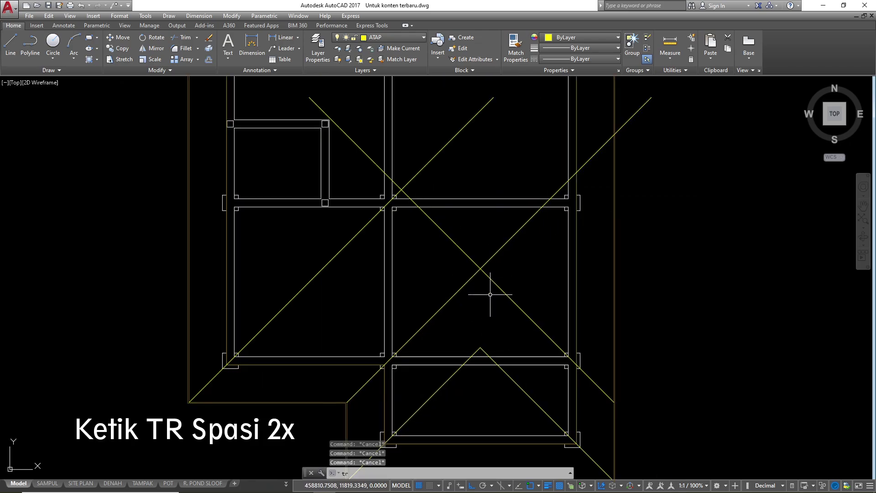
pyautogui.press('space')
pyautogui.press('space')
pyautogui.moveTo(499, 312); pyautogui.dragTo(492, 244)
pyautogui.click(492, 244)
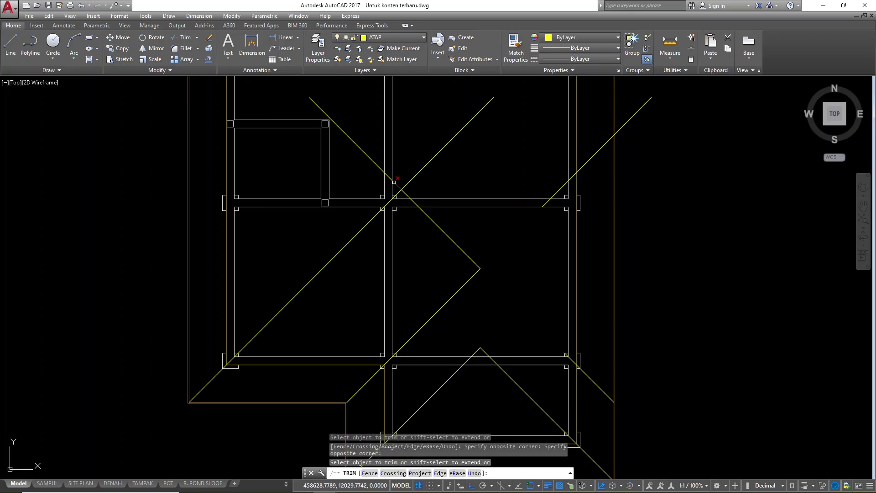
pyautogui.scroll(4, 396, 184)
pyautogui.click(433, 194)
pyautogui.press('Escape')
pyautogui.press('Escape')
# - Erase the trimmed-off 45° pieces at the upper left, the upper right and the right eave
pyautogui.scroll(-5, 403, 187)
pyautogui.click(375, 199)
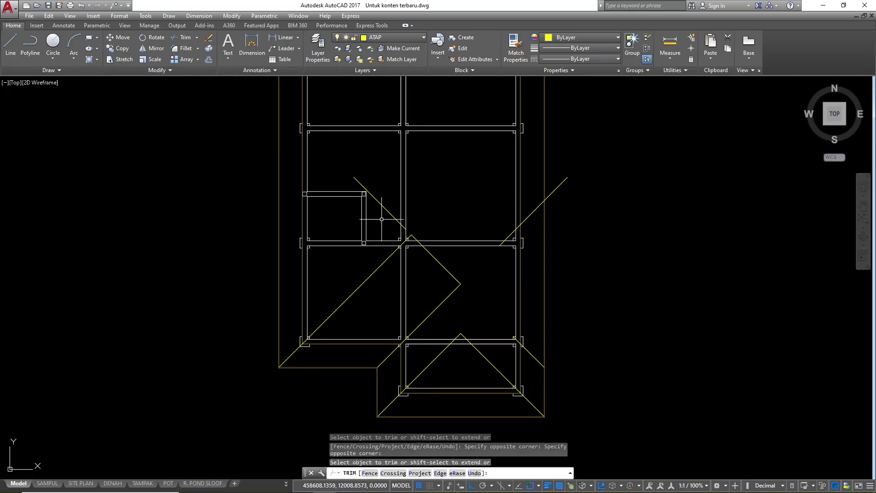
pyautogui.click(561, 167)
pyautogui.write('e')
pyautogui.press('Return')
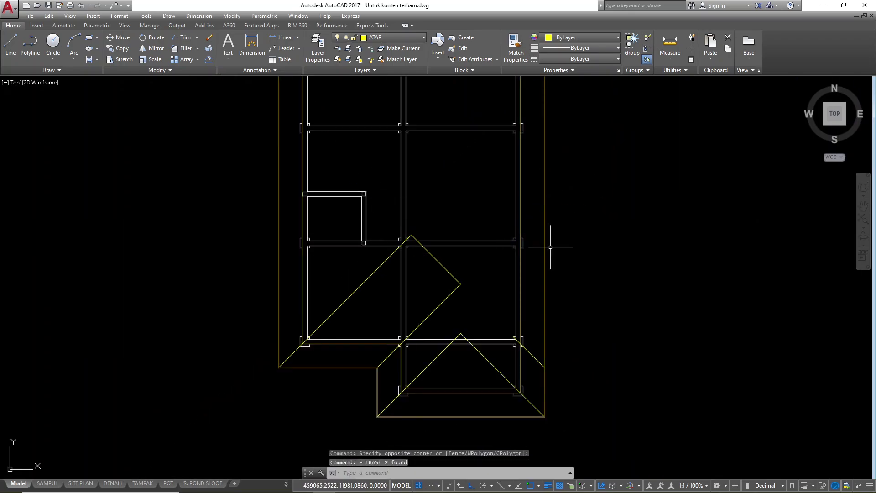
pyautogui.click(529, 352)
pyautogui.write('e')
pyautogui.press('Return')
pyautogui.press('Escape')
pyautogui.press('Escape')
# - Draw a vertical ridge line from the right-hand junction of the trimmed 45° lines down to the bottom projection's peak
pyautogui.scroll(4, 456, 320)
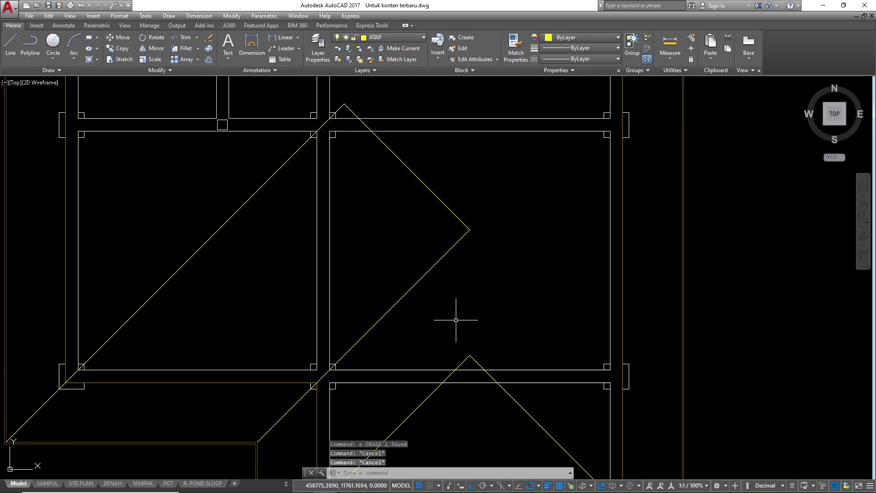
pyautogui.write('l')
pyautogui.press('Return')
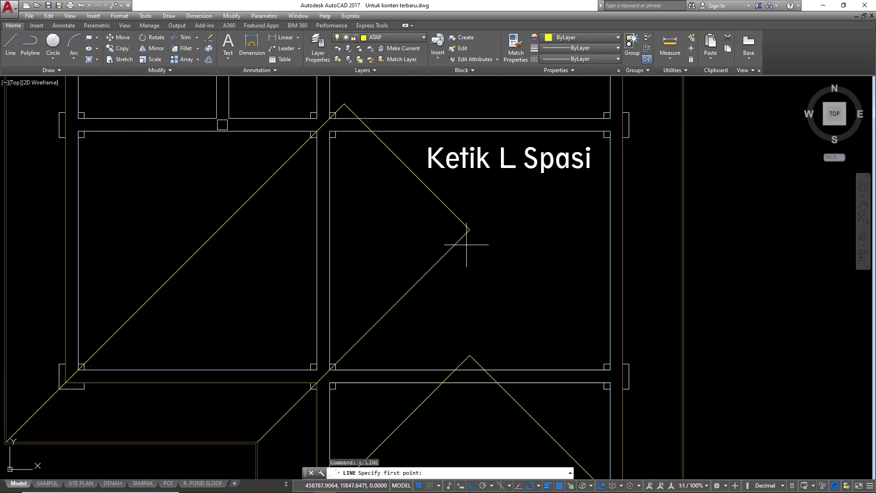
pyautogui.click(469, 229)
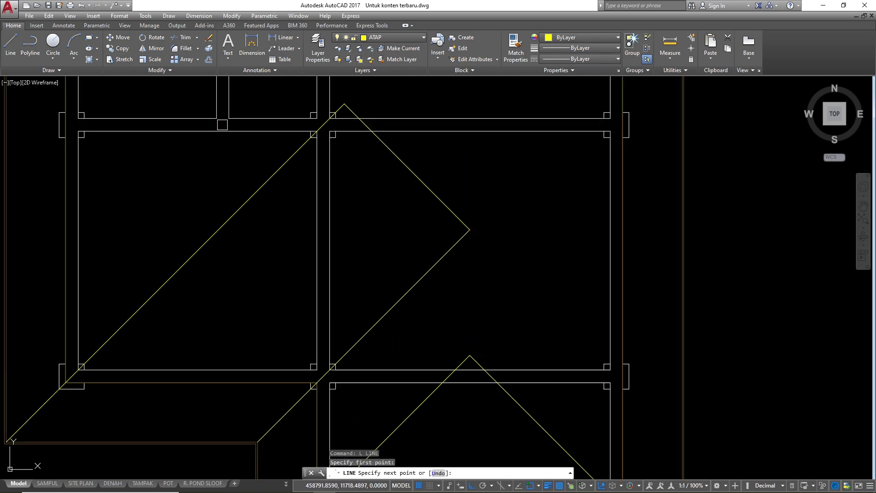
pyautogui.scroll(-3, 410, 387)
pyautogui.press('Escape')
pyautogui.press('Escape')
pyautogui.press('Escape')
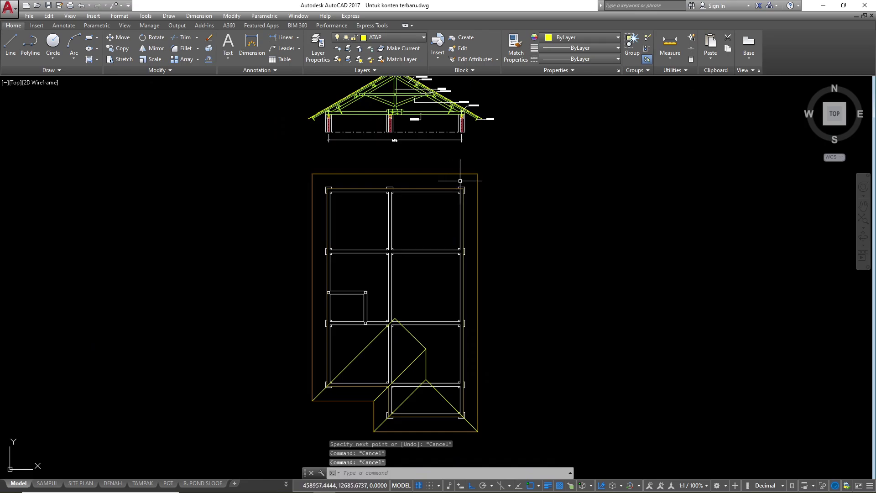
# - Mirror the two 45° lines meeting at the main roof's lower peak about a horizontal axis through the left eave edge's midpoint, keeping the originals
pyautogui.scroll(4, 395, 355)
pyautogui.click(420, 307)
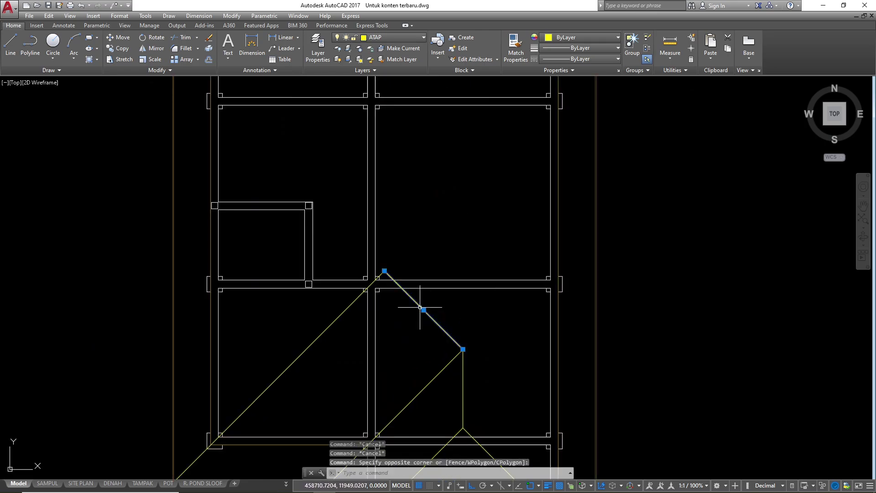
pyautogui.click(332, 323)
pyautogui.scroll(-2, 477, 292)
pyautogui.write('mi')
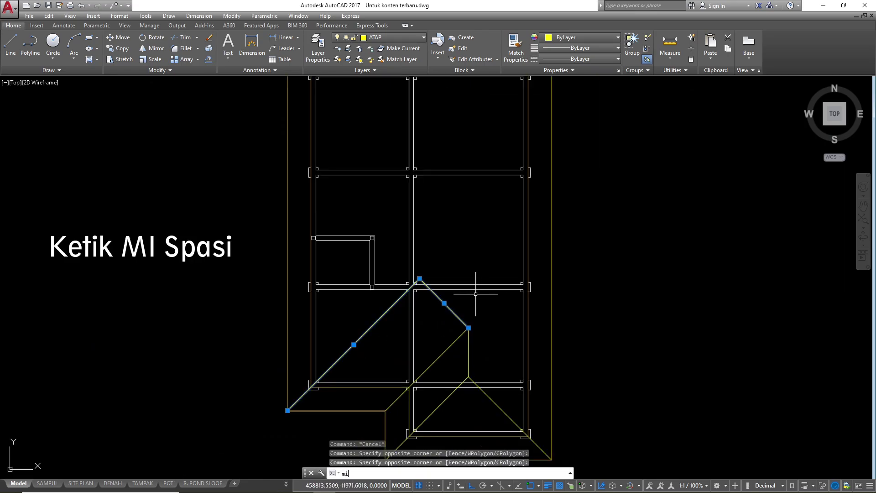
pyautogui.press('space')
pyautogui.scroll(-2, 470, 296)
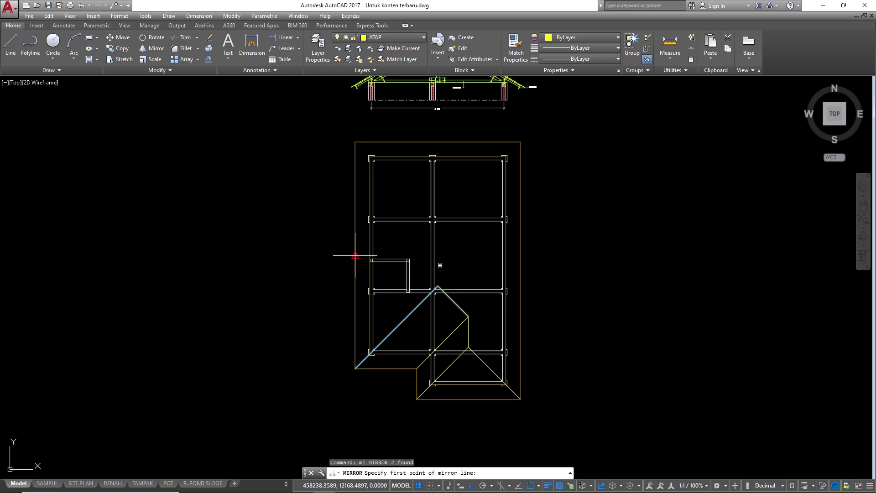
pyautogui.click(355, 256)
pyautogui.click(253, 256)
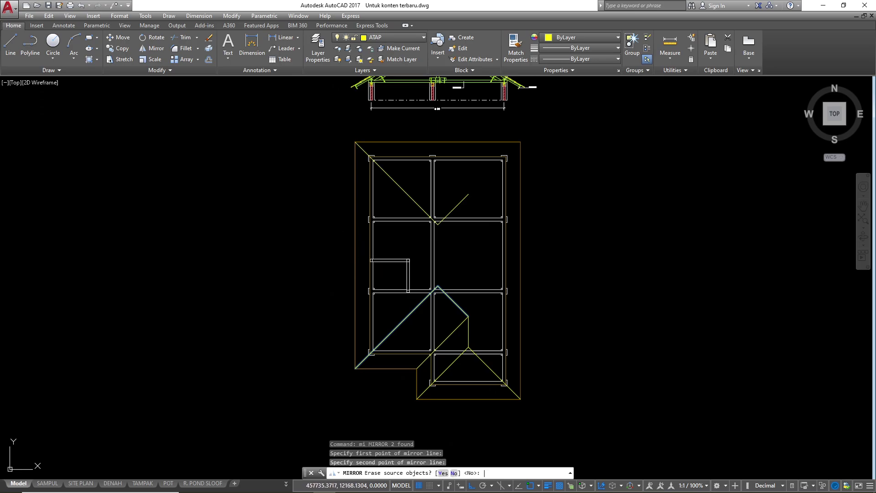
pyautogui.press('Escape')
pyautogui.press('Escape')
# - Extend the short mirrored 45° line to the inner eave outline's upper-right corner
pyautogui.scroll(3, 504, 143)
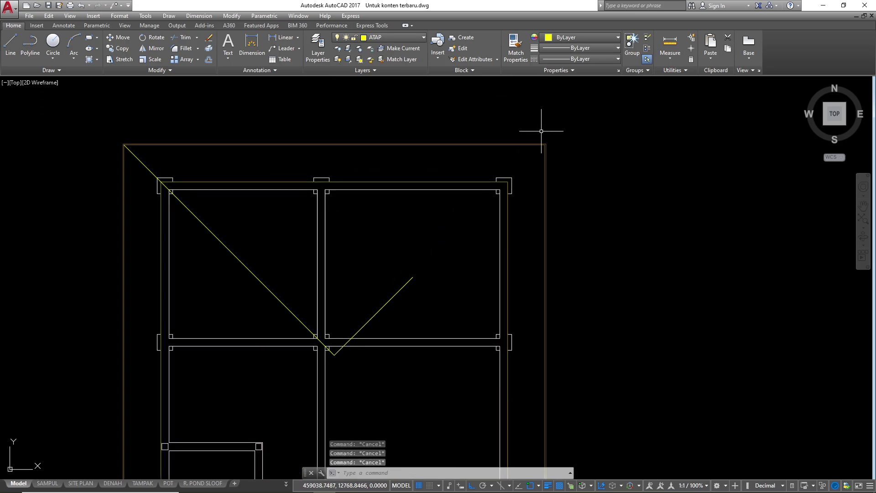
pyautogui.scroll(6, 542, 161)
pyautogui.scroll(-6, 541, 162)
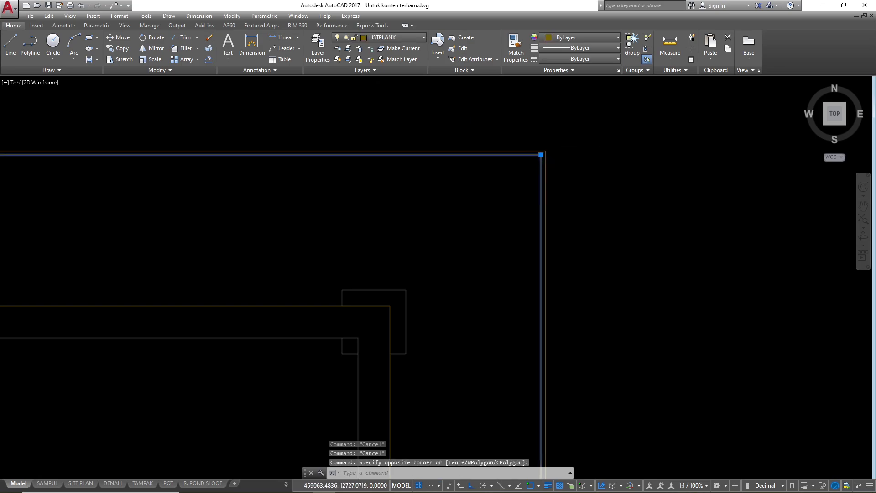
pyautogui.click(553, 166)
pyautogui.write('ex')
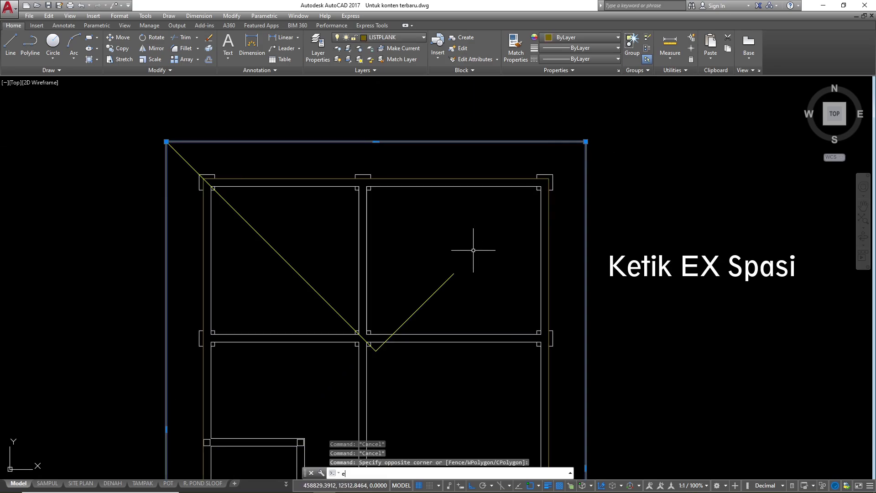
pyautogui.press('space')
pyautogui.click(475, 253)
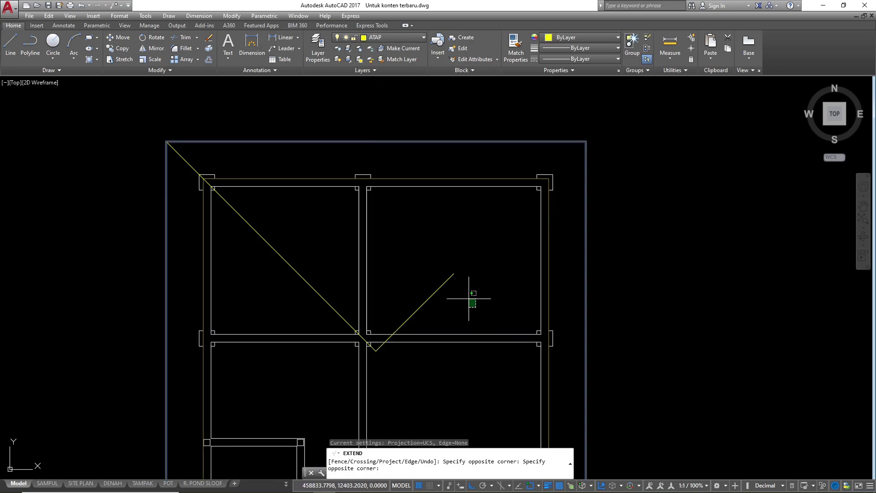
pyautogui.click(426, 303)
pyautogui.scroll(-4, 442, 155)
pyautogui.press('Escape')
pyautogui.press('Escape')
# - Draw a vertical ridge line from the main roof's upper hip junction down to its lower peak
pyautogui.scroll(4, 425, 260)
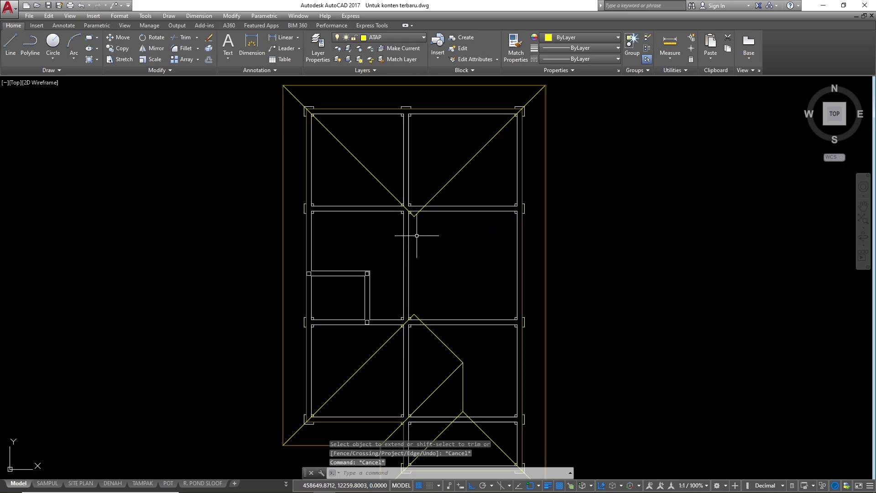
pyautogui.write('l')
pyautogui.press('space')
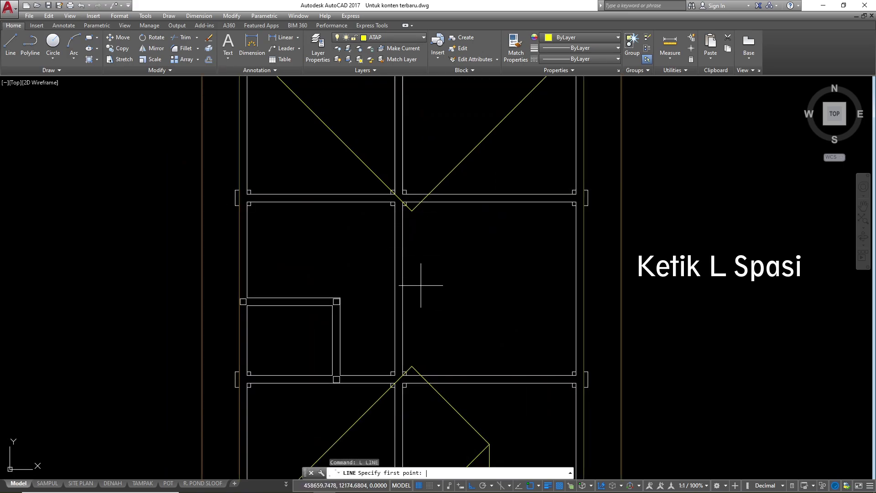
pyautogui.scroll(2, 405, 201)
pyautogui.click(405, 201)
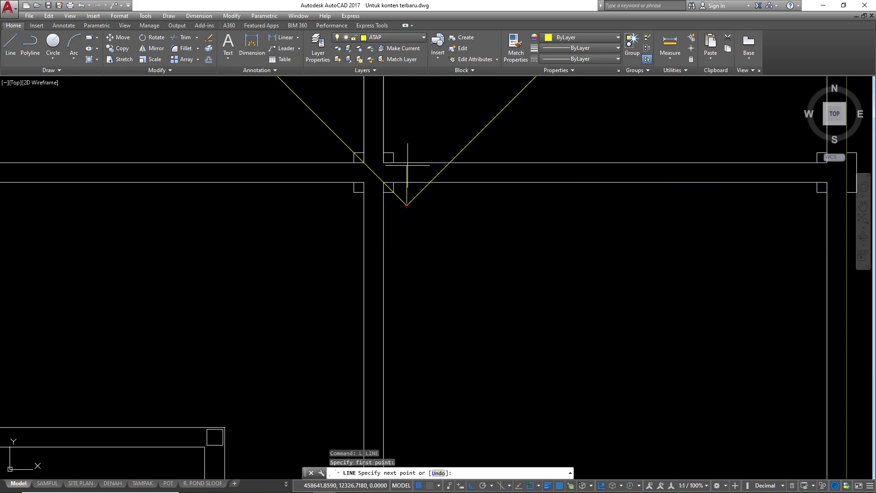
pyautogui.scroll(-3, 430, 235)
pyautogui.scroll(4, 412, 264)
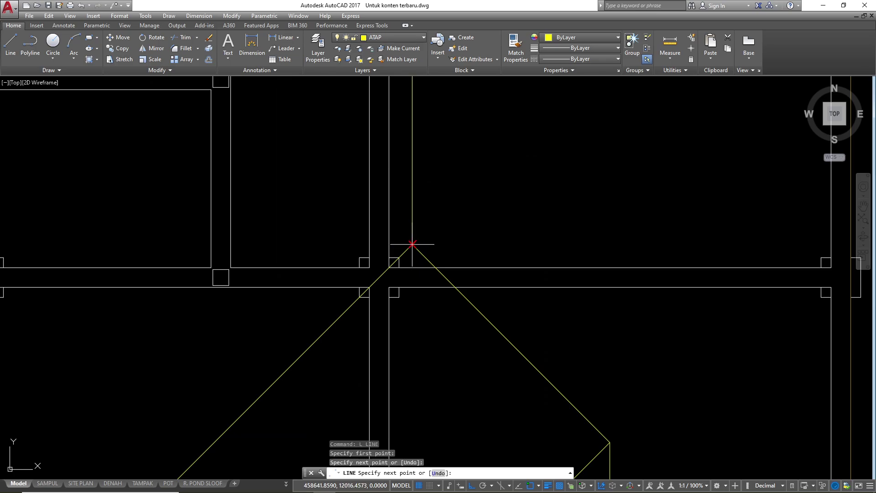
pyautogui.press('Escape')
pyautogui.press('Escape')
pyautogui.scroll(-5, 390, 237)
pyautogui.scroll(1, 389, 237)
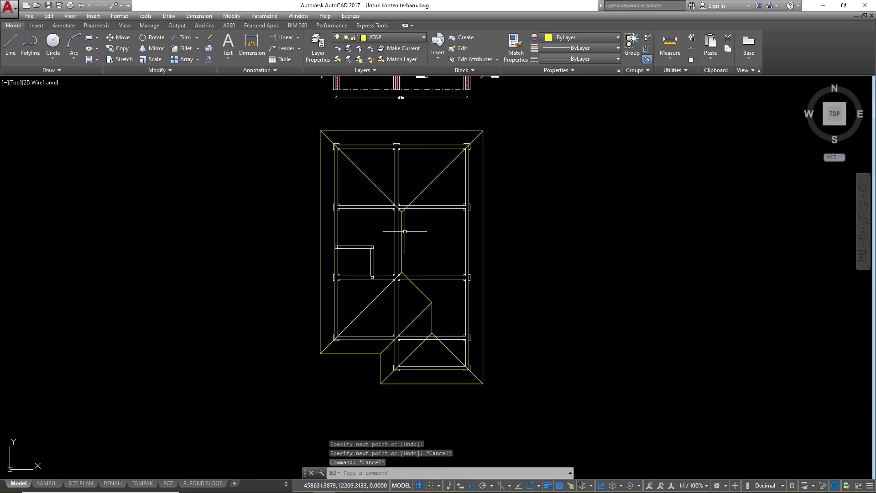
# - Examine the roof truss section above the plan, from the left eave detail to the beam layout at the ridge
pyautogui.scroll(-1, 357, 180)
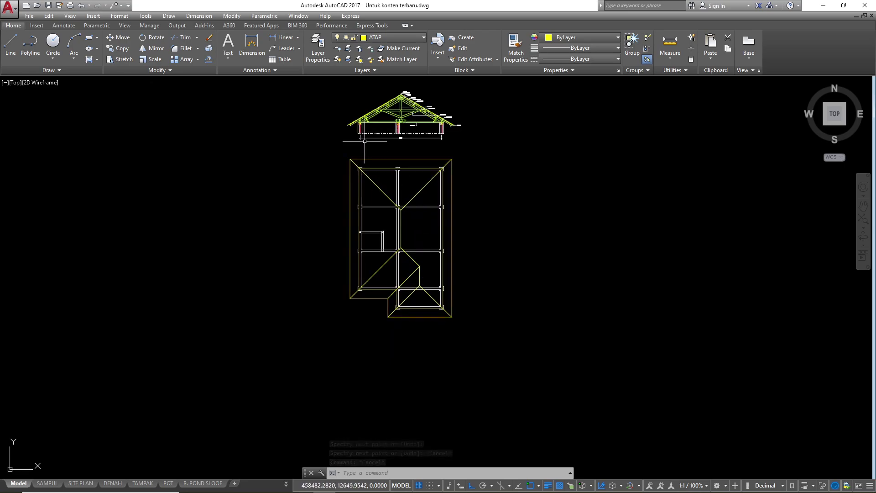
pyautogui.scroll(5, 361, 133)
pyautogui.scroll(3, 328, 101)
pyautogui.scroll(-5, 320, 137)
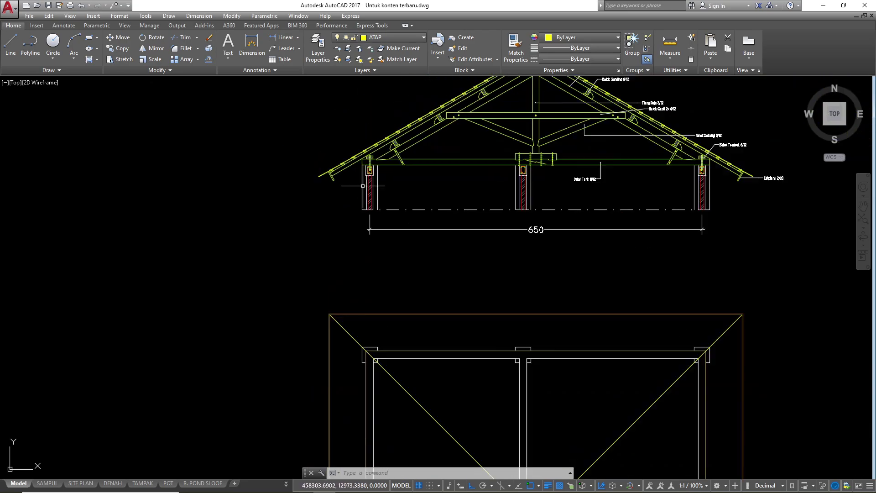
pyautogui.scroll(2, 322, 174)
pyautogui.scroll(2, 375, 162)
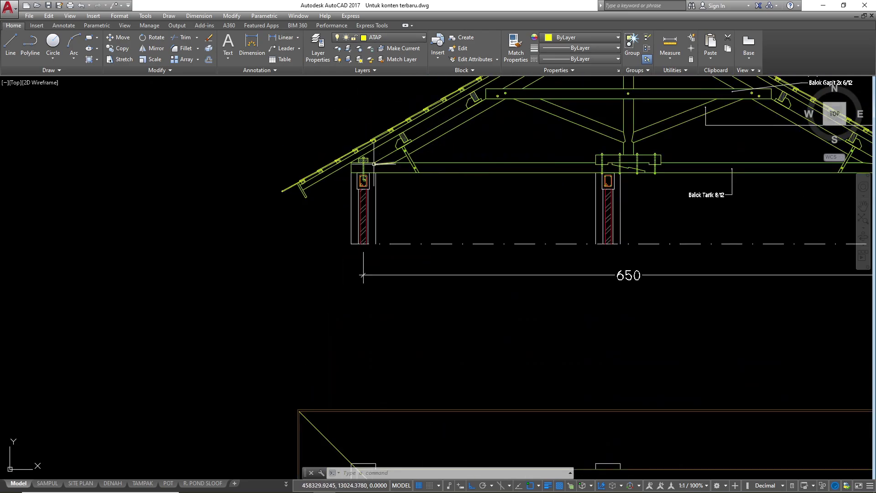
pyautogui.scroll(-6, 369, 169)
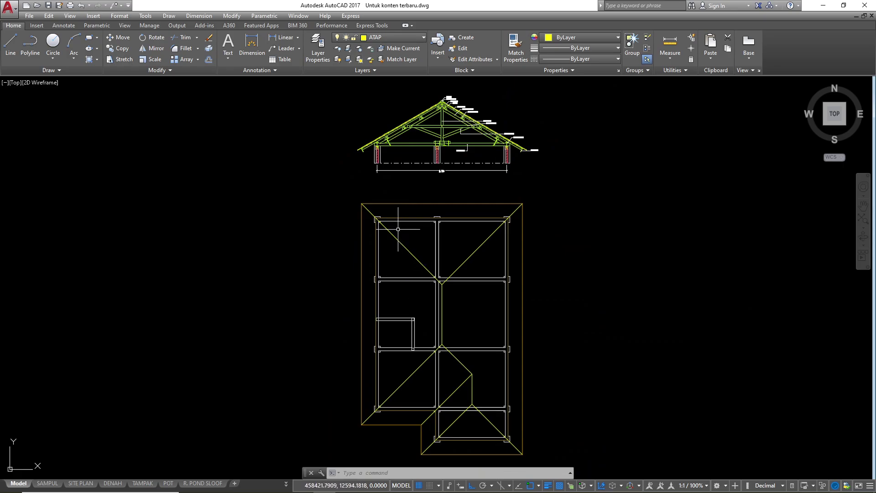
pyautogui.scroll(2, 397, 192)
pyautogui.scroll(-2, 431, 137)
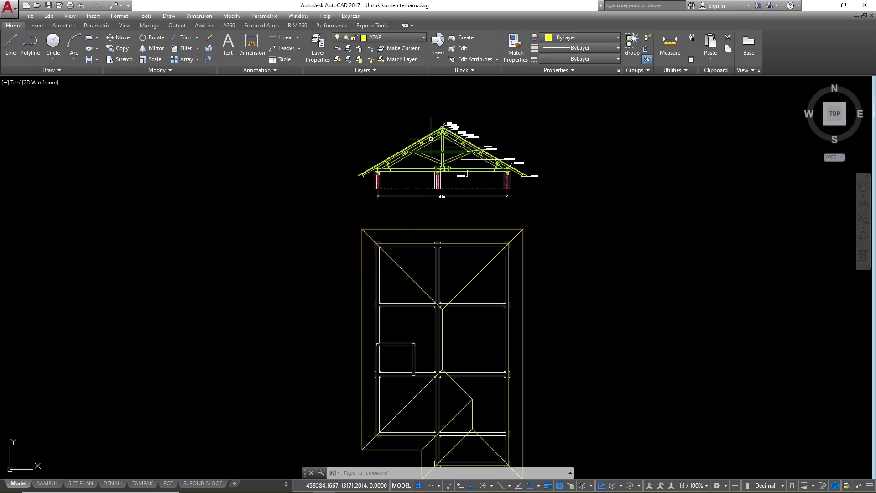
pyautogui.scroll(4, 431, 137)
pyautogui.scroll(4, 474, 122)
pyautogui.scroll(5, 400, 98)
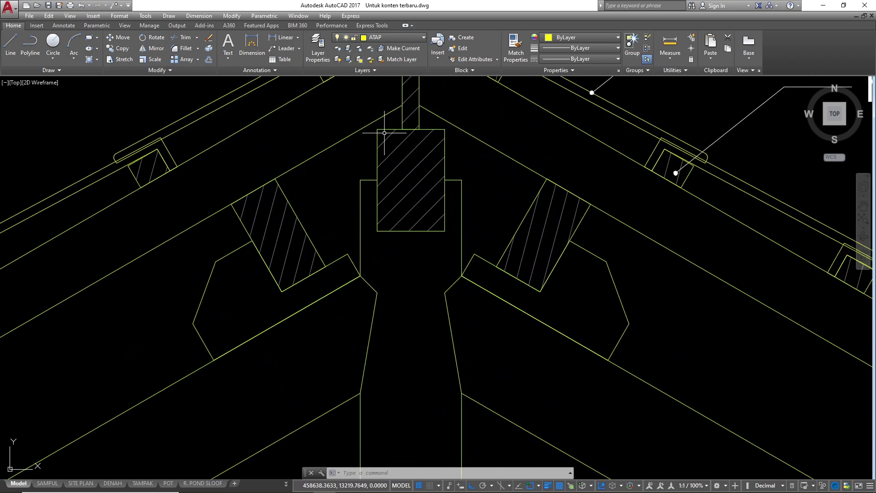
pyautogui.scroll(-9, 411, 137)
pyautogui.scroll(7, 422, 152)
pyautogui.scroll(3, 425, 162)
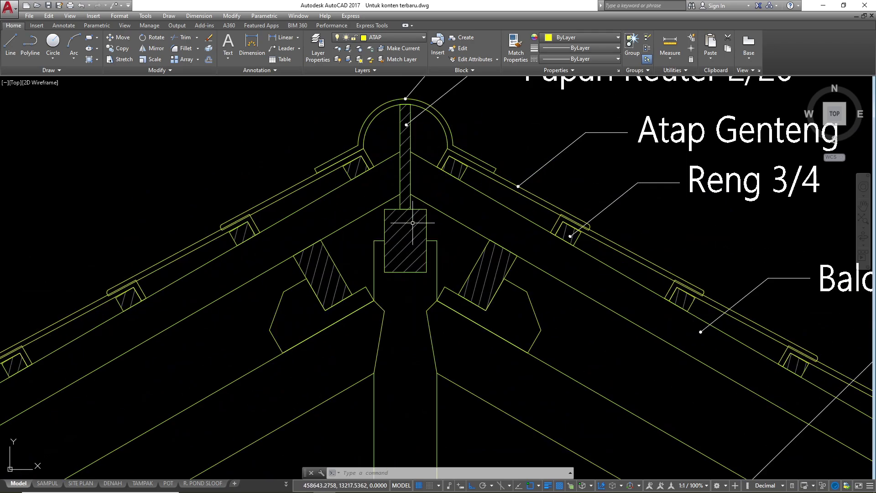
# - Measure the width and height of the hatched ridge beam below the ridge board in the truss section
pyautogui.write('d')
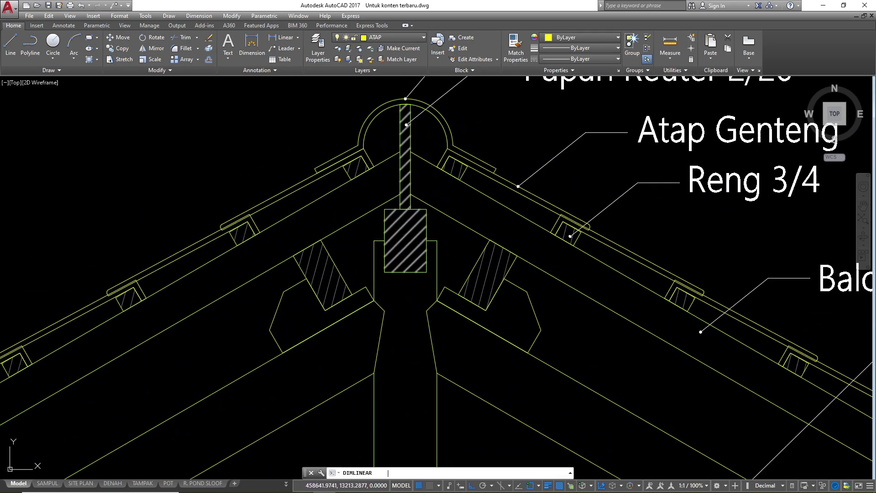
pyautogui.press('Return')
pyautogui.scroll(-6, 401, 272)
pyautogui.scroll(5, 424, 251)
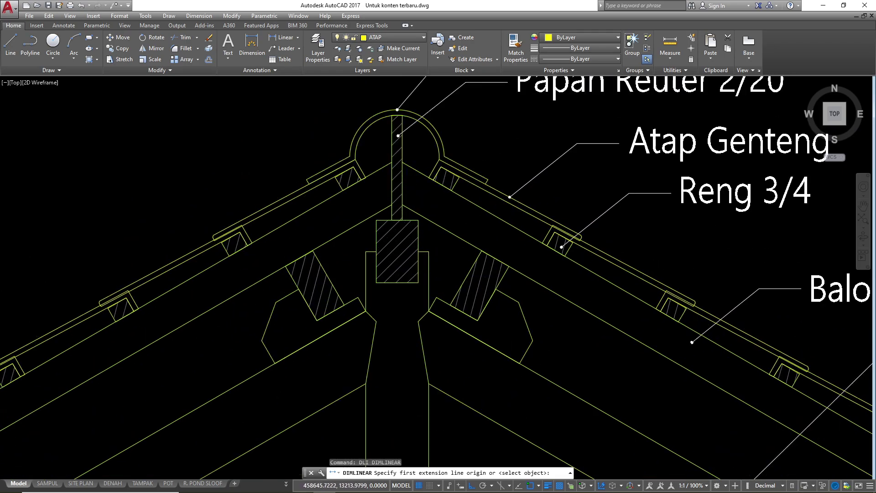
pyautogui.click(352, 300)
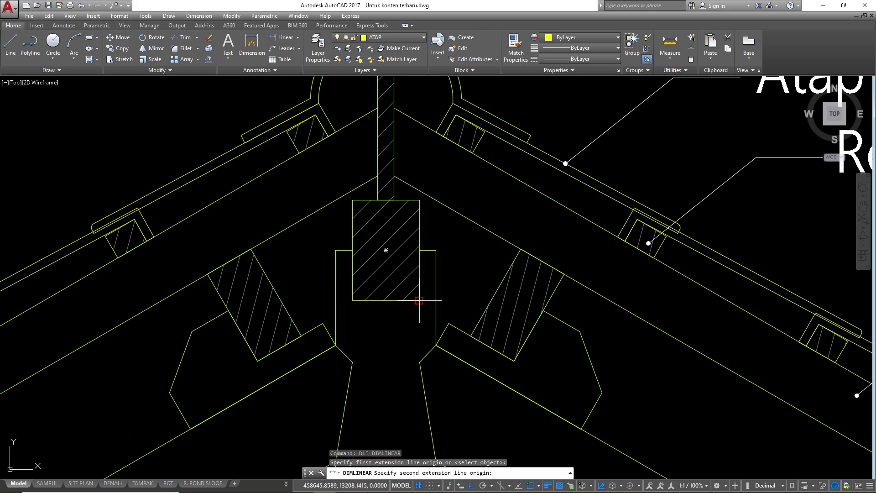
pyautogui.click(419, 300)
pyautogui.press('Escape')
pyautogui.press('Return')
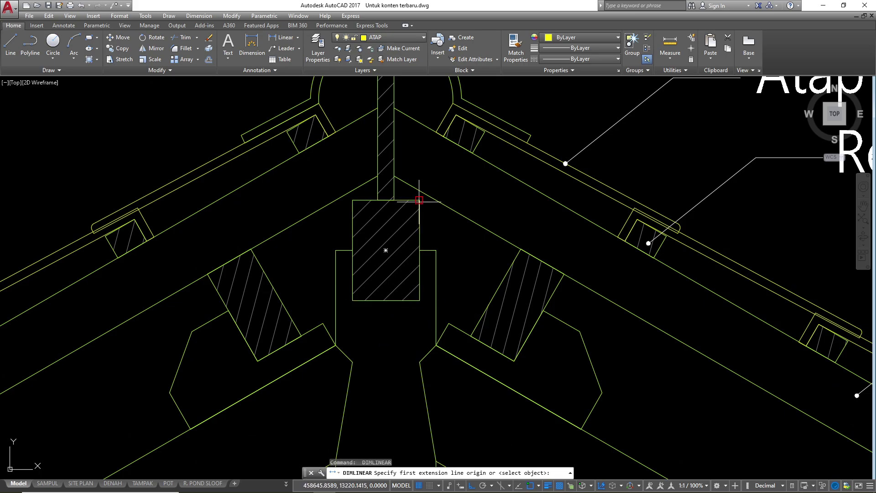
pyautogui.click(419, 200)
pyautogui.click(419, 301)
pyautogui.press('Escape')
pyautogui.scroll(-10, 419, 300)
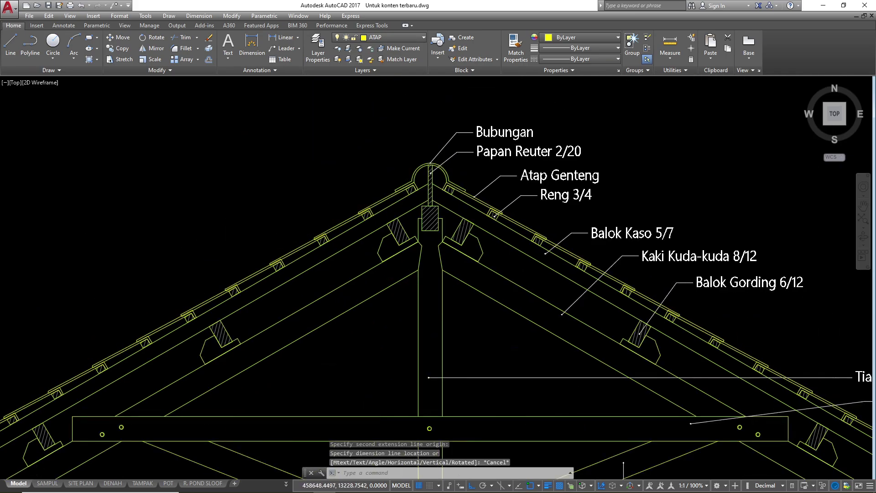
# - Offset the upper-right hip line by 4 to both sides
pyautogui.scroll(6, 372, 286)
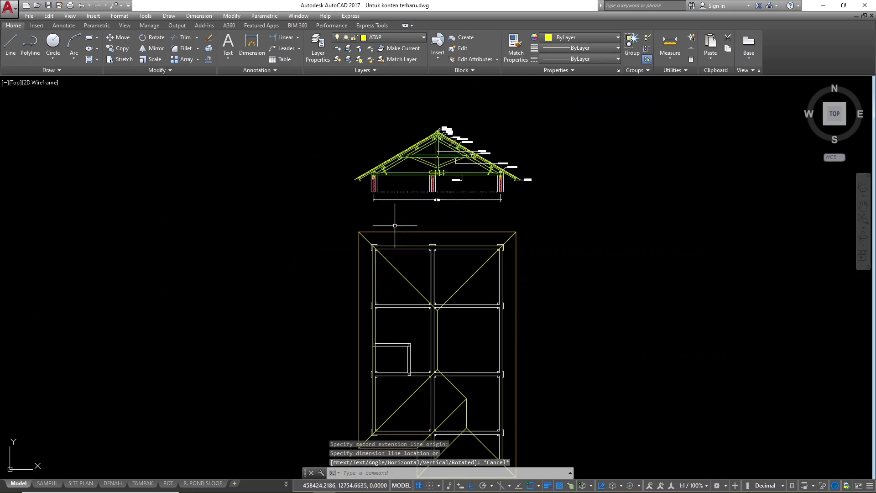
pyautogui.click(451, 221)
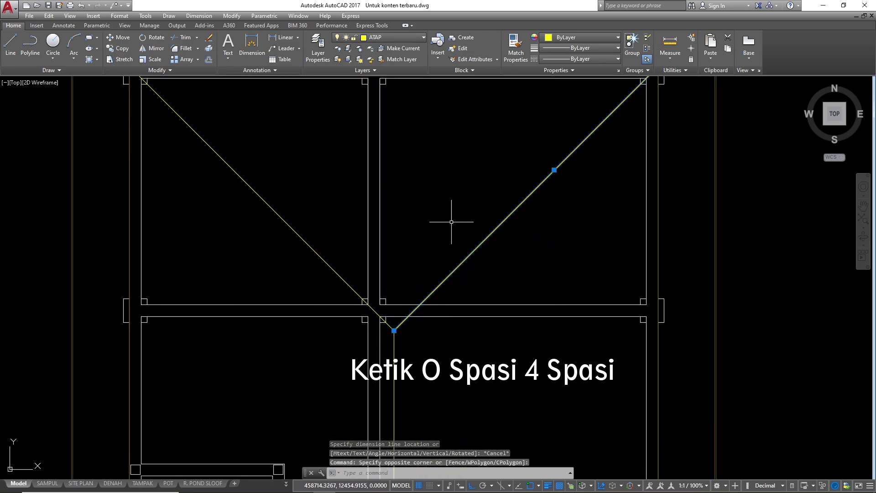
pyautogui.write('o')
pyautogui.press('space')
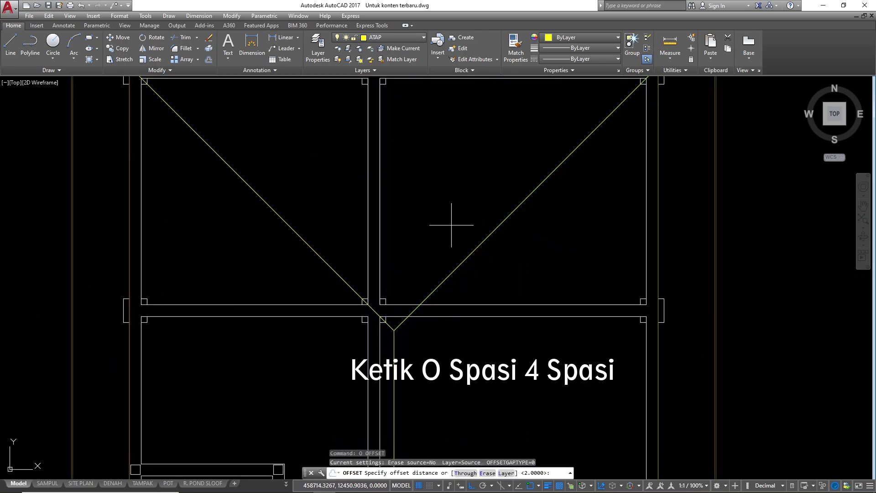
pyautogui.write('4')
pyautogui.press('space')
pyautogui.click(396, 156)
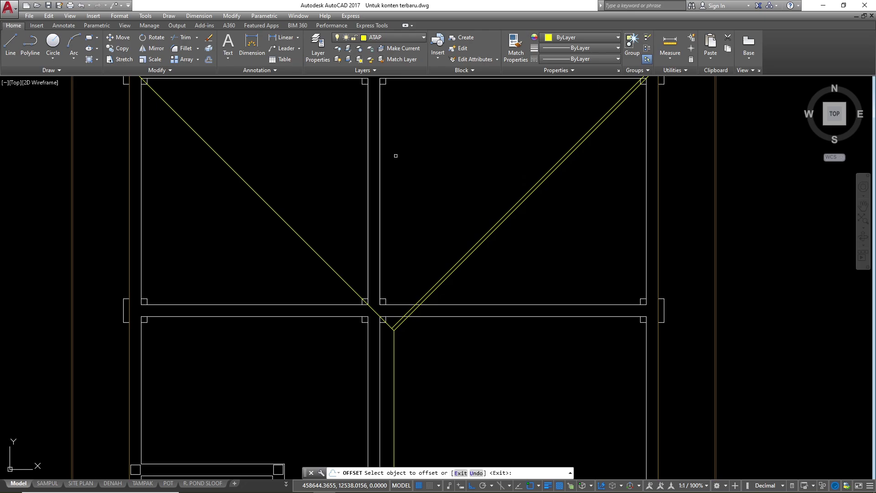
pyautogui.click(469, 259)
pyautogui.click(508, 287)
# - Offset the upper-left hip line by 4 to both sides
pyautogui.scroll(-3, 469, 253)
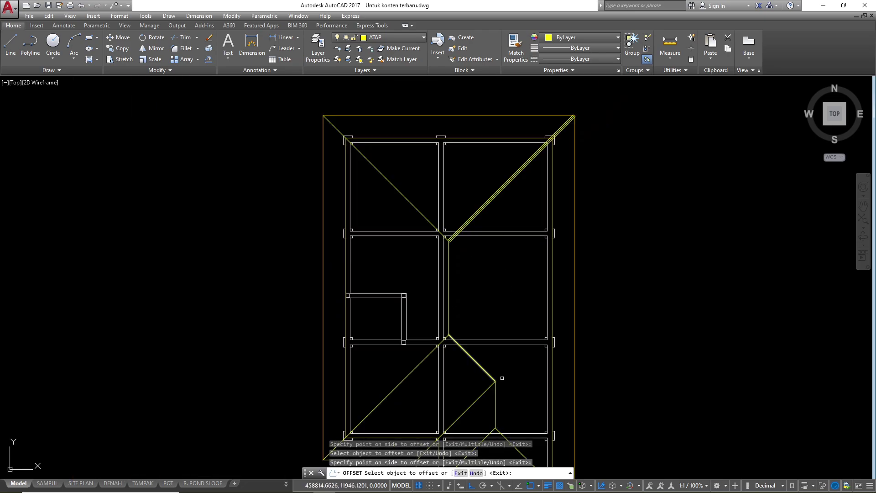
pyautogui.scroll(4, 393, 202)
pyautogui.click(401, 185)
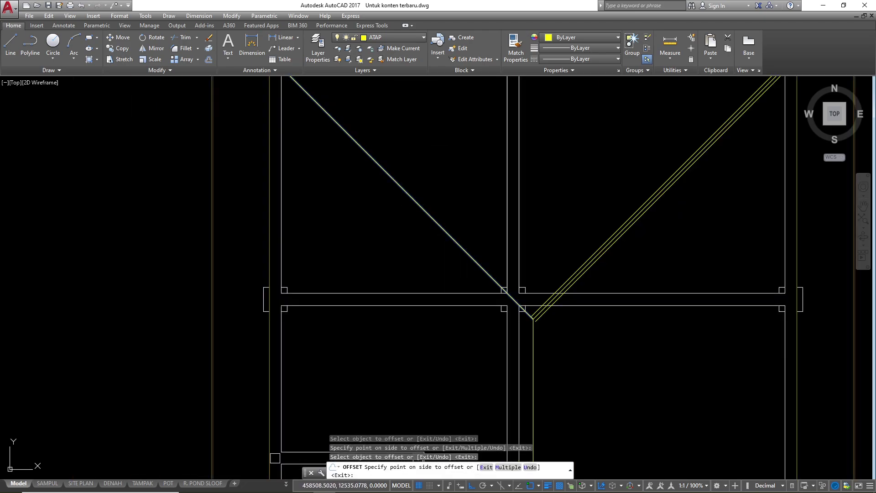
pyautogui.click(405, 196)
pyautogui.scroll(5, 468, 309)
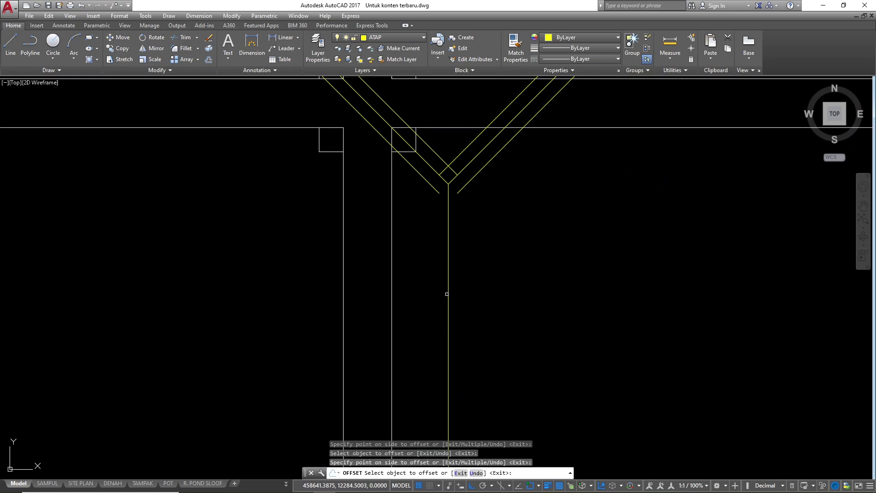
# - Offset the main vertical ridge line by 4 to both sides
pyautogui.click(446, 294)
pyautogui.click(450, 289)
pyautogui.click(402, 266)
pyautogui.scroll(-5, 404, 269)
pyautogui.scroll(5, 427, 377)
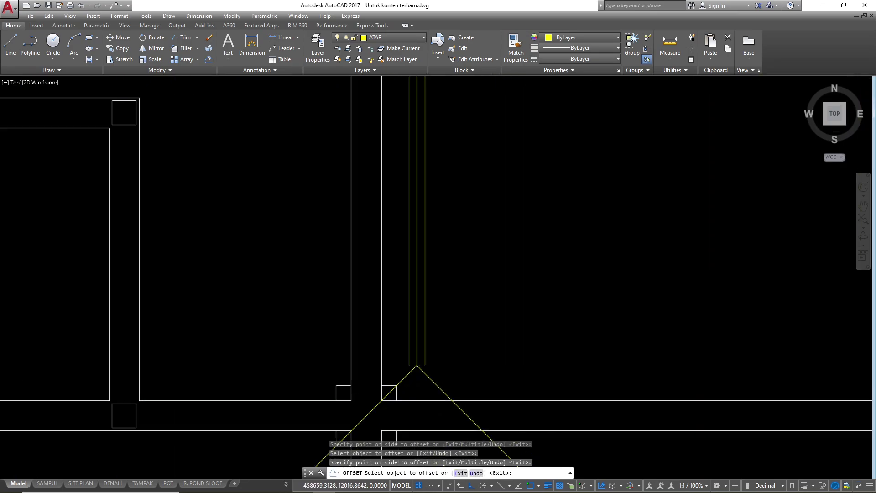
# - Offset the two 45° lines descending from the main ridge's lower end by 4 to both sides
pyautogui.moveTo(423, 415); pyautogui.dragTo(515, 258, button='middle')
pyautogui.click(511, 225)
pyautogui.click(481, 228)
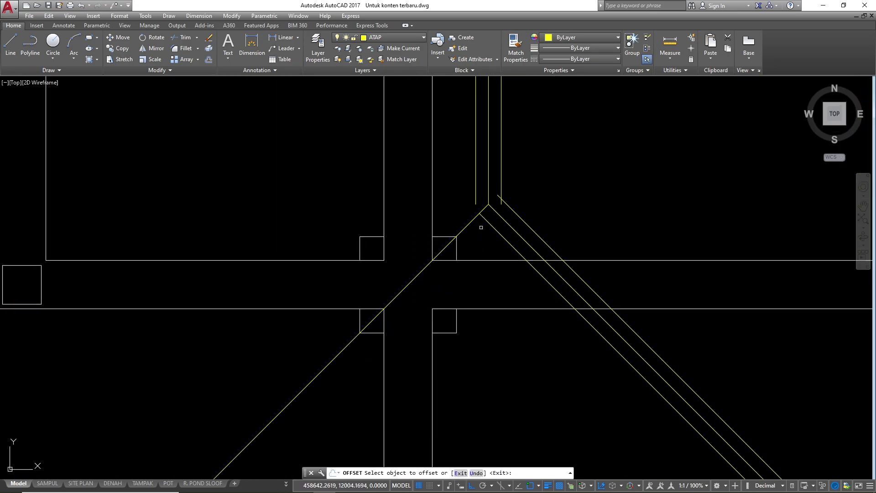
pyautogui.click(473, 219)
pyautogui.click(459, 207)
pyautogui.scroll(-5, 473, 218)
pyautogui.scroll(3, 511, 253)
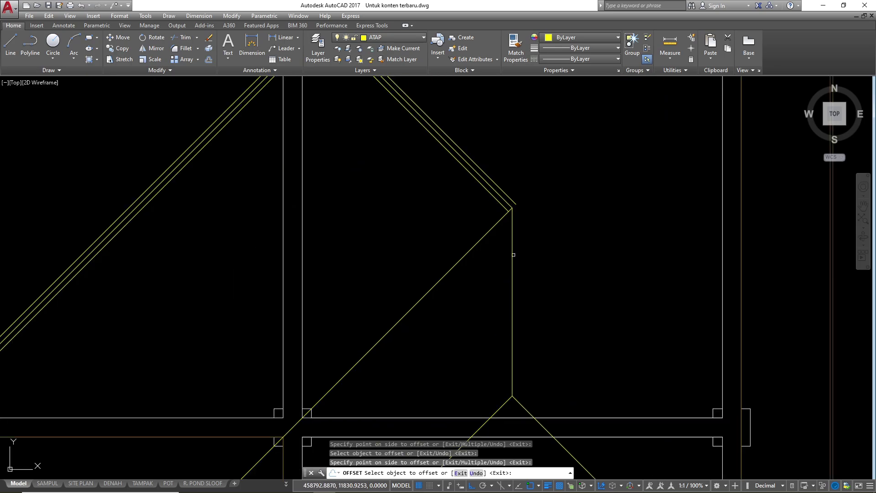
# - Offset the bottom projection's short vertical ridge line and the valley line to the inner eave corner by 4 on both sides
pyautogui.click(512, 267)
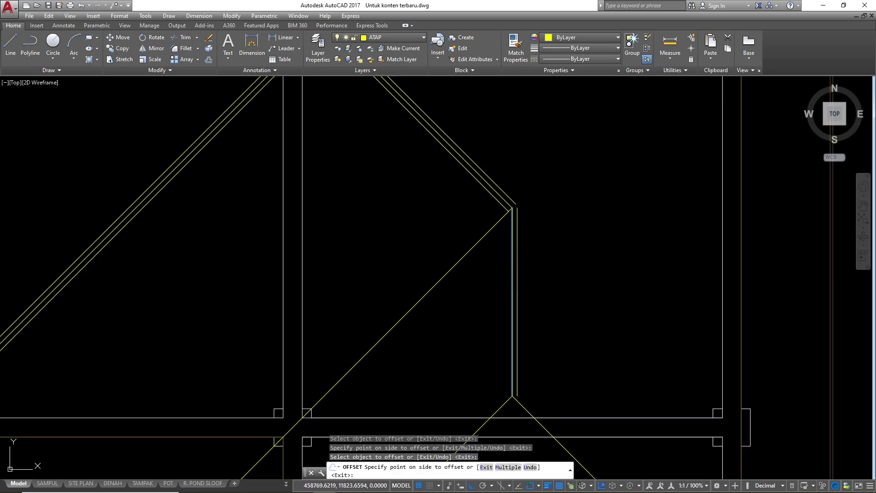
pyautogui.click(475, 246)
pyautogui.scroll(-4, 482, 217)
pyautogui.scroll(4, 515, 310)
# - Offset the bottom projection's two hip lines by 4 to both sides
pyautogui.click(525, 297)
pyautogui.click(556, 305)
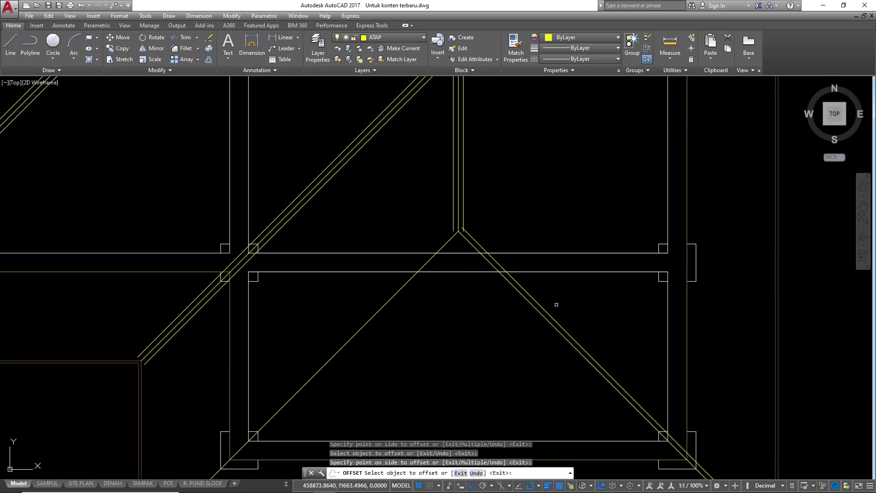
pyautogui.click(541, 315)
pyautogui.click(498, 319)
pyautogui.click(395, 292)
pyautogui.click(422, 315)
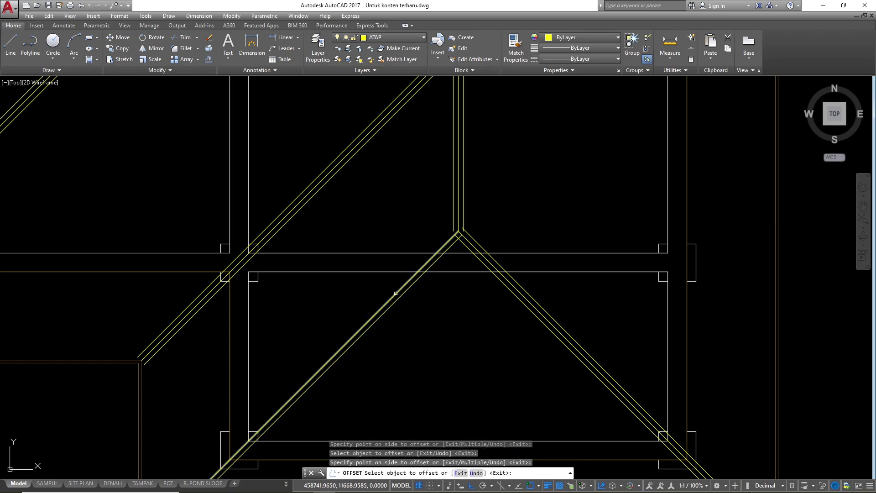
pyautogui.click(395, 294)
pyautogui.click(348, 276)
pyautogui.scroll(-5, 410, 265)
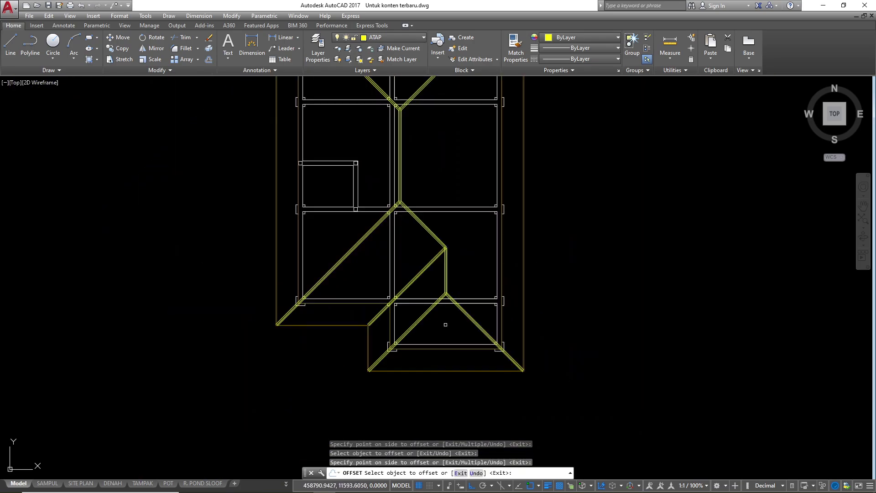
pyautogui.scroll(5, 445, 283)
pyautogui.press('Escape')
pyautogui.press('Escape')
pyautogui.press('Escape')
pyautogui.scroll(-2, 451, 239)
pyautogui.scroll(4, 450, 226)
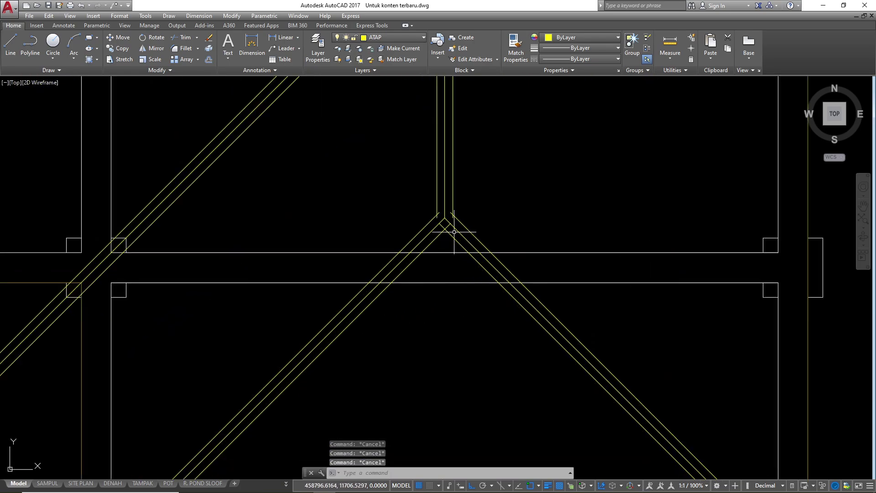
pyautogui.scroll(-5, 473, 240)
pyautogui.scroll(-2, 463, 350)
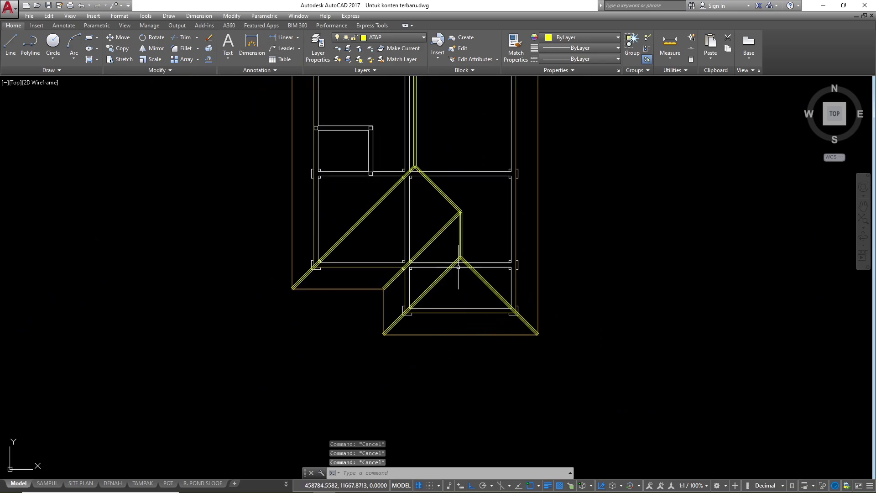
pyautogui.scroll(-2, 457, 342)
pyautogui.scroll(4, 432, 135)
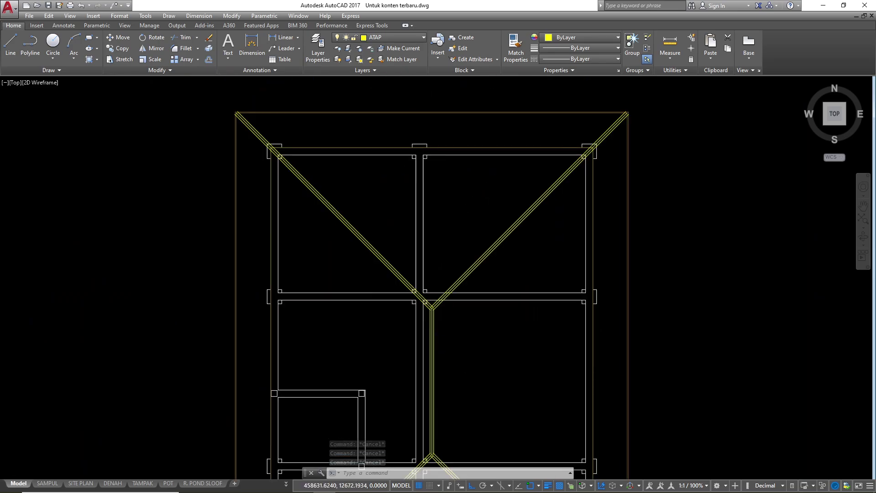
pyautogui.scroll(-2, 425, 178)
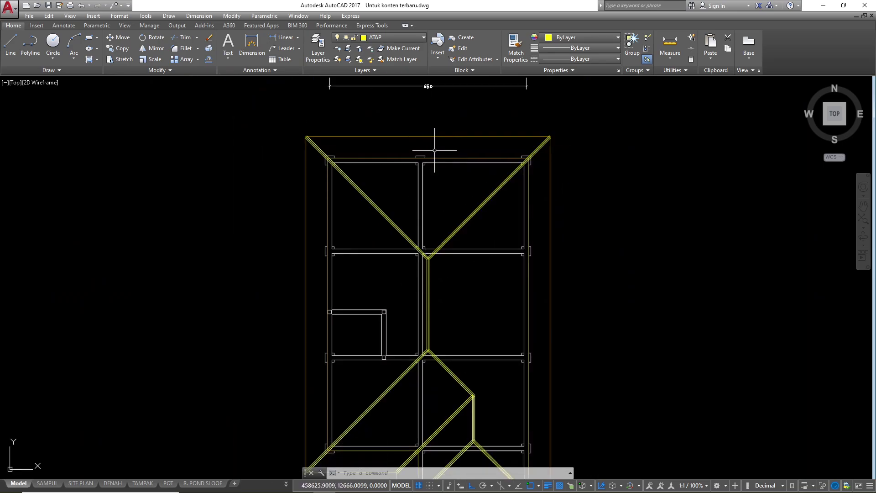
# - Examine the roof section's eave detail for the wall beam (Balok Tembok) size and its position above the wall
pyautogui.scroll(-2, 434, 149)
pyautogui.scroll(6, 365, 155)
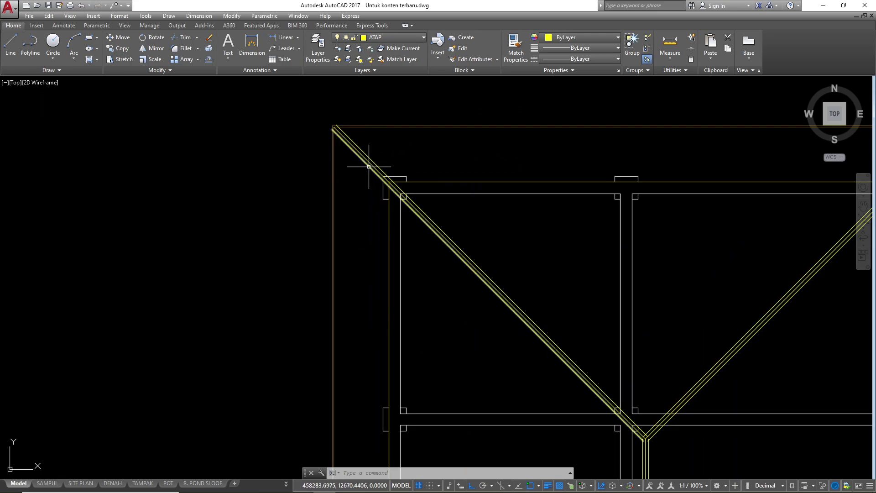
pyautogui.scroll(-4, 340, 133)
pyautogui.scroll(-2, 378, 263)
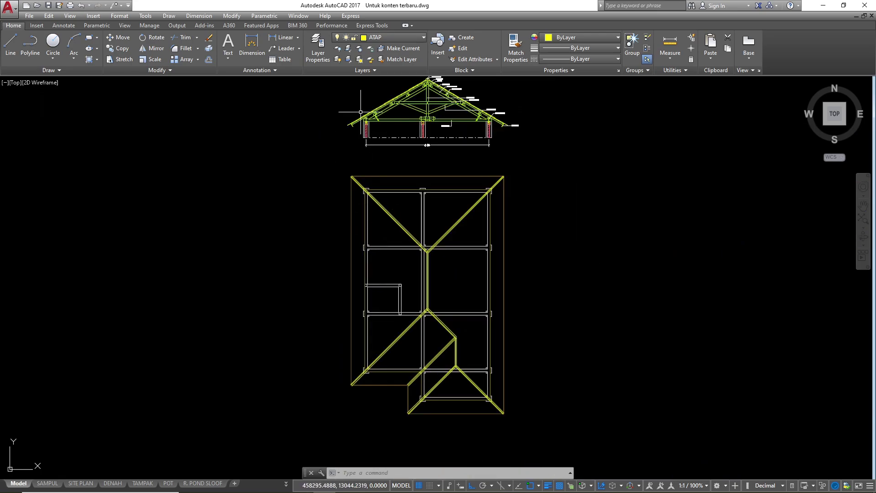
pyautogui.scroll(7, 360, 112)
pyautogui.scroll(-5, 470, 228)
pyautogui.scroll(2, 570, 171)
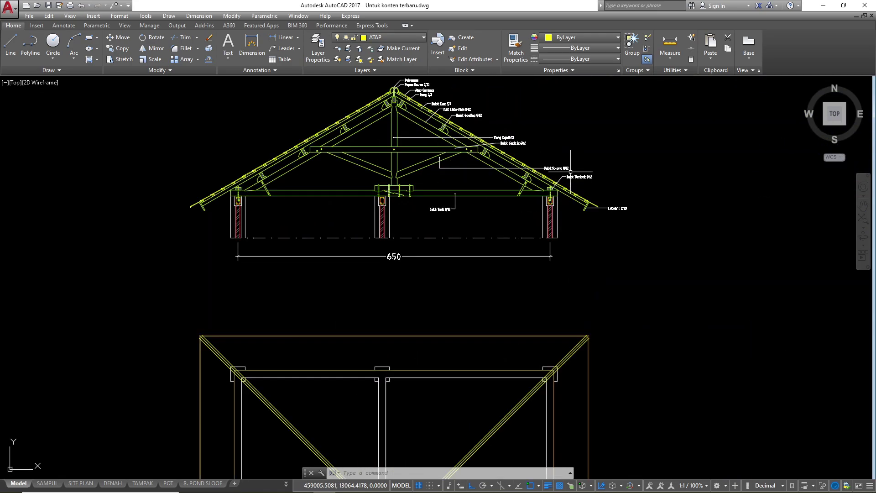
pyautogui.scroll(8, 570, 172)
pyautogui.scroll(-2, 639, 183)
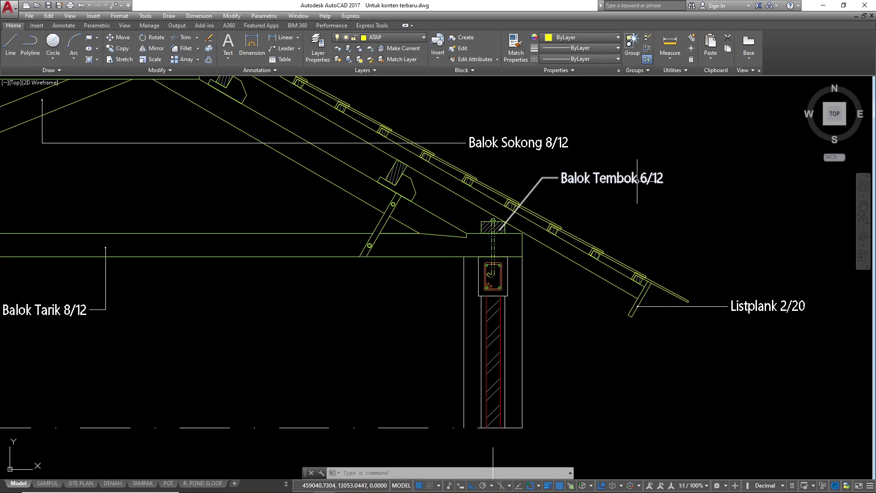
pyautogui.scroll(-5, 637, 181)
pyautogui.scroll(5, 666, 174)
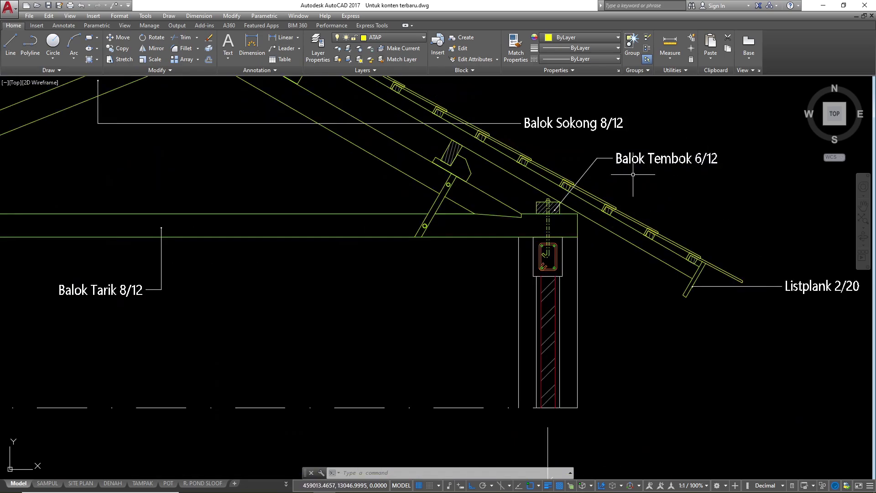
pyautogui.scroll(2, 685, 156)
pyautogui.scroll(-7, 685, 155)
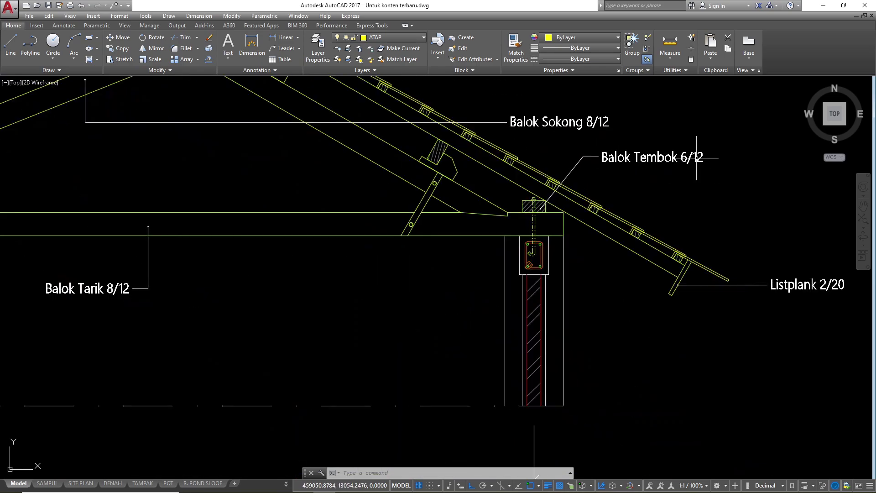
pyautogui.scroll(-4, 567, 142)
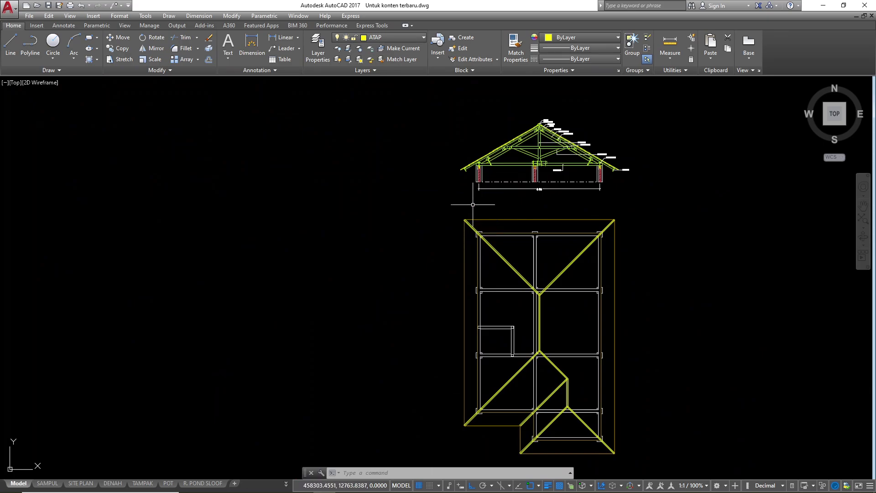
# - Draw vertical construction lines through both edges of the section's wall beam, extending down over the roof plan
pyautogui.write('xl')
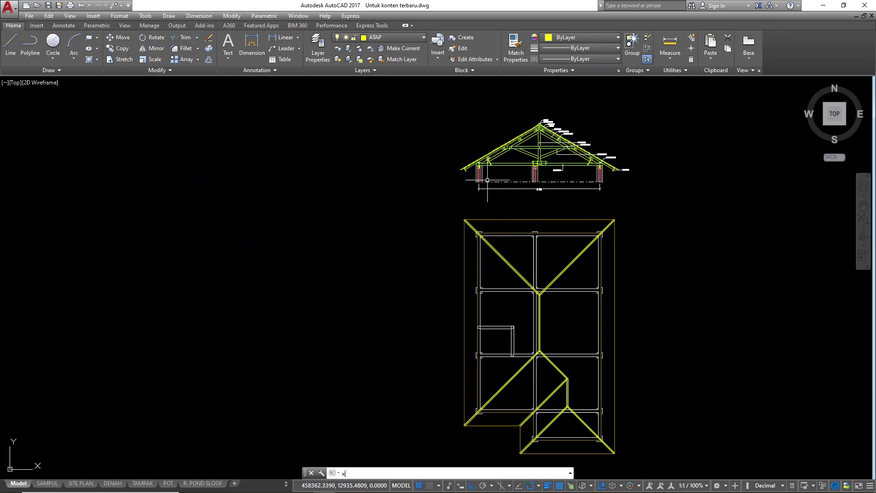
pyautogui.press('Return')
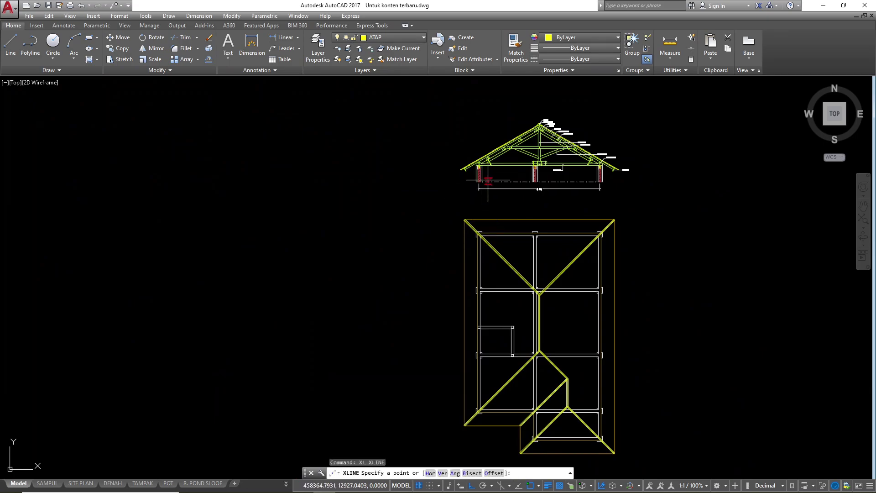
pyautogui.write('v')
pyautogui.press('Return')
pyautogui.scroll(6, 487, 183)
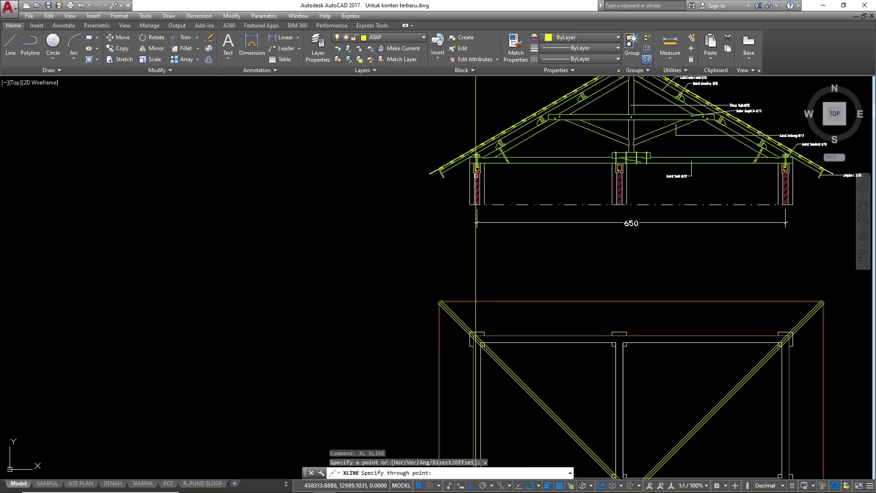
pyautogui.click(476, 90)
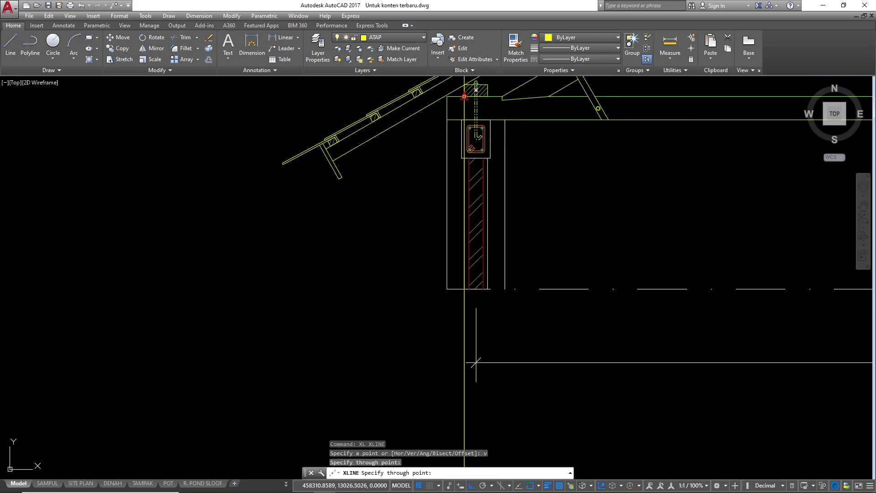
pyautogui.scroll(-5, 470, 361)
pyautogui.scroll(5, 450, 252)
pyautogui.press('Escape')
pyautogui.press('Escape')
pyautogui.press('Escape')
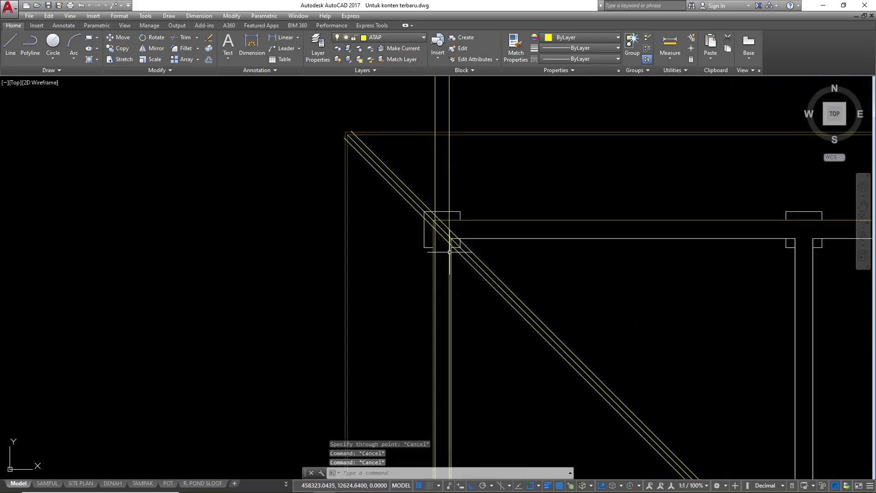
# - Compare the two vertical construction lines with the wall edges at the plan's upper-left corner and with the section above
pyautogui.scroll(-5, 442, 260)
pyautogui.scroll(5, 401, 289)
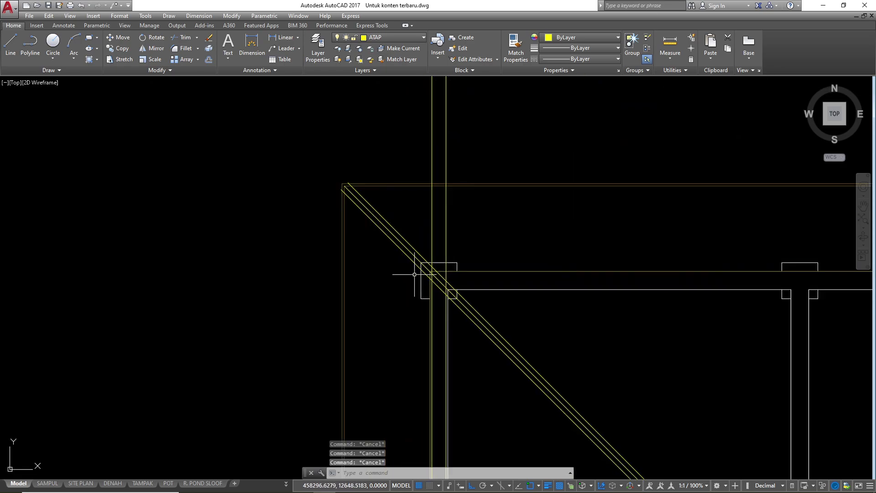
pyautogui.scroll(-5, 420, 273)
pyautogui.scroll(2, 417, 278)
pyautogui.scroll(5, 441, 183)
pyautogui.scroll(-5, 645, 195)
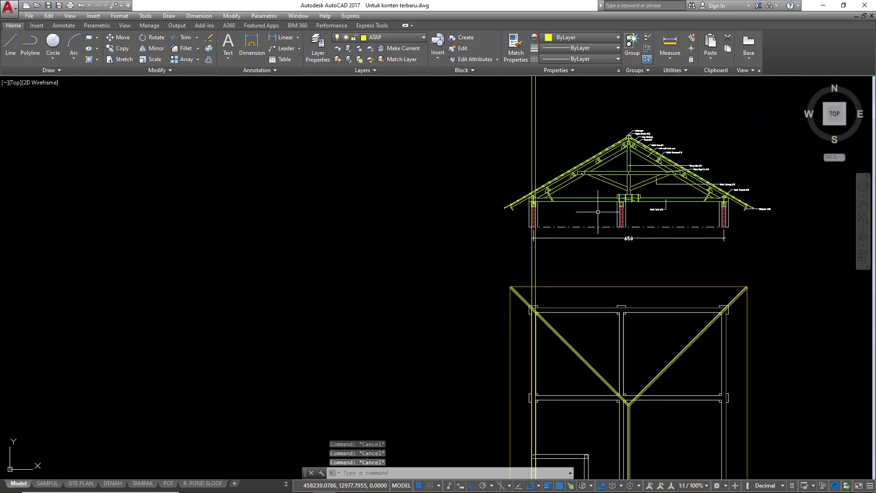
pyautogui.scroll(5, 587, 215)
pyautogui.scroll(2, 587, 215)
pyautogui.scroll(-5, 145, 315)
pyautogui.scroll(7, 513, 208)
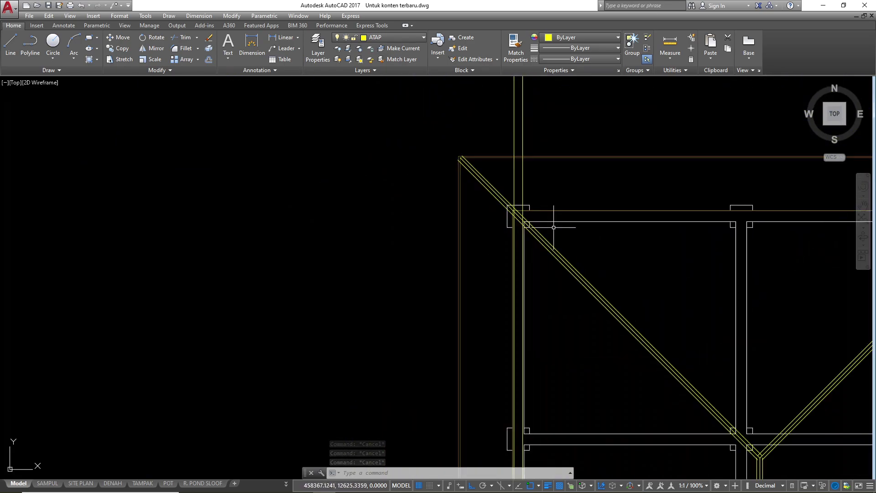
pyautogui.scroll(5, 434, 190)
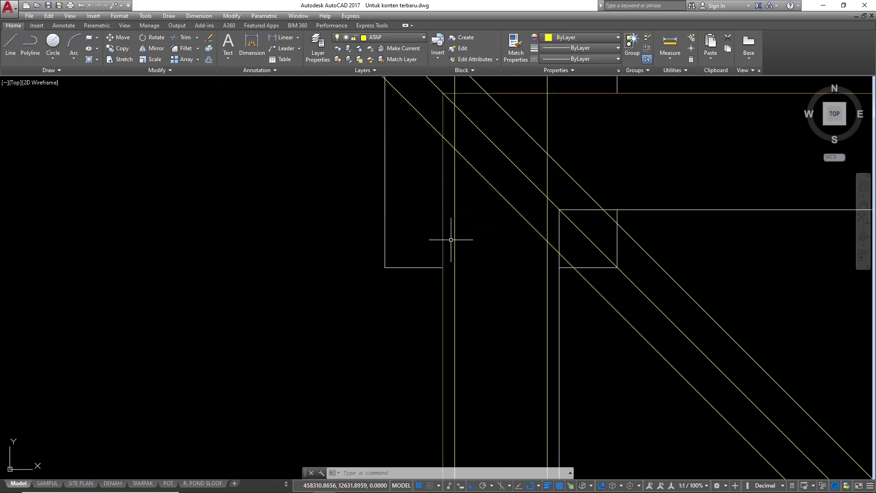
pyautogui.scroll(-3, 450, 239)
pyautogui.scroll(3, 428, 257)
pyautogui.write('l')
pyautogui.press('Return')
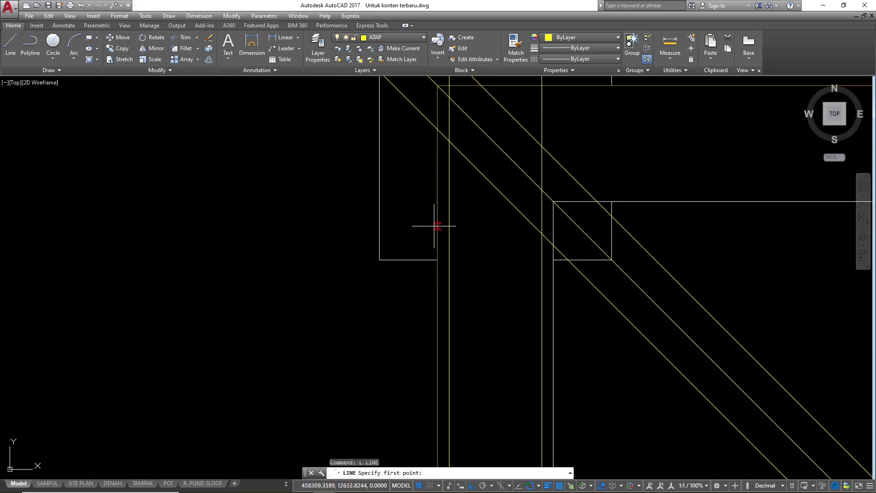
pyautogui.scroll(-4, 491, 235)
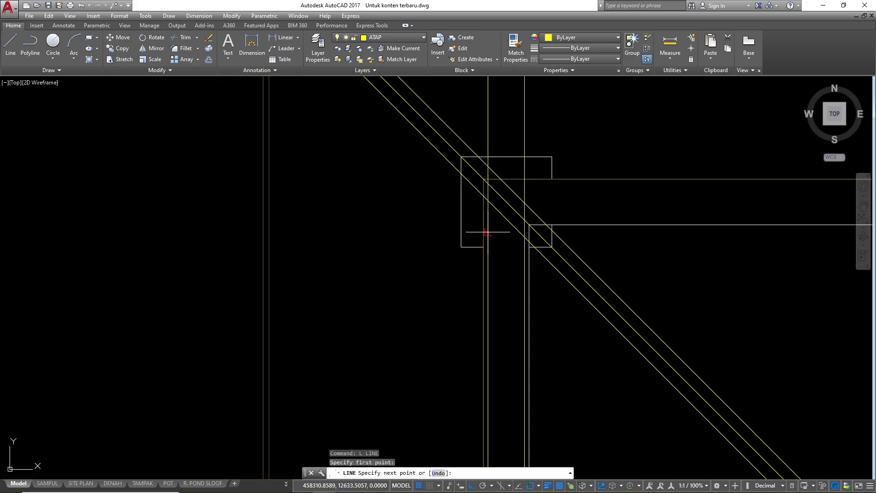
pyautogui.press('Escape')
pyautogui.scroll(2, 488, 235)
pyautogui.write('dli')
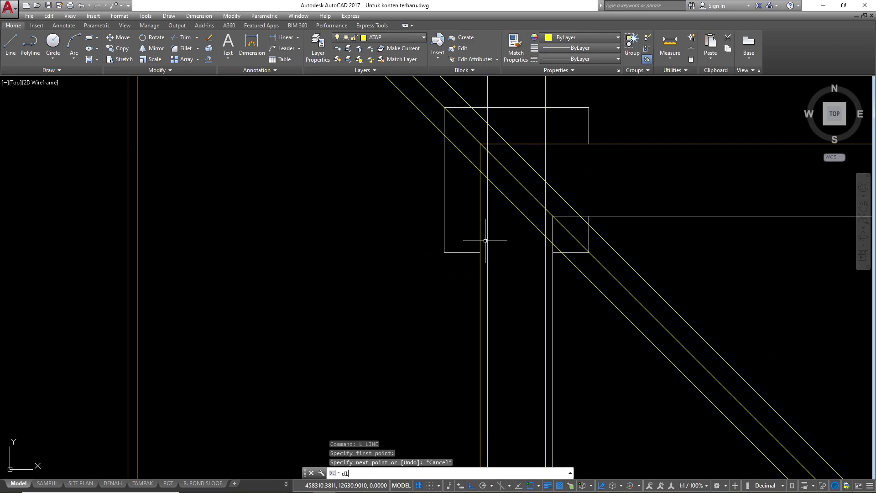
pyautogui.press('Return')
pyautogui.press('Escape')
pyautogui.press('Escape')
pyautogui.press('Escape')
pyautogui.scroll(-4, 470, 196)
pyautogui.scroll(4, 484, 204)
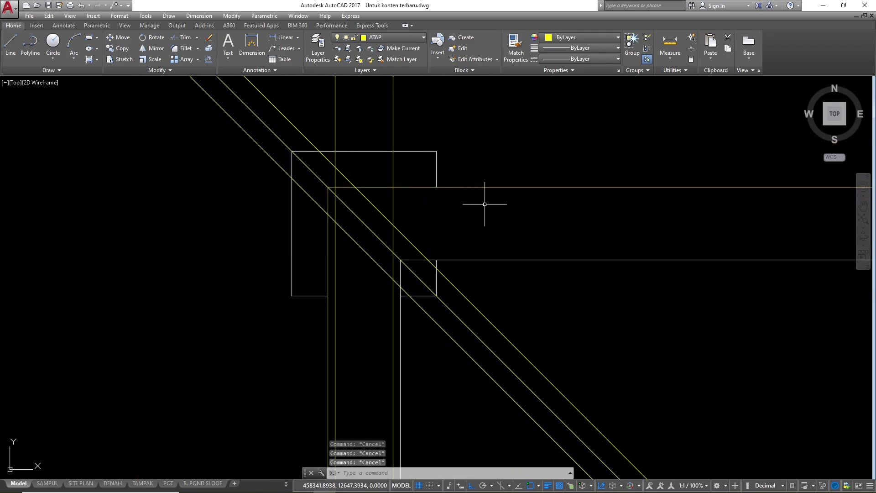
# - Try offsetting the outer wall outline inward by 2, and erase the resulting copy
pyautogui.scroll(-4, 322, 217)
pyautogui.click(320, 220)
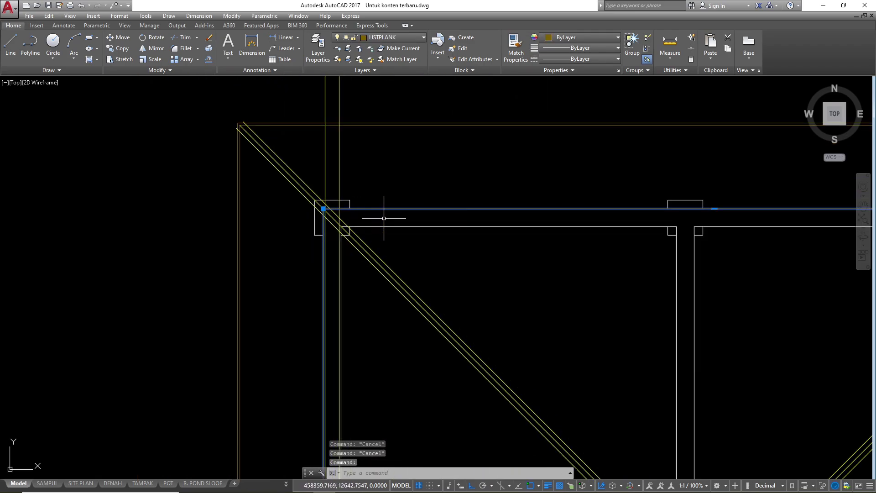
pyautogui.write('o')
pyautogui.press('Return')
pyautogui.write('2')
pyautogui.press('Return')
pyautogui.click(389, 231)
pyautogui.scroll(6, 355, 230)
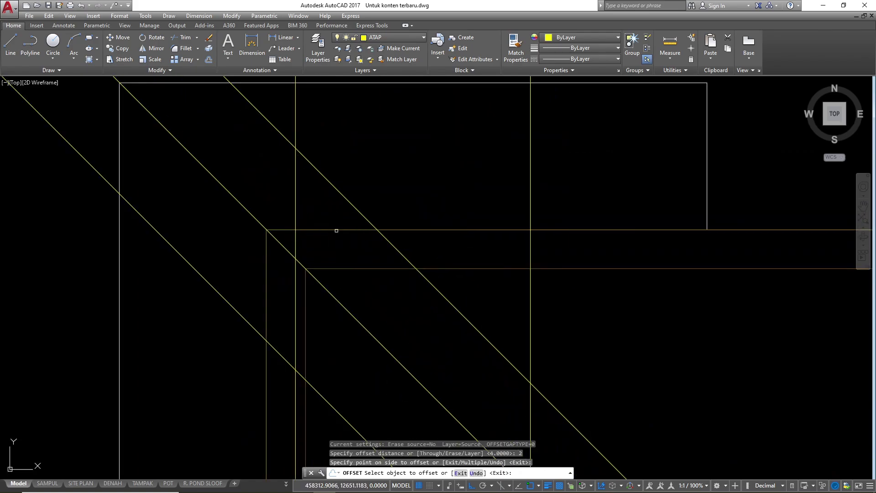
pyautogui.press('Escape')
pyautogui.click(338, 254)
pyautogui.click(328, 276)
pyautogui.write('e')
pyautogui.press('Return')
pyautogui.press('Escape')
pyautogui.click(322, 230)
pyautogui.scroll(-6, 279, 207)
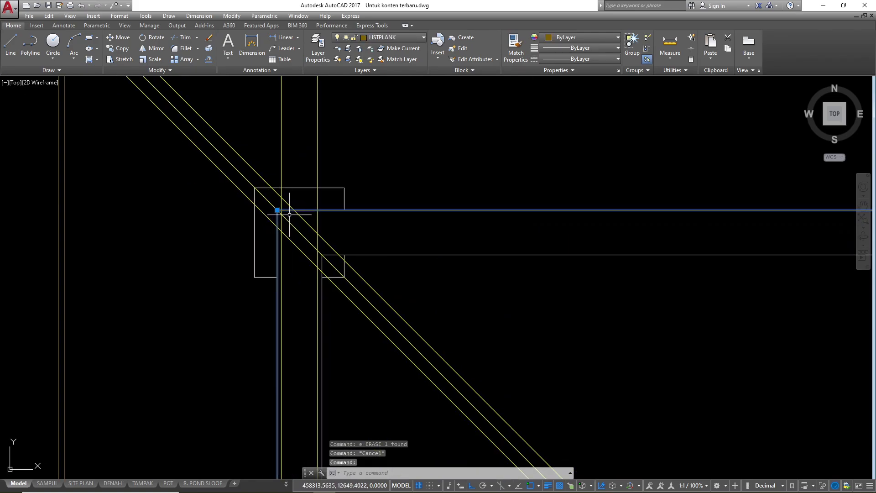
pyautogui.write('o')
pyautogui.press('Return')
pyautogui.write('1')
pyautogui.press('Return')
pyautogui.scroll(3, 294, 244)
pyautogui.press('Escape')
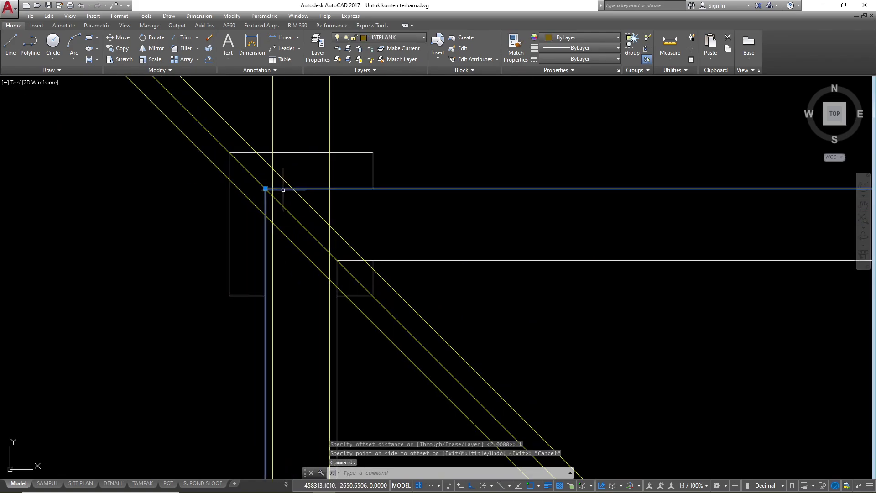
pyautogui.write('o')
pyautogui.press('Return')
pyautogui.write('1.2')
pyautogui.press('Return')
pyautogui.scroll(3, 288, 201)
pyautogui.press('Escape')
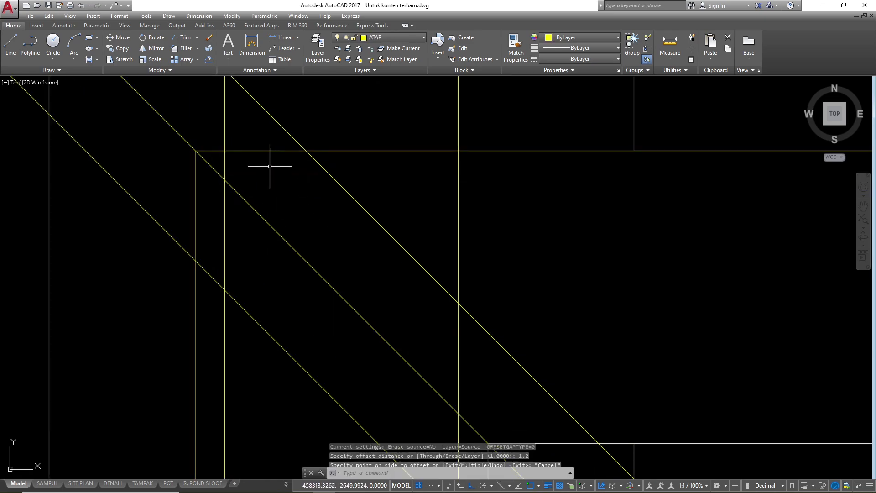
# - Offset the outer wall outline inward by 1.5 to form the wall beam's outer edge
pyautogui.click(270, 167)
pyautogui.click(258, 147)
pyautogui.write('o')
pyautogui.press('Return')
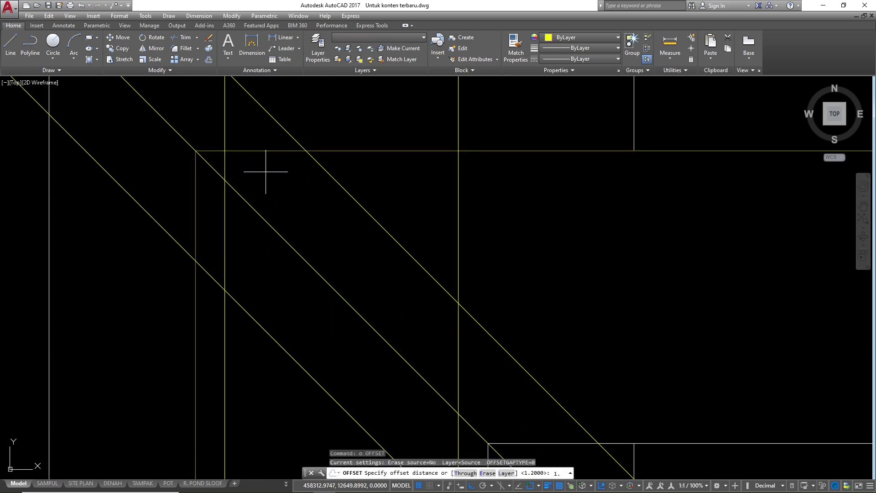
pyautogui.press('Return')
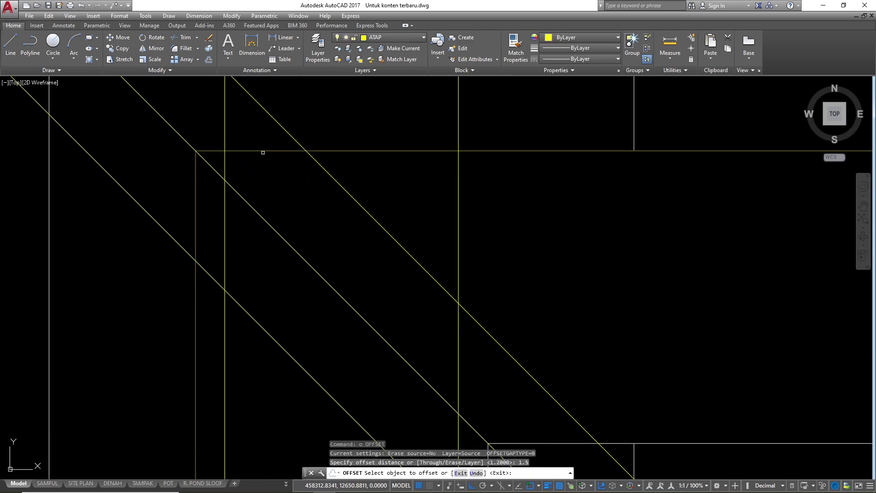
pyautogui.click(263, 153)
pyautogui.click(264, 180)
pyautogui.scroll(-4, 239, 196)
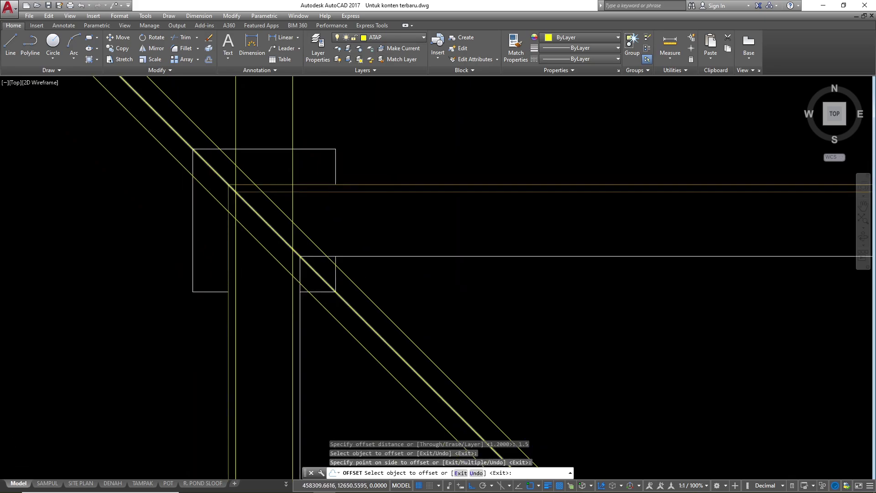
pyautogui.scroll(-2, 217, 211)
pyautogui.press('Escape')
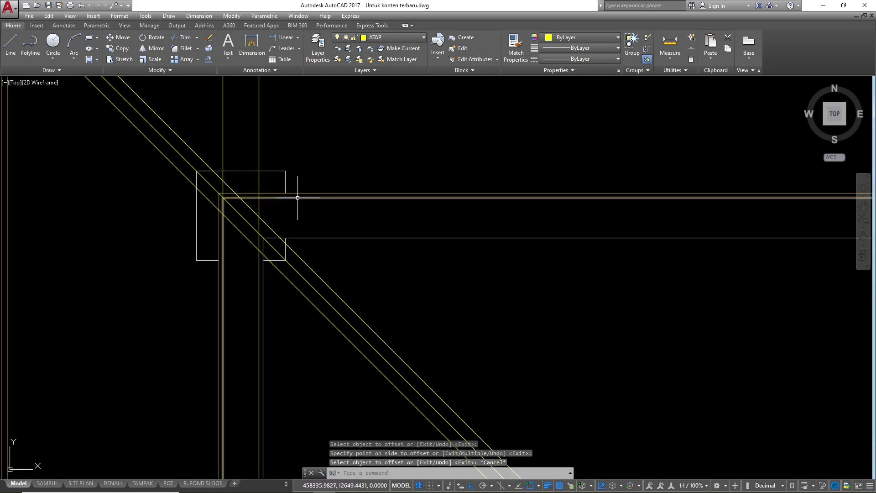
# - Offset the wall beam's outer edge inward by 12 to form its inner edge
pyautogui.click(297, 196)
pyautogui.write('O')
pyautogui.press('Return')
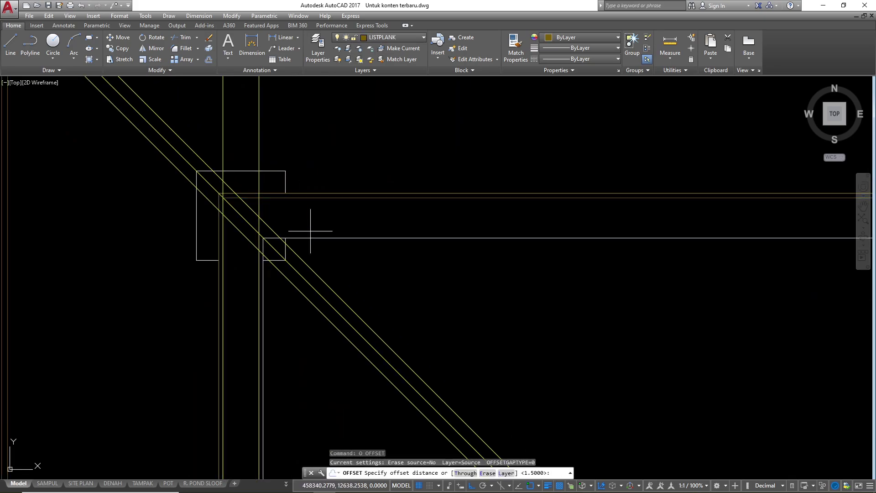
pyautogui.write('12')
pyautogui.press('Return')
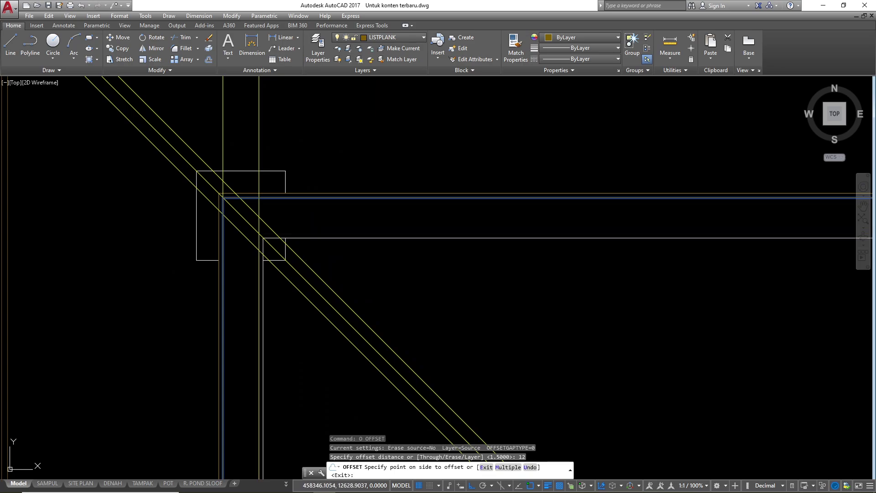
pyautogui.click(326, 259)
pyautogui.scroll(2, 262, 221)
pyautogui.press('Escape')
pyautogui.press('Escape')
pyautogui.press('Escape')
# - Erase the two vertical construction lines projected from the section's wall beam
pyautogui.scroll(-2, 314, 213)
pyautogui.click(329, 157)
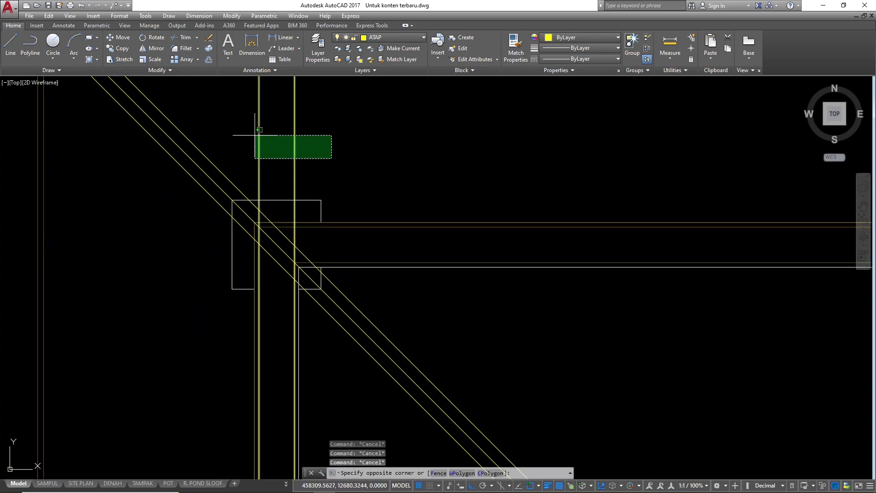
pyautogui.click(254, 133)
pyautogui.write('e')
pyautogui.press('Return')
pyautogui.scroll(-3, 234, 121)
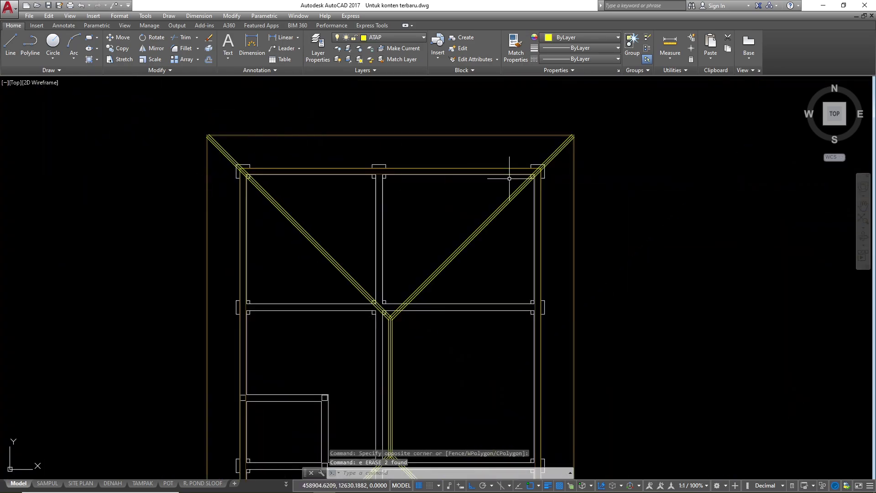
pyautogui.scroll(3, 510, 178)
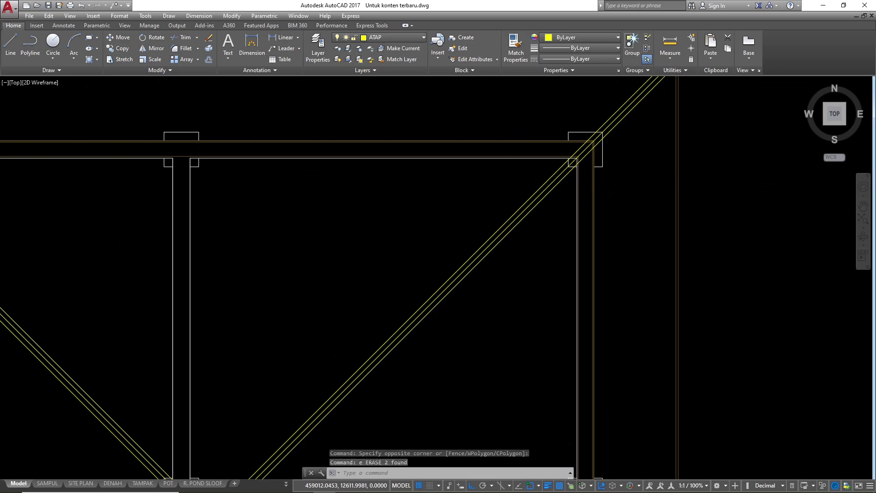
pyautogui.scroll(-3, 642, 190)
pyautogui.scroll(4, 401, 151)
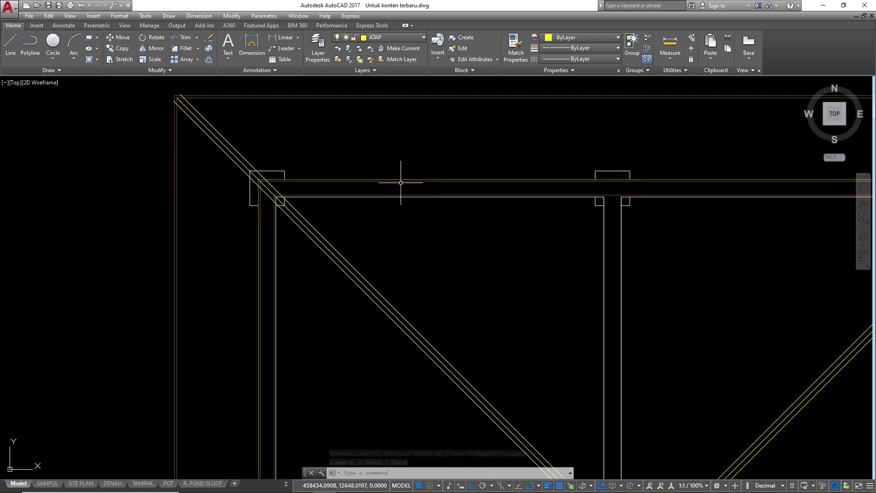
# - Set the colour of the wall beam's inner and outer outlines to Magenta
pyautogui.scroll(3, 401, 183)
pyautogui.click(387, 230)
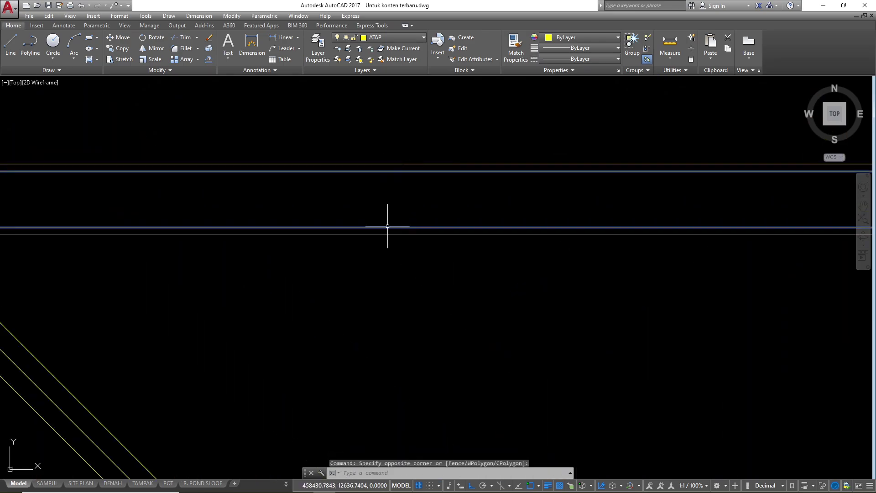
pyautogui.click(578, 38)
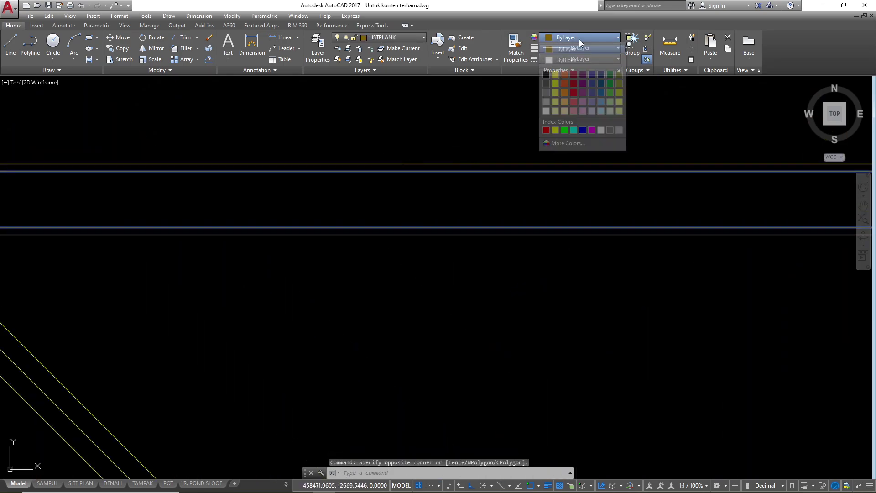
pyautogui.click(591, 131)
pyautogui.scroll(-5, 391, 196)
pyautogui.press('Escape')
pyautogui.press('Escape')
pyautogui.press('Escape')
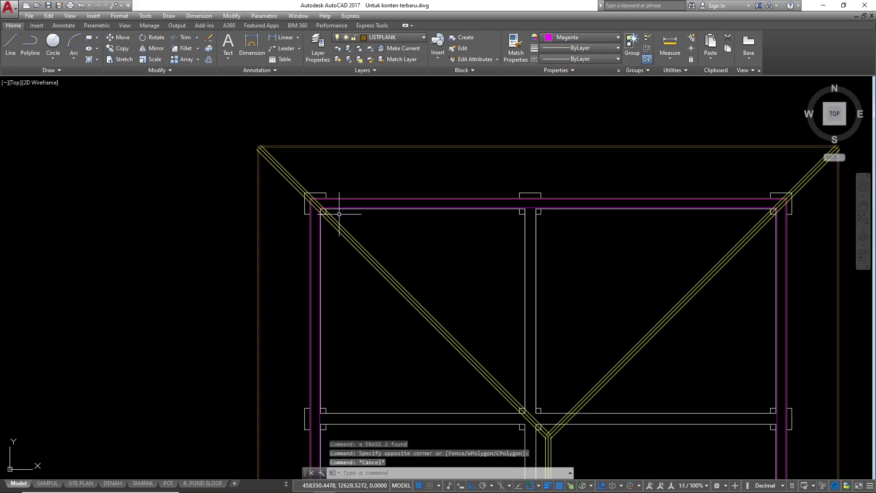
# - Erase the duplicate outer wall outline on the LISTPLANK layer that lies over the wall line
pyautogui.scroll(5, 335, 198)
pyautogui.click(336, 199)
pyautogui.write('E')
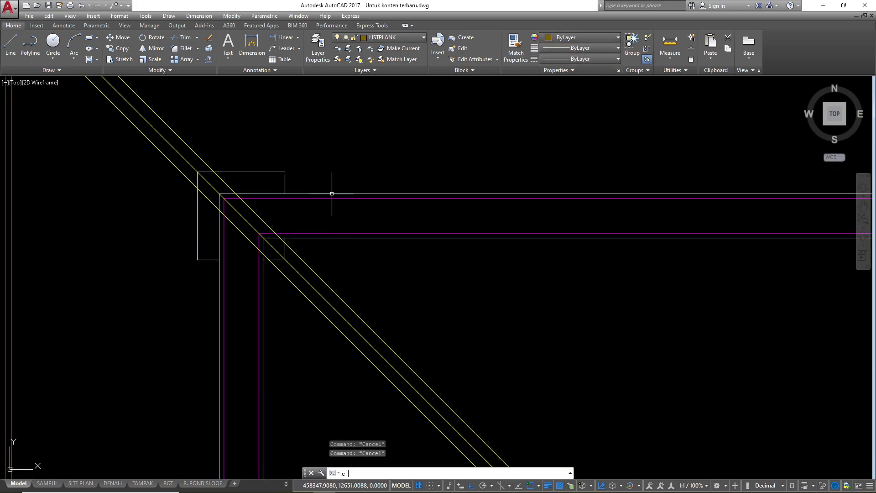
pyautogui.press('Return')
pyautogui.scroll(-5, 266, 169)
pyautogui.scroll(-2, 250, 163)
pyautogui.press('Escape')
pyautogui.press('Escape')
pyautogui.press('Escape')
# - Examine the wall beam outlines around the upper left corner of the roof plan
pyautogui.moveTo(250, 175); pyautogui.dragTo(359, 168, button='middle')
pyautogui.scroll(2, 360, 169)
pyautogui.scroll(2, 360, 165)
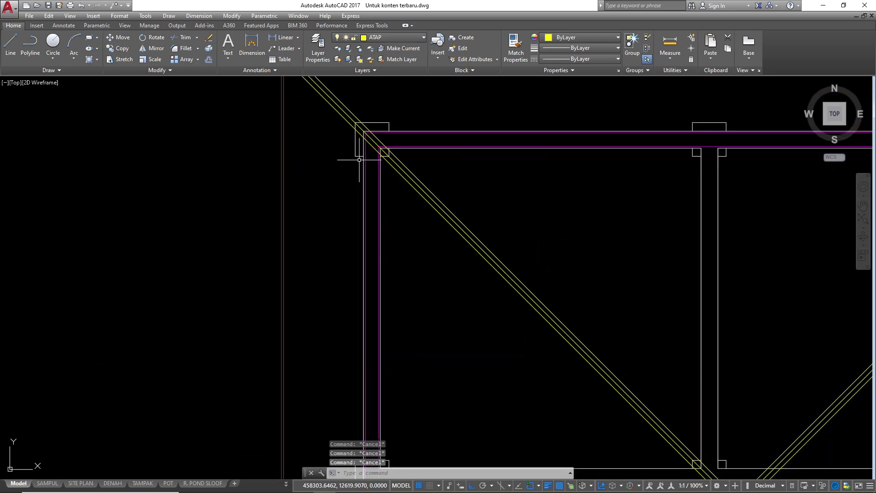
pyautogui.scroll(-2, 396, 131)
pyautogui.scroll(-2, 317, 169)
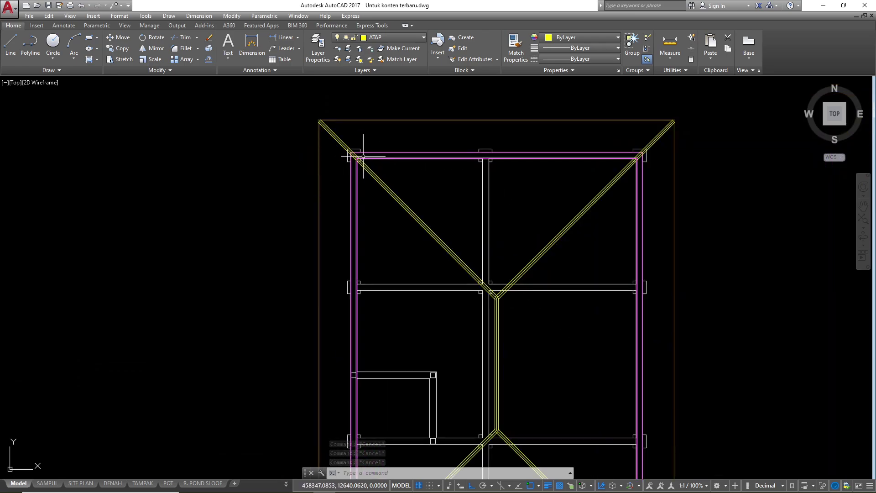
pyautogui.scroll(8, 351, 155)
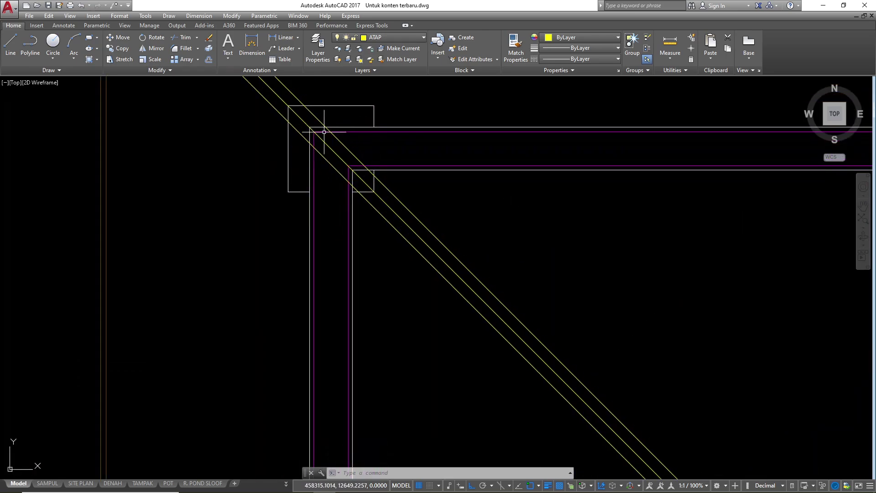
pyautogui.scroll(-8, 324, 132)
pyautogui.scroll(2, 413, 260)
pyautogui.scroll(-2, 416, 204)
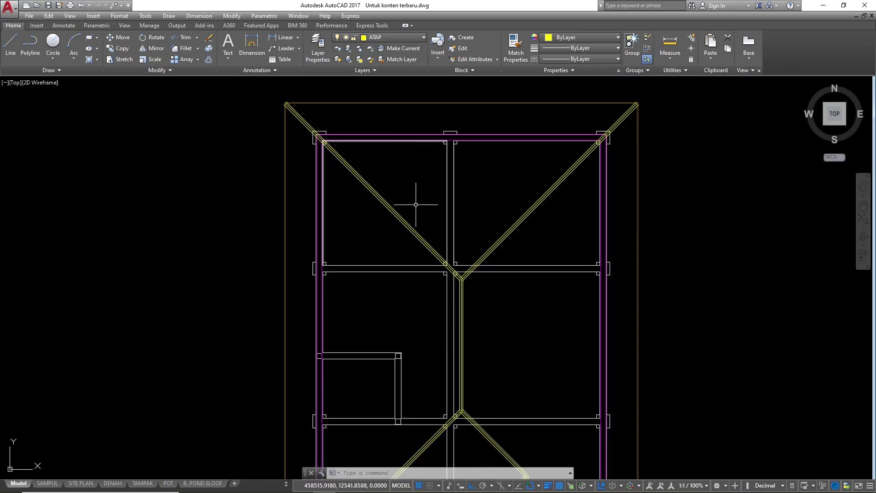
pyautogui.scroll(2, 431, 311)
pyautogui.scroll(8, 471, 277)
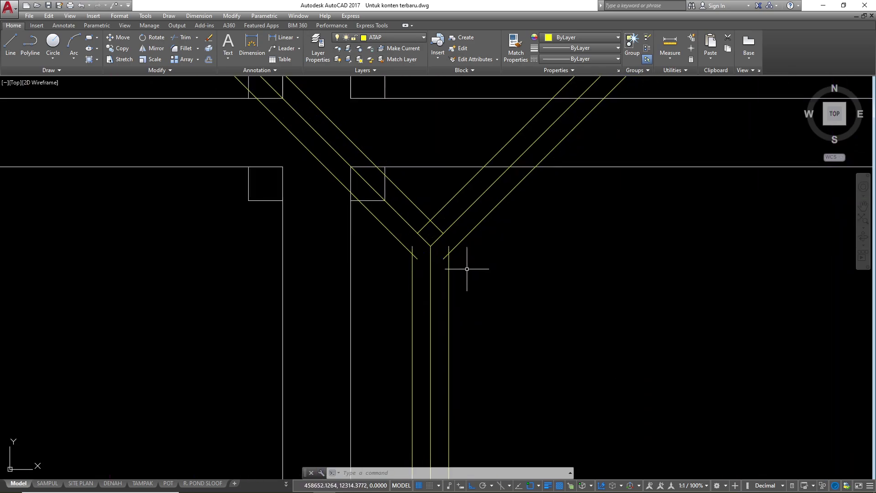
pyautogui.write('tr')
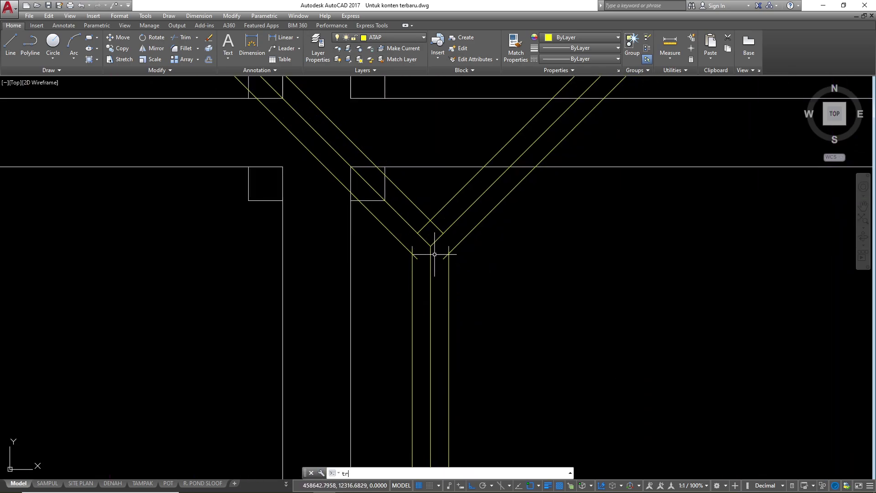
pyautogui.press('Return')
pyautogui.press('Return')
pyautogui.scroll(3, 446, 255)
pyautogui.press('Escape')
# - Trim the overshooting outer edges where the two upper hip beams meet the ridge beam
pyautogui.write('tr')
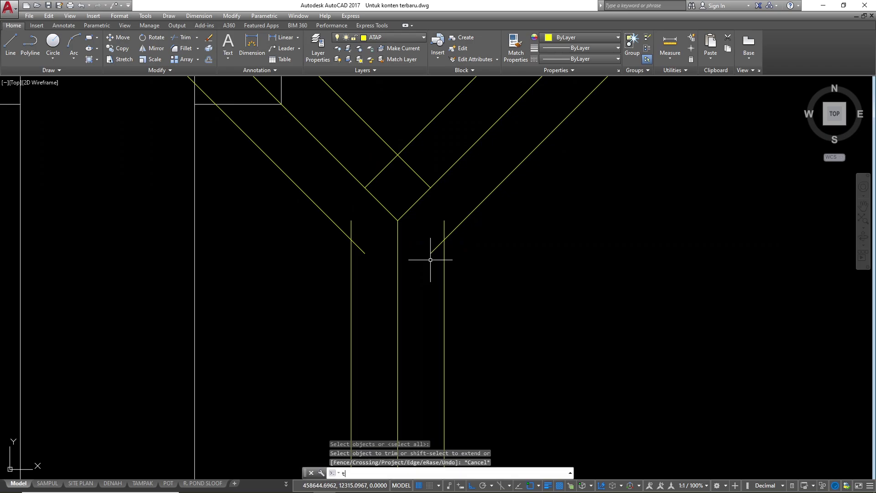
pyautogui.press('Return')
pyautogui.press('Return')
pyautogui.scroll(2, 436, 268)
pyautogui.click(435, 269)
pyautogui.click(449, 205)
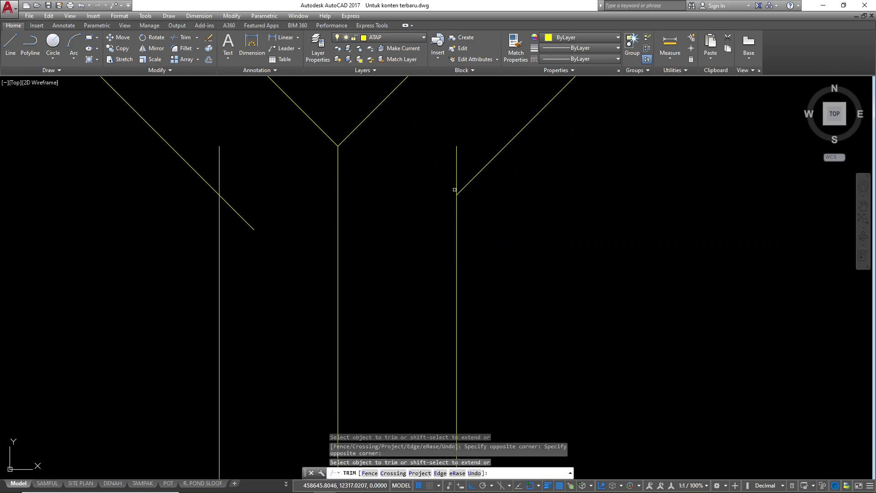
pyautogui.click(454, 157)
pyautogui.click(285, 260)
pyautogui.click(240, 169)
pyautogui.click(240, 168)
pyautogui.click(218, 150)
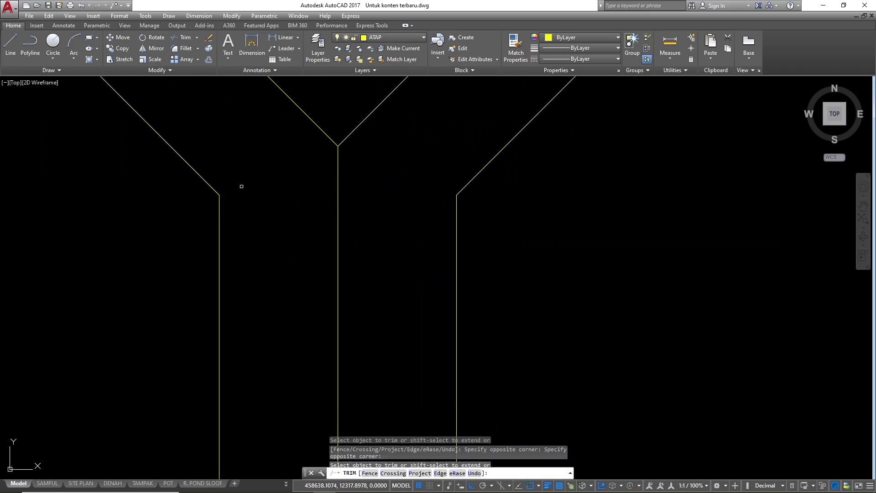
# - Trim the crossing inner edges of the two hip beams above the upper ridge junction
pyautogui.scroll(-2, 318, 274)
pyautogui.scroll(1, 325, 194)
pyautogui.click(368, 171)
pyautogui.click(300, 170)
pyautogui.scroll(-6, 319, 183)
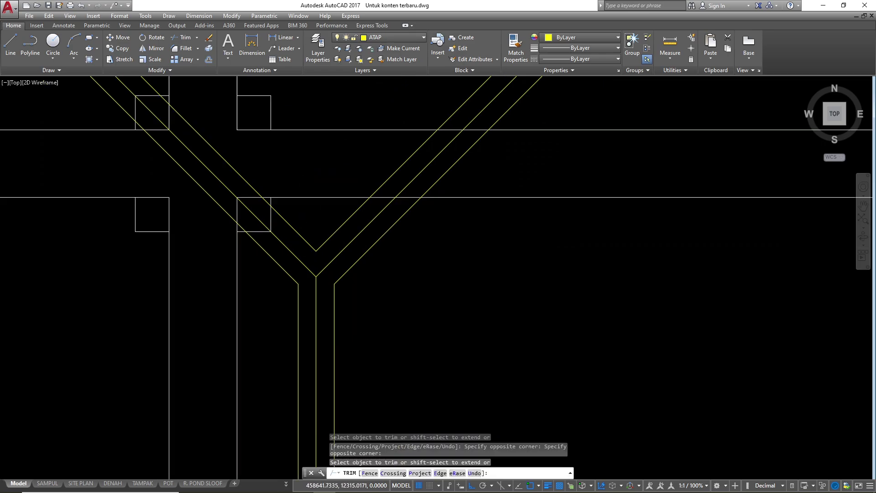
# - Trim the column outline, outer wall line and wall beam's outer edge inside the upper right hip beam
pyautogui.scroll(10, 391, 199)
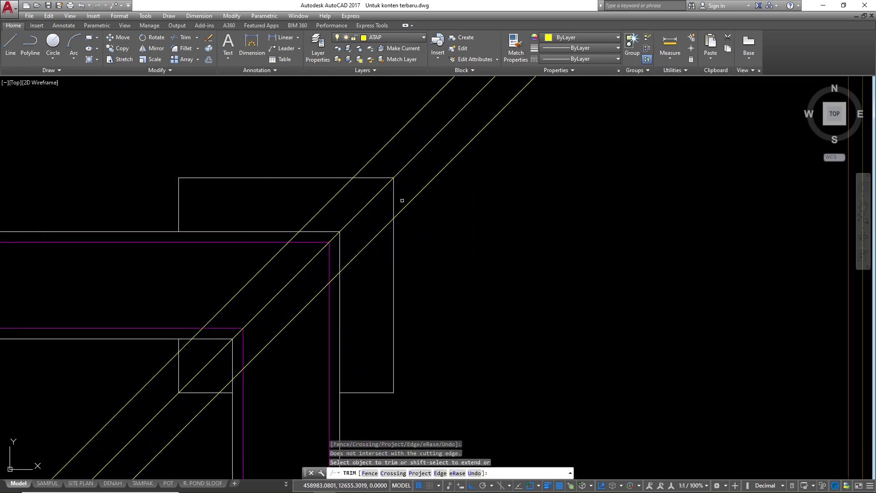
pyautogui.click(402, 200)
pyautogui.click(380, 175)
pyautogui.scroll(-2, 379, 182)
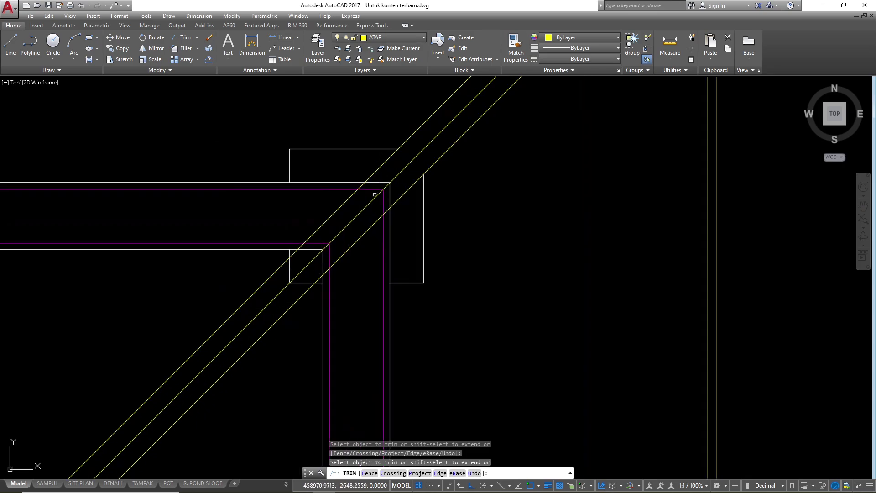
pyautogui.scroll(4, 375, 195)
pyautogui.click(388, 209)
pyautogui.click(373, 213)
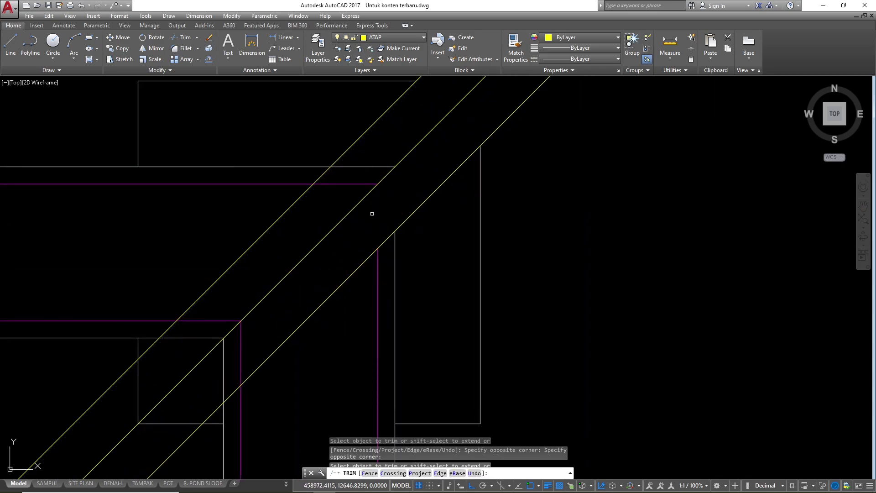
pyautogui.click(348, 194)
pyautogui.scroll(-2, 516, 104)
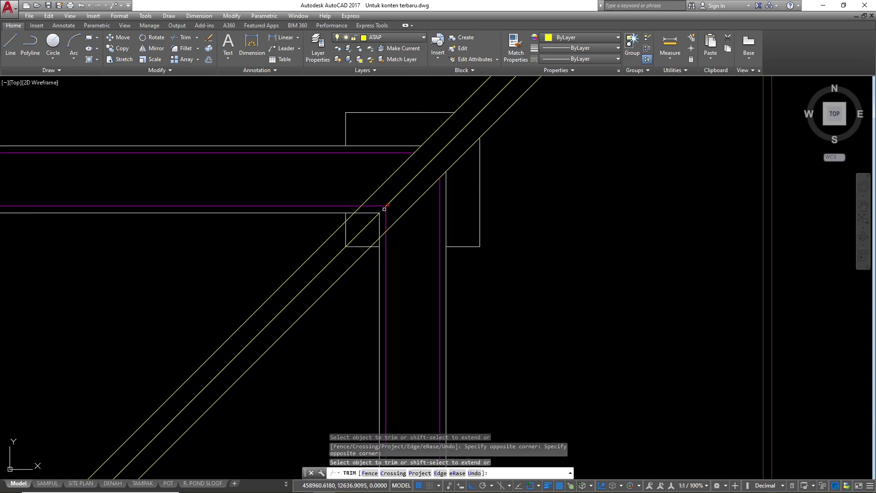
# - Trim the inner wall line, wall beam's inner edge and inner column corner inside the upper right hip beam
pyautogui.scroll(2, 390, 213)
pyautogui.click(394, 243)
pyautogui.click(364, 239)
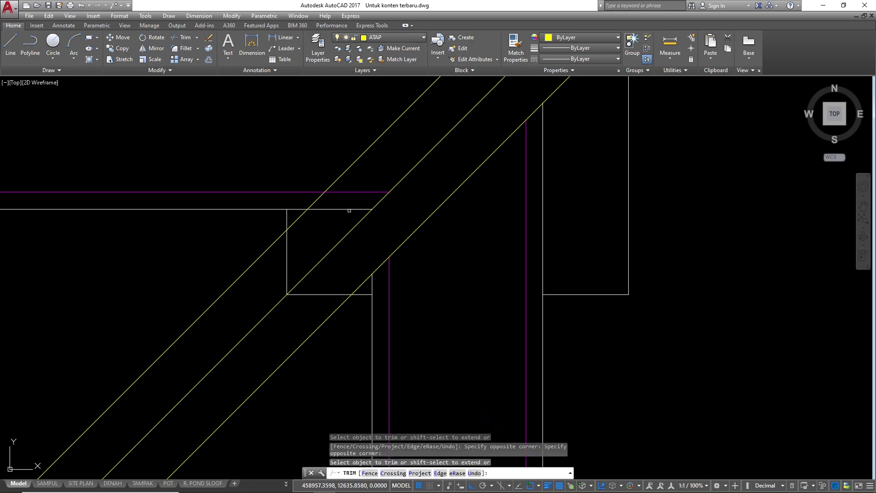
pyautogui.click(350, 211)
pyautogui.click(345, 190)
pyautogui.scroll(-2, 391, 146)
pyautogui.scroll(2, 359, 206)
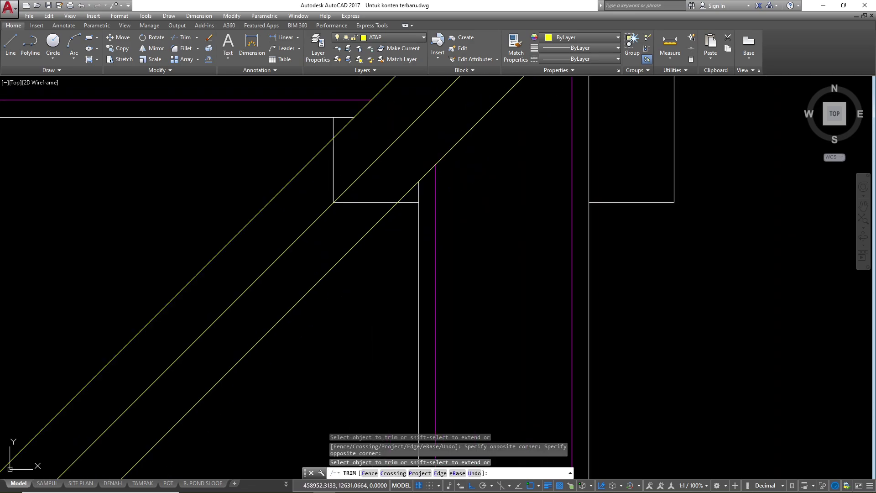
pyautogui.scroll(-3, 372, 192)
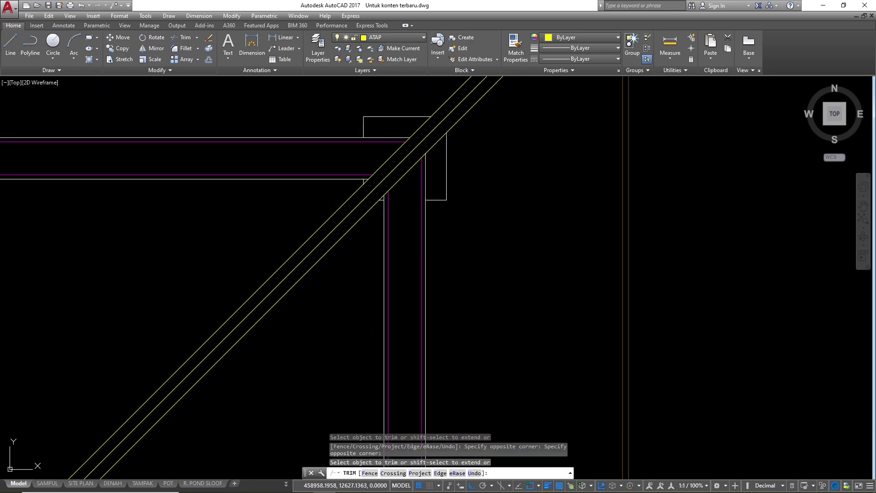
pyautogui.scroll(-2, 501, 160)
pyautogui.scroll(5, 455, 161)
pyautogui.scroll(-3, 673, 162)
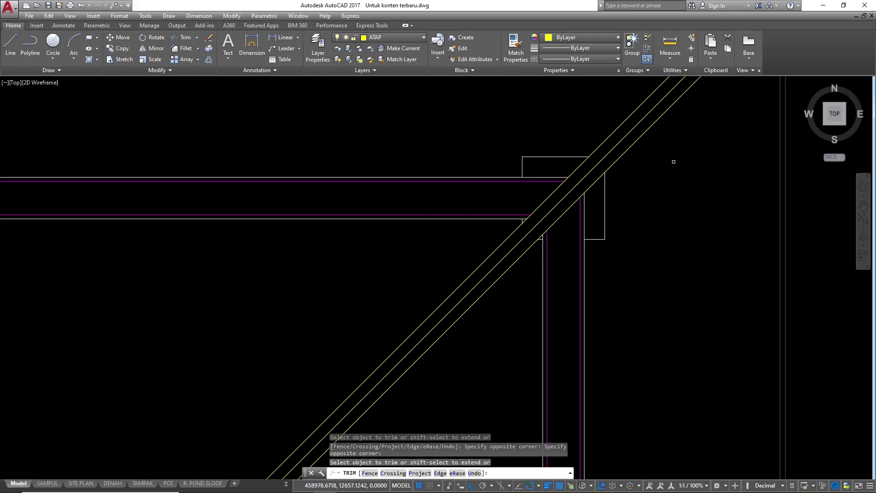
# - Trim the column, wall and wall beam lines inside the upper left hip beam, using its two outer edges as cutting edges
pyautogui.scroll(2, 566, 182)
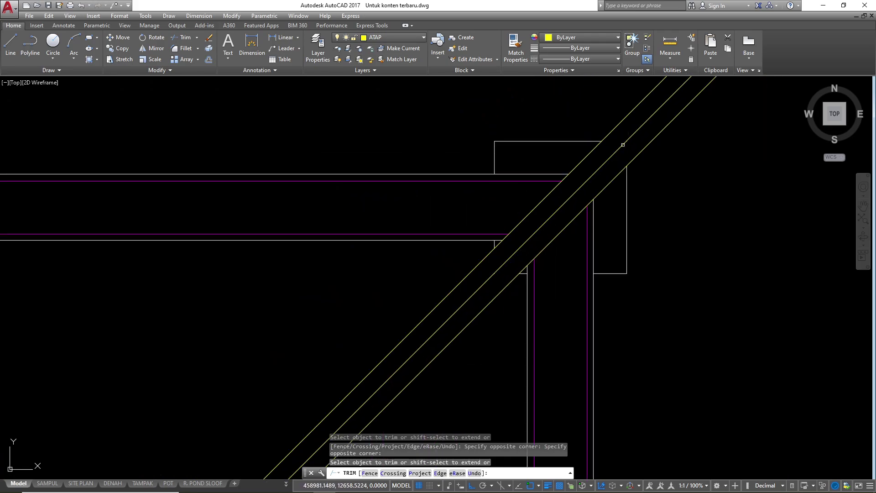
pyautogui.scroll(-6, 465, 177)
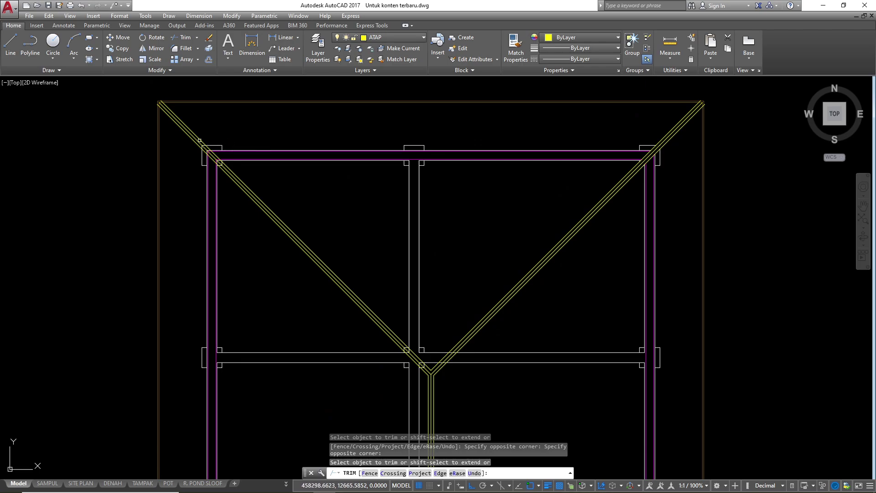
pyautogui.scroll(10, 200, 141)
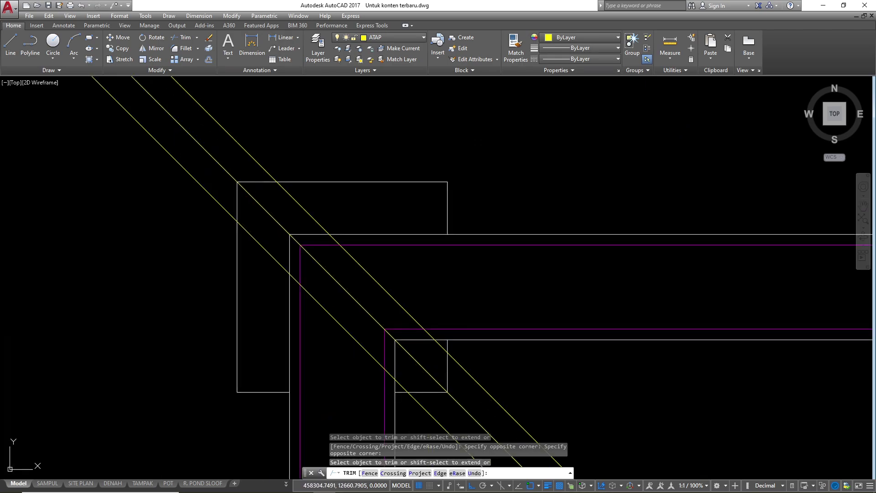
pyautogui.press('Escape')
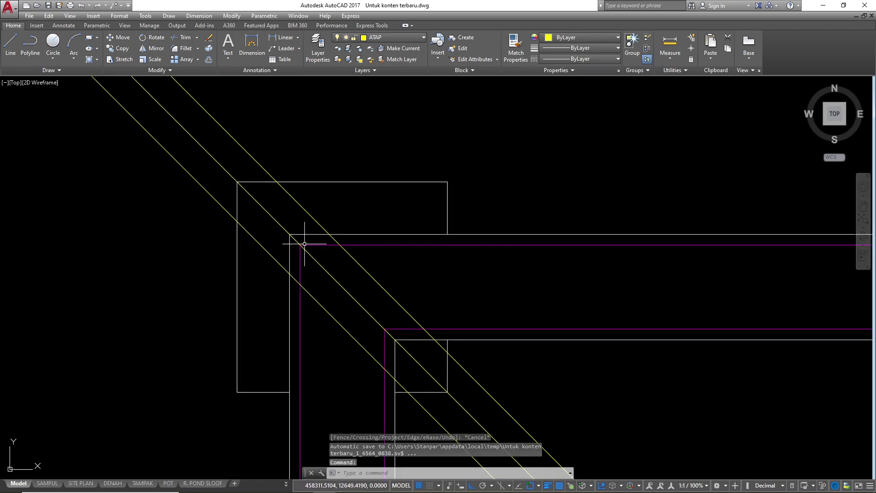
pyautogui.write('tr')
pyautogui.click(242, 140)
pyautogui.click(229, 146)
pyautogui.press('space')
pyautogui.click(302, 250)
pyautogui.click(256, 180)
pyautogui.scroll(-2, 257, 181)
pyautogui.scroll(4, 364, 312)
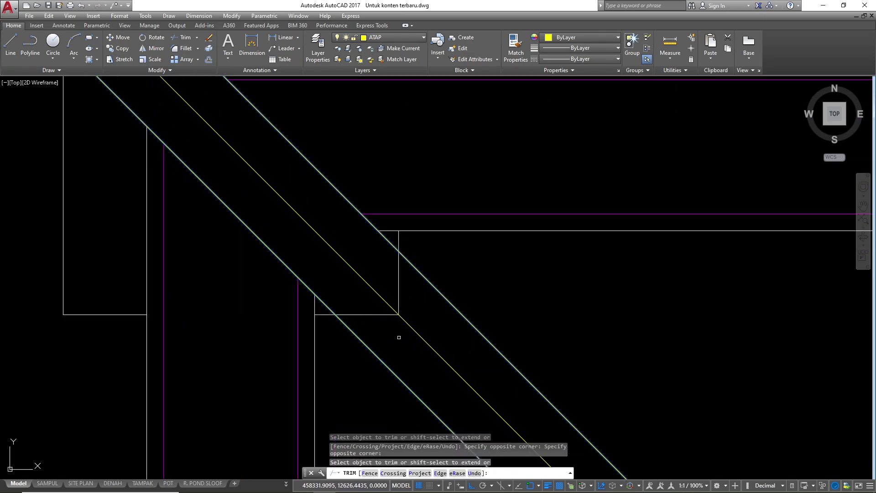
pyautogui.scroll(-10, 219, 151)
pyautogui.press('Escape')
# - Trim the wall and column lines inside the upper left hip beam near the ridge junction, using its edges as cutting edges
pyautogui.scroll(-4, 228, 127)
pyautogui.write('tr')
pyautogui.scroll(8, 360, 260)
pyautogui.click(261, 150)
pyautogui.click(249, 154)
pyautogui.click(235, 164)
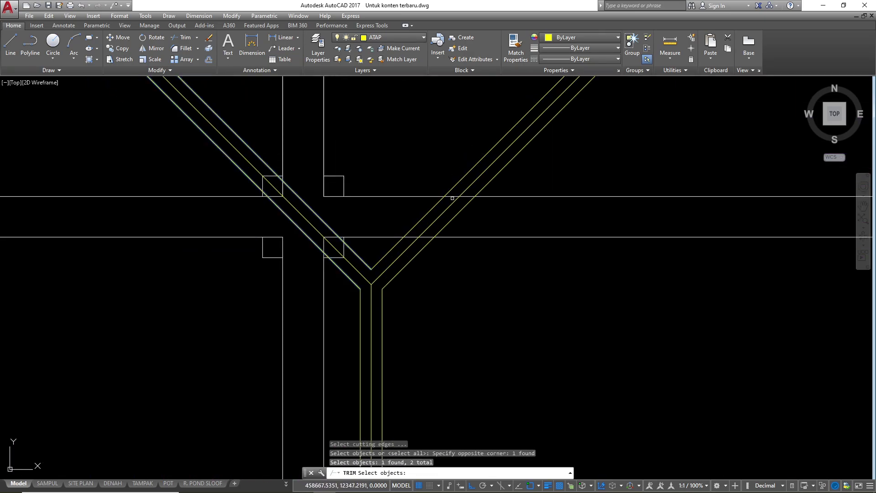
pyautogui.scroll(2, 453, 198)
pyautogui.press('space')
pyautogui.scroll(-2, 333, 264)
pyautogui.click(244, 151)
pyautogui.click(250, 156)
pyautogui.scroll(1, 373, 157)
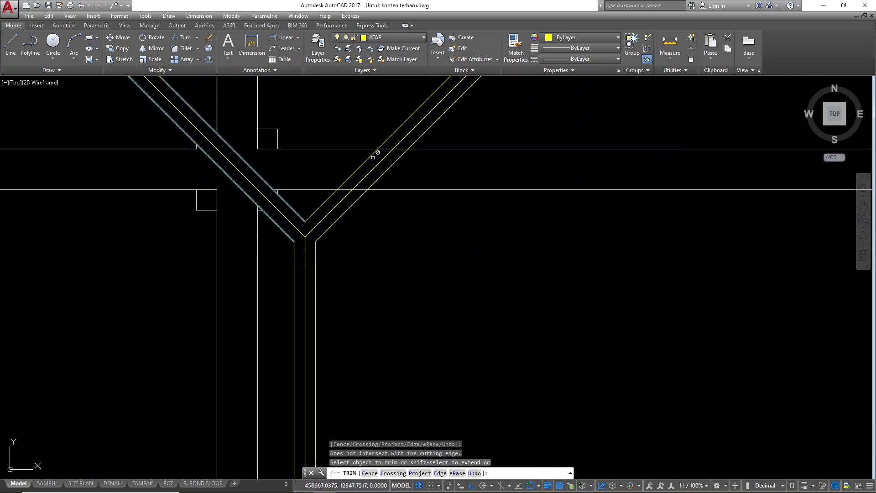
pyautogui.scroll(-2, 345, 215)
pyautogui.press('Escape')
# - Trim the wall and column lines inside the diagonal beam running down-left from the lower ridge junction, using its edges as cutting edges
pyautogui.press('space')
pyautogui.scroll(-3, 348, 207)
pyautogui.scroll(4, 370, 168)
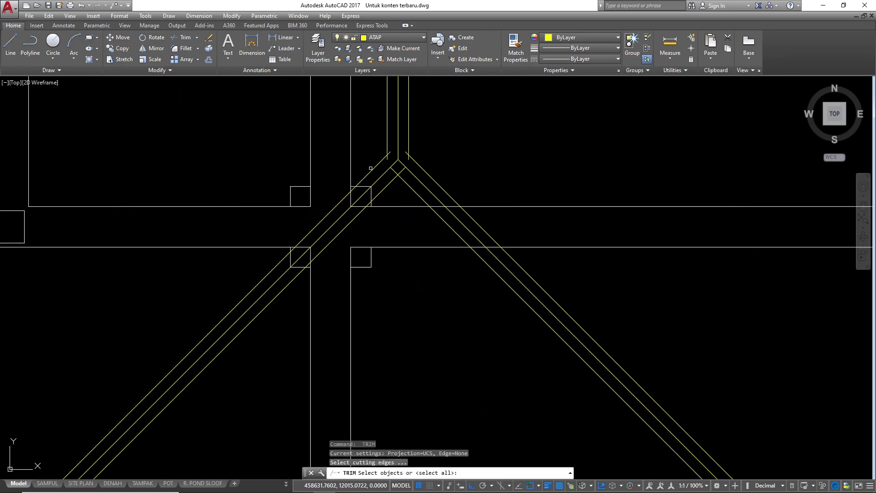
pyautogui.click(372, 170)
pyautogui.scroll(4, 393, 166)
pyautogui.click(387, 203)
pyautogui.press('space')
pyautogui.click(280, 262)
pyautogui.click(258, 285)
pyautogui.press('space')
pyautogui.scroll(-4, 257, 285)
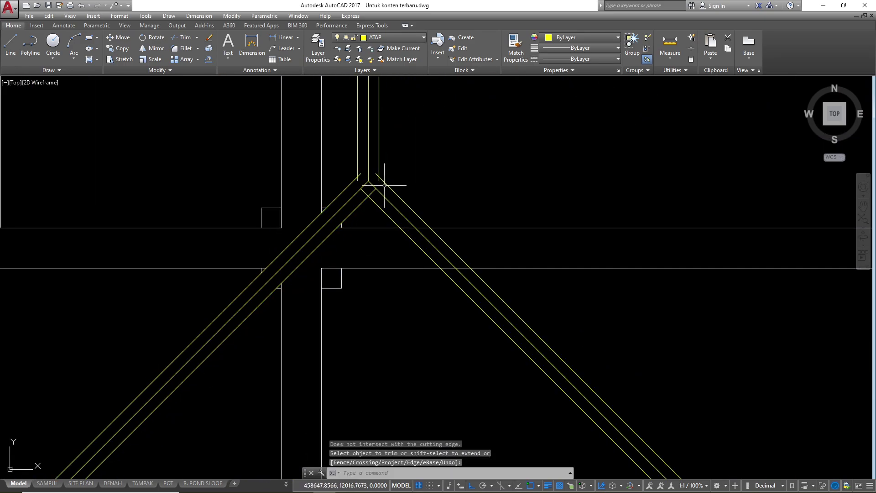
# - Trim the horizontal wall lines inside the diagonal beam running down-right from the lower ridge junction
pyautogui.press('space')
pyautogui.click(388, 185)
pyautogui.scroll(4, 464, 276)
pyautogui.press('space')
pyautogui.press('Escape')
pyautogui.press('Escape')
pyautogui.press('Escape')
pyautogui.scroll(-4, 365, 255)
# - Trim the overlapping beam edge ends at the lower ridge junction
pyautogui.press('space')
pyautogui.press('space')
pyautogui.scroll(6, 310, 159)
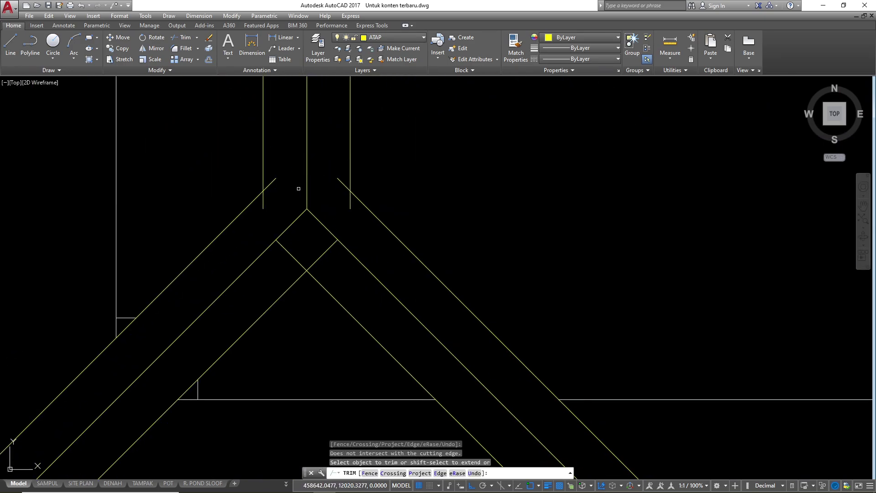
pyautogui.click(318, 252)
pyautogui.click(300, 264)
pyautogui.moveTo(299, 264); pyautogui.dragTo(324, 157, button='middle')
pyautogui.click(325, 157)
pyautogui.scroll(-6, 325, 156)
# - Join the outer edges of the down-right diagonal beam and the next vertical ridge beam with a radius 0 fillet
pyautogui.scroll(5, 409, 209)
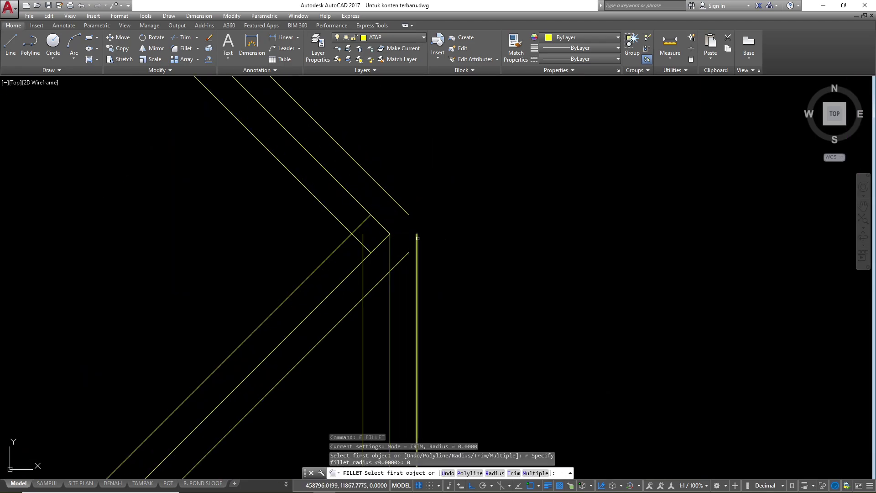
pyautogui.click(417, 238)
pyautogui.click(407, 213)
# - Trim the crossing beam edges where the down-left valley beam meets the top of the short vertical ridge beam
pyautogui.write('t')
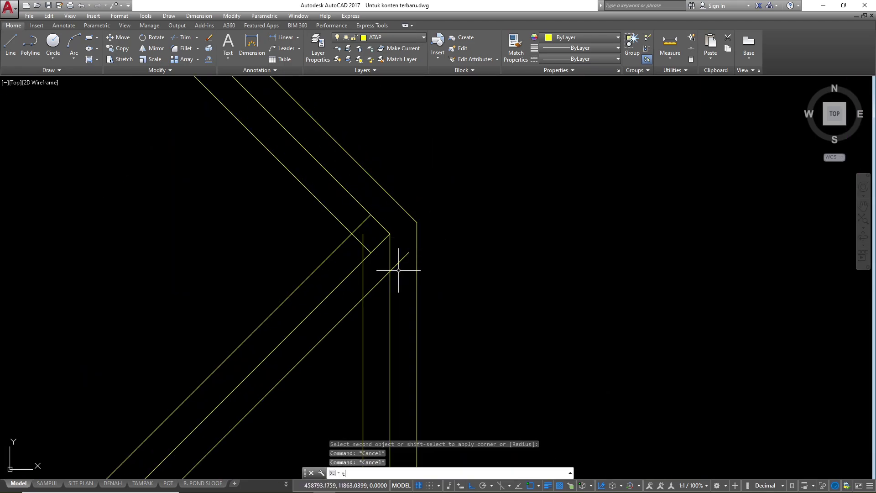
pyautogui.write('r')
pyautogui.press('space')
pyautogui.press('space')
pyautogui.scroll(2, 378, 255)
pyautogui.moveTo(374, 267); pyautogui.dragTo(365, 228)
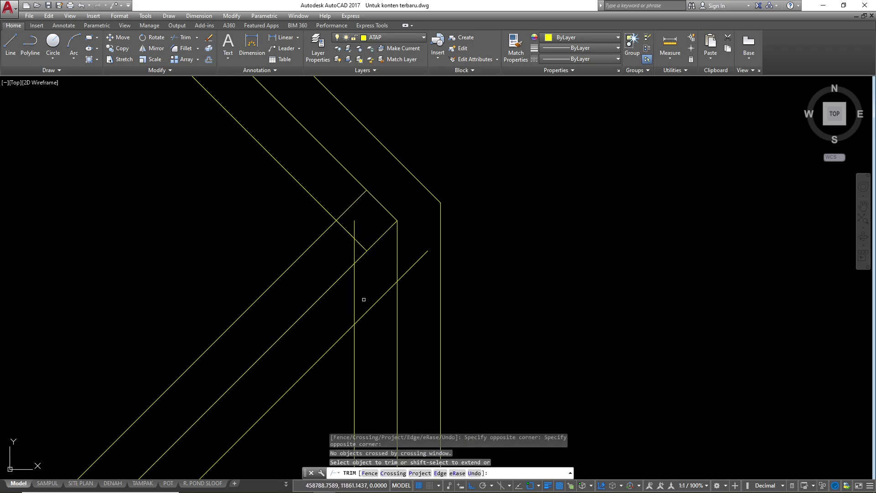
pyautogui.moveTo(373, 332); pyautogui.dragTo(355, 307)
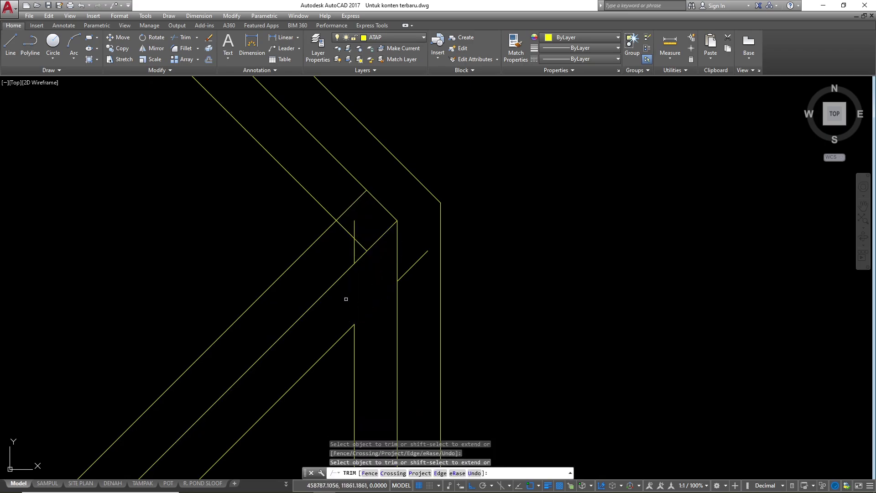
pyautogui.press('Escape')
# - Erase the leftover line stubs inside the junction at the top of the short vertical ridge beam
pyautogui.click(346, 211)
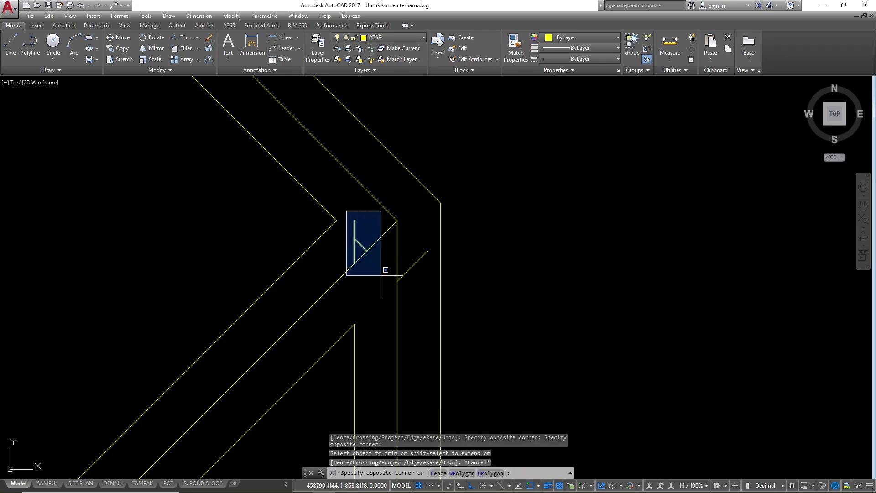
pyautogui.click(386, 269)
pyautogui.write('e')
pyautogui.press('Return')
# - Trim the overlapping ends of the ridge and hip beam edges at the bottom of the short vertical ridge beam
pyautogui.scroll(-4, 493, 159)
pyautogui.write('tr')
pyautogui.press('Return')
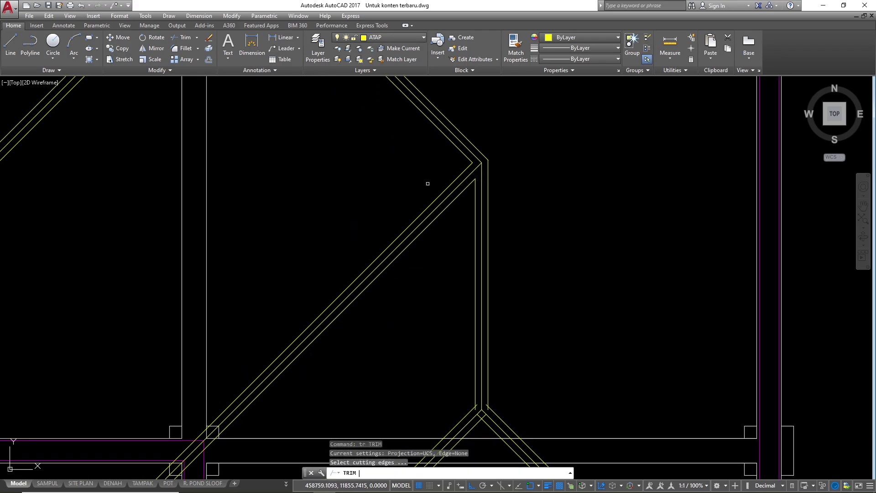
pyautogui.press('Return')
pyautogui.scroll(-3, 429, 185)
pyautogui.scroll(8, 441, 222)
pyautogui.click(318, 221)
pyautogui.click(304, 171)
pyautogui.click(305, 206)
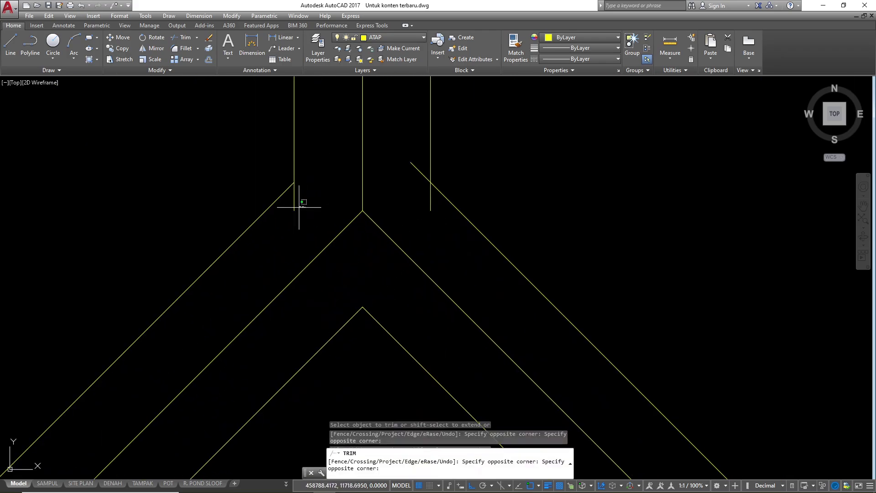
pyautogui.click(425, 199)
pyautogui.click(407, 151)
pyautogui.click(439, 206)
pyautogui.click(417, 200)
pyautogui.scroll(-9, 380, 156)
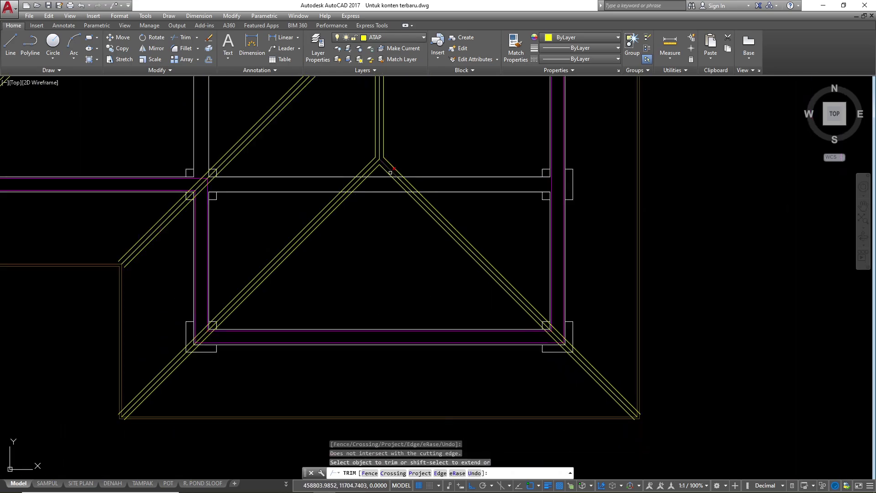
pyautogui.press('Escape')
pyautogui.press('Escape')
# - Extend the valley beam's edges to the fascia outline at its inner corner, using the outline as the boundary edge
pyautogui.scroll(3, 128, 260)
pyautogui.click(110, 295)
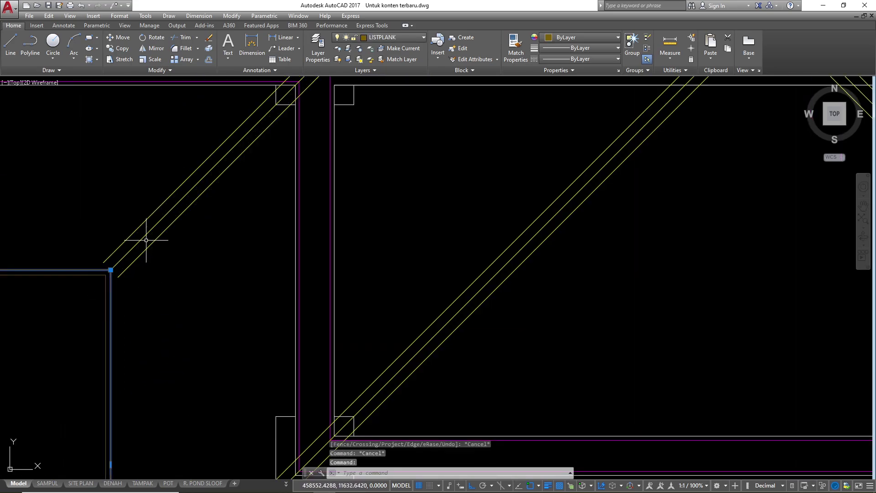
pyautogui.press('Escape')
pyautogui.click(121, 293)
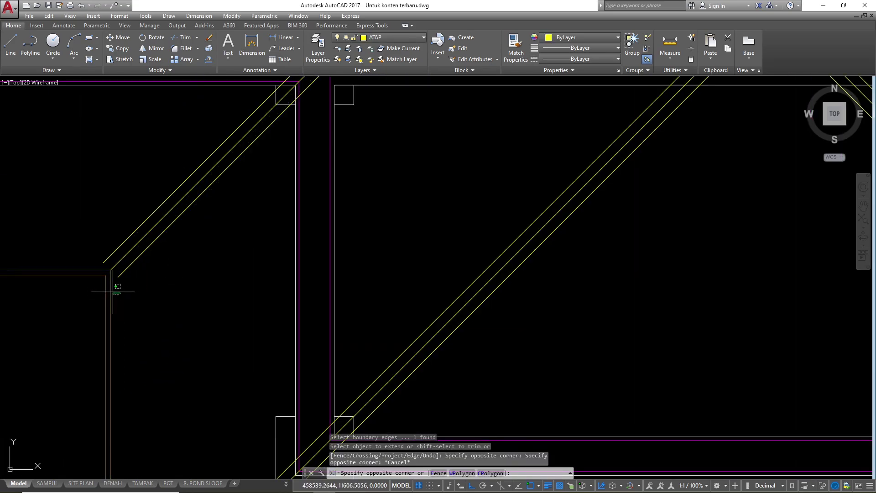
pyautogui.click(110, 291)
pyautogui.click(186, 319)
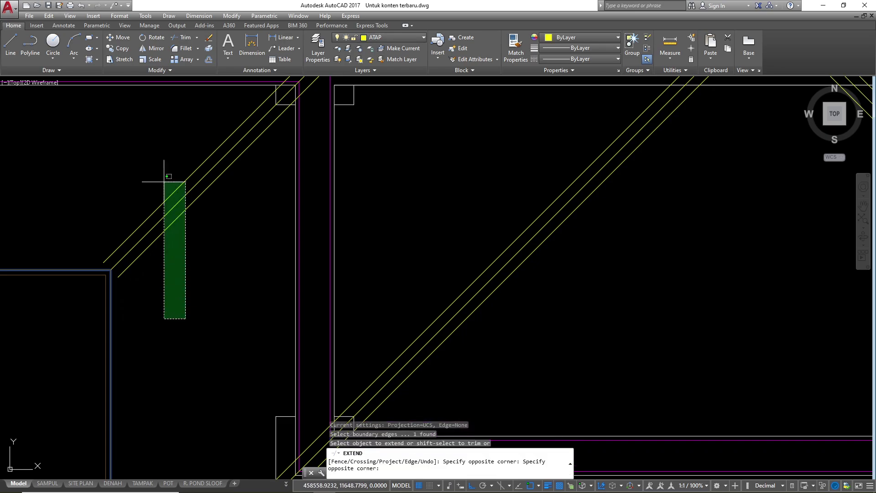
pyautogui.click(164, 172)
pyautogui.scroll(-8, 211, 158)
pyautogui.scroll(4, 202, 217)
pyautogui.scroll(4, 183, 289)
pyautogui.press('Escape')
pyautogui.press('Escape')
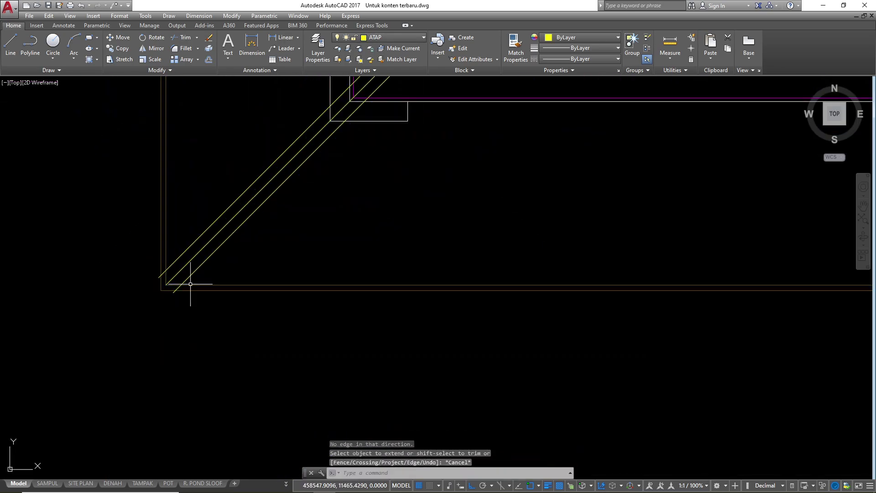
# - Trim the hip beam edges at the bottom-left fascia corner and erase the stubs left outside the outline
pyautogui.write('tr')
pyautogui.press('Return')
pyautogui.press('Return')
pyautogui.scroll(2, 161, 268)
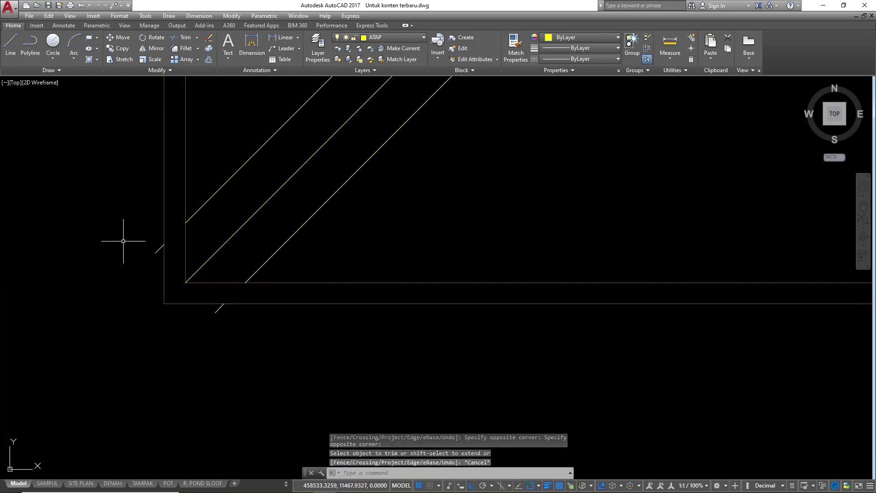
pyautogui.click(114, 231)
pyautogui.click(268, 366)
pyautogui.write('e')
pyautogui.press('Return')
# - Trim the wall and column lines inside the hip beam at the bottom-left column, using the beam's outer edges as cutting edges
pyautogui.scroll(-5, 186, 313)
pyautogui.scroll(5, 248, 258)
pyautogui.write('t')
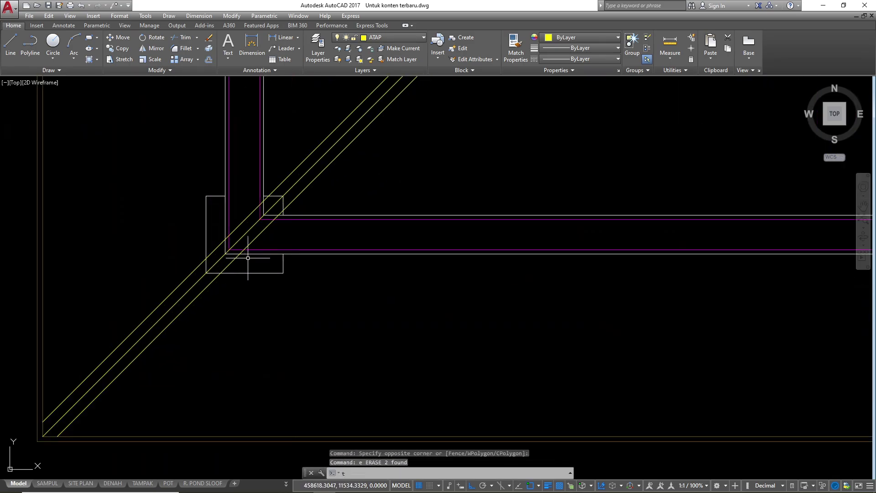
pyautogui.click(291, 202)
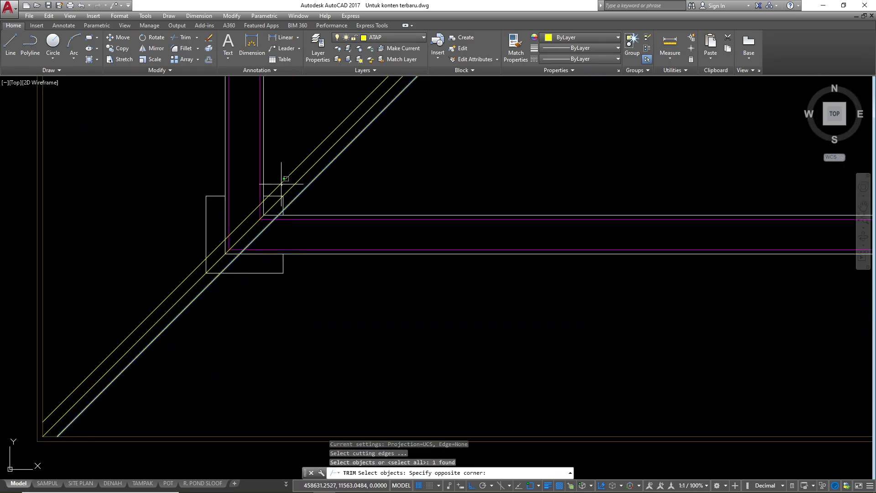
pyautogui.click(282, 187)
pyautogui.scroll(2, 280, 199)
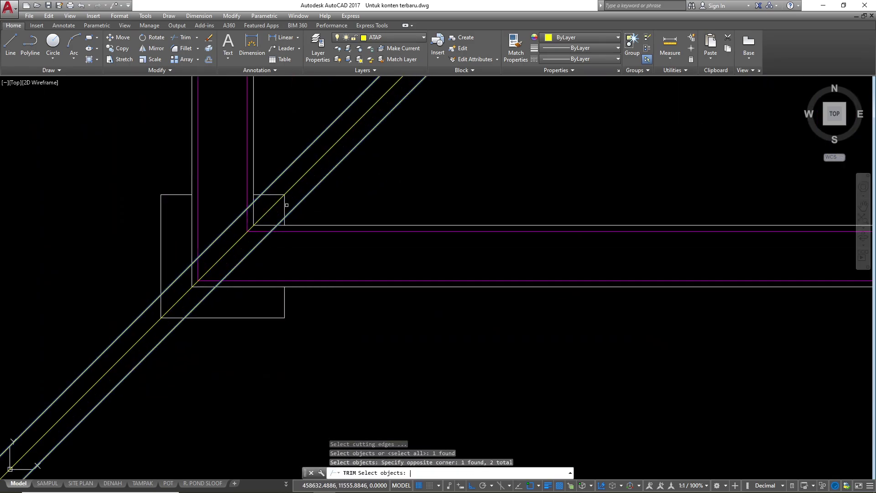
pyautogui.click(193, 277)
pyautogui.press('Escape')
# - Trim the wall and column lines inside the hip beam at the bottom-right column, using the beam's outer edges as cutting edges
pyautogui.scroll(-5, 182, 292)
pyautogui.write('tr')
pyautogui.press('Return')
pyautogui.scroll(2, 496, 271)
pyautogui.click(501, 261)
pyautogui.click(464, 237)
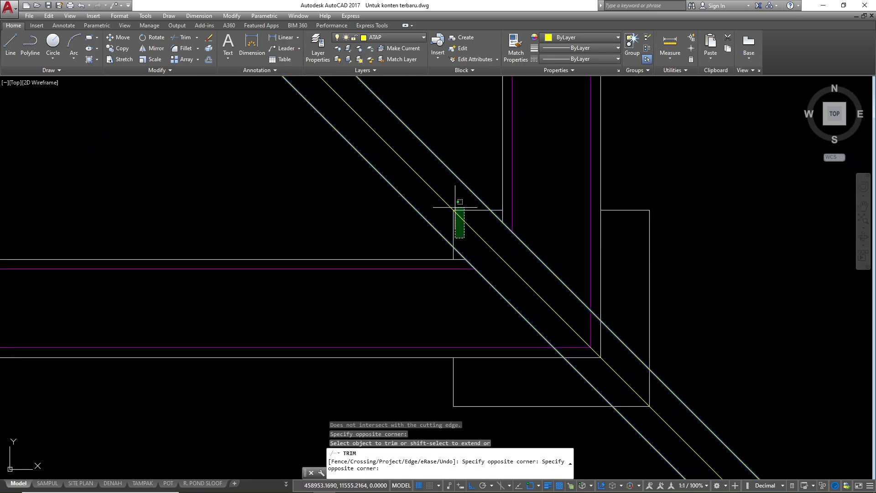
pyautogui.click(455, 207)
pyautogui.click(598, 358)
pyautogui.click(586, 327)
pyautogui.press('Escape')
# - Trim the hip beam edges at the bottom-right fascia corner and erase the stubs outside the outline
pyautogui.write('tr')
pyautogui.press('Return')
pyautogui.press('Return')
pyautogui.scroll(4, 513, 305)
pyautogui.click(504, 286)
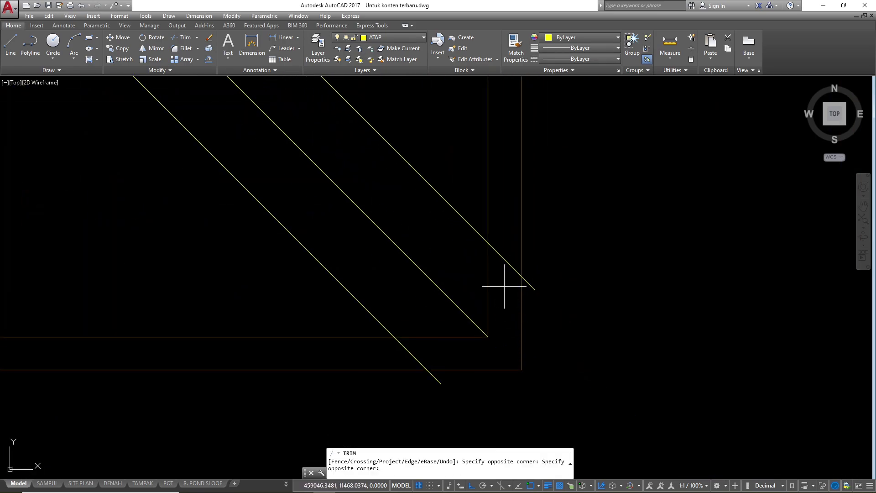
pyautogui.click(442, 364)
pyautogui.press('Escape')
pyautogui.press('Escape')
pyautogui.click(399, 204)
pyautogui.write('e')
# - Trim the horizontal wall lines inside the two hip beams just below the short vertical ridge beam
pyautogui.scroll(-9, 516, 329)
pyautogui.scroll(4, 360, 179)
pyautogui.write('tr')
pyautogui.click(348, 200)
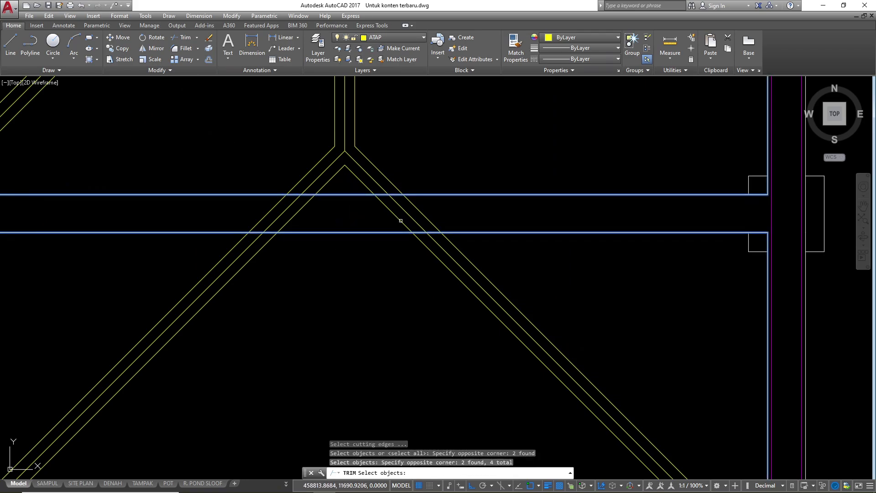
pyautogui.press('Escape')
pyautogui.write('tr')
pyautogui.press('Return')
pyautogui.scroll(4, 390, 191)
pyautogui.click(199, 241)
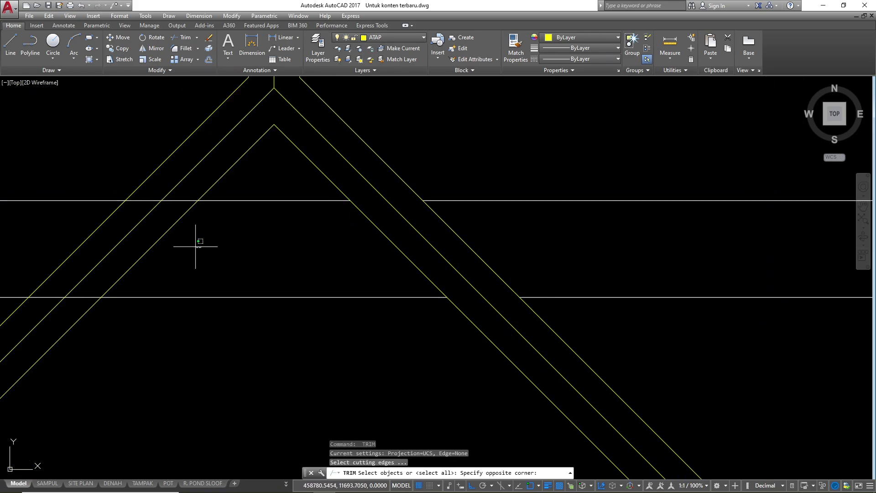
pyautogui.click(152, 219)
pyautogui.scroll(-5, 74, 302)
# - Trim the wall, column and magenta beam lines inside the valley beam at the inner building corner, using its outer edges as cutting edges
pyautogui.scroll(5, 265, 200)
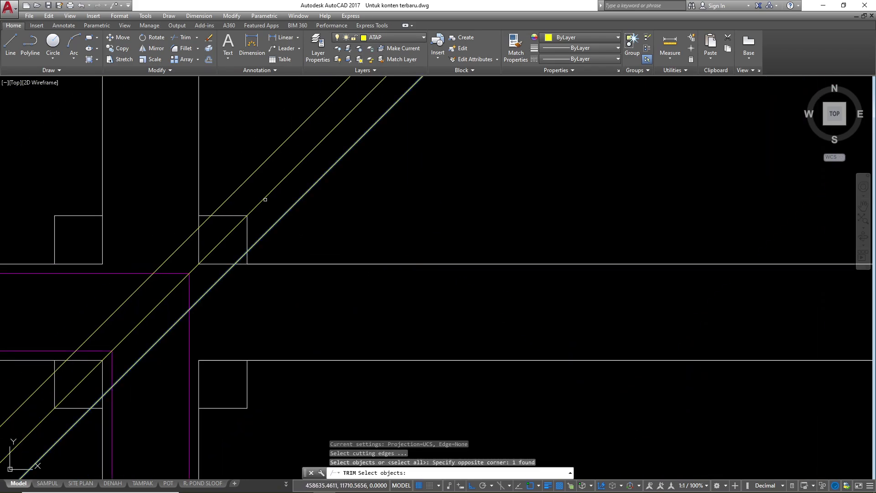
pyautogui.click(237, 189)
pyautogui.press('Return')
pyautogui.scroll(2, 162, 276)
pyautogui.click(276, 269)
pyautogui.click(212, 221)
pyautogui.scroll(-4, 391, 178)
pyautogui.scroll(6, 270, 282)
pyautogui.click(131, 365)
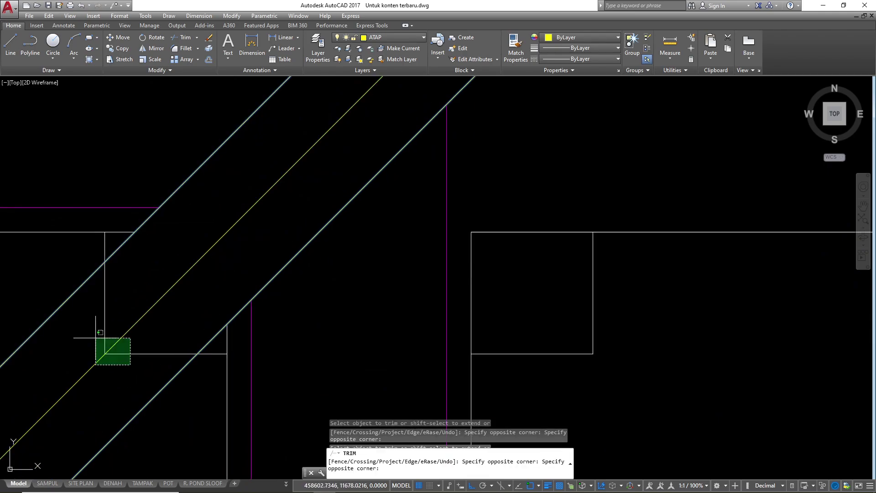
pyautogui.scroll(-5, 98, 336)
pyautogui.scroll(5, 176, 262)
pyautogui.scroll(-6, 274, 228)
pyautogui.press('Escape')
pyautogui.press('Escape')
pyautogui.press('Escape')
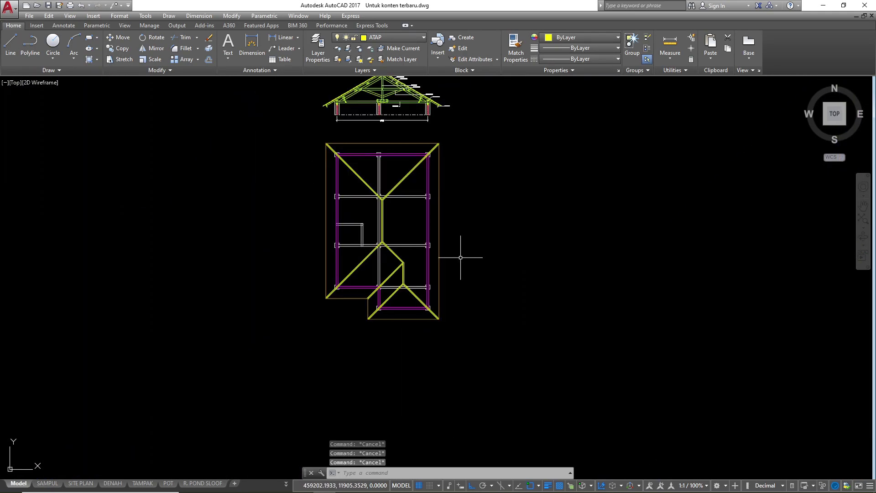
# - Check the trimmed hip, valley and ridge beams across the whole roof plan
pyautogui.scroll(4, 380, 183)
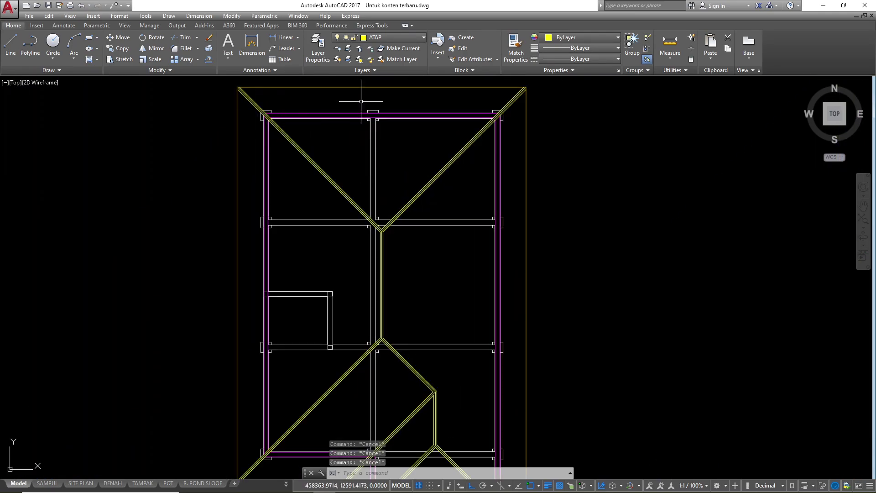
pyautogui.scroll(2, 398, 220)
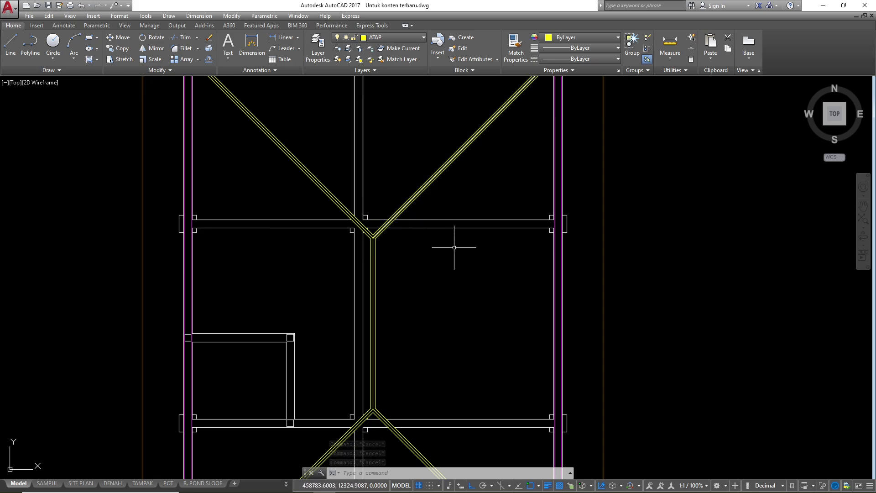
pyautogui.scroll(-2, 402, 243)
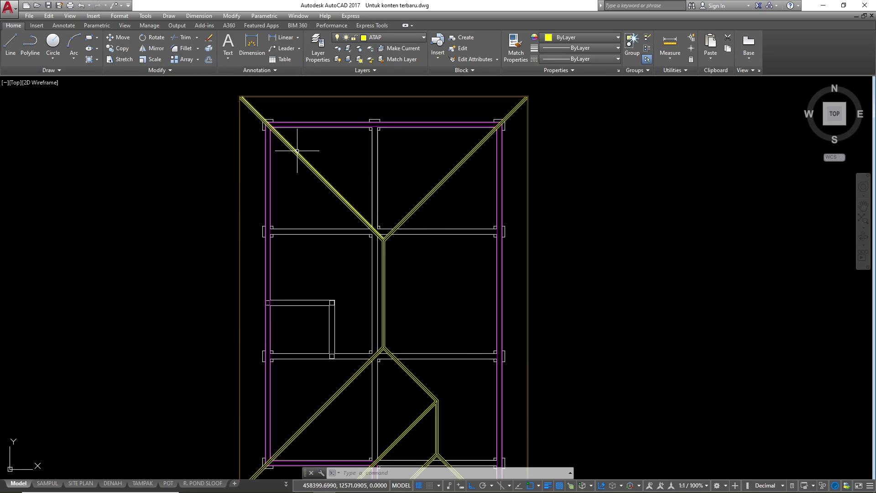
pyautogui.scroll(-2, 358, 251)
pyautogui.press('Escape')
pyautogui.press('Escape')
pyautogui.press('Escape')
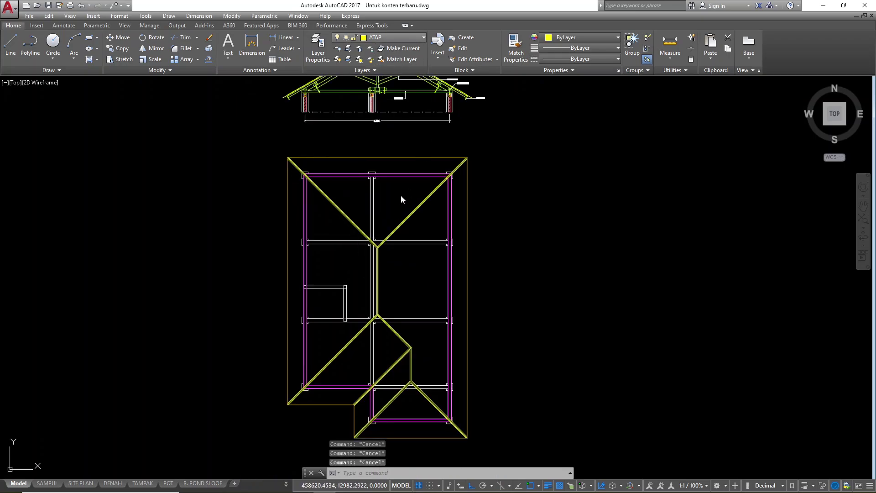
# - Make KUDA-KUDA the current layer
pyautogui.scroll(-3, 396, 199)
pyautogui.scroll(-4, 374, 318)
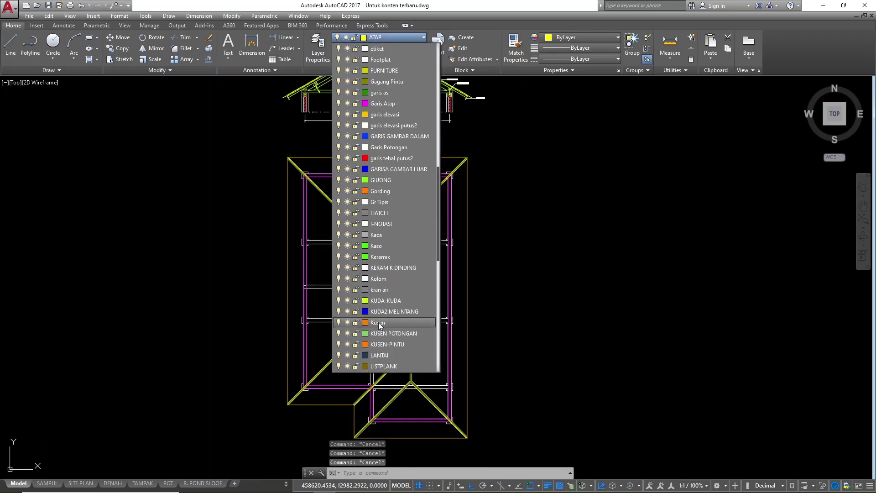
pyautogui.scroll(-2, 383, 274)
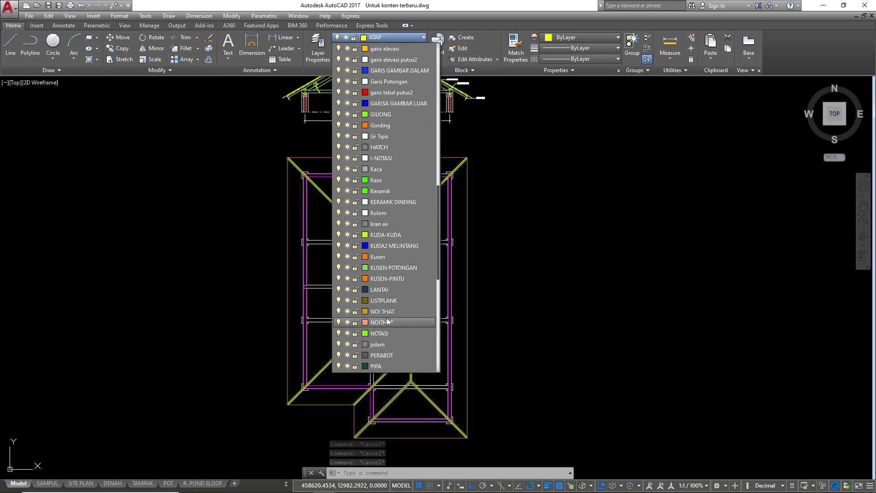
pyautogui.click(388, 235)
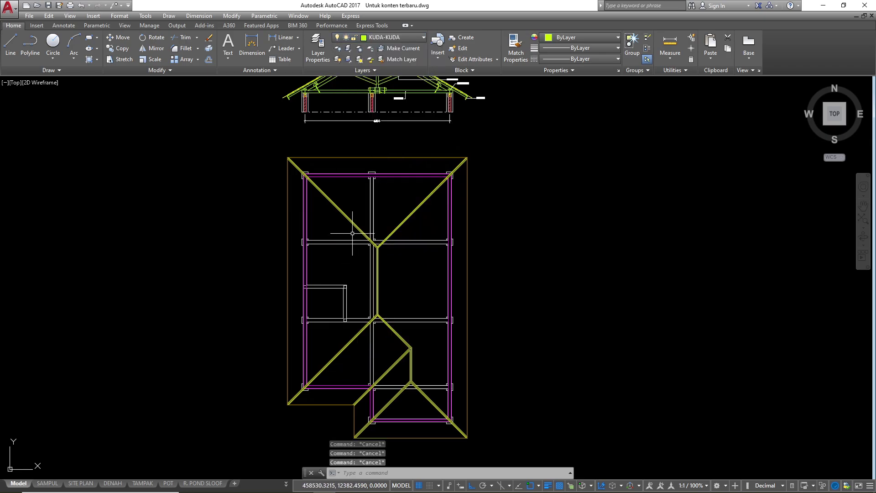
# - Place vertical construction lines through the left and right ends of the truss section's Balok Tarik 8/12 tie beam
pyautogui.write('XL')
pyautogui.press('Return')
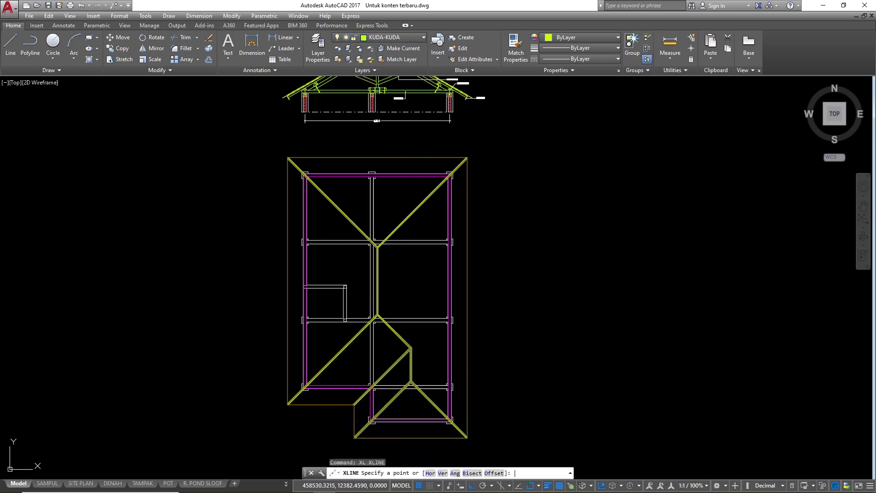
pyautogui.write('v')
pyautogui.press('Return')
pyautogui.scroll(-2, 337, 319)
pyautogui.scroll(6, 311, 191)
pyautogui.scroll(-2, 318, 164)
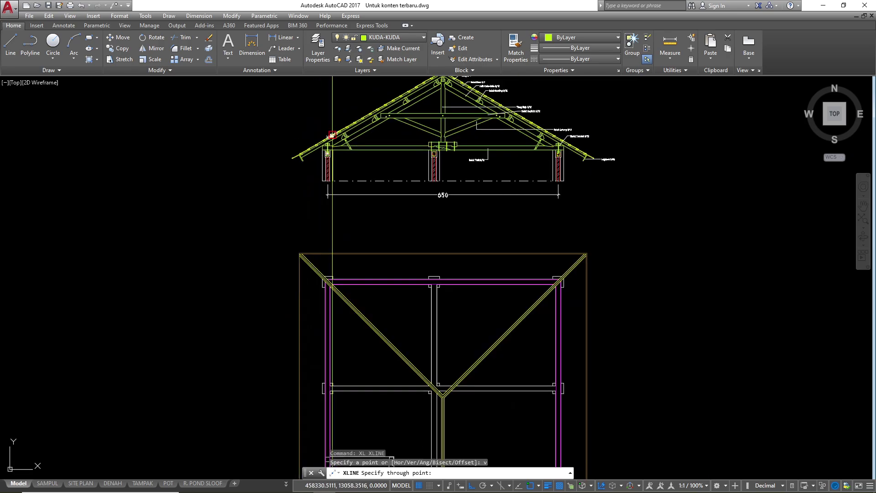
pyautogui.scroll(6, 332, 135)
pyautogui.click(264, 231)
pyautogui.scroll(-5, 219, 208)
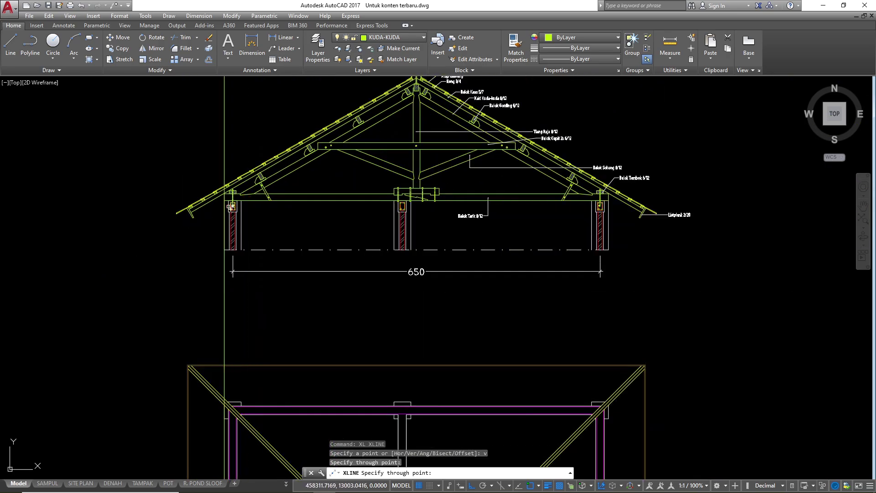
pyautogui.scroll(5, 607, 199)
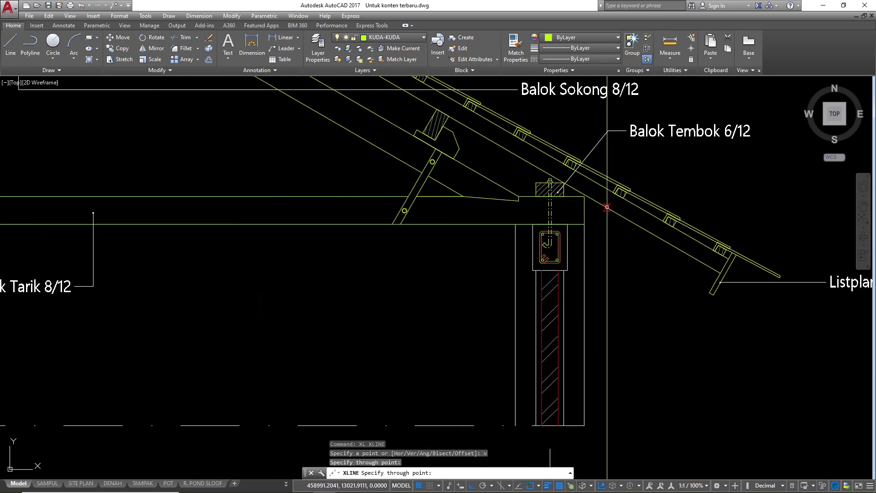
pyautogui.click(584, 210)
# - Place a vertical construction line through the right end of the truss's Balok Gapit 2x 6/12 collar beam
pyautogui.scroll(-5, 554, 233)
pyautogui.scroll(-2, 553, 261)
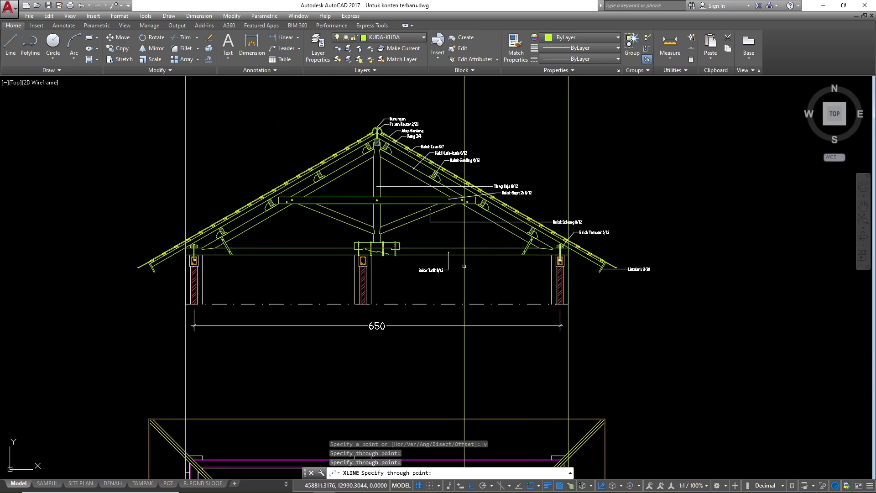
pyautogui.scroll(8, 470, 197)
pyautogui.click(502, 215)
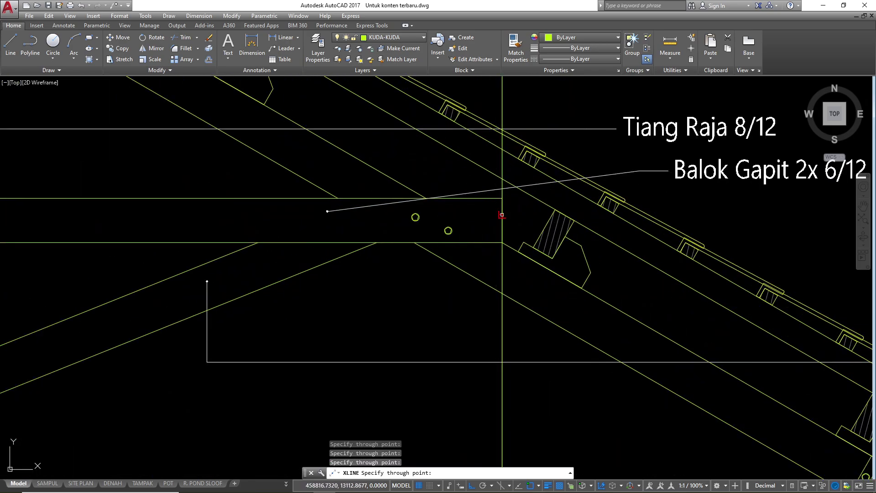
# - Place a vertical construction line through the left end of the truss section's Balok Gapit 2x 6/12 collar beam
pyautogui.scroll(-8, 502, 215)
pyautogui.scroll(8, 282, 224)
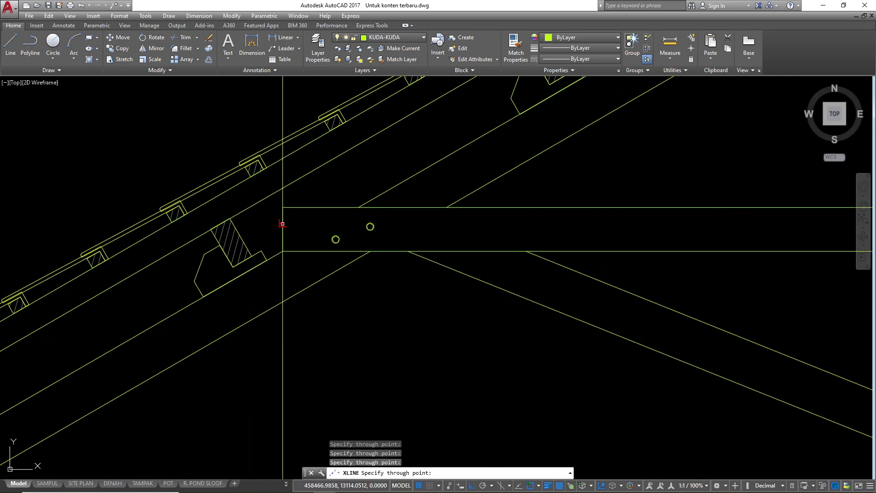
pyautogui.click(283, 223)
pyautogui.scroll(-6, 282, 224)
pyautogui.press('Escape')
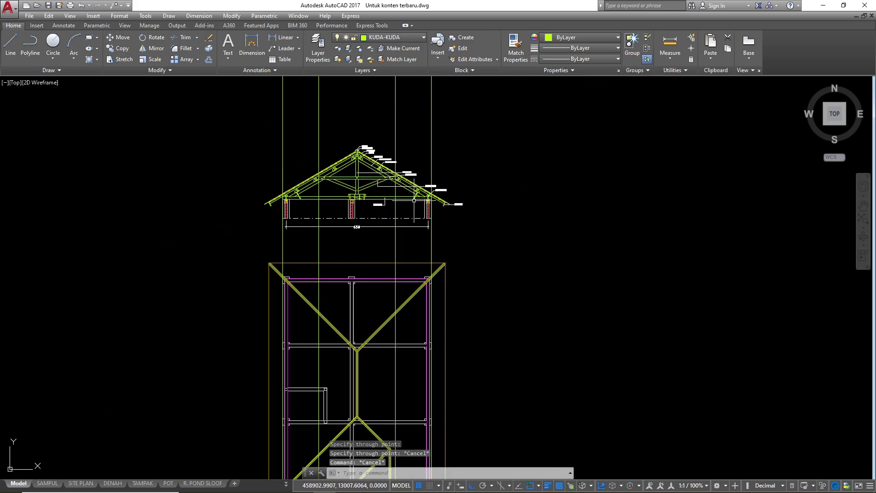
pyautogui.press('Escape')
pyautogui.press('Escape')
# - Examine the truss section's tie beam and collar beam and how their construction lines cross the roof plan
pyautogui.scroll(3, 401, 189)
pyautogui.scroll(6, 410, 180)
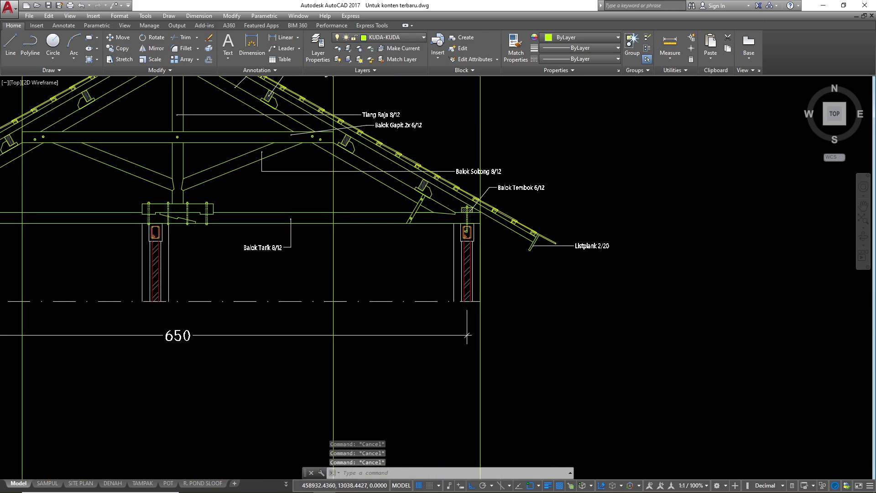
pyautogui.scroll(-6, 482, 223)
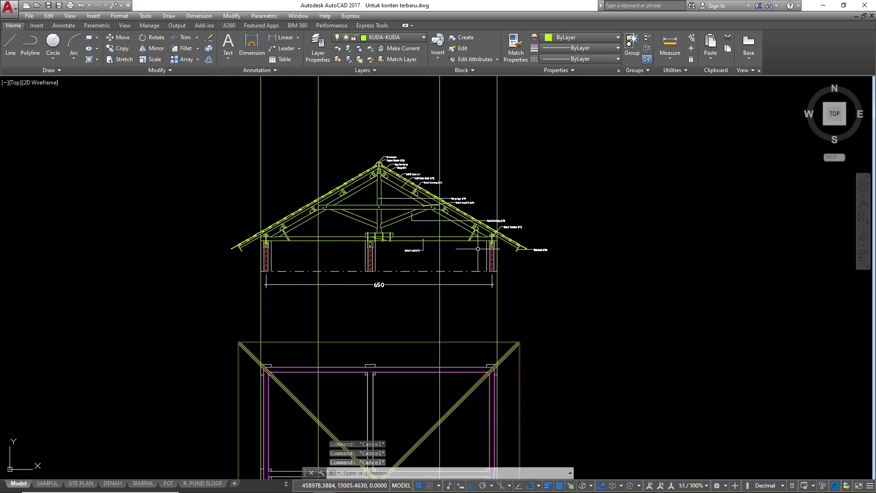
pyautogui.scroll(6, 402, 248)
pyautogui.scroll(-5, 505, 298)
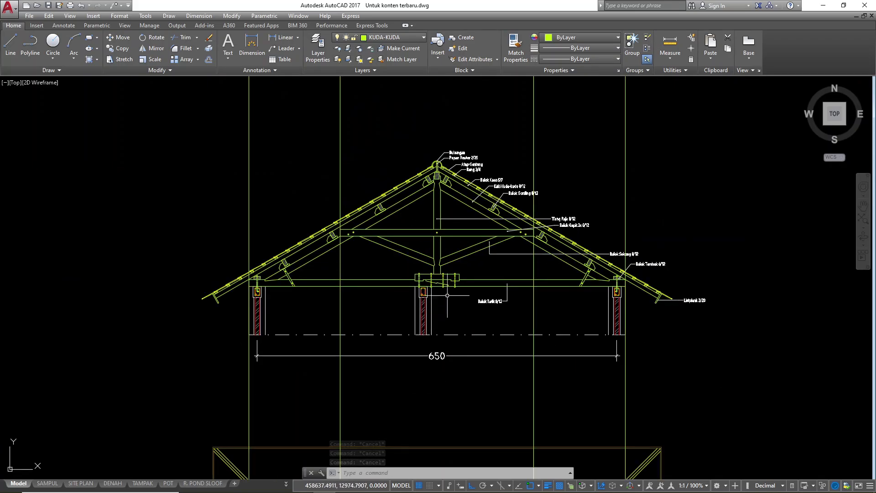
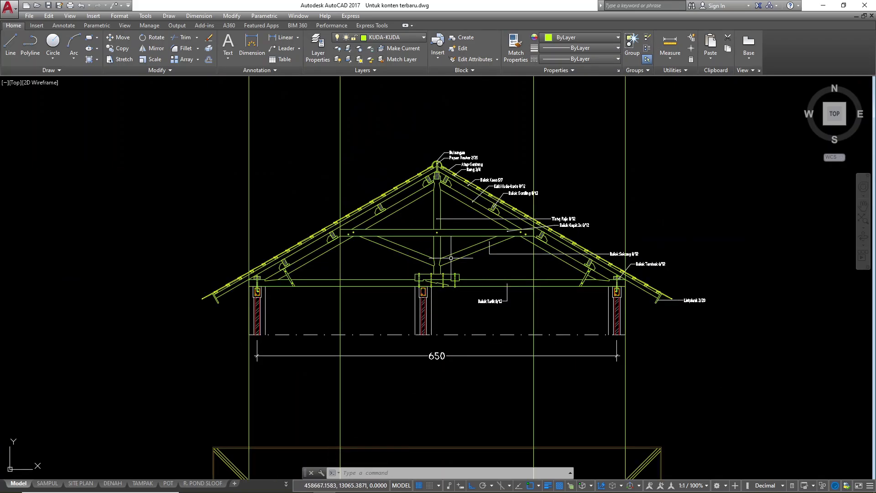
pyautogui.scroll(-4, 482, 286)
pyautogui.scroll(8, 506, 230)
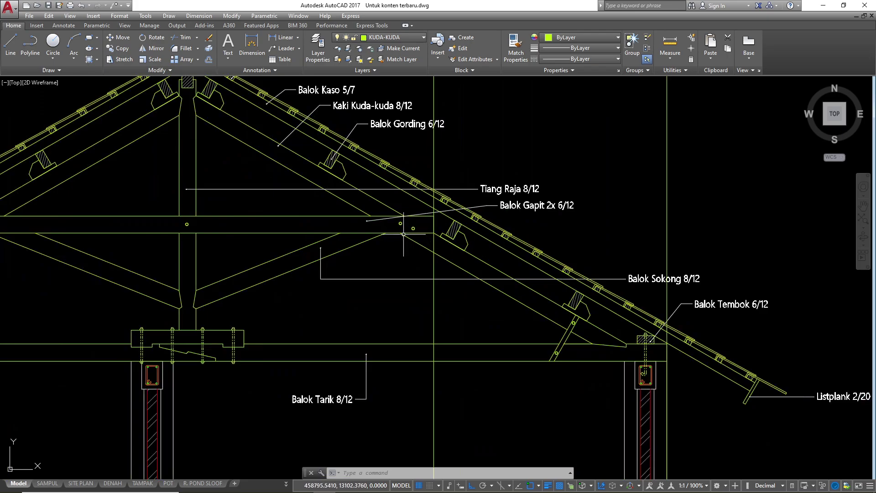
pyautogui.scroll(2, 557, 208)
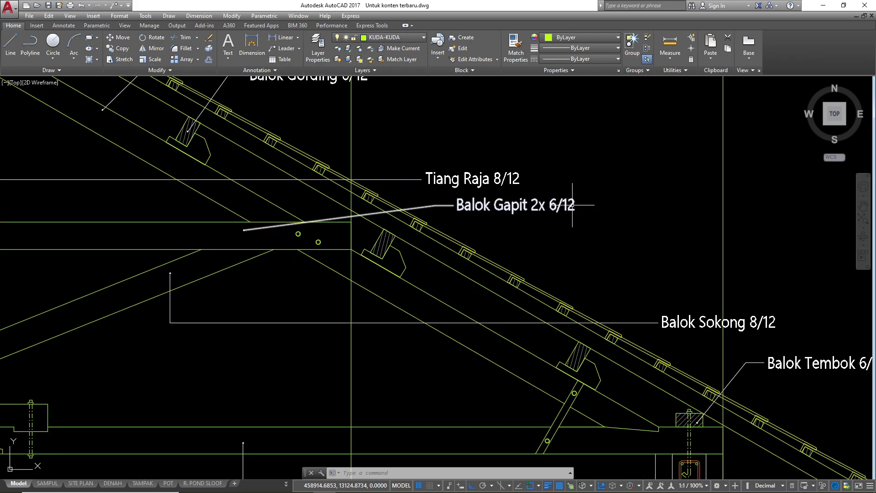
pyautogui.scroll(-4, 568, 208)
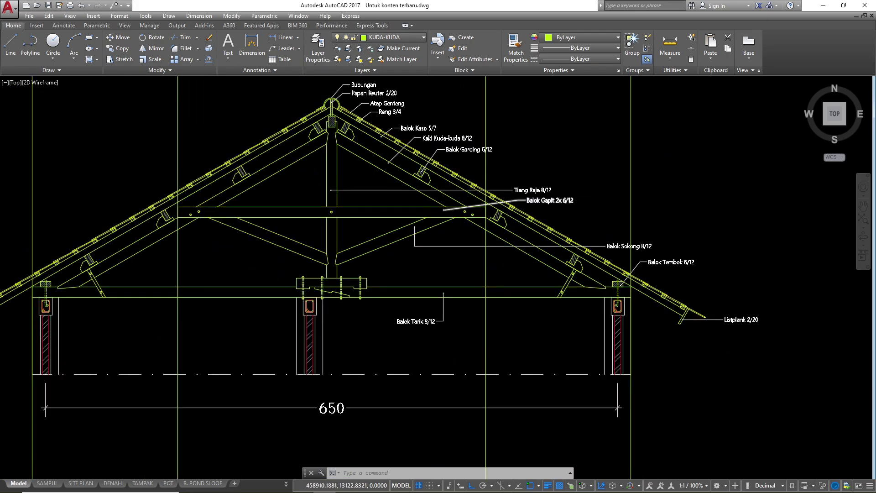
pyautogui.scroll(-10, 504, 181)
pyautogui.scroll(8, 456, 182)
pyautogui.scroll(-1, 450, 133)
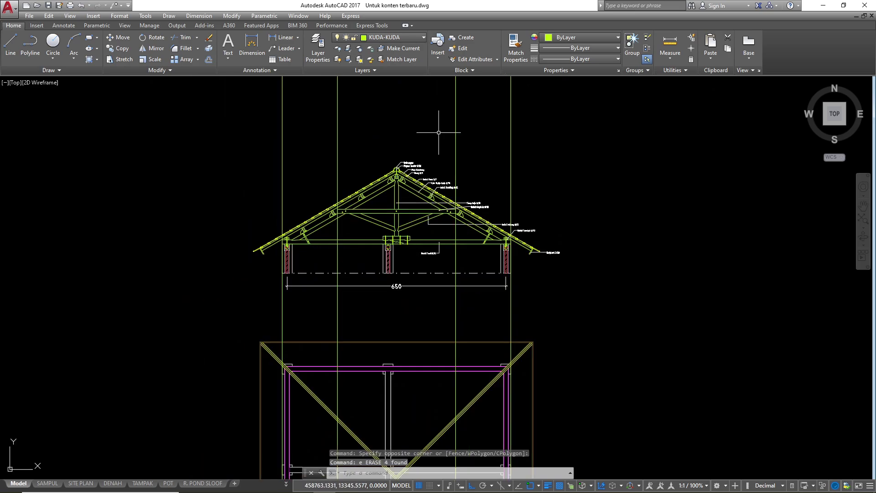
pyautogui.scroll(1, 407, 210)
pyautogui.scroll(-6, 403, 201)
pyautogui.scroll(5, 346, 314)
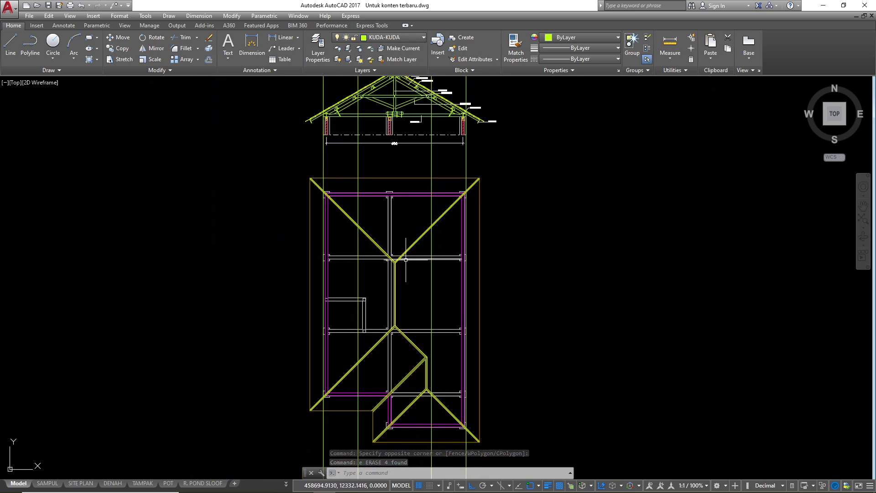
# - Place a horizontal construction line through the point where the upper hip beams meet the ridge
pyautogui.write('xl')
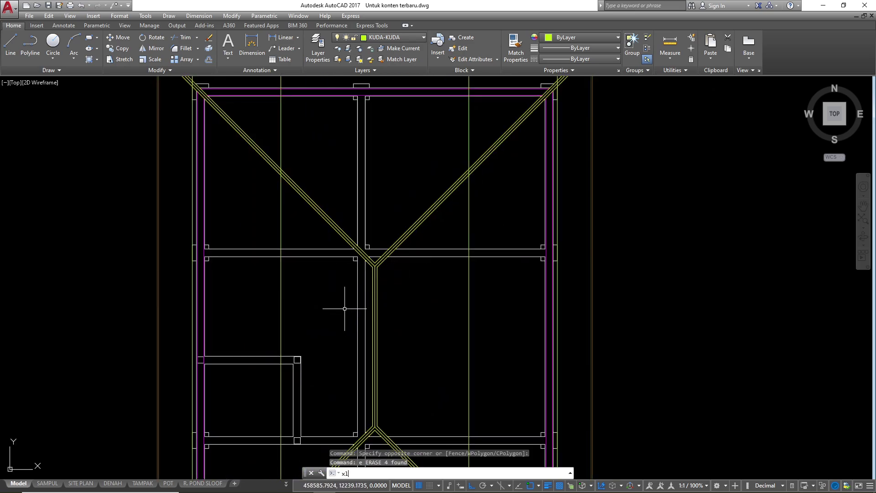
pyautogui.press('Return')
pyautogui.write('h')
pyautogui.press('Return')
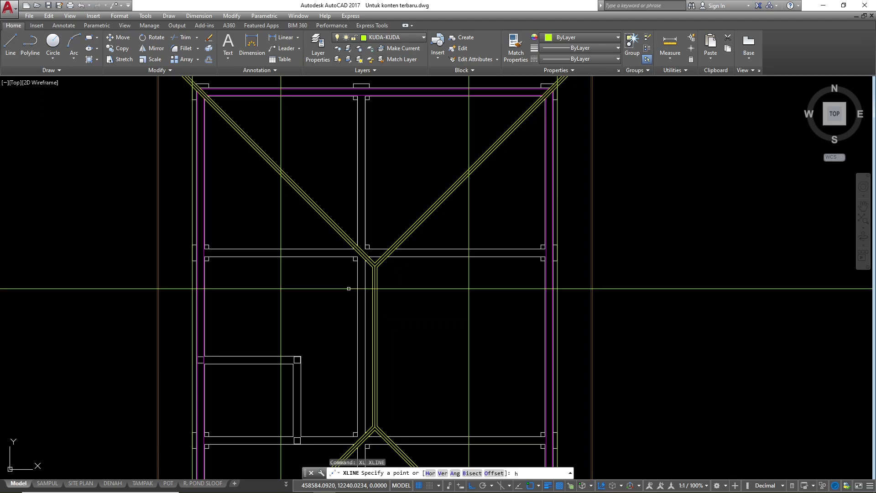
pyautogui.scroll(8, 350, 289)
pyautogui.click(352, 286)
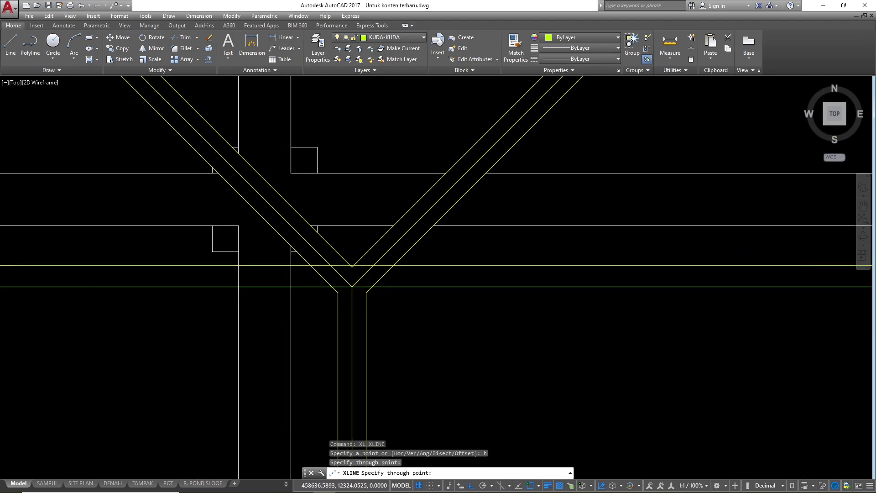
pyautogui.scroll(-4, 323, 263)
pyautogui.press('Escape')
pyautogui.press('Escape')
# - Offset the horizontal construction line 8 downward for the width of the tie beam
pyautogui.click(409, 288)
pyautogui.click(391, 264)
pyautogui.scroll(-2, 389, 271)
pyautogui.write('o')
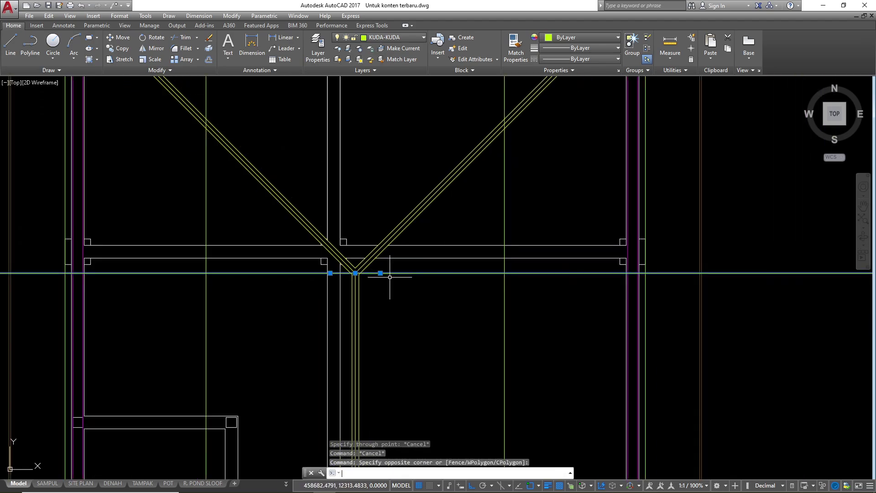
pyautogui.press('Return')
pyautogui.write('8')
pyautogui.press('Return')
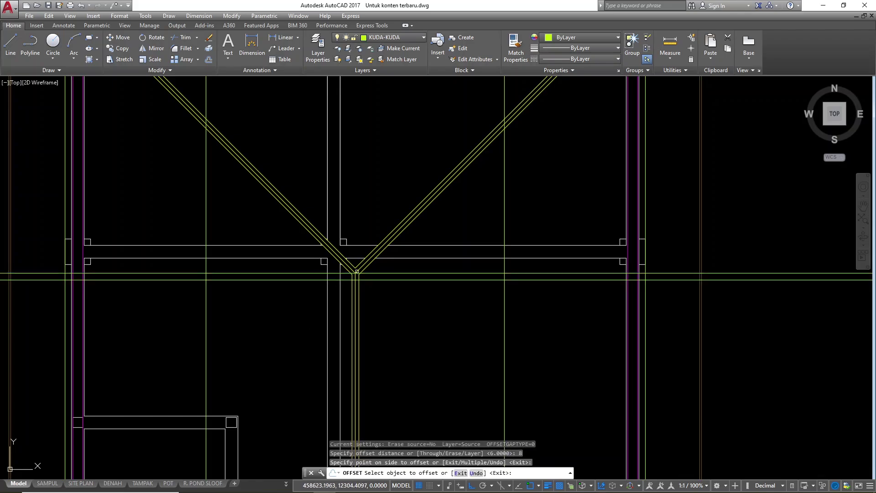
pyautogui.click(382, 280)
pyautogui.press('Escape')
pyautogui.press('Escape')
# - Offset the upper horizontal construction line 6 upward and the lower one 6 downward for the paired collar beams
pyautogui.scroll(2, 370, 279)
pyautogui.click(381, 264)
pyautogui.click(380, 266)
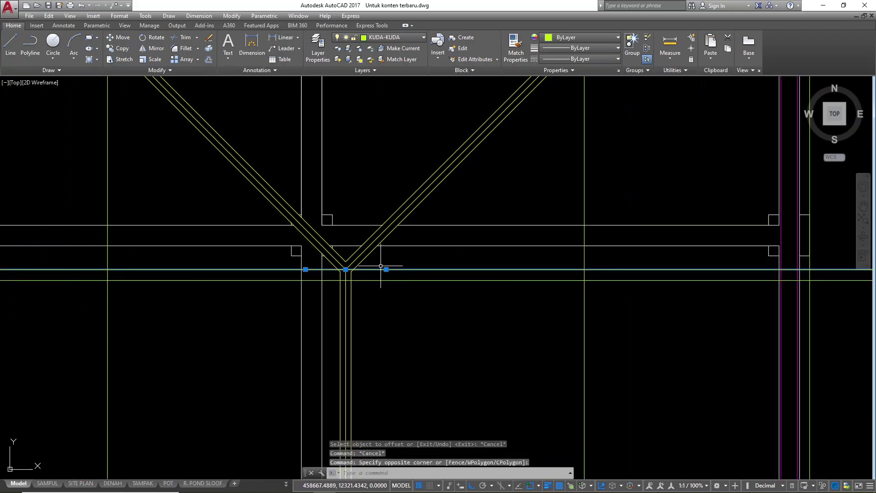
pyautogui.write('o')
pyautogui.press('Return')
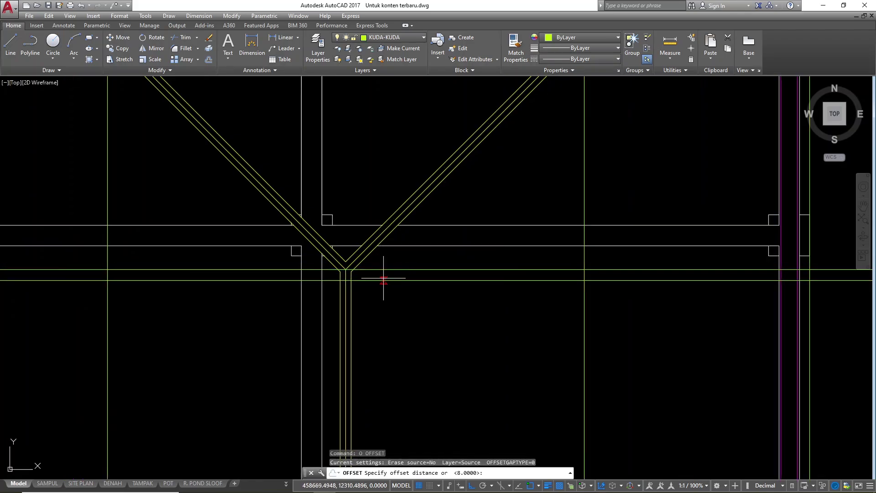
pyautogui.write('6')
pyautogui.press('Return')
pyautogui.click(385, 270)
pyautogui.click(392, 203)
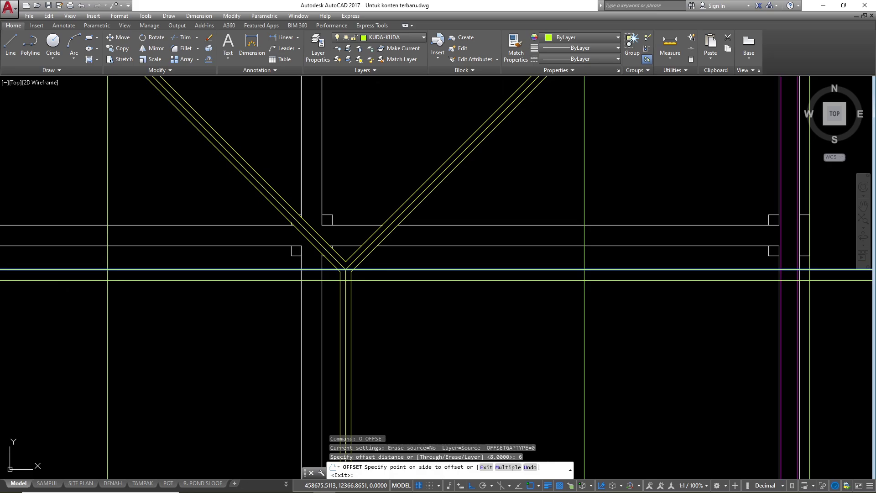
pyautogui.click(393, 280)
pyautogui.click(396, 306)
pyautogui.scroll(-3, 407, 254)
pyautogui.press('Escape')
pyautogui.press('Escape')
pyautogui.press('Escape')
# - Draw the tie beam as a rectangle between the two inner horizontal construction lines, spanning the outermost vertical ones
pyautogui.scroll(2, 347, 248)
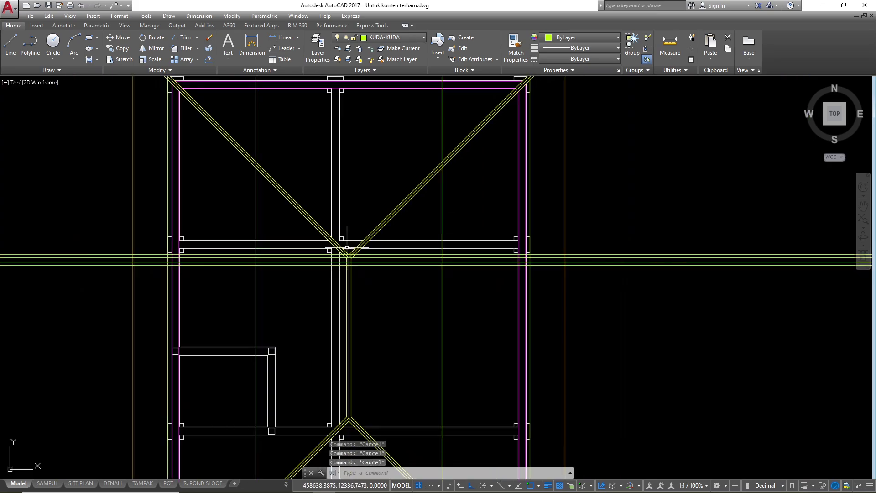
pyautogui.scroll(4, 164, 265)
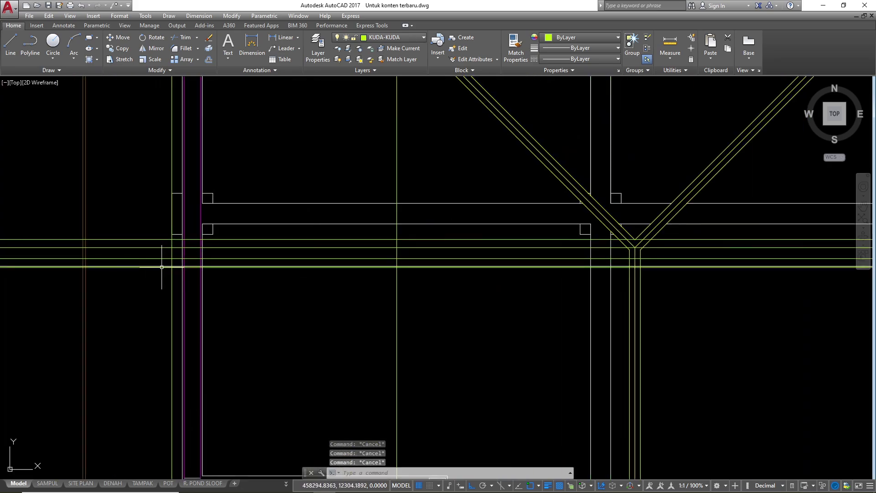
pyautogui.write('re')
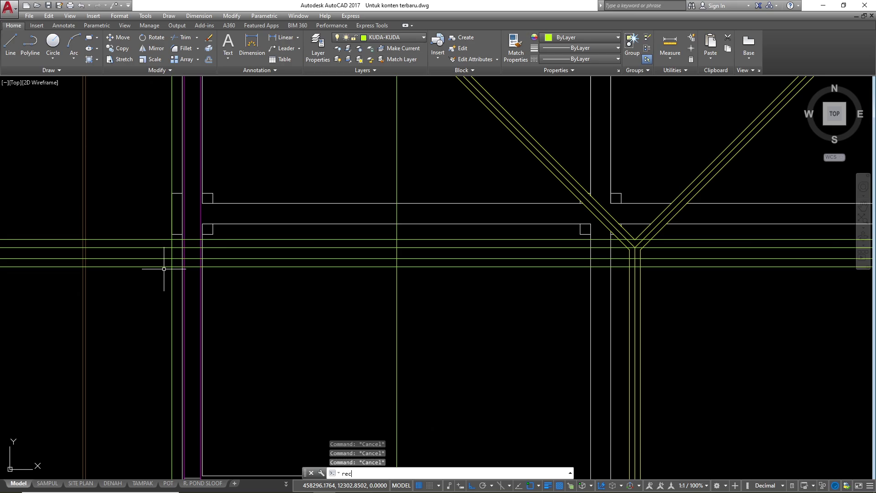
pyautogui.write('c')
pyautogui.press('Return')
pyautogui.scroll(2, 177, 252)
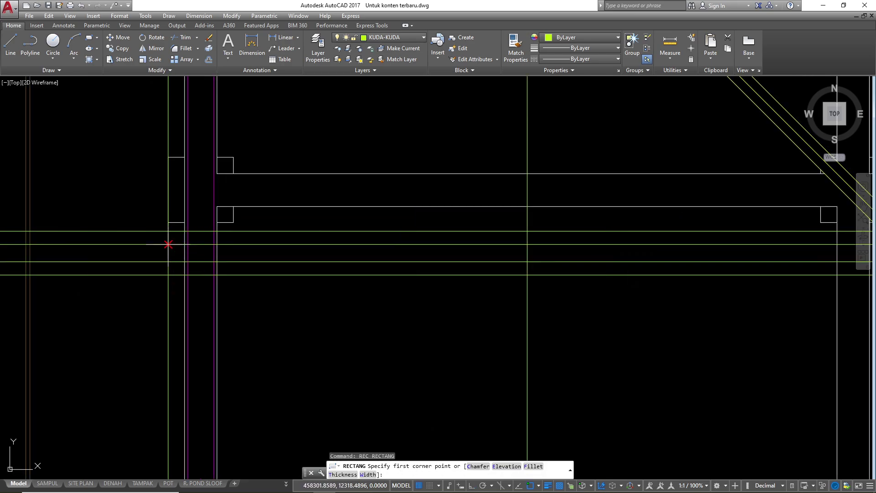
pyautogui.scroll(-4, 183, 252)
pyautogui.scroll(3, 468, 255)
pyautogui.click(465, 270)
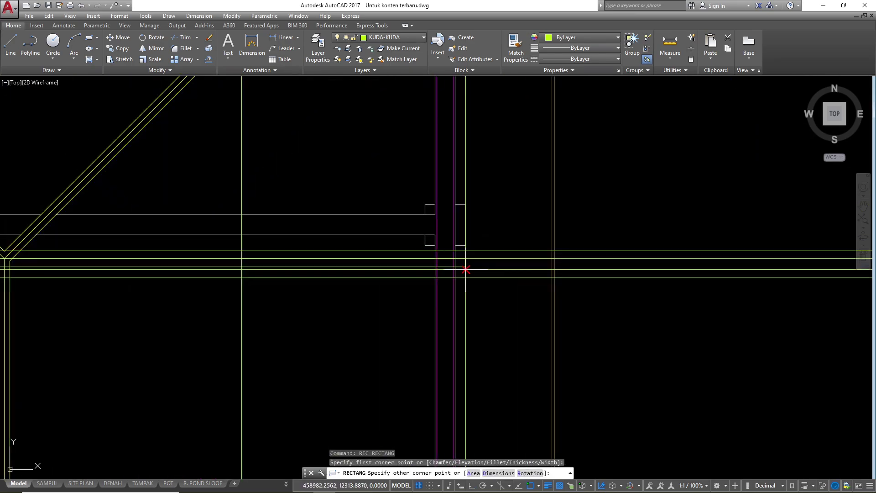
pyautogui.scroll(4, 469, 273)
pyautogui.click(465, 266)
pyautogui.scroll(-4, 528, 263)
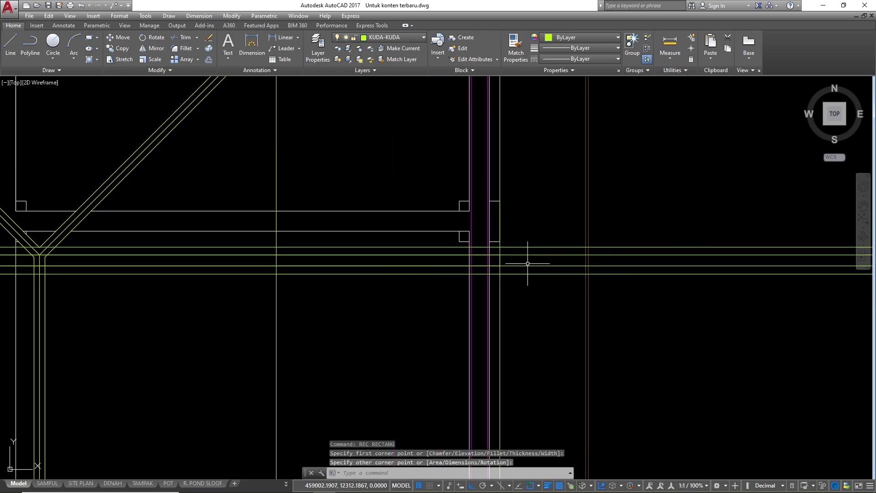
pyautogui.press('Escape')
# - Draw the upper collar beam rectangle above the tie beam, between the two inner vertical construction lines
pyautogui.scroll(-2, 597, 253)
pyautogui.scroll(-2, 502, 251)
pyautogui.scroll(2, 257, 248)
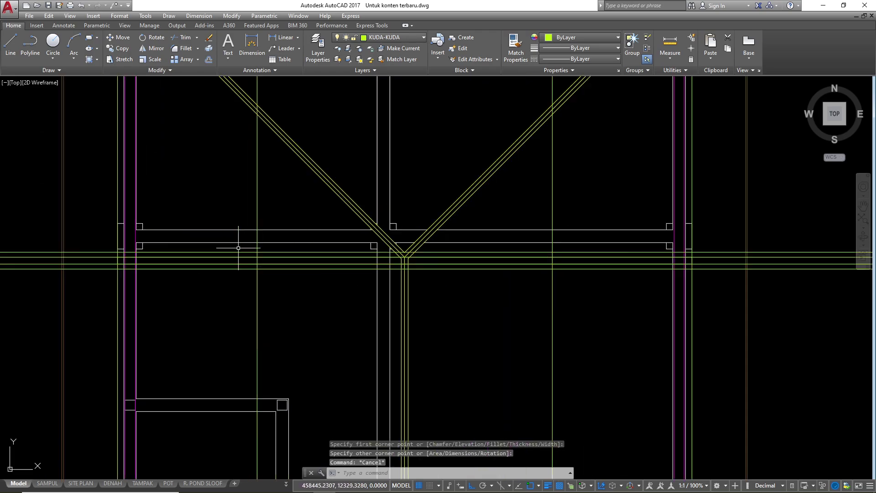
pyautogui.scroll(2, 239, 251)
pyautogui.press('Return')
pyautogui.scroll(4, 269, 258)
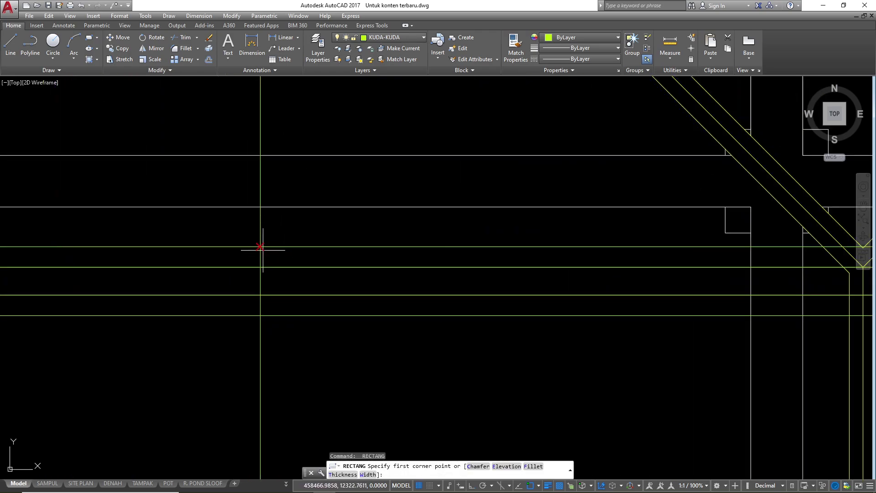
pyautogui.click(260, 246)
pyautogui.scroll(-5, 176, 237)
pyautogui.scroll(3, 449, 235)
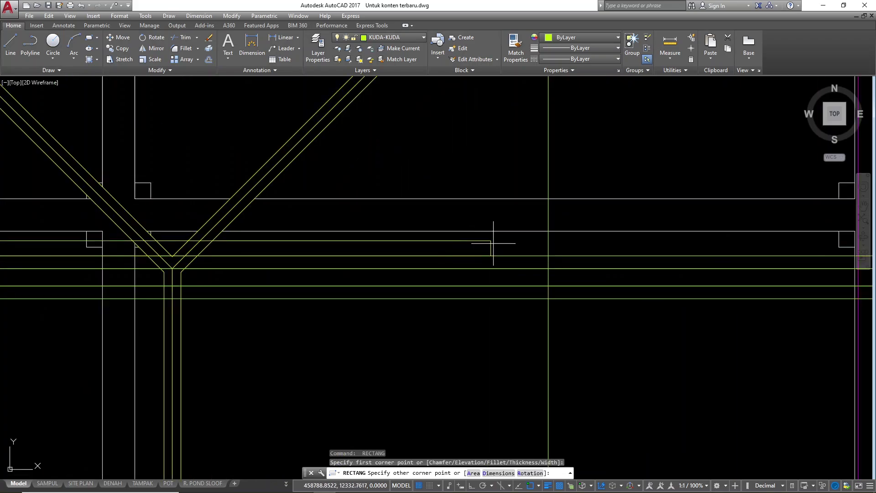
pyautogui.click(557, 292)
# - Draw the lower collar beam rectangle below the tie beam, between the same two inner vertical construction lines
pyautogui.press('Return')
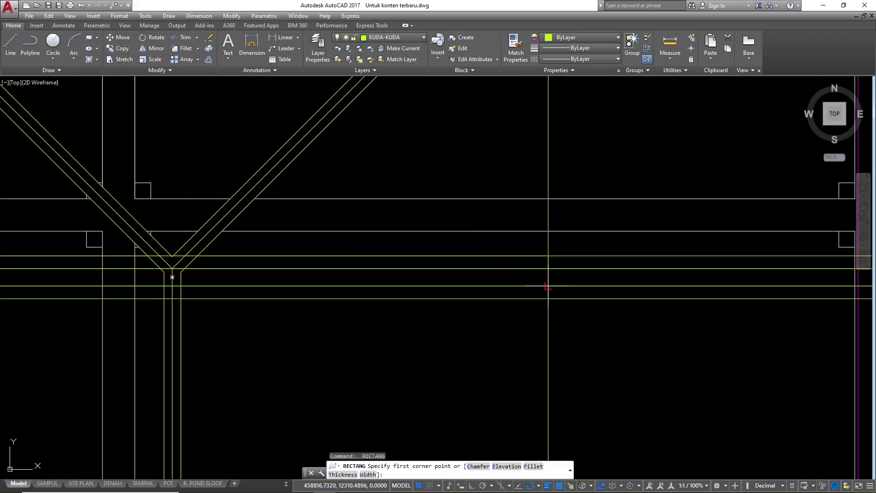
pyautogui.click(547, 287)
pyautogui.scroll(-4, 570, 264)
pyautogui.scroll(3, 416, 271)
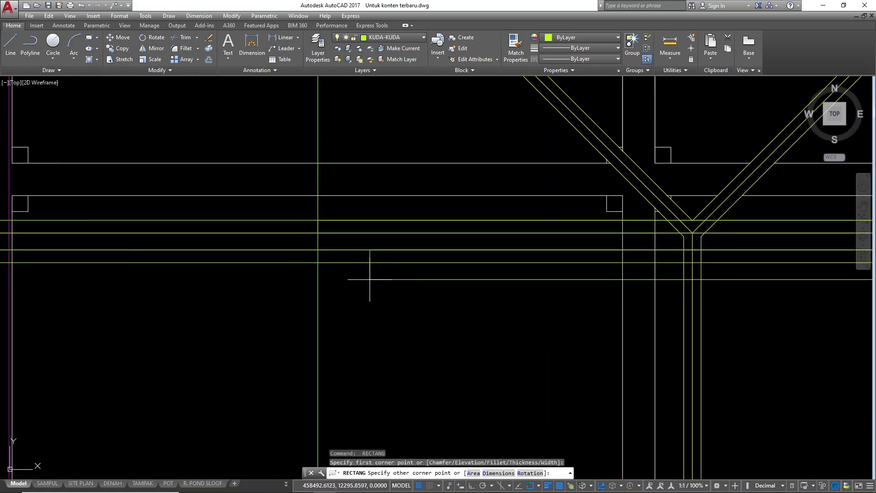
pyautogui.press('Escape')
# - Erase the four horizontal construction lines around the drawn truss beams
pyautogui.scroll(-3, 319, 260)
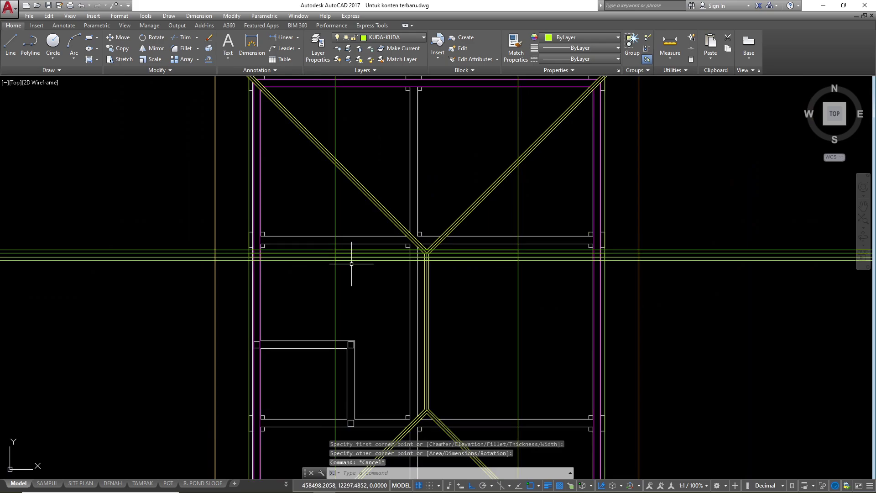
pyautogui.click(155, 293)
pyautogui.click(117, 187)
pyautogui.write('e')
pyautogui.press('Return')
pyautogui.scroll(2, 525, 260)
# - Erase the two vertical construction lines at the ends of the collar beams
pyautogui.click(576, 306)
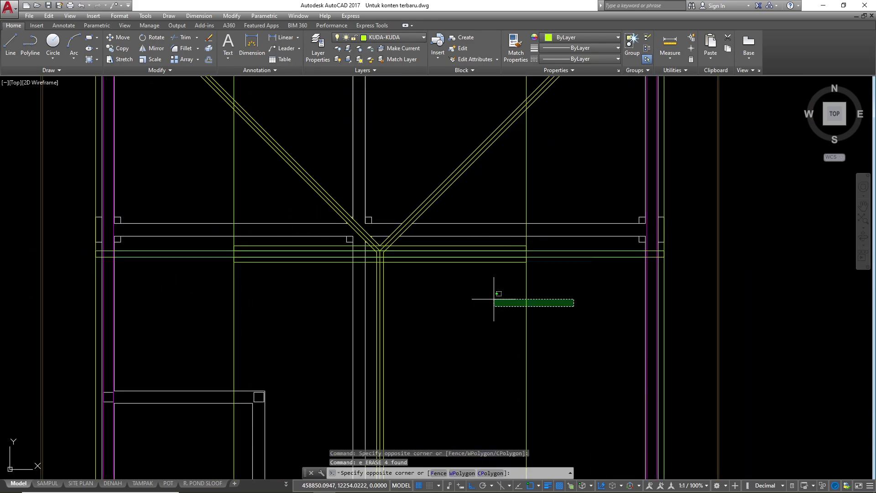
pyautogui.click(492, 297)
pyautogui.write('e')
pyautogui.press('Return')
pyautogui.click(268, 297)
pyautogui.click(199, 287)
pyautogui.write('e')
pyautogui.press('Return')
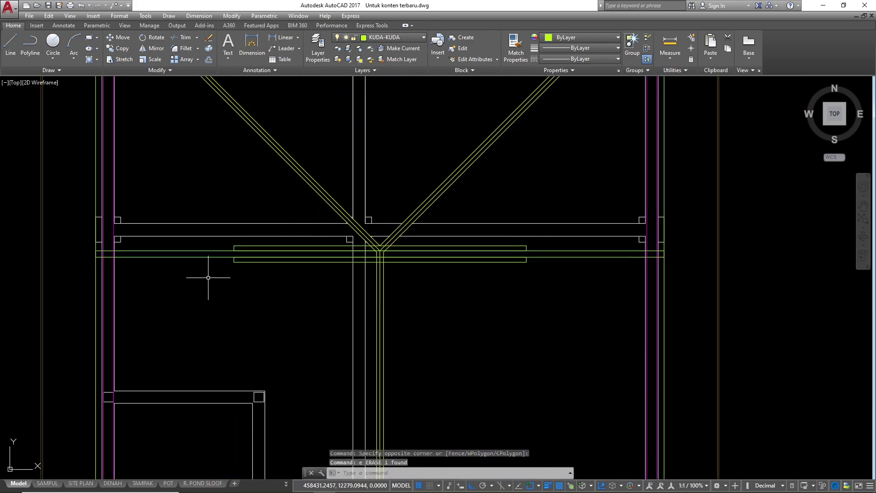
# - Copy the tie beam and both collar beams from the ridge's upper junction to its lower junction, using the ridge centreline as base point
pyautogui.scroll(-2, 319, 247)
pyautogui.scroll(4, 407, 255)
pyautogui.scroll(-2, 402, 268)
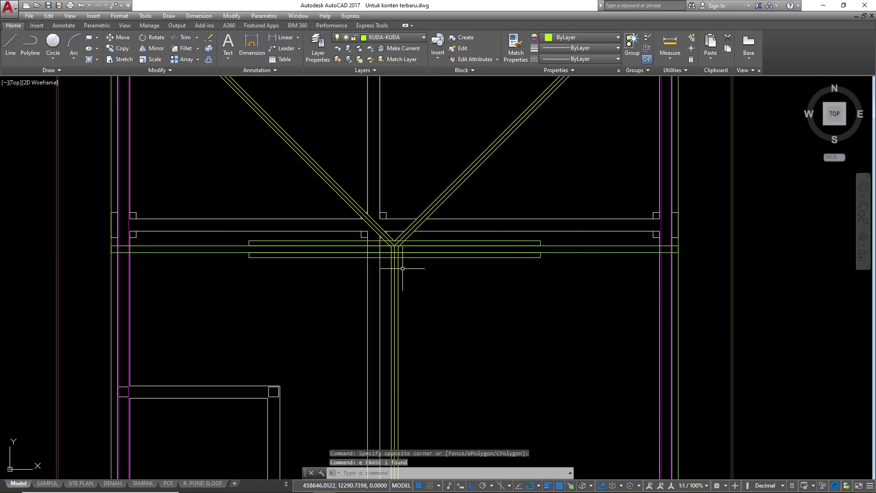
pyautogui.scroll(-2, 450, 200)
pyautogui.scroll(2, 518, 260)
pyautogui.click(520, 273)
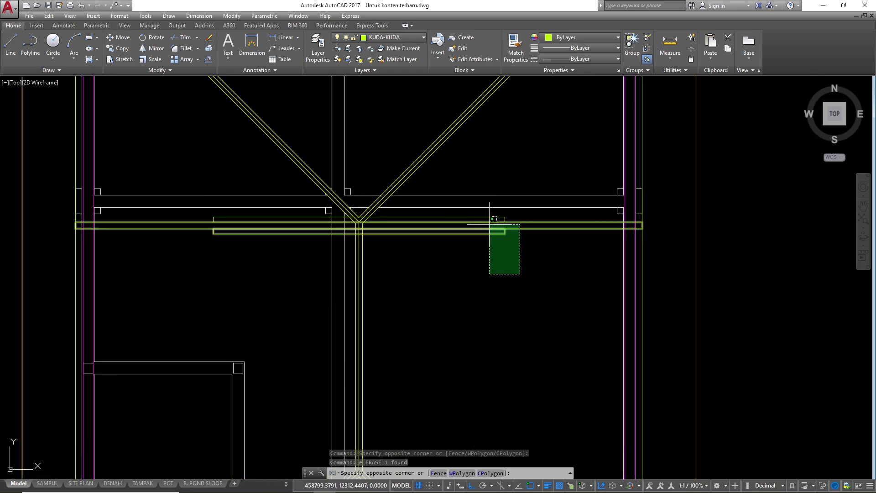
pyautogui.click(484, 215)
pyautogui.scroll(-2, 418, 179)
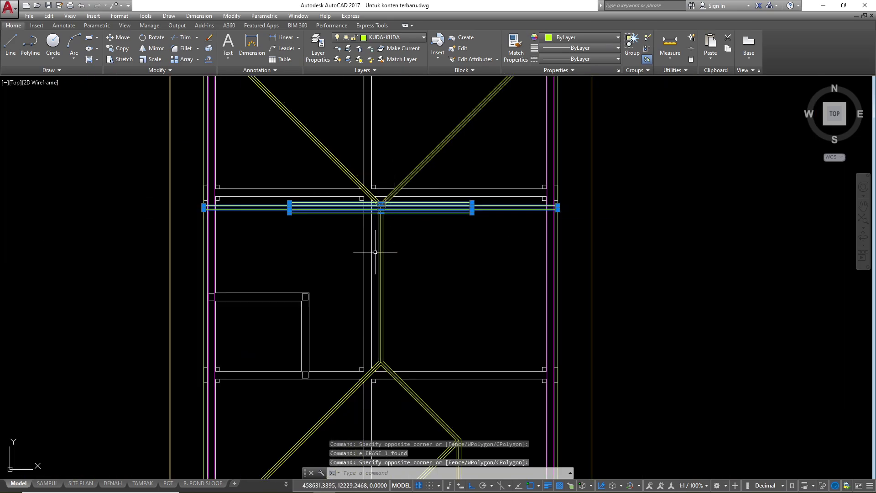
pyautogui.write('co')
pyautogui.press('Return')
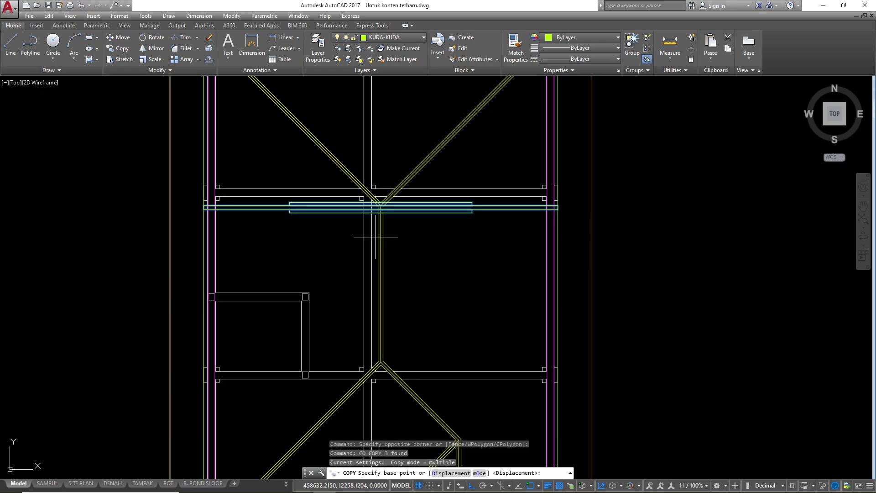
pyautogui.scroll(4, 381, 219)
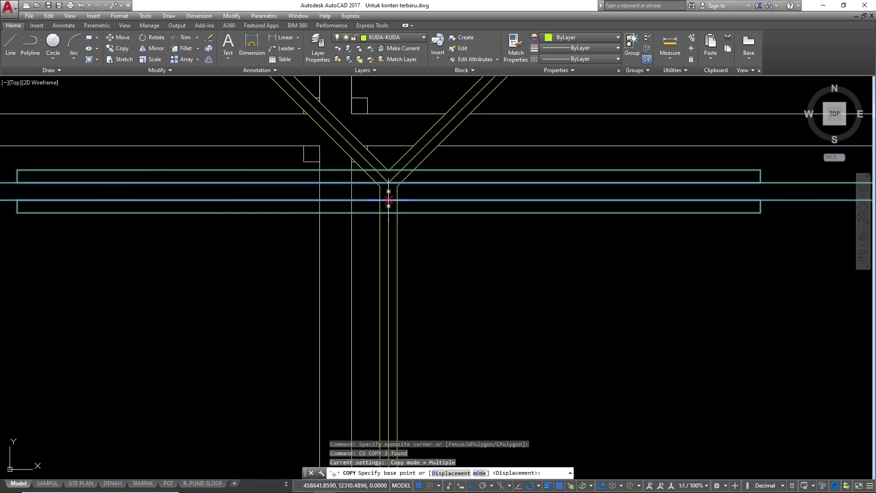
pyautogui.click(388, 199)
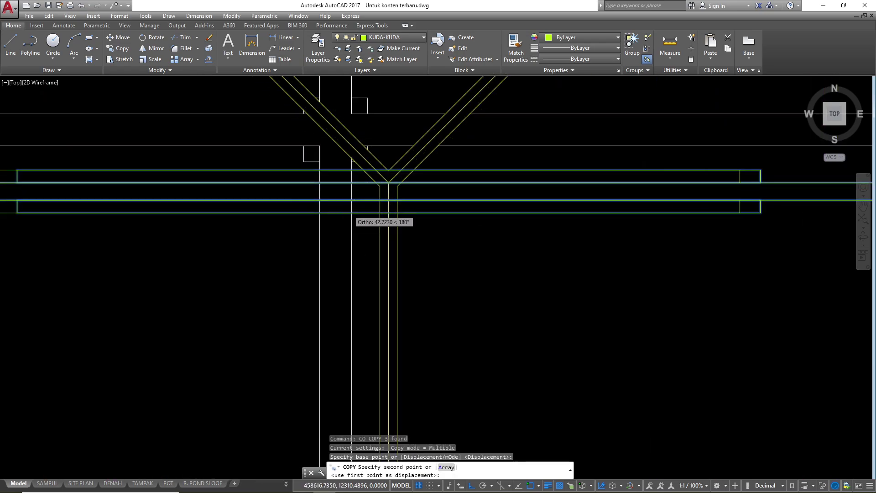
pyautogui.scroll(-3, 372, 219)
pyautogui.scroll(2, 426, 309)
pyautogui.scroll(2, 426, 309)
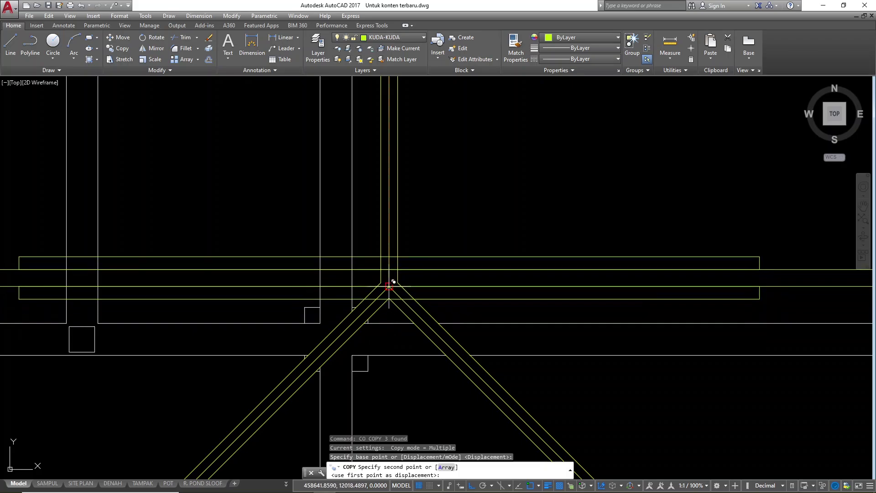
pyautogui.press('Escape')
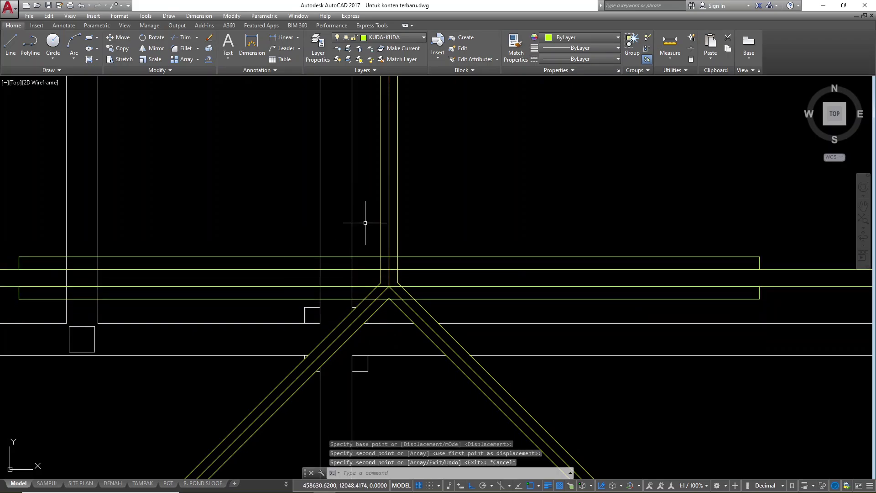
# - Erase the two long vertical construction lines extending from the plan's side walls
pyautogui.scroll(-4, 357, 224)
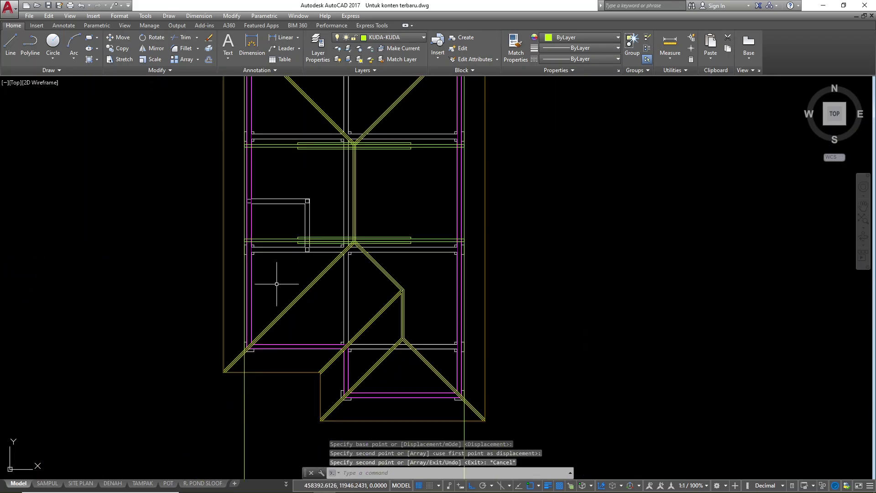
pyautogui.scroll(-3, 277, 284)
pyautogui.click(401, 333)
pyautogui.click(233, 328)
# - Examine the truss section's wall support at Balok Tembok 6/12 and compare it with the tie beam ends in the plan
pyautogui.scroll(5, 304, 185)
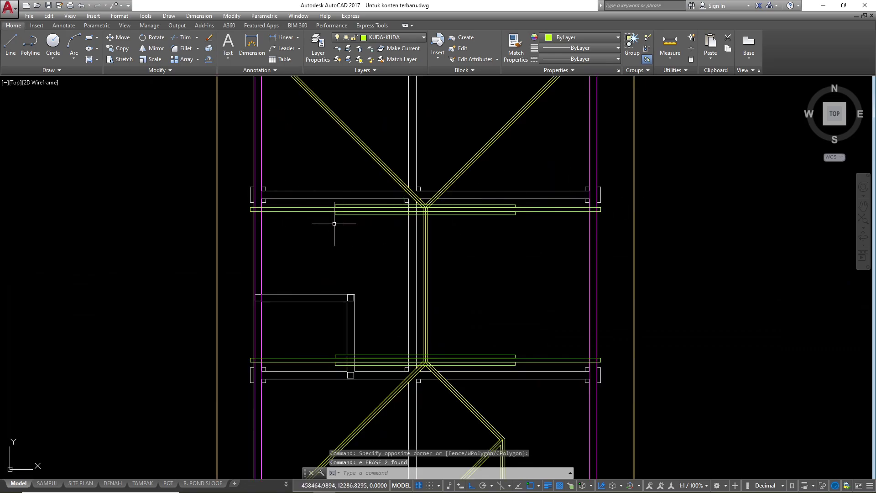
pyautogui.scroll(5, 251, 219)
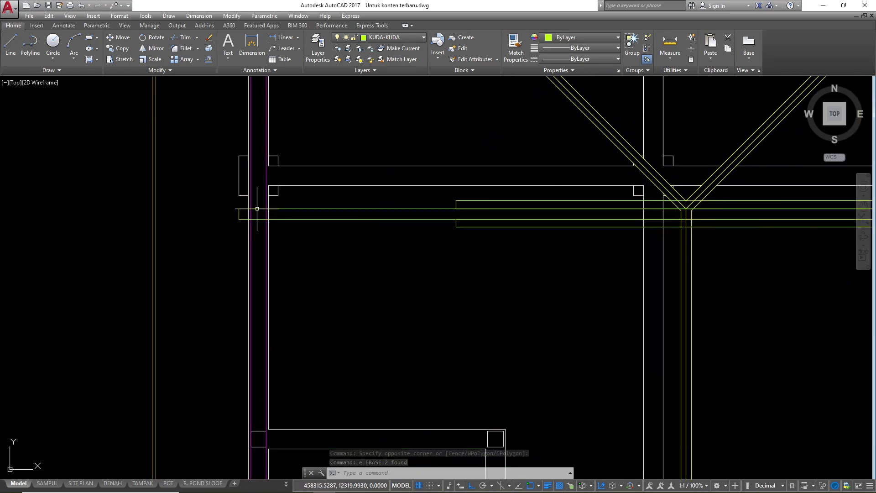
pyautogui.scroll(-5, 314, 328)
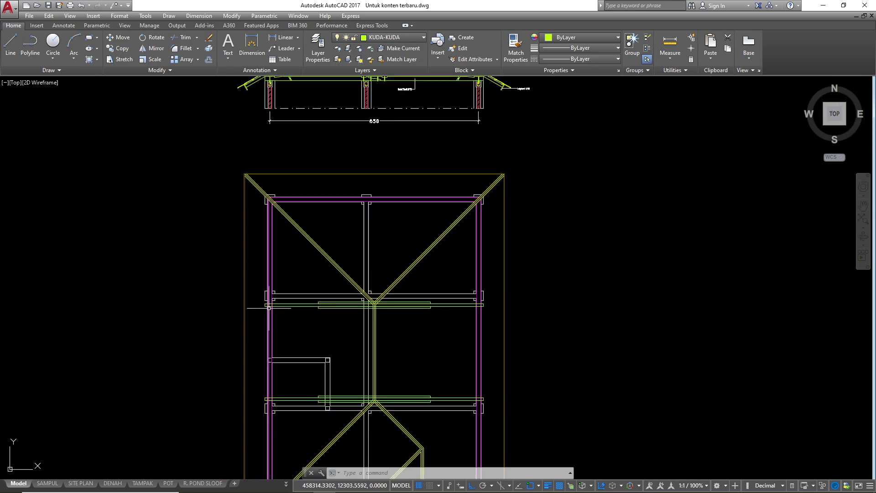
pyautogui.scroll(4, 313, 328)
pyautogui.scroll(-4, 314, 328)
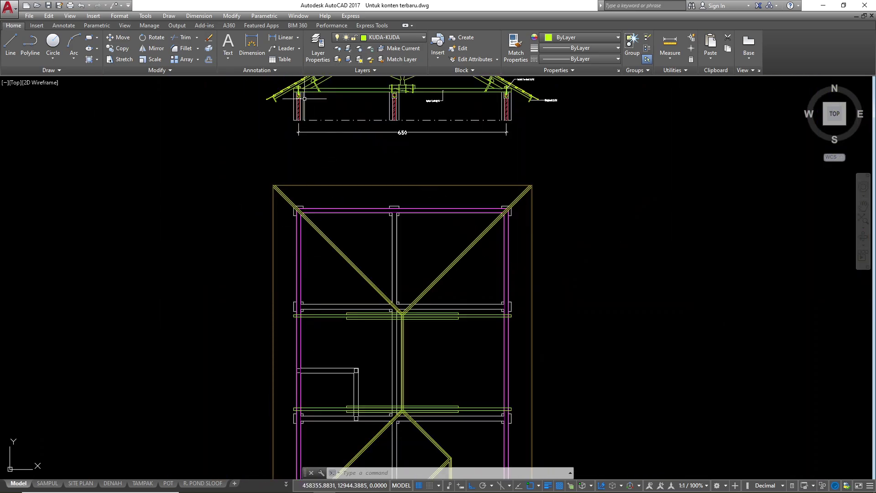
pyautogui.scroll(-4, 304, 98)
pyautogui.scroll(7, 304, 208)
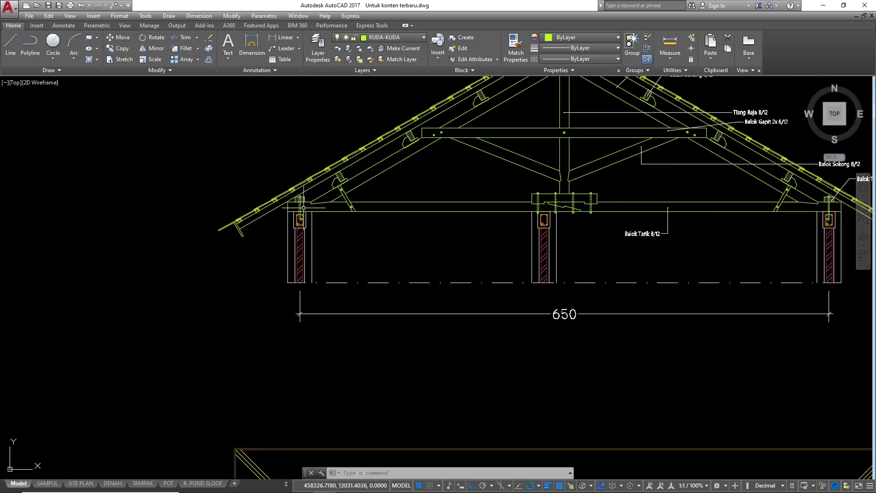
pyautogui.scroll(3, 304, 208)
pyautogui.scroll(-6, 303, 207)
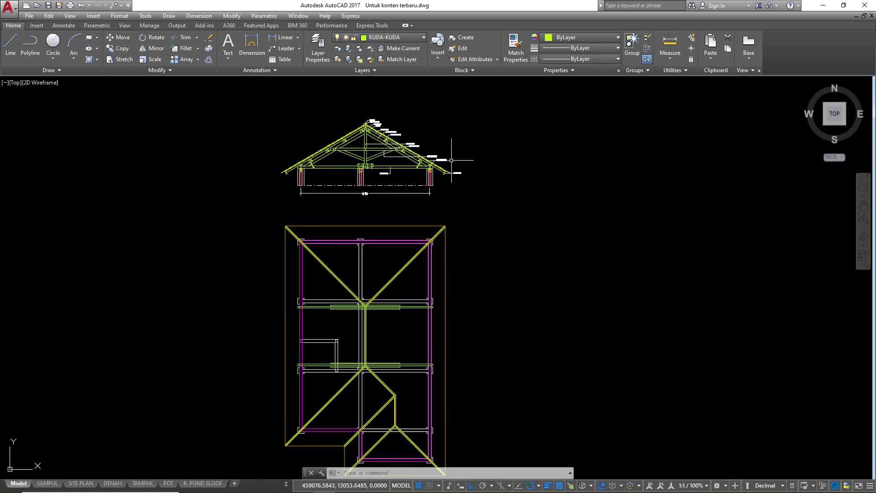
pyautogui.scroll(7, 449, 164)
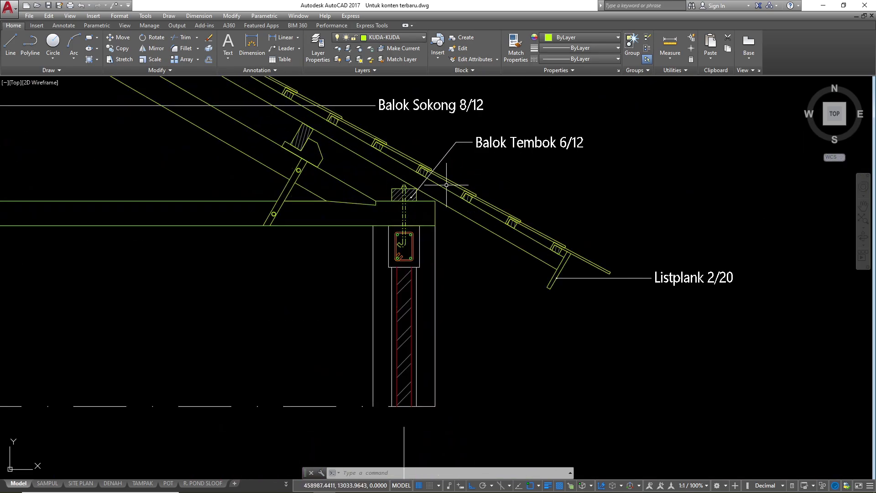
pyautogui.scroll(-6, 446, 185)
pyautogui.scroll(7, 445, 219)
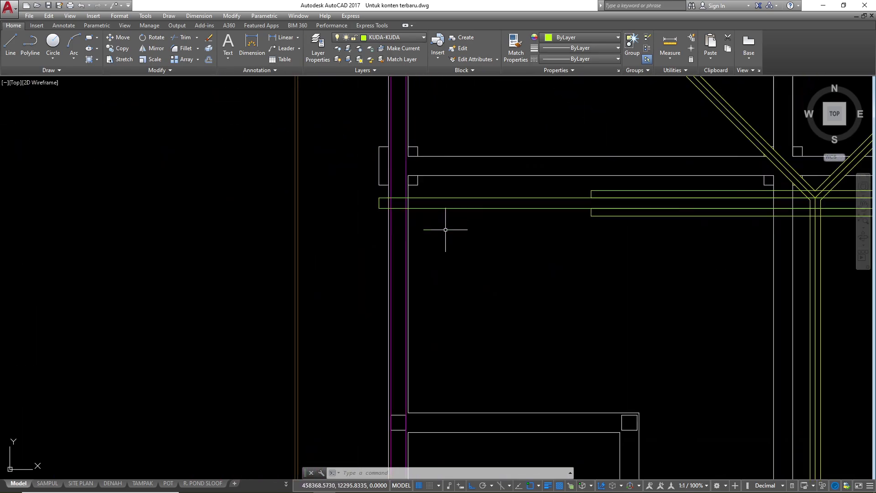
# - Trim the upper truss's tie beam edges between the two magenta wall beam lines at the left wall
pyautogui.scroll(2, 360, 241)
pyautogui.write('tr')
pyautogui.press('Return')
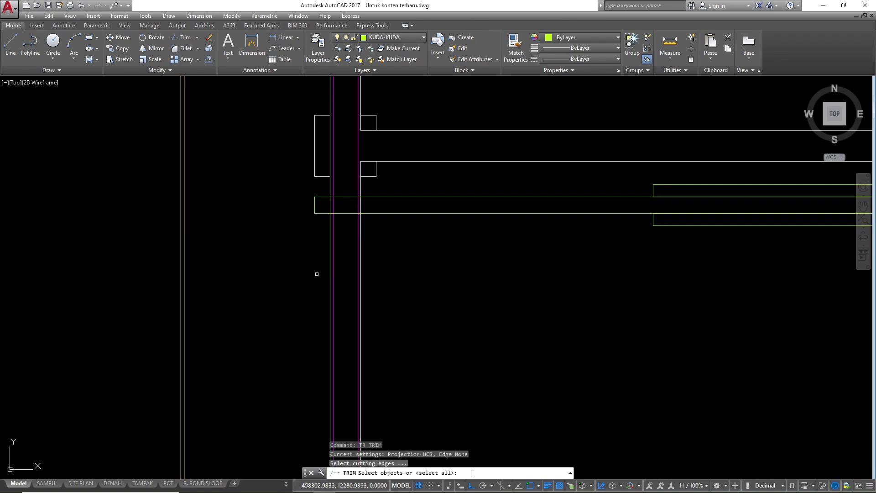
pyautogui.press('Return')
pyautogui.scroll(4, 351, 209)
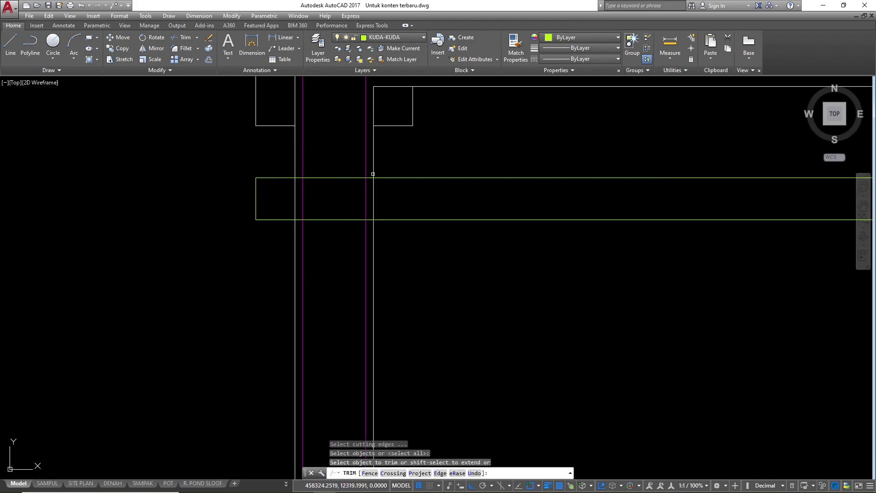
pyautogui.scroll(2, 373, 174)
pyautogui.click(339, 157)
pyautogui.click(293, 304)
pyautogui.scroll(-2, 247, 282)
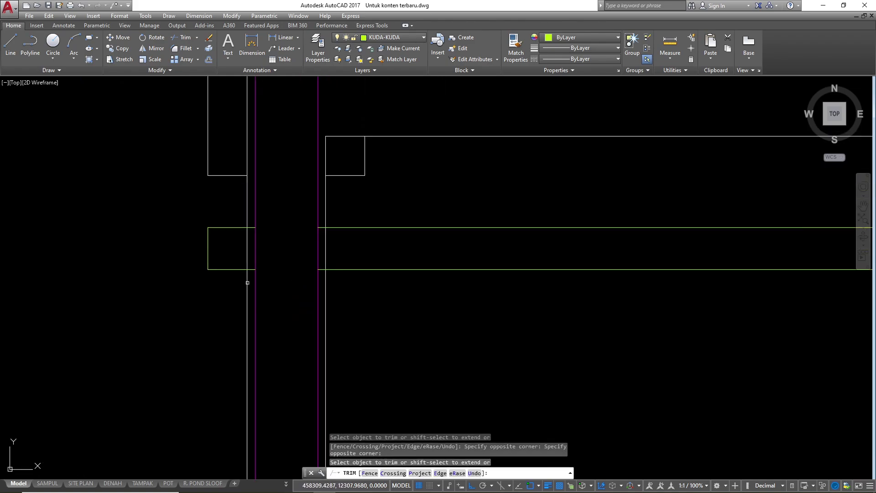
# - Trim the two white wall lines that run through the upper tie beam's left end
pyautogui.scroll(2, 283, 244)
pyautogui.click(374, 263)
pyautogui.click(348, 244)
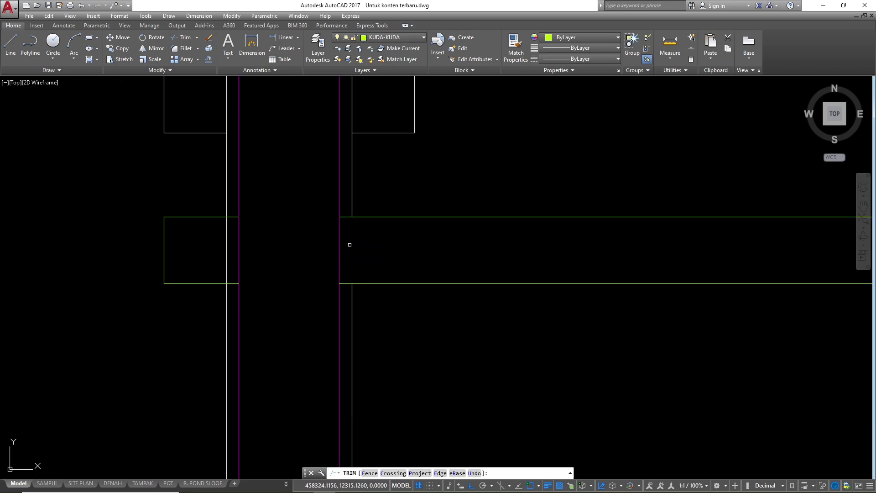
pyautogui.click(229, 248)
pyautogui.click(220, 251)
pyautogui.scroll(-2, 205, 278)
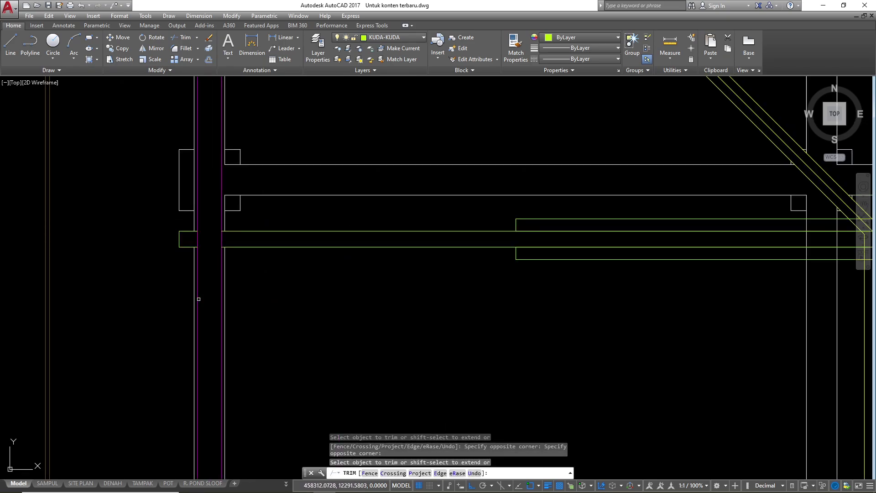
pyautogui.scroll(-3, 158, 226)
pyautogui.scroll(2, 177, 228)
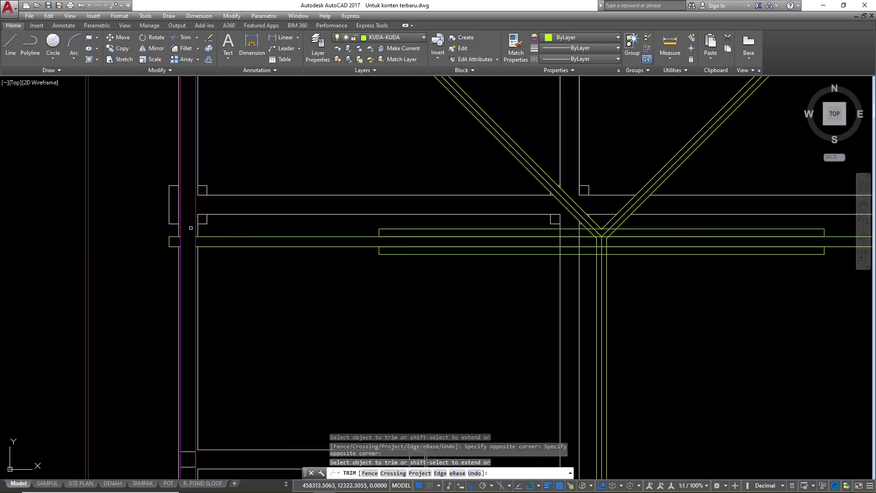
# - Trim the upper tie beam's edges between the magenta lines at the right wall, and the white wall lines inside the tie beam
pyautogui.scroll(-3, 178, 224)
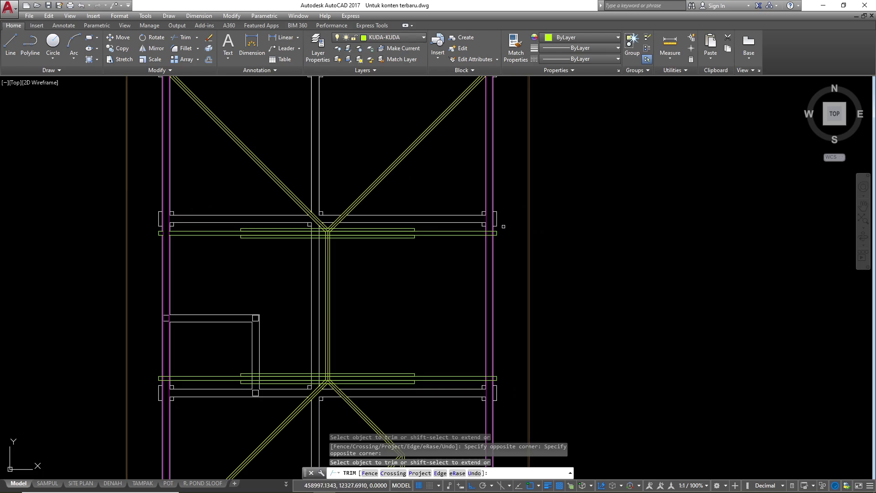
pyautogui.scroll(5, 484, 233)
pyautogui.click(404, 170)
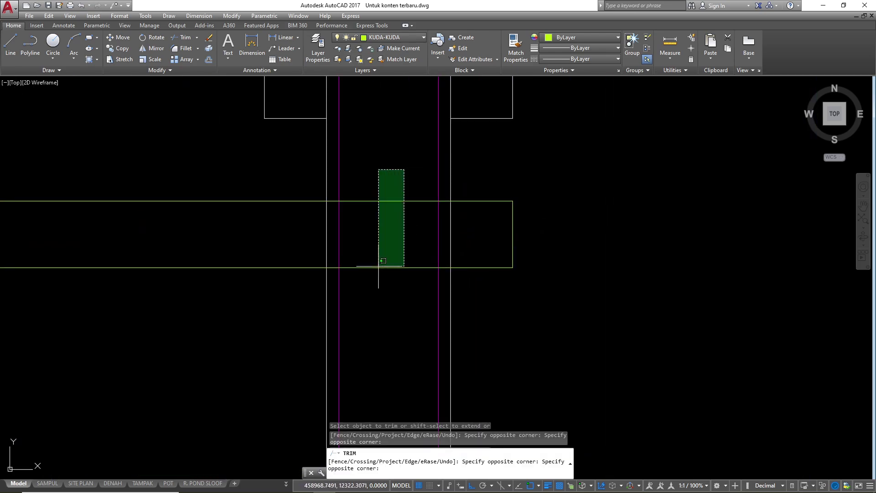
pyautogui.click(384, 260)
pyautogui.click(329, 244)
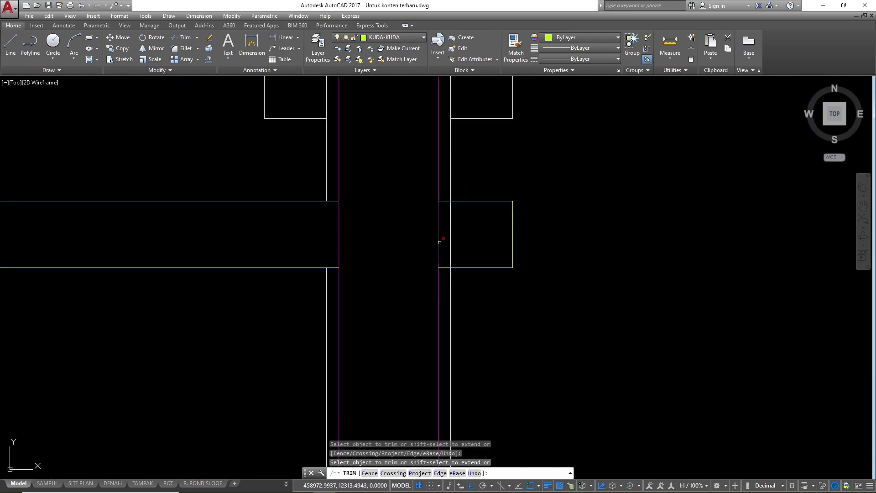
pyautogui.scroll(-5, 451, 242)
# - Trim the upper collar beam's top edge where it crosses the outer halves of both hip beams at the ridge junction
pyautogui.scroll(2, 515, 194)
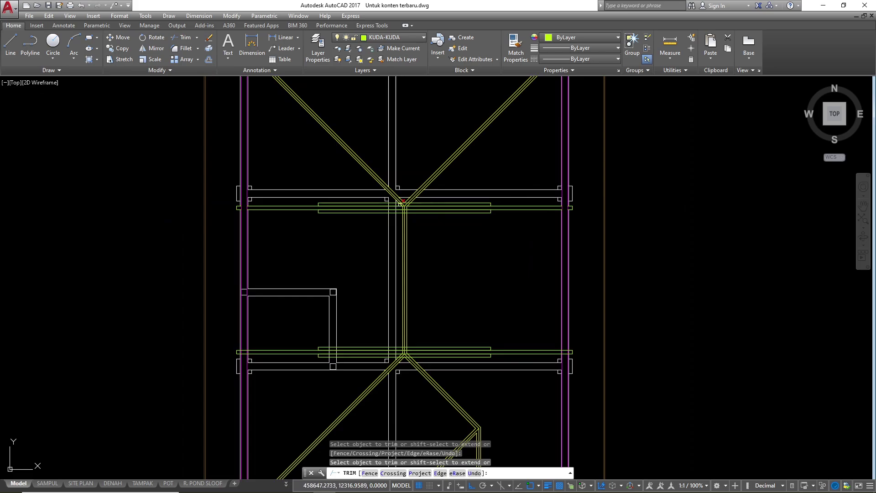
pyautogui.scroll(5, 400, 204)
pyautogui.scroll(2, 464, 187)
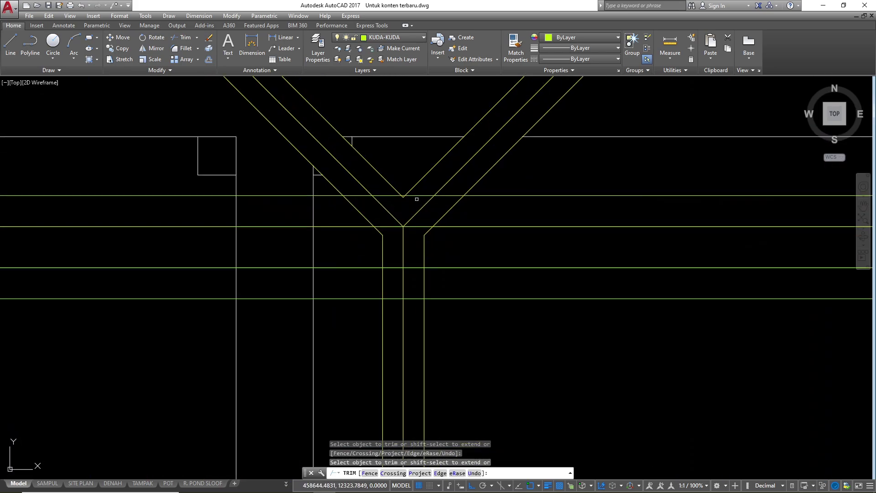
pyautogui.scroll(2, 384, 214)
pyautogui.click(349, 190)
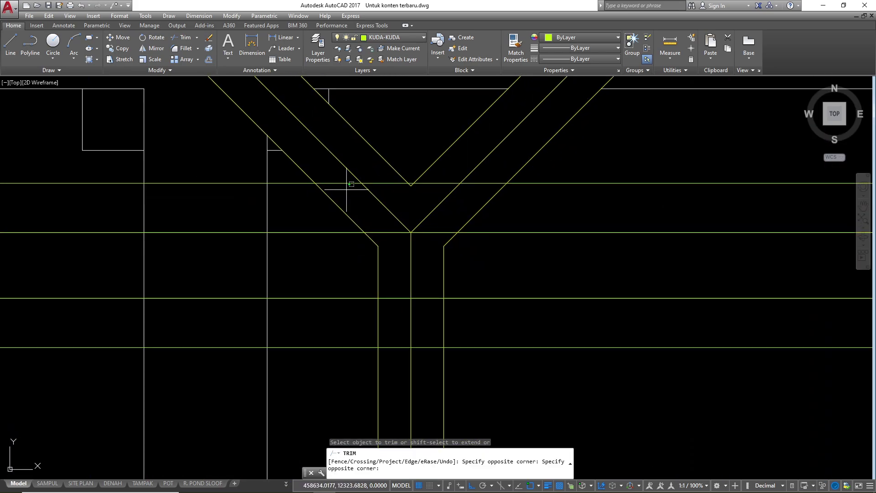
pyautogui.click(343, 182)
pyautogui.scroll(-4, 388, 212)
pyautogui.scroll(2, 425, 201)
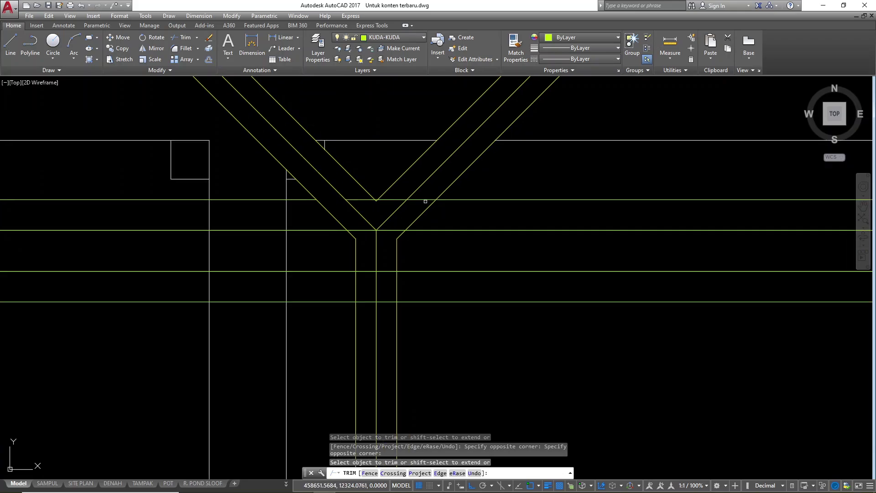
pyautogui.click(425, 200)
pyautogui.scroll(-2, 413, 287)
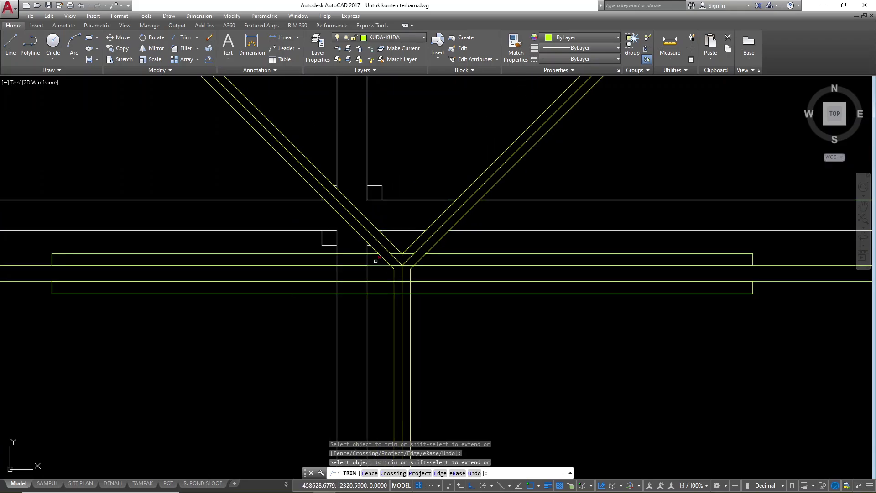
# - Trim the two white interior wall lines where they pass through the upper truss's collar beams and tie beam
pyautogui.scroll(2, 372, 258)
pyautogui.scroll(-1, 489, 232)
pyautogui.scroll(3, 413, 255)
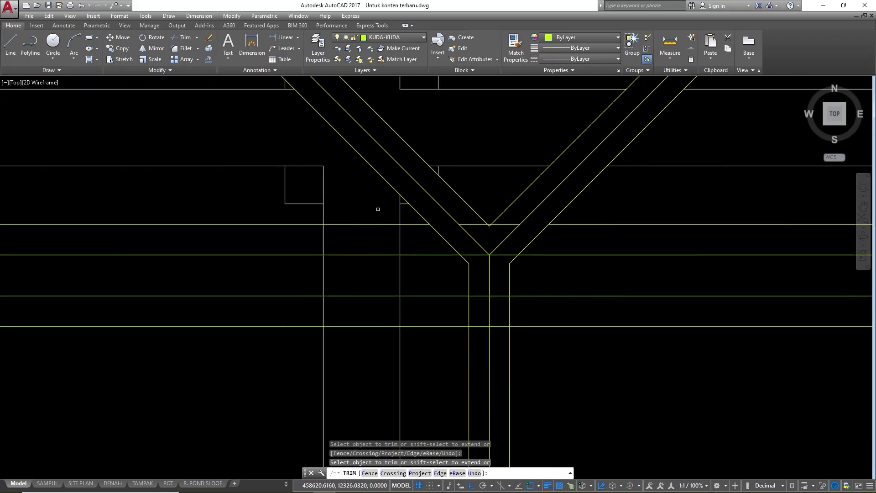
pyautogui.click(404, 219)
pyautogui.click(324, 218)
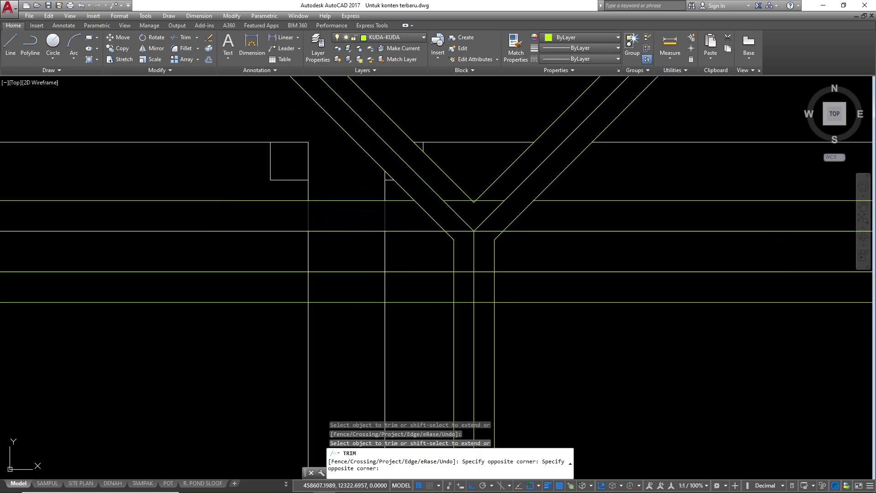
pyautogui.click(409, 257)
pyautogui.click(301, 244)
pyautogui.click(388, 283)
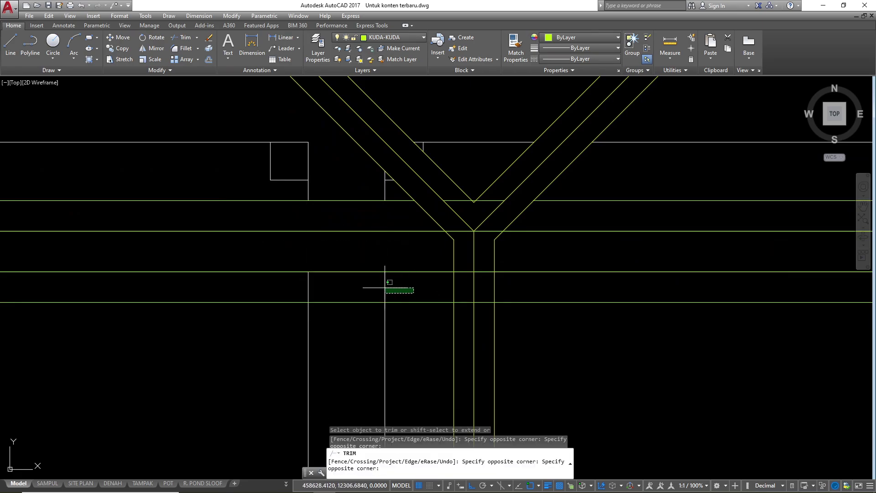
pyautogui.click(289, 276)
pyautogui.scroll(-3, 274, 246)
pyautogui.scroll(3, 302, 233)
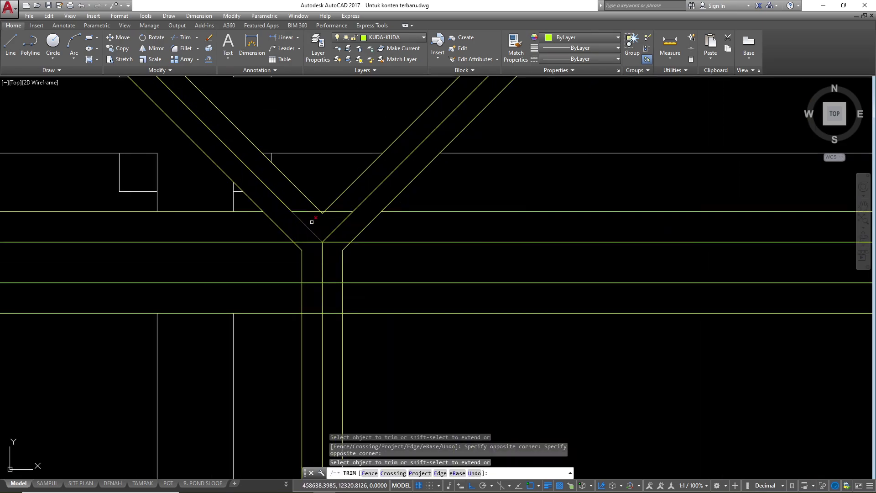
# - Erase the leftover piece of the upper collar beam's top edge inside the hip beam junction
pyautogui.press('Escape')
pyautogui.click(311, 211)
pyautogui.write('e')
pyautogui.press('space')
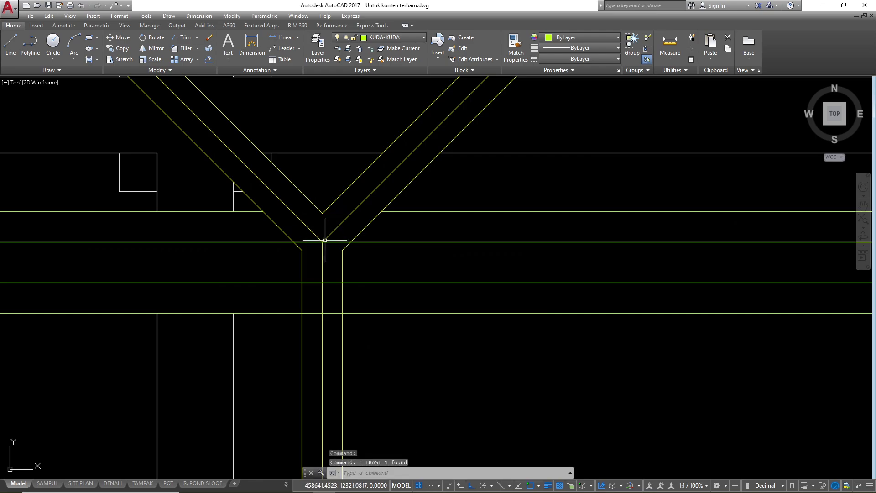
# - Trim the upper tie beam's top edge on both sides of the centerline where it passes through the hip and ridge junction
pyautogui.scroll(-4, 387, 176)
pyautogui.scroll(2, 370, 195)
pyautogui.write('tr')
pyautogui.press('space')
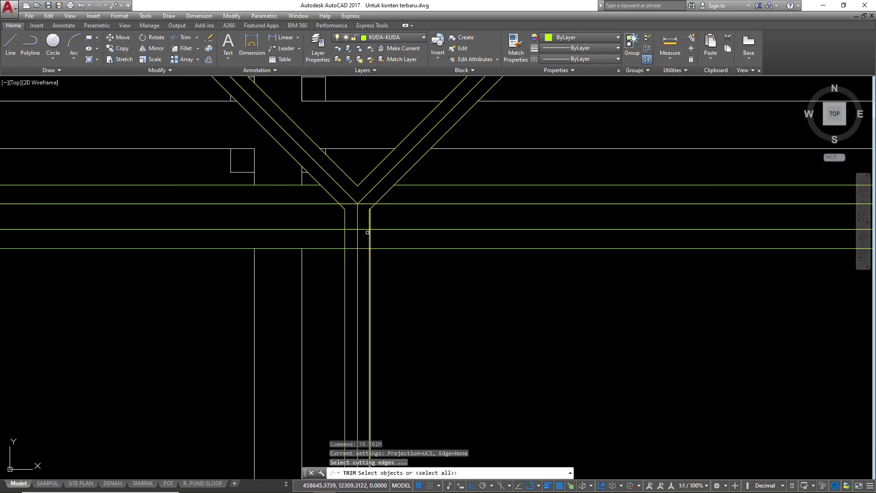
pyautogui.press('space')
pyautogui.scroll(1, 359, 209)
pyautogui.click(343, 195)
pyautogui.click(345, 213)
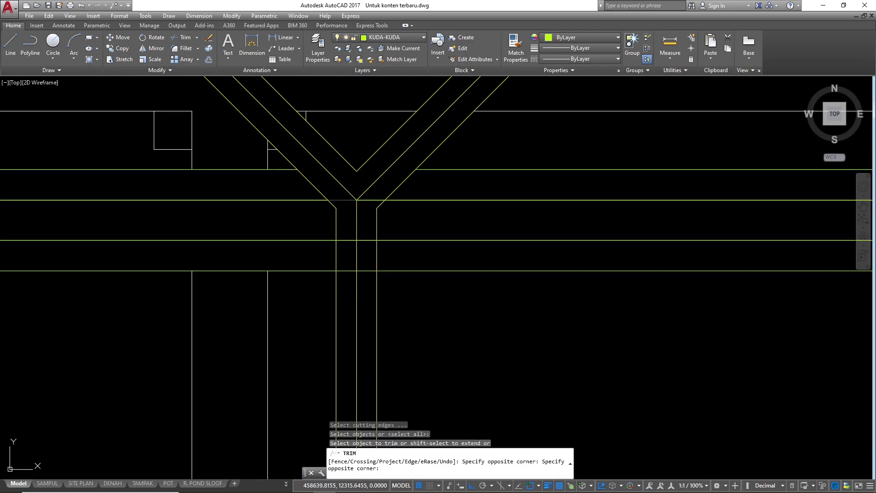
pyautogui.click(373, 199)
pyautogui.click(371, 215)
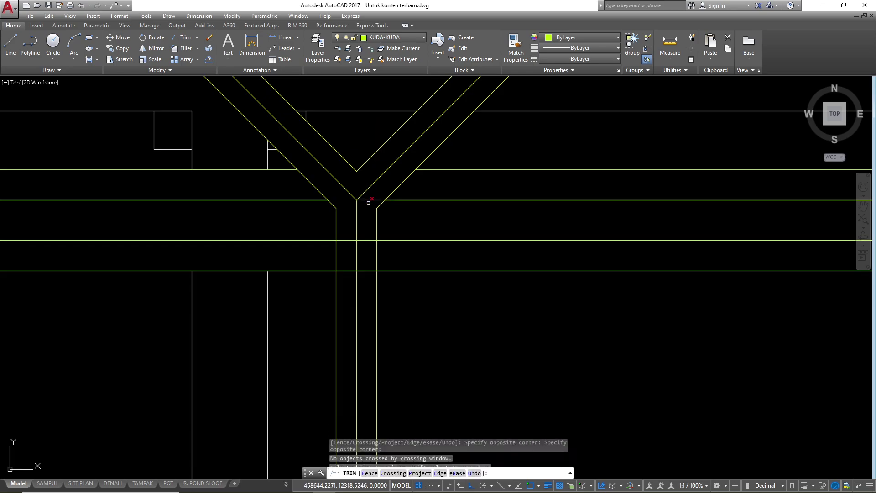
# - Trim the bottom edges of the upper tie beam and collar beam across both halves of the ridge beam
pyautogui.click(370, 229)
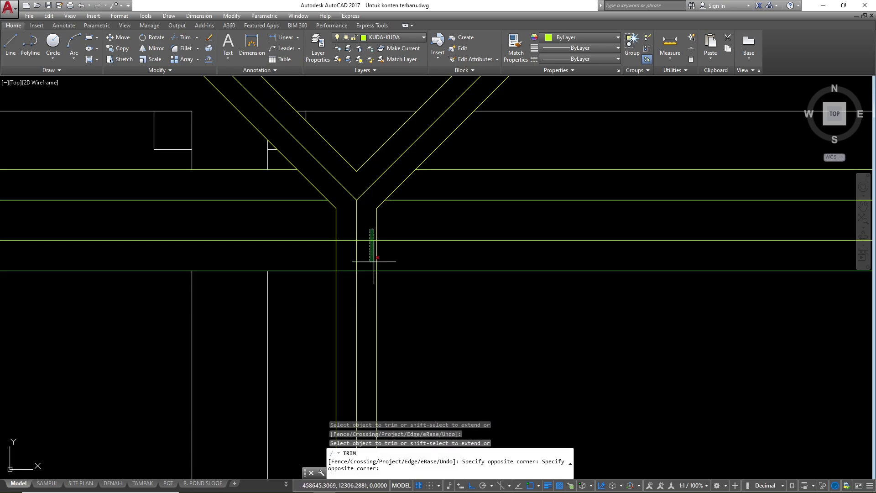
pyautogui.click(375, 279)
pyautogui.click(350, 231)
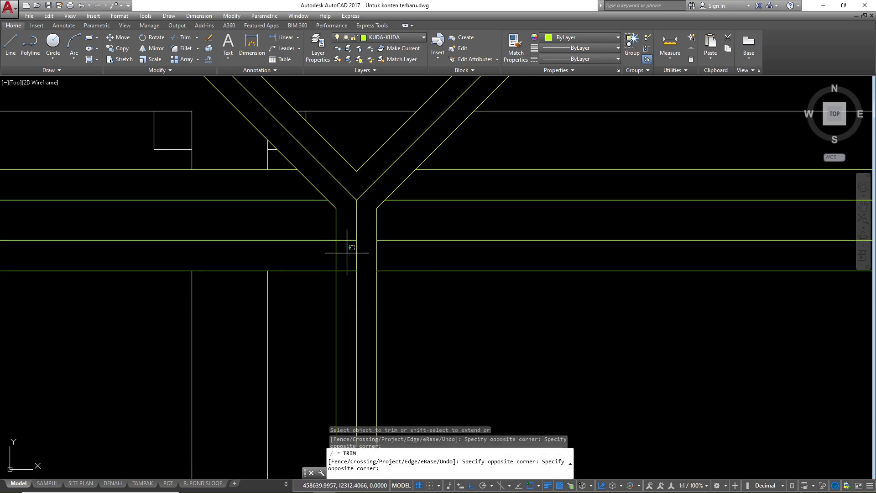
pyautogui.click(344, 287)
pyautogui.click(358, 227)
pyautogui.scroll(-5, 360, 228)
pyautogui.press('Escape')
pyautogui.scroll(-3, 265, 251)
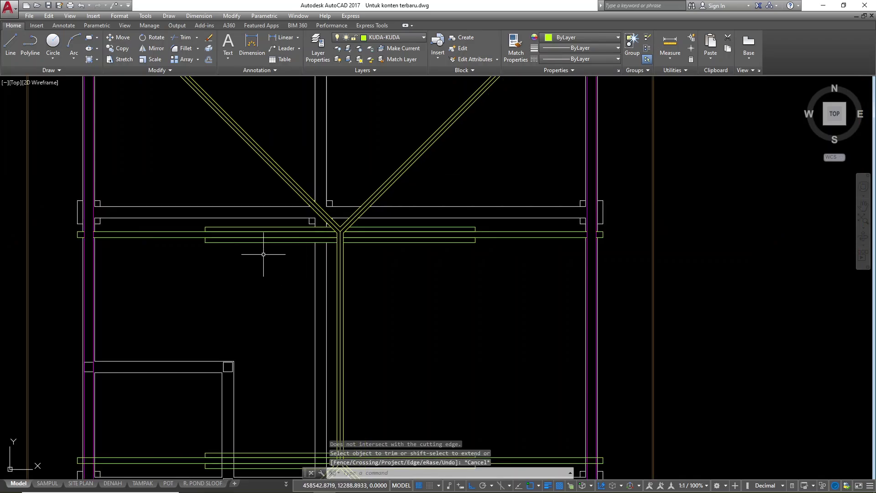
# - Trim the lower truss's tie beam bottom edge where it passes through the lower ridge and hip junction
pyautogui.scroll(3, 307, 240)
pyautogui.scroll(-5, 314, 245)
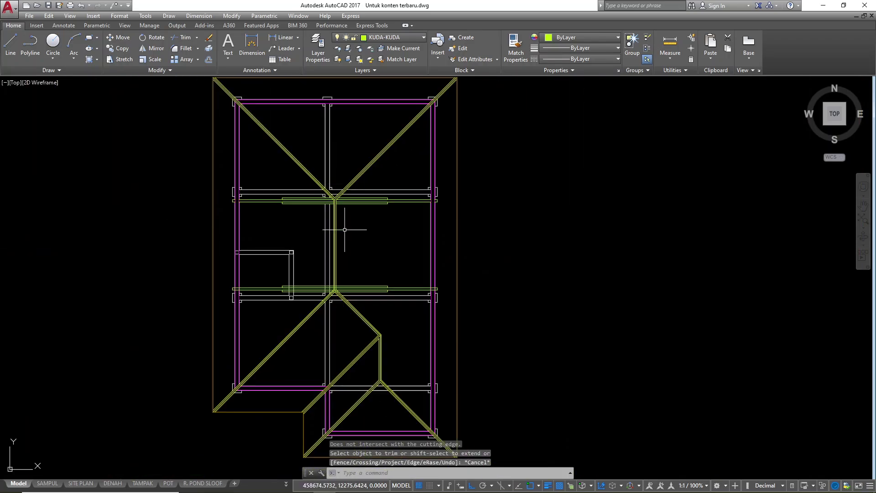
pyautogui.write('tr')
pyautogui.press('Return')
pyautogui.press('Return')
pyautogui.scroll(5, 335, 295)
pyautogui.scroll(6, 335, 295)
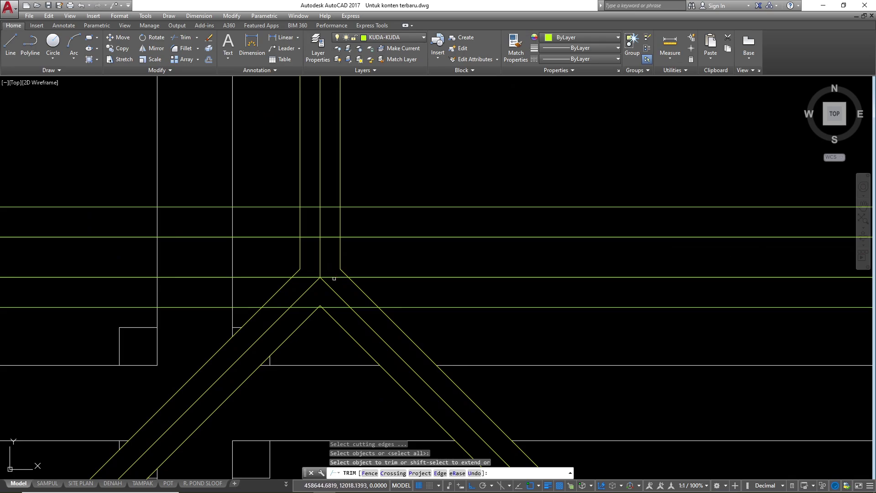
pyautogui.click(319, 273)
pyautogui.click(306, 270)
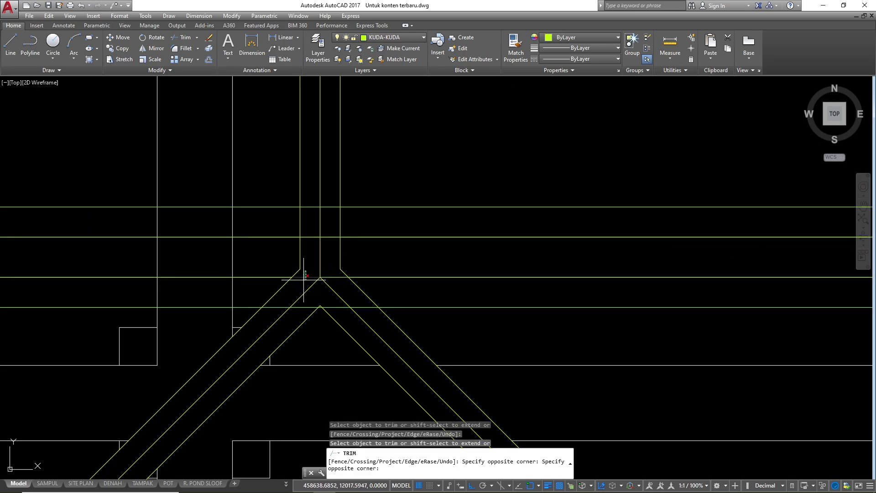
# - Trim the horizontal truss lines where they cross the vertical ridge beam just above the southern ridge junction
pyautogui.click(304, 282)
pyautogui.click(313, 256)
pyautogui.click(315, 190)
pyautogui.click(327, 195)
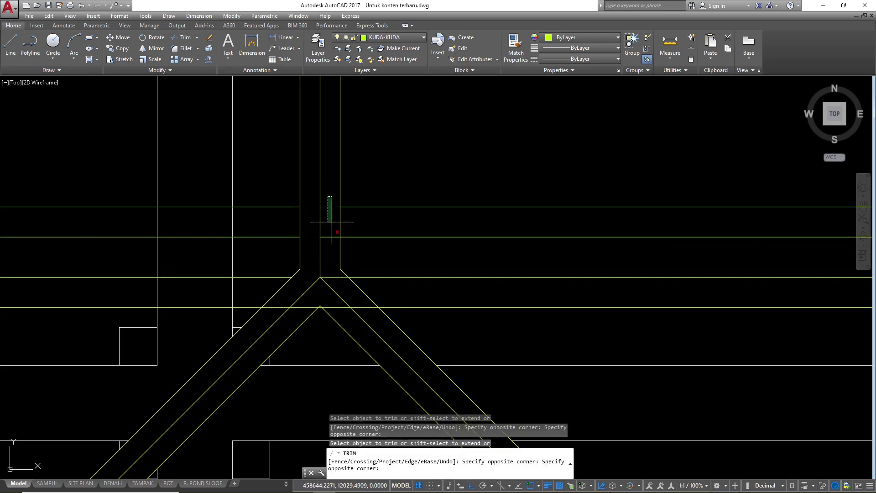
pyautogui.click(334, 251)
# - Trim the lowest truss line between the diagonal rafters at the southern ridge junction and erase the leftover piece
pyautogui.scroll(2, 334, 277)
pyautogui.scroll(-2, 328, 264)
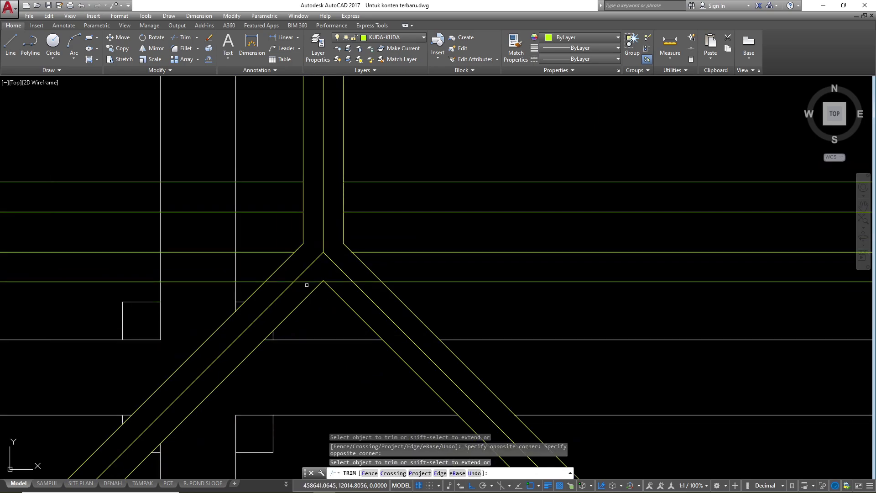
pyautogui.click(282, 281)
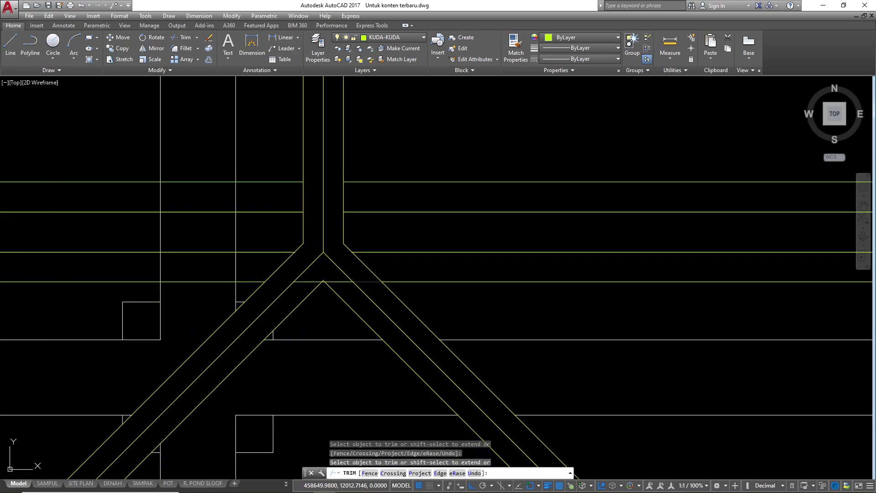
pyautogui.press('Escape')
pyautogui.click(340, 282)
pyautogui.write('e')
pyautogui.press('Return')
pyautogui.press('Escape')
pyautogui.press('Escape')
pyautogui.scroll(-4, 392, 219)
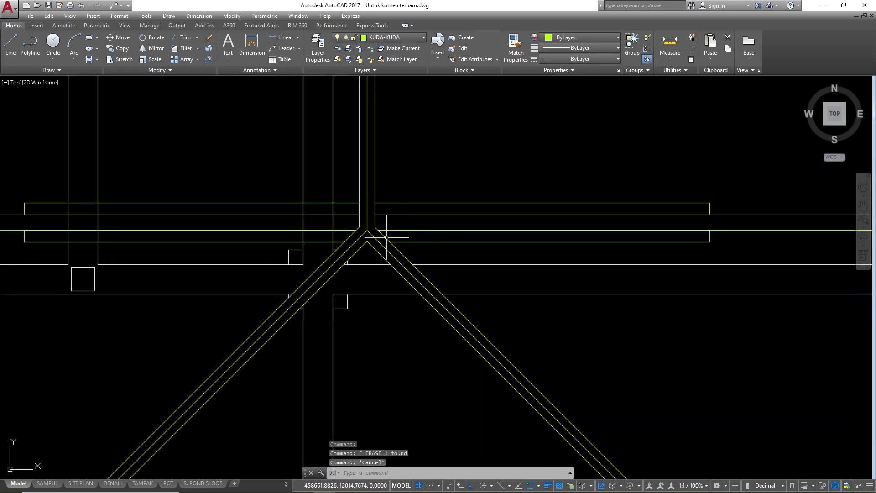
# - Trim the two vertical wall lines where they cross the horizontal truss bands just west of the southern ridge junction
pyautogui.write('tr')
pyautogui.press('Return')
pyautogui.press('Return')
pyautogui.scroll(6, 327, 210)
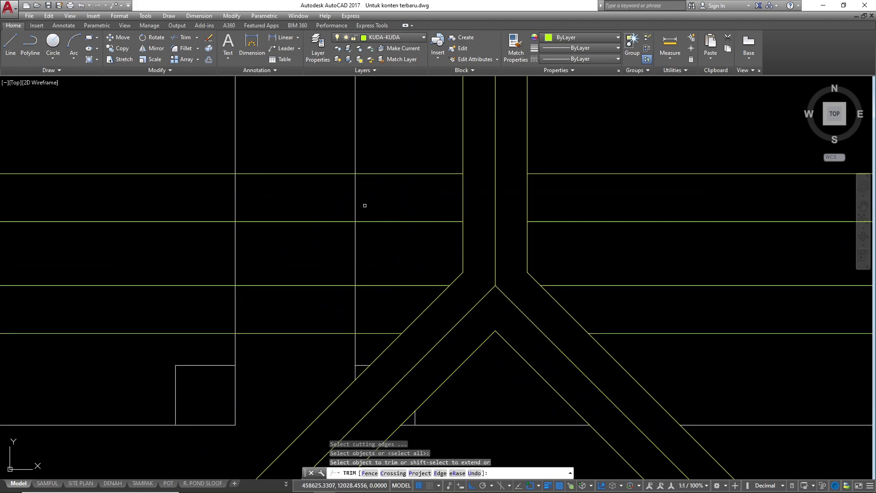
pyautogui.click(364, 203)
pyautogui.click(205, 191)
pyautogui.click(402, 259)
pyautogui.click(231, 241)
pyautogui.scroll(-2, 357, 164)
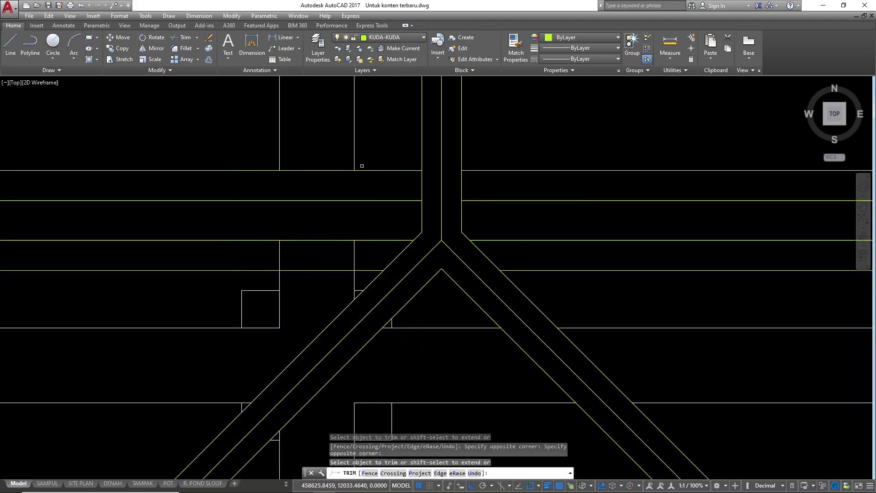
pyautogui.scroll(2, 365, 251)
pyautogui.click(375, 260)
pyautogui.click(207, 258)
pyautogui.scroll(-3, 208, 232)
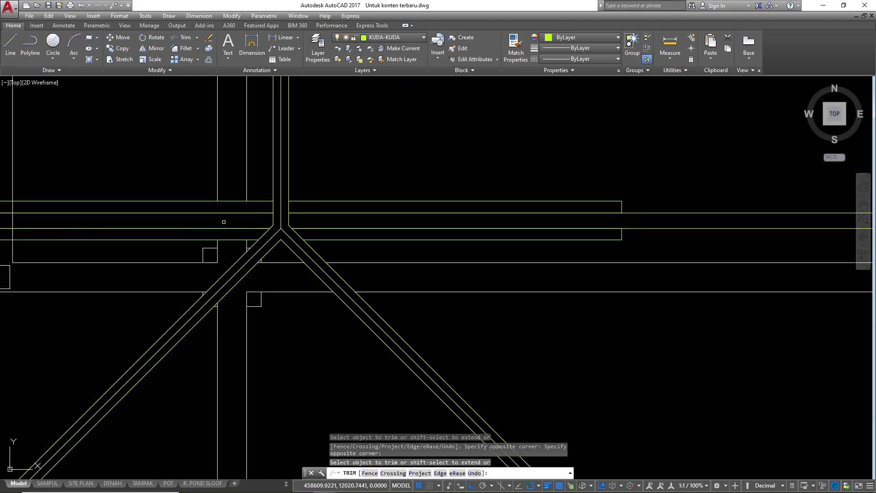
# - Trim the southern truss lines inside the magenta beam at the east wall, along with the wall lines crossing the truss
pyautogui.scroll(-1, 285, 204)
pyautogui.scroll(8, 678, 214)
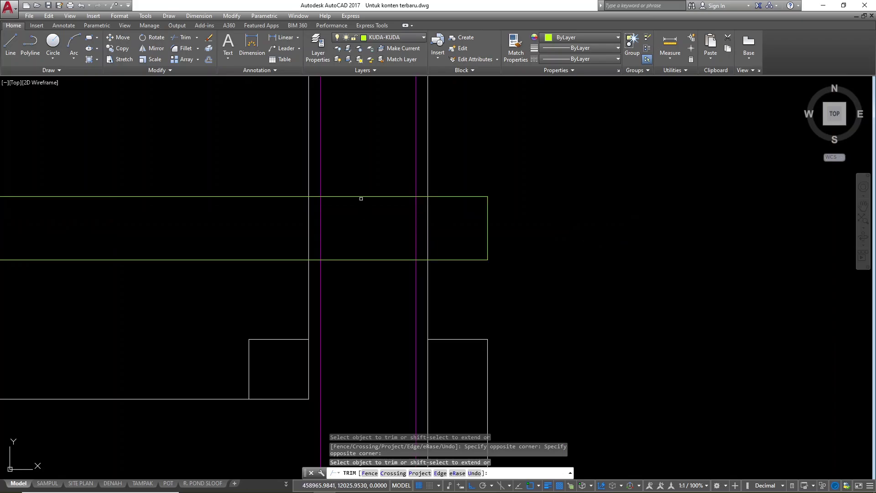
pyautogui.click(377, 163)
pyautogui.click(329, 278)
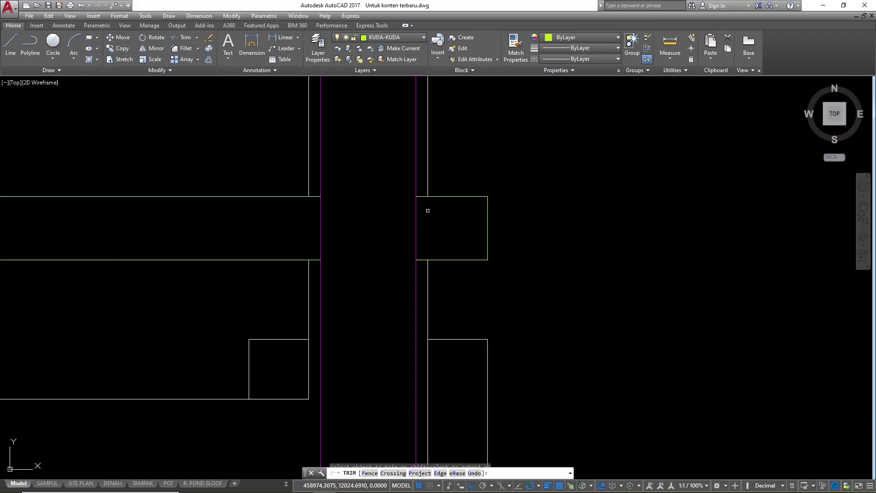
# - Trim the southern truss lines inside the magenta beam at the west wall, along with the wall lines crossing the truss
pyautogui.scroll(-8, 602, 226)
pyautogui.scroll(-5, 636, 223)
pyautogui.scroll(12, 297, 234)
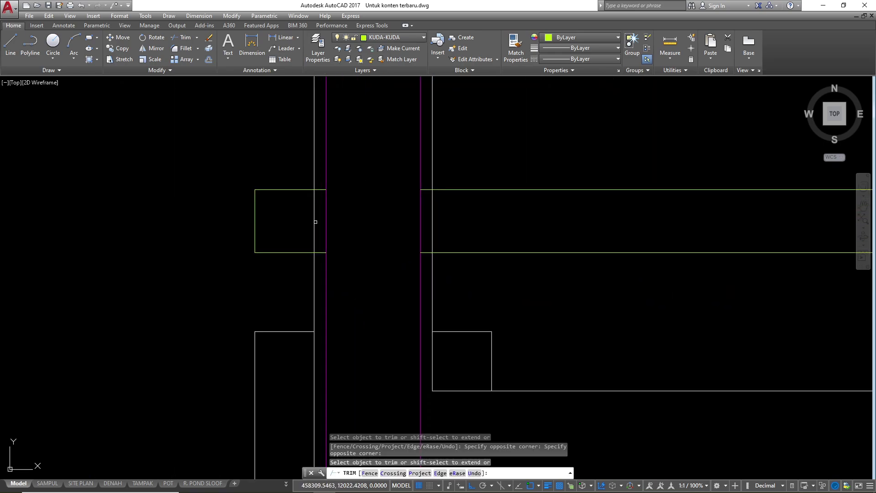
pyautogui.scroll(-6, 228, 242)
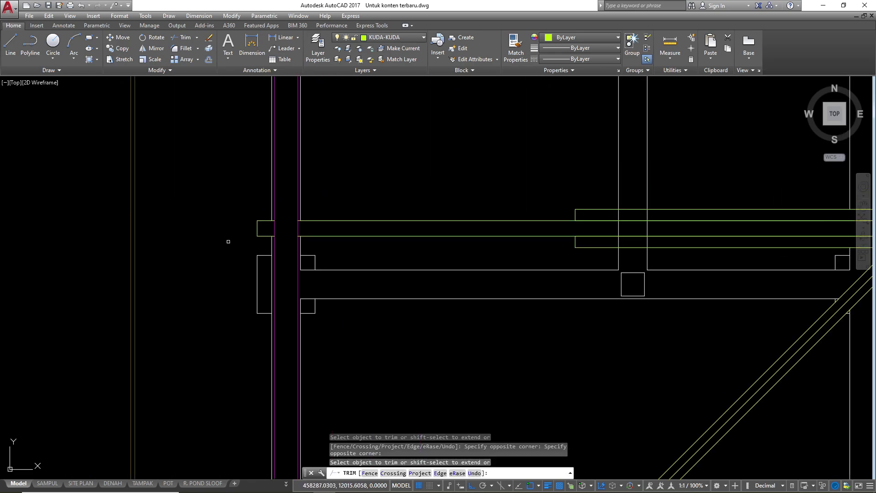
# - Trim the inner wall's two vertical lines across all bands of the southern truss, above the small square column
pyautogui.scroll(-4, 228, 241)
pyautogui.scroll(8, 386, 240)
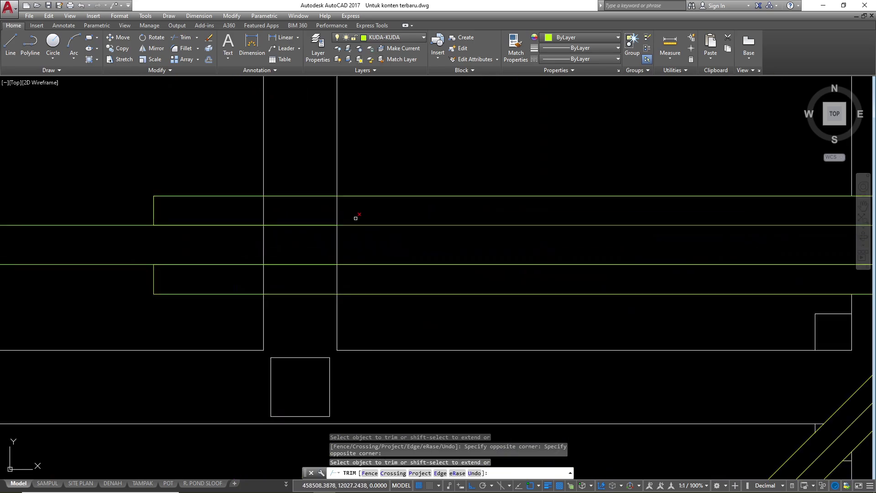
pyautogui.click(352, 210)
pyautogui.click(252, 207)
pyautogui.click(418, 252)
pyautogui.click(238, 240)
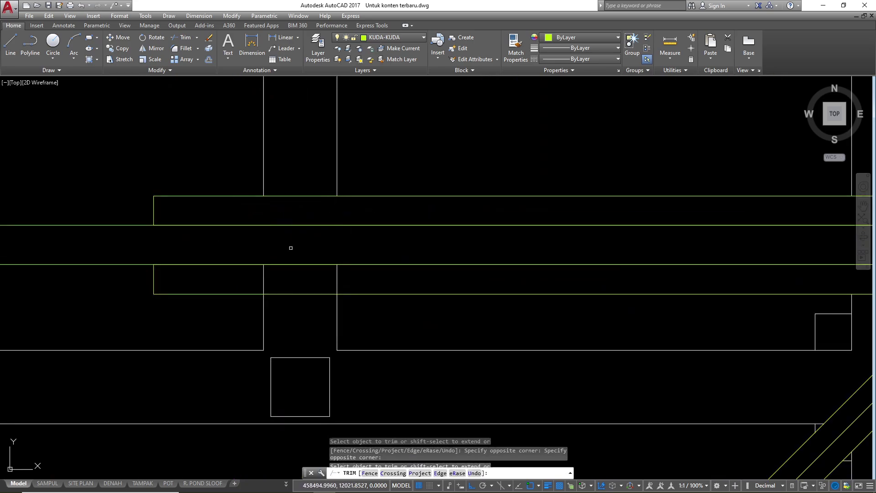
pyautogui.click(375, 281)
pyautogui.click(235, 276)
pyautogui.scroll(-9, 198, 241)
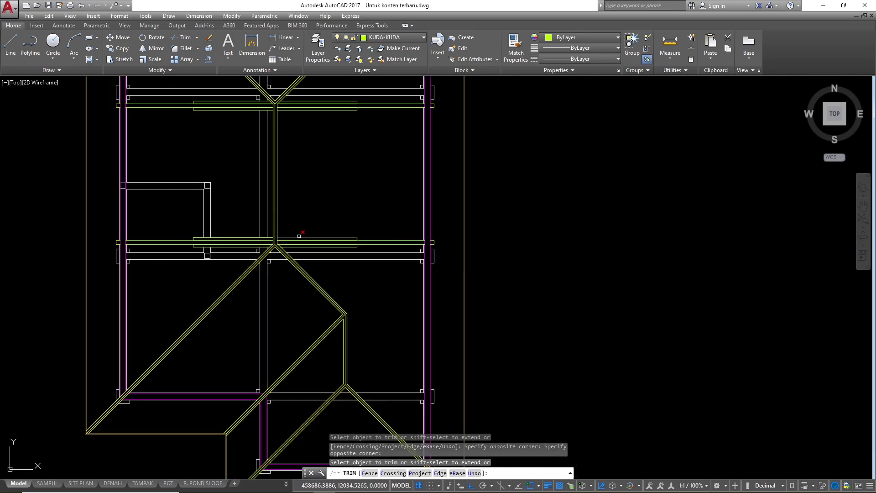
pyautogui.scroll(4, 304, 238)
pyautogui.press('Escape')
pyautogui.scroll(-6, 380, 279)
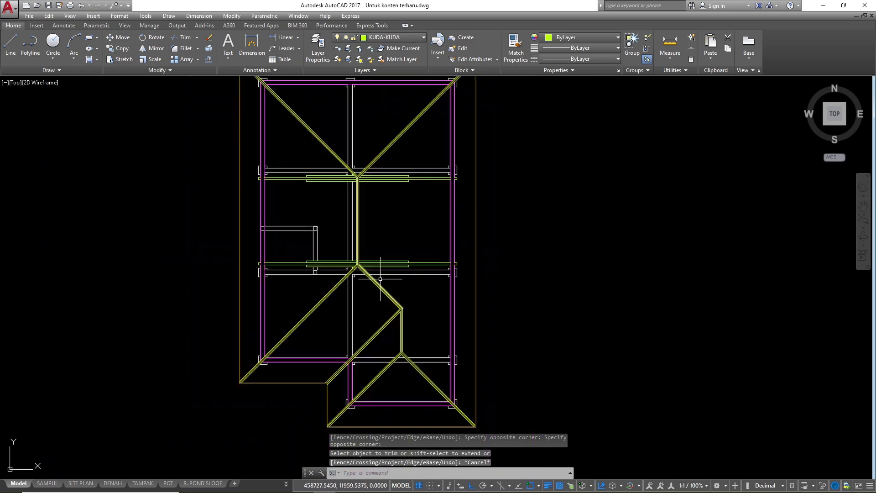
# - Draw a rectangle 8 long and 200 wide in the empty area west of the roof plan
pyautogui.scroll(-3, 380, 279)
pyautogui.scroll(4, 503, 278)
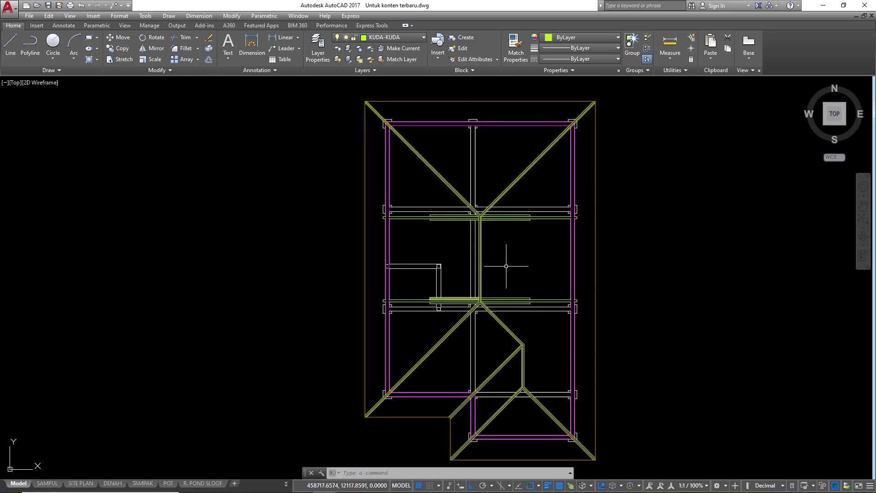
pyautogui.scroll(2, 402, 418)
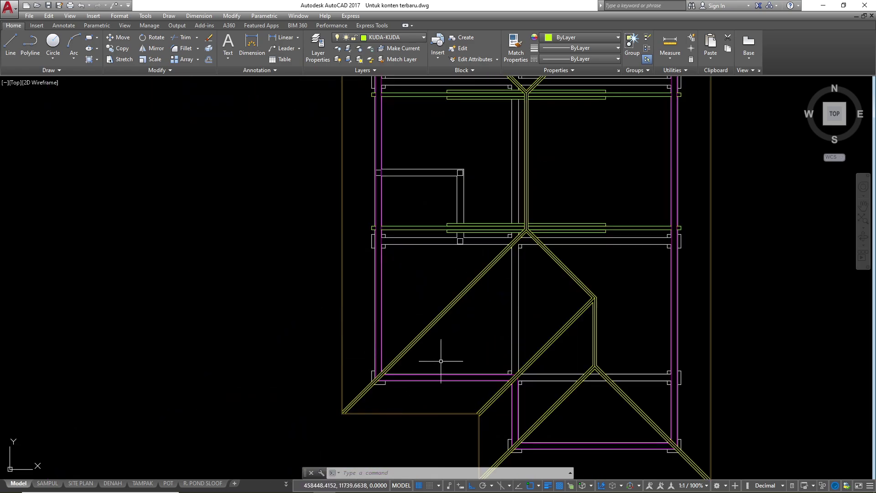
pyautogui.scroll(-4, 677, 253)
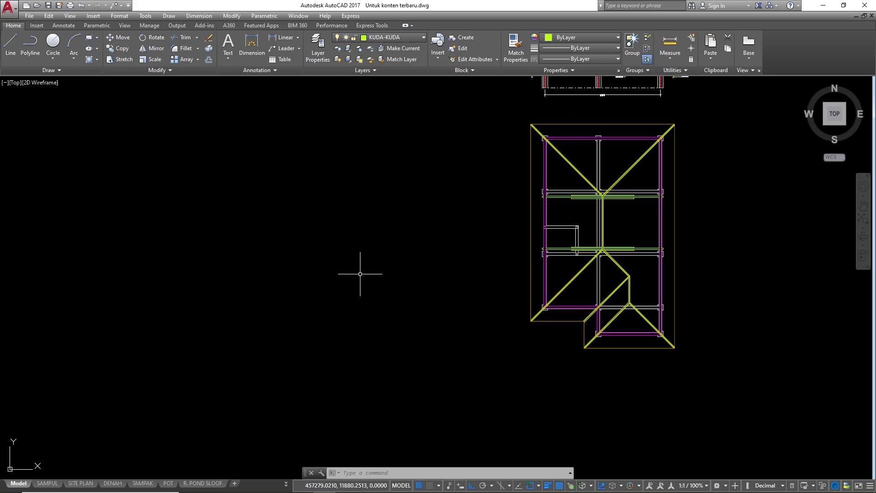
pyautogui.write('rec')
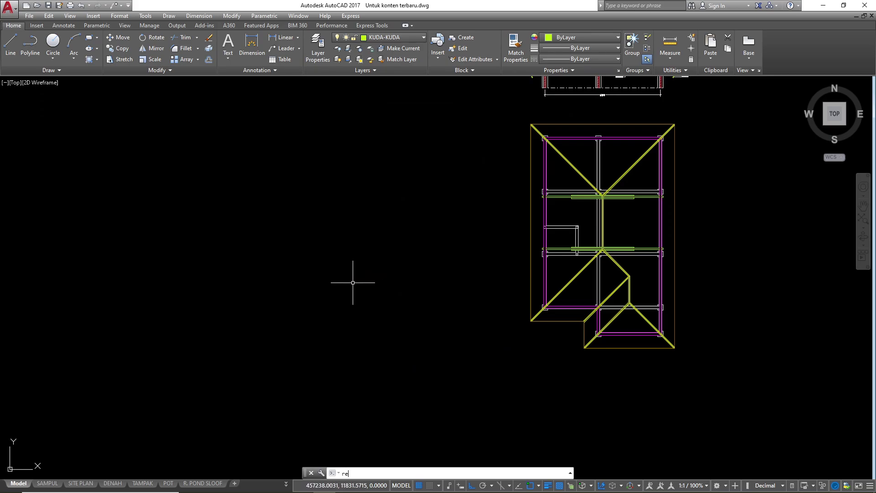
pyautogui.press('Return')
pyautogui.scroll(2, 353, 282)
pyautogui.click(224, 230)
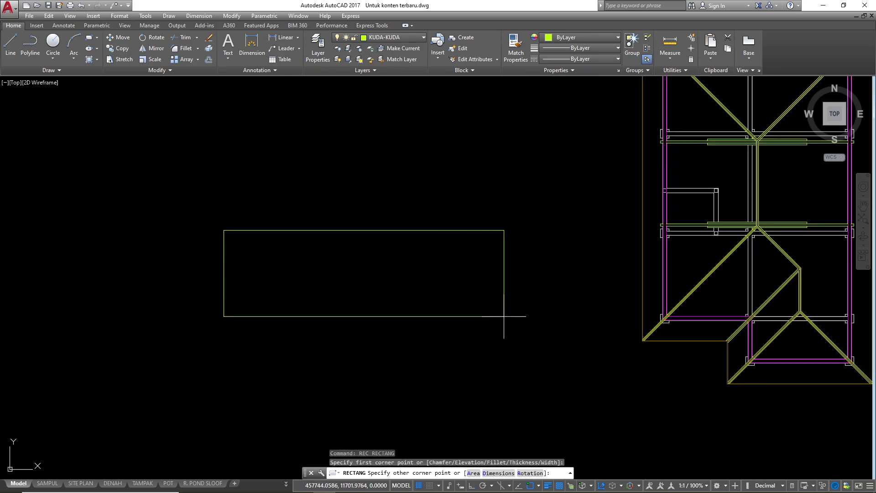
pyautogui.write('d')
pyautogui.press('Return')
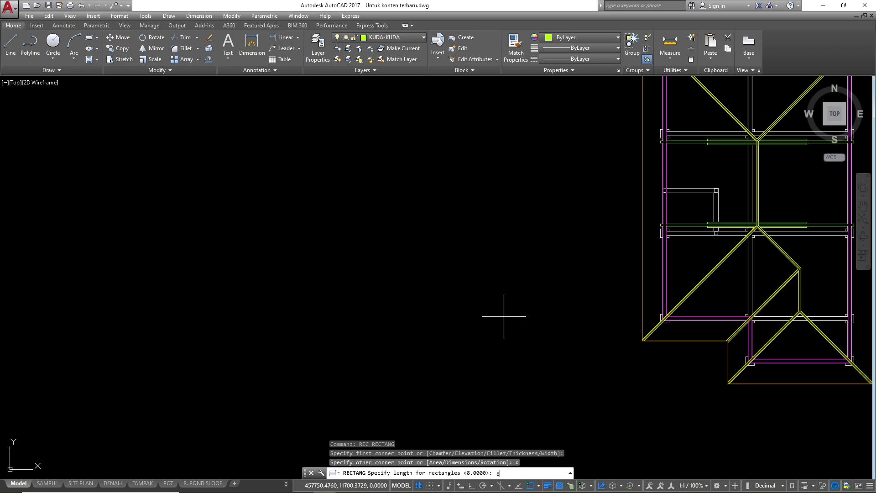
pyautogui.write('8')
pyautogui.press('Return')
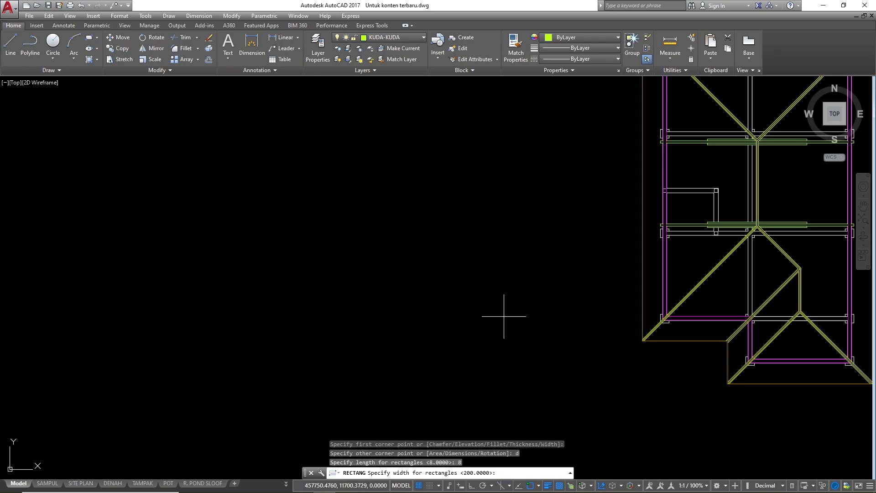
pyautogui.press('Return')
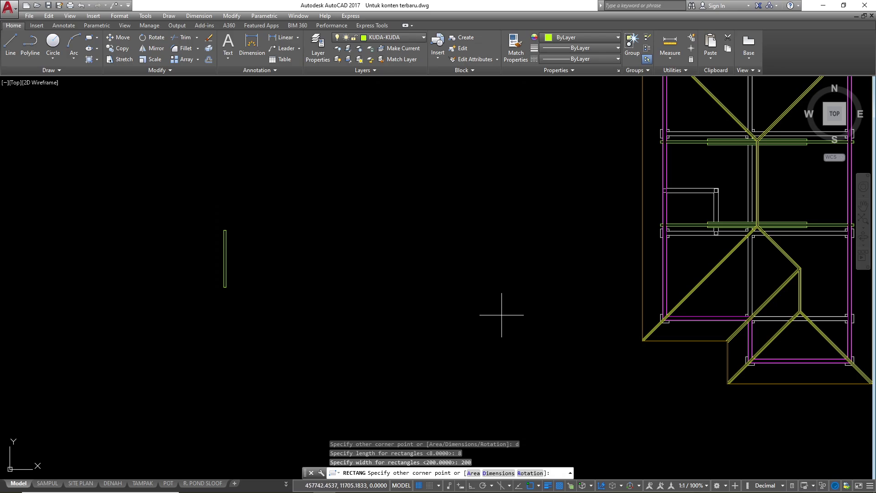
pyautogui.click(501, 315)
pyautogui.scroll(3, 217, 242)
pyautogui.scroll(-2, 475, 172)
pyautogui.scroll(1, 367, 200)
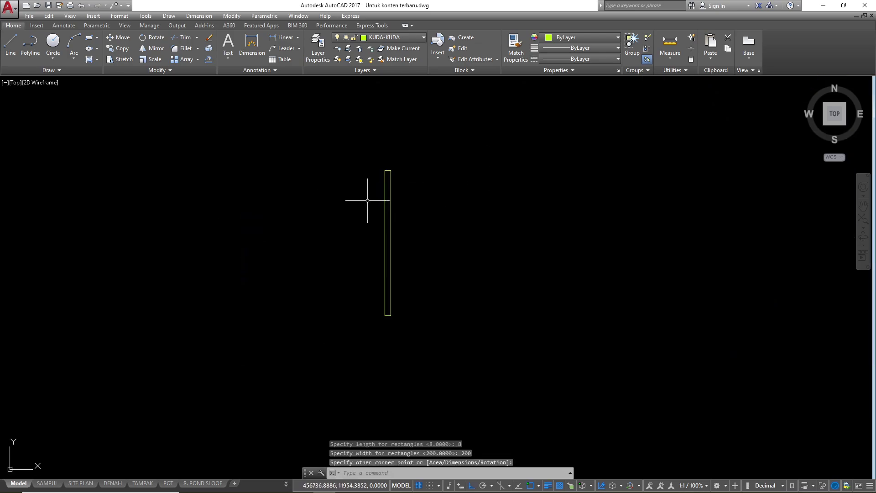
# - Rotate the 8 by 200 rectangle by 45 degrees
pyautogui.click(470, 260)
pyautogui.click(280, 205)
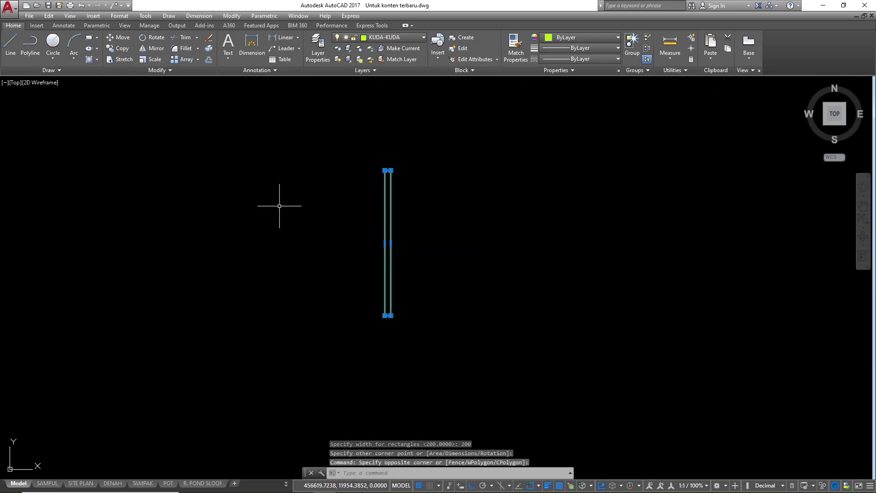
pyautogui.write('r')
pyautogui.press('Return')
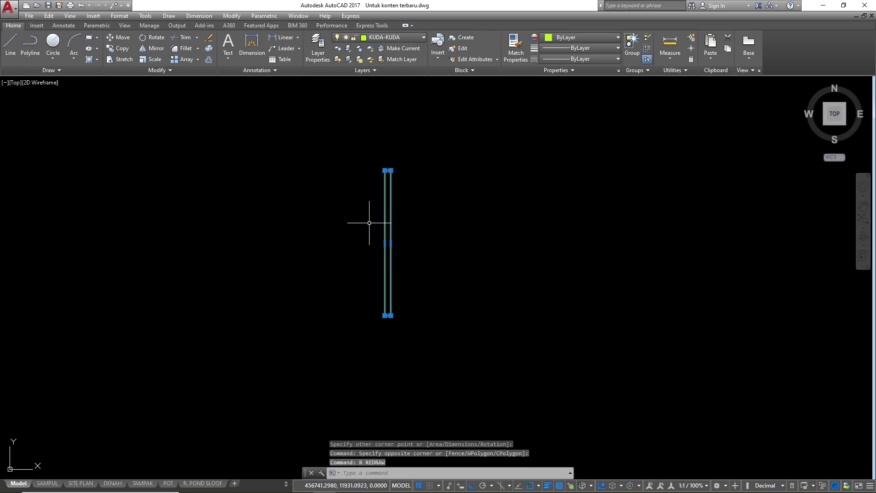
pyautogui.click(420, 199)
pyautogui.click(432, 278)
pyautogui.write('ro')
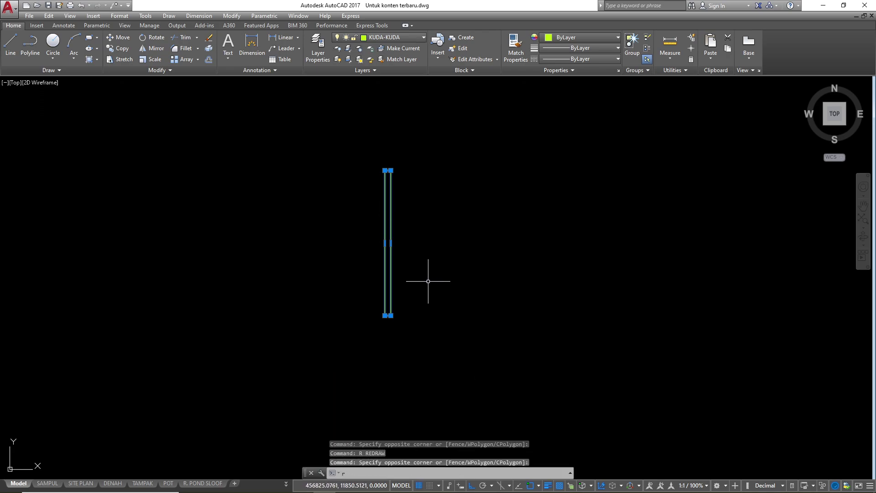
pyautogui.press('Return')
pyautogui.click(423, 223)
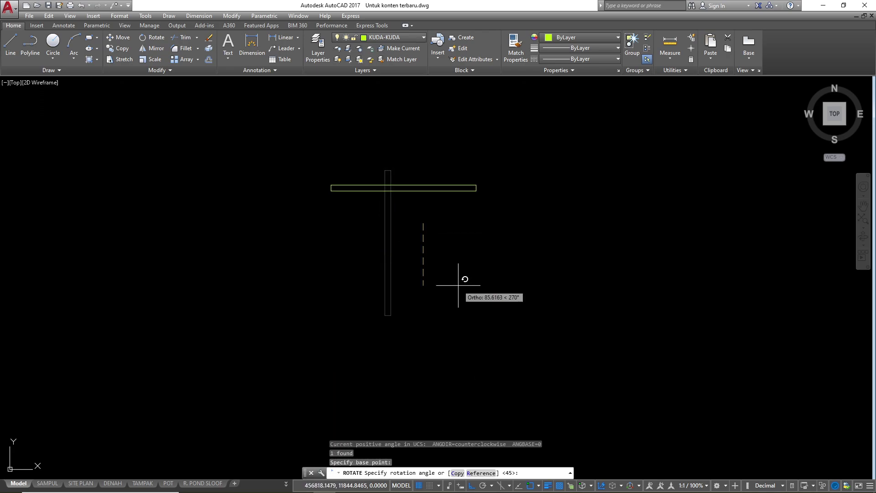
pyautogui.write('<45')
pyautogui.press('Return')
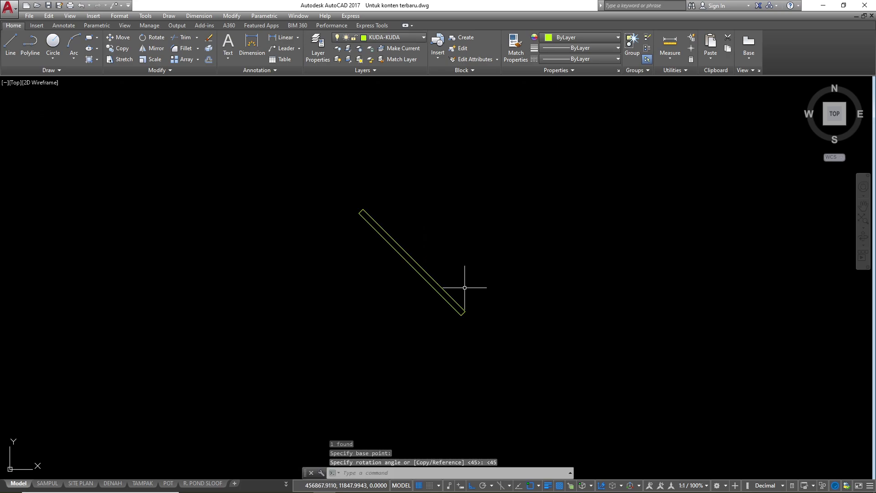
pyautogui.click(485, 300)
pyautogui.click(440, 246)
pyautogui.press('Escape')
pyautogui.press('Escape')
pyautogui.scroll(-2, 384, 233)
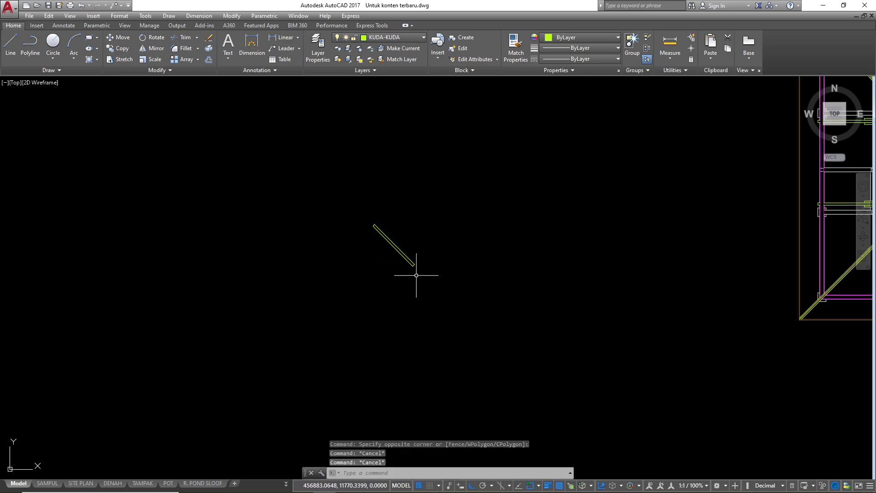
# - Move the rotated rectangle by the midpoint of its long edge onto the hip rafter at the building's southwest corner column
pyautogui.press('Escape')
pyautogui.click(454, 319)
pyautogui.click(354, 203)
pyautogui.scroll(2, 431, 264)
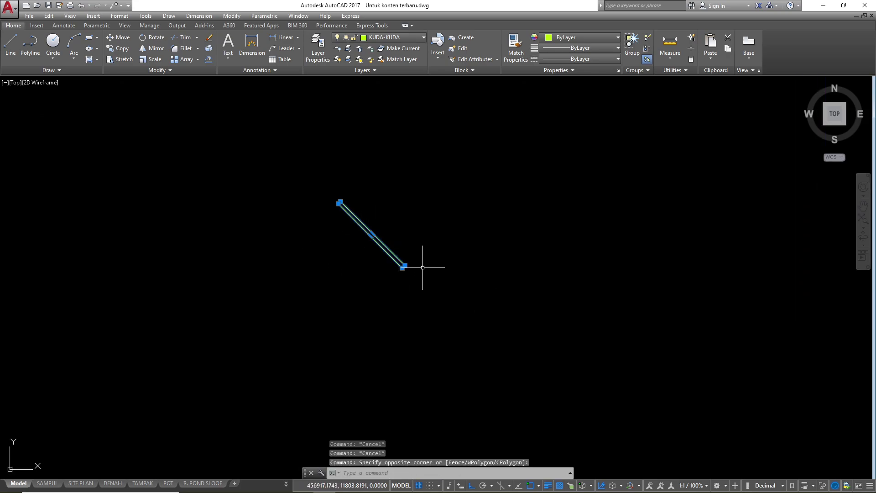
pyautogui.write('m')
pyautogui.press('Return')
pyautogui.scroll(2, 374, 242)
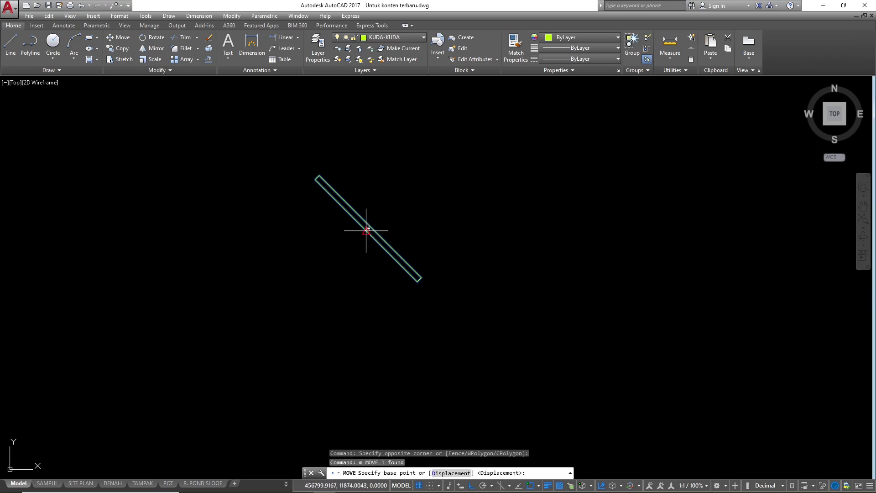
pyautogui.click(371, 226)
pyautogui.scroll(-3, 370, 226)
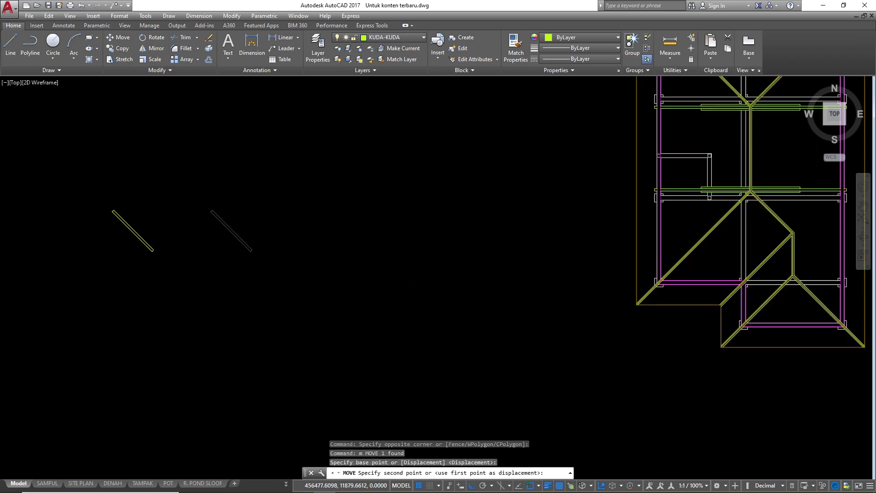
pyautogui.scroll(4, 465, 269)
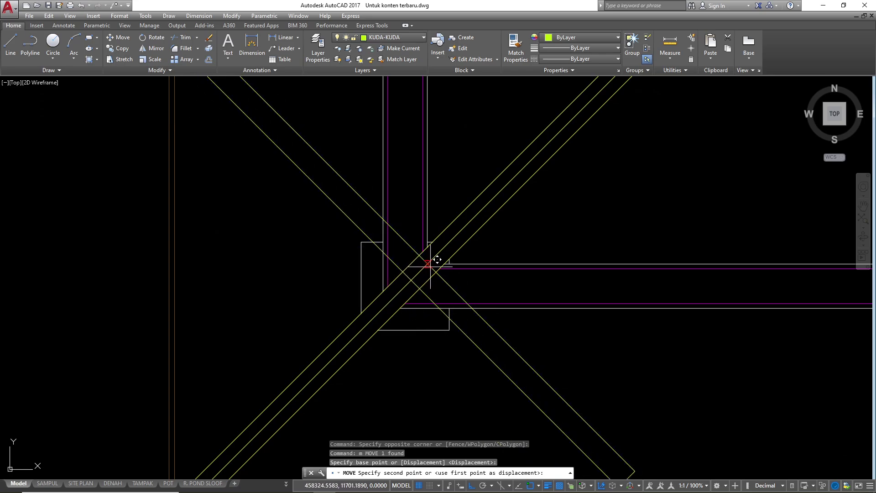
pyautogui.click(433, 258)
# - Move the rotated rectangle northeast along the hip rafter at a 45-degree angle, away from the southwest corner column
pyautogui.scroll(-3, 310, 312)
pyautogui.click(300, 276)
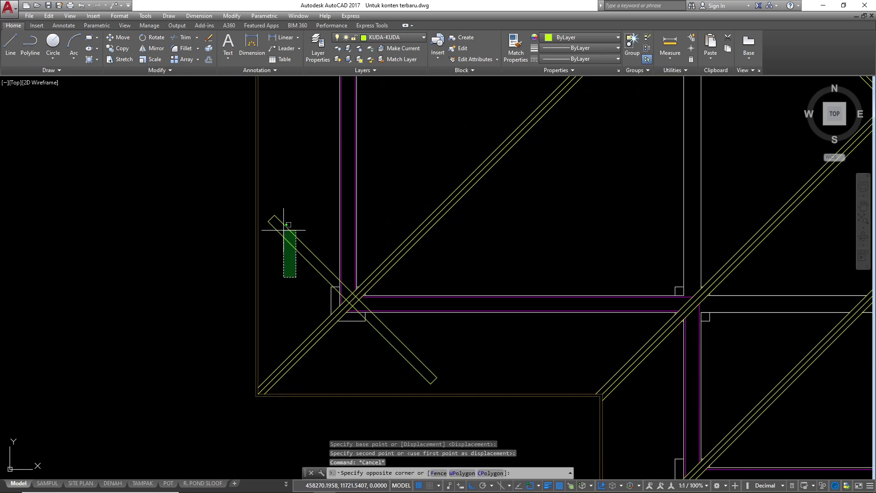
pyautogui.click(281, 226)
pyautogui.write('m')
pyautogui.press('Return')
pyautogui.click(418, 272)
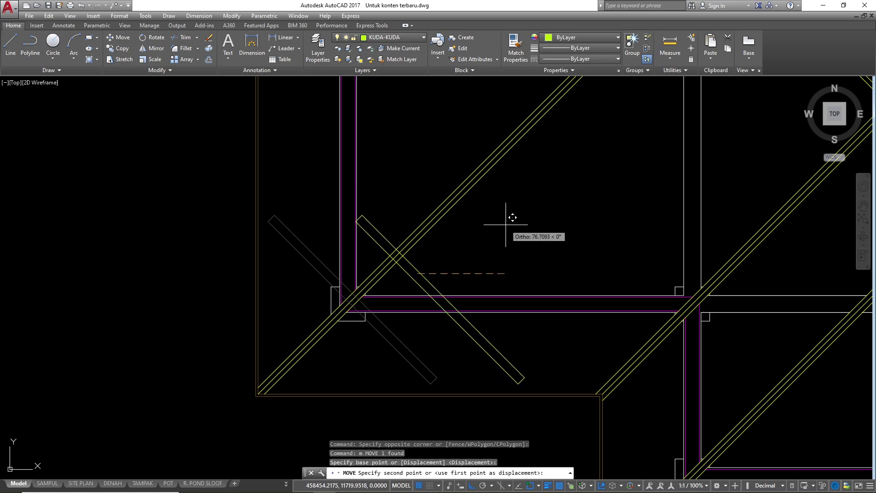
pyautogui.write('<45')
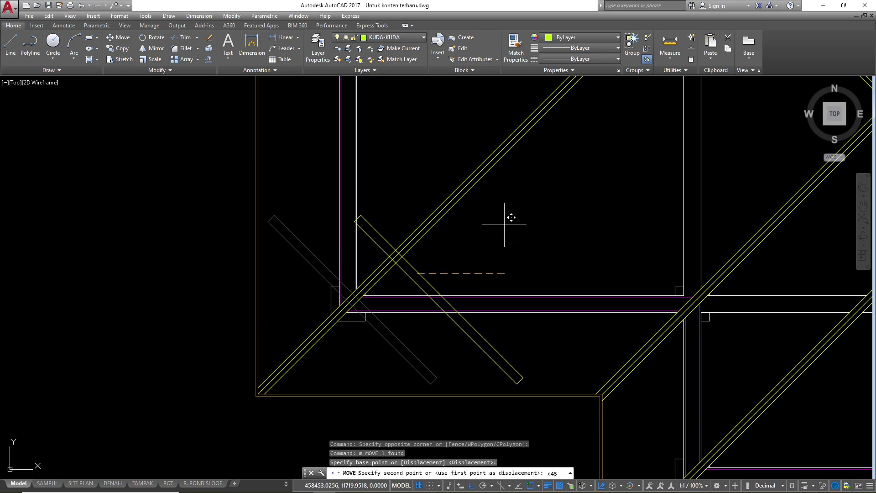
pyautogui.press('Return')
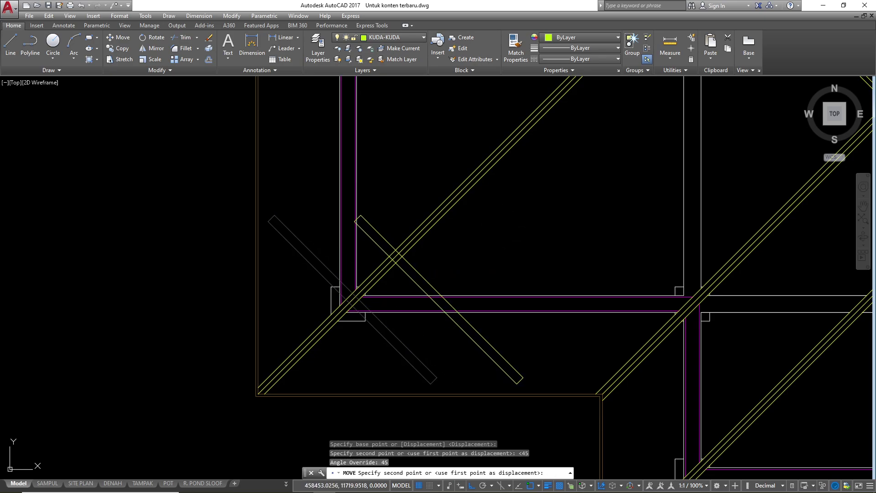
pyautogui.click(501, 224)
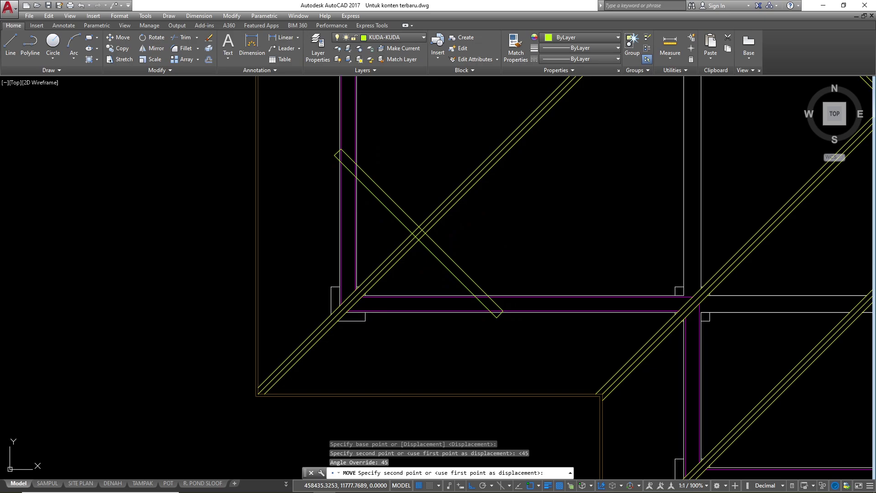
pyautogui.press('Escape')
pyautogui.press('Escape')
pyautogui.press('Escape')
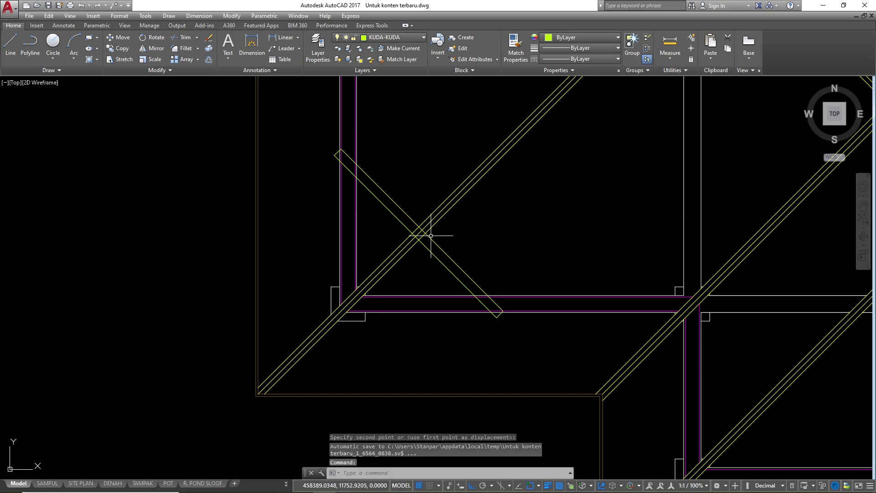
# - Offset the two outer lines of the southwest hip rafter outward by 6, one on each side
pyautogui.scroll(-2, 290, 215)
pyautogui.scroll(2, 396, 227)
pyautogui.scroll(1, 379, 226)
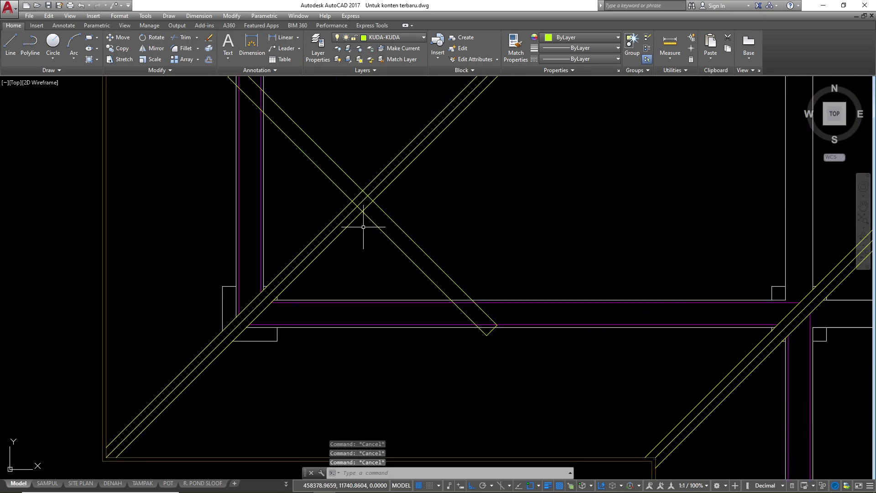
pyautogui.scroll(1, 352, 233)
pyautogui.click(352, 233)
pyautogui.click(348, 227)
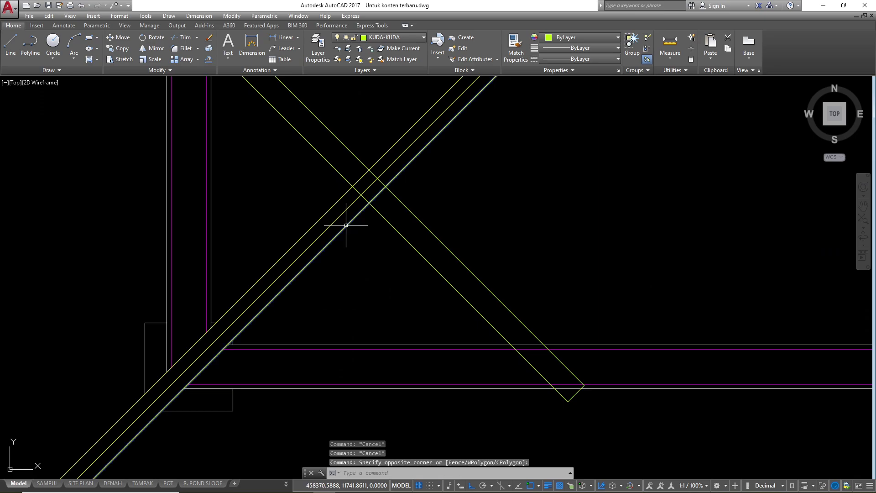
pyautogui.write('o')
pyautogui.press('Return')
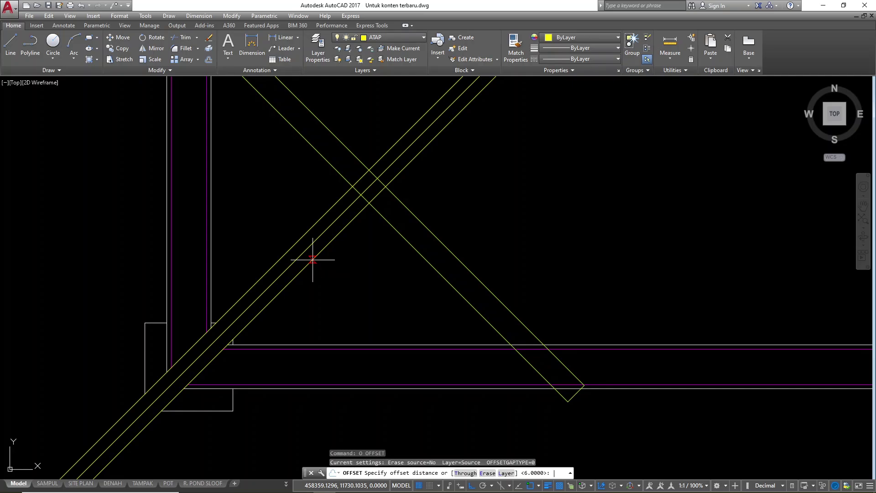
pyautogui.write('6')
pyautogui.press('Return')
pyautogui.click(361, 289)
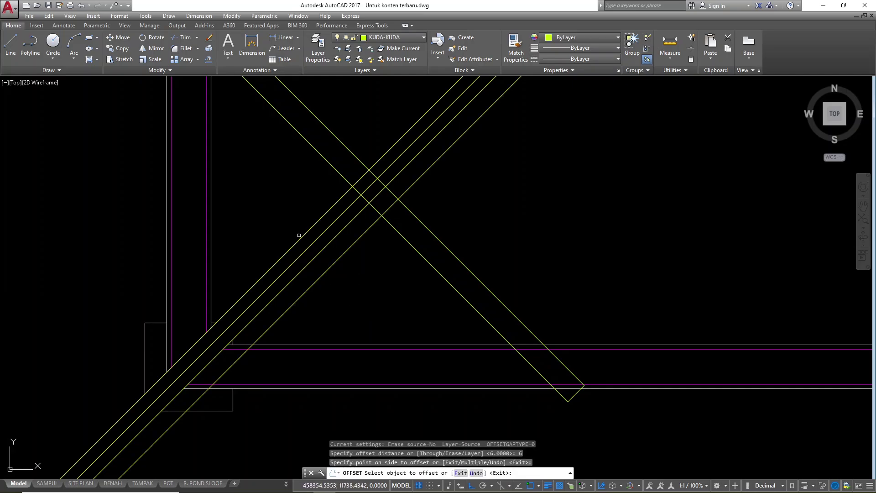
pyautogui.click(299, 235)
pyautogui.click(254, 197)
pyautogui.scroll(-3, 261, 245)
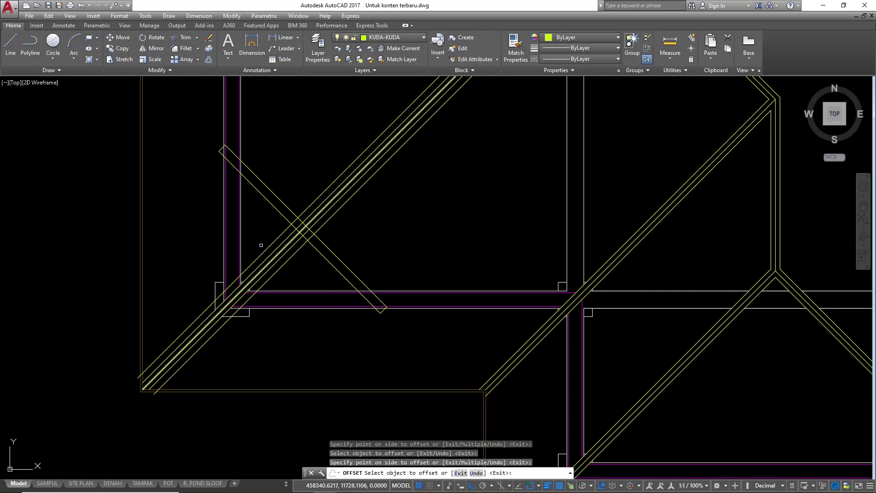
pyautogui.scroll(1, 287, 211)
pyautogui.press('Escape')
pyautogui.press('Escape')
pyautogui.press('Escape')
# - Draw a line between the two offset lines where they meet the southwest corner column's outer edges
pyautogui.scroll(3, 303, 237)
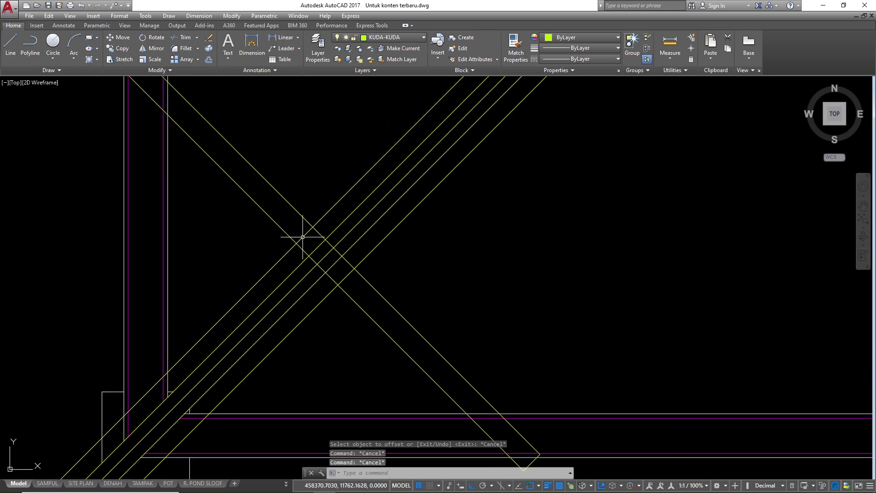
pyautogui.scroll(-3, 386, 219)
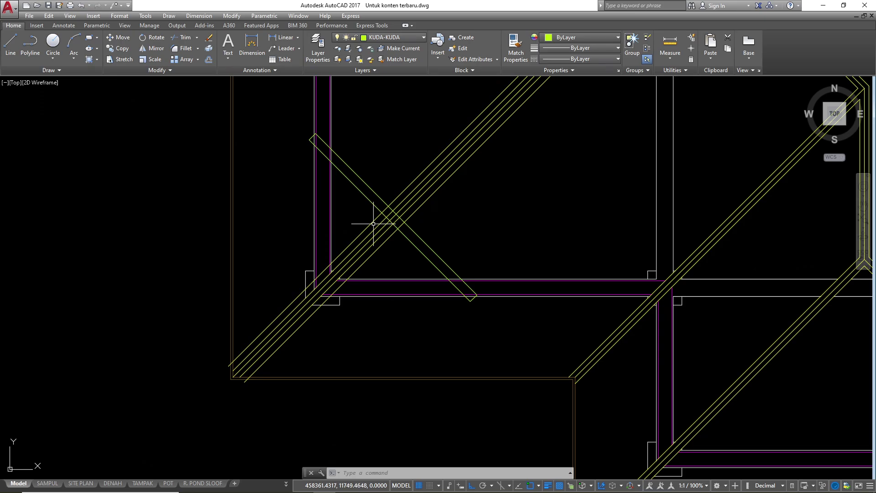
pyautogui.write('l')
pyautogui.press('Return')
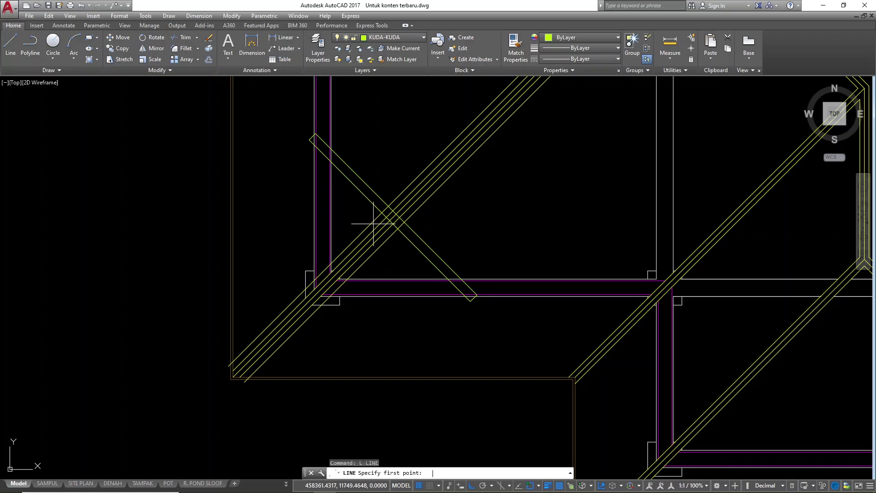
pyautogui.scroll(4, 312, 301)
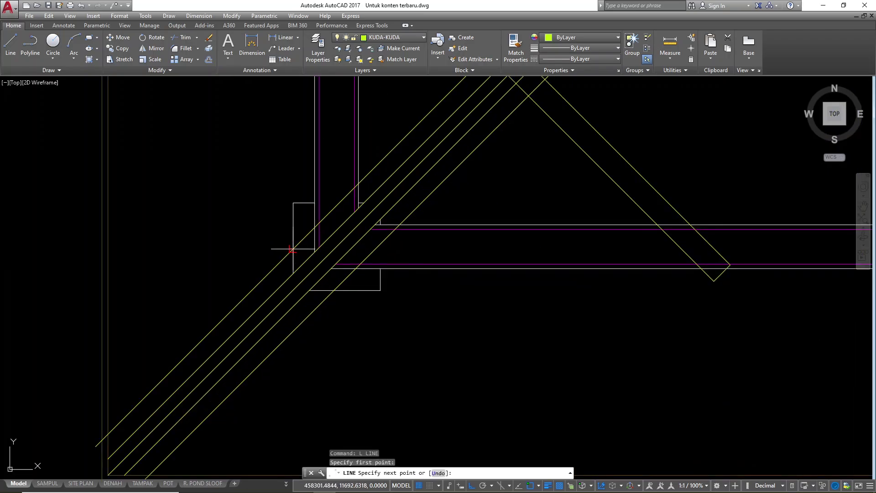
pyautogui.press('Escape')
pyautogui.press('Escape')
pyautogui.press('Escape')
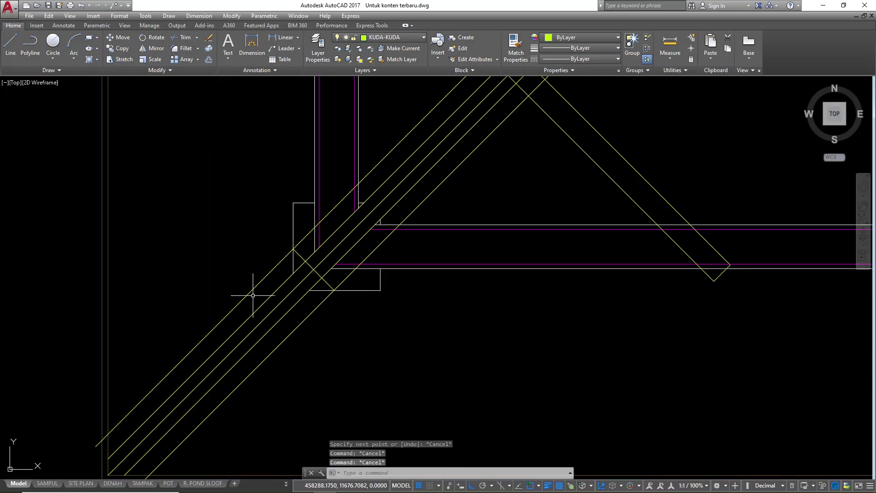
# - Trim the offset lines southwest of the connecting line at the corner column, and the connecting line's portion inside the hip rafter
pyautogui.write('tr')
pyautogui.press('Return')
pyautogui.press('Return')
pyautogui.scroll(4, 284, 264)
pyautogui.click(279, 266)
pyautogui.click(272, 241)
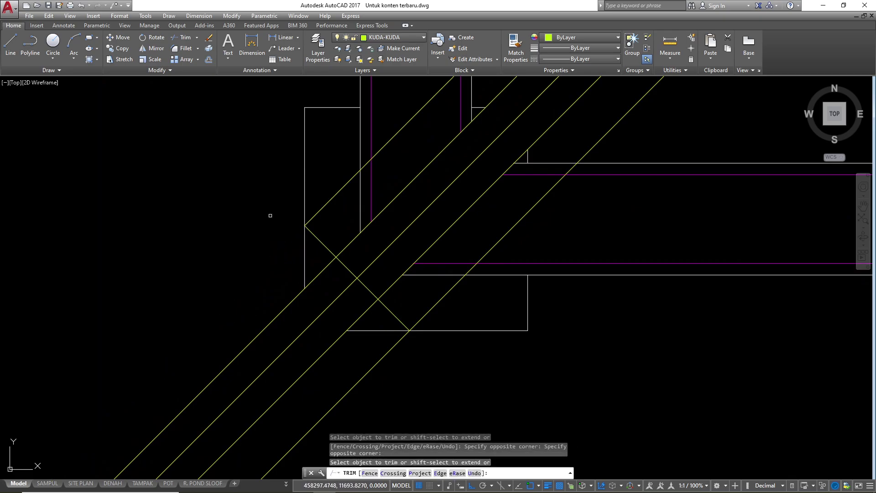
pyautogui.scroll(-2, 266, 230)
pyautogui.scroll(2, 313, 254)
pyautogui.click(320, 258)
pyautogui.click(336, 269)
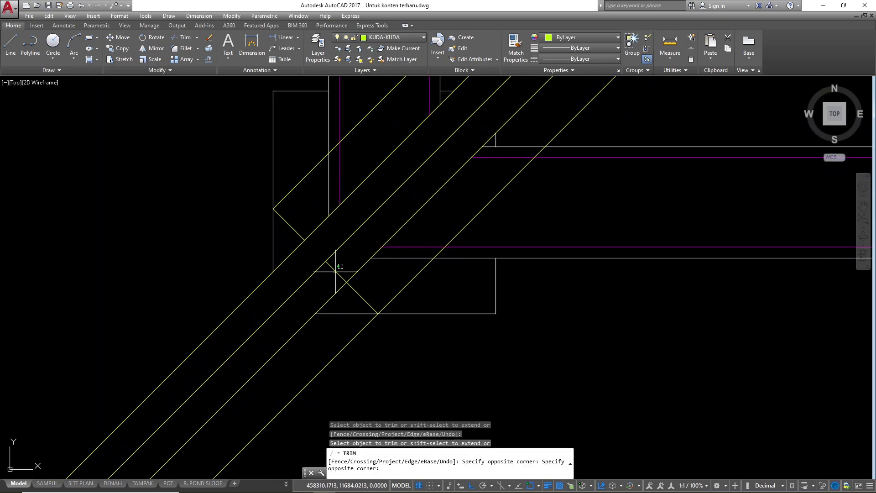
pyautogui.click(346, 286)
pyautogui.click(370, 322)
pyautogui.scroll(-6, 319, 315)
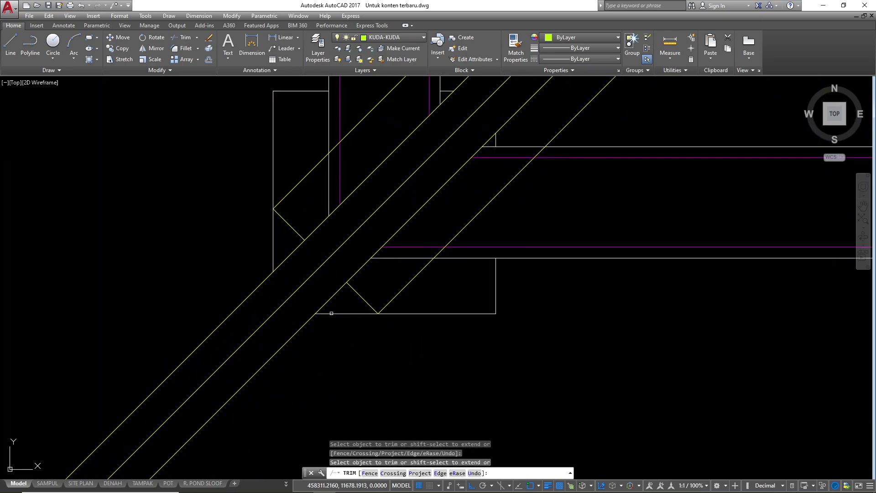
# - Trim both offset lines northeast of the rotated rectangle so they end at its far long edge
pyautogui.scroll(4, 359, 143)
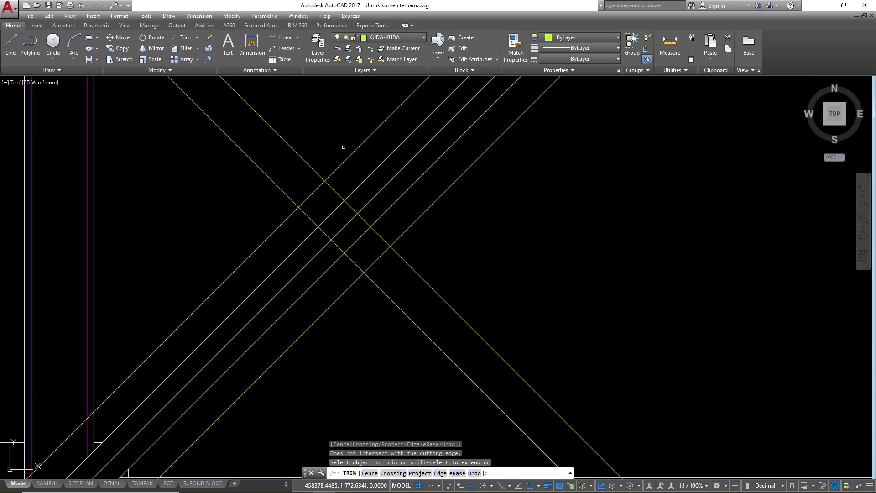
pyautogui.click(341, 175)
pyautogui.click(331, 160)
pyautogui.scroll(-2, 277, 259)
pyautogui.scroll(2, 323, 240)
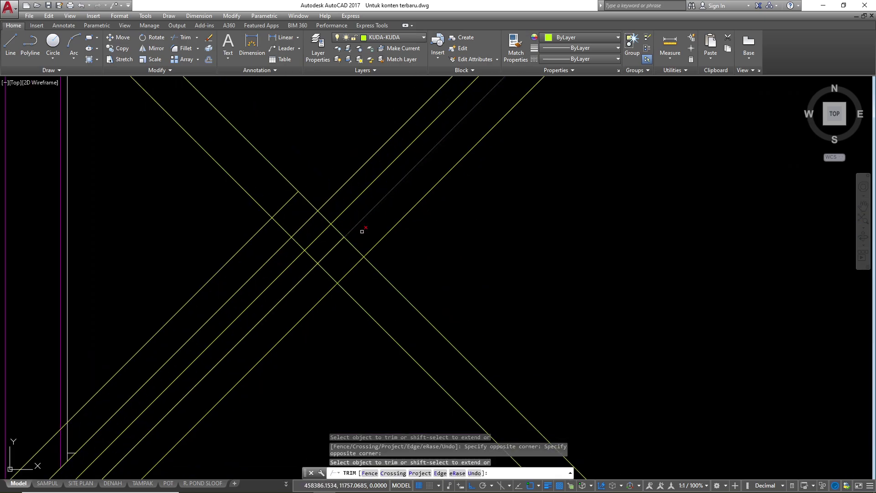
pyautogui.click(388, 242)
pyautogui.click(369, 224)
pyautogui.scroll(2, 291, 215)
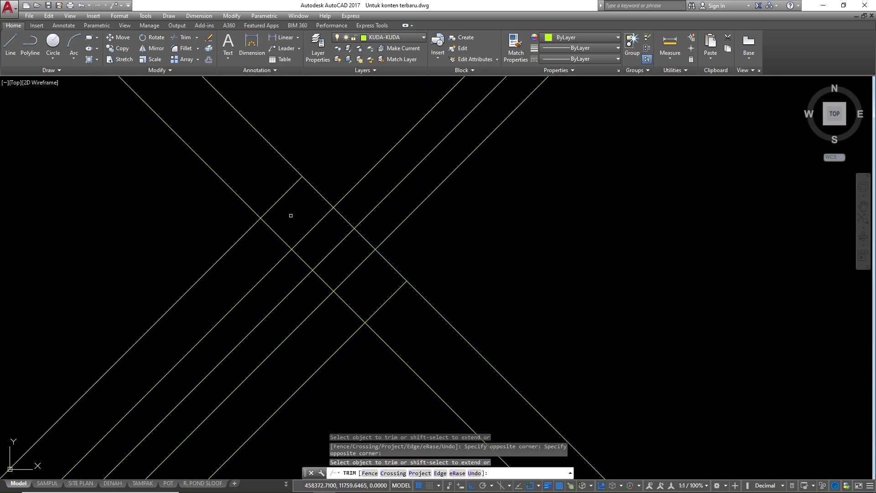
# - Trim the rotated rectangle's long edges where they cross the side bands and the hip rafter
pyautogui.click(286, 217)
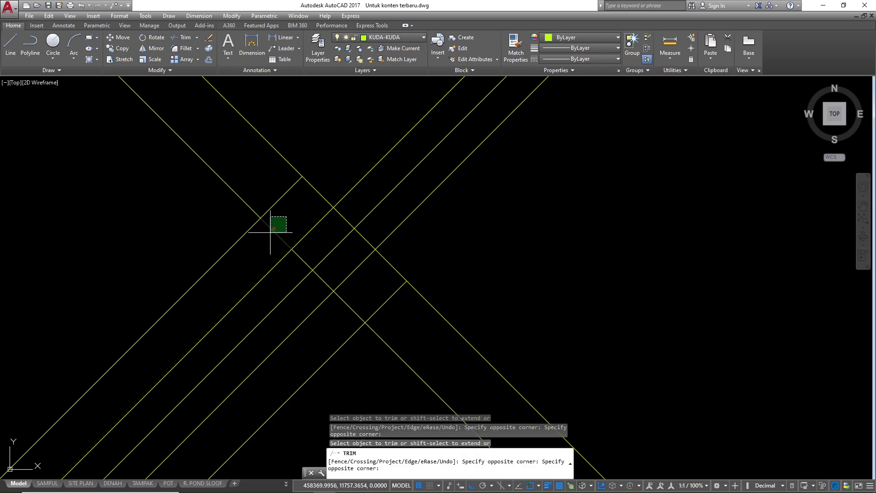
pyautogui.click(268, 231)
pyautogui.click(354, 292)
pyautogui.click(335, 315)
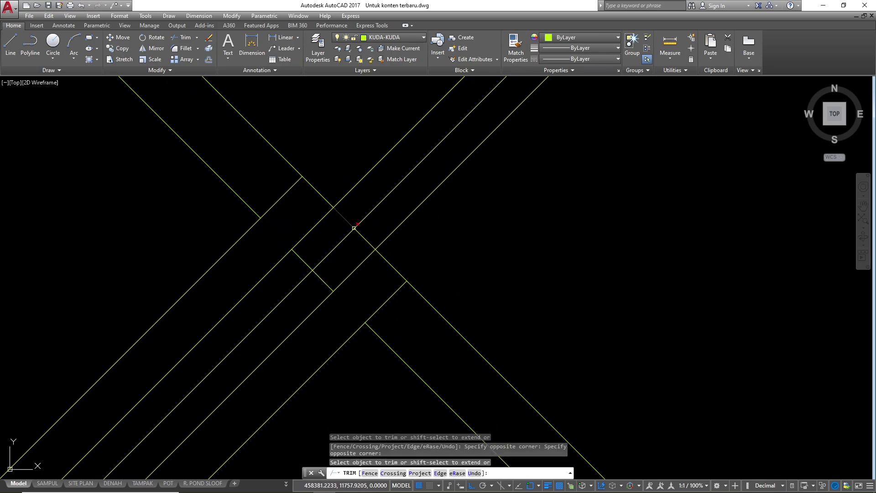
pyautogui.scroll(2, 356, 230)
pyautogui.click(337, 210)
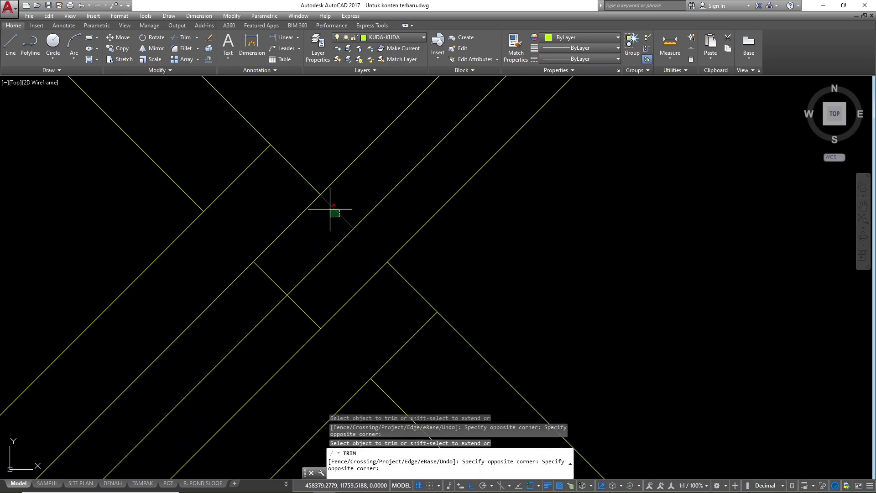
pyautogui.press('Escape')
# - Erase the leftover short segment of the rotated rectangle's near long edge inside the hip rafter
pyautogui.click(270, 276)
pyautogui.scroll(-5, 244, 259)
pyautogui.write('e')
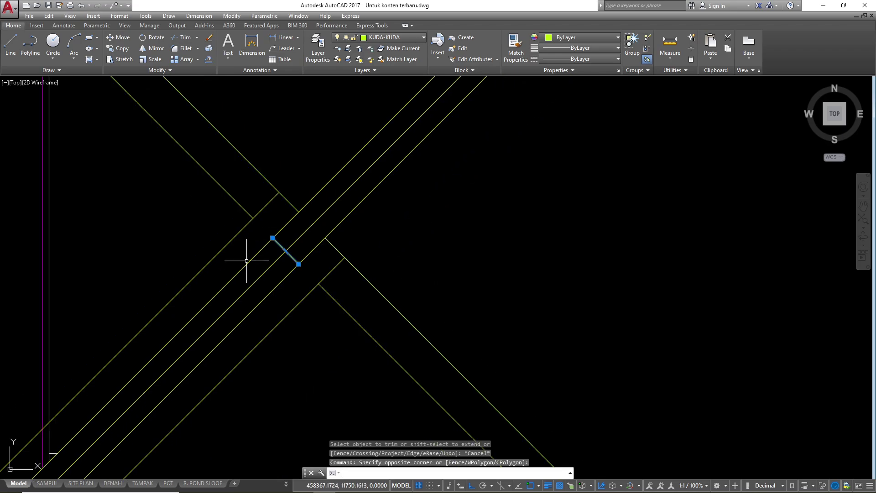
pyautogui.press('Return')
pyautogui.scroll(-4, 246, 248)
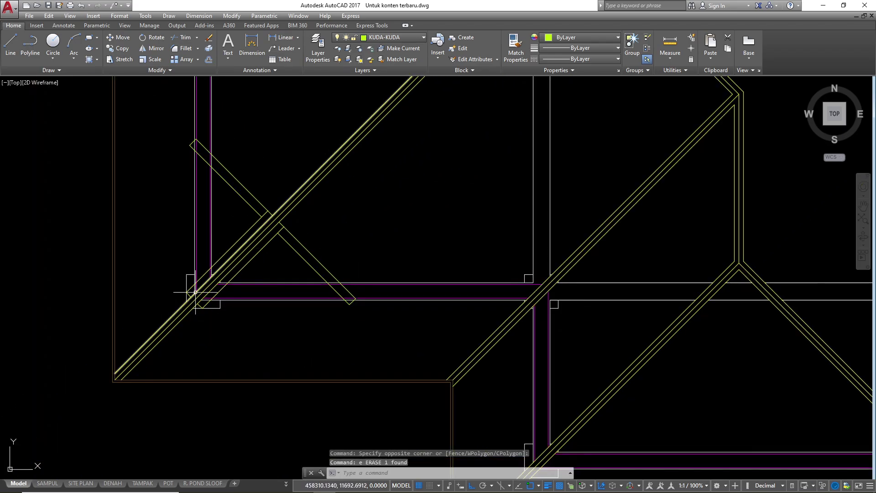
# - Trim the west wall and beam's vertical lines inside the hip rafter's northwest side band at the corner column
pyautogui.scroll(3, 193, 306)
pyautogui.write('tr')
pyautogui.press('Return')
pyautogui.scroll(3, 195, 301)
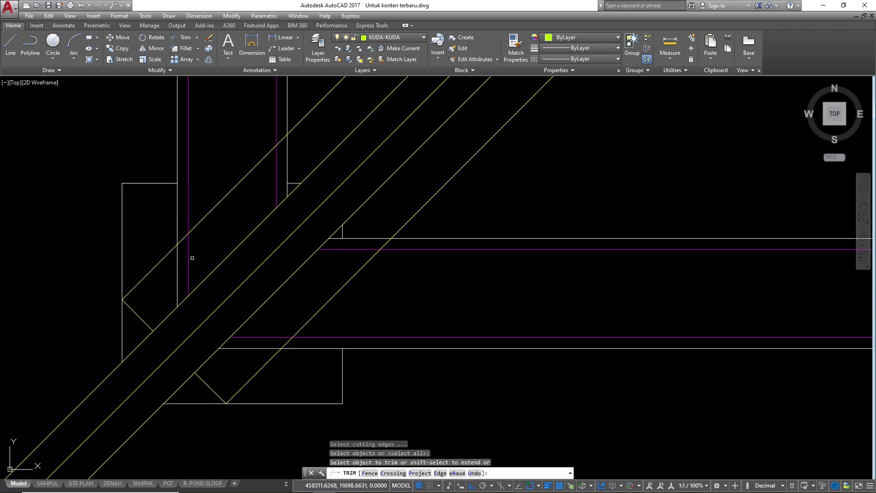
pyautogui.scroll(2, 192, 258)
pyautogui.scroll(2, 182, 272)
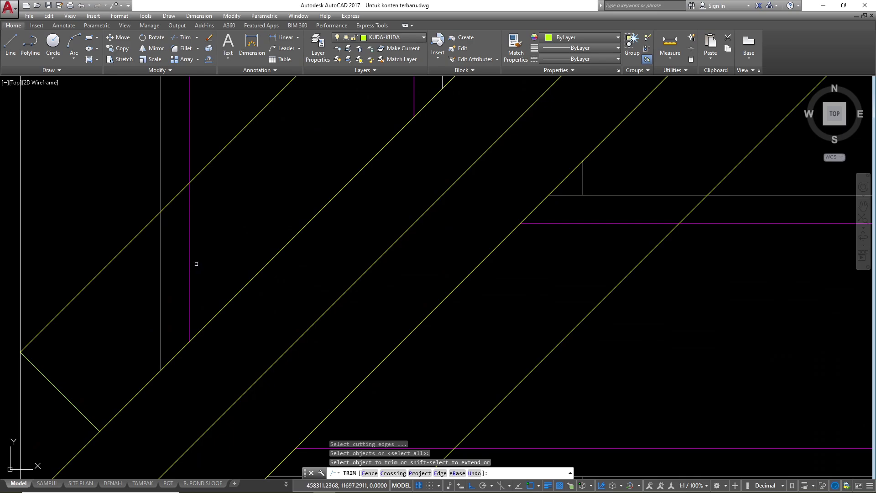
pyautogui.click(197, 264)
pyautogui.click(168, 258)
pyautogui.scroll(-3, 310, 142)
pyautogui.scroll(2, 284, 162)
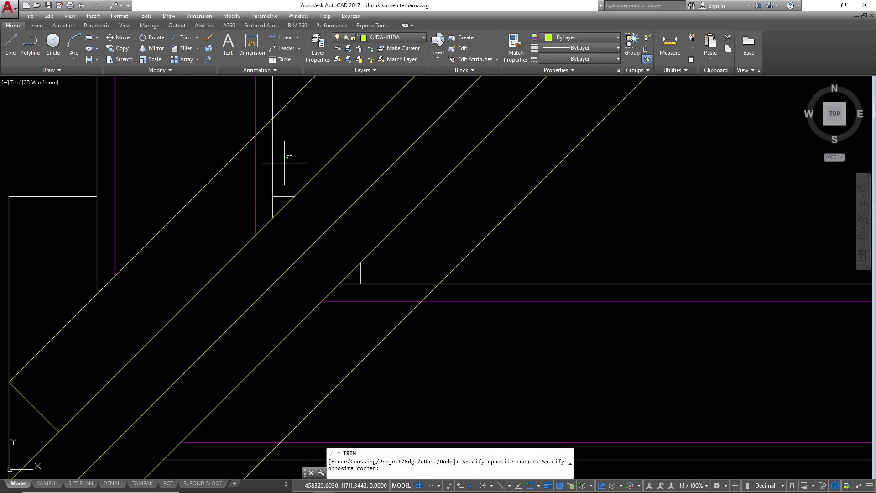
pyautogui.click(245, 161)
pyautogui.press('Escape')
# - Delete the leftover wall and column outline fragments beside the hip rafter at the southwest corner
pyautogui.click(256, 172)
pyautogui.click(399, 307)
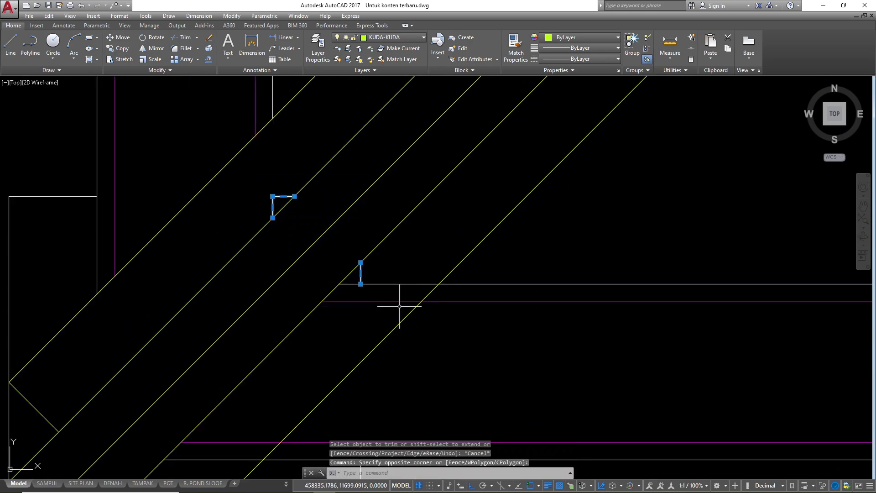
pyautogui.press('Delete')
pyautogui.scroll(-4, 342, 180)
# - Trim the south wall and beam's horizontal lines inside the hip rafter's southeast side band at the corner column
pyautogui.write('tr')
pyautogui.press('Return')
pyautogui.press('Return')
pyautogui.scroll(2, 349, 238)
pyautogui.click(362, 223)
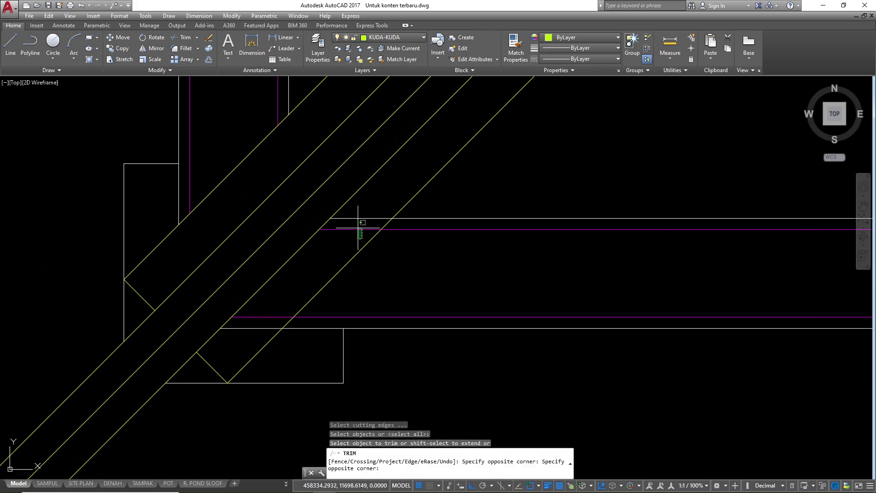
pyautogui.click(358, 227)
pyautogui.scroll(2, 254, 344)
pyautogui.click(256, 332)
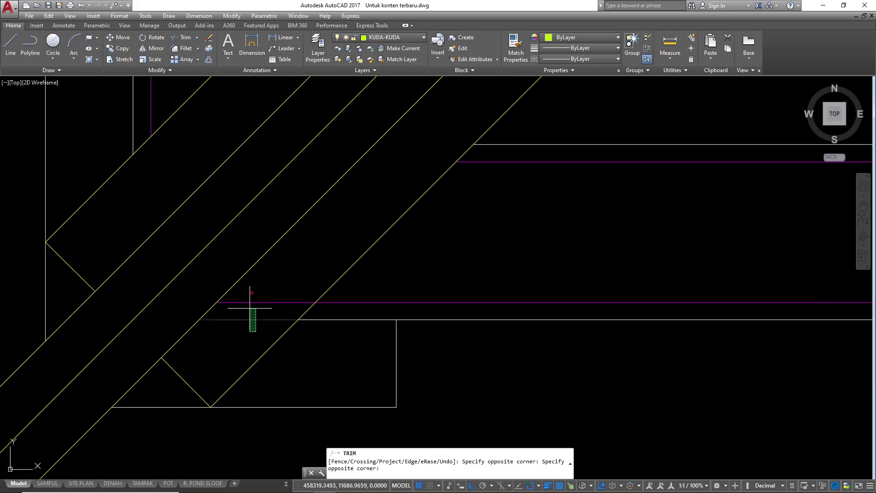
pyautogui.click(250, 308)
# - Trim the diagonal brace's two long edges between the beam lines at the west wall
pyautogui.scroll(-5, 245, 293)
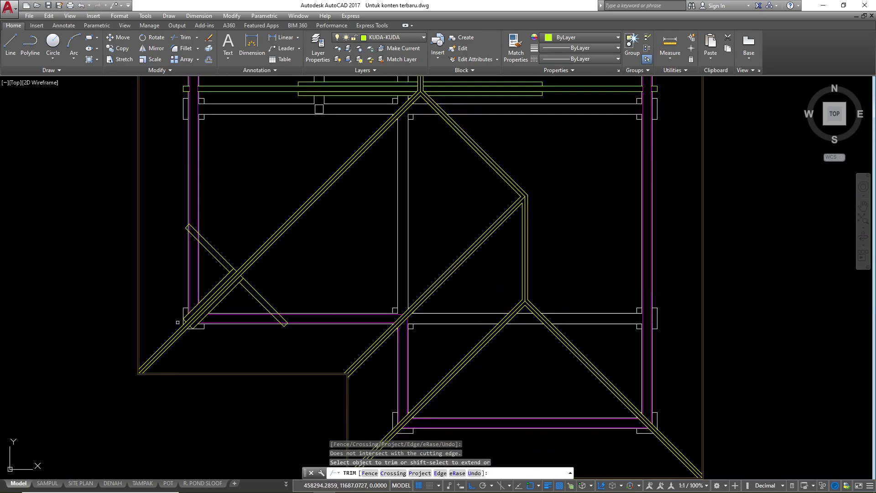
pyautogui.scroll(4, 188, 230)
pyautogui.scroll(-2, 192, 234)
pyautogui.scroll(2, 273, 204)
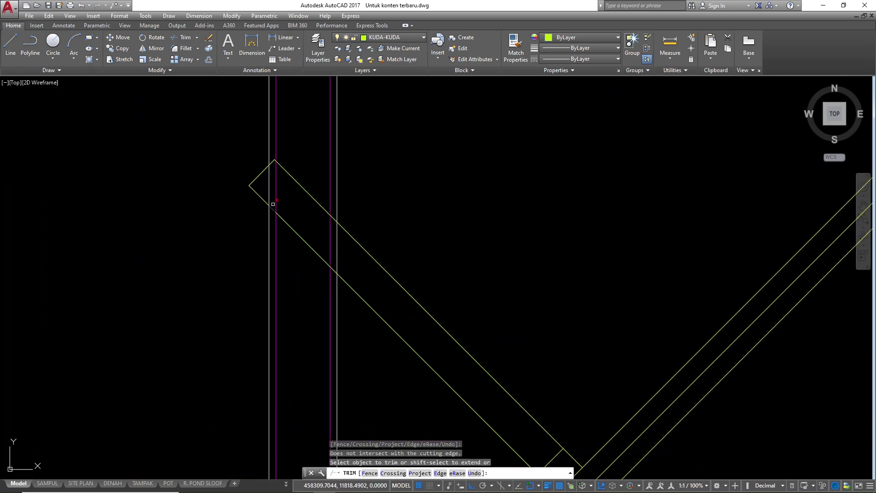
pyautogui.scroll(2, 293, 195)
pyautogui.click(309, 163)
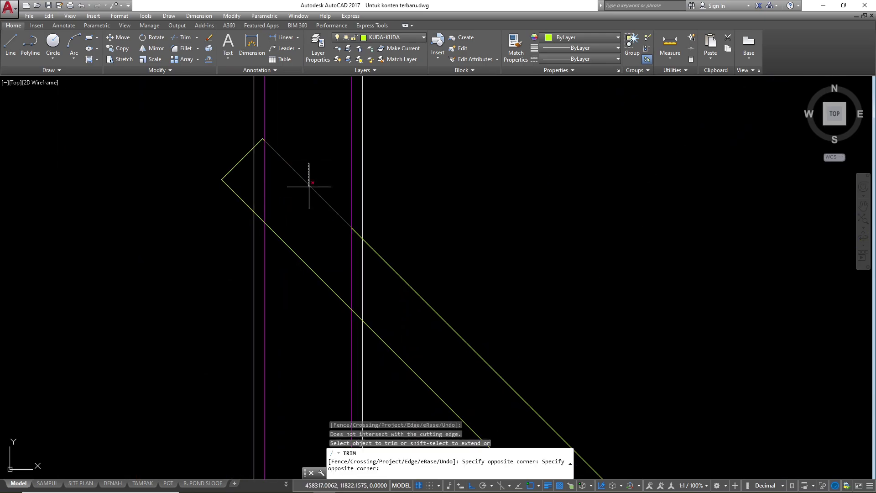
pyautogui.click(300, 312)
# - Trim the west wall's outer and inner vertical lines where they pass inside the diagonal brace
pyautogui.scroll(-4, 262, 157)
pyautogui.scroll(6, 261, 156)
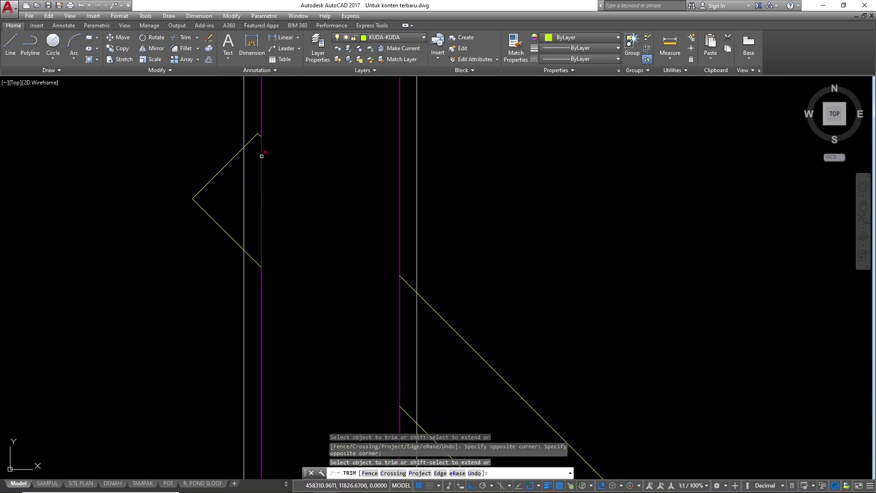
pyautogui.click(245, 180)
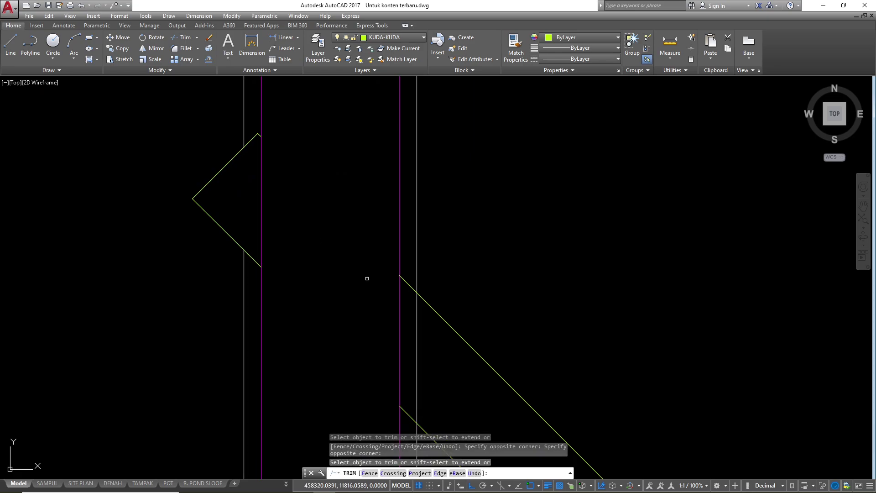
pyautogui.scroll(-4, 298, 143)
pyautogui.scroll(2, 350, 235)
pyautogui.click(354, 233)
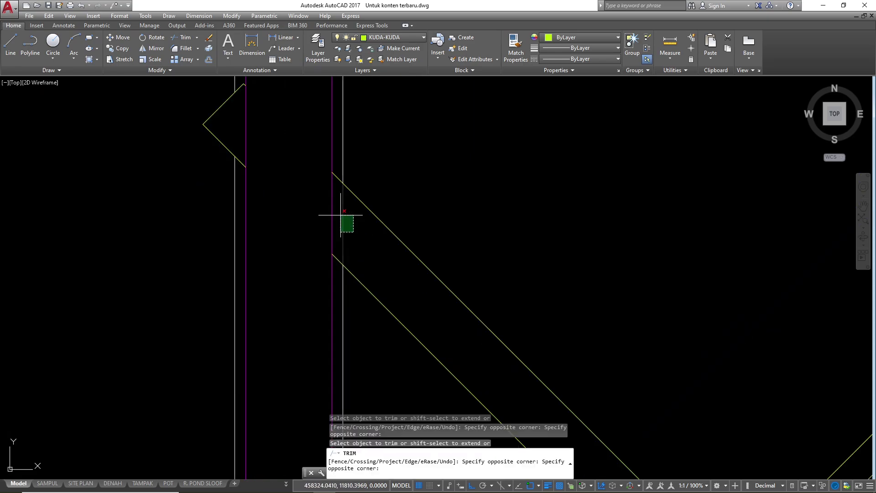
pyautogui.click(340, 215)
# - Trim the diagonal brace's two long edges between the beam lines at the south wall
pyautogui.scroll(-4, 209, 169)
pyautogui.scroll(-2, 167, 148)
pyautogui.scroll(4, 419, 380)
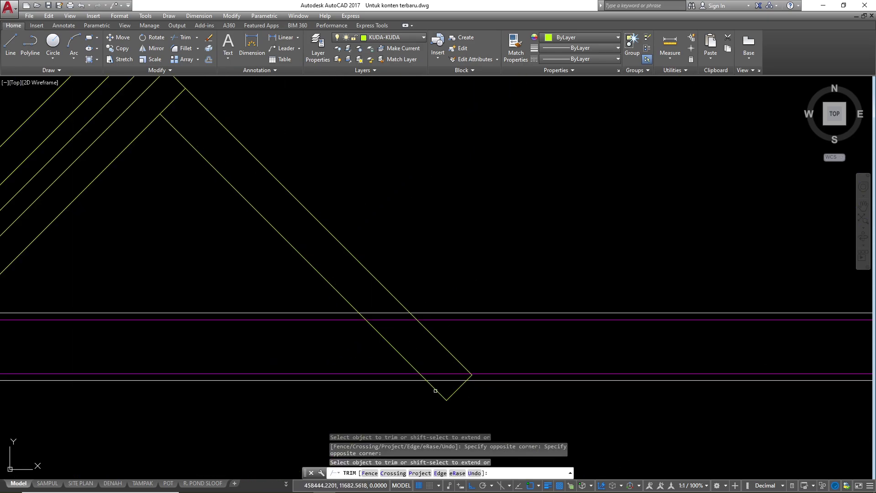
pyautogui.click(557, 340)
pyautogui.click(320, 314)
# - Trim the south wall's inner and outer horizontal lines where they pass inside the diagonal brace
pyautogui.scroll(2, 355, 273)
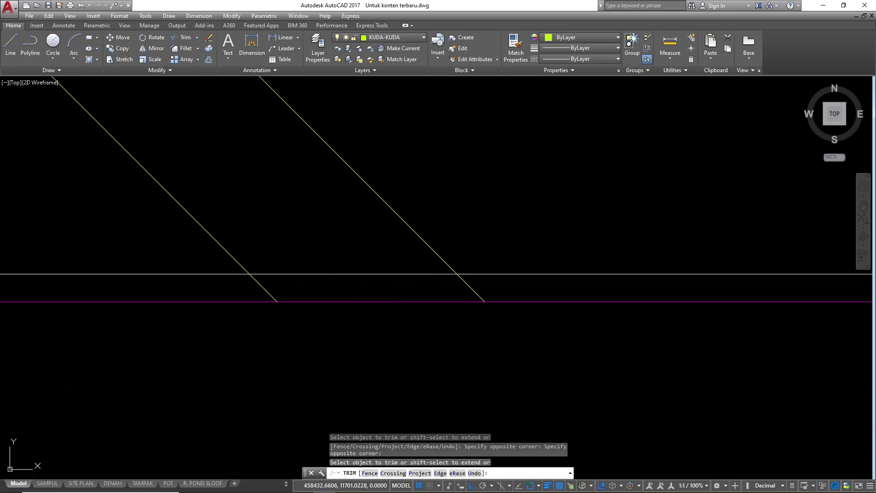
pyautogui.click(366, 278)
pyautogui.click(354, 262)
pyautogui.scroll(-2, 346, 241)
pyautogui.scroll(-1, 363, 266)
pyautogui.scroll(2, 427, 347)
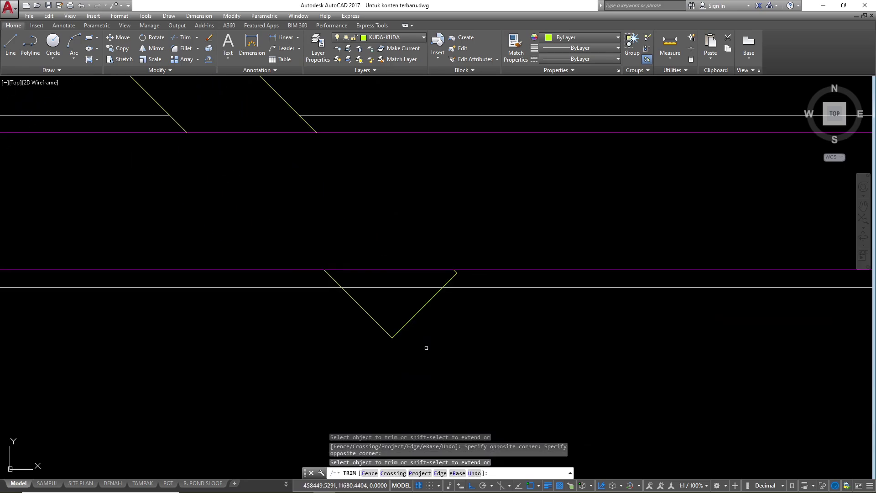
pyautogui.click(405, 291)
pyautogui.click(394, 282)
pyautogui.scroll(-3, 365, 315)
pyautogui.press('Escape')
pyautogui.scroll(-2, 249, 326)
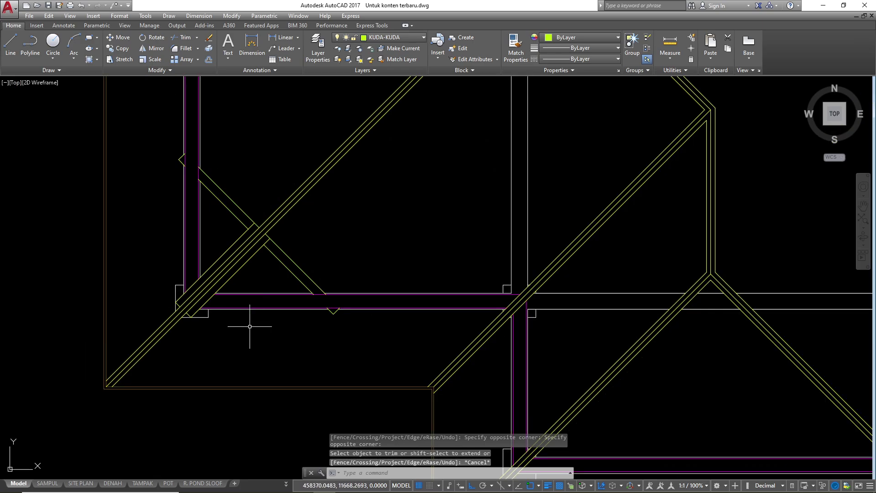
pyautogui.scroll(-2, 289, 289)
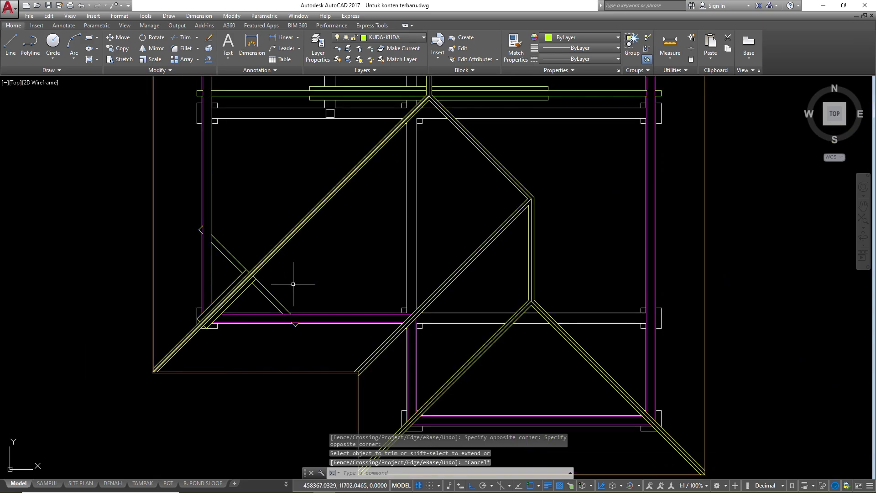
pyautogui.scroll(3, 256, 198)
pyautogui.scroll(-2, 227, 290)
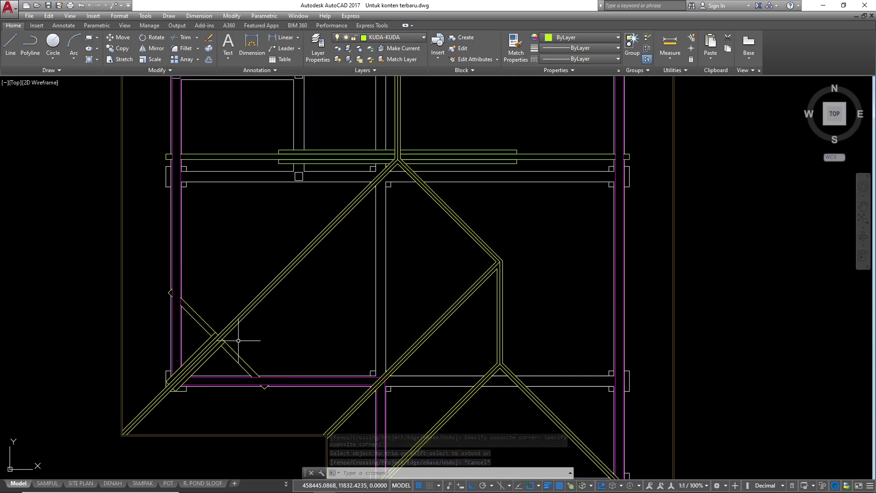
pyautogui.scroll(5, 227, 289)
pyautogui.scroll(-2, 221, 261)
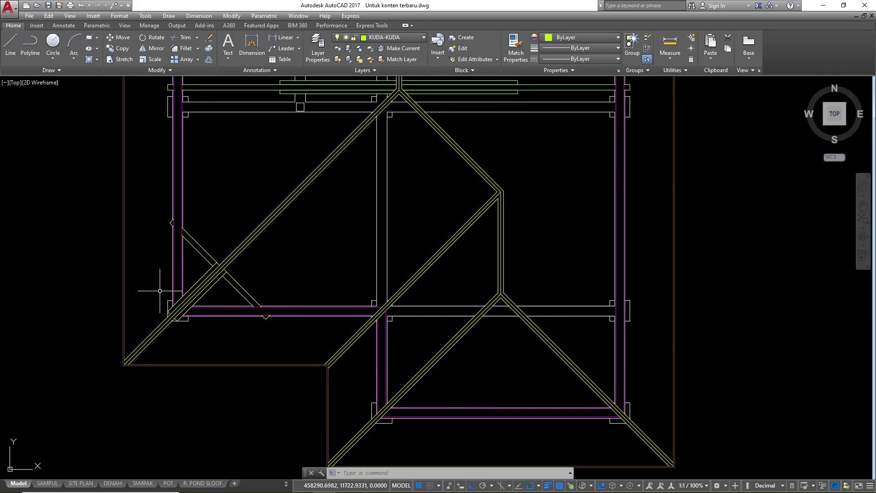
# - Select the diagonal brace's segments on both sides of the hip rafter, including its end tips at the west and south walls
pyautogui.scroll(4, 190, 286)
pyautogui.click(100, 107)
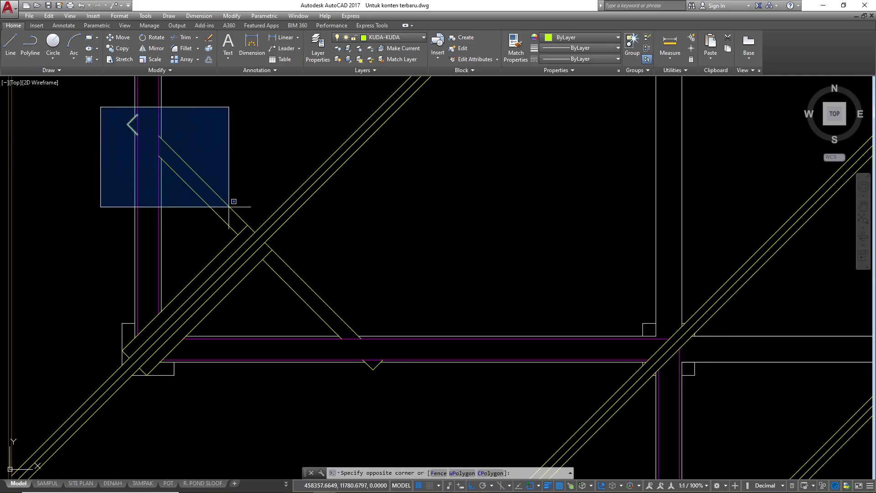
pyautogui.click(365, 275)
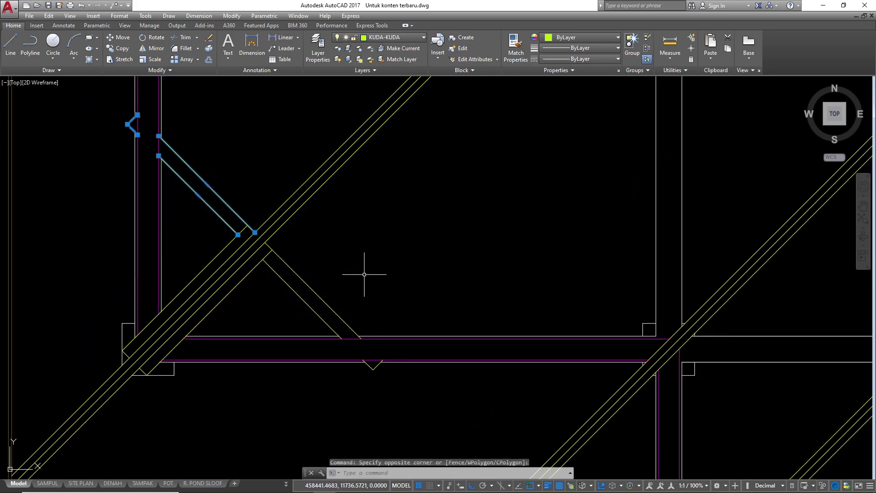
pyautogui.click(344, 272)
pyautogui.click(270, 296)
pyautogui.scroll(-4, 247, 187)
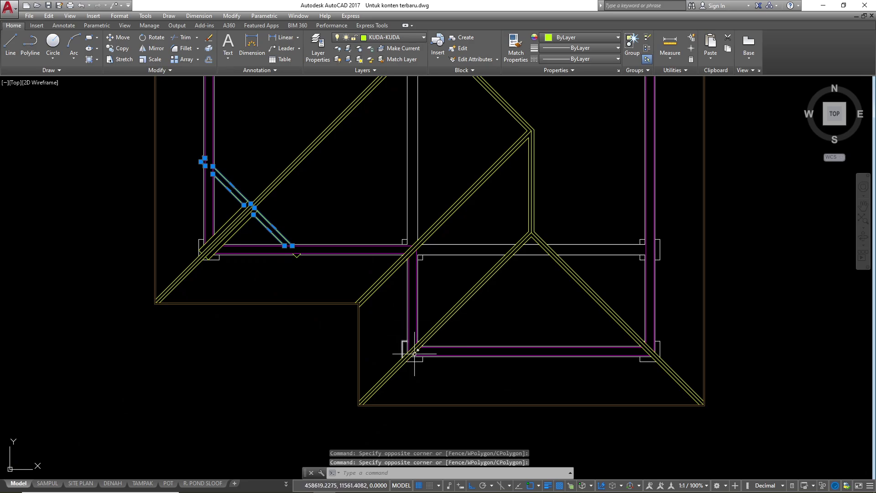
pyautogui.scroll(4, 214, 213)
pyautogui.click(403, 234)
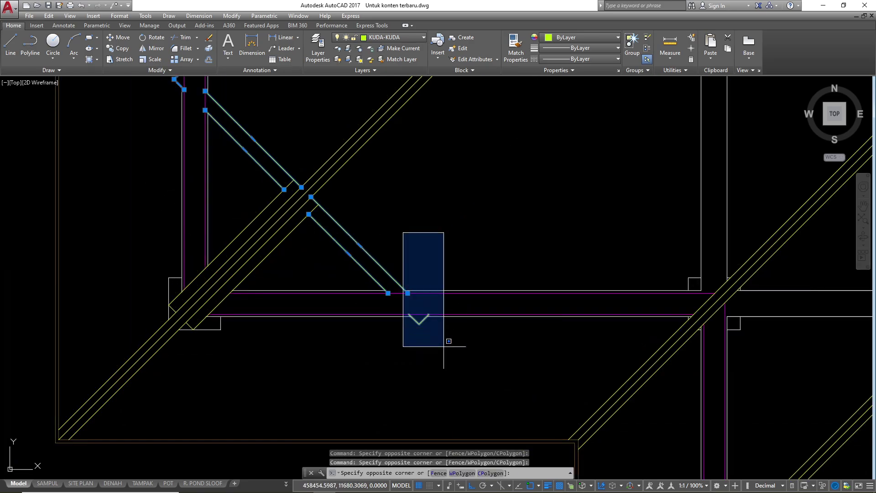
pyautogui.click(449, 348)
# - Add both side bands of the southwest hip rafter, including their short ends at the corner column, to the selection
pyautogui.scroll(2, 236, 215)
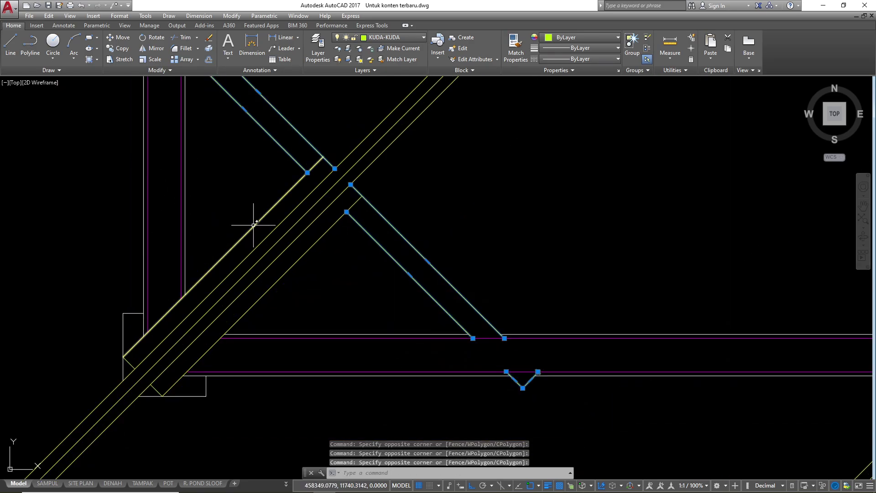
pyautogui.click(248, 230)
pyautogui.click(118, 126)
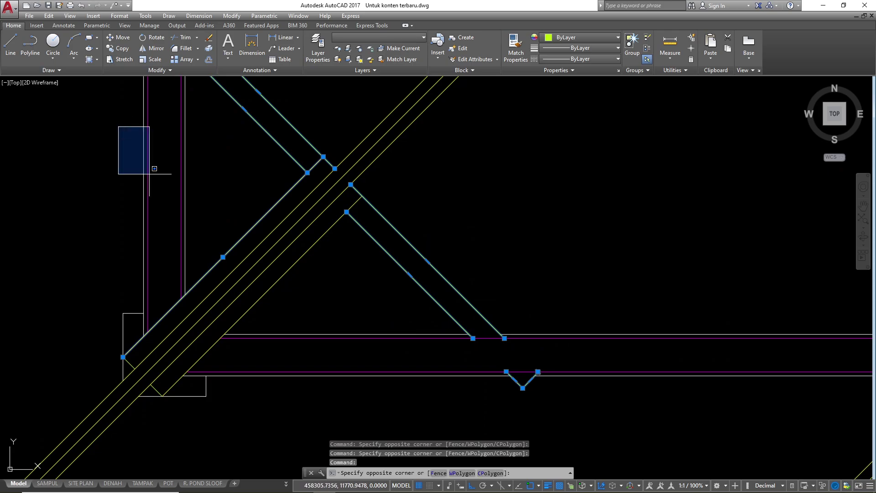
pyautogui.click(415, 356)
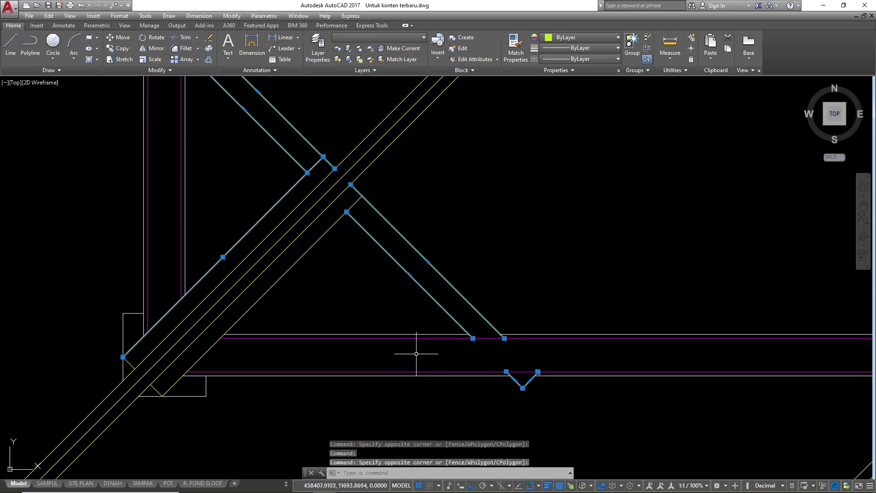
pyautogui.click(306, 231)
pyautogui.scroll(-2, 334, 162)
pyautogui.scroll(1, 204, 294)
pyautogui.click(176, 270)
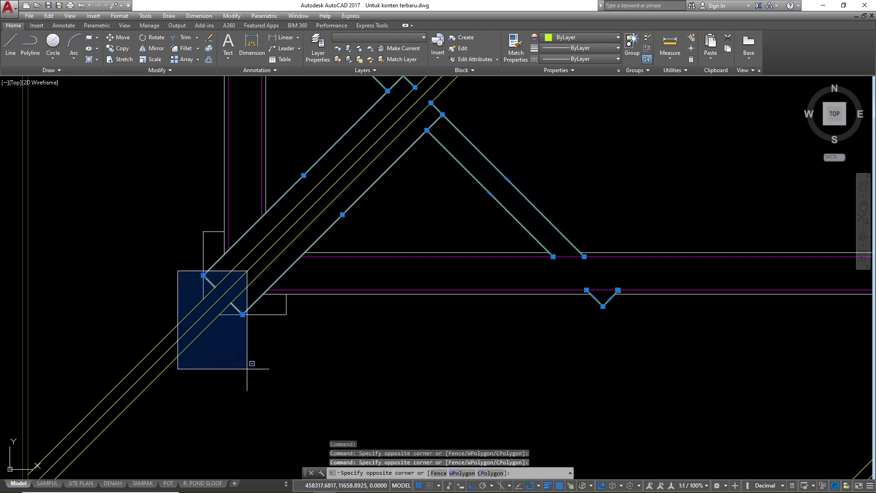
pyautogui.click(270, 391)
# - Copy the selected brace and side bands from the column's outer northwest corner to the matching corner of the southern projection's southwest column
pyautogui.scroll(-2, 205, 296)
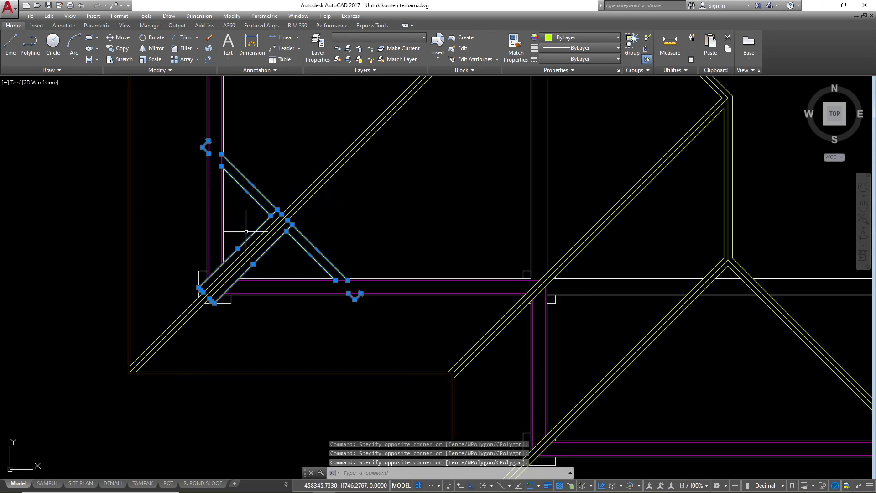
pyautogui.write('co')
pyautogui.press('Return')
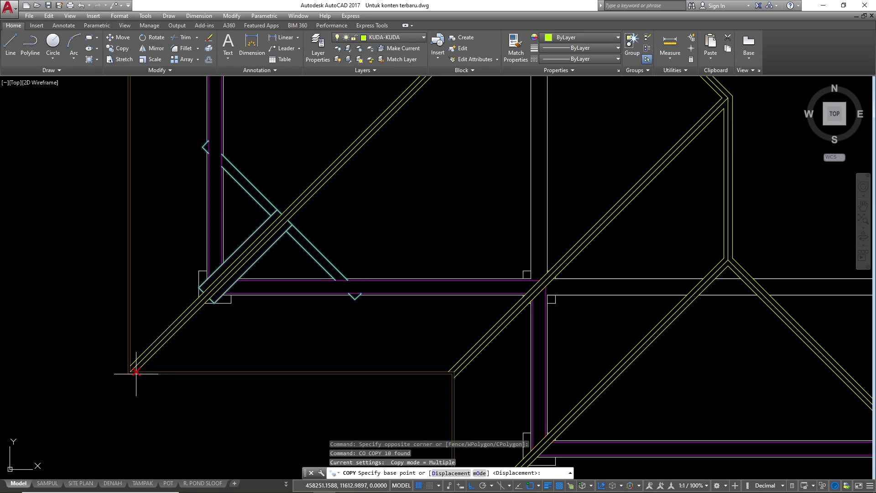
pyautogui.scroll(2, 186, 273)
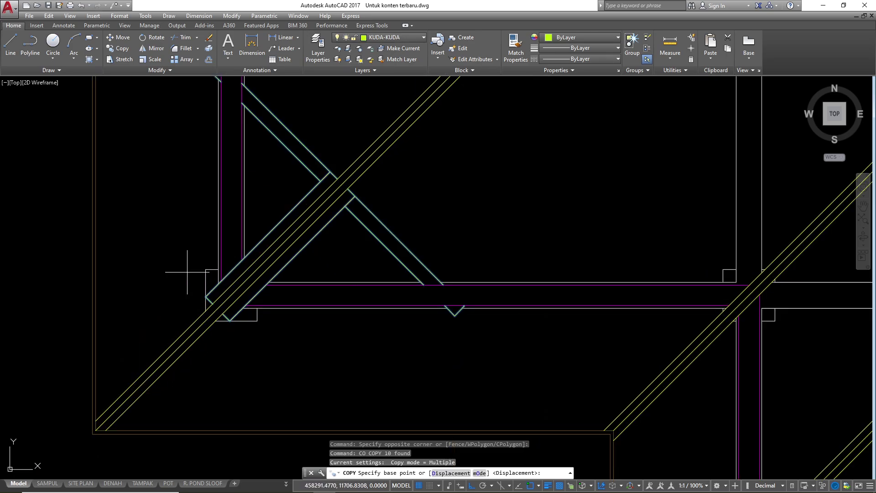
pyautogui.click(205, 269)
pyautogui.scroll(-4, 203, 267)
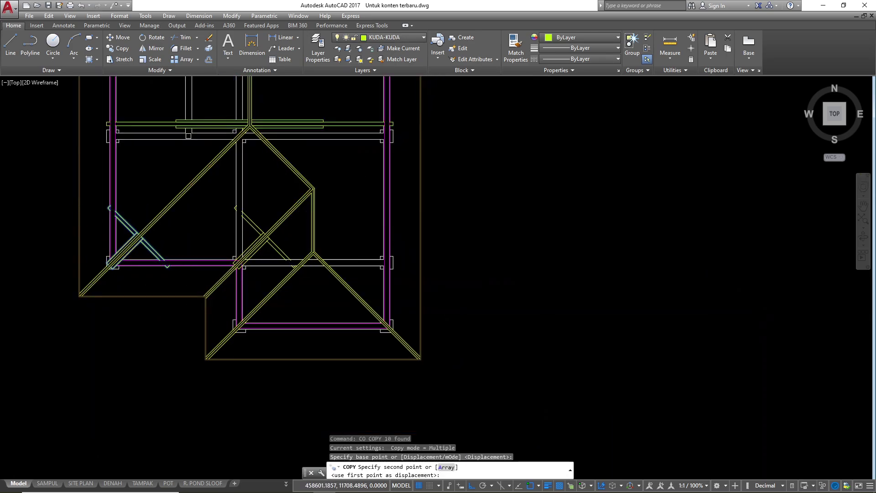
pyautogui.scroll(4, 245, 289)
pyautogui.scroll(-2, 289, 176)
pyautogui.scroll(3, 274, 315)
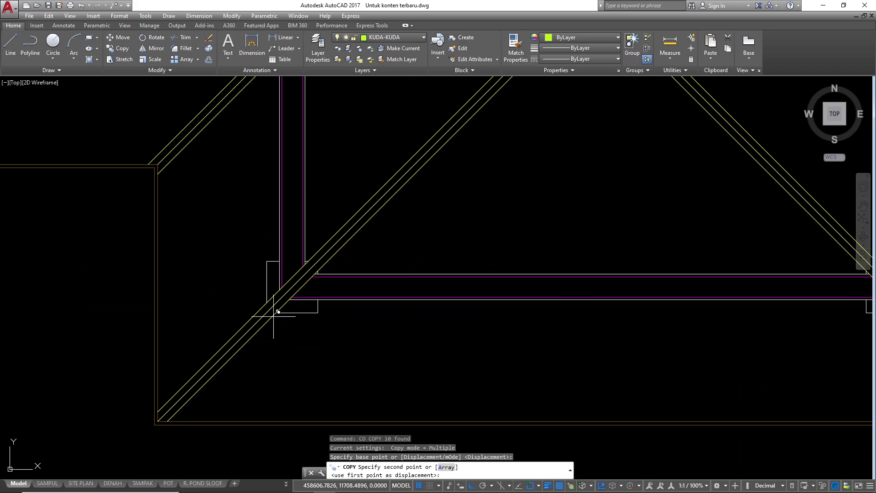
pyautogui.scroll(-3, 269, 255)
pyautogui.click(269, 254)
pyautogui.scroll(2, 183, 307)
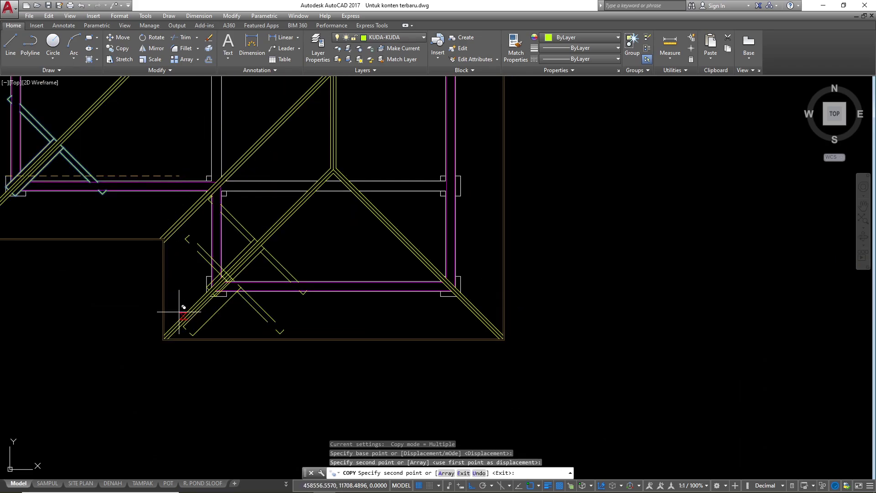
pyautogui.scroll(5, 173, 201)
pyautogui.press('Escape')
pyautogui.press('Escape')
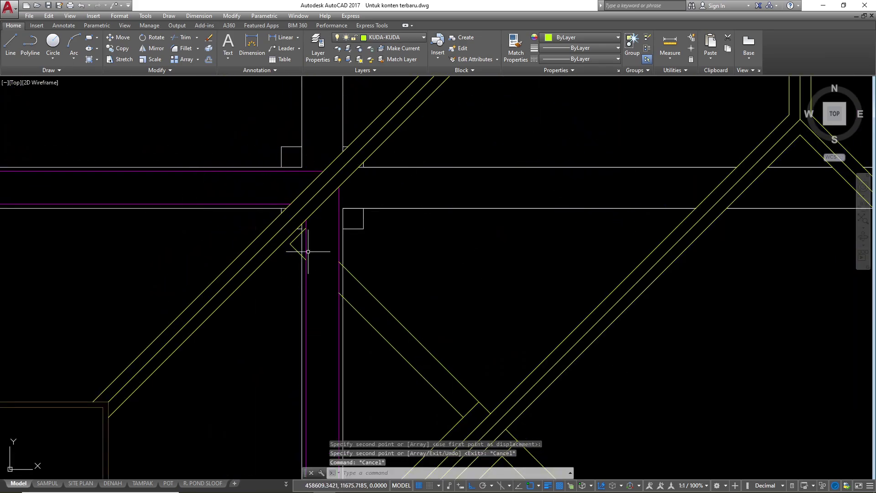
# - Trim the southern projection's west wall lines, outer and inner, where they pass inside the copied diagonal brace
pyautogui.press('Escape')
pyautogui.scroll(2, 308, 252)
pyautogui.write('tr')
pyautogui.press('Return')
pyautogui.press('Return')
pyautogui.scroll(2, 298, 242)
pyautogui.click(305, 244)
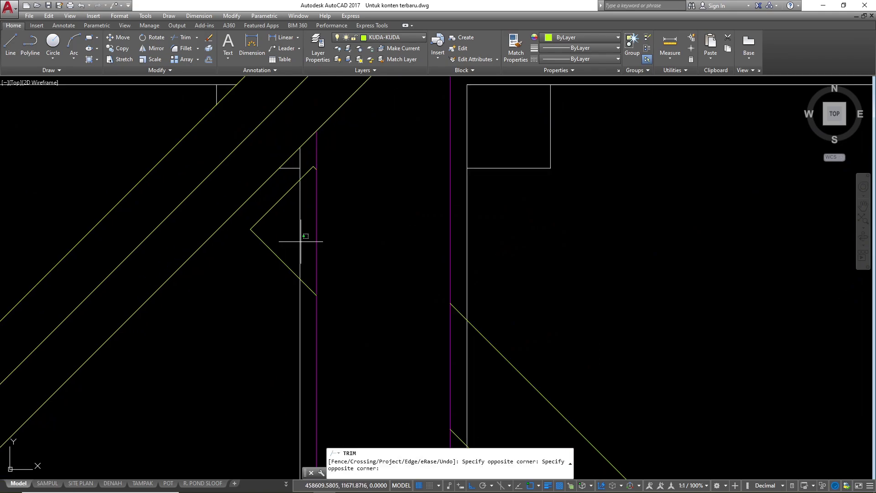
pyautogui.click(292, 235)
pyautogui.scroll(-3, 294, 228)
pyautogui.scroll(2, 327, 238)
pyautogui.click(344, 238)
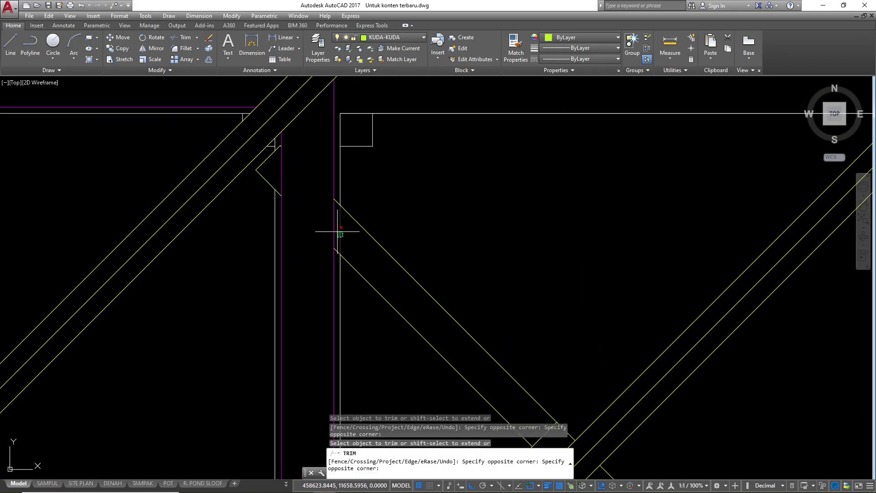
pyautogui.click(338, 232)
# - Trim the southern projection's south wall lines, inner and outer, where they pass inside the copied diagonal brace
pyautogui.scroll(-6, 306, 157)
pyautogui.scroll(8, 429, 283)
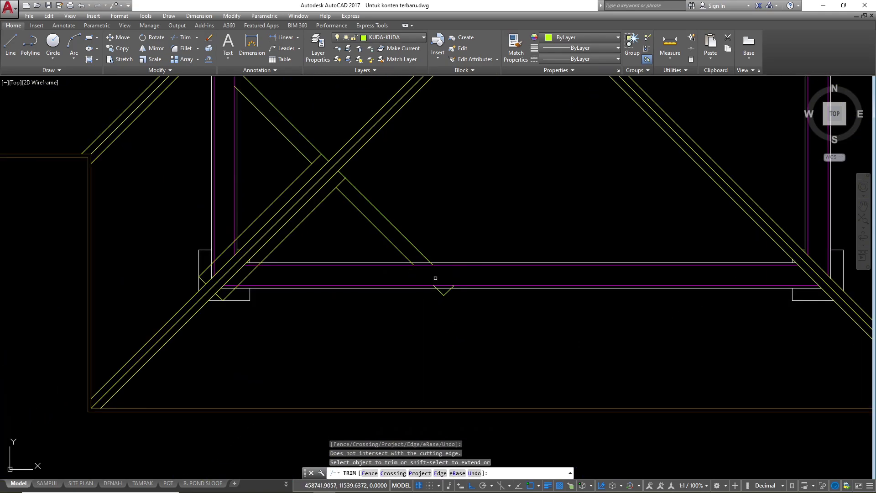
pyautogui.click(393, 261)
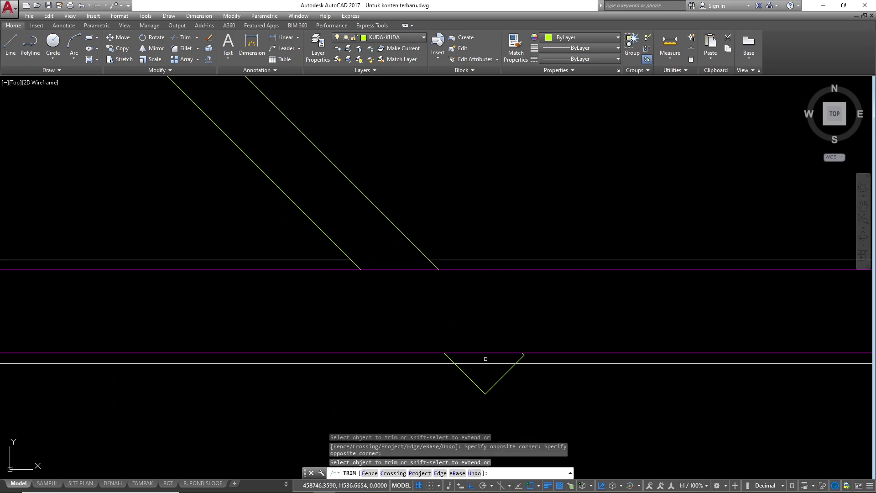
pyautogui.scroll(2, 491, 367)
pyautogui.click(493, 375)
pyautogui.scroll(-4, 361, 276)
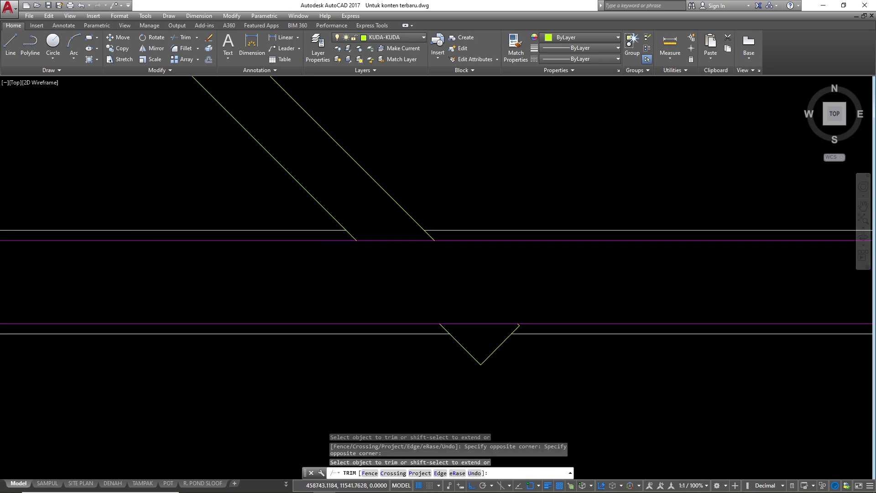
# - Trim the southern projection's west wall lines, inner and outer, where they cross the hip rafter's side band at the southwest column
pyautogui.scroll(4, 355, 234)
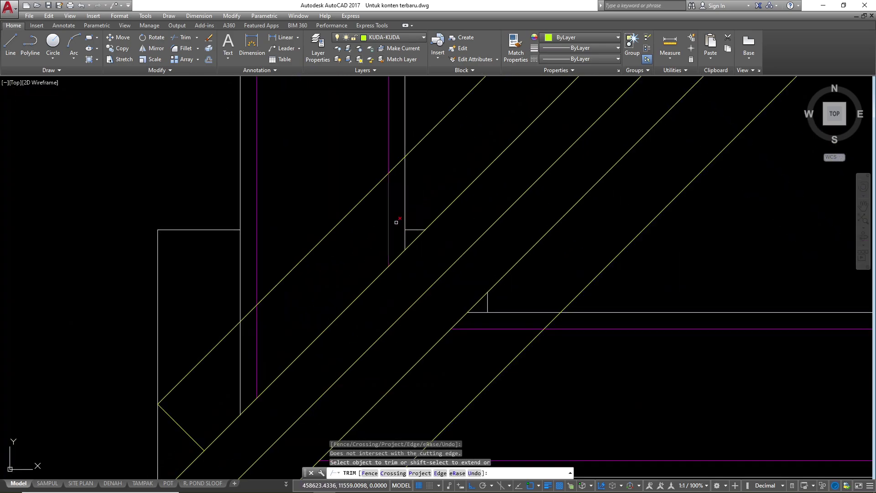
pyautogui.click(404, 197)
pyautogui.click(389, 201)
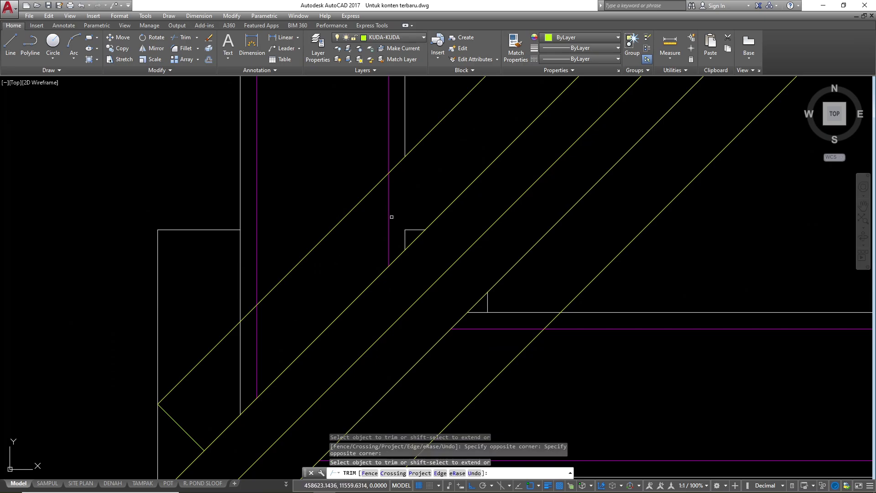
pyautogui.click(377, 210)
pyautogui.click(272, 348)
pyautogui.click(232, 354)
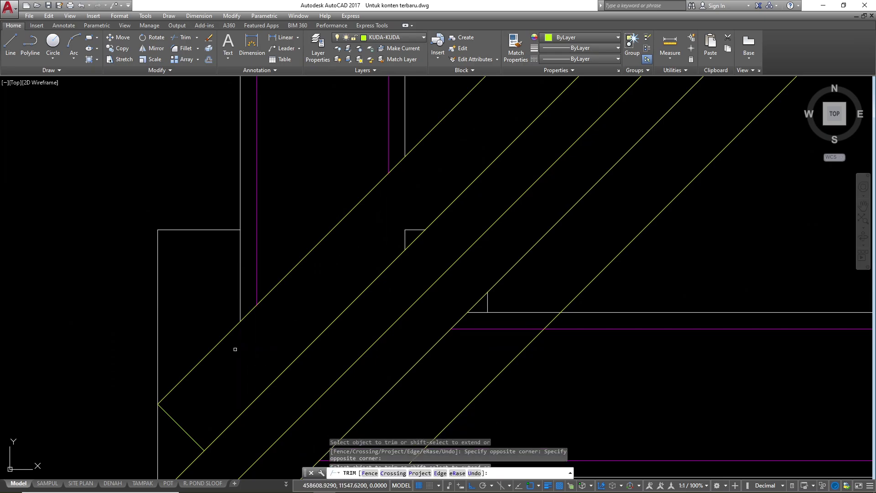
# - Trim the southern projection's south wall lines, inner and outer, where they cross the hip rafter's side band at the southwest column
pyautogui.scroll(-4, 267, 199)
pyautogui.scroll(4, 330, 222)
pyautogui.click(315, 252)
pyautogui.click(312, 233)
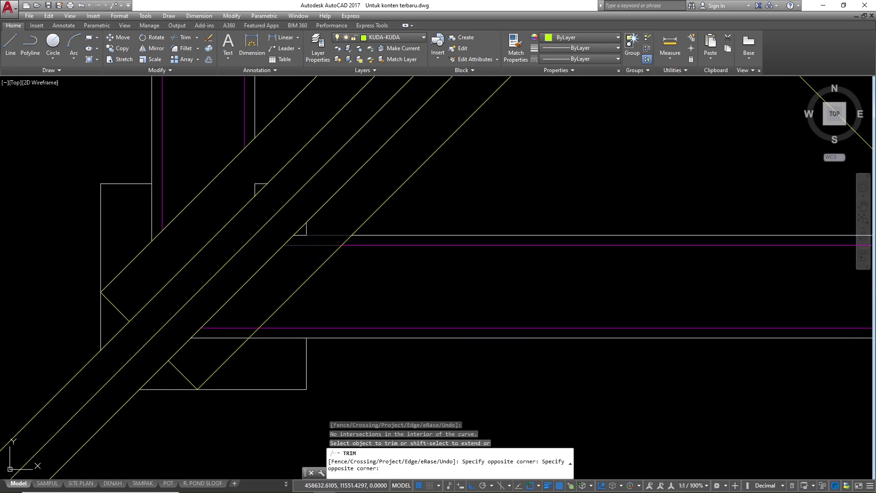
pyautogui.scroll(-1, 230, 347)
pyautogui.scroll(-3, 223, 283)
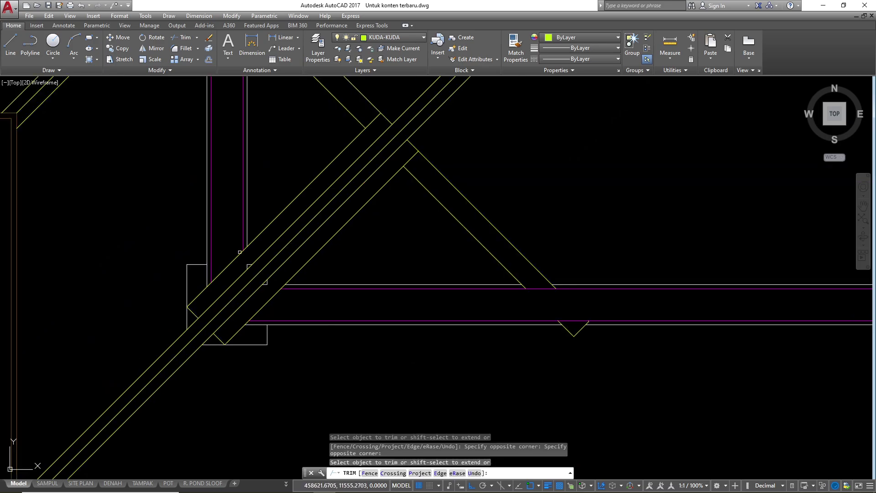
# - Erase the leftover inner-corner line pieces of the southern projection's southwest column inside the hip rafter's side bands
pyautogui.press('Escape')
pyautogui.click(230, 236)
pyautogui.click(294, 289)
pyautogui.write('e')
pyautogui.press('Return')
pyautogui.scroll(-3, 264, 330)
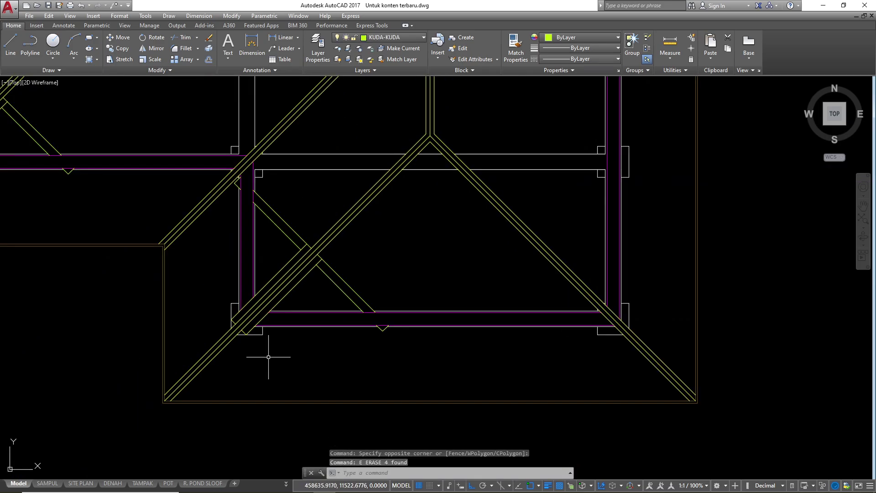
# - Select the northwestern half of the southern projection's diagonal brace, including its pointed tip outside the west wall
pyautogui.scroll(3, 256, 209)
pyautogui.scroll(-3, 258, 174)
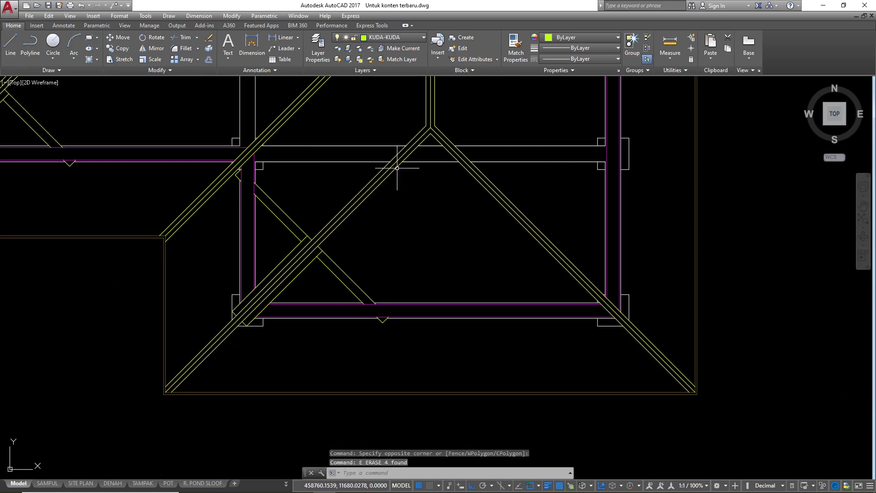
pyautogui.scroll(-2, 269, 313)
pyautogui.scroll(6, 281, 276)
pyautogui.scroll(-2, 316, 306)
pyautogui.scroll(-4, 516, 285)
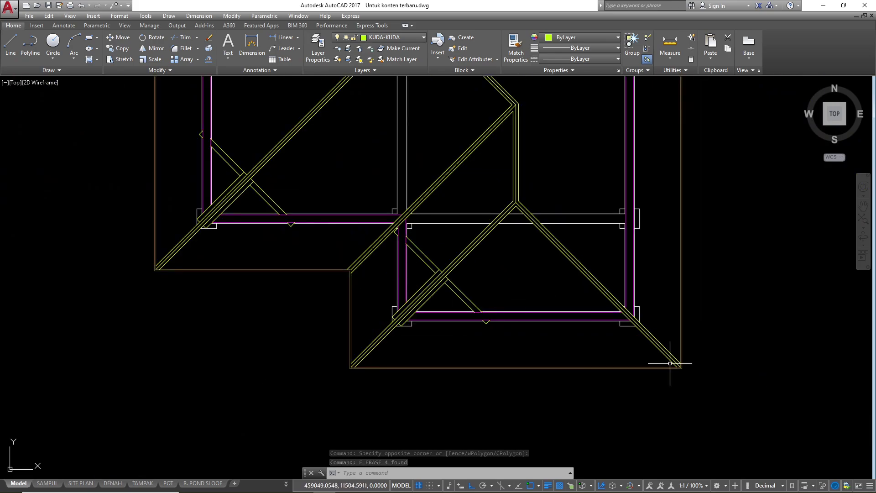
pyautogui.scroll(6, 434, 249)
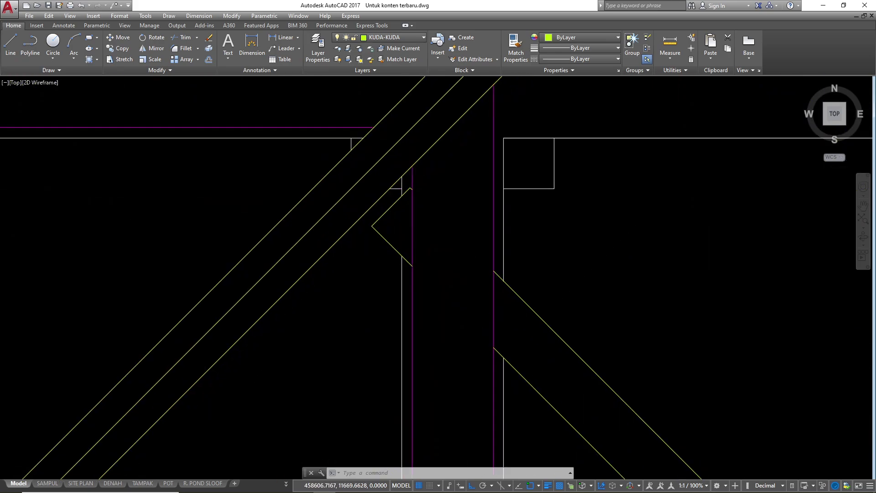
pyautogui.click(382, 254)
pyautogui.click(362, 199)
pyautogui.scroll(-6, 360, 199)
pyautogui.click(477, 250)
pyautogui.click(440, 317)
pyautogui.scroll(-5, 443, 172)
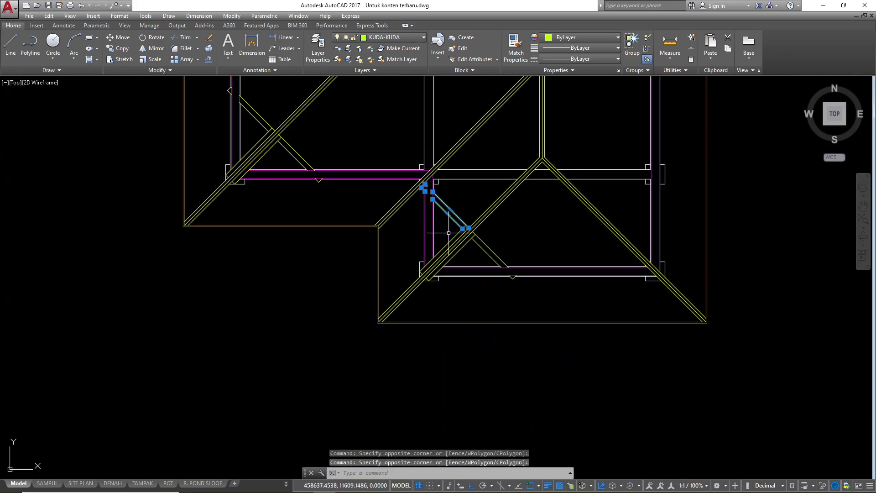
# - Add the southeastern half of the diagonal brace and its pointed tip outside the south wall to the selection
pyautogui.scroll(4, 449, 234)
pyautogui.click(553, 249)
pyautogui.click(503, 270)
pyautogui.click(457, 154)
pyautogui.click(622, 346)
# - Add both side bands of the southern projection's southwest hip rafter, with their short ends at brace and column, to the selection
pyautogui.scroll(2, 490, 249)
pyautogui.click(496, 258)
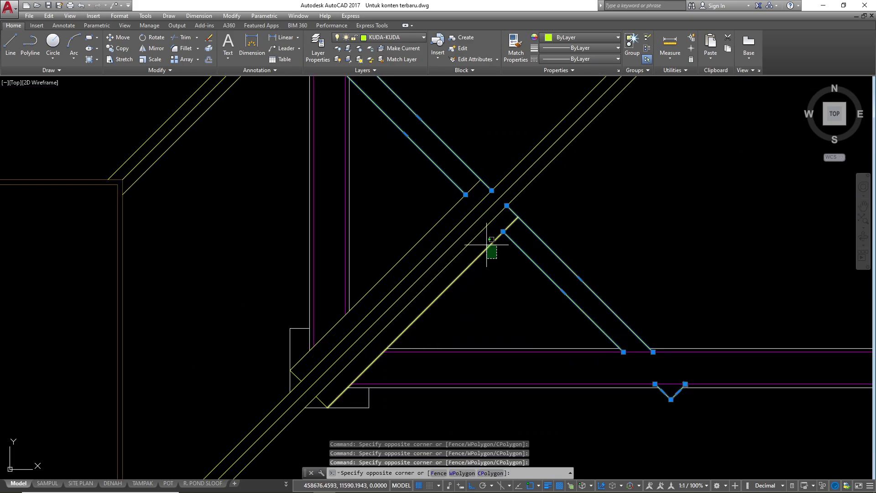
pyautogui.click(480, 238)
pyautogui.click(451, 224)
pyautogui.click(427, 216)
pyautogui.scroll(-3, 413, 214)
pyautogui.scroll(2, 350, 287)
pyautogui.click(321, 284)
pyautogui.click(395, 371)
pyautogui.scroll(-2, 229, 314)
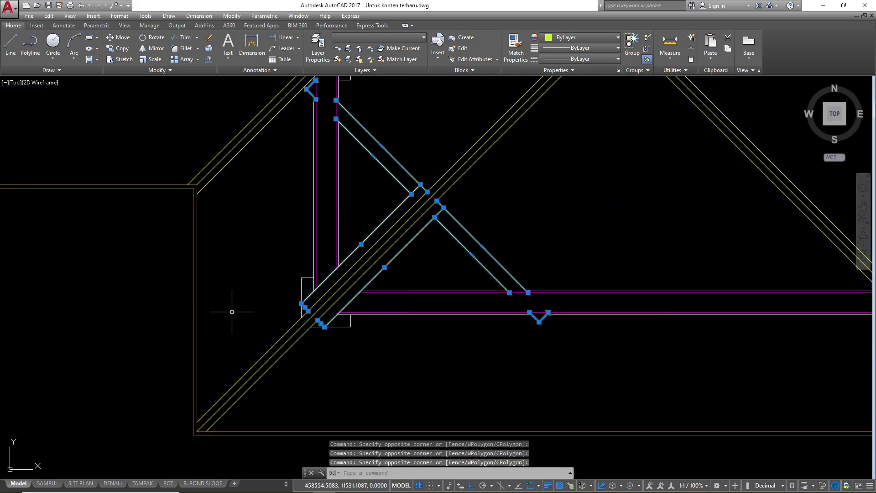
pyautogui.scroll(-2, 332, 254)
# - Mirror the selected brace and side bands about the vertical axis through the southern hip apex, keeping the originals
pyautogui.write('mi')
pyautogui.press('Return')
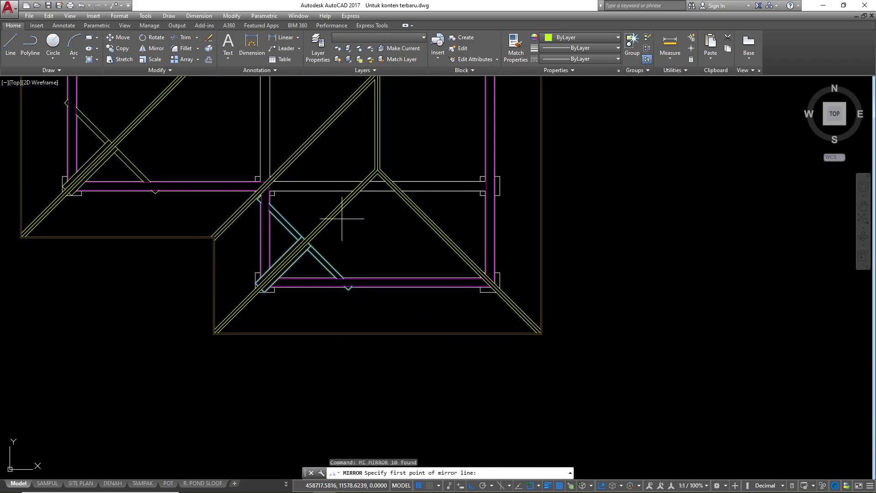
pyautogui.scroll(2, 346, 220)
pyautogui.scroll(3, 381, 172)
pyautogui.click(358, 183)
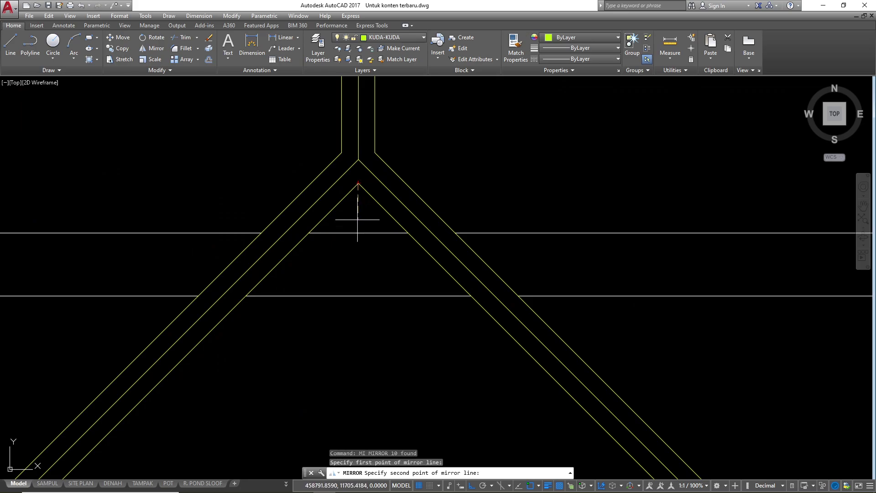
pyautogui.click(358, 233)
pyautogui.scroll(-2, 401, 205)
pyautogui.press('Escape')
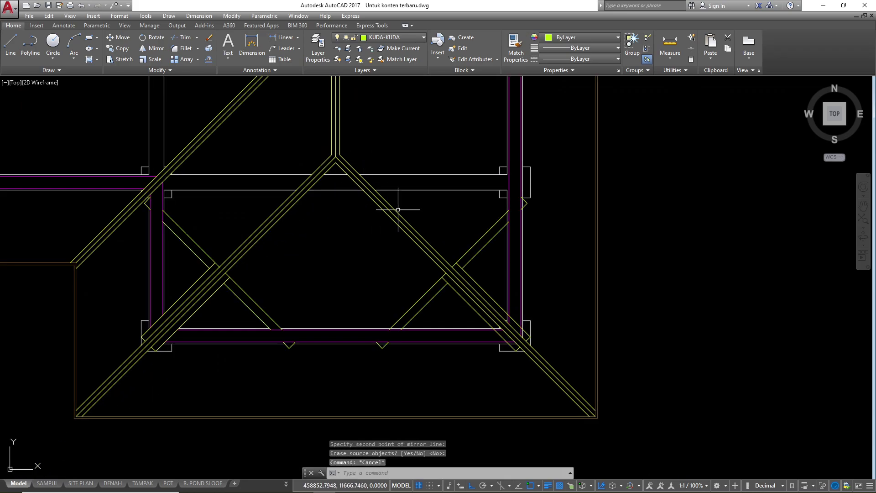
pyautogui.press('Escape')
pyautogui.scroll(4, 450, 274)
pyautogui.write('t')
pyautogui.press('Return')
pyautogui.press('Escape')
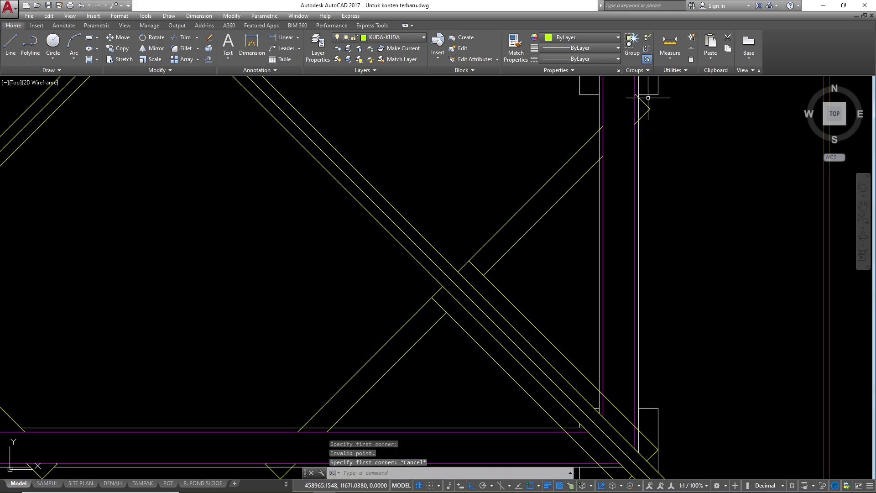
# - Trim the southern projection's east wall lines, outer and inner, where they pass inside the mirrored diagonal brace
pyautogui.scroll(3, 665, 109)
pyautogui.write('tr')
pyautogui.press('Return')
pyautogui.press('Return')
pyautogui.scroll(2, 567, 174)
pyautogui.click(569, 174)
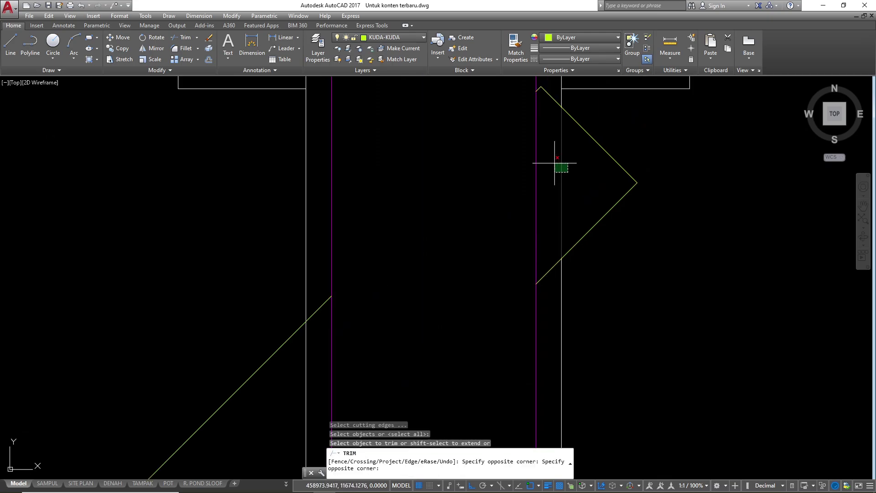
pyautogui.click(554, 163)
pyautogui.scroll(-2, 545, 160)
pyautogui.click(404, 292)
pyautogui.click(393, 293)
# - Trim the southern projection's south wall lines, inner and outer, where they pass inside the mirrored diagonal brace
pyautogui.scroll(-5, 449, 119)
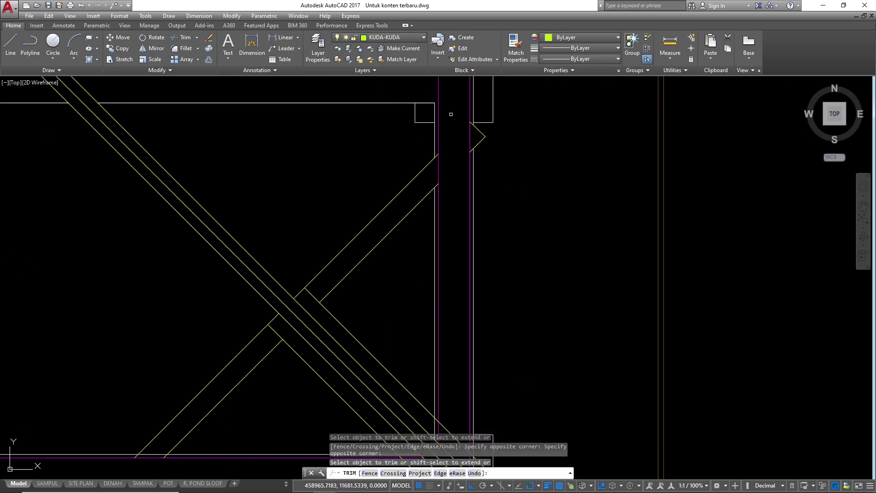
pyautogui.click(291, 307)
pyautogui.scroll(-2, 408, 120)
pyautogui.scroll(5, 241, 327)
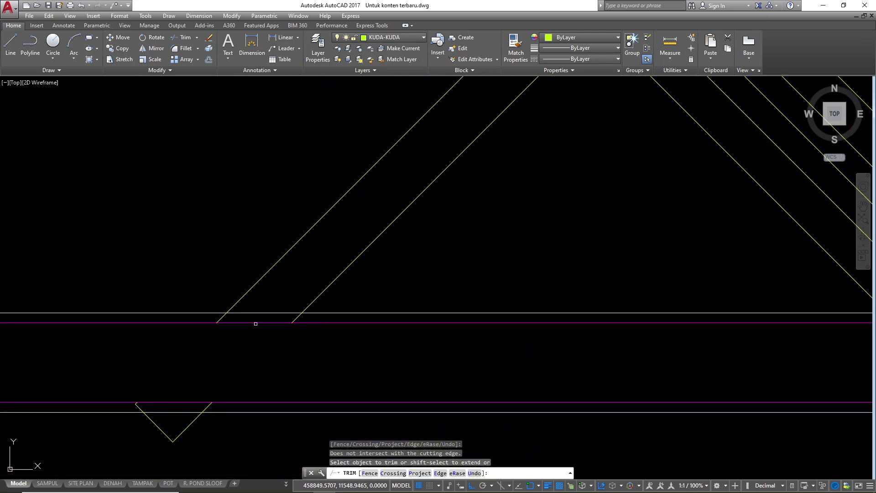
pyautogui.click(176, 414)
pyautogui.click(176, 414)
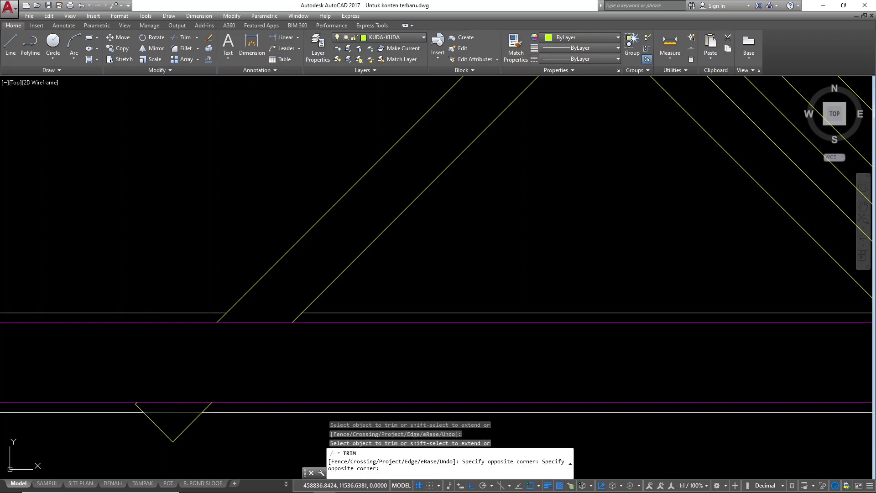
pyautogui.click(173, 407)
# - Trim the east wall lines back to the outer edge of the southeast hip rafter's side band, using the band edges as cutting edges
pyautogui.scroll(-7, 163, 268)
pyautogui.scroll(5, 295, 307)
pyautogui.press('Return')
pyautogui.press('Return')
pyautogui.click(247, 224)
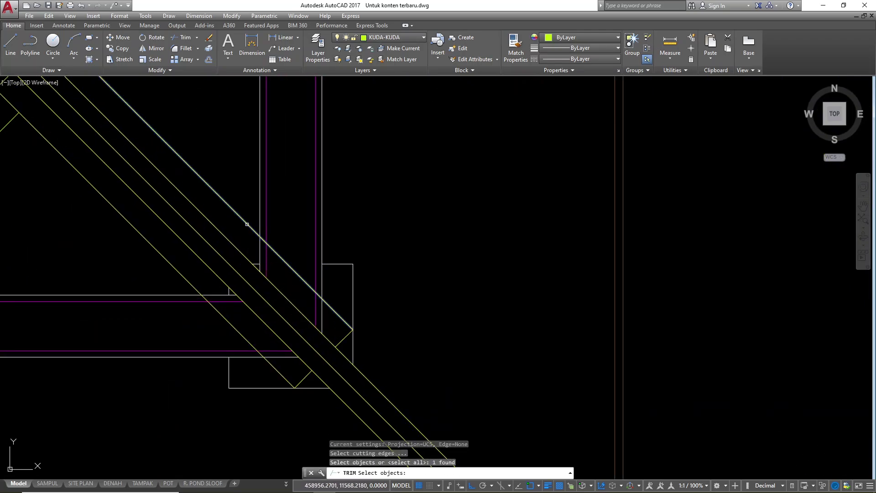
pyautogui.press('Return')
pyautogui.scroll(2, 312, 306)
pyautogui.click(334, 365)
pyautogui.click(322, 346)
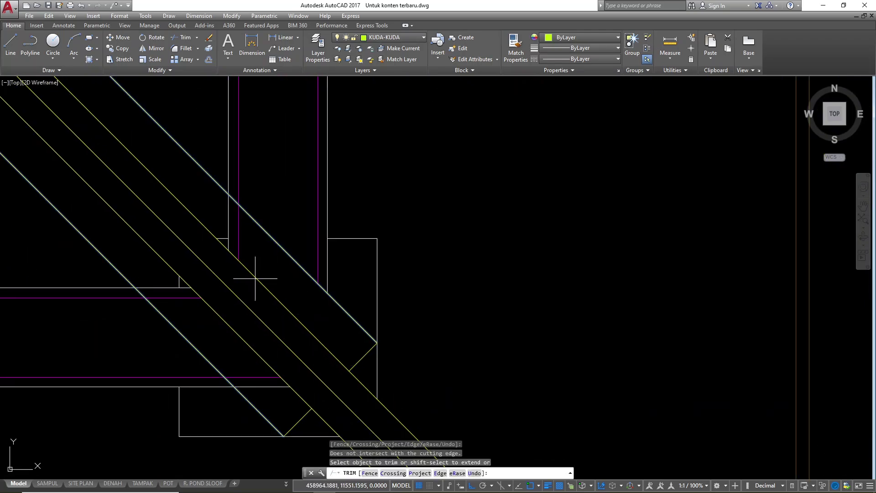
# - Trim the south wall lines, inner and outer, back to the outer edge of the southeast hip rafter's side band
pyautogui.click(206, 269)
pyautogui.click(176, 313)
pyautogui.click(283, 375)
pyautogui.click(268, 410)
pyautogui.press('Escape')
pyautogui.press('Escape')
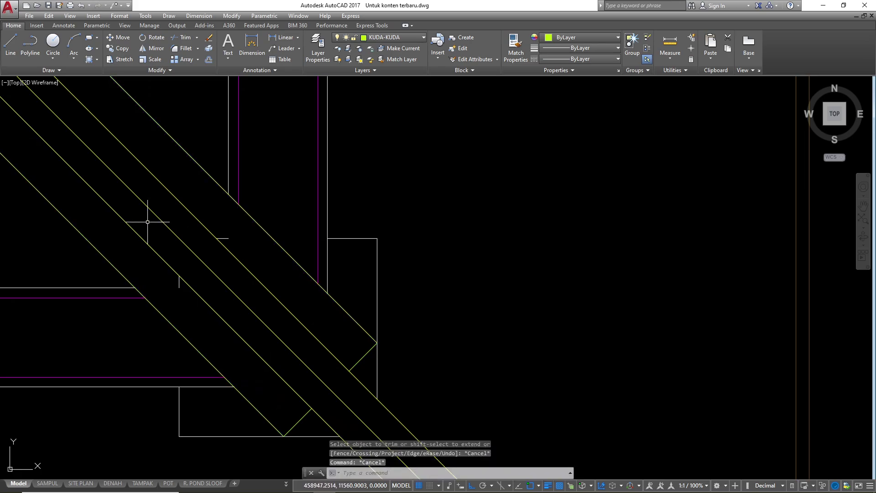
# - Erase the two leftover inner-corner line pieces of the southeast column inside the hip rafter's side bands
pyautogui.click(146, 225)
pyautogui.click(251, 299)
pyautogui.write('e')
pyautogui.press('Return')
pyautogui.scroll(-8, 351, 250)
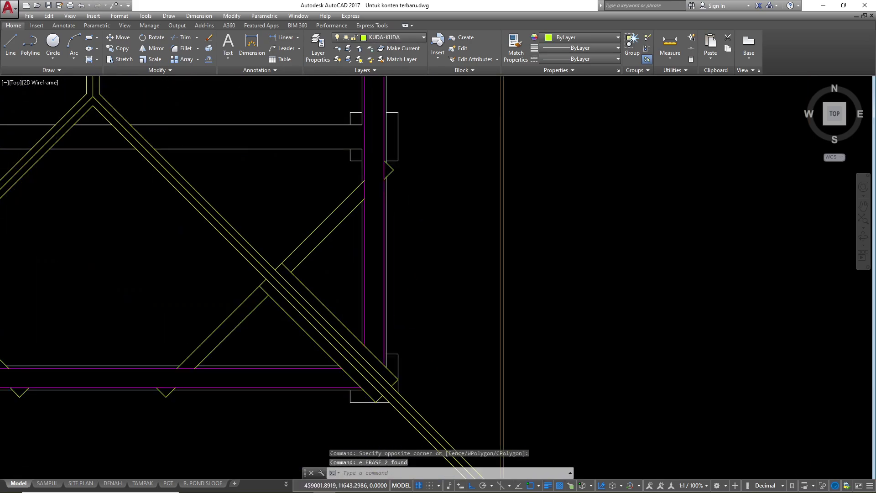
# - Select both halves of the main building's southwest diagonal brace, including the pointed tips outside the west and south walls
pyautogui.scroll(-2, 303, 309)
pyautogui.scroll(2, 327, 182)
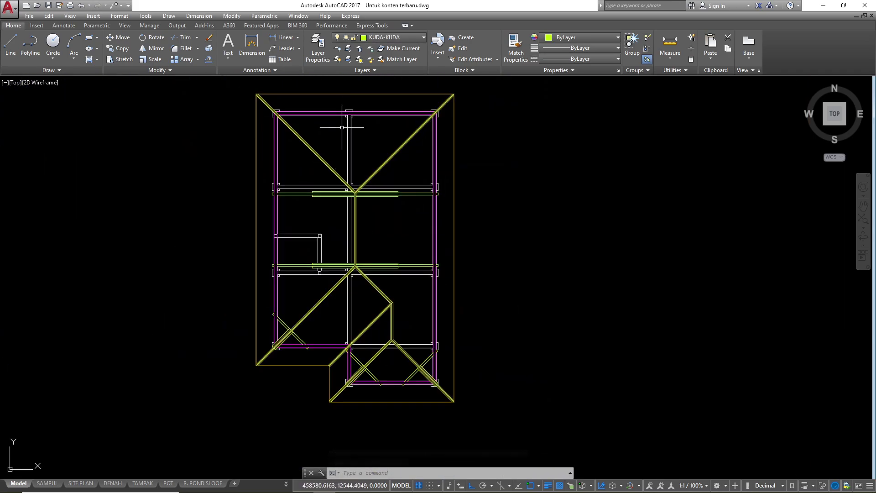
pyautogui.scroll(6, 263, 284)
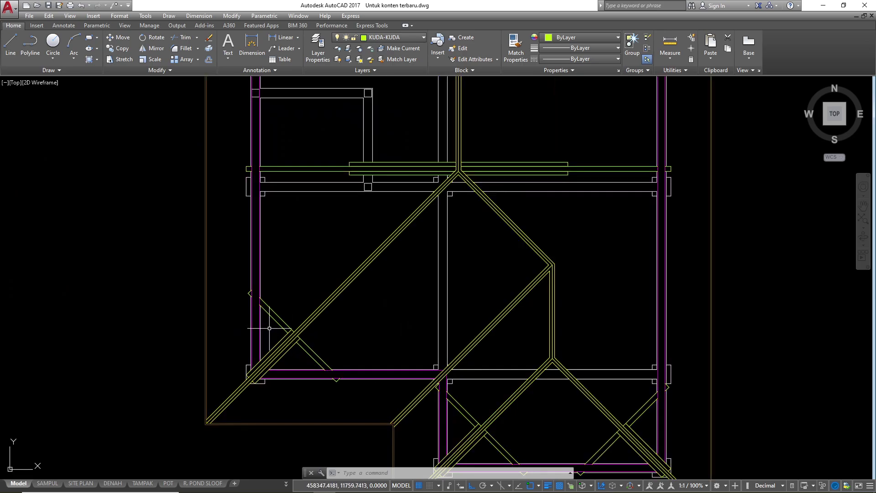
pyautogui.click(217, 258)
pyautogui.click(313, 325)
pyautogui.click(290, 319)
pyautogui.click(277, 324)
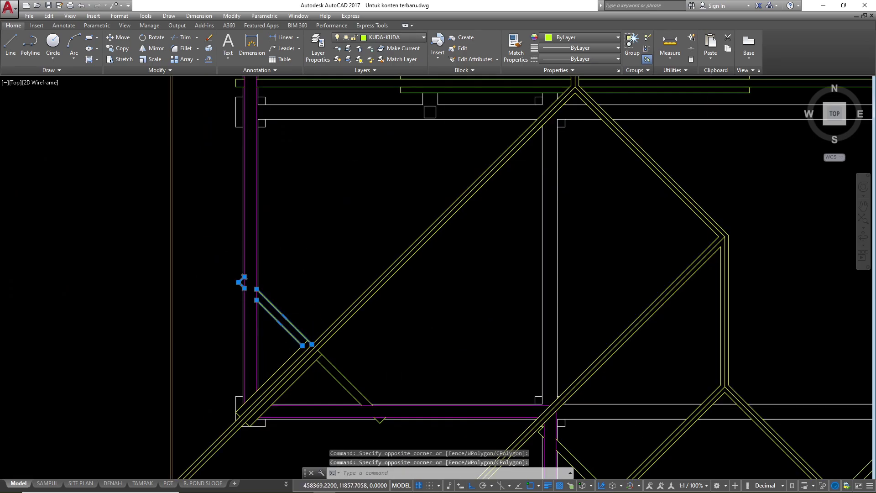
pyautogui.moveTo(300, 303); pyautogui.dragTo(306, 259, button='middle')
pyautogui.click(305, 258)
pyautogui.click(411, 413)
# - Add both side bands of the main building's southwest hip rafter, including their short ends at the corner column, to the selection
pyautogui.scroll(2, 304, 345)
pyautogui.click(293, 319)
pyautogui.click(270, 269)
pyautogui.scroll(-2, 318, 180)
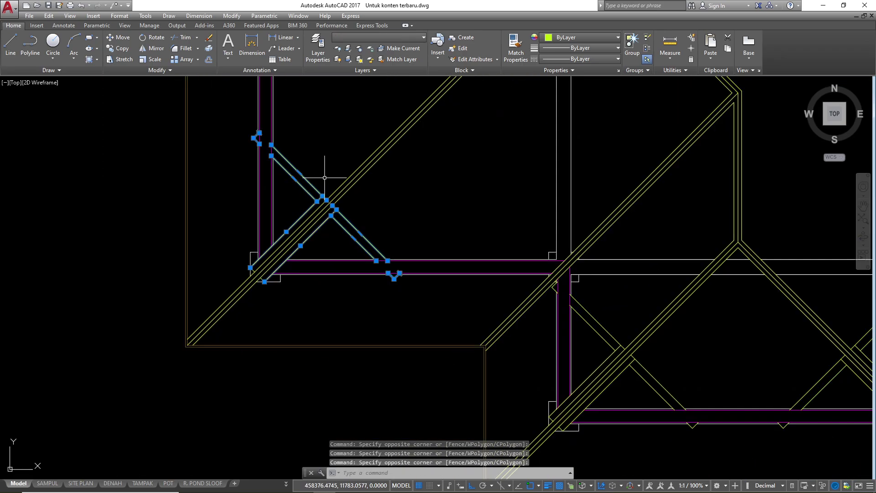
pyautogui.scroll(3, 240, 261)
pyautogui.click(239, 260)
pyautogui.click(340, 372)
pyautogui.scroll(-3, 266, 326)
# - Mirror the selected brace and side bands about a horizontal axis through the west roof edge's midpoint, keeping the originals
pyautogui.scroll(-5, 258, 325)
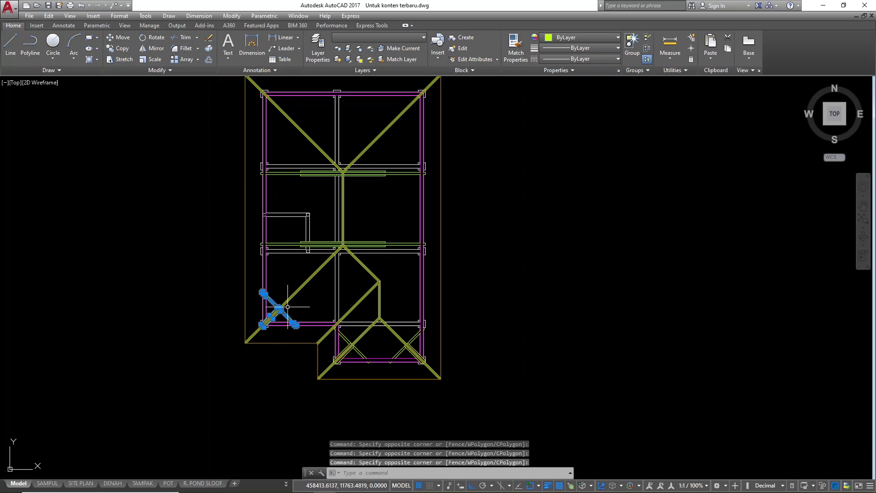
pyautogui.write('mi')
pyautogui.press('Return')
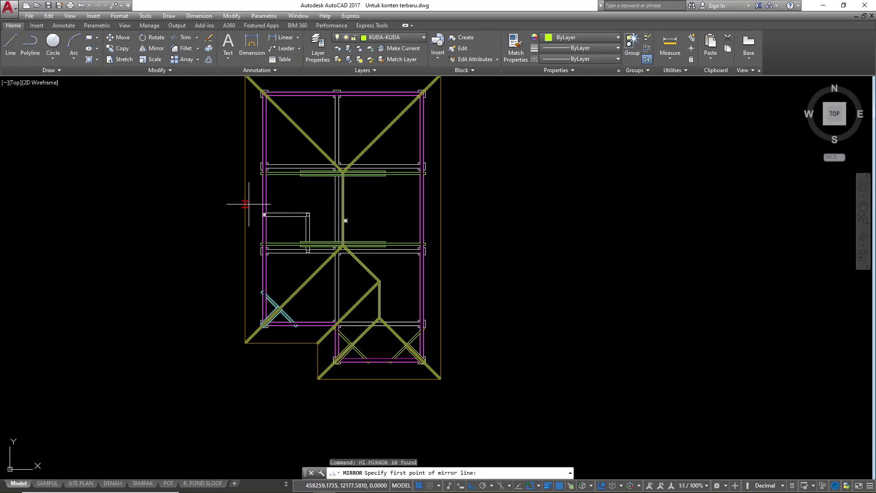
pyautogui.click(245, 209)
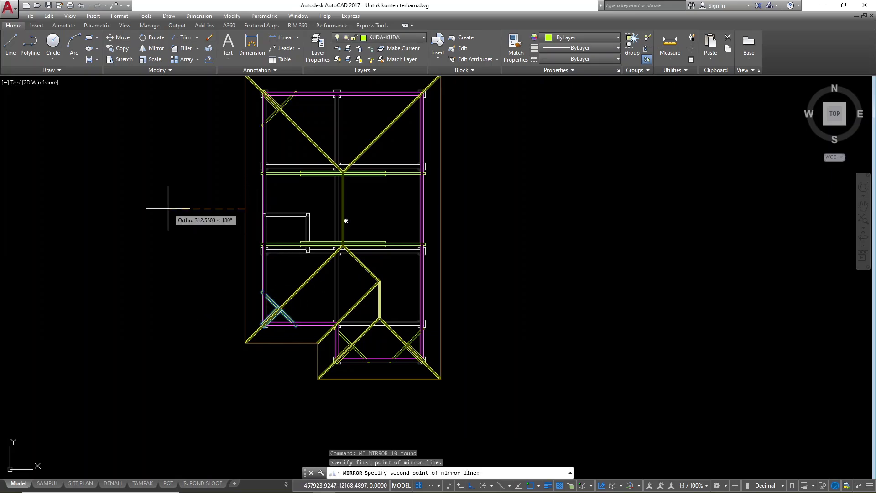
pyautogui.click(162, 209)
pyautogui.press('Return')
pyautogui.scroll(-2, 210, 231)
pyautogui.scroll(6, 273, 164)
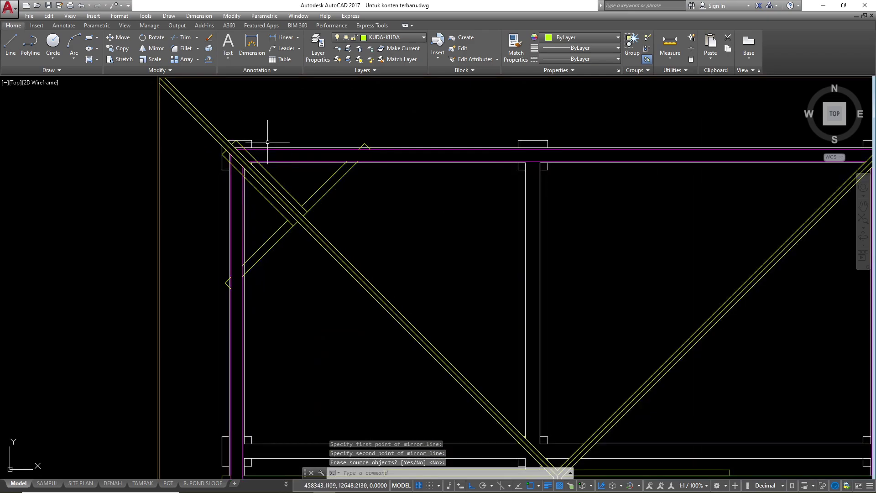
# - Select both halves of the northwest diagonal brace with their pointed tips, plus the northwest hip rafter's side bands and short ends
pyautogui.scroll(-3, 299, 276)
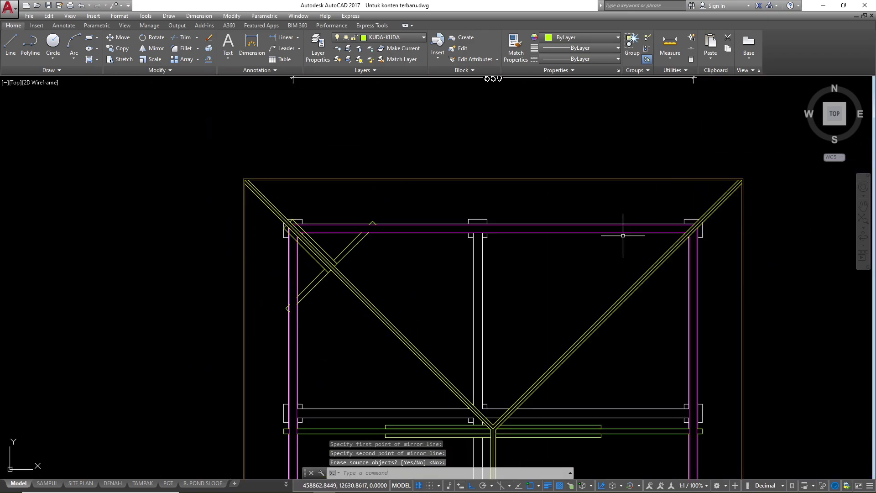
pyautogui.scroll(4, 356, 220)
pyautogui.click(279, 180)
pyautogui.click(412, 339)
pyautogui.scroll(-4, 393, 182)
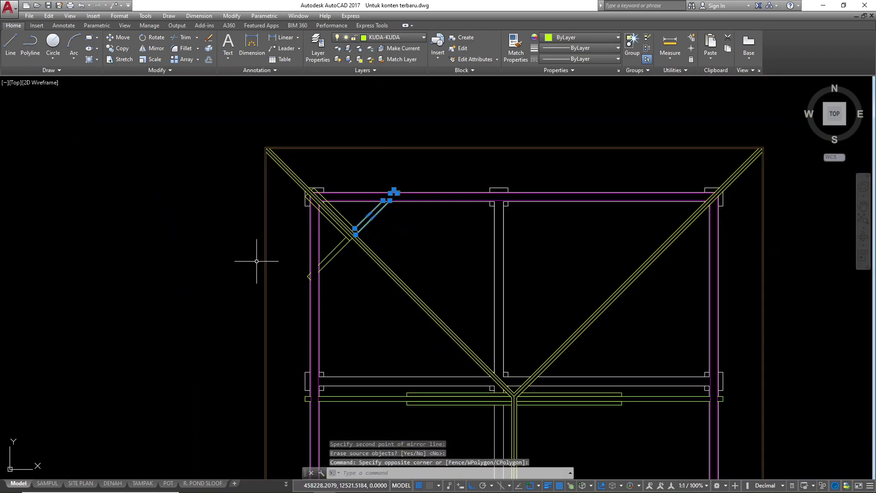
pyautogui.click(226, 234)
pyautogui.click(416, 305)
pyautogui.scroll(4, 313, 187)
pyautogui.click(277, 176)
pyautogui.click(382, 244)
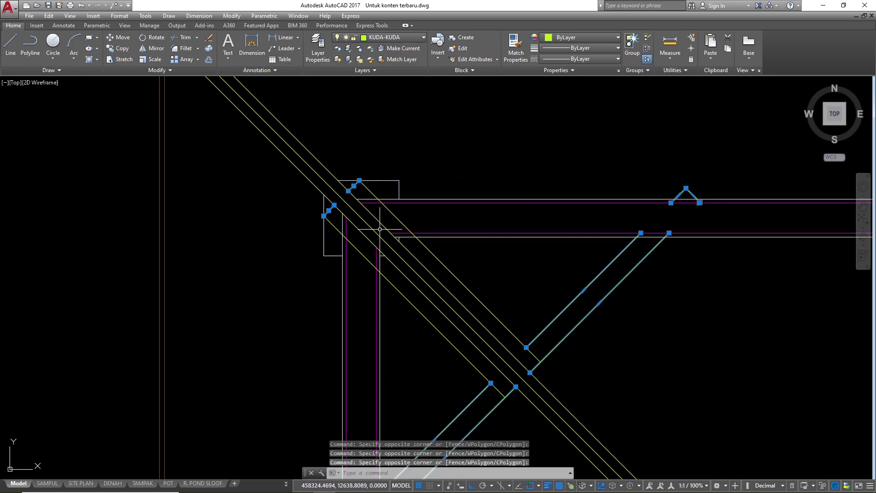
# - Mirror the selected brace and side bands about a vertical axis through the north roof edge's midpoint, keeping the originals
pyautogui.scroll(-3, 378, 300)
pyautogui.write('mi')
pyautogui.press('Return')
pyautogui.scroll(-2, 312, 290)
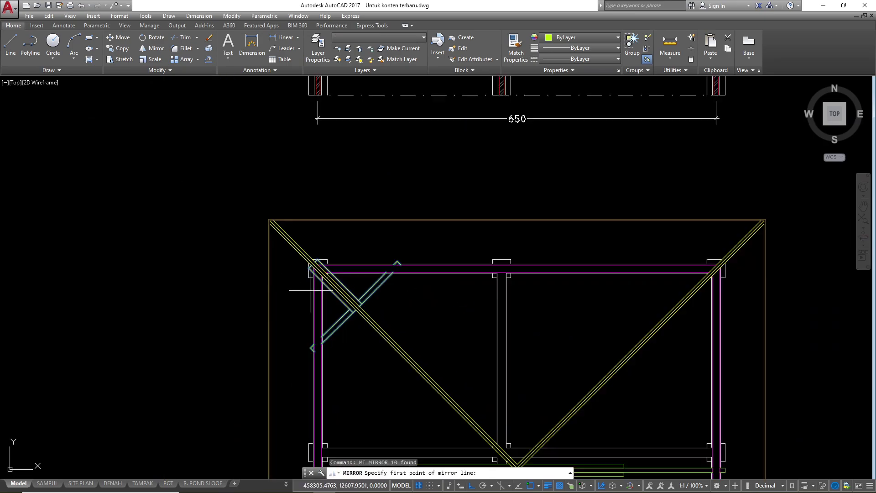
pyautogui.scroll(-2, 524, 224)
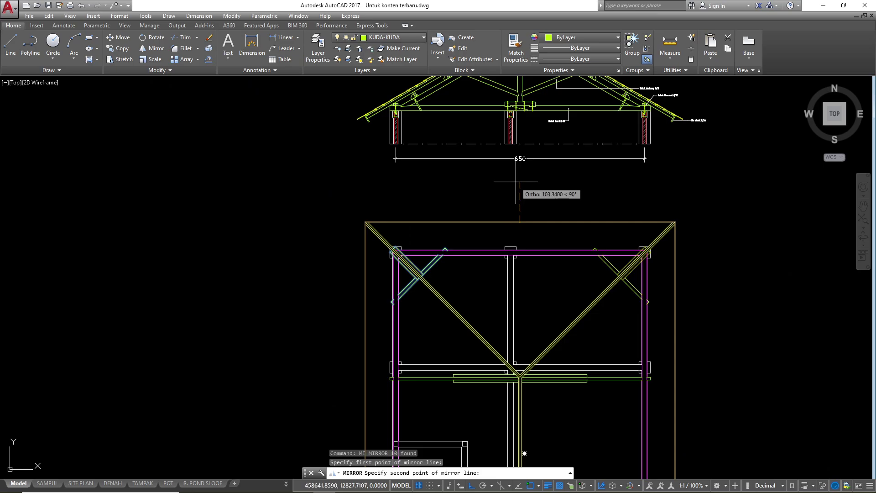
pyautogui.press('Escape')
pyautogui.press('Escape')
# - Trim the column and beam lines inside the northeast hip rafter's side bands, using both outer band edges as cutting edges
pyautogui.scroll(8, 627, 236)
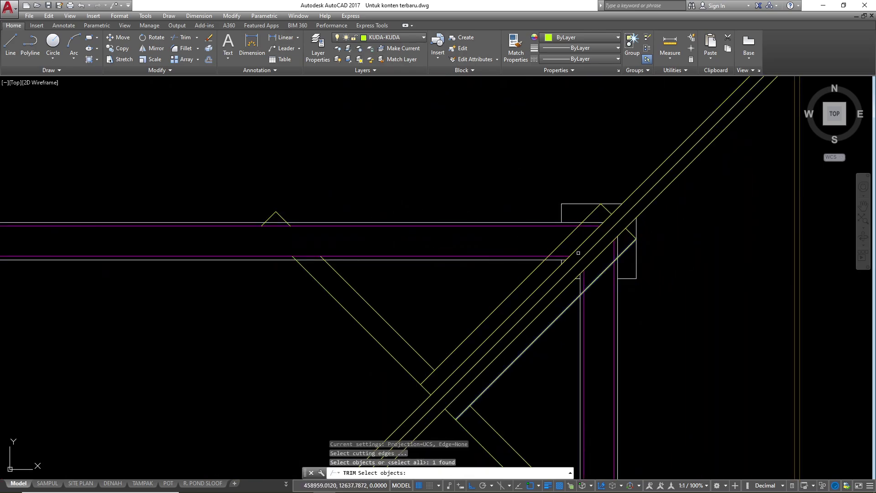
pyautogui.click(563, 242)
pyautogui.scroll(2, 613, 224)
pyautogui.press('Return')
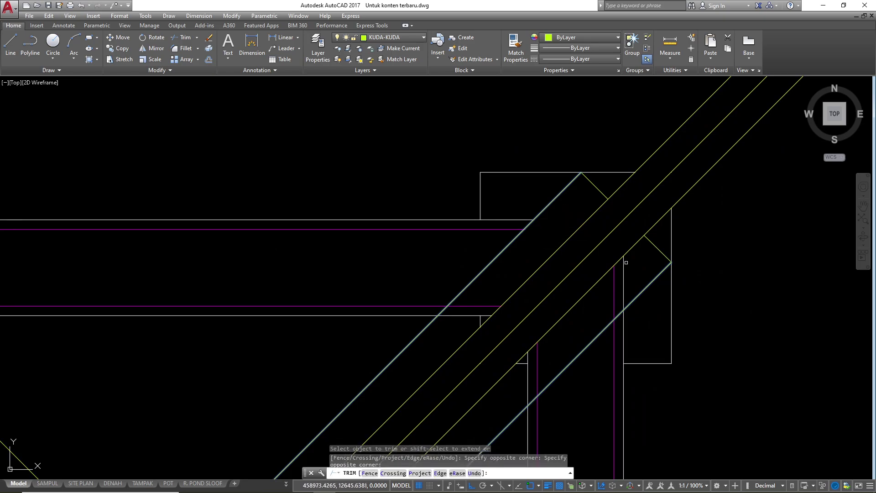
pyautogui.click(632, 279)
pyautogui.click(598, 233)
pyautogui.scroll(-2, 598, 217)
pyautogui.scroll(2, 576, 285)
pyautogui.click(572, 266)
pyautogui.click(519, 182)
pyautogui.scroll(-2, 519, 182)
pyautogui.press('Escape')
# - Trim the white beam outlines where the northeast diagonal brace and its pointed tips cross the north and east walls
pyautogui.scroll(3, 211, 148)
pyautogui.write('tr')
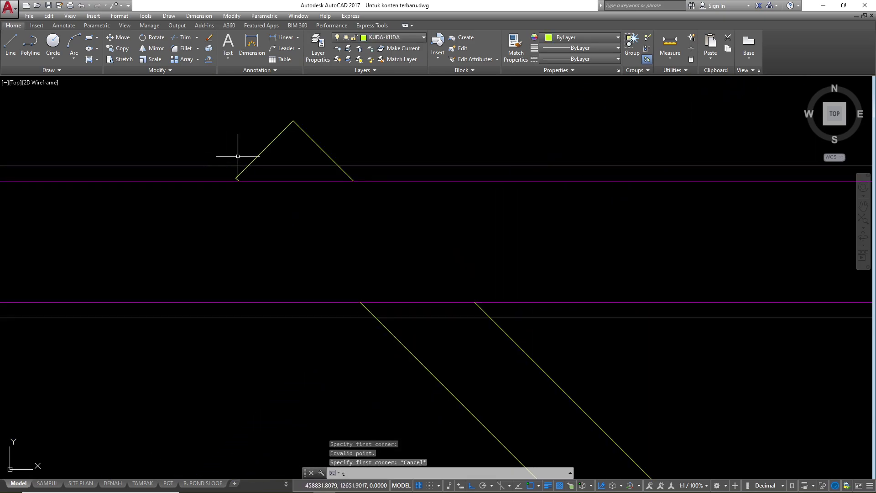
pyautogui.click(281, 155)
pyautogui.click(277, 168)
pyautogui.scroll(-5, 407, 318)
pyautogui.scroll(4, 416, 288)
pyautogui.click(397, 219)
pyautogui.click(388, 214)
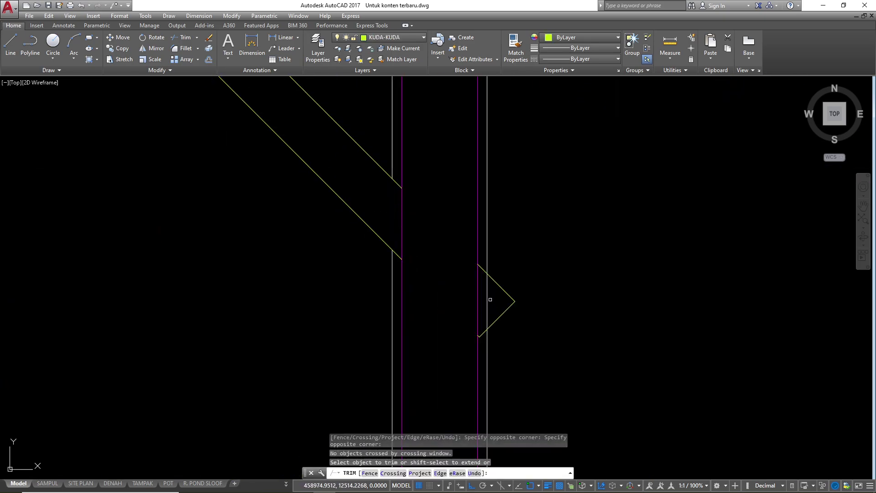
# - Trim the white west wall outlines running between the edges of the northwest diagonal brace
pyautogui.scroll(-4, 489, 297)
pyautogui.scroll(5, 471, 233)
pyautogui.click(300, 335)
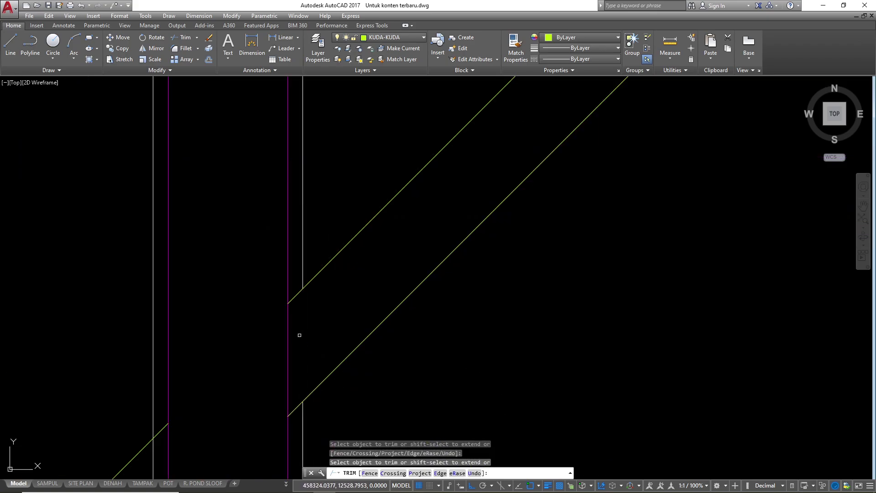
pyautogui.scroll(-8, 302, 334)
# - Trim the column and beam lines inside the northwest hip rafter's side bands, using the outer band edges as cutting edges
pyautogui.scroll(5, 278, 153)
pyautogui.write('tr')
pyautogui.click(340, 139)
pyautogui.click(290, 198)
pyautogui.press('space')
pyautogui.scroll(5, 290, 192)
pyautogui.scroll(-2, 353, 206)
pyautogui.click(406, 237)
pyautogui.click(354, 125)
pyautogui.click(335, 204)
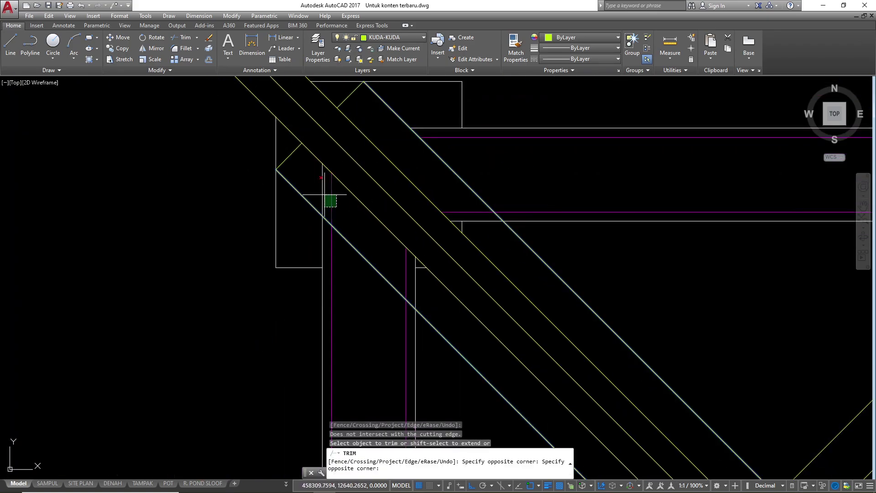
pyautogui.click(318, 188)
# - Clear the remaining beam and column lines at the northwest corner by trimming them to the side bands and erasing leftover pieces
pyautogui.click(482, 341)
pyautogui.click(433, 208)
pyautogui.click(424, 288)
pyautogui.write('E')
pyautogui.press('Return')
pyautogui.scroll(-10, 455, 284)
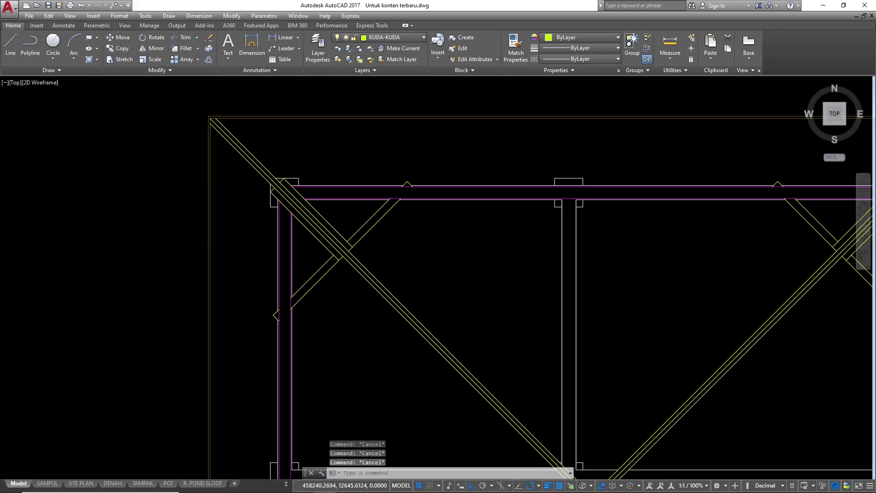
pyautogui.scroll(4, 314, 216)
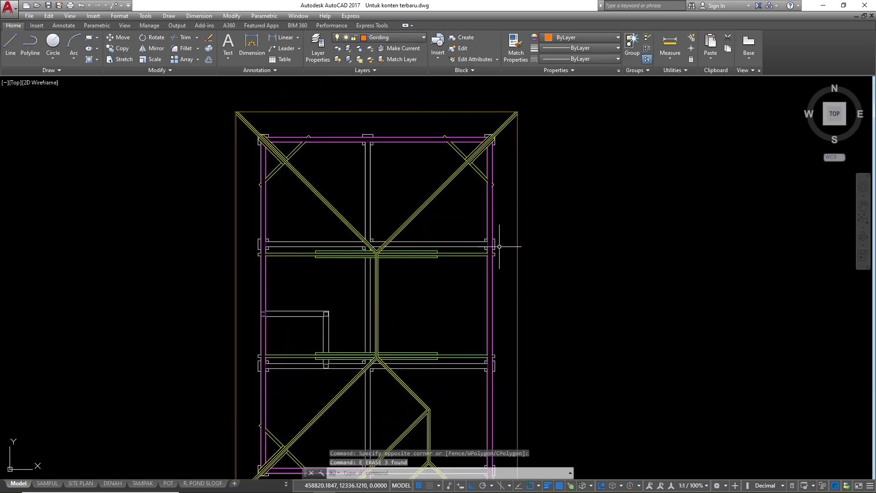
# - On the Gording layer, draw vertical construction lines through three corners of the uppermost purlin on the truss section's west slope
pyautogui.scroll(-2, 456, 274)
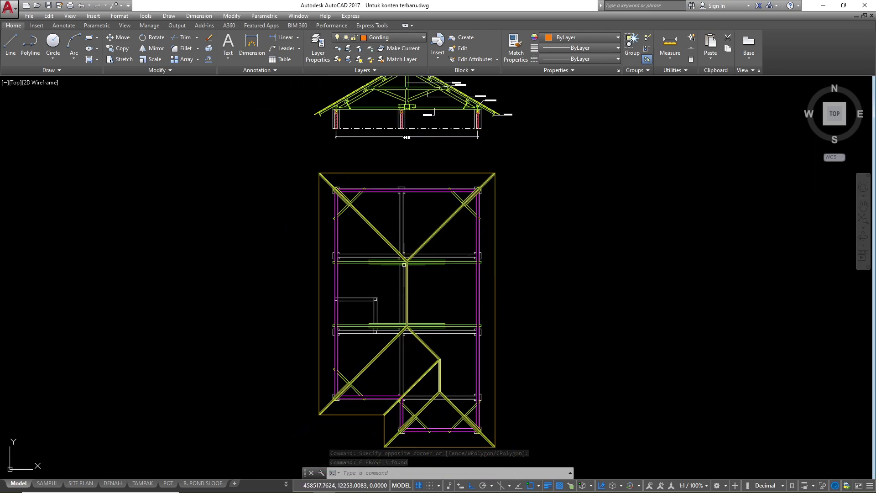
pyautogui.scroll(-3, 438, 294)
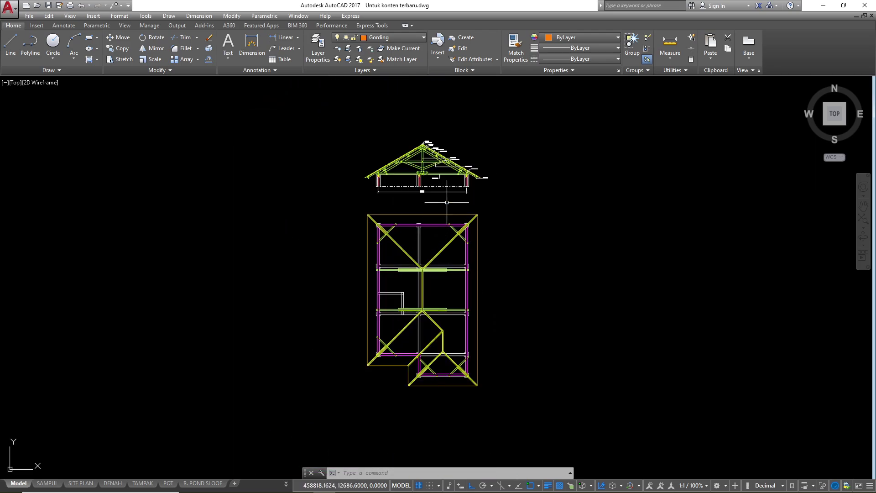
pyautogui.scroll(3, 436, 151)
pyautogui.scroll(2, 439, 164)
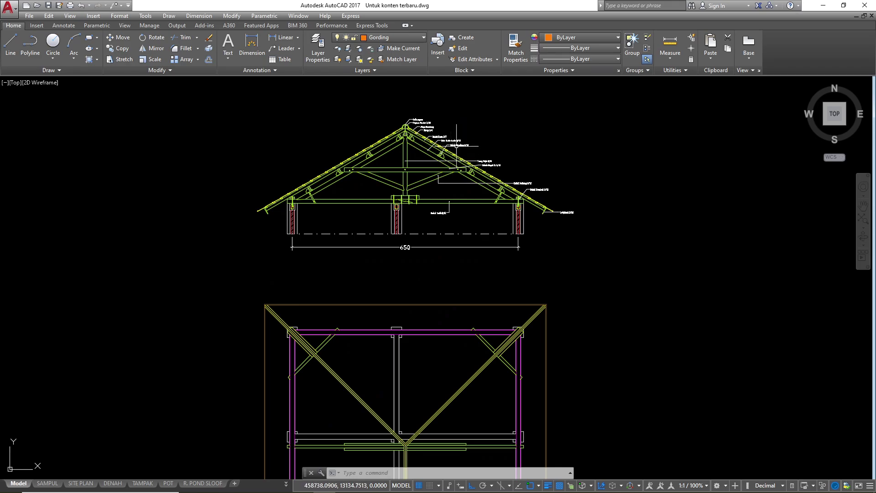
pyautogui.write('XL')
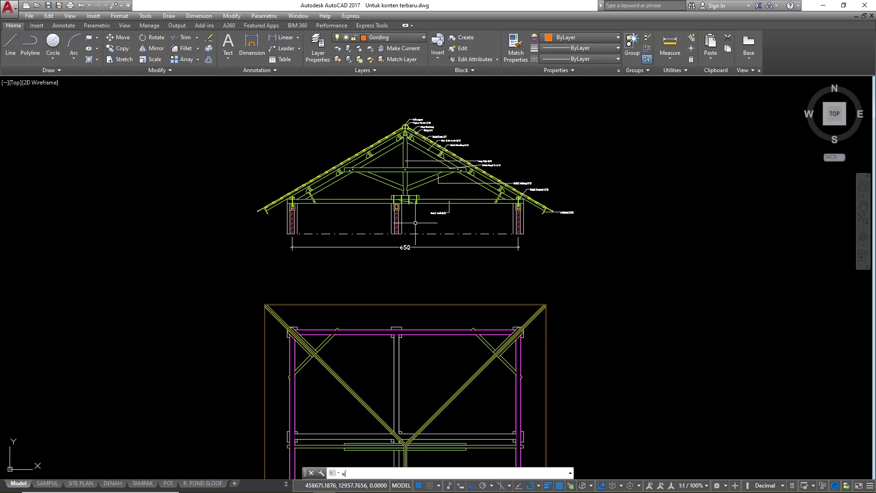
pyautogui.press('Return')
pyautogui.write('v')
pyautogui.press('Return')
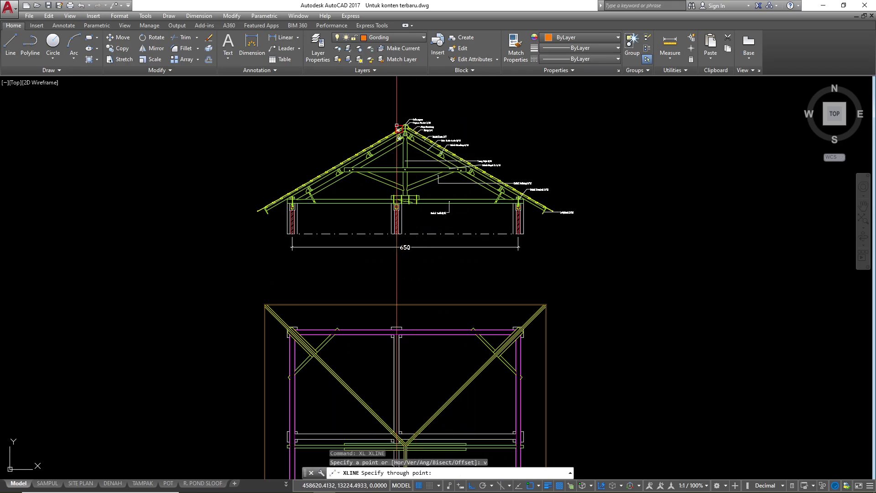
pyautogui.scroll(10, 402, 121)
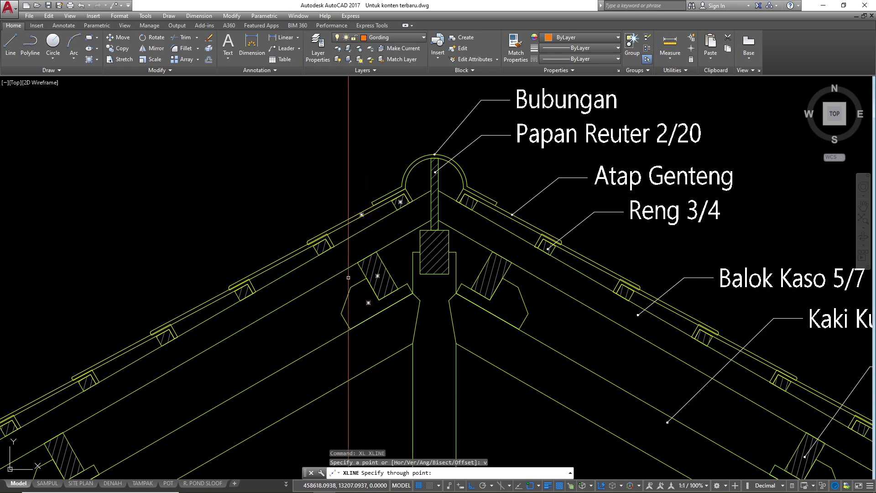
pyautogui.scroll(2, 359, 276)
pyautogui.click(361, 252)
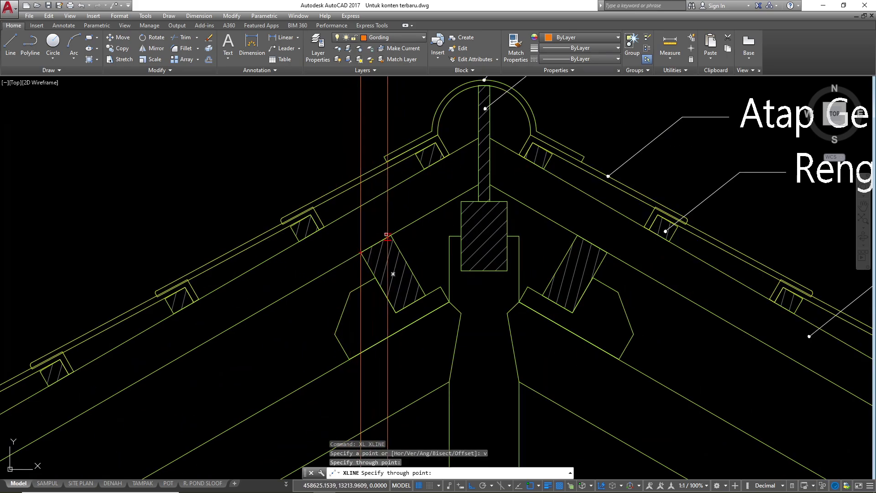
pyautogui.click(392, 235)
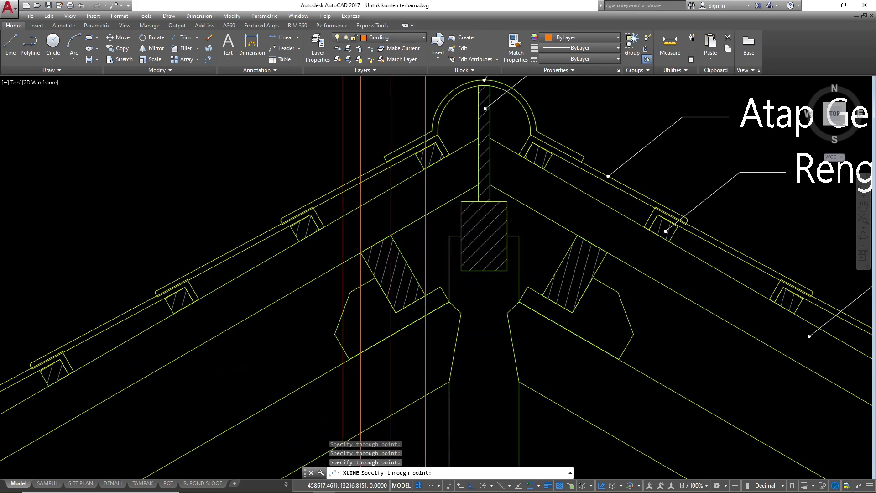
pyautogui.scroll(-12, 388, 280)
pyautogui.press('Escape')
pyautogui.press('Escape')
pyautogui.press('Escape')
# - Examine how the vertical construction lines run from the truss section's purlin down to the hip rafters in the roof plan
pyautogui.scroll(4, 389, 280)
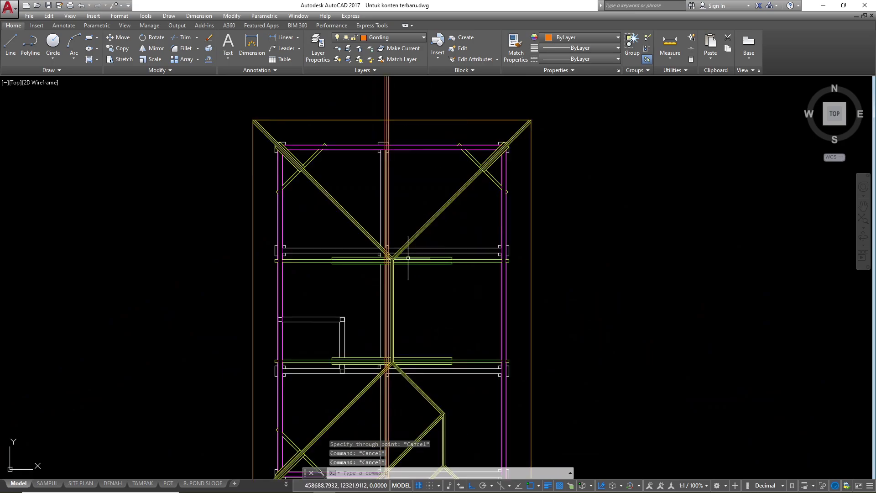
pyautogui.scroll(-5, 377, 273)
pyautogui.scroll(3, 381, 97)
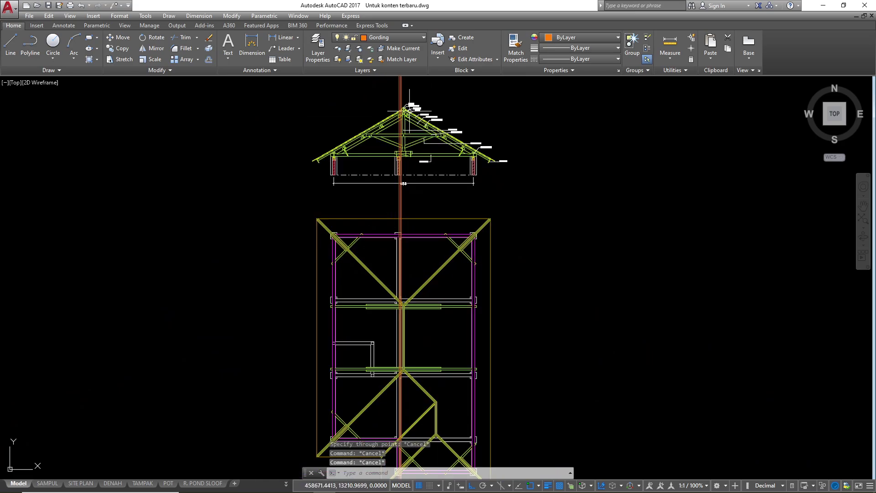
pyautogui.scroll(4, 381, 97)
pyautogui.scroll(-4, 383, 113)
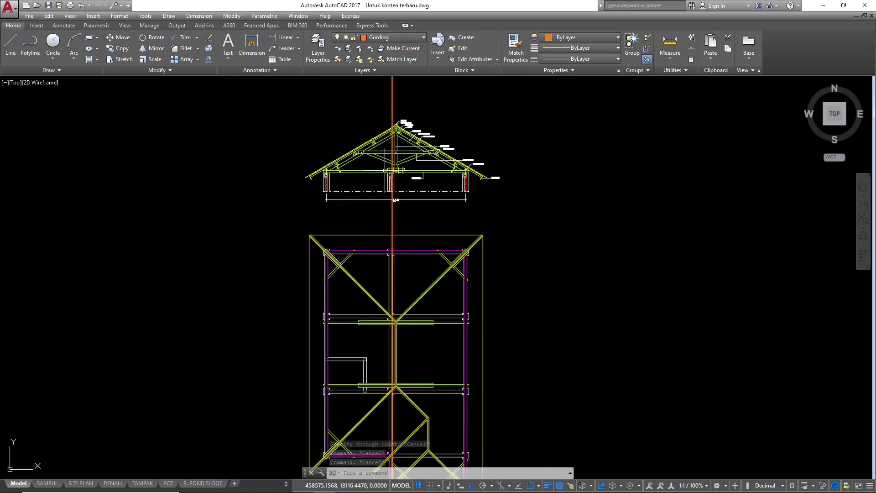
pyautogui.scroll(4, 391, 138)
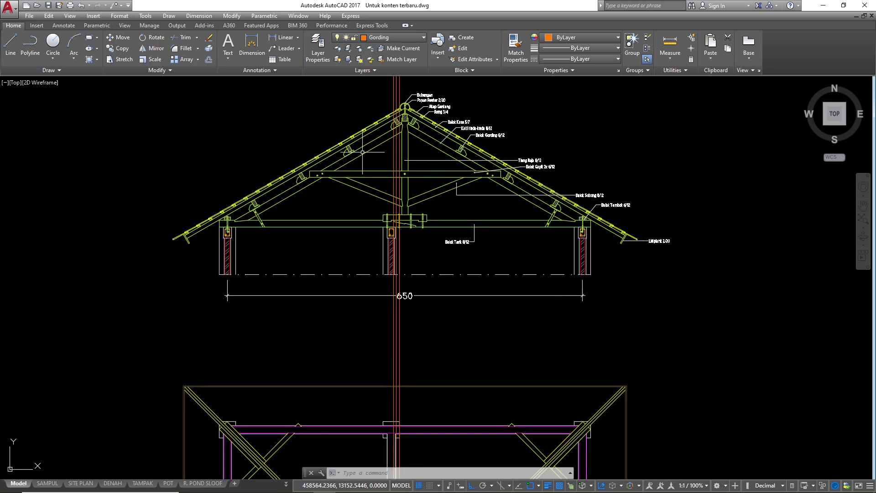
pyautogui.scroll(-4, 347, 153)
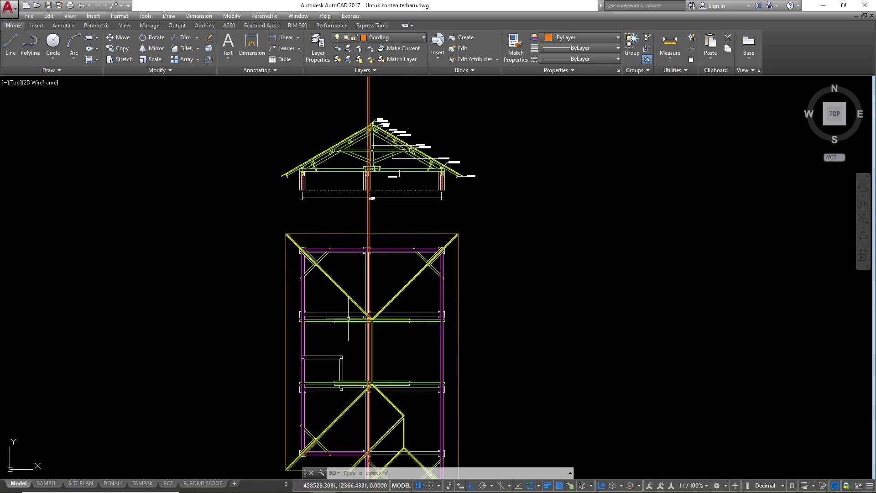
pyautogui.scroll(4, 348, 318)
pyautogui.scroll(4, 378, 336)
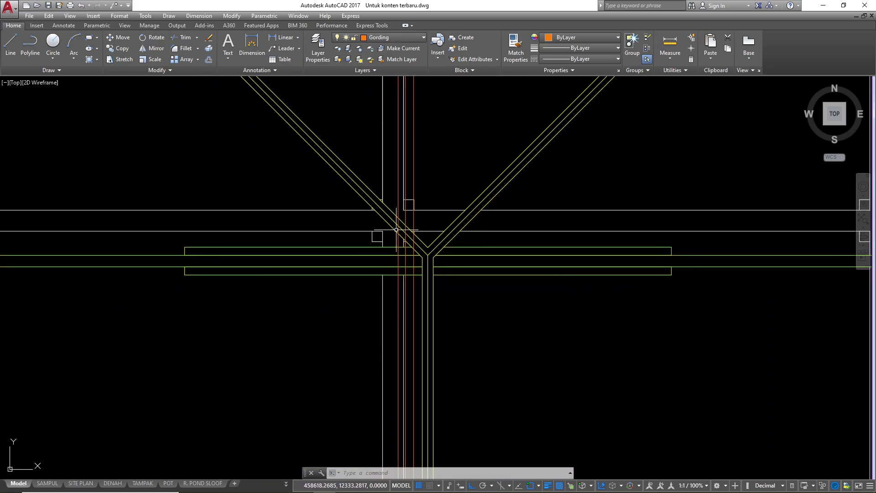
pyautogui.scroll(-4, 397, 229)
pyautogui.scroll(6, 383, 210)
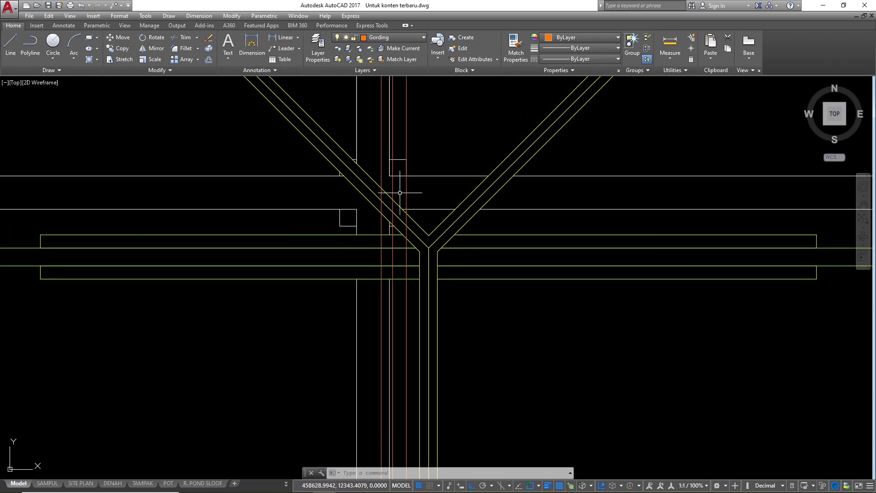
# - Draw a horizontal line from the westernmost construction line's intersection with the northwest hip rafter's centreline eastward past the northeast hip rafter
pyautogui.moveTo(322, 210); pyautogui.dragTo(285, 218, button='middle')
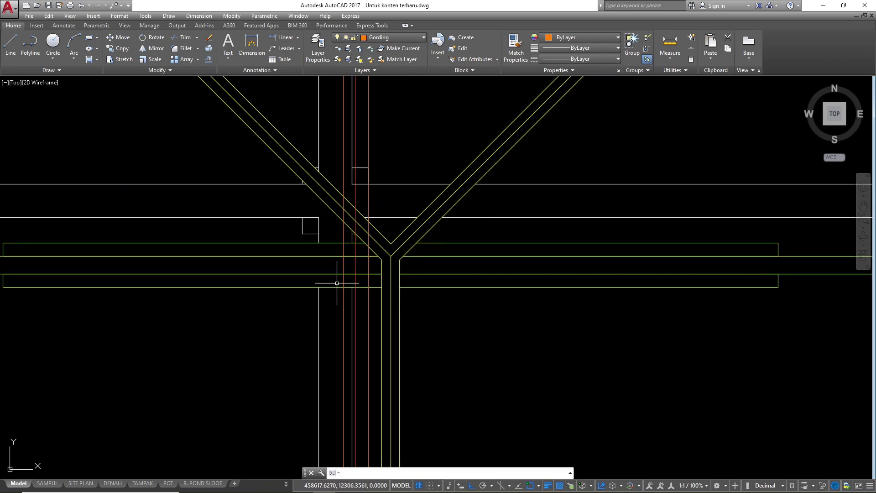
pyautogui.scroll(3, 350, 251)
pyautogui.scroll(1, 321, 223)
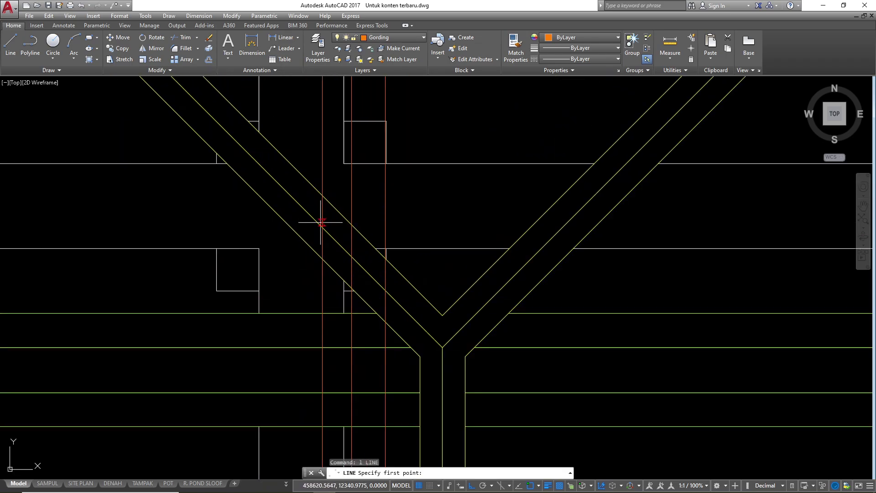
pyautogui.click(322, 227)
pyautogui.scroll(-4, 300, 240)
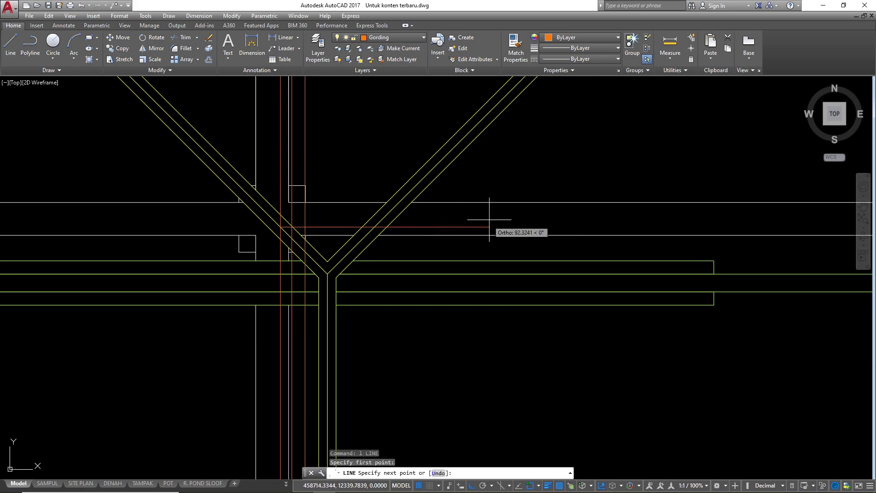
pyautogui.click(526, 220)
pyautogui.press('Escape')
# - Draw a second horizontal line eastward from where the middle construction line crosses the northwest hip rafter's centreline
pyautogui.scroll(4, 280, 249)
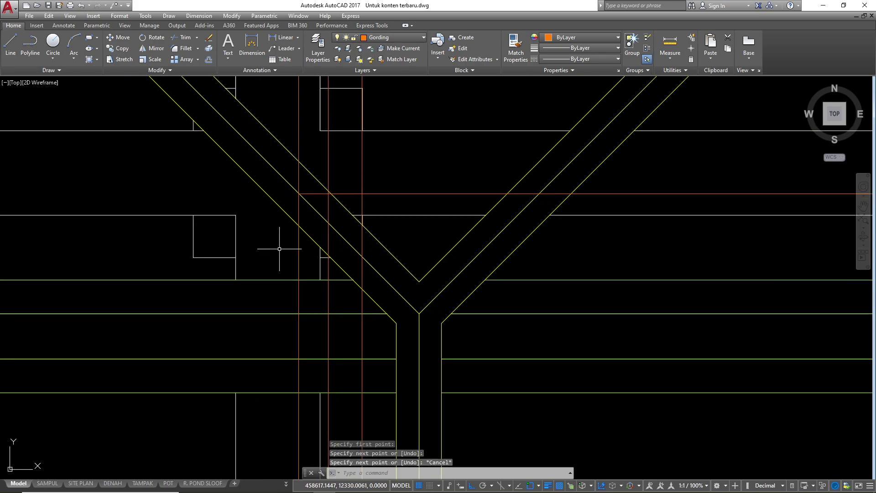
pyautogui.press('space')
pyautogui.click(325, 218)
pyautogui.scroll(-4, 284, 217)
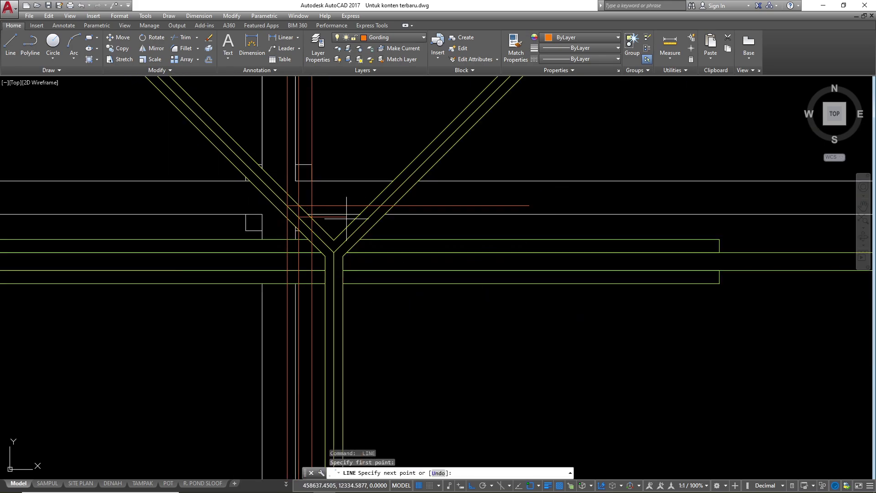
pyautogui.click(509, 218)
pyautogui.press('Escape')
# - Draw a third horizontal line eastward from where the easternmost construction line crosses the northwest hip rafter's centreline
pyautogui.scroll(4, 313, 230)
pyautogui.press('space')
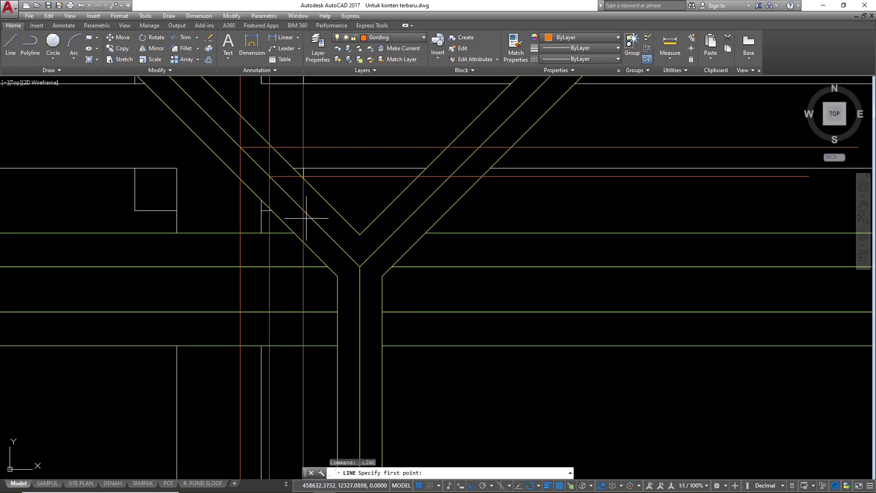
pyautogui.click(302, 210)
pyautogui.click(639, 204)
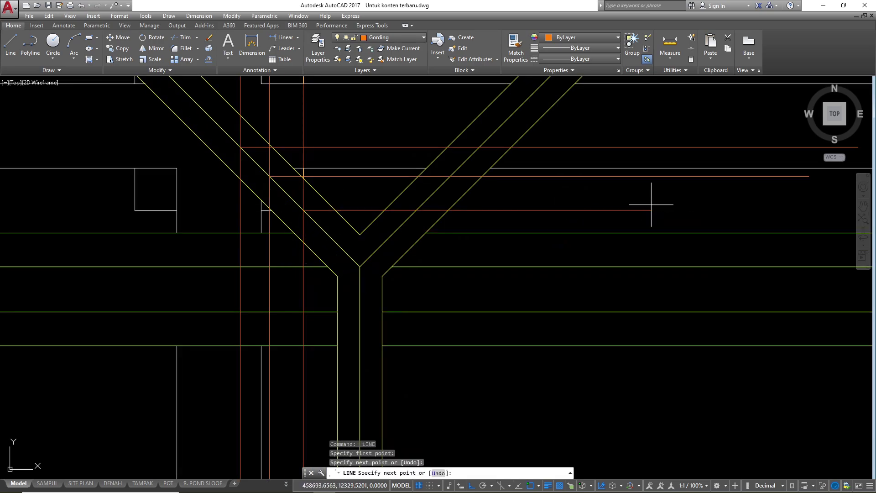
# - Draw a horizontal line from where the westernmost construction line crosses the southwest hip rafter's centreline, eastward past the southeast rafter
pyautogui.press('Escape')
pyautogui.scroll(-8, 350, 136)
pyautogui.scroll(4, 337, 306)
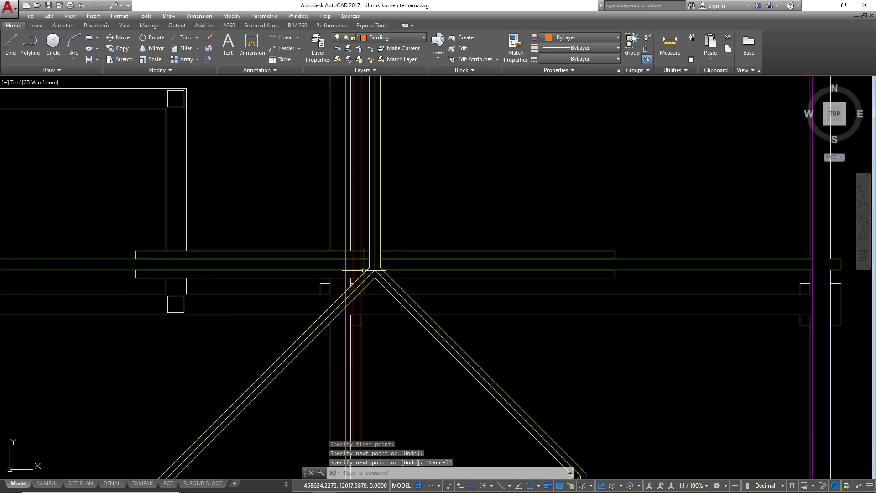
pyautogui.scroll(-4, 320, 328)
pyautogui.scroll(-2, 320, 328)
pyautogui.scroll(2, 312, 215)
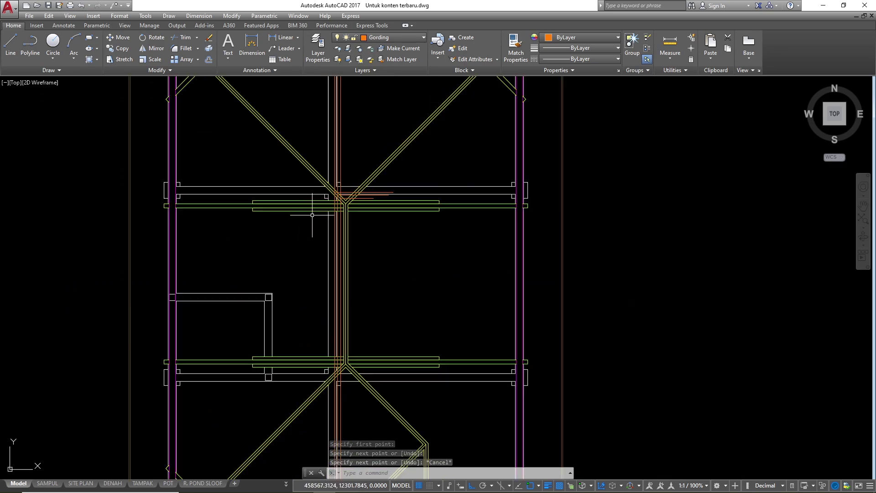
pyautogui.scroll(4, 335, 199)
pyautogui.scroll(-6, 342, 360)
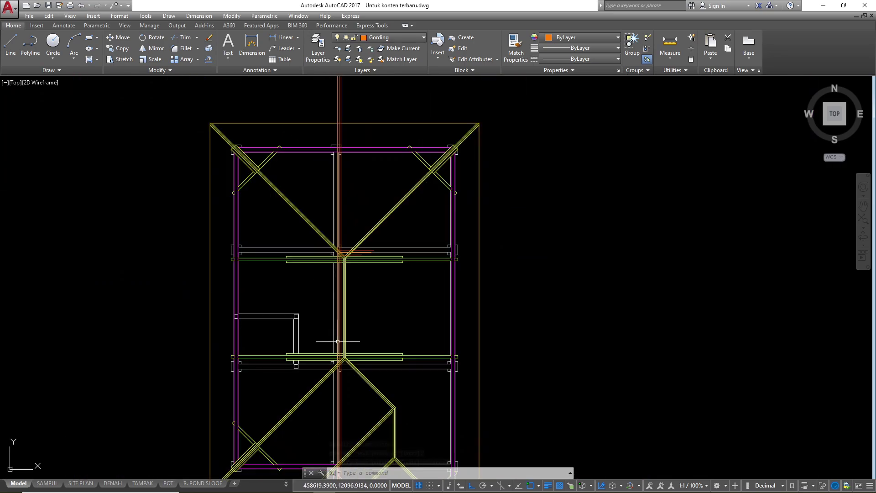
pyautogui.scroll(4, 340, 347)
pyautogui.scroll(4, 341, 365)
pyautogui.write('line')
pyautogui.press('Return')
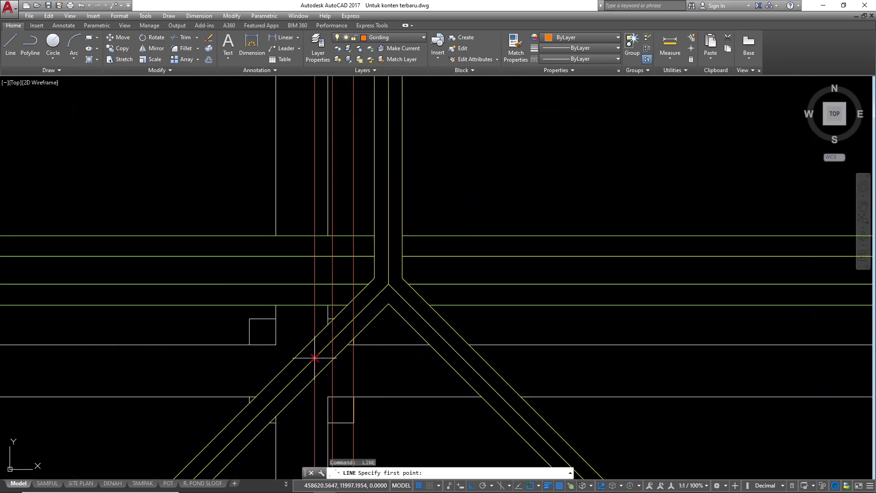
pyautogui.scroll(-2, 315, 358)
pyautogui.click(536, 312)
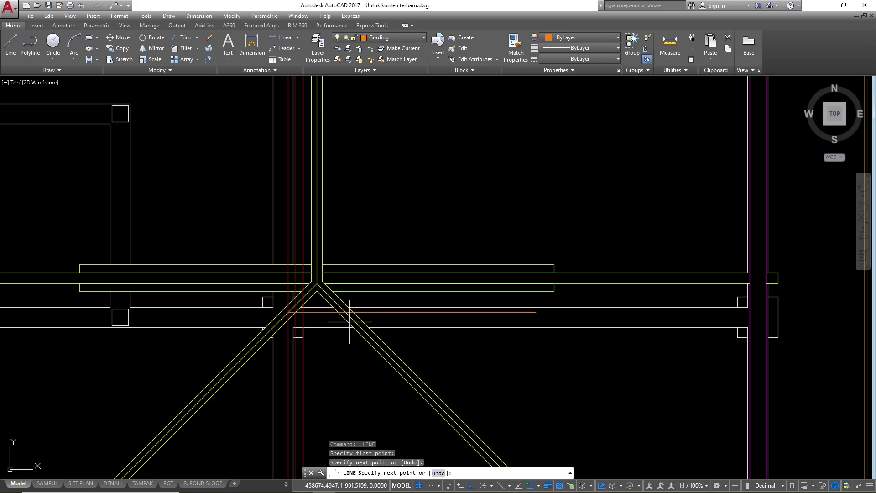
pyautogui.click(295, 312)
pyautogui.press('Return')
# - Draw a second horizontal line eastward from where the middle construction line crosses the southwest hip rafter's centreline
pyautogui.scroll(3, 305, 322)
pyautogui.press('Return')
pyautogui.click(302, 290)
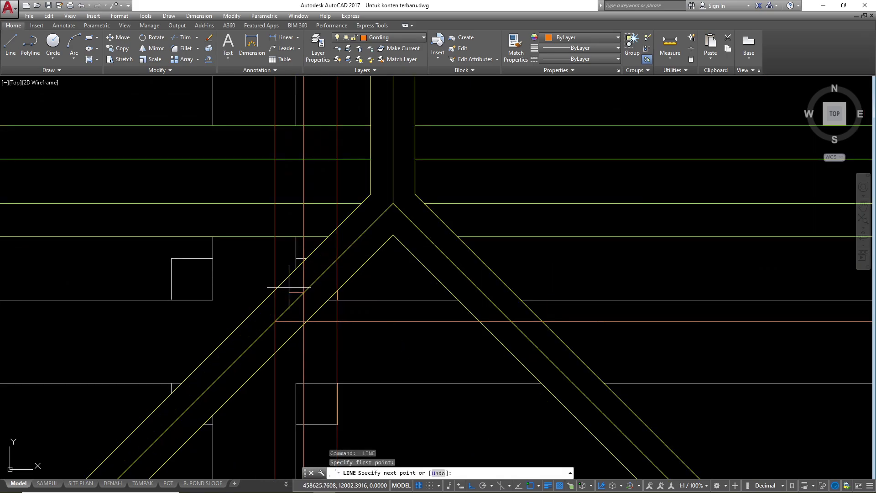
pyautogui.scroll(-3, 299, 288)
pyautogui.scroll(2, 424, 287)
pyautogui.click(576, 289)
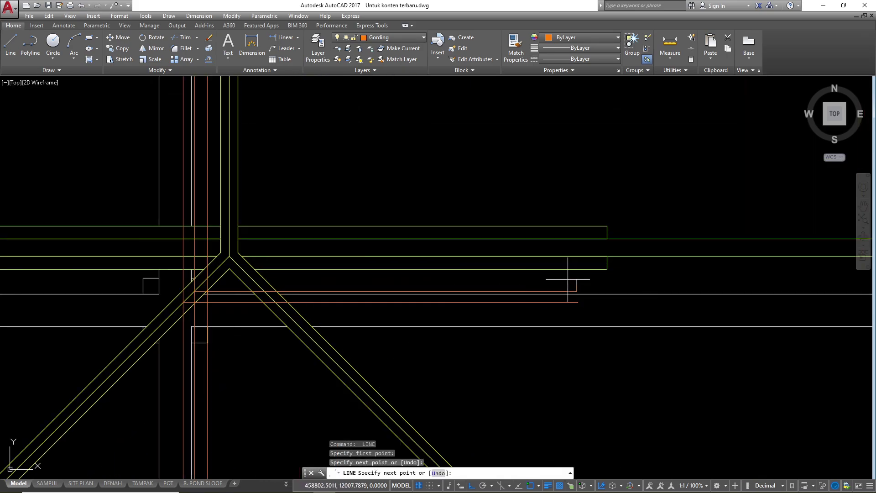
pyautogui.press('Escape')
# - Draw a third horizontal line eastward from where the easternmost construction line crosses the southwest hip rafter's centreline
pyautogui.press('Return')
pyautogui.click(208, 278)
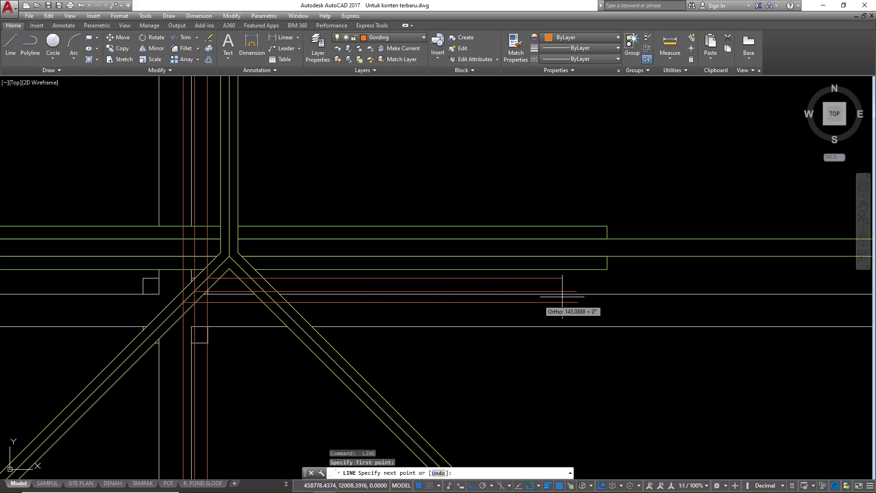
pyautogui.click(629, 276)
pyautogui.press('Escape')
pyautogui.press('Escape')
pyautogui.press('Escape')
pyautogui.press('Escape')
# - Mirror the three vertical construction lines to the east about the ridge's centreline, keeping the originals
pyautogui.scroll(-2, 506, 316)
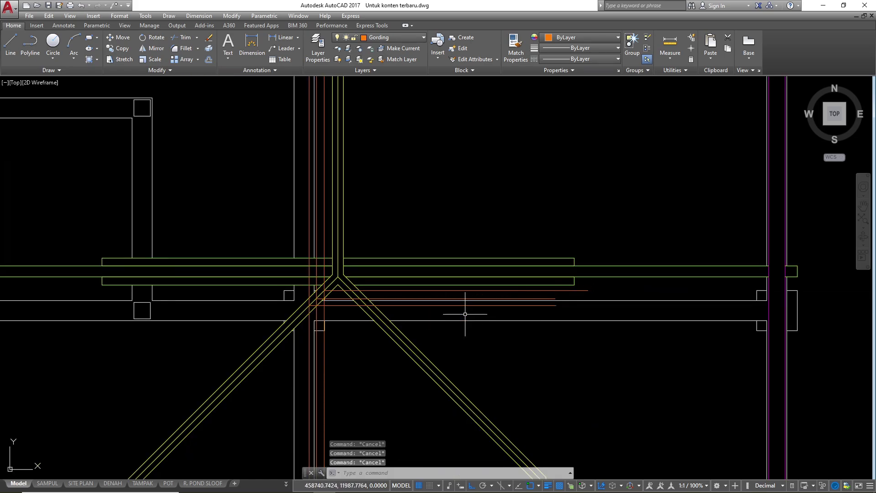
pyautogui.scroll(-4, 305, 329)
pyautogui.scroll(4, 303, 229)
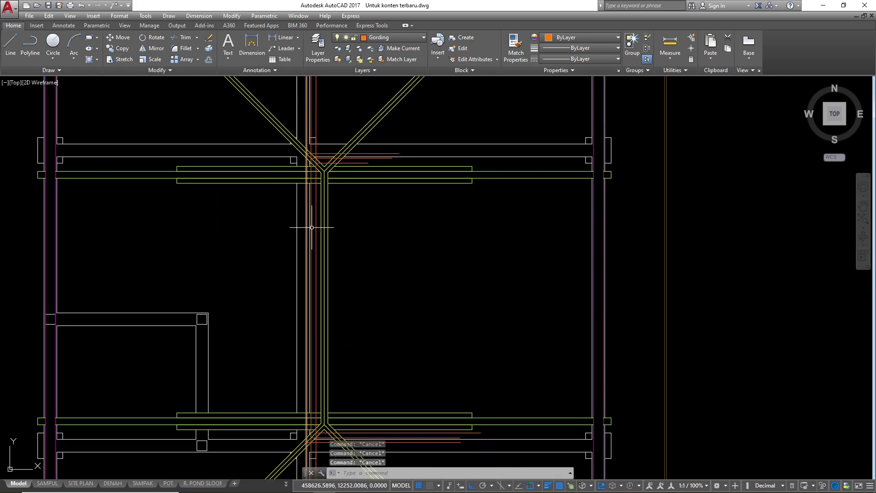
pyautogui.click(328, 270)
pyautogui.click(298, 242)
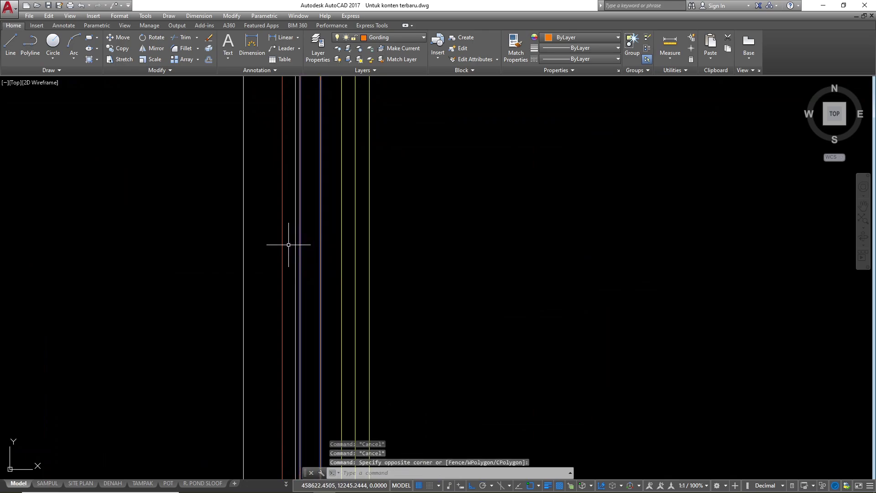
pyautogui.click(288, 244)
pyautogui.click(276, 233)
pyautogui.scroll(-5, 352, 287)
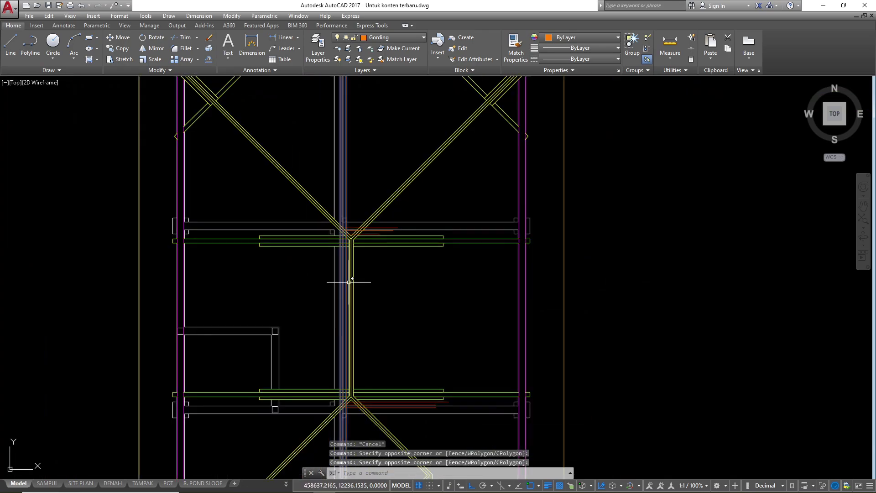
pyautogui.write('mi')
pyautogui.press('Return')
pyautogui.scroll(5, 347, 240)
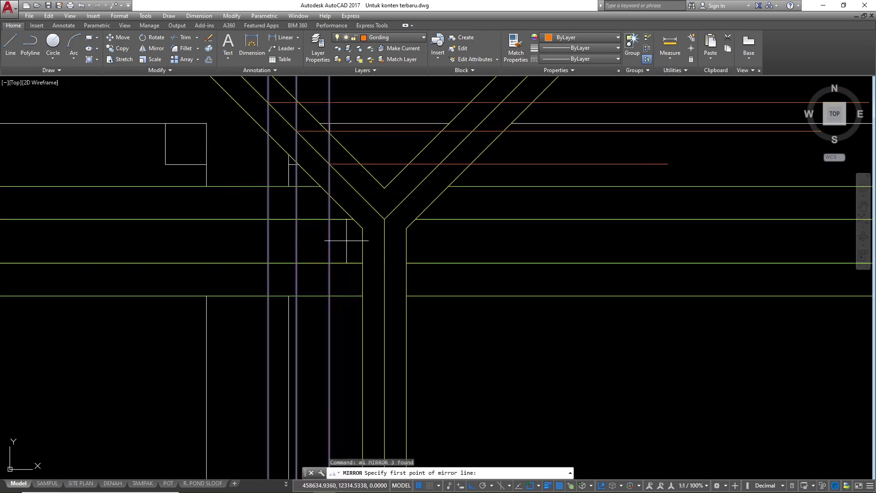
pyautogui.click(384, 219)
pyautogui.click(384, 188)
pyautogui.press('Return')
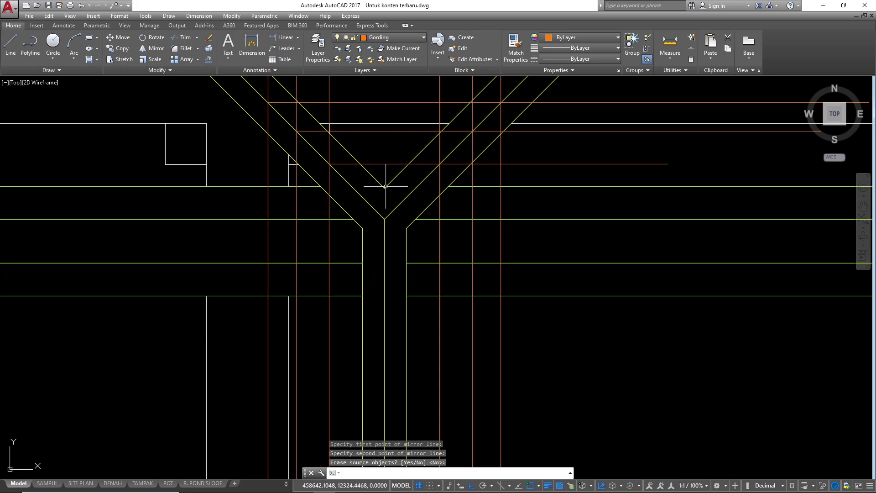
# - Draw a rectangle around the ridge from the northwest to the southeast intersection of the outermost vertical and horizontal construction lines
pyautogui.scroll(-6, 336, 174)
pyautogui.press('Escape')
pyautogui.press('Escape')
pyautogui.press('Escape')
pyautogui.scroll(4, 339, 133)
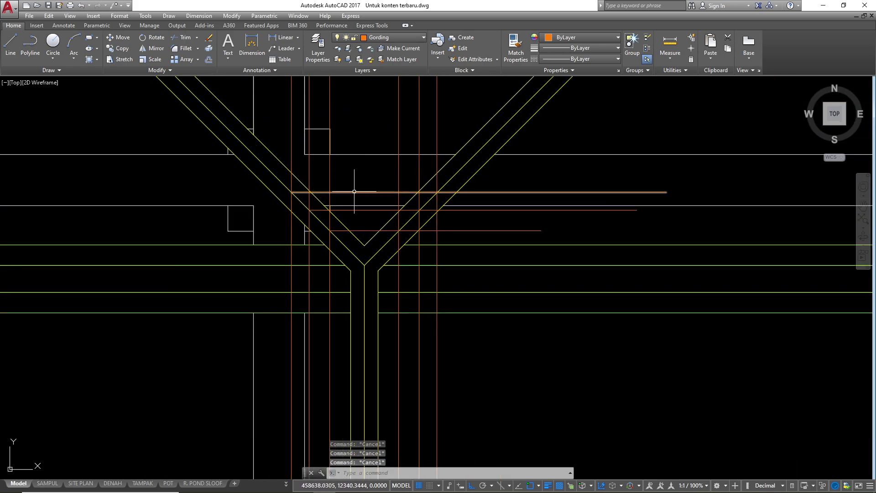
pyautogui.scroll(-2, 340, 159)
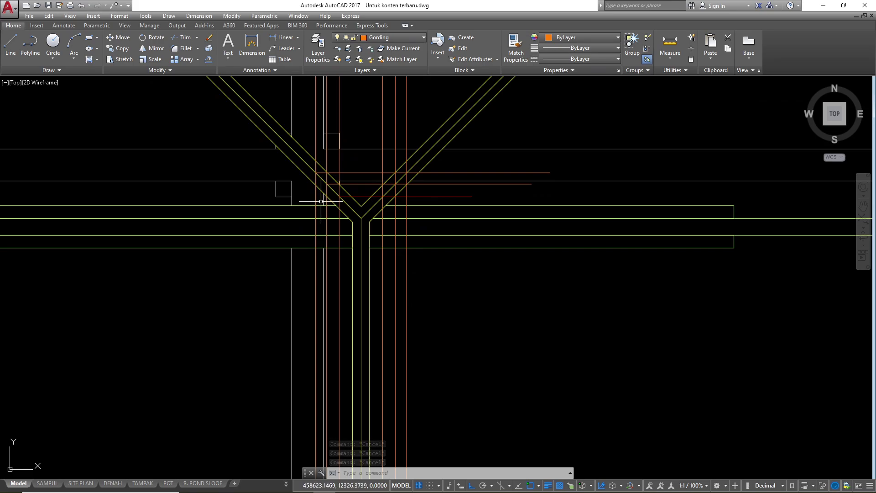
pyautogui.write('rec')
pyautogui.press('Return')
pyautogui.scroll(2, 320, 187)
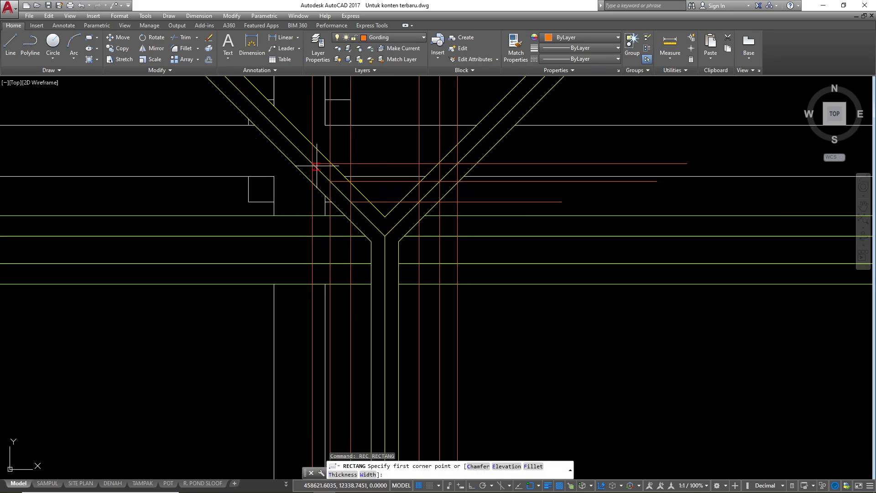
pyautogui.click(313, 163)
pyautogui.scroll(-4, 342, 235)
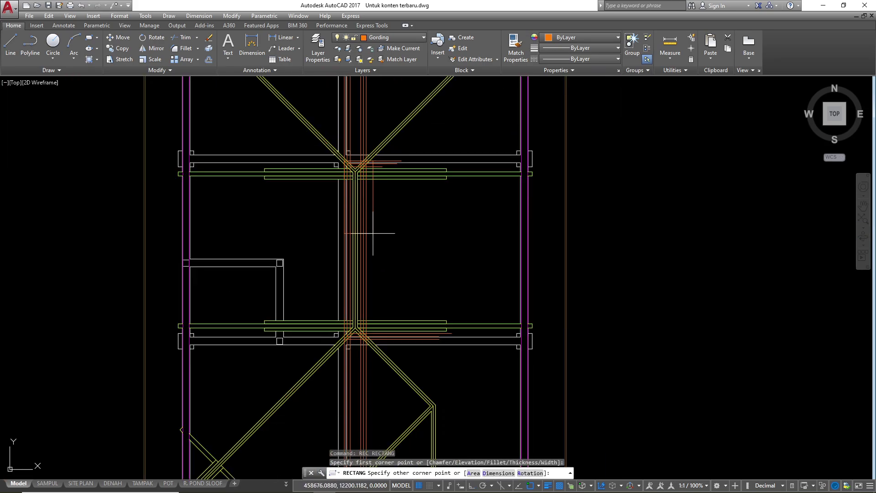
pyautogui.scroll(5, 363, 339)
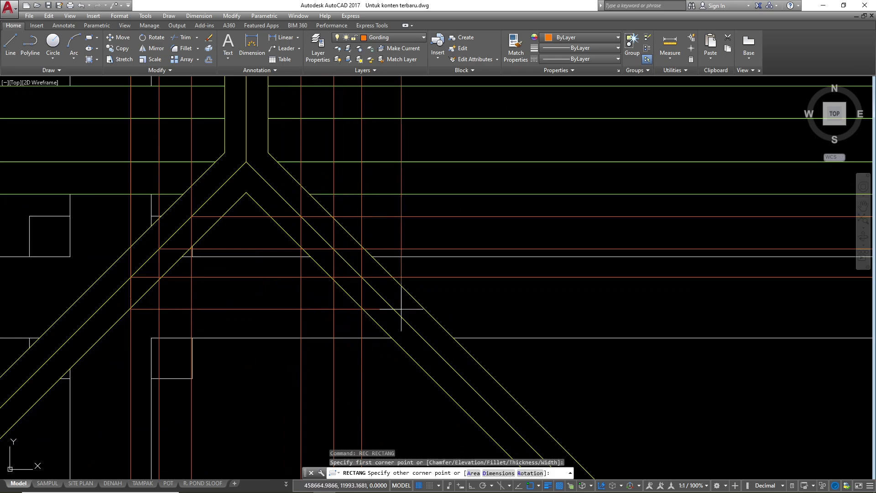
pyautogui.press('Escape')
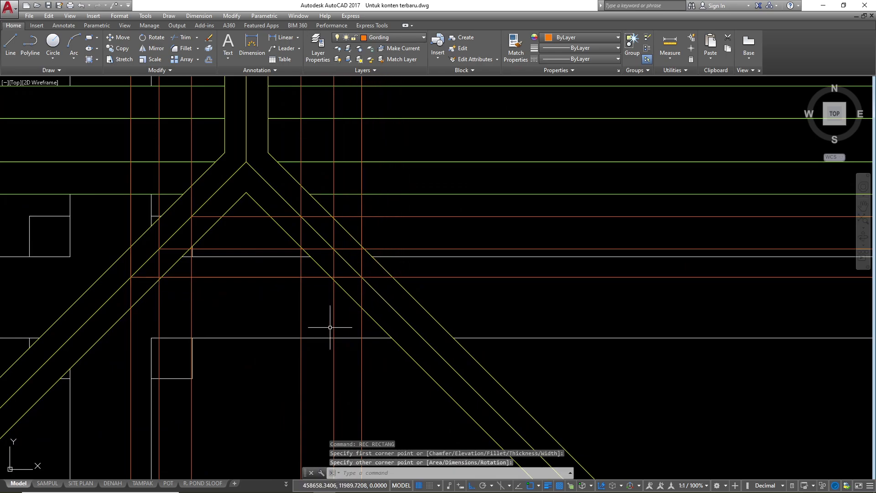
pyautogui.scroll(-4, 340, 338)
pyautogui.press('Escape')
pyautogui.press('Escape')
pyautogui.scroll(-3, 384, 295)
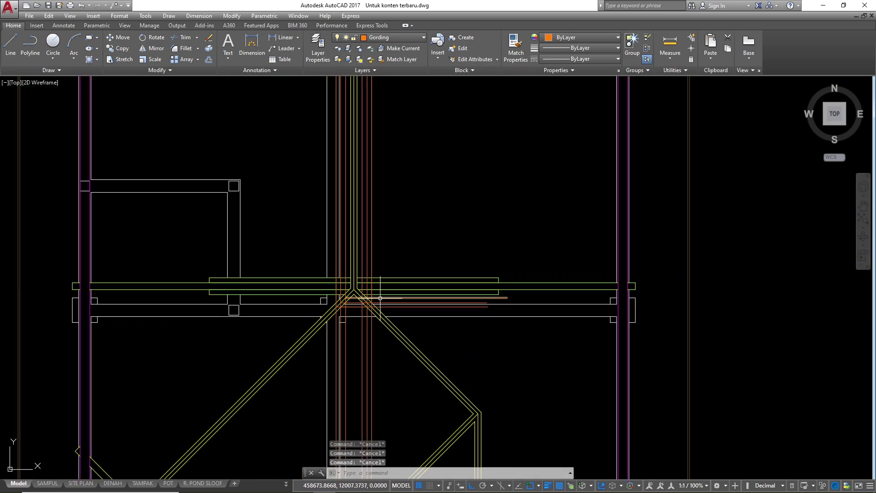
# - Measure the horizontal spacings between the three western construction lines near the ridge's north end in the roof plan
pyautogui.scroll(4, 371, 297)
pyautogui.scroll(-5, 342, 317)
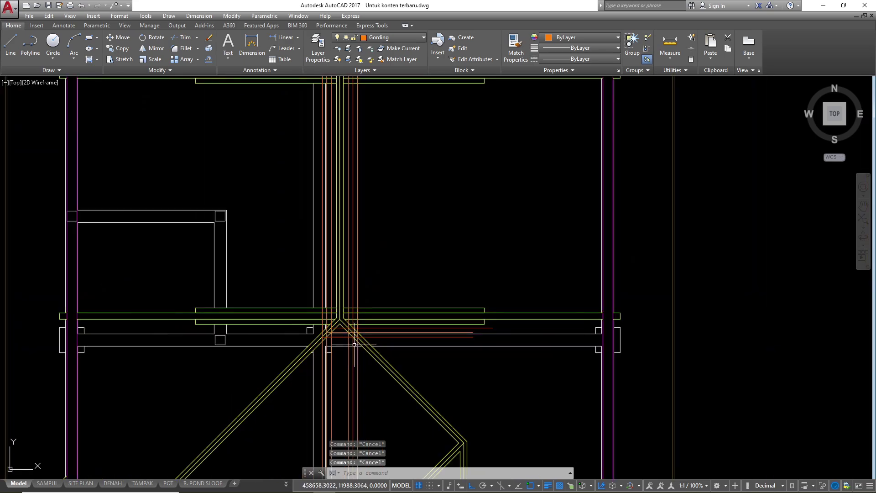
pyautogui.scroll(3, 366, 300)
pyautogui.scroll(6, 366, 300)
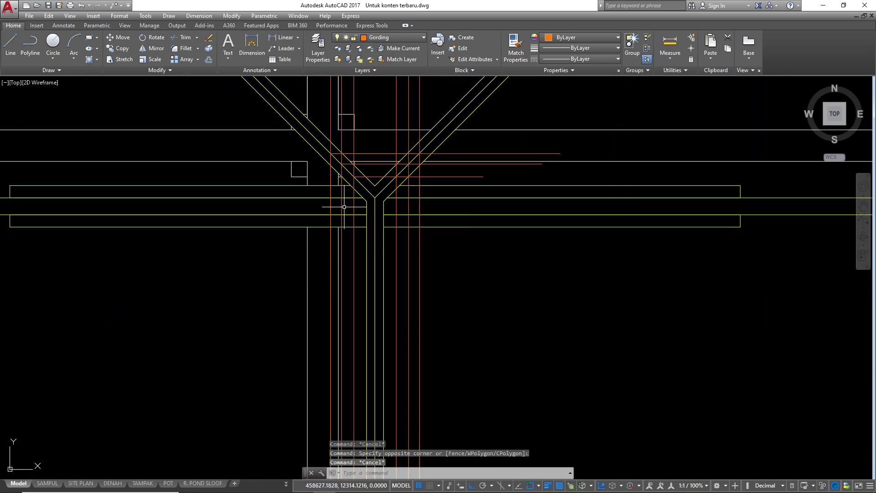
pyautogui.write('dli')
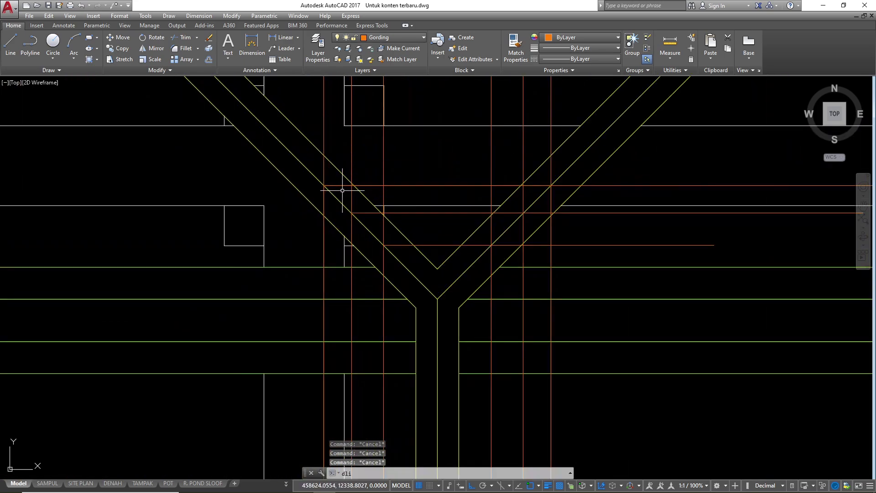
pyautogui.press('Return')
pyautogui.click(329, 145)
pyautogui.click(351, 146)
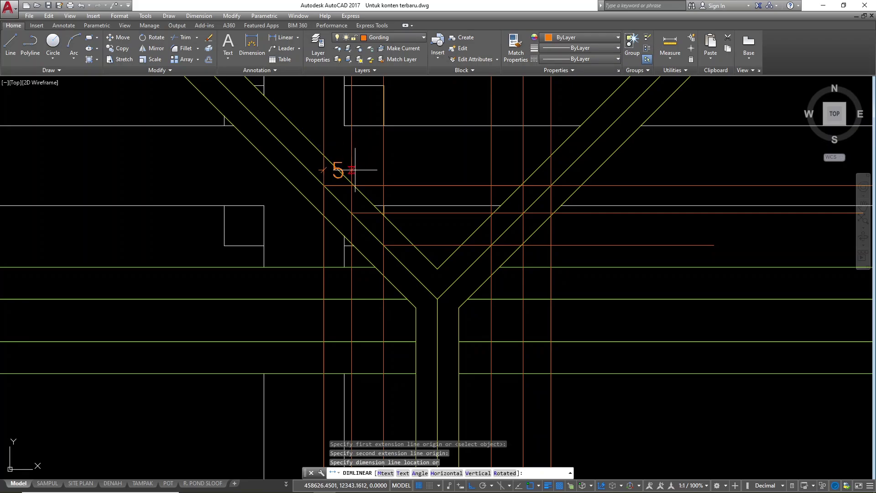
pyautogui.press('Escape')
pyautogui.press('Return')
pyautogui.click(351, 146)
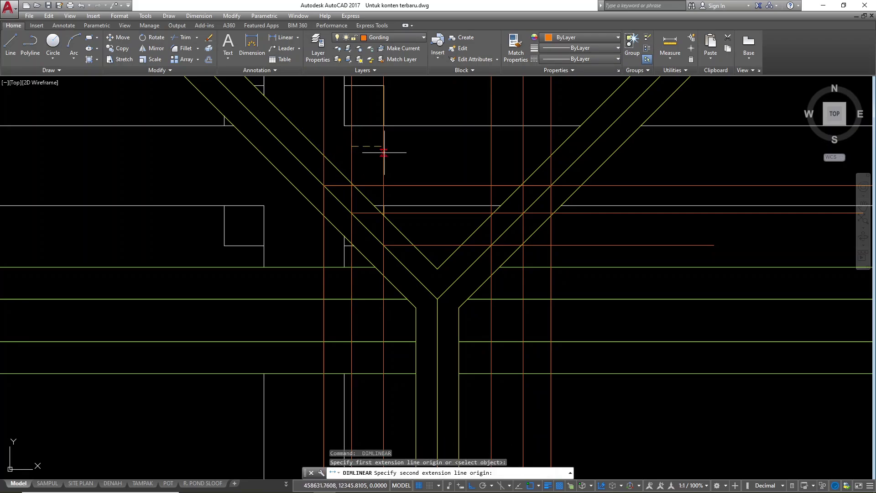
pyautogui.click(383, 146)
pyautogui.press('Escape')
pyautogui.scroll(-6, 365, 183)
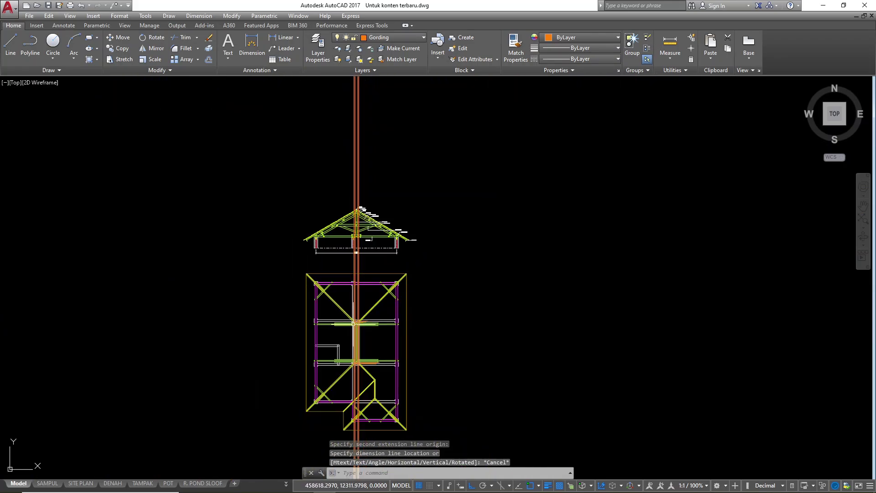
# - Measure the offsets between the corners of the western upper purlin in the truss section
pyautogui.scroll(10, 346, 211)
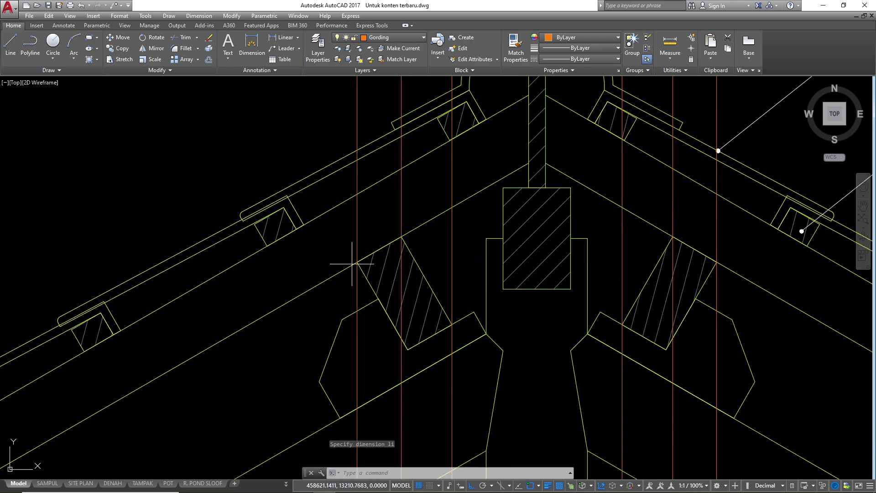
pyautogui.press('Return')
pyautogui.click(358, 262)
pyautogui.click(401, 236)
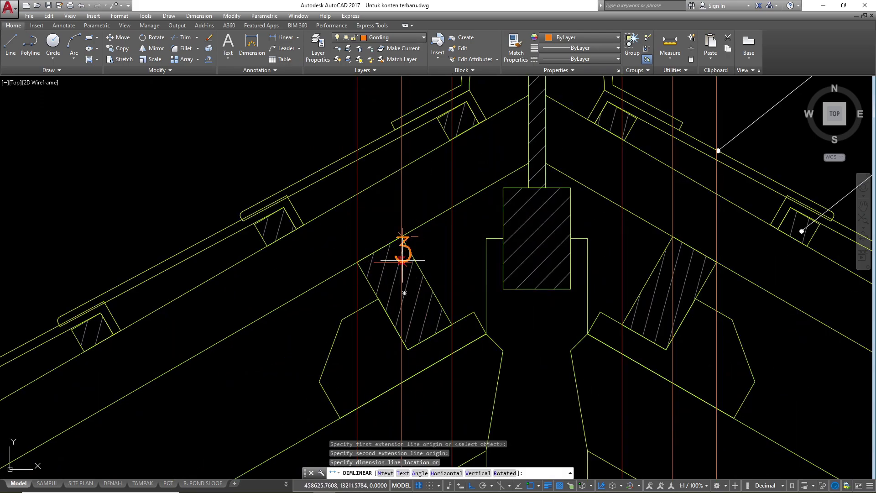
pyautogui.press('Escape')
pyautogui.press('Return')
pyautogui.click(401, 236)
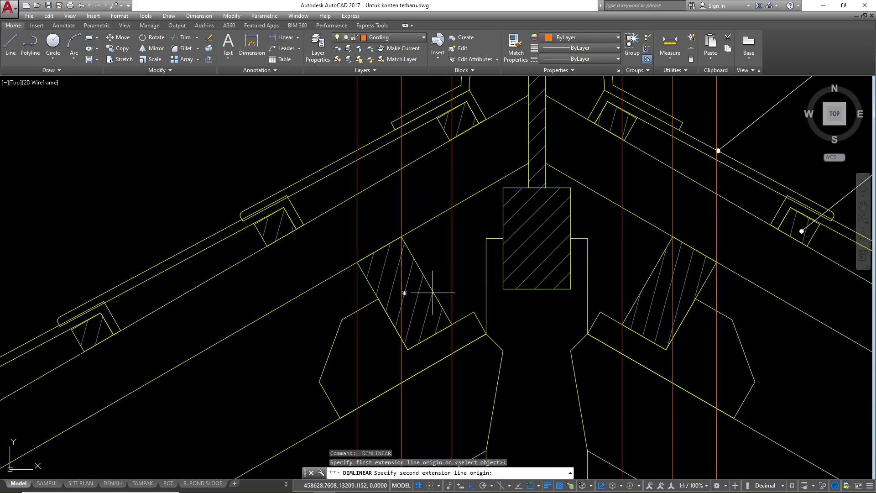
pyautogui.click(452, 325)
pyautogui.scroll(-10, 437, 221)
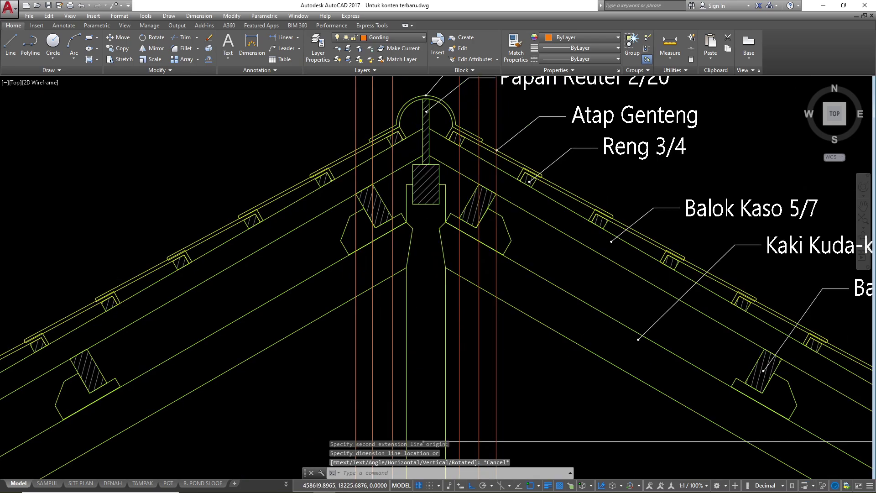
pyautogui.press('Escape')
# - Erase the six vertical construction lines running through the truss section and the roof plan
pyautogui.click(378, 92)
pyautogui.click(352, 82)
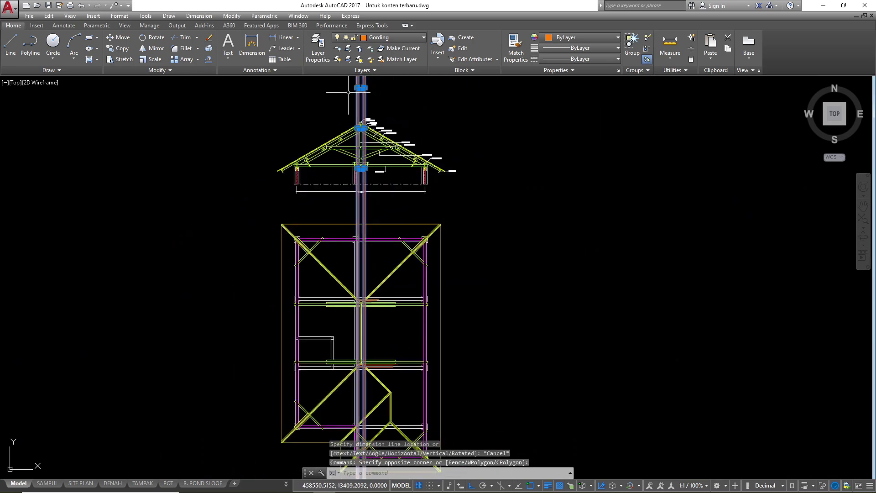
pyautogui.scroll(6, 352, 84)
pyautogui.write('e')
pyautogui.press('Return')
pyautogui.scroll(-6, 428, 204)
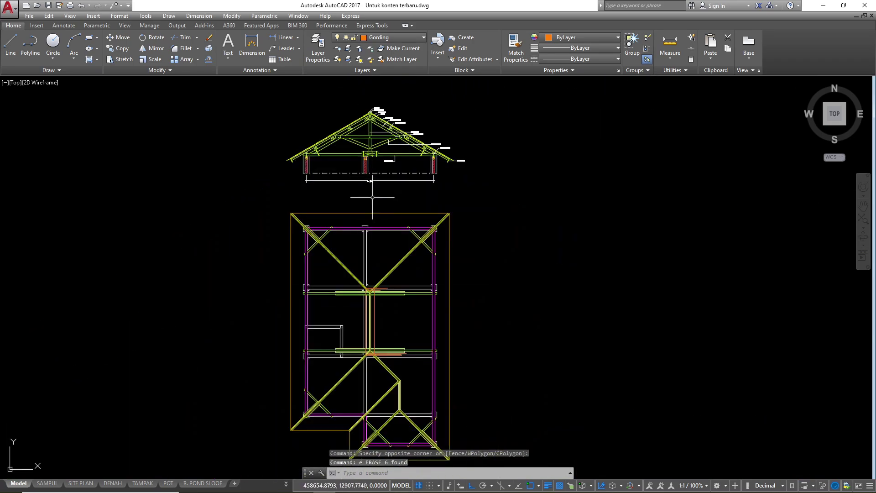
# - Erase the three horizontal construction lines at the ridge's north end in the roof plan
pyautogui.scroll(10, 380, 274)
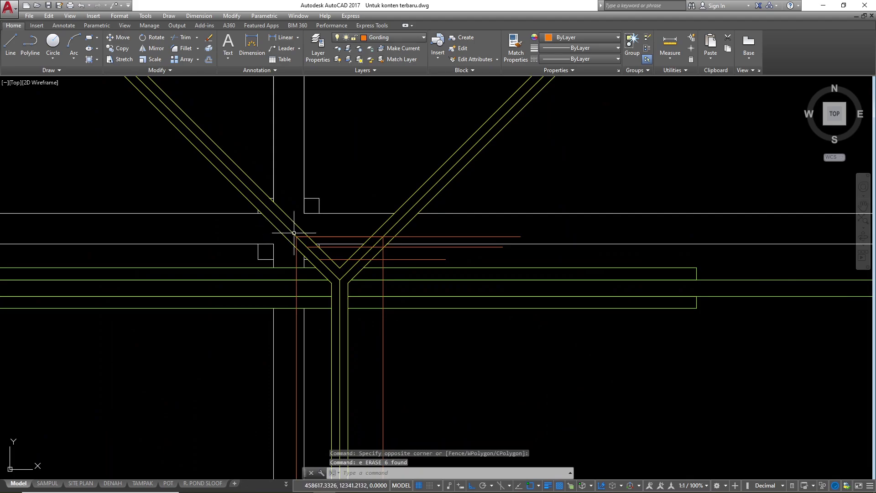
pyautogui.scroll(2, 304, 234)
pyautogui.click(513, 234)
pyautogui.click(513, 239)
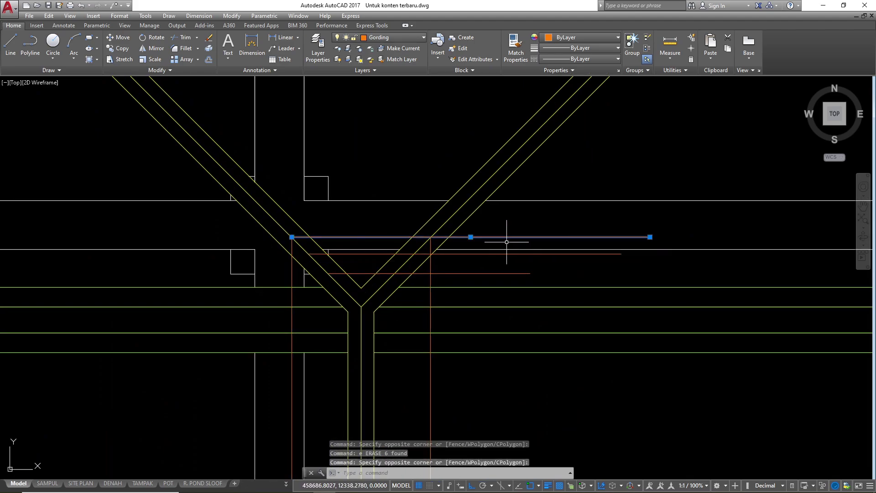
pyautogui.click(510, 254)
pyautogui.write('e')
pyautogui.press('Return')
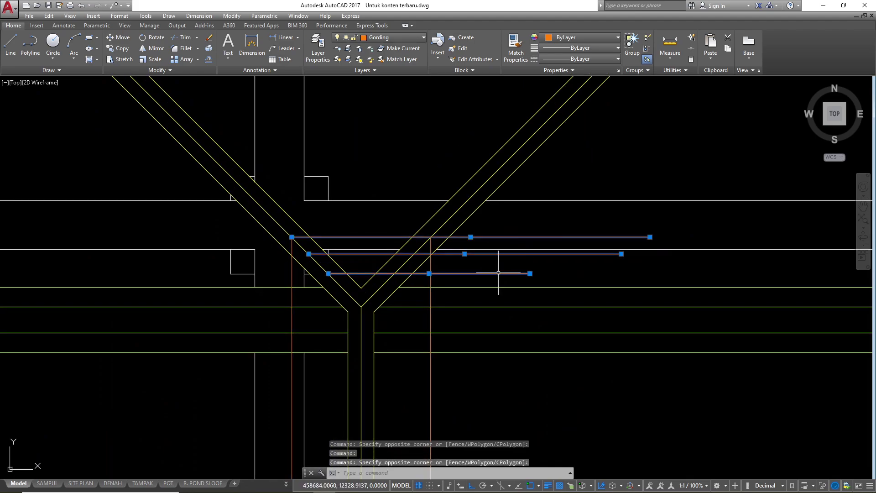
# - Erase the three horizontal construction lines at the ridge's south end in the roof plan
pyautogui.scroll(-5, 348, 182)
pyautogui.scroll(1, 349, 182)
pyautogui.scroll(6, 373, 249)
pyautogui.click(401, 292)
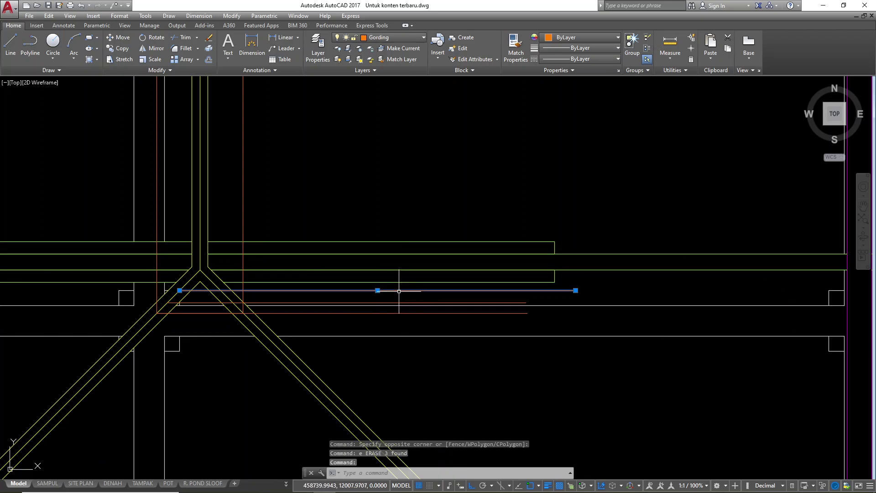
pyautogui.write('e')
pyautogui.press('Return')
pyautogui.click(385, 303)
pyautogui.write('e')
pyautogui.press('Return')
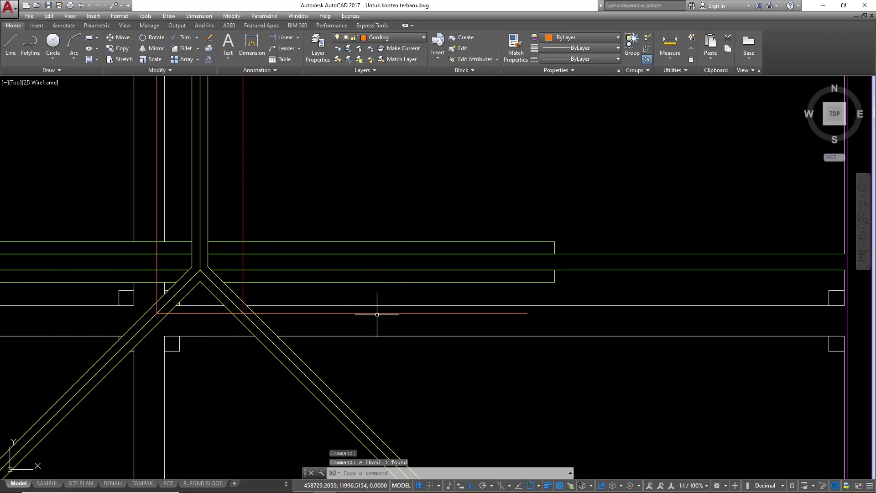
pyautogui.click(373, 313)
pyautogui.write('e')
pyautogui.press('Return')
pyautogui.scroll(-3, 427, 309)
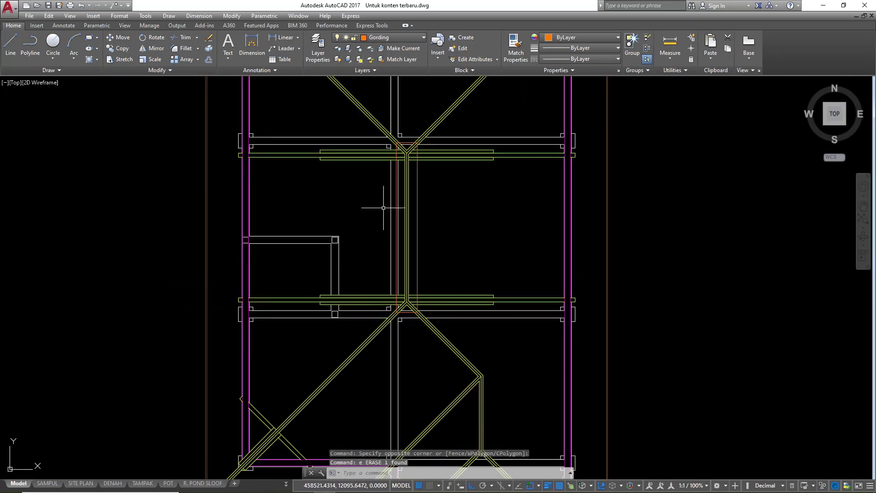
# - Offset the purlin rectangle around the ridge inward by 5
pyautogui.scroll(2, 407, 146)
pyautogui.scroll(2, 403, 152)
pyautogui.click(457, 245)
pyautogui.click(430, 228)
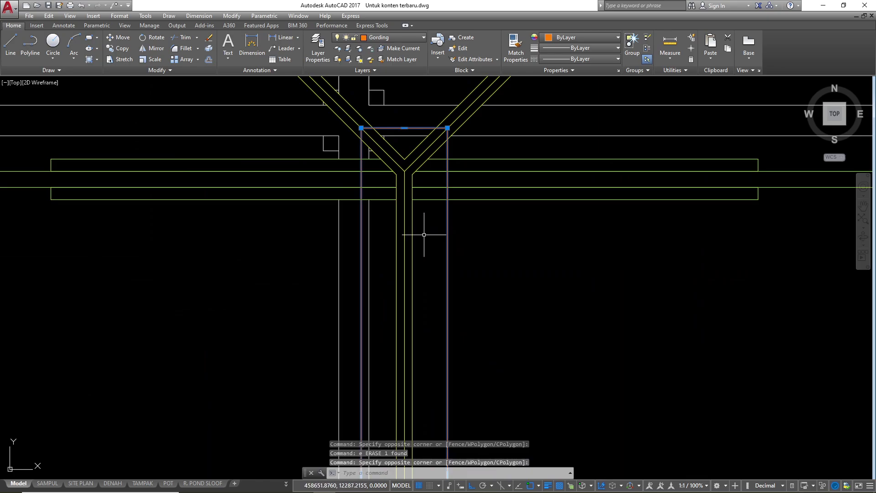
pyautogui.write('o')
pyautogui.press('Return')
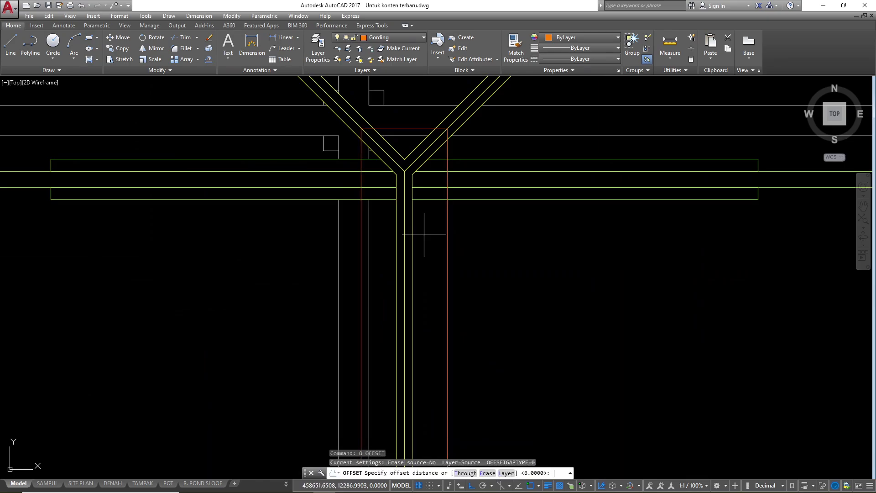
pyautogui.write('5')
pyautogui.press('Return')
pyautogui.click(406, 227)
pyautogui.scroll(3, 379, 232)
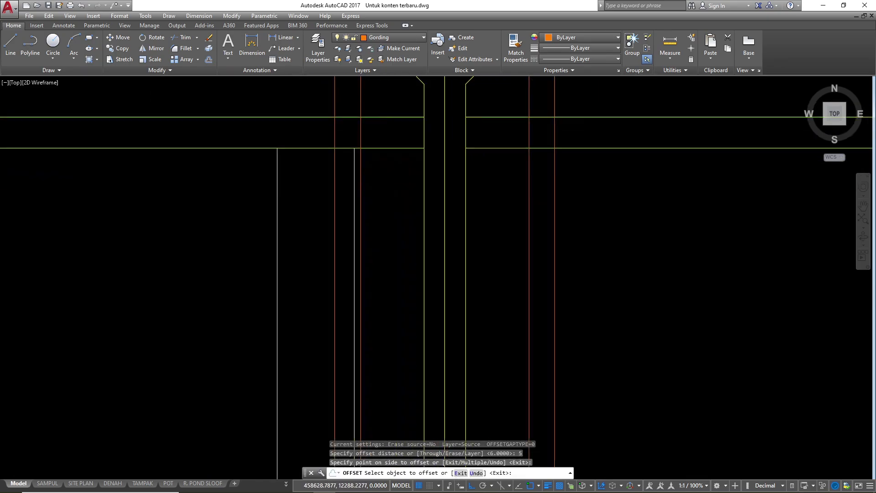
pyautogui.press('Escape')
# - Offset the inner purlin rectangle inward to form a third, innermost rectangle around the ridge
pyautogui.click(355, 223)
pyautogui.click(348, 215)
pyautogui.scroll(-6, 348, 215)
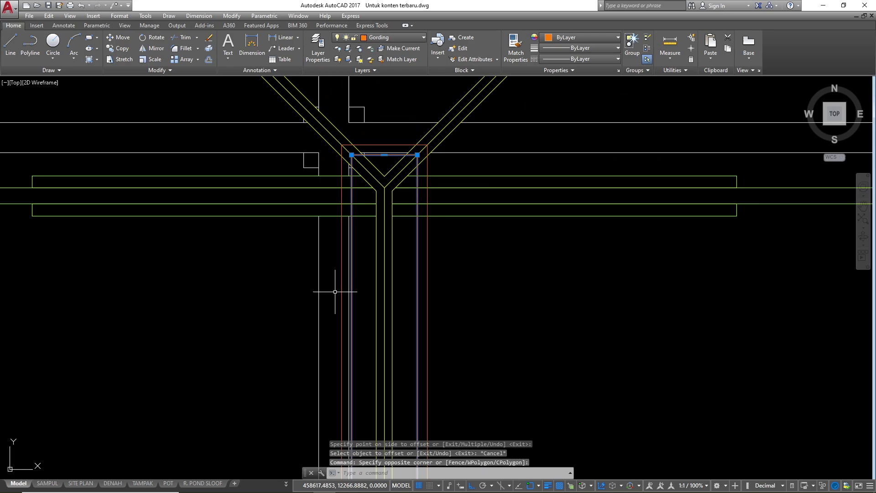
pyautogui.write('o')
pyautogui.press('Return')
pyautogui.press('Return')
pyautogui.click(352, 250)
pyautogui.click(407, 264)
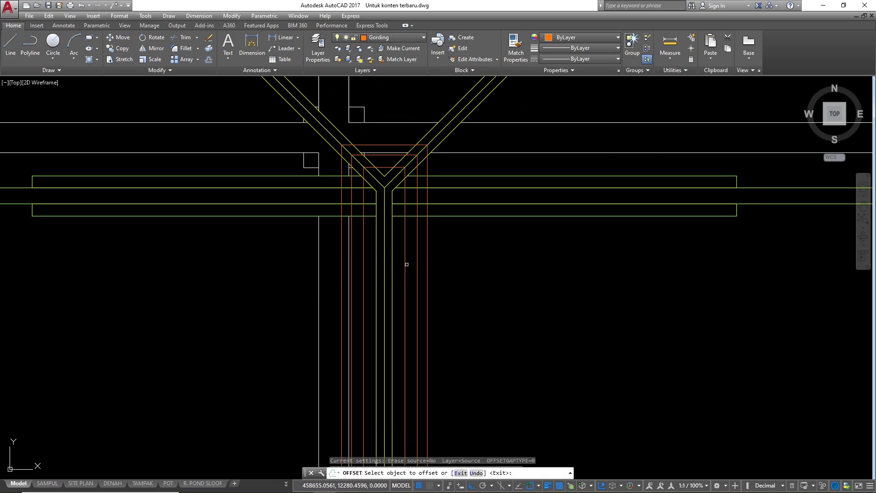
pyautogui.press('Escape')
pyautogui.press('Escape')
pyautogui.scroll(-3, 297, 182)
pyautogui.scroll(5, 317, 173)
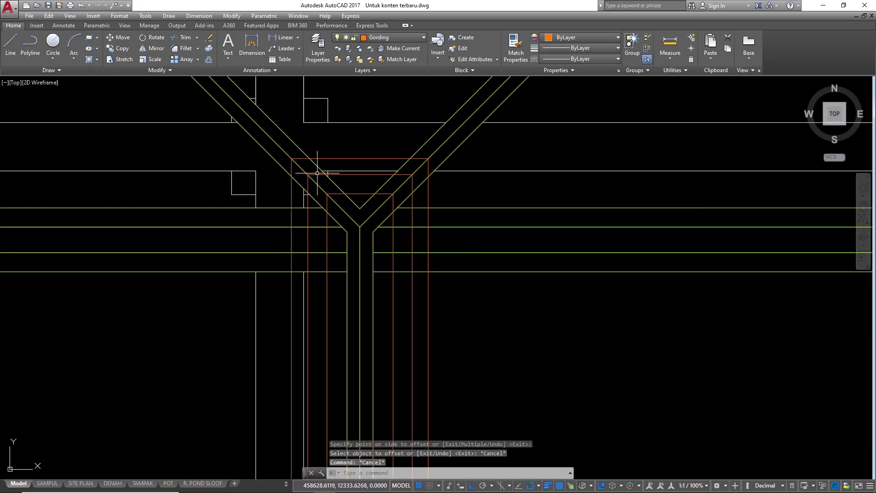
pyautogui.scroll(3, 310, 173)
pyautogui.write('l')
pyautogui.press('Return')
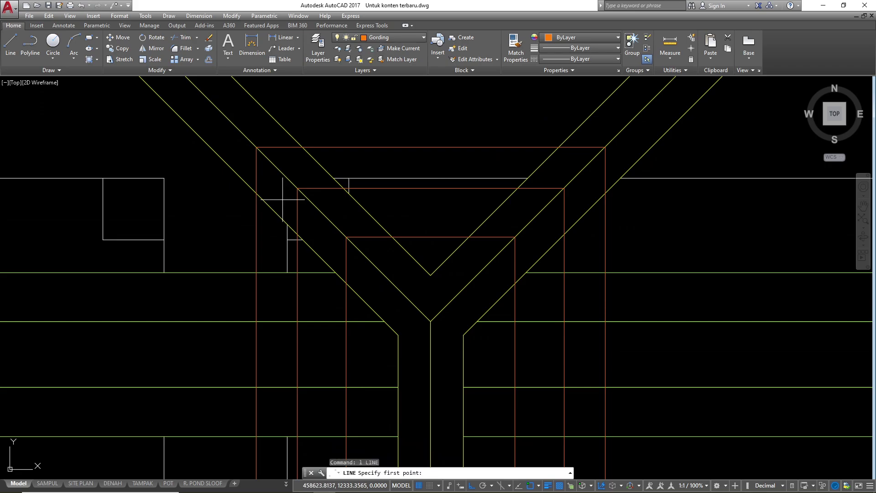
pyautogui.press('Escape')
pyautogui.press('Escape')
pyautogui.press('Escape')
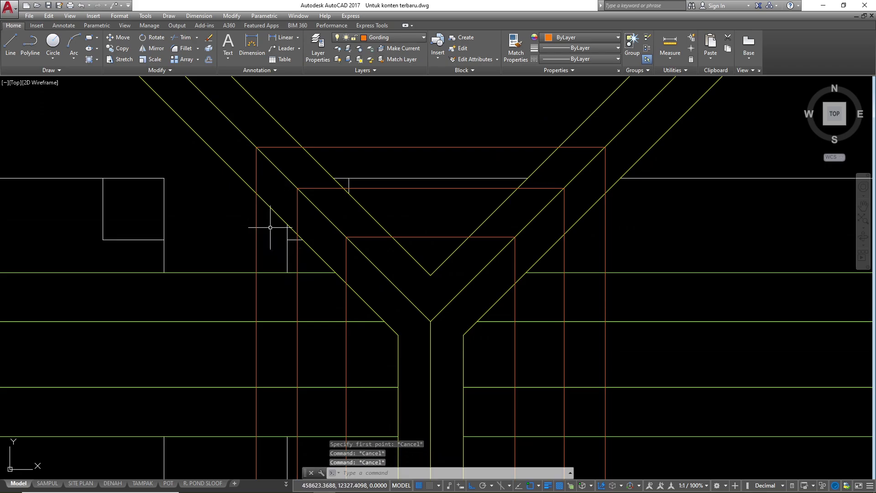
pyautogui.click(234, 133)
pyautogui.press('Escape')
pyautogui.press('Escape')
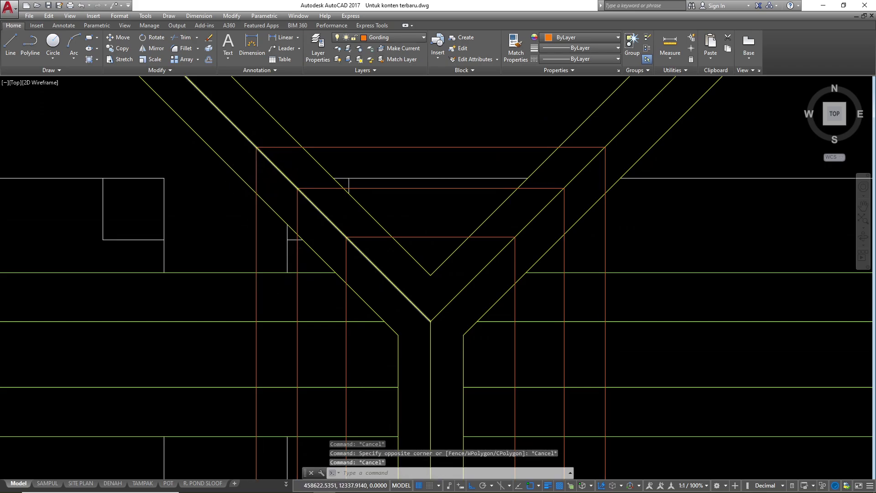
pyautogui.scroll(-2, 272, 162)
pyautogui.scroll(1, 286, 193)
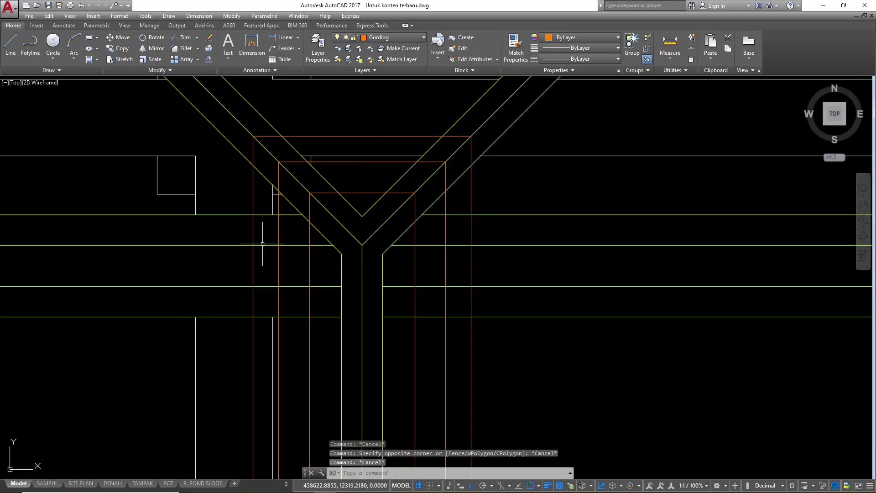
pyautogui.click(321, 144)
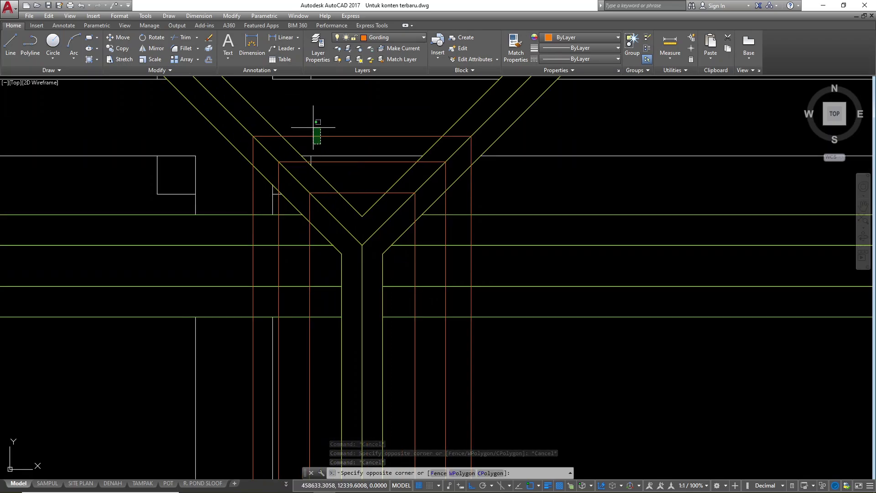
pyautogui.press('Escape')
pyautogui.write('tr')
pyautogui.press('Return')
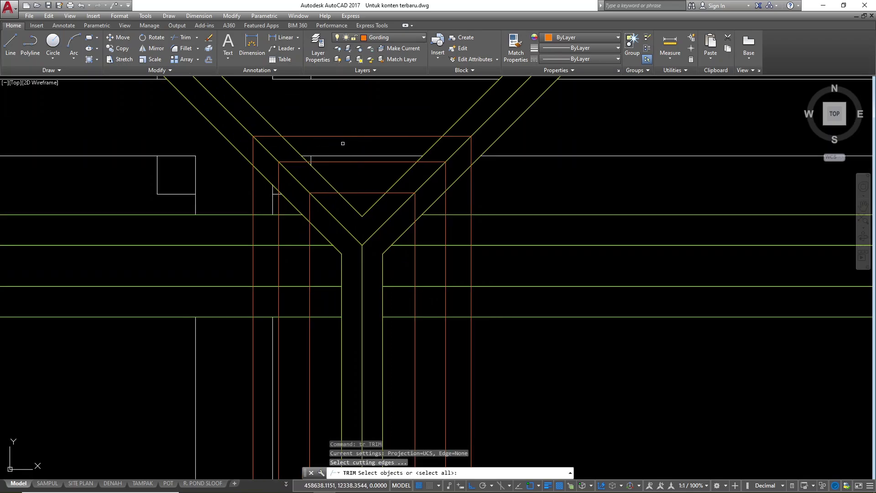
pyautogui.press('Escape')
# - Using the outermost and innermost rectangles as cutting edges, trim the northwest hip and western truss lines between them at the ridge's north end
pyautogui.write('TR')
pyautogui.press('Return')
pyautogui.click(336, 140)
pyautogui.click(362, 191)
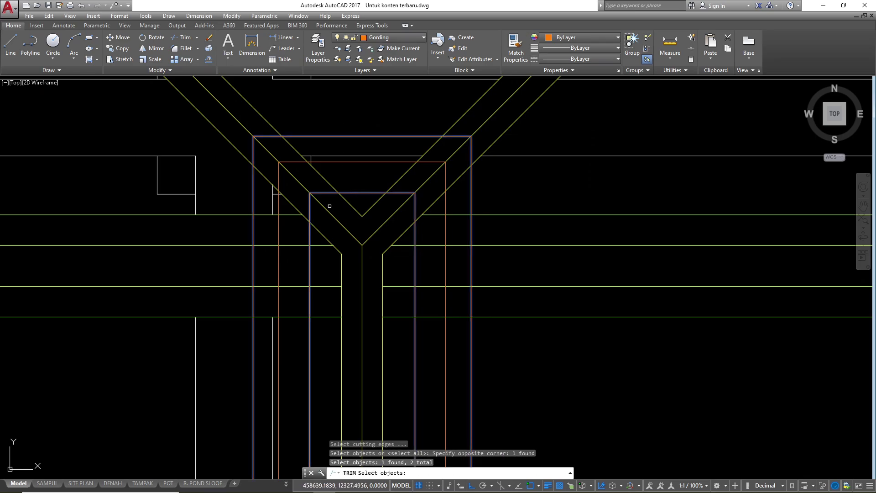
pyautogui.scroll(-1, 277, 199)
pyautogui.scroll(1, 311, 165)
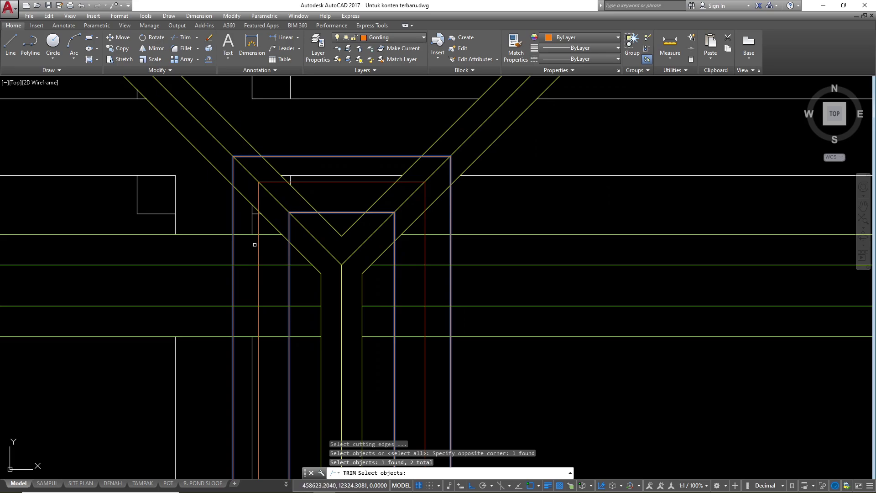
pyautogui.scroll(-1, 310, 186)
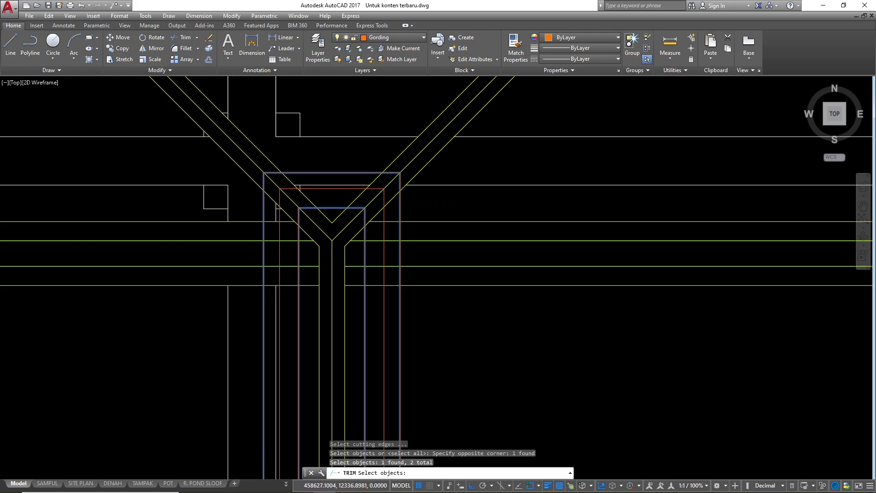
pyautogui.scroll(4, 289, 185)
pyautogui.press('Return')
pyautogui.scroll(2, 309, 175)
pyautogui.click(305, 176)
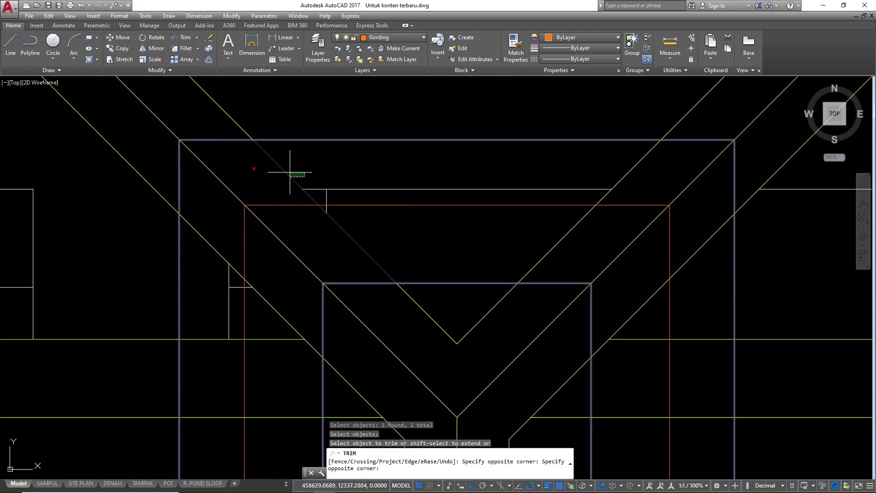
pyautogui.click(208, 174)
pyautogui.click(217, 196)
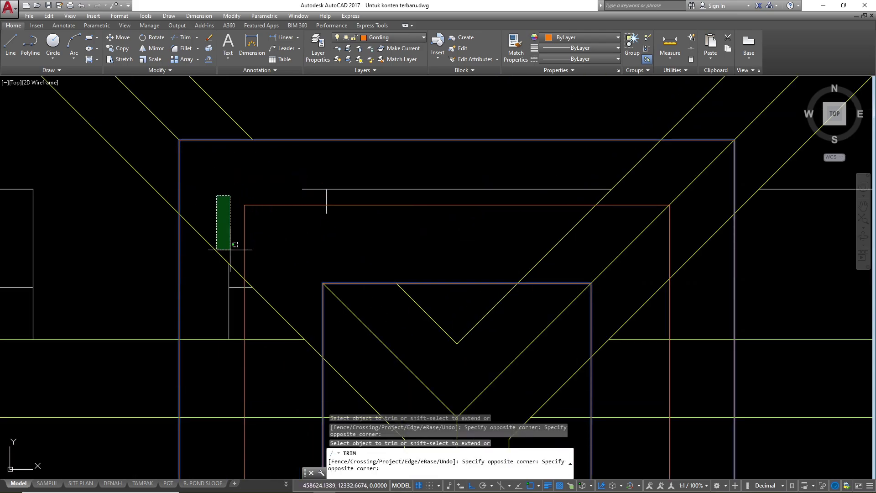
pyautogui.click(235, 364)
pyautogui.scroll(-4, 290, 95)
pyautogui.click(286, 214)
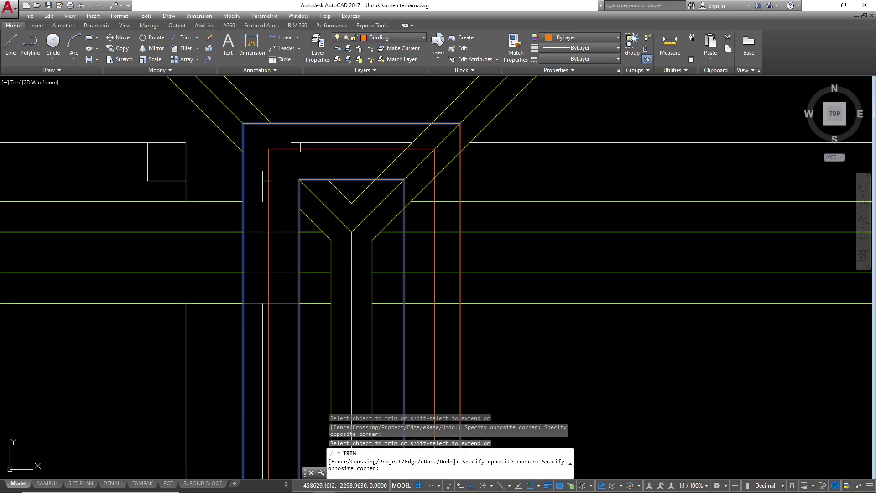
pyautogui.click(284, 331)
# - Trim the northeast hip and eastern truss lines between the outermost and innermost rectangles at the ridge's north end
pyautogui.click(412, 125)
pyautogui.click(445, 170)
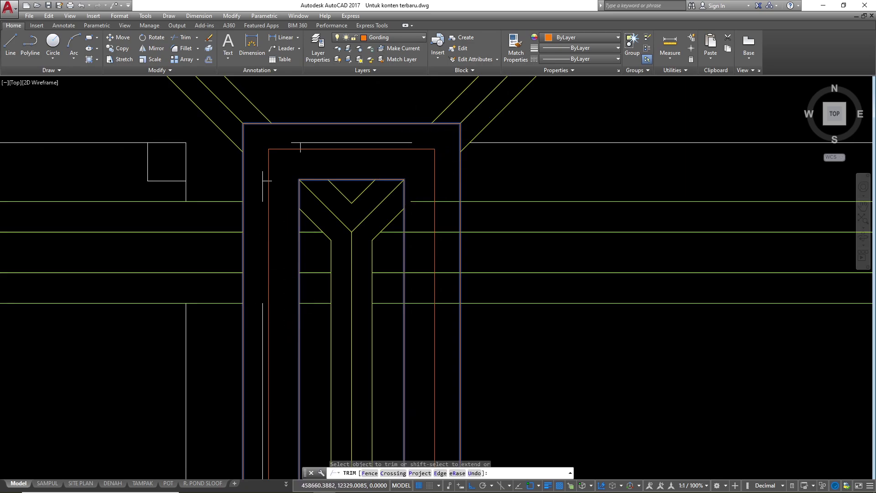
pyautogui.scroll(-2, 395, 83)
pyautogui.scroll(-2, 429, 153)
pyautogui.click(424, 142)
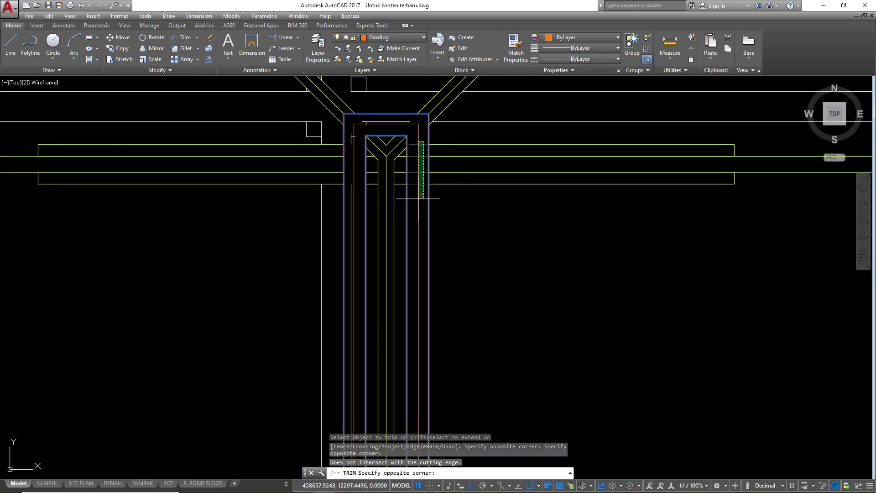
pyautogui.click(419, 198)
# - Trim the hip and truss lines between the outermost and innermost rectangles at the ridge's south end
pyautogui.scroll(-3, 253, 119)
pyautogui.scroll(5, 293, 276)
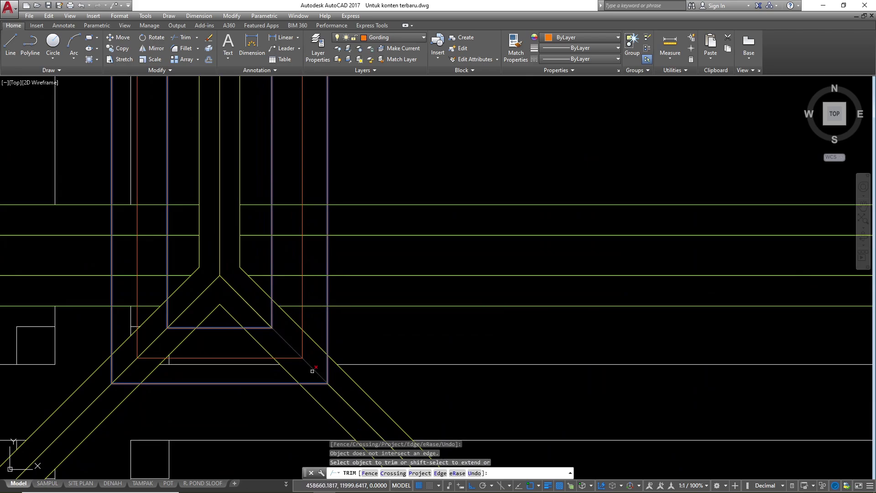
pyautogui.click(312, 371)
pyautogui.click(281, 190)
pyautogui.click(292, 377)
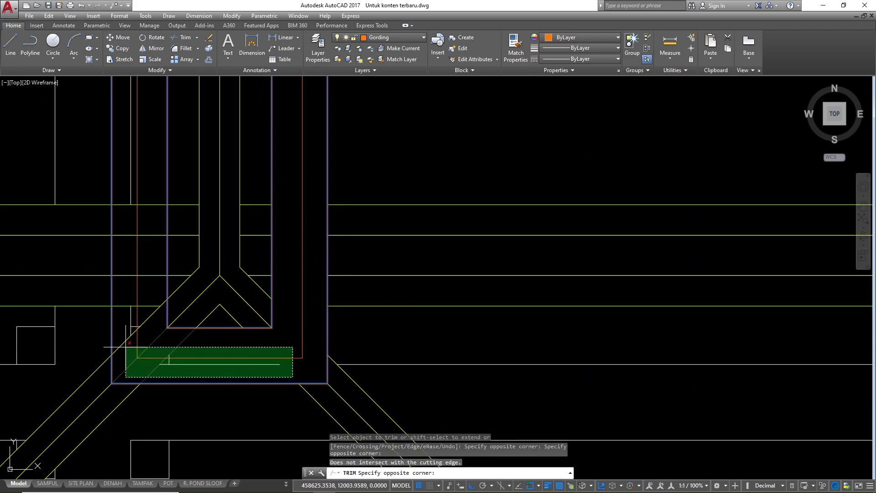
pyautogui.click(125, 347)
pyautogui.click(152, 350)
pyautogui.click(109, 170)
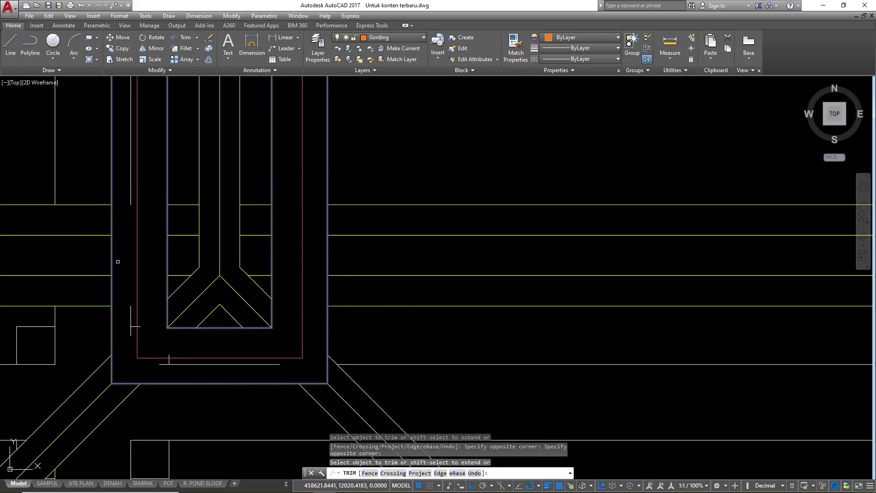
pyautogui.press('Escape')
# - Erase the leftover beam line fragments inside the purlin band at its south end and along its west side
pyautogui.click(131, 320)
pyautogui.click(152, 343)
pyautogui.click(309, 386)
pyautogui.write('e')
pyautogui.press('Return')
pyautogui.scroll(-4, 342, 294)
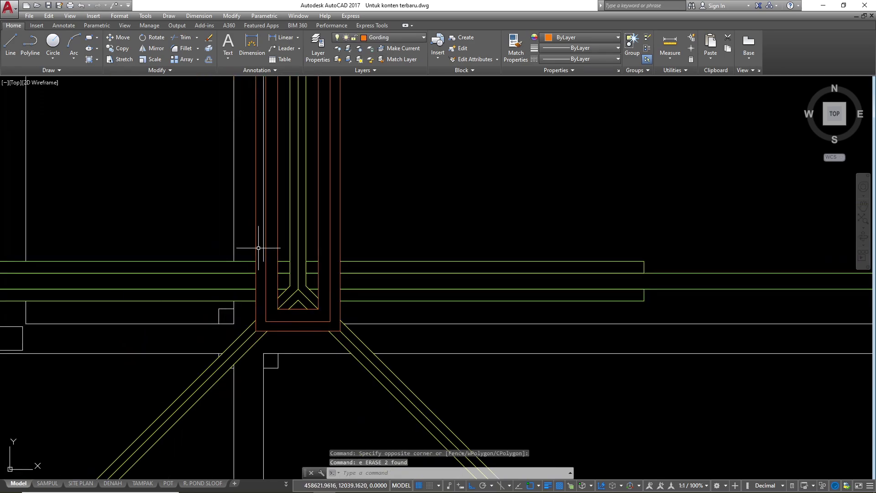
pyautogui.click(263, 251)
pyautogui.write('e')
pyautogui.press('Return')
# - Erase the leftover beam line fragments inside the purlin band at the ridge's north end
pyautogui.scroll(-6, 273, 292)
pyautogui.scroll(10, 272, 132)
pyautogui.click(256, 167)
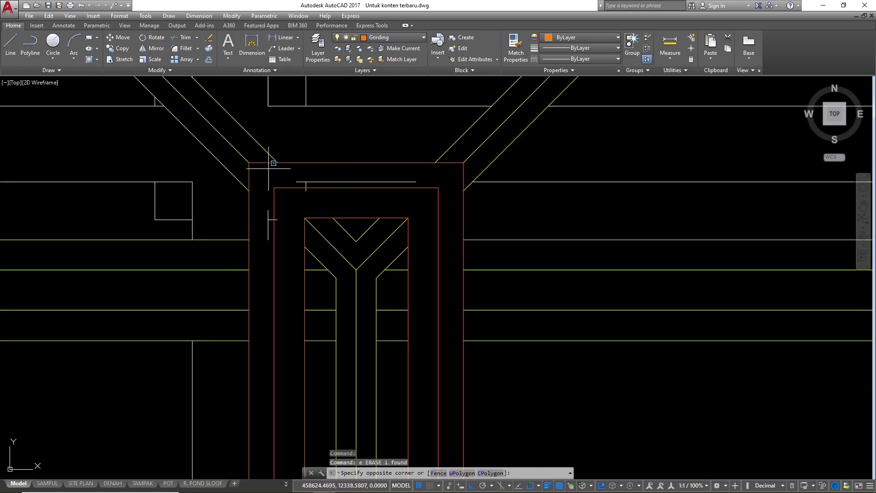
pyautogui.click(426, 205)
pyautogui.press('Escape')
pyautogui.press('Escape')
pyautogui.press('Escape')
# - Draw a diagonal line from the outermost rectangle's northwest corner to the innermost rectangle's northwest corner
pyautogui.scroll(4, 258, 176)
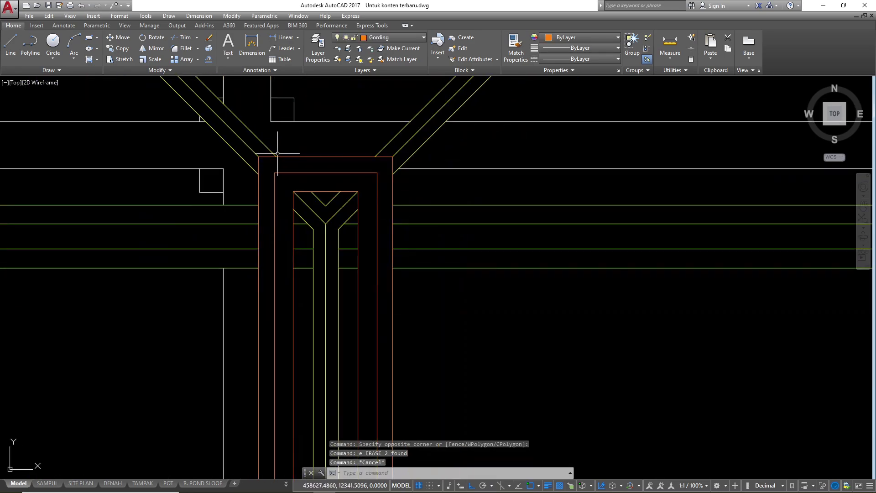
pyautogui.write('l')
pyautogui.press('Return')
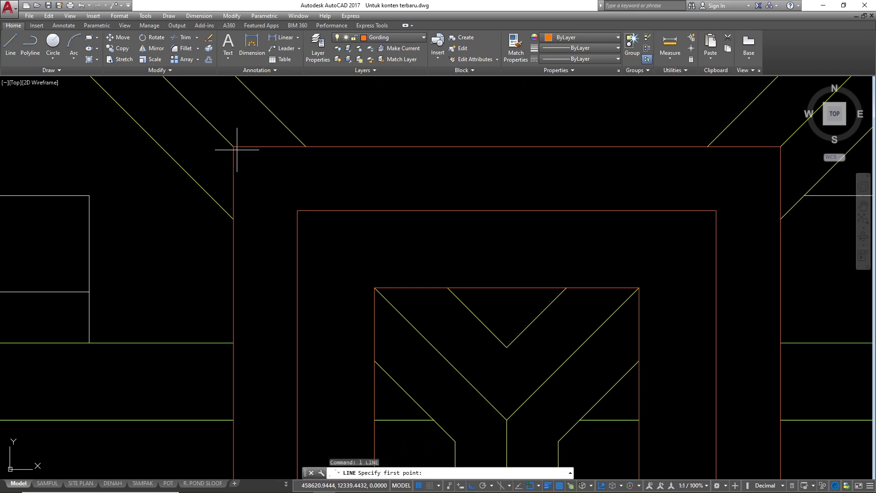
pyautogui.click(233, 146)
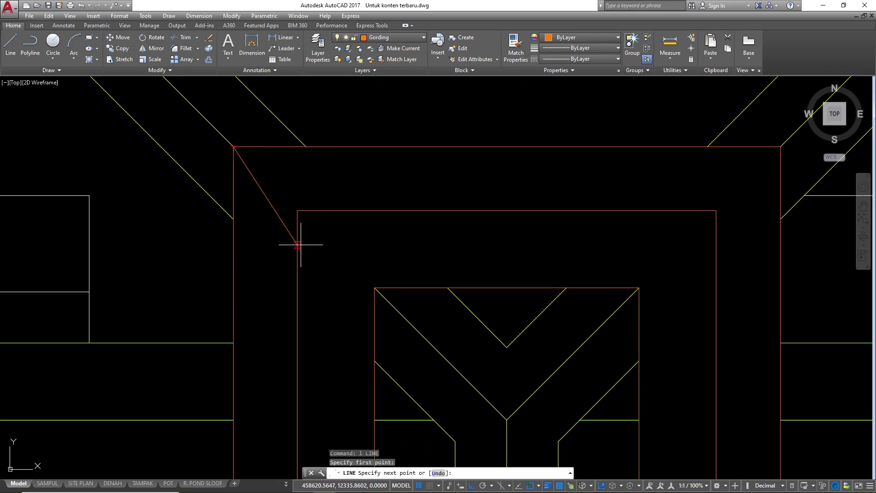
pyautogui.click(374, 288)
pyautogui.scroll(-2, 219, 189)
pyautogui.press('Return')
# - Draw a diagonal line from the outermost rectangle's northeast corner to the innermost rectangle's northeast corner
pyautogui.press('Return')
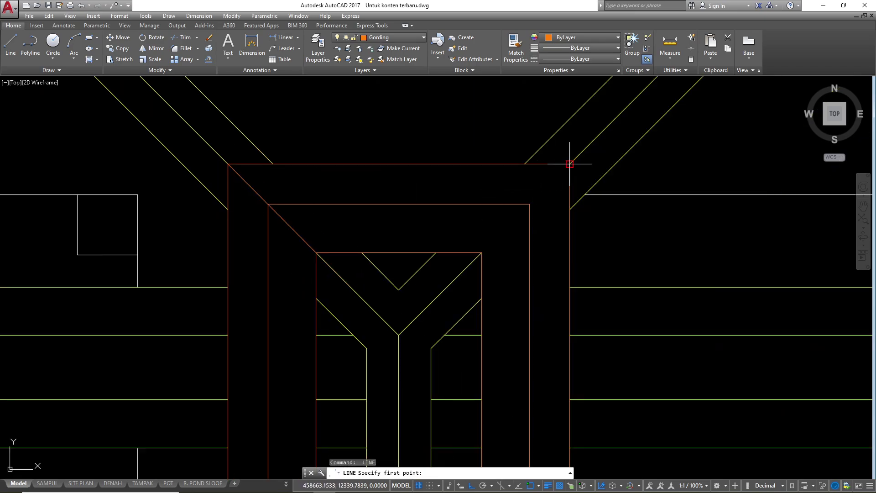
pyautogui.click(482, 253)
pyautogui.scroll(-6, 482, 252)
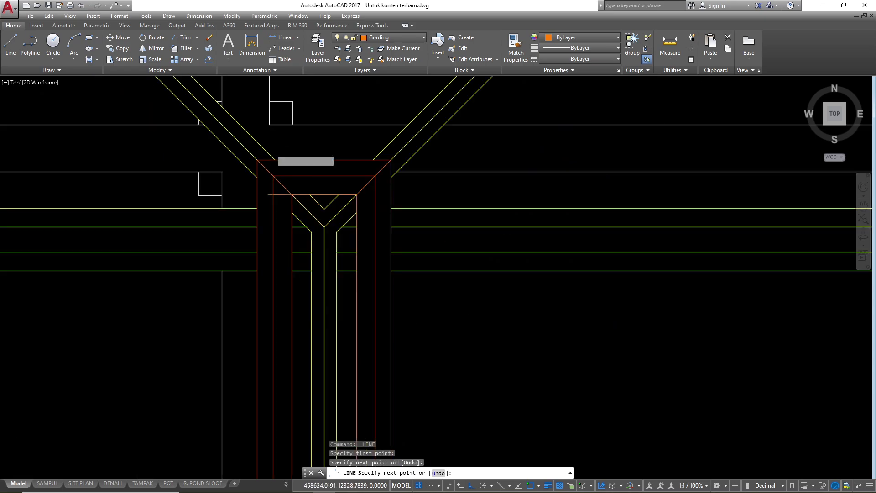
pyautogui.press('Escape')
pyautogui.scroll(-3, 333, 245)
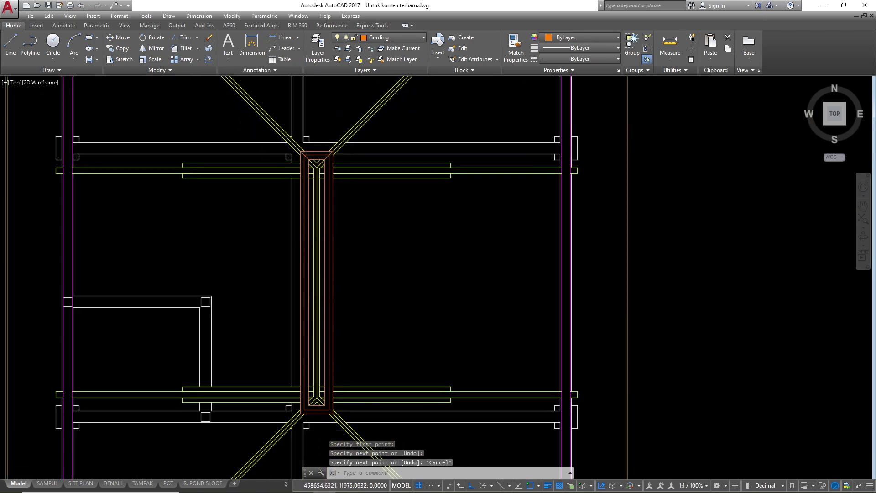
# - Draw diagonal lines joining the outermost and innermost rectangles at their southeast and southwest corners
pyautogui.scroll(8, 329, 428)
pyautogui.press('Return')
pyautogui.click(343, 319)
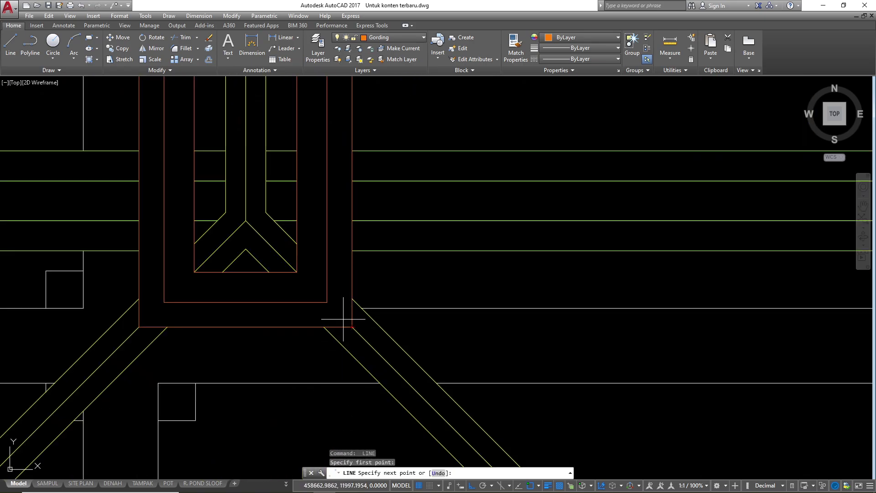
pyautogui.click(297, 272)
pyautogui.press('Escape')
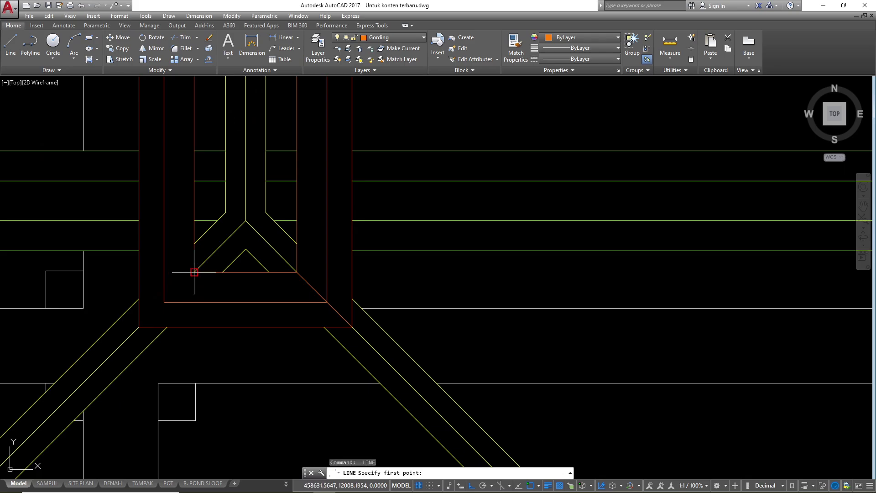
pyautogui.click(194, 273)
pyautogui.press('Escape')
pyautogui.scroll(-5, 319, 261)
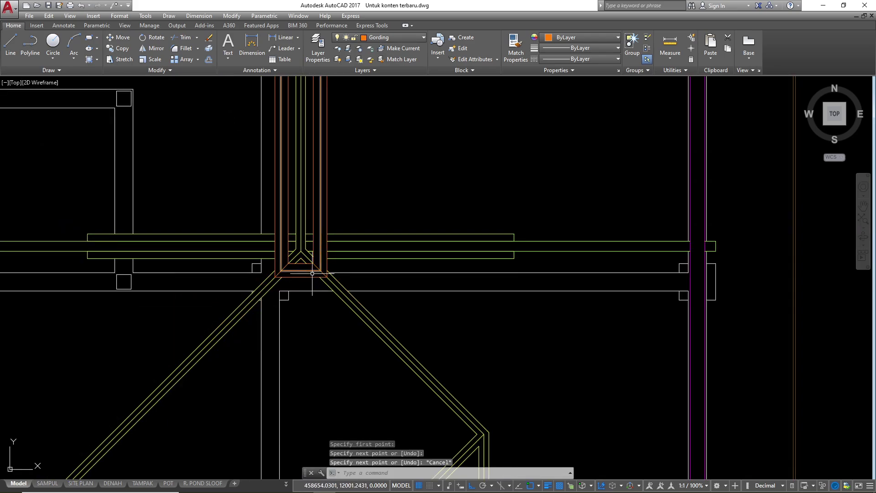
# - Erase the ridge centre line and the two hip centre lines inside the innermost rectangle at its south end
pyautogui.scroll(4, 299, 236)
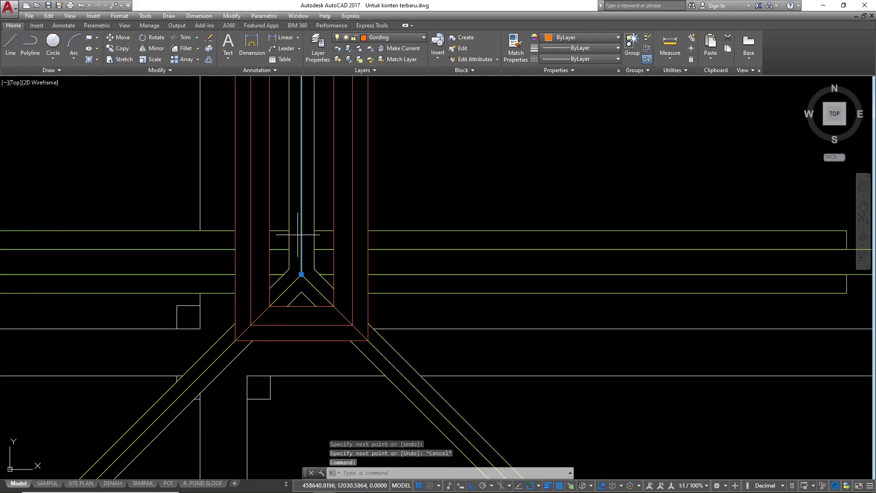
pyautogui.click(309, 282)
pyautogui.click(307, 280)
pyautogui.scroll(4, 309, 284)
pyautogui.click(309, 284)
pyautogui.click(296, 276)
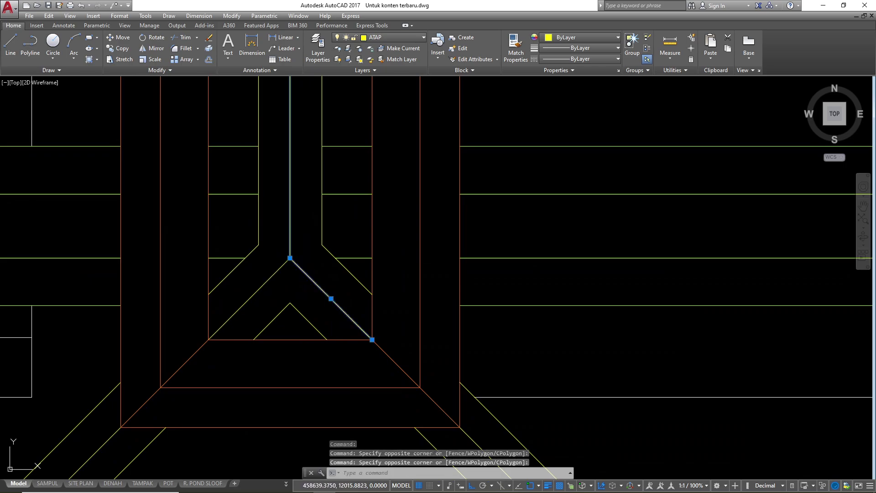
pyautogui.click(284, 269)
pyautogui.click(288, 274)
pyautogui.write('e')
pyautogui.press('Return')
pyautogui.scroll(-12, 274, 269)
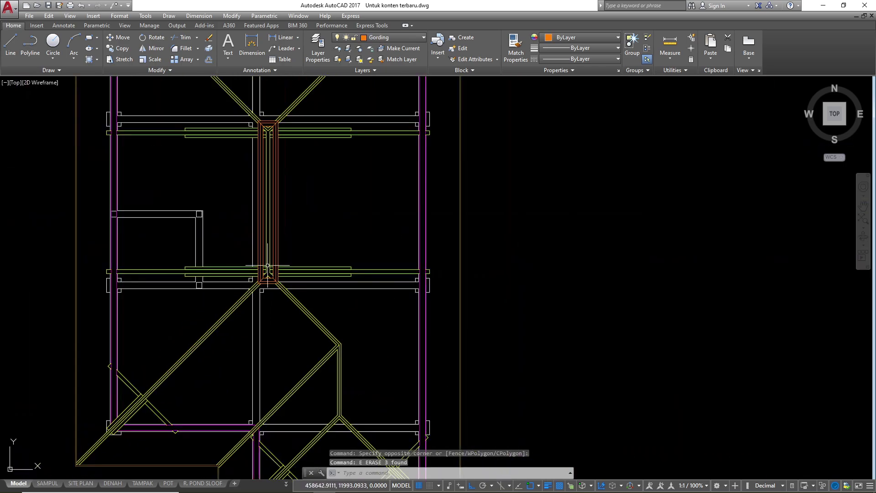
# - Erase the remaining hip centre lines at the ridge's north and south ends
pyautogui.scroll(11, 267, 266)
pyautogui.click(260, 230)
pyautogui.write('e')
pyautogui.press('Return')
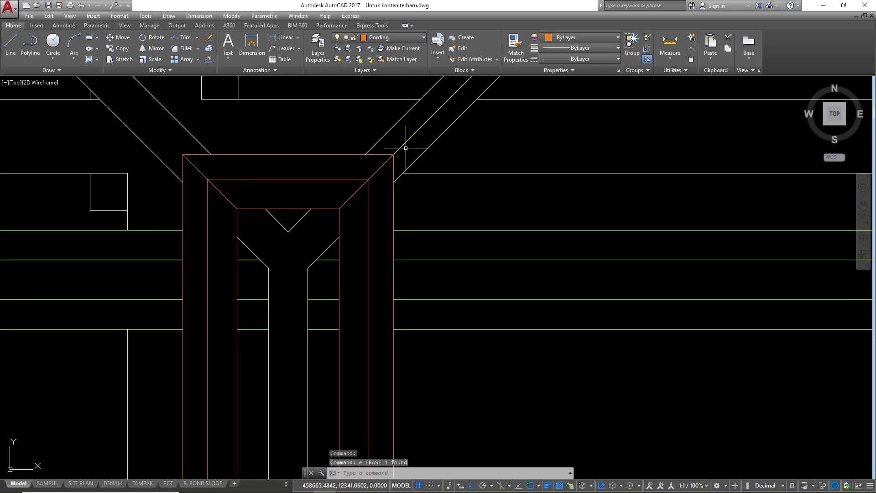
pyautogui.click(406, 147)
pyautogui.click(348, 144)
pyautogui.scroll(-10, 345, 183)
pyautogui.scroll(8, 344, 257)
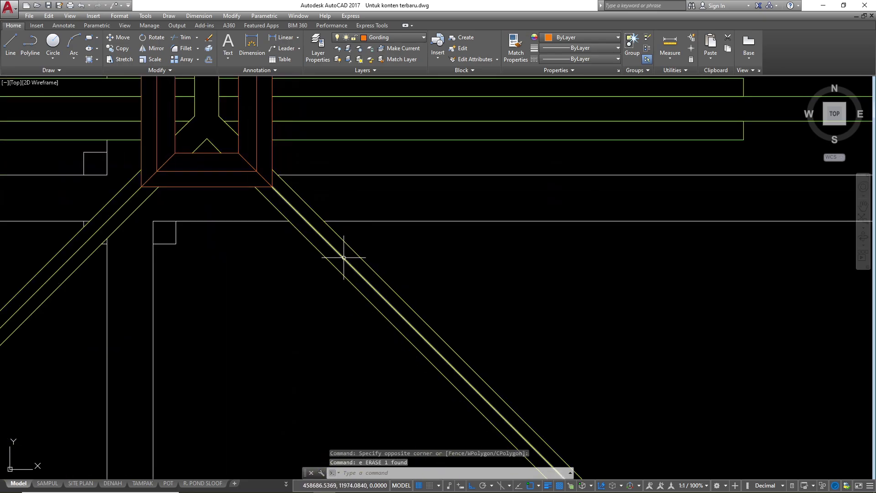
pyautogui.scroll(-4, 343, 258)
pyautogui.scroll(2, 303, 245)
pyautogui.scroll(-2, 320, 245)
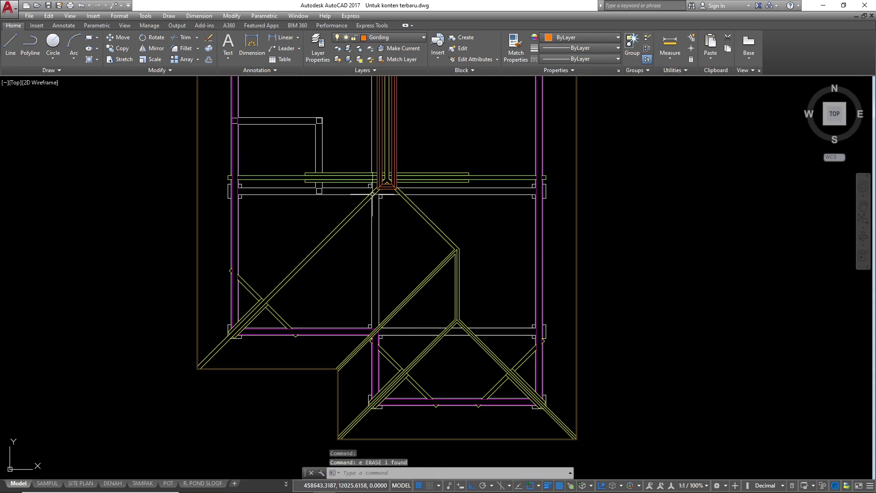
# - Measure the horizontal spacing between the two uppermost purlins on the west slope of the truss section with a linear dimension
pyautogui.scroll(-5, 372, 194)
pyautogui.scroll(7, 361, 205)
pyautogui.scroll(-4, 353, 215)
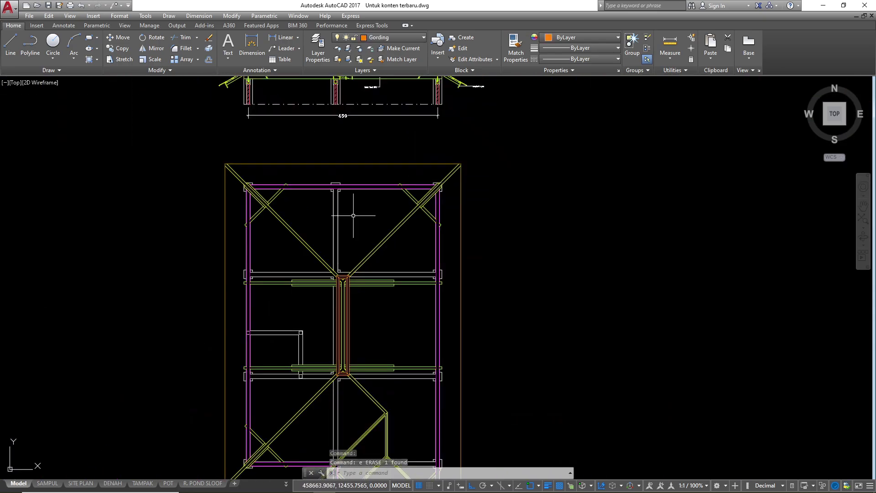
pyautogui.scroll(-3, 353, 216)
pyautogui.scroll(8, 346, 153)
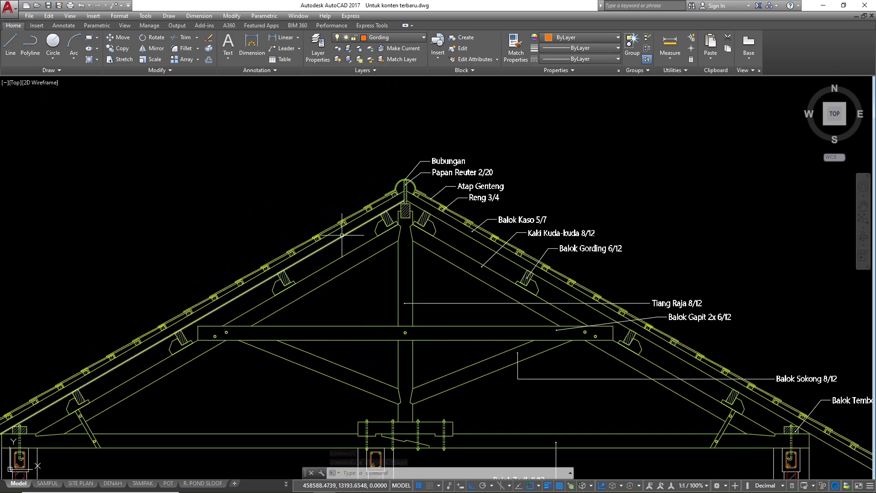
pyautogui.write('dli')
pyautogui.press('Return')
pyautogui.scroll(2, 318, 260)
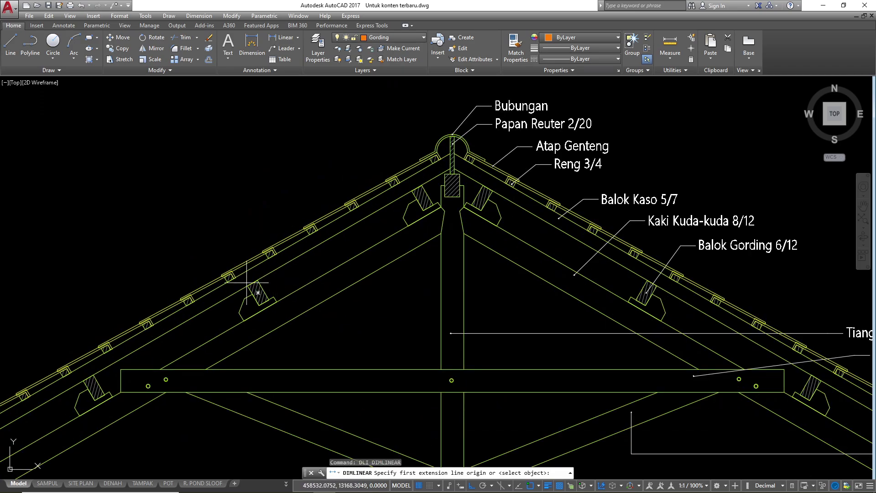
pyautogui.scroll(2, 433, 188)
pyautogui.scroll(2, 202, 299)
pyautogui.click(202, 299)
pyautogui.scroll(-4, 258, 219)
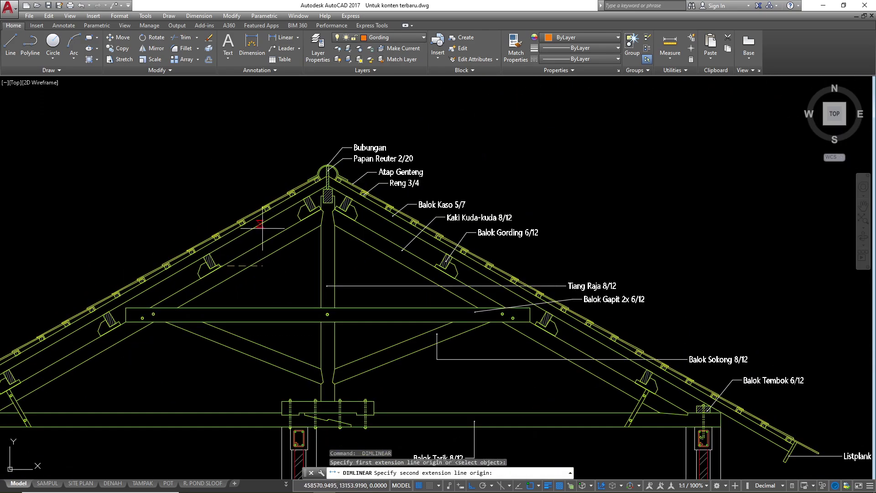
pyautogui.scroll(3, 290, 210)
pyautogui.scroll(4, 303, 199)
pyautogui.click(298, 191)
pyautogui.scroll(-2, 298, 190)
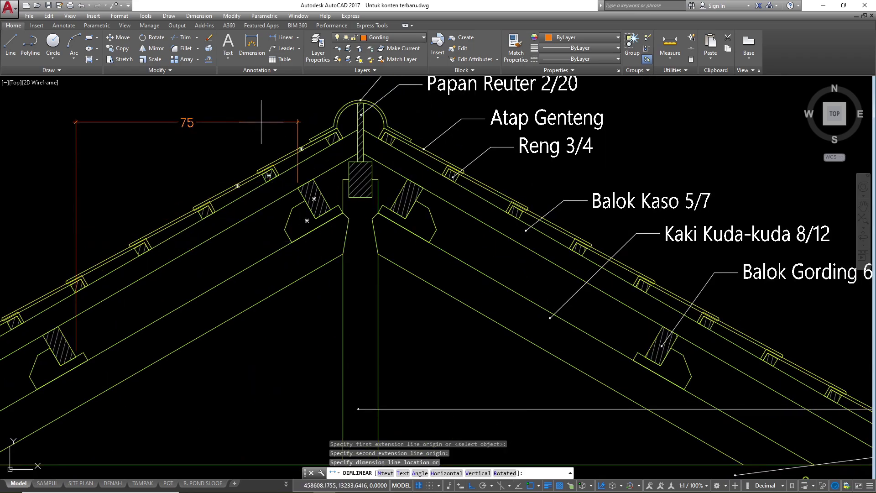
pyautogui.press('Escape')
pyautogui.scroll(-4, 283, 156)
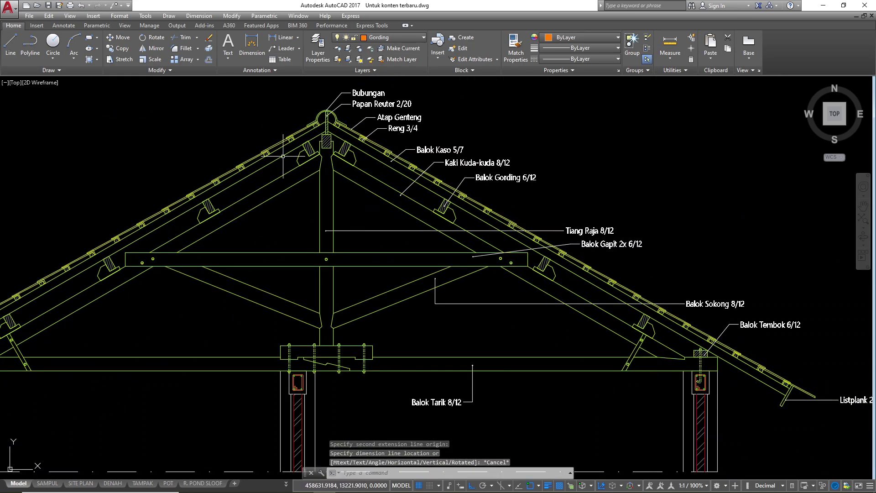
# - Measure the horizontal extents of the second purlin's side face and top face in the truss section with linear dimensions
pyautogui.scroll(5, 311, 194)
pyautogui.press('Return')
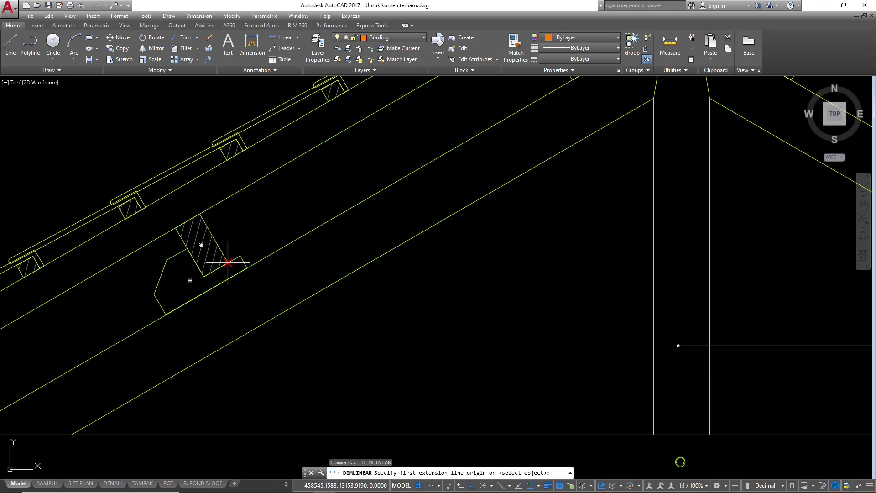
pyautogui.click(226, 259)
pyautogui.click(199, 214)
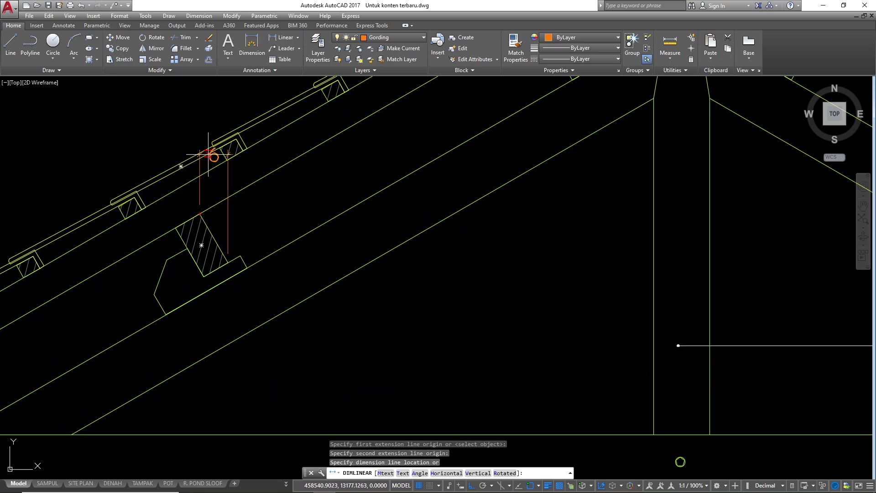
pyautogui.press('Escape')
pyautogui.press('Return')
pyautogui.click(199, 214)
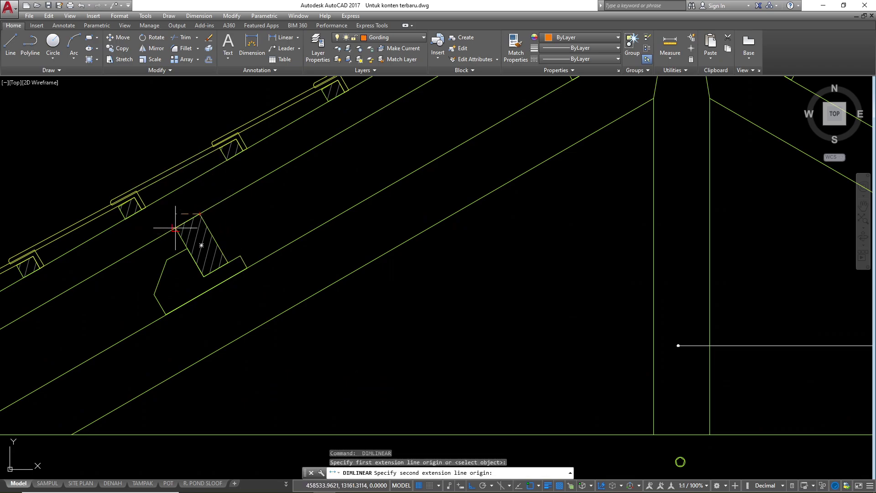
pyautogui.click(175, 227)
pyautogui.press('Escape')
# - Offset the outermost purlin rectangle around the ridge outward by 75
pyautogui.scroll(-8, 182, 172)
pyautogui.scroll(3, 243, 166)
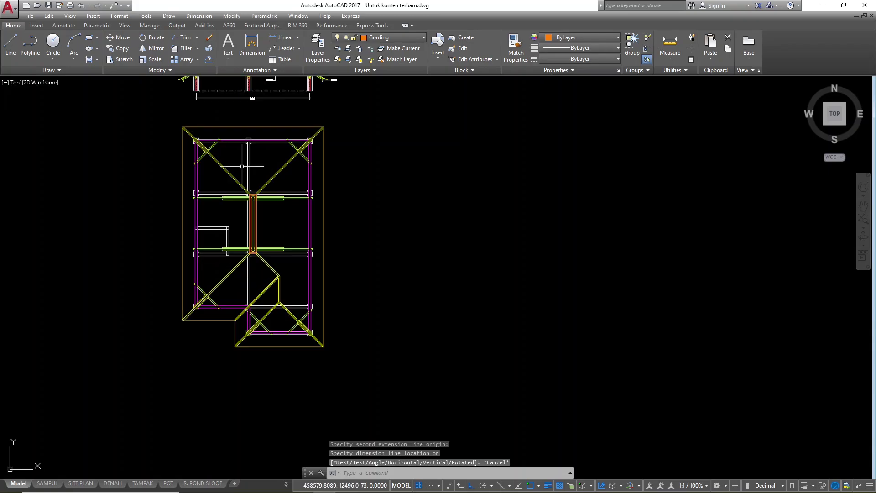
pyautogui.scroll(5, 242, 166)
pyautogui.click(265, 276)
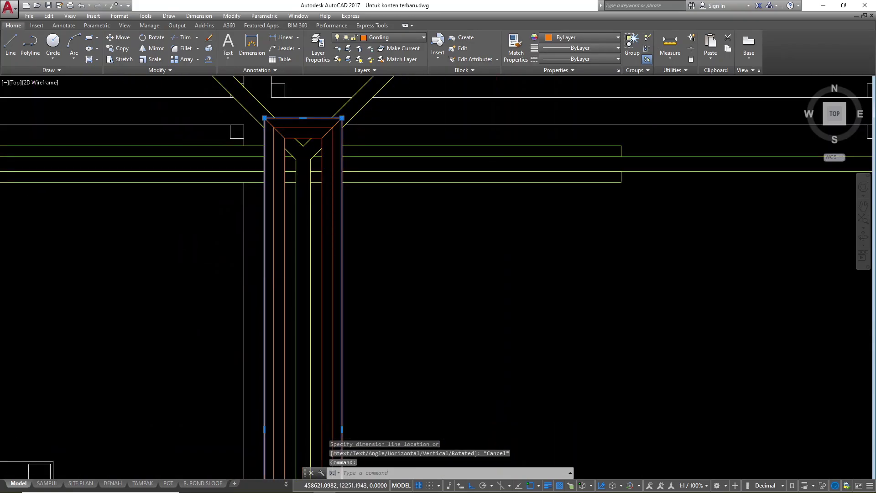
pyautogui.scroll(-4, 303, 274)
pyautogui.write('o')
pyautogui.press('Return')
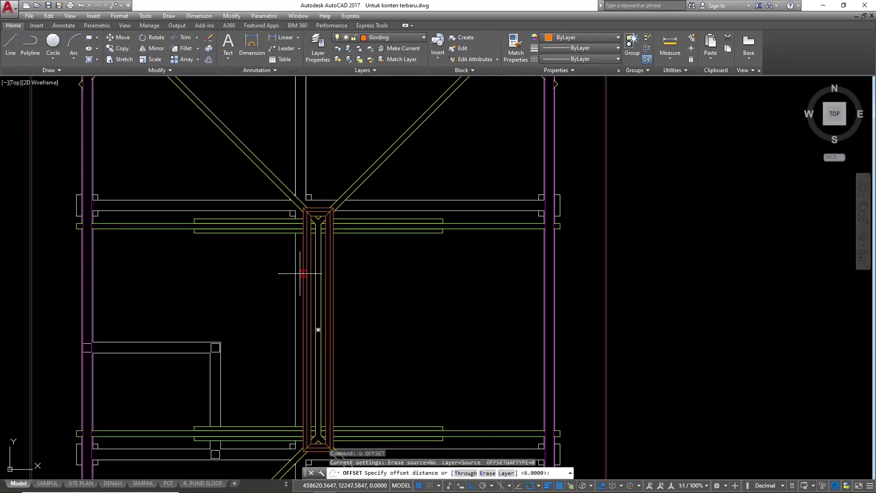
pyautogui.write('75')
pyautogui.press('Return')
pyautogui.click(243, 218)
pyautogui.scroll(4, 248, 165)
pyautogui.press('Escape')
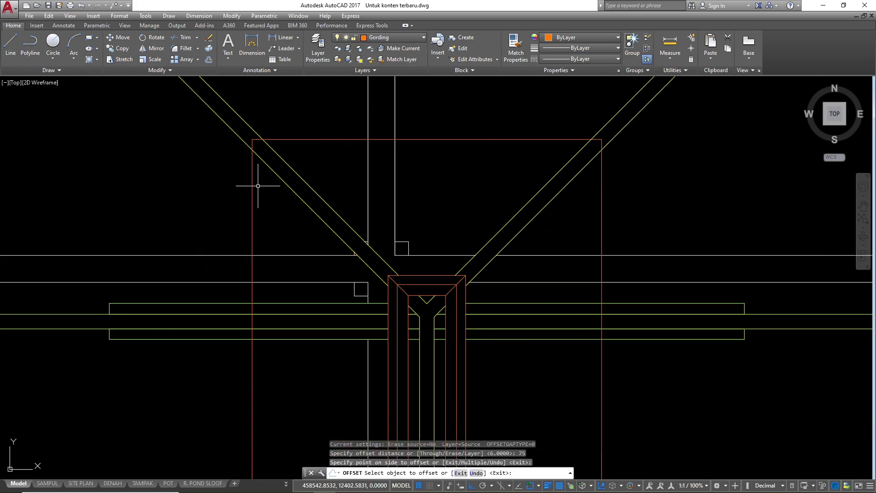
# - Offset the large new purlin rectangle outward by 6
pyautogui.click(270, 211)
pyautogui.click(231, 196)
pyautogui.write('O')
pyautogui.press('Return')
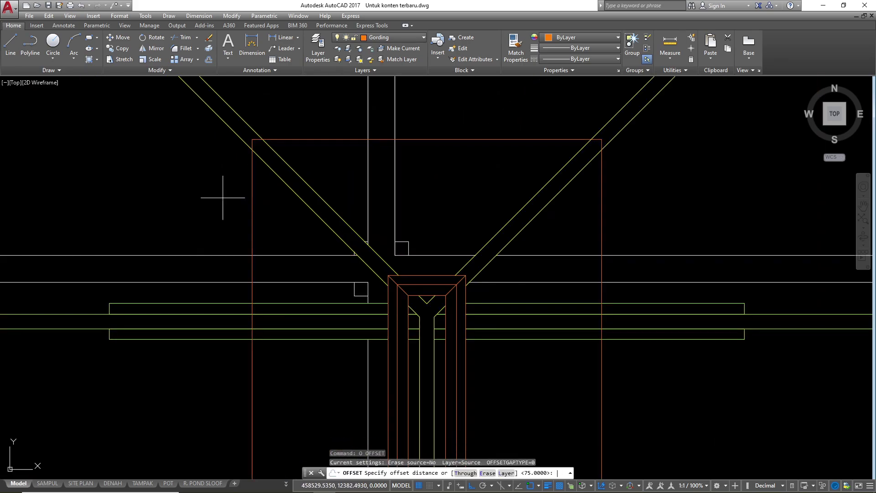
pyautogui.write('6')
pyautogui.press('Return')
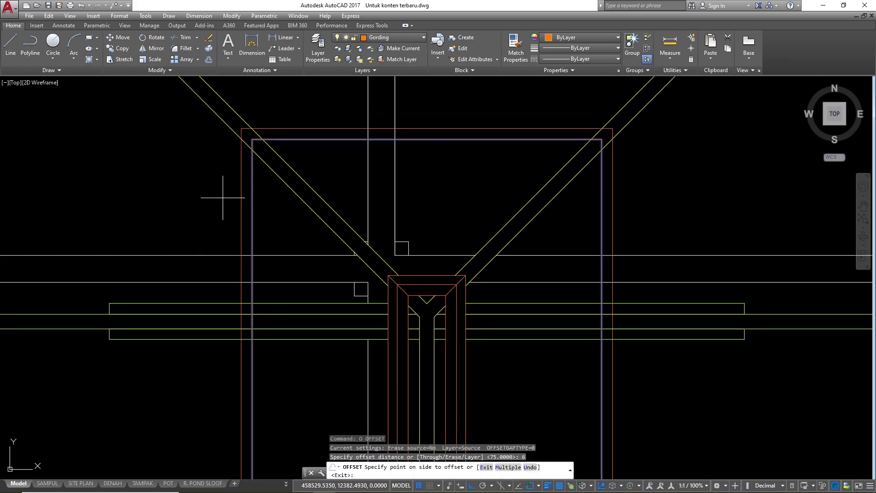
pyautogui.click(188, 186)
pyautogui.press('Escape')
# - Offset the outer line of the second purlin outward by 5 to form its third rectangle
pyautogui.click(241, 226)
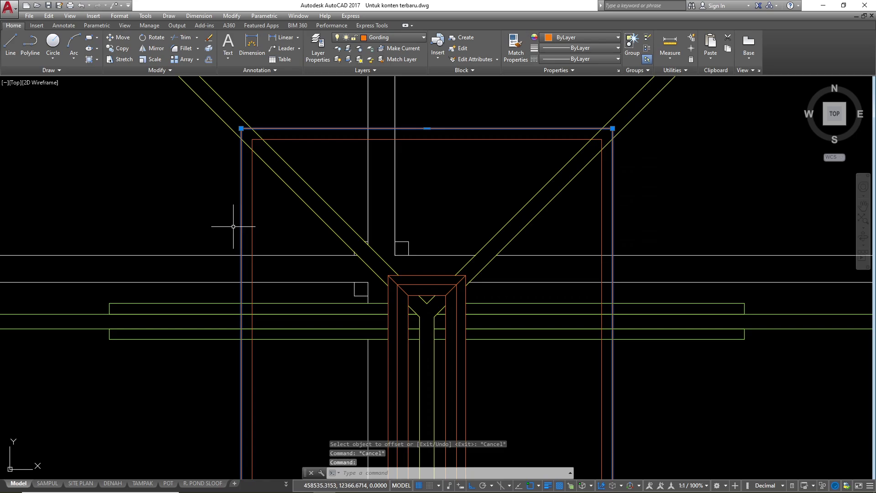
pyautogui.write('o')
pyautogui.press('Return')
pyautogui.write('5')
pyautogui.press('Return')
pyautogui.click(207, 190)
pyautogui.press('Escape')
pyautogui.press('Escape')
pyautogui.press('Escape')
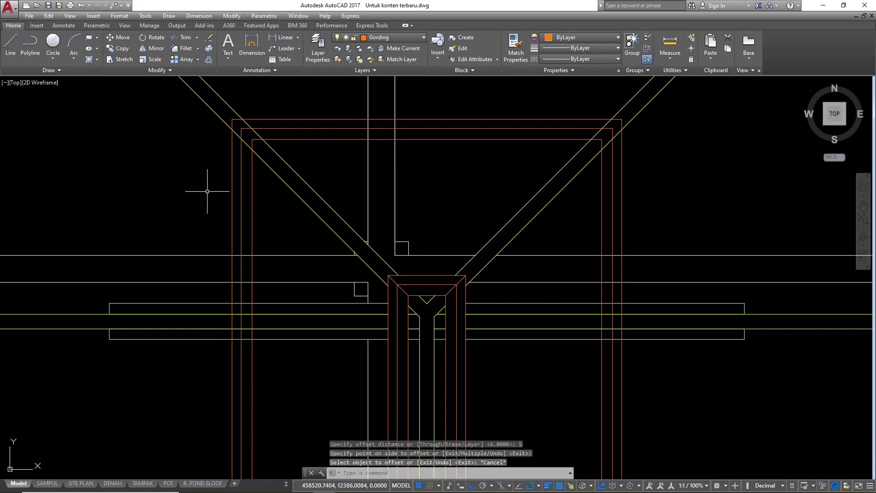
# - Trim the hip lines between the second purlin's outermost and innermost rectangles at the northwest corner
pyautogui.scroll(-4, 229, 195)
pyautogui.press('Escape')
pyautogui.scroll(4, 240, 169)
pyautogui.scroll(2, 224, 170)
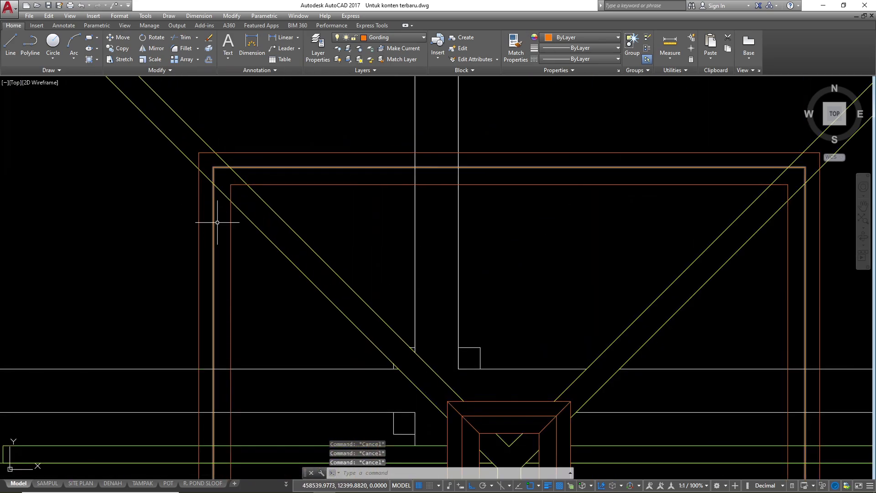
pyautogui.write('tr')
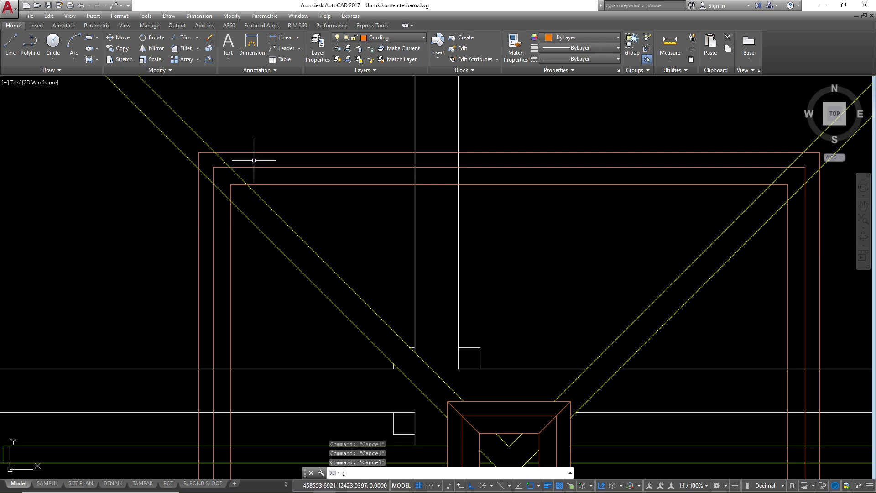
pyautogui.press('Return')
pyautogui.click(261, 159)
pyautogui.click(274, 184)
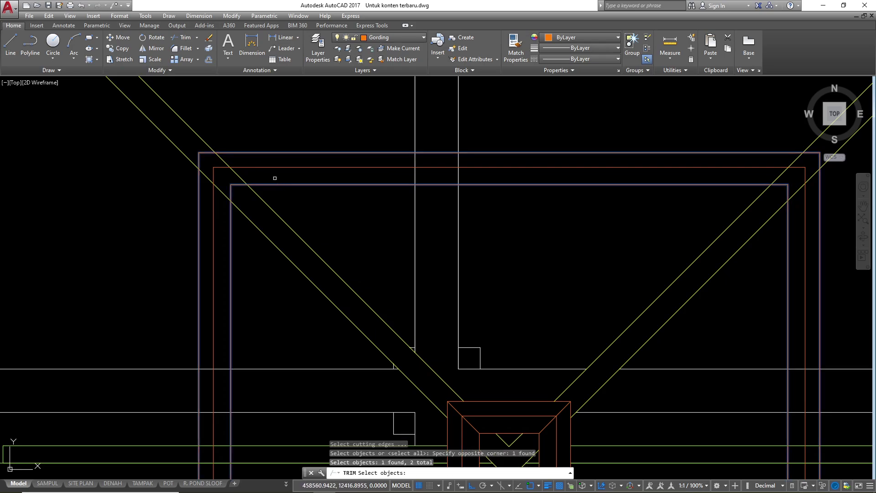
pyautogui.click(285, 188)
pyautogui.press('Return')
pyautogui.scroll(2, 240, 174)
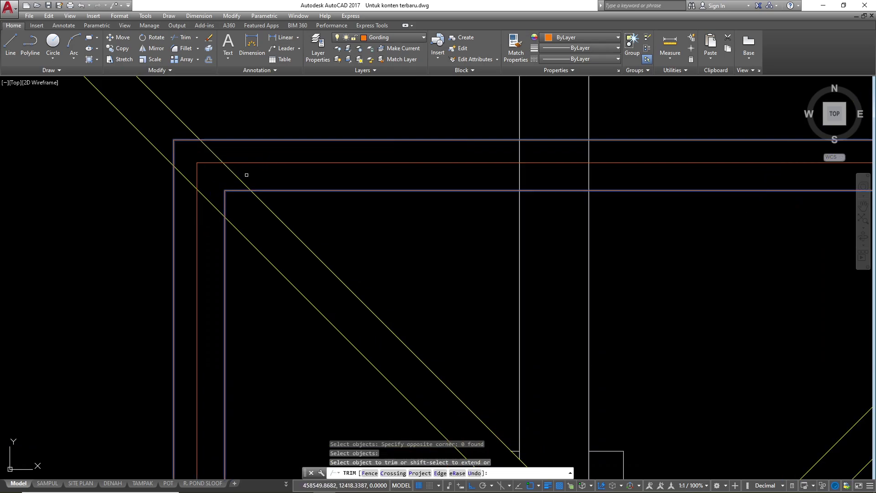
pyautogui.click(247, 175)
pyautogui.click(209, 168)
pyautogui.click(211, 192)
pyautogui.click(204, 201)
pyautogui.scroll(-7, 205, 171)
# - Trim the hip lines between the second purlin's outermost and innermost rectangles at the northeast corner
pyautogui.click(321, 170)
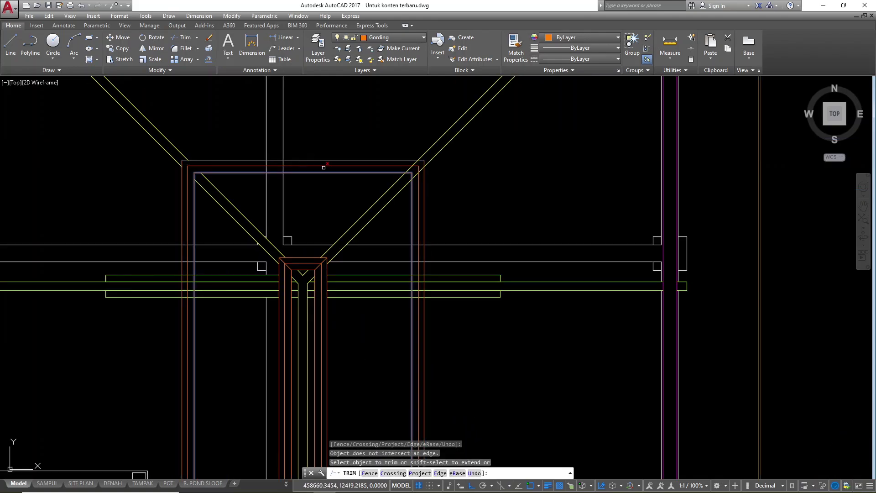
pyautogui.scroll(7, 421, 172)
pyautogui.click(395, 179)
pyautogui.click(372, 163)
pyautogui.click(402, 198)
pyautogui.click(394, 180)
pyautogui.scroll(-8, 399, 122)
pyautogui.scroll(6, 401, 201)
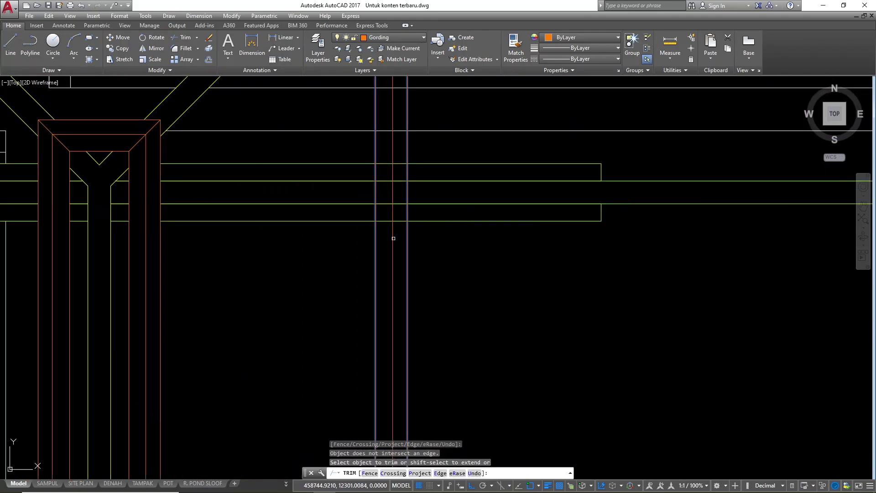
# - Trim the truss and beam lines running inside the second purlin's band at the north truss
pyautogui.click(396, 244)
pyautogui.scroll(-4, 391, 217)
pyautogui.scroll(2, 151, 165)
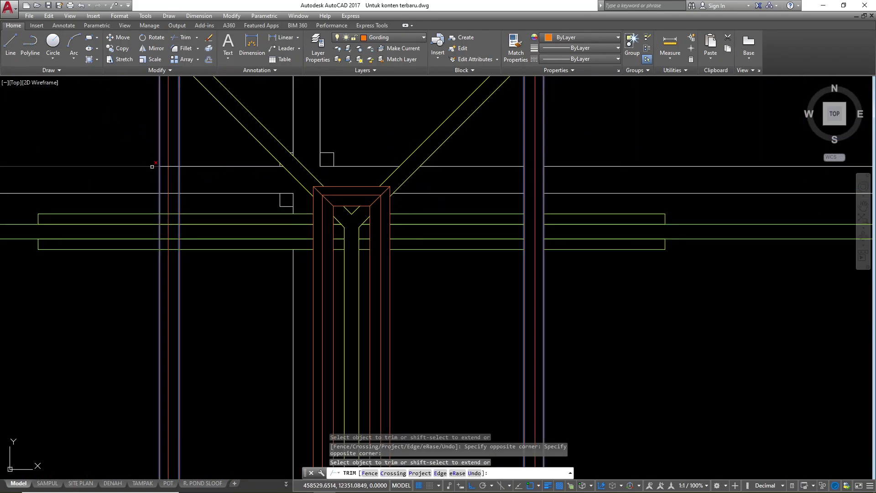
pyautogui.scroll(-6, 345, 167)
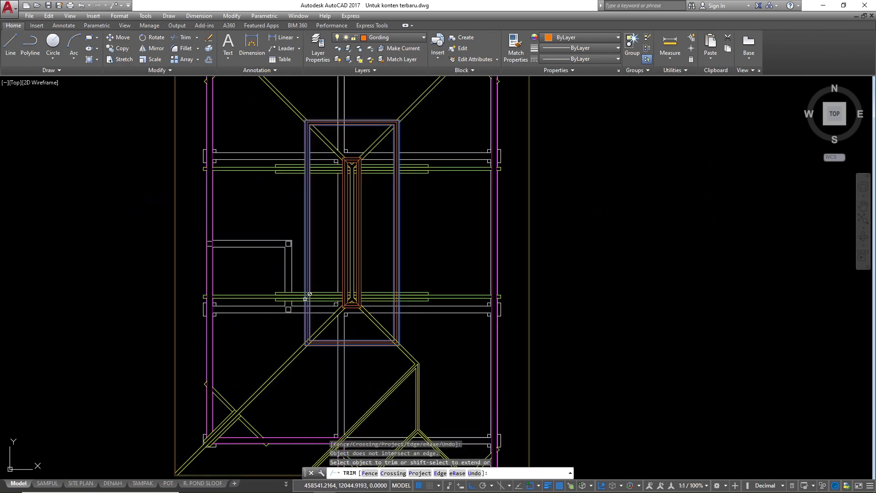
# - Trim the south truss and beam lines between the outermost and innermost rectangles of the second purlin's west side
pyautogui.scroll(8, 307, 294)
pyautogui.click(327, 267)
pyautogui.click(313, 156)
pyautogui.click(327, 309)
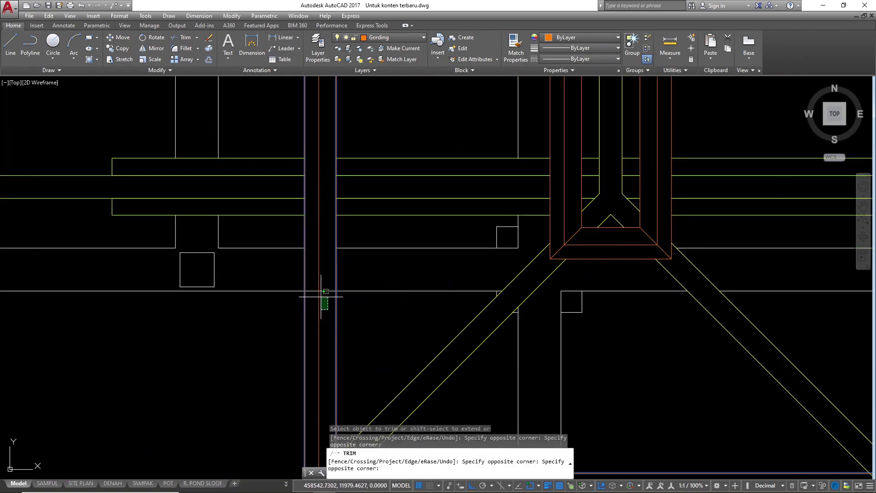
pyautogui.click(317, 276)
# - Trim the south truss and beam lines between the outermost and innermost rectangles of the second purlin's east side
pyautogui.scroll(-6, 299, 222)
pyautogui.scroll(2, 450, 249)
pyautogui.scroll(2, 449, 249)
pyautogui.scroll(-2, 438, 256)
pyautogui.click(438, 260)
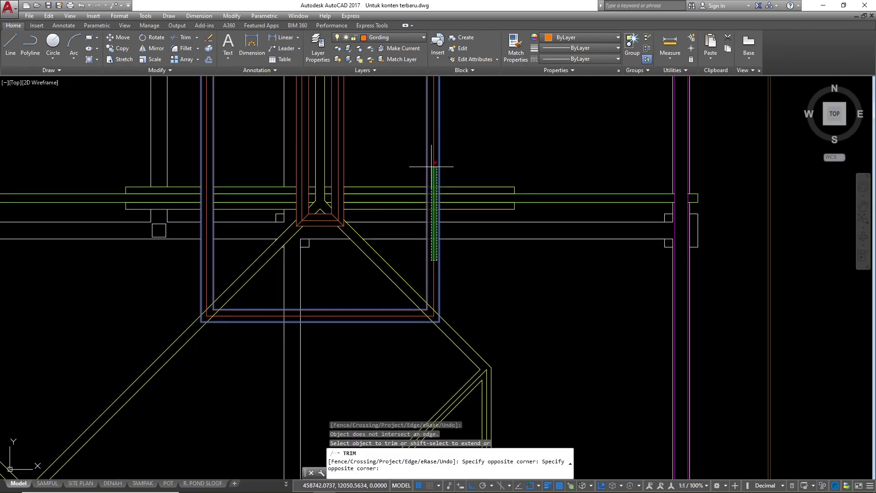
pyautogui.click(431, 178)
# - Trim the hip lines between the second purlin's outermost and innermost rectangles at the southeast corner
pyautogui.scroll(6, 431, 320)
pyautogui.click(451, 275)
pyautogui.click(425, 308)
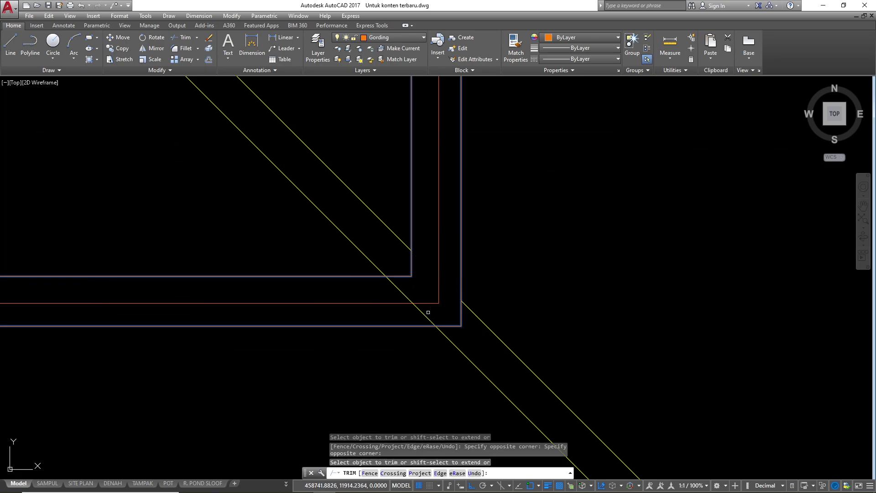
pyautogui.click(429, 311)
pyautogui.click(419, 317)
# - Trim the white beam lines inside the second purlin's south side and the hip lines inside its southwest corner
pyautogui.scroll(-8, 493, 295)
pyautogui.scroll(6, 413, 295)
pyautogui.click(426, 302)
pyautogui.click(181, 290)
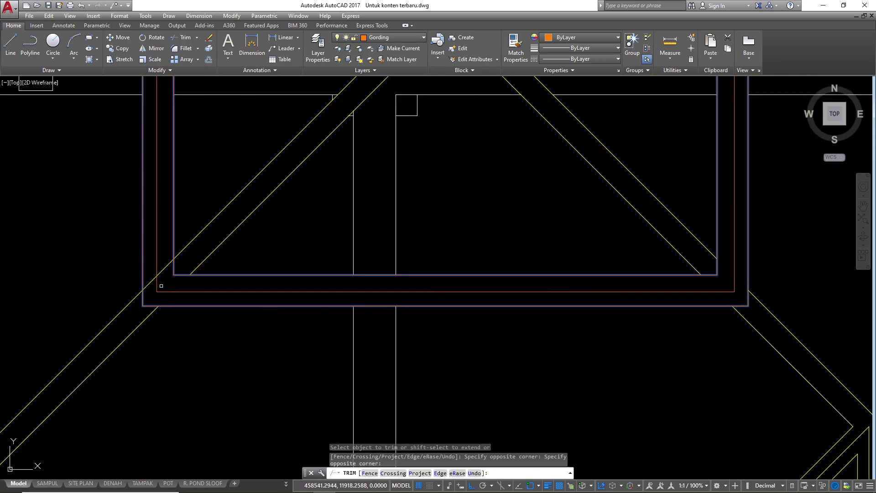
pyautogui.scroll(2, 162, 284)
pyautogui.click(162, 281)
pyautogui.click(145, 257)
pyautogui.press('Escape')
pyautogui.press('Escape')
pyautogui.press('Escape')
# - Draw diagonal lines joining the second purlin's inner and outer corners at the southwest and southeast
pyautogui.write('l')
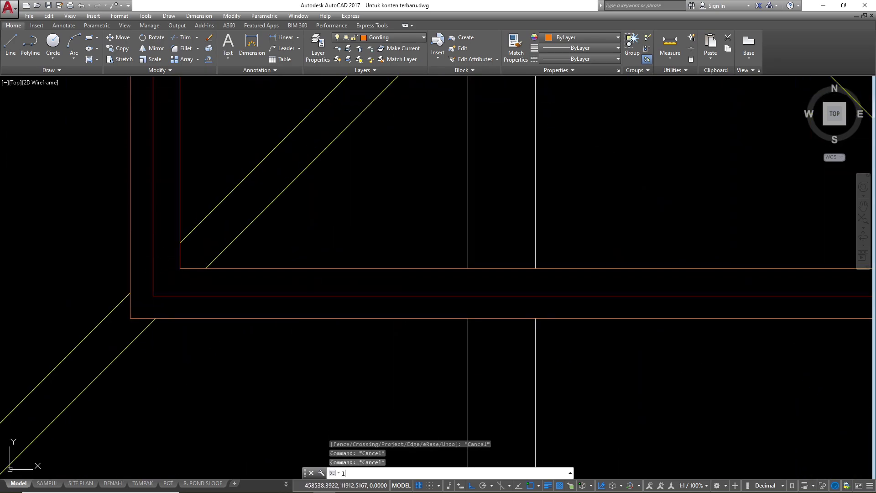
pyautogui.press('Return')
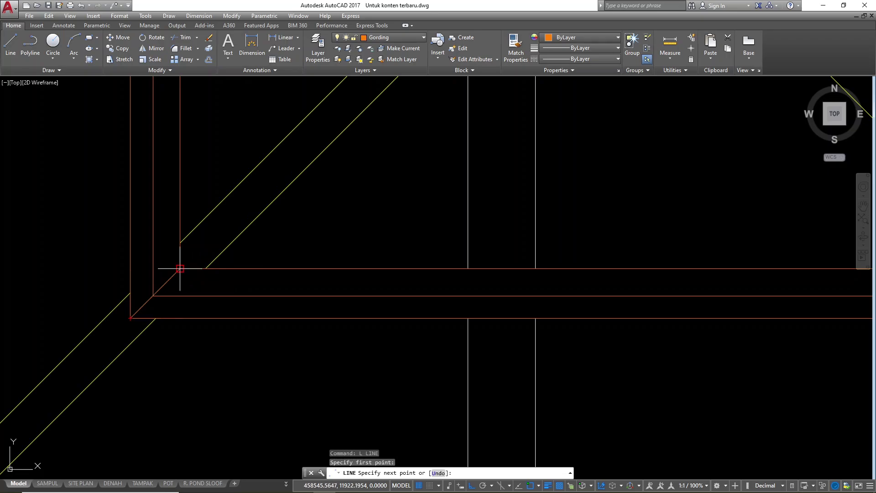
pyautogui.click(180, 268)
pyautogui.press('Escape')
pyautogui.scroll(-10, 141, 267)
pyautogui.scroll(6, 224, 269)
pyautogui.press('Return')
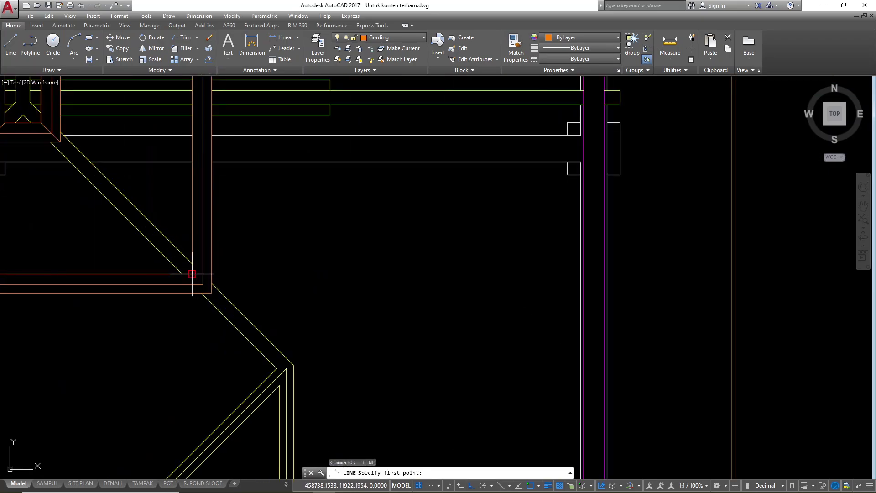
pyautogui.click(212, 293)
pyautogui.press('Escape')
# - Draw diagonal lines joining the second purlin's outer and inner corners at the northeast and northwest
pyautogui.scroll(-4, 384, 306)
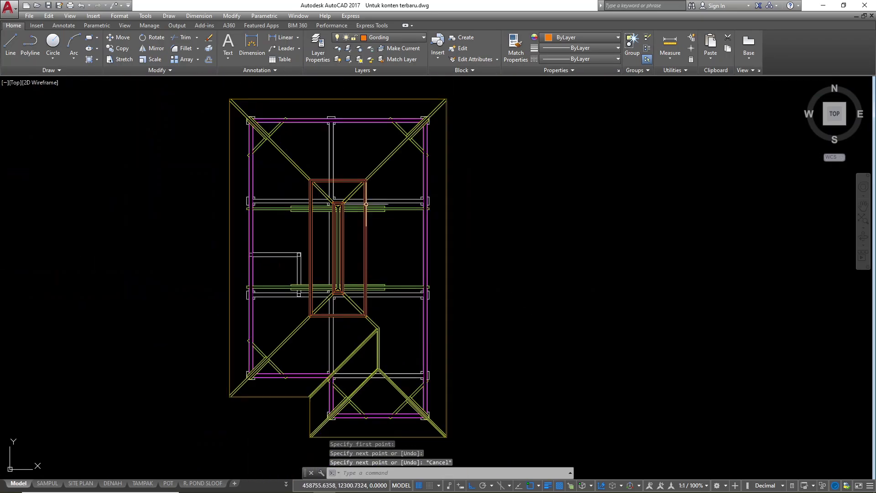
pyautogui.scroll(5, 365, 181)
pyautogui.press('Return')
pyautogui.click(384, 181)
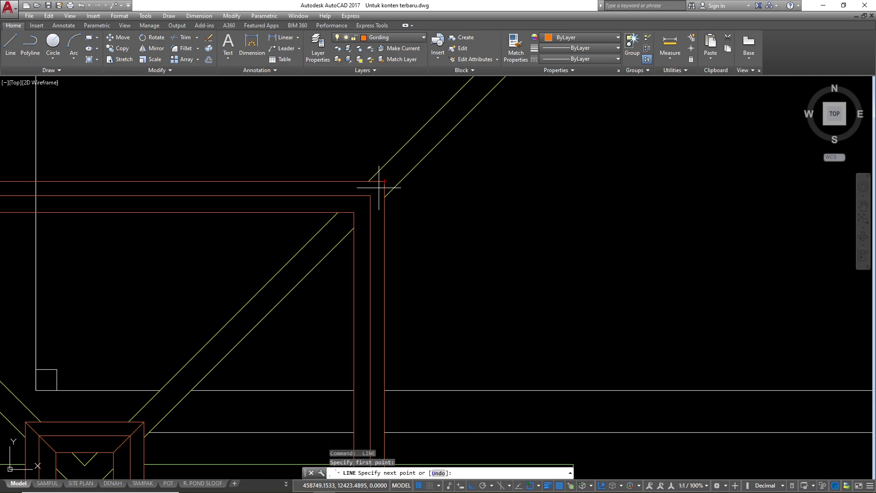
pyautogui.click(354, 212)
pyautogui.press('Escape')
pyautogui.scroll(-4, 422, 196)
pyautogui.scroll(5, 280, 192)
pyautogui.press('Return')
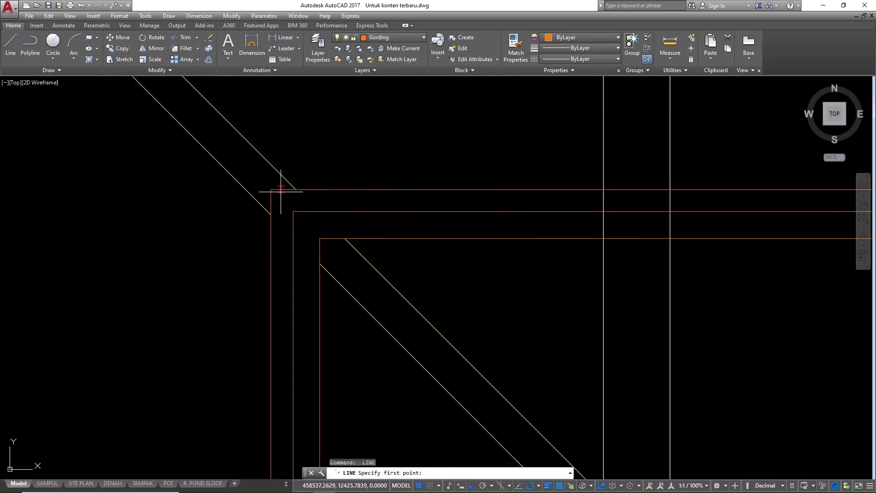
pyautogui.click(271, 189)
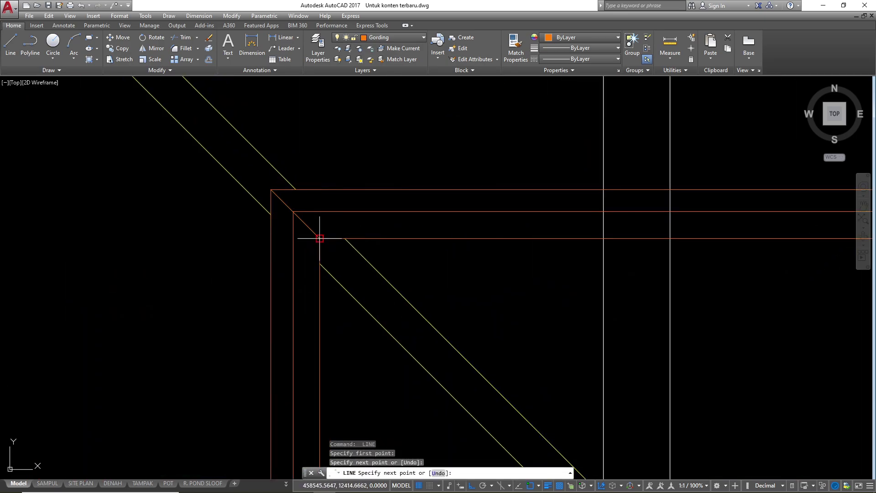
pyautogui.press('Escape')
# - Examine the purlins on the west slope of the roof truss section and save the drawing
pyautogui.scroll(-8, 425, 191)
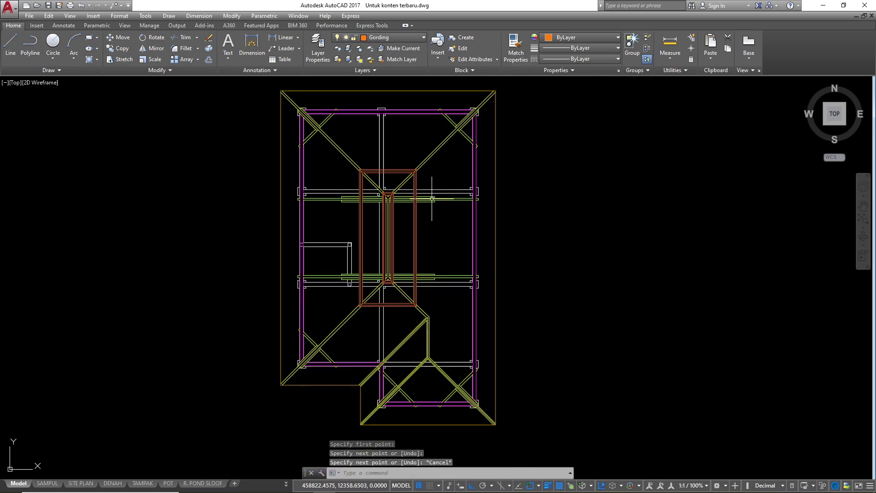
pyautogui.scroll(3, 401, 342)
pyautogui.scroll(-3, 397, 352)
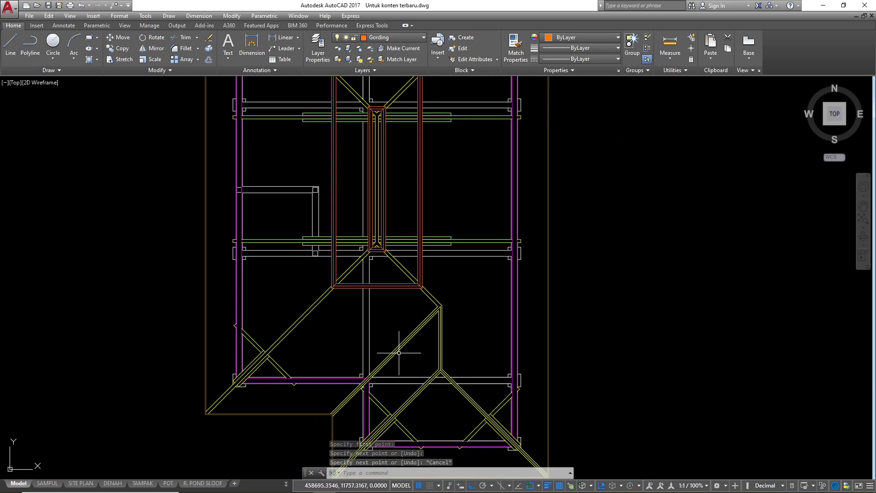
pyautogui.scroll(-3, 380, 364)
pyautogui.scroll(6, 354, 201)
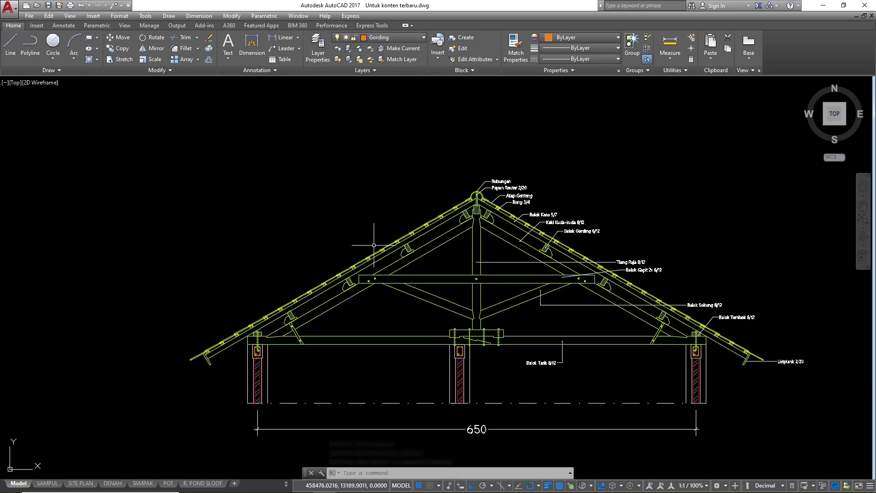
pyautogui.scroll(2, 354, 285)
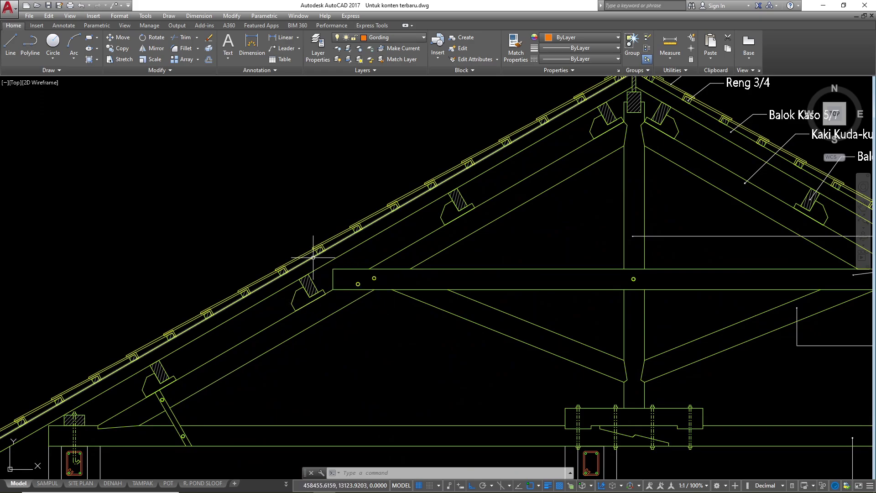
pyautogui.moveTo(313, 257)
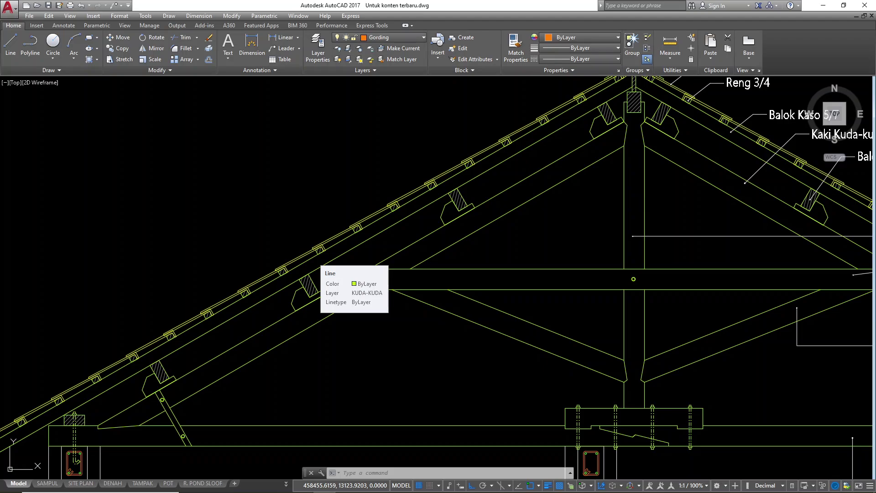
pyautogui.hotkey('ctrl', 's')
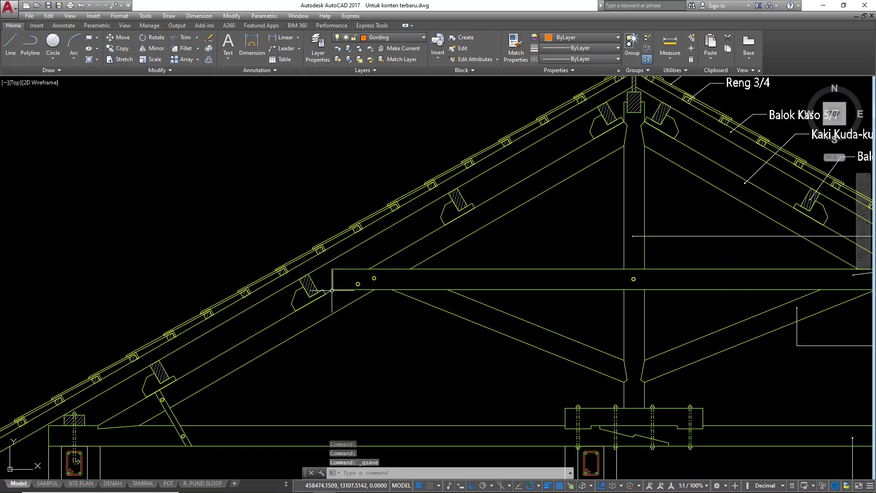
# - Measure the horizontal gap between the third and second purlins on the truss section's west slope with a linear dimension
pyautogui.write('dli')
pyautogui.press('Return')
pyautogui.scroll(4, 321, 293)
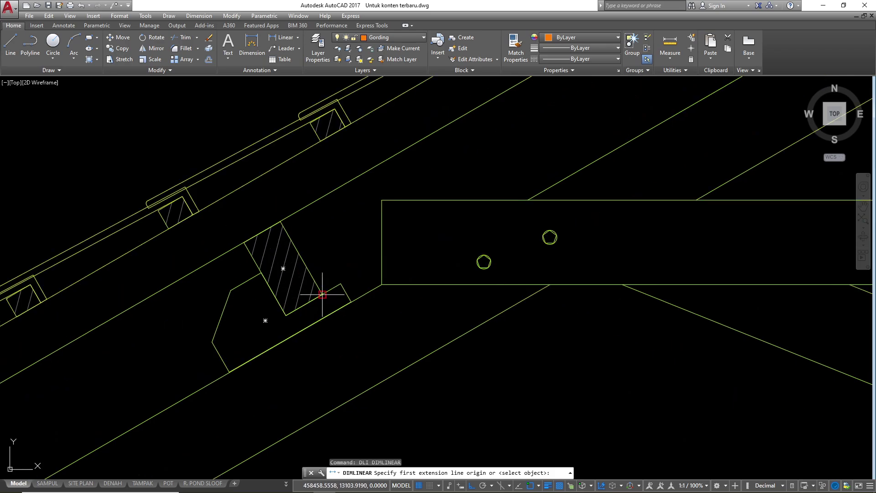
pyautogui.click(319, 293)
pyautogui.scroll(-4, 310, 288)
pyautogui.scroll(4, 415, 201)
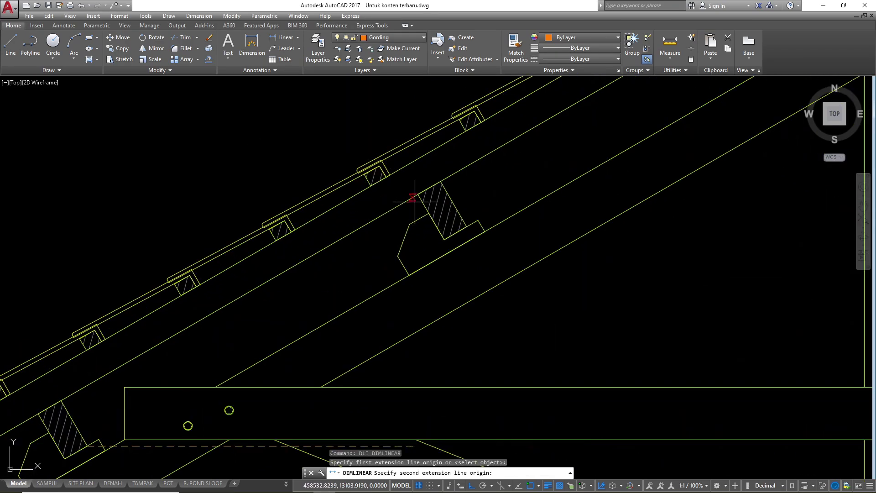
pyautogui.click(417, 193)
pyautogui.scroll(-4, 413, 188)
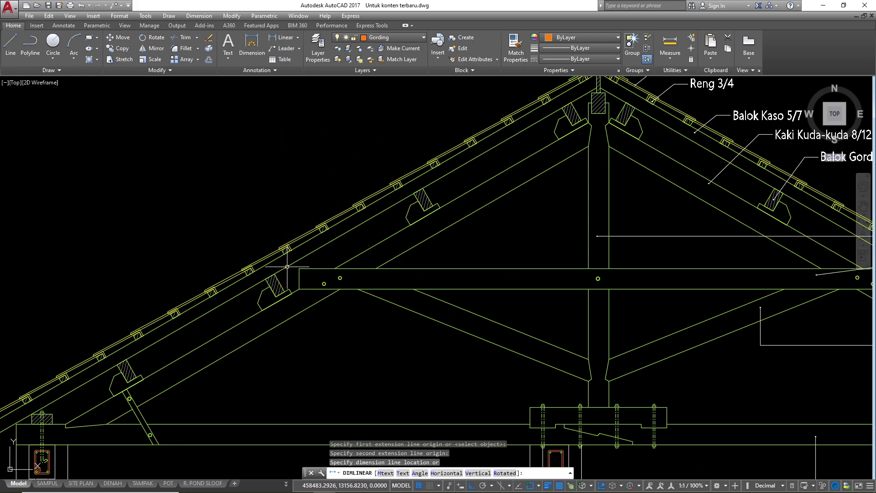
pyautogui.press('Escape')
# - Offset the second purlin's outermost rectangle outward by 75 to start the third purlin
pyautogui.scroll(2, 280, 280)
pyautogui.scroll(-6, 270, 187)
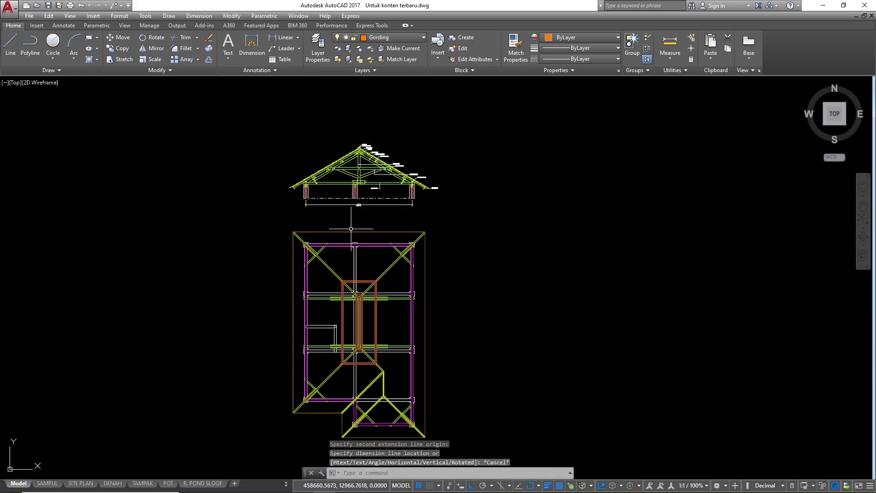
pyautogui.scroll(6, 347, 255)
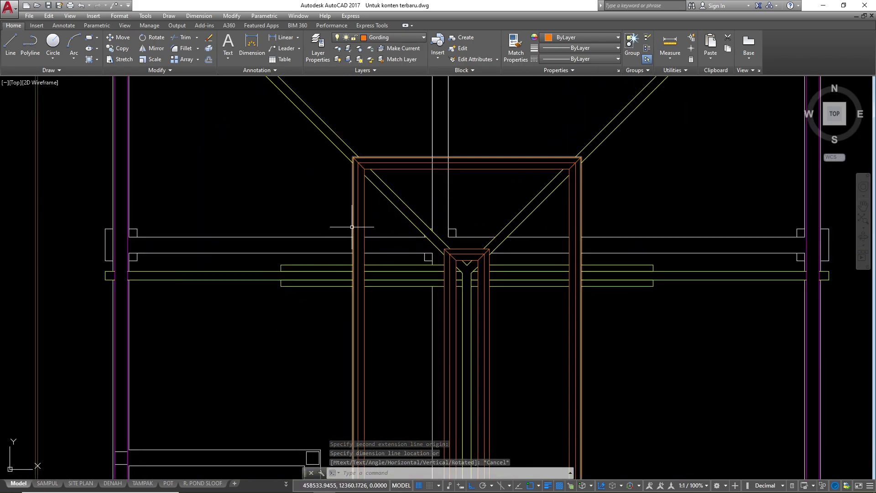
pyautogui.click(354, 230)
pyautogui.scroll(2, 341, 208)
pyautogui.write('o')
pyautogui.press('Return')
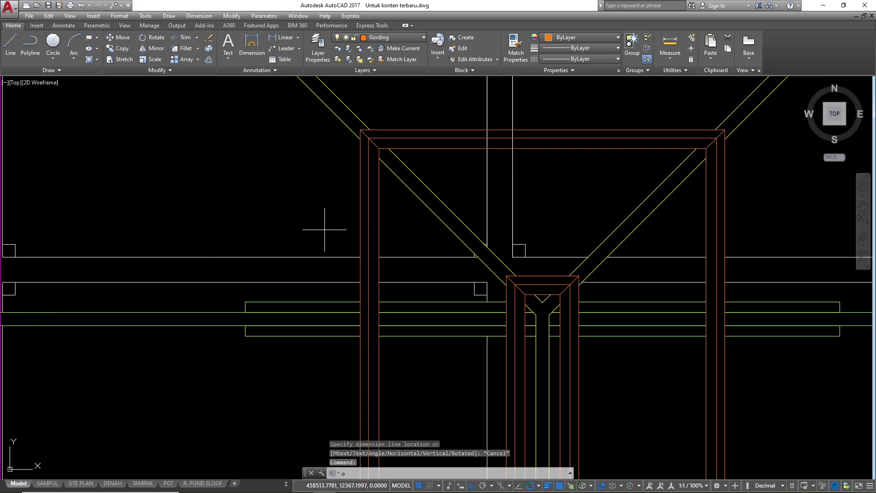
pyautogui.write('75')
pyautogui.press('Return')
pyautogui.click(252, 205)
pyautogui.scroll(-4, 303, 254)
pyautogui.press('Return')
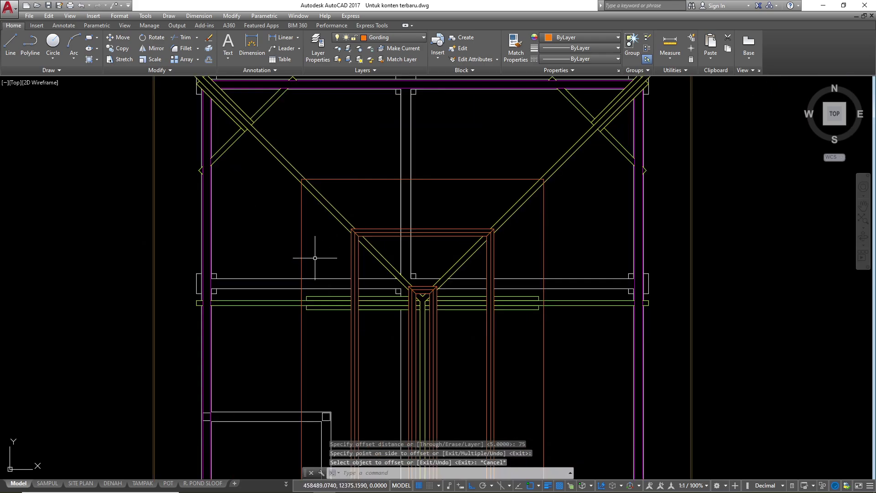
# - Offset the third purlin's first rectangle outward by 6
pyautogui.write('o')
pyautogui.press('Return')
pyautogui.press('Return')
pyautogui.click(300, 235)
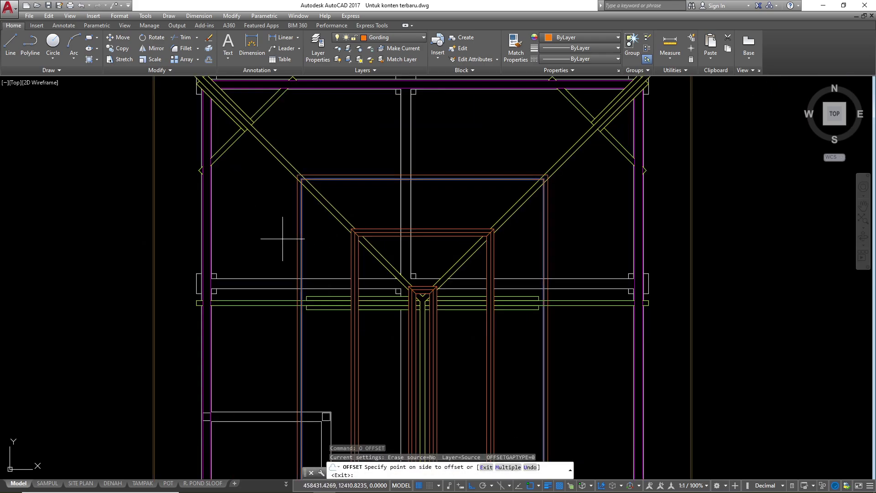
pyautogui.click(287, 234)
pyautogui.scroll(3, 288, 228)
pyautogui.press('Escape')
pyautogui.press('Escape')
# - Offset the outer line of the third purlin outward by 5 to form its third rectangle
pyautogui.click(290, 212)
pyautogui.press('Escape')
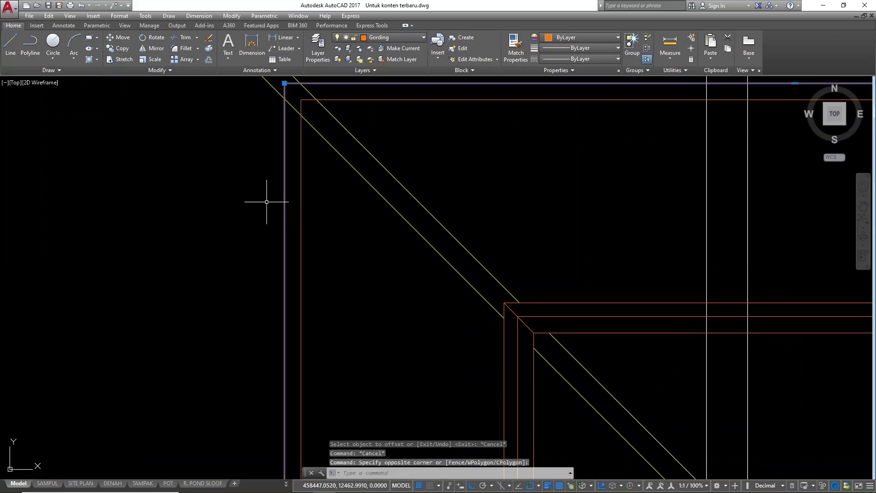
pyautogui.write('o')
pyautogui.press('Return')
pyautogui.press('Return')
pyautogui.scroll(-8, 266, 205)
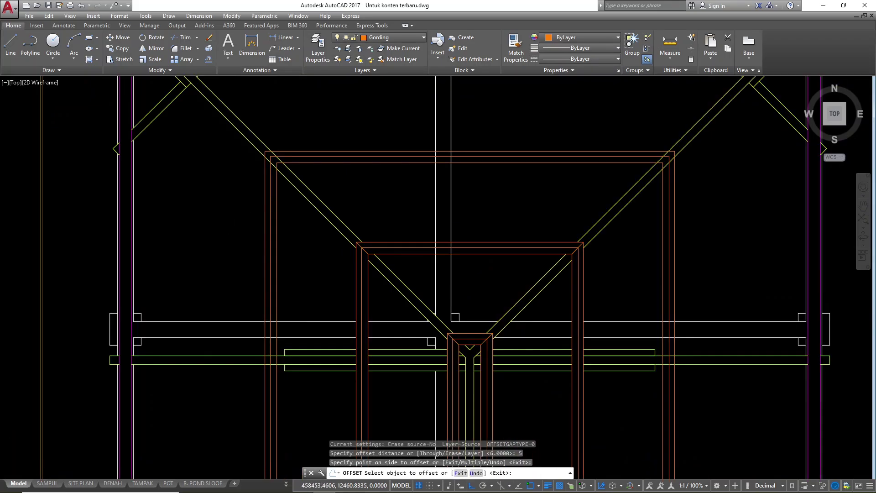
pyautogui.press('Escape')
pyautogui.press('Escape')
pyautogui.press('Escape')
# - Trim the third purlin's southern lines where they cross the lower half of the diagonal valley rafter
pyautogui.scroll(4, 368, 267)
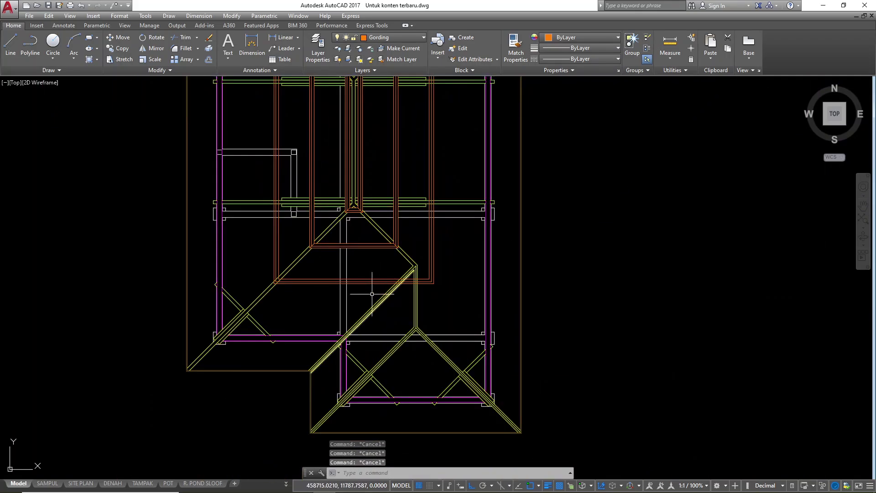
pyautogui.scroll(2, 446, 290)
pyautogui.scroll(-2, 441, 241)
pyautogui.scroll(2, 399, 274)
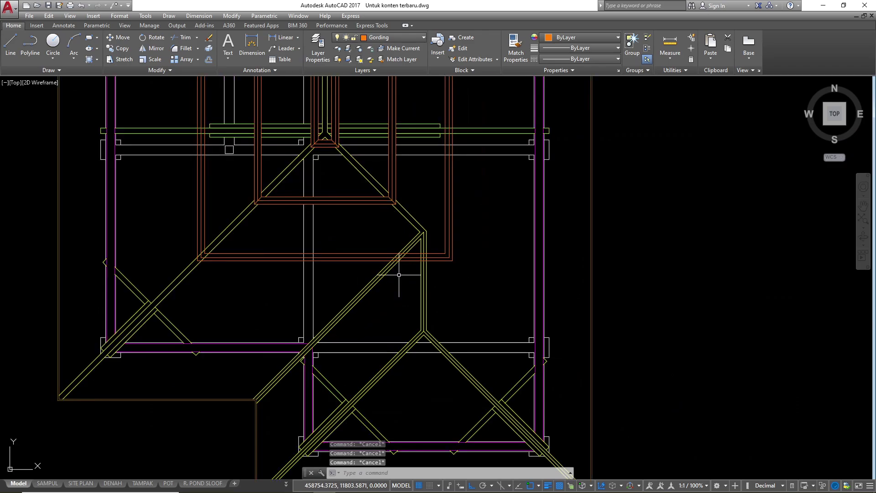
pyautogui.scroll(2, 399, 275)
pyautogui.scroll(-2, 401, 246)
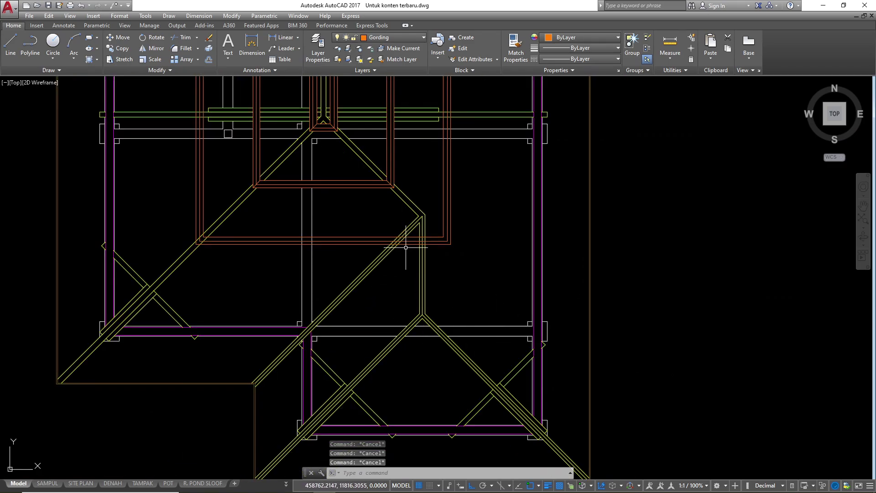
pyautogui.scroll(2, 406, 248)
pyautogui.scroll(2, 401, 225)
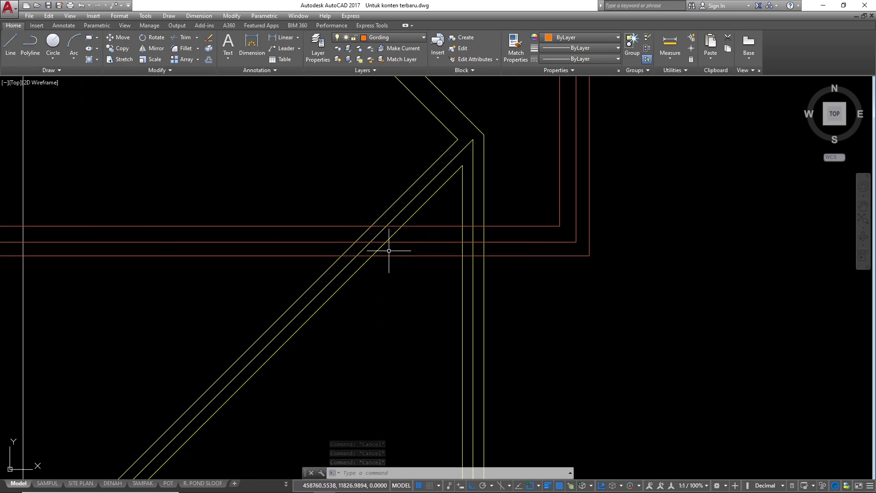
pyautogui.write('tr')
pyautogui.press('Return')
pyautogui.press('Return')
pyautogui.scroll(2, 393, 237)
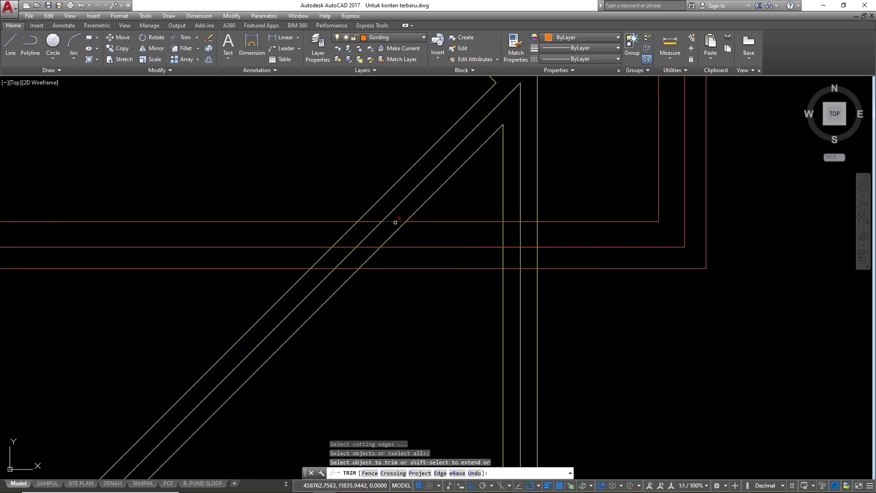
pyautogui.click(395, 222)
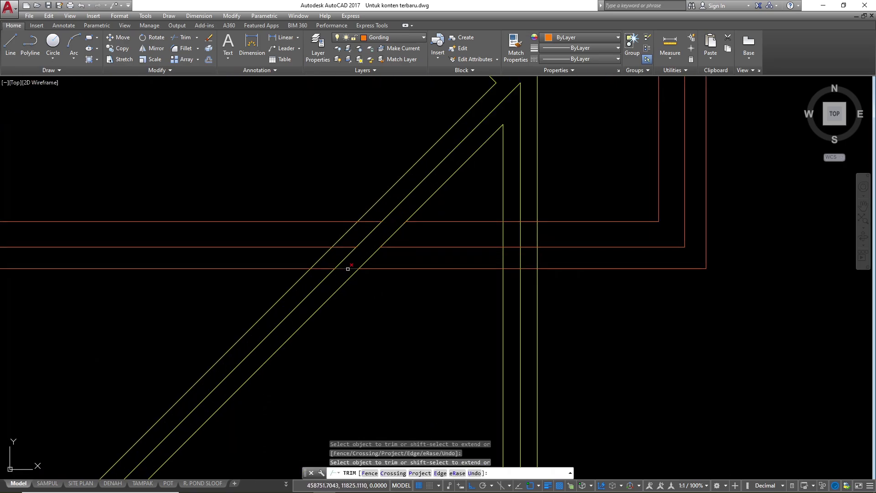
# - Trim off the third purlin's three horizontal segments east of the short north-south ridge
pyautogui.scroll(-2, 342, 270)
pyautogui.scroll(1, 438, 272)
pyautogui.click(445, 297)
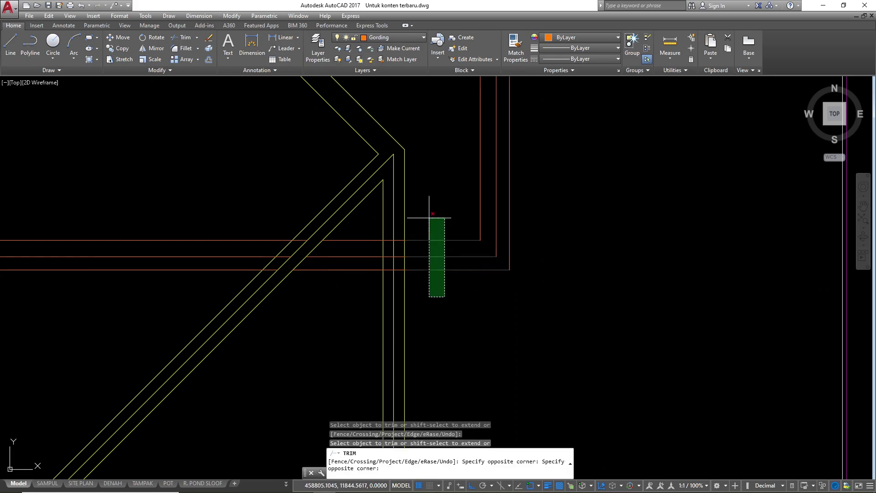
pyautogui.click(428, 218)
pyautogui.press('Escape')
pyautogui.press('Escape')
# - Delete the leftover horizontal purlin segments between the valley rafter and the north-south ridge
pyautogui.click(358, 226)
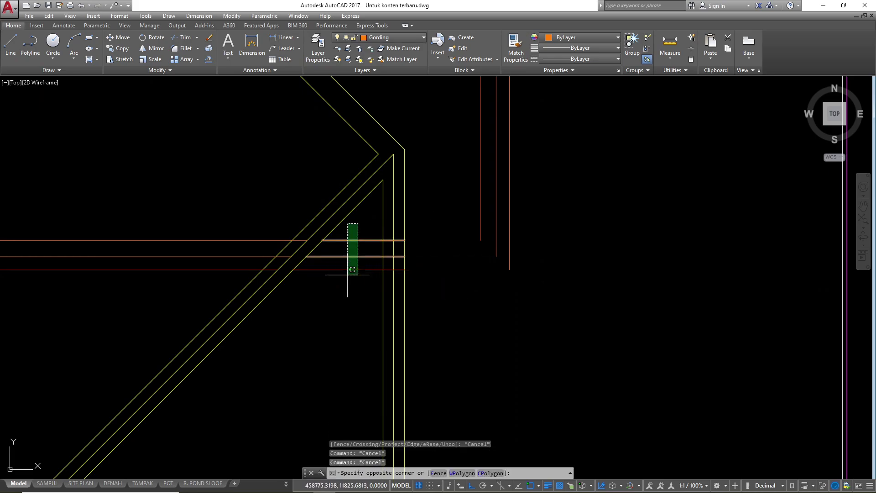
pyautogui.click(347, 275)
pyautogui.press('Delete')
pyautogui.scroll(-3, 411, 238)
pyautogui.scroll(2, 395, 249)
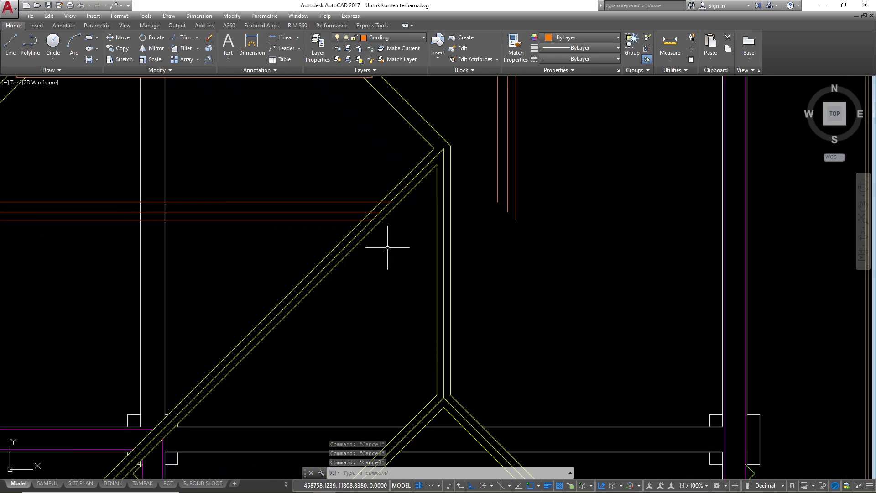
# - Draw a vertical line straight south from the end of the third purlin's upper line at the valley rafter, past the southern cross beam
pyautogui.press('Escape')
pyautogui.scroll(-2, 388, 239)
pyautogui.write('l')
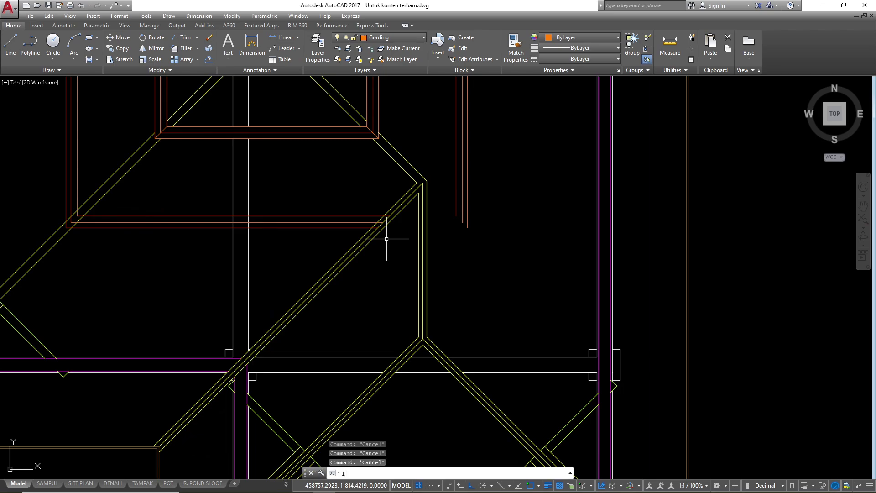
pyautogui.press('Return')
pyautogui.scroll(2, 389, 225)
pyautogui.click(387, 210)
pyautogui.scroll(-3, 387, 210)
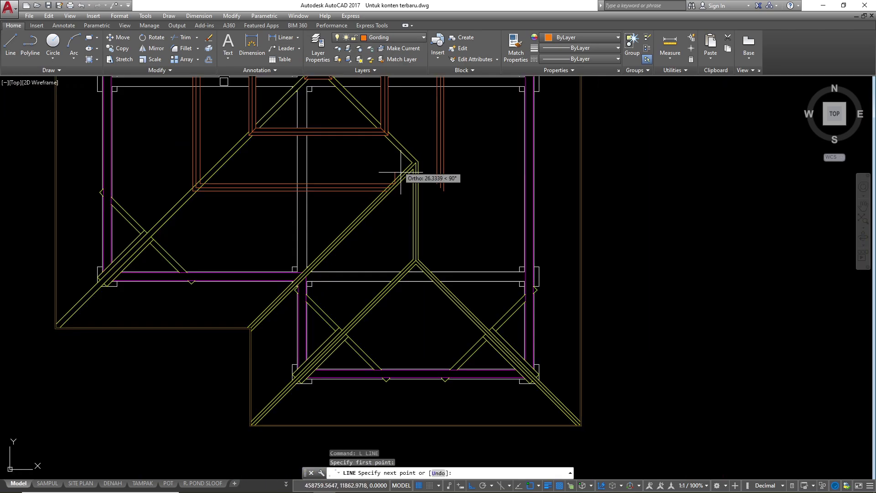
pyautogui.click(396, 327)
pyautogui.press('Escape')
pyautogui.scroll(3, 389, 196)
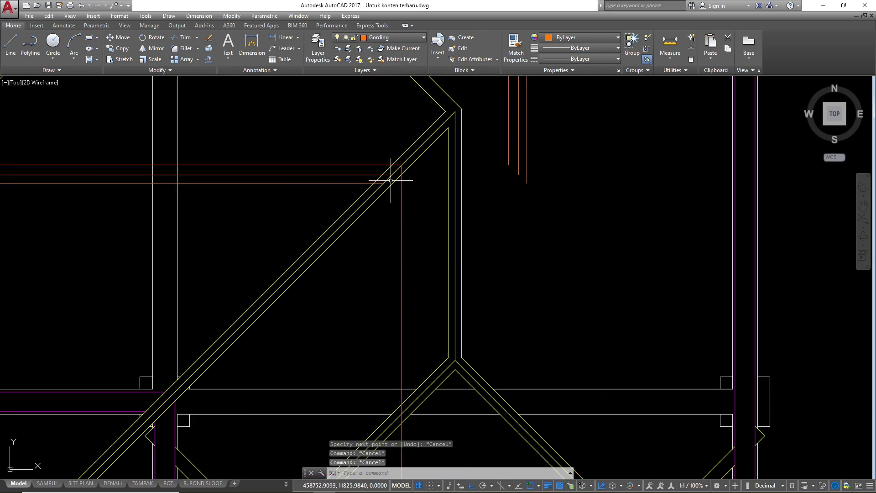
# - Draw a second vertical line straight south from the end of the third purlin's middle line at the valley rafter
pyautogui.press('Return')
pyautogui.click(394, 172)
pyautogui.scroll(-3, 395, 172)
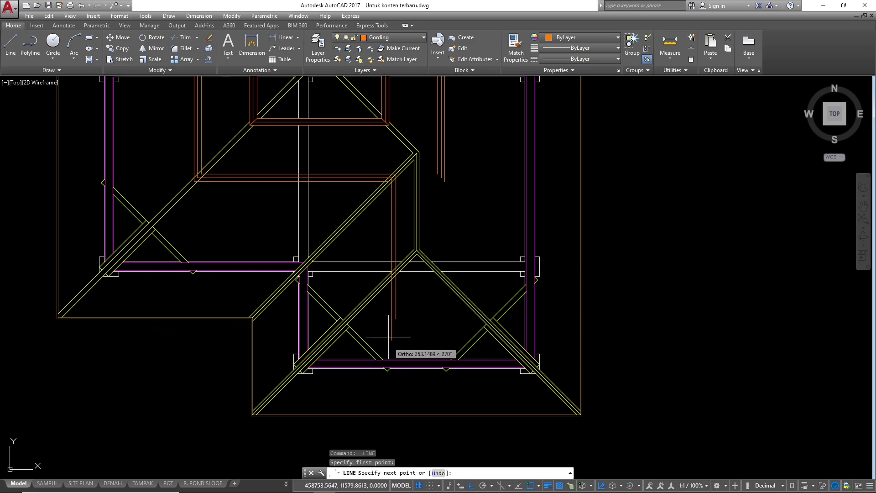
pyautogui.click(377, 265)
pyautogui.scroll(3, 382, 187)
pyautogui.press('Return')
# - Draw the vertical line running south from the end of the third purlin's lowest line at the valley rafter
pyautogui.press('Return')
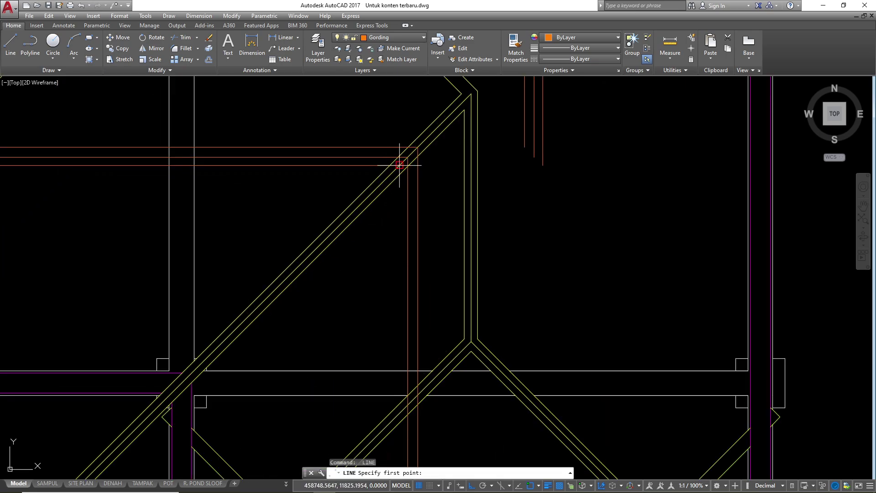
# - Draw a horizontal gording line from where the right vertical gording crosses the left rafter's centre line, extending past the right rafter
pyautogui.scroll(-2, 400, 153)
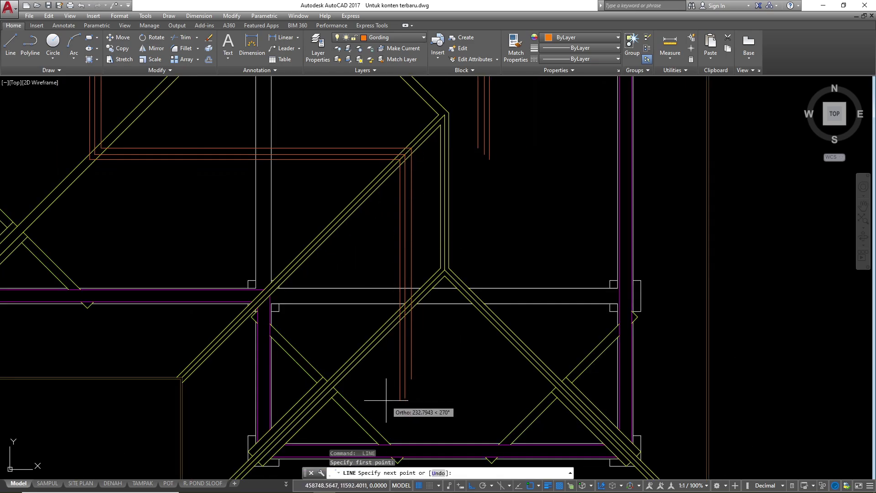
pyautogui.press('Escape')
pyautogui.scroll(4, 434, 310)
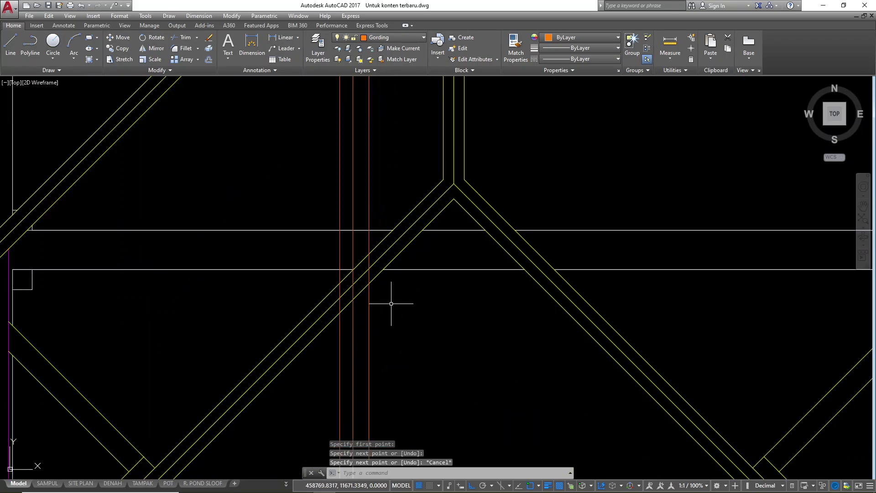
pyautogui.write('l')
pyautogui.press('Return')
pyautogui.scroll(2, 378, 291)
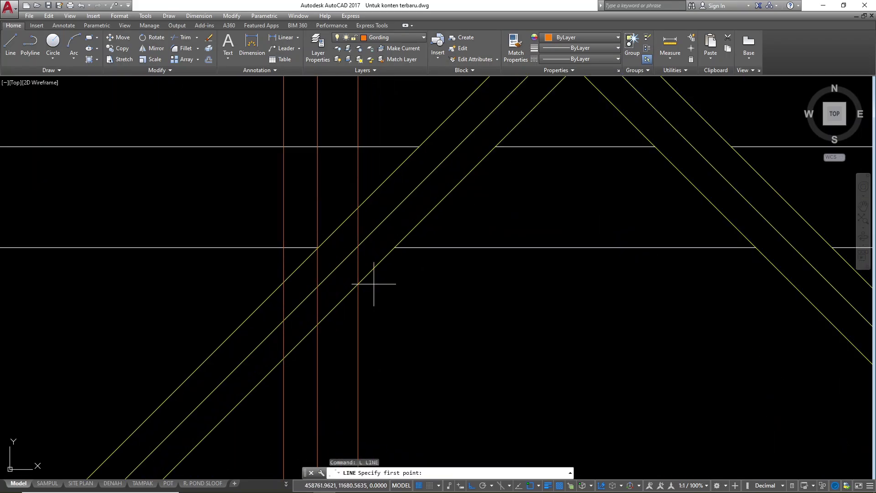
pyautogui.click(358, 246)
pyautogui.scroll(-3, 278, 280)
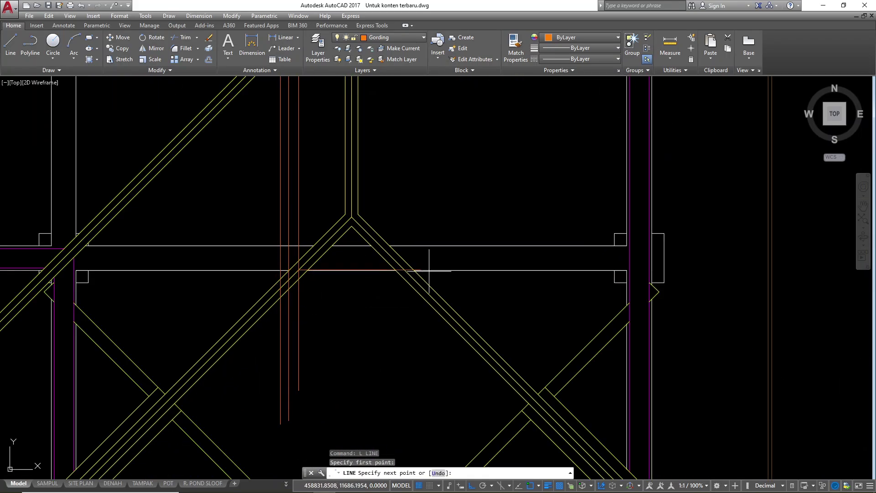
pyautogui.scroll(2, 472, 283)
pyautogui.click(472, 283)
pyautogui.press('Return')
# - Draw two more horizontal gording lines from the middle and left verticals' crossings with the rafter centre line, extending past the right rafter
pyautogui.press('Return')
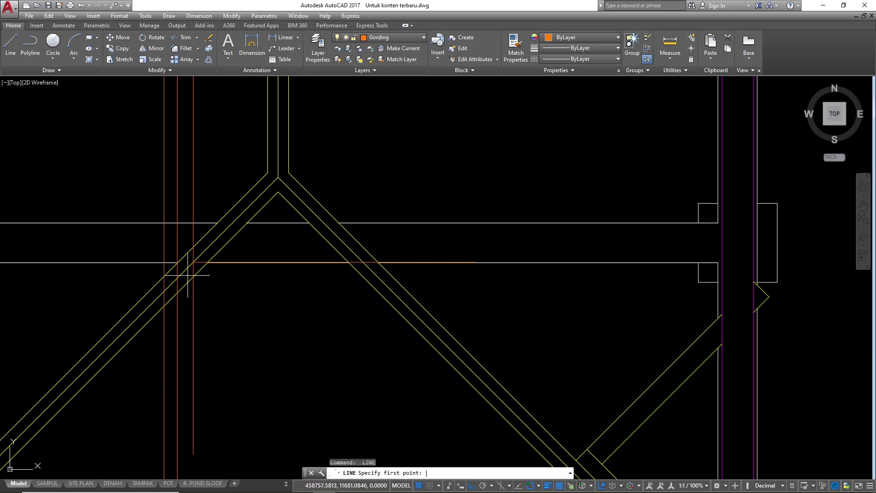
pyautogui.click(177, 278)
pyautogui.click(490, 311)
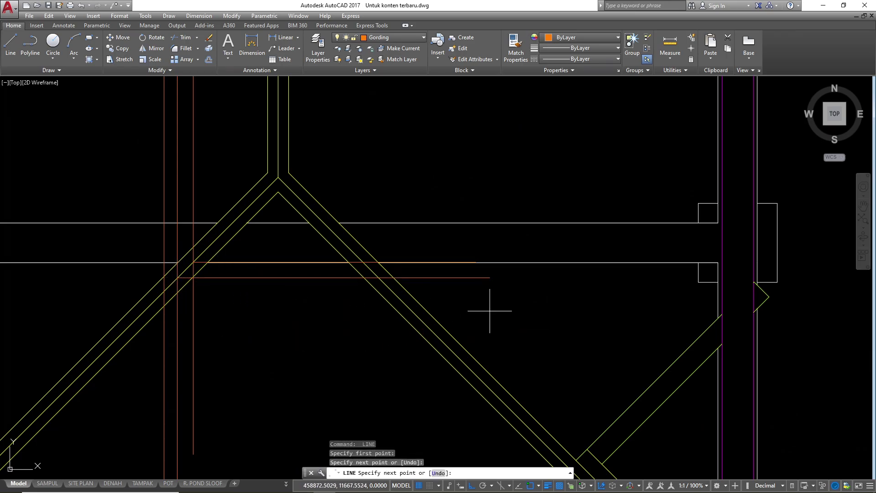
pyautogui.press('Return')
pyautogui.press('Return')
pyautogui.click(164, 290)
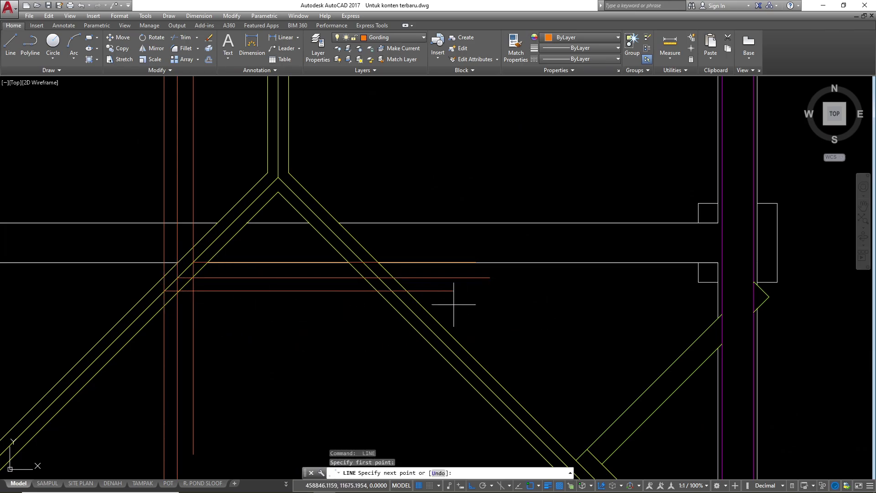
pyautogui.click(513, 319)
pyautogui.press('Return')
pyautogui.press('Return')
pyautogui.scroll(4, 371, 245)
pyautogui.scroll(4, 358, 279)
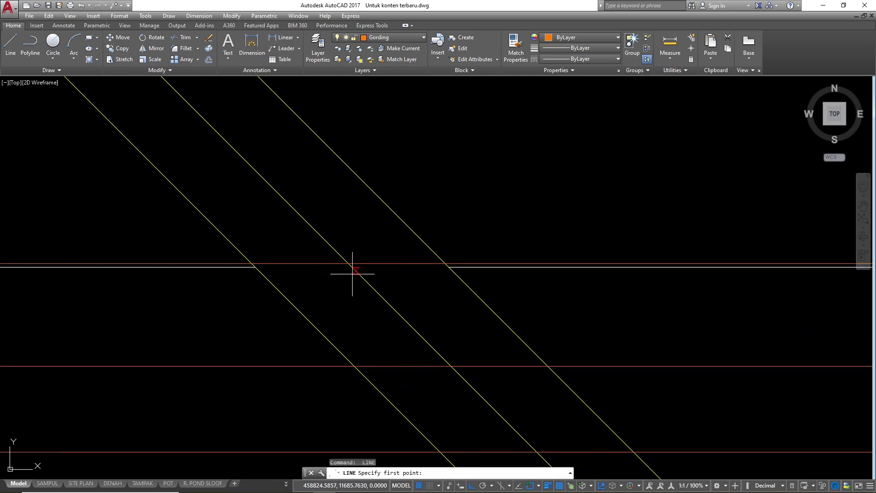
pyautogui.click(348, 263)
pyautogui.scroll(-6, 350, 365)
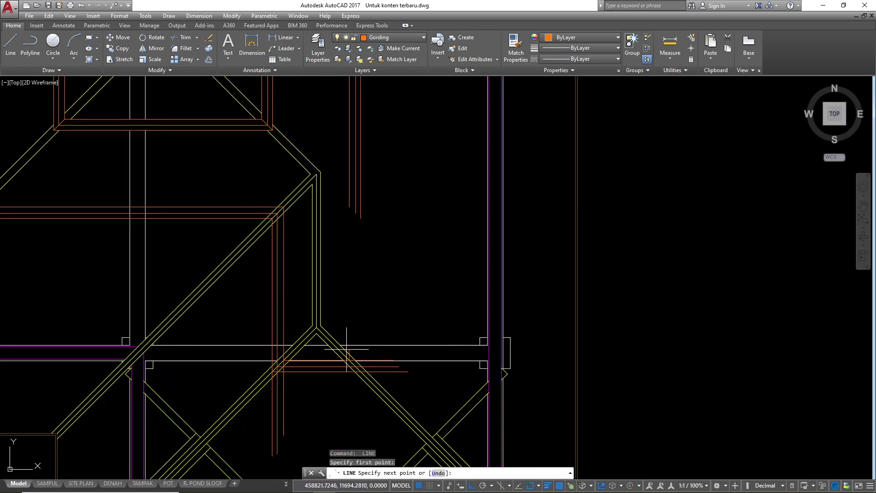
pyautogui.press('Escape')
# - Extend the three short vertical gording lines down to the centre line of the right diagonal rafter
pyautogui.scroll(3, 357, 354)
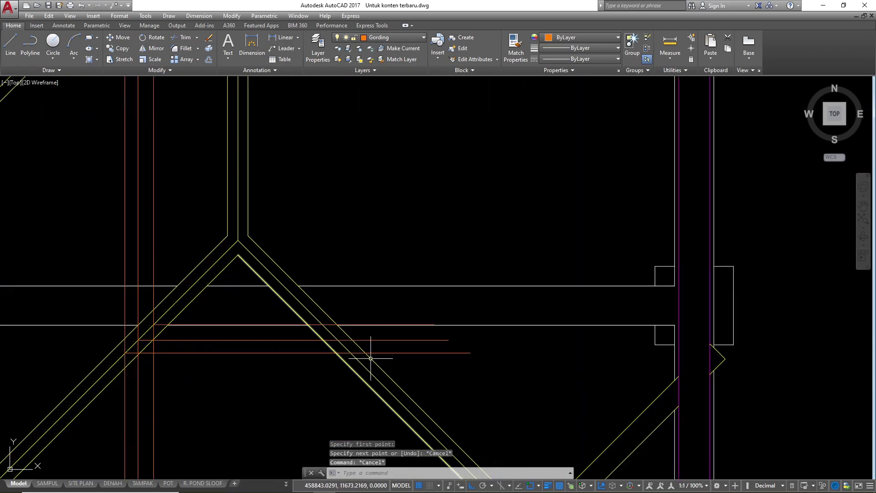
pyautogui.click(345, 349)
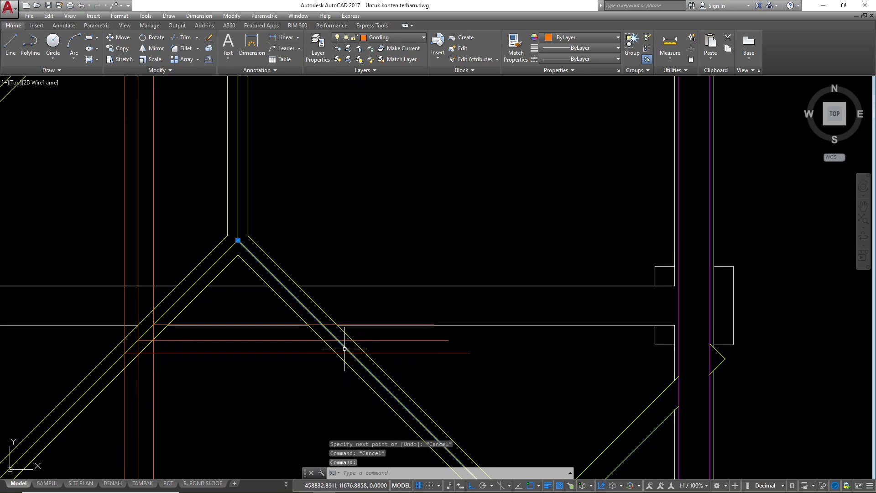
pyautogui.scroll(-2, 361, 374)
pyautogui.write('ex')
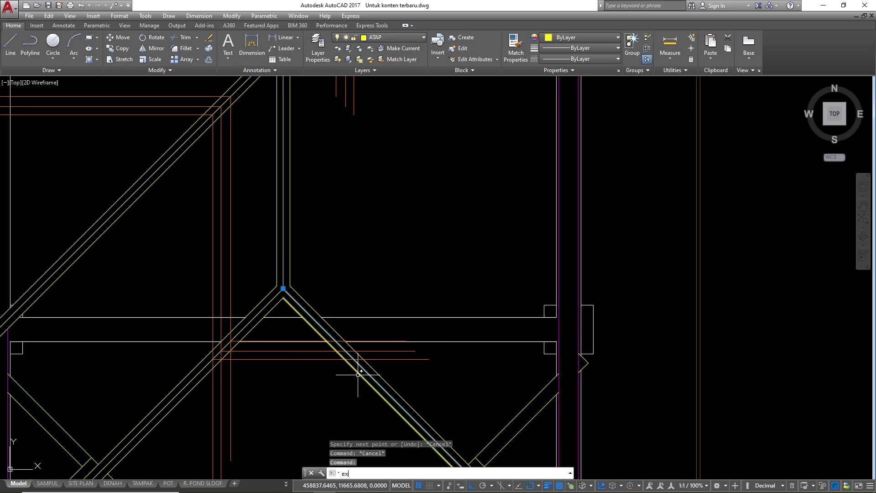
pyautogui.press('Return')
pyautogui.click(359, 376)
pyautogui.click(405, 157)
pyautogui.click(334, 93)
pyautogui.press('Escape')
pyautogui.press('Escape')
pyautogui.press('Escape')
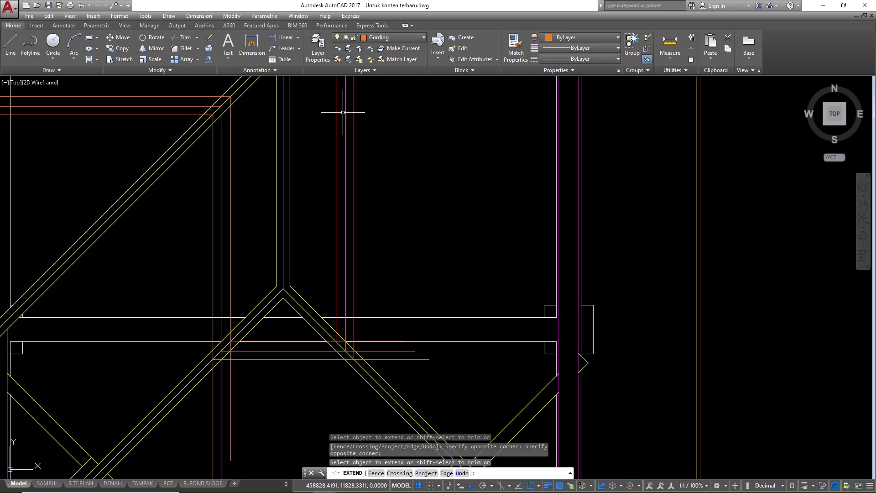
# - Try to trim at the right gording corner using the right rafter's two outer lines as cutting edges
pyautogui.scroll(3, 358, 365)
pyautogui.write('tr')
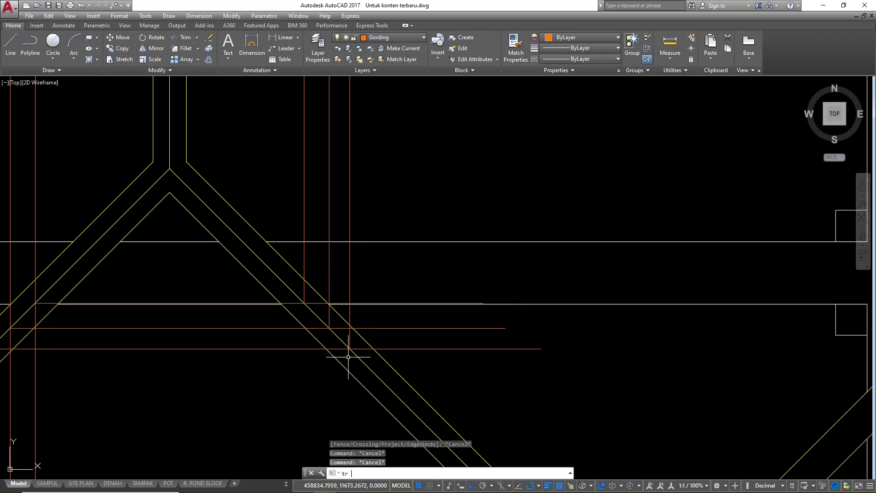
pyautogui.press('Return')
pyautogui.click(314, 290)
pyautogui.click(271, 296)
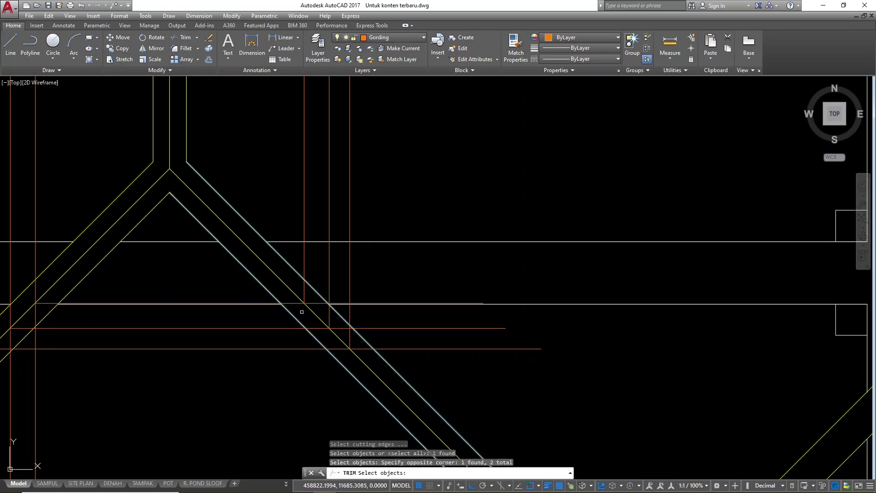
pyautogui.scroll(2, 305, 312)
pyautogui.press('Return')
pyautogui.click(325, 324)
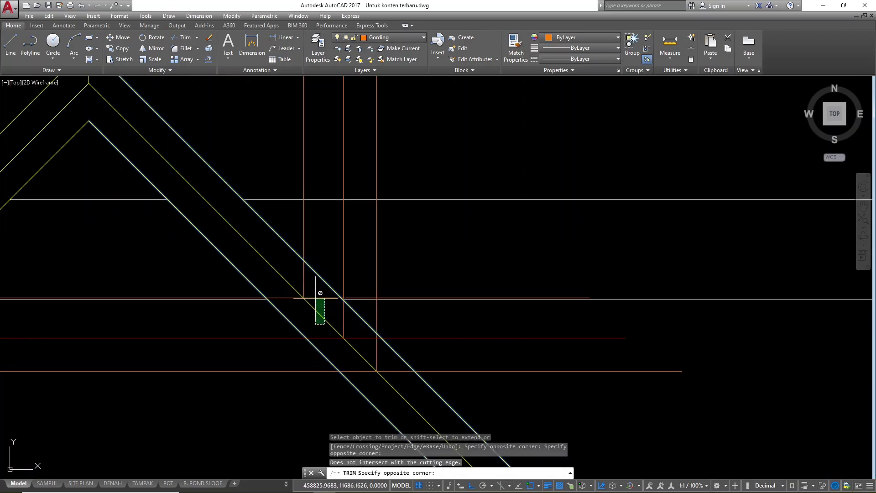
pyautogui.click(320, 293)
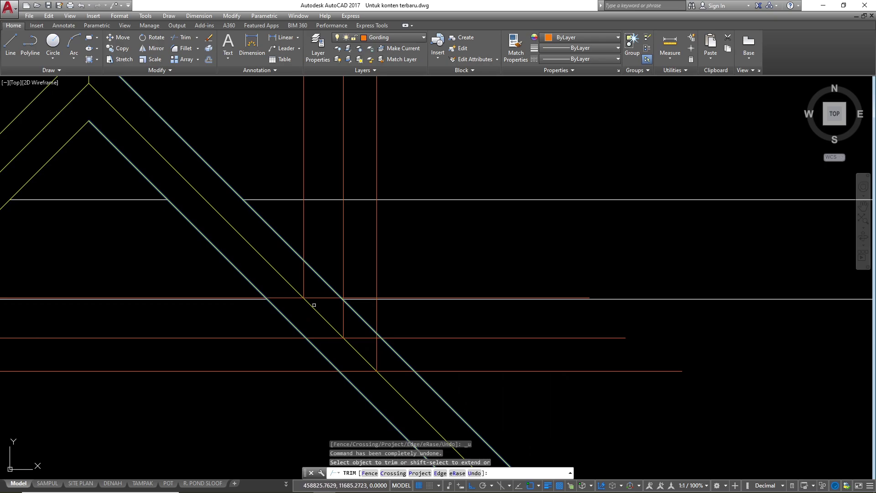
pyautogui.press('Escape')
pyautogui.press('Escape')
pyautogui.press('Escape')
# - Trim the rafter, wall and gording segments crossing inside the right gording corner, using all objects as cutting edges
pyautogui.scroll(2, 324, 333)
pyautogui.write('t')
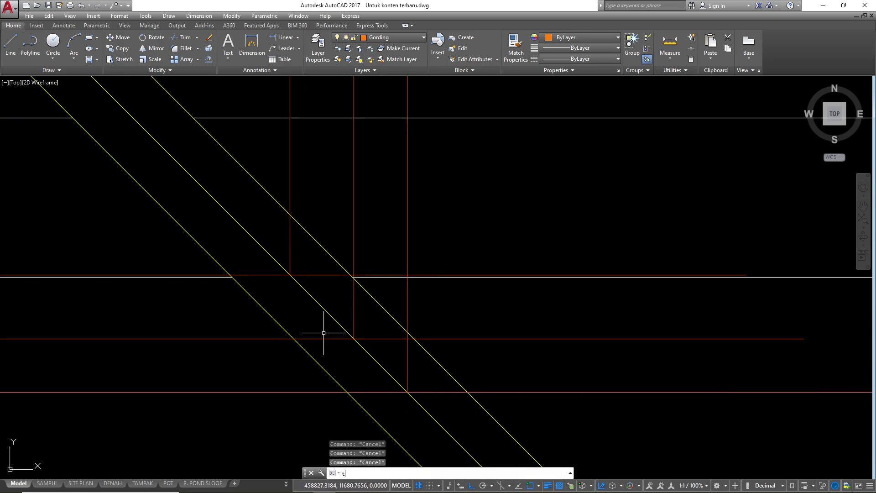
pyautogui.press('Return')
pyautogui.press('Return')
pyautogui.click(322, 222)
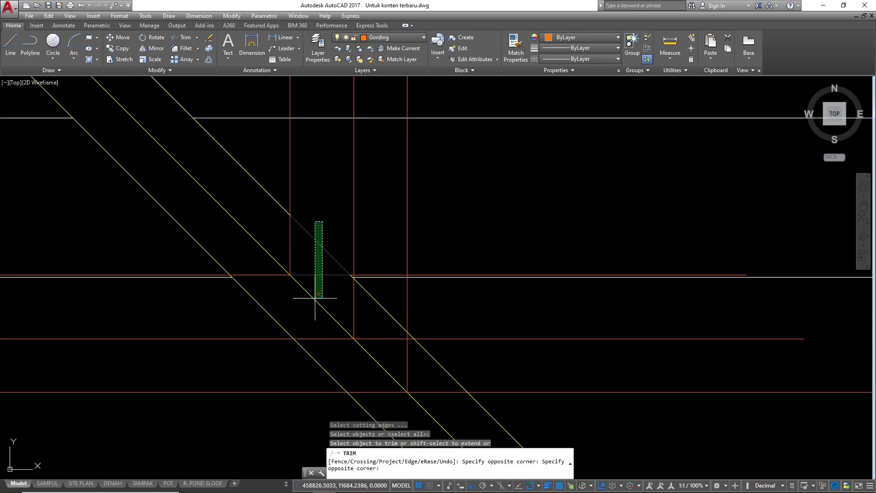
pyautogui.click(315, 298)
pyautogui.click(393, 252)
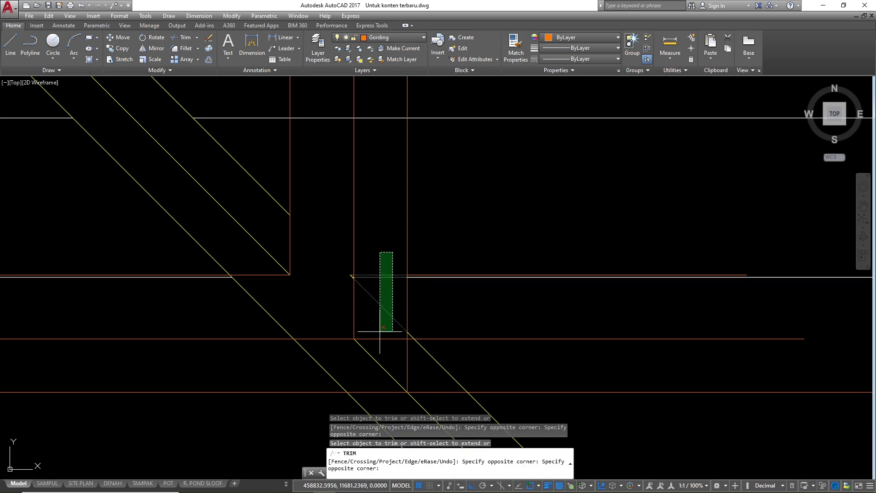
pyautogui.click(375, 369)
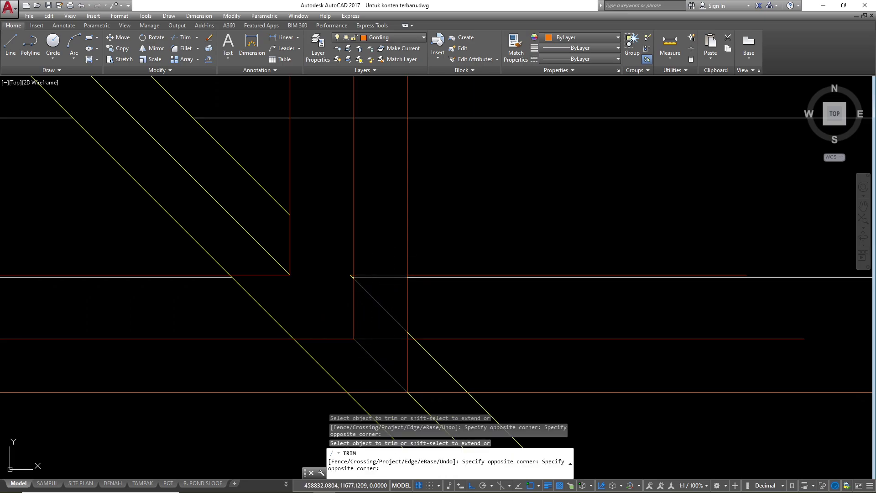
pyautogui.click(283, 357)
pyautogui.scroll(-1, 373, 314)
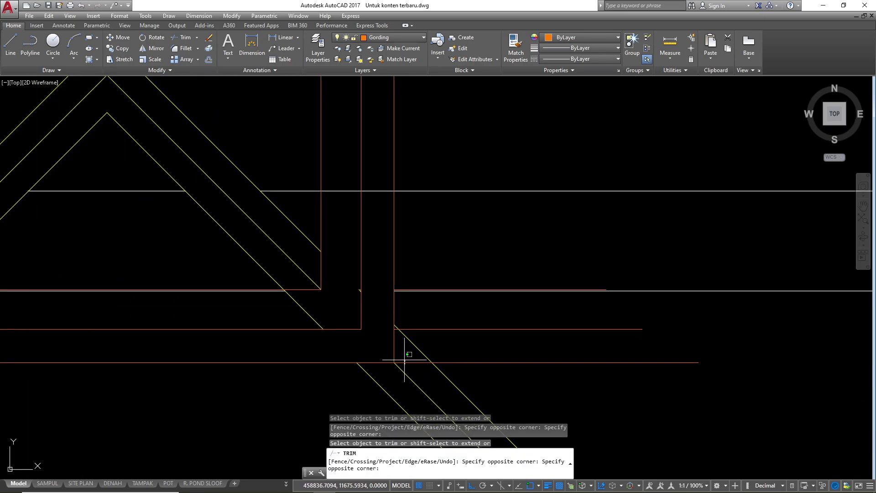
pyautogui.press('Escape')
pyautogui.press('Escape')
pyautogui.press('Escape')
# - Erase the three gording line ends beyond the right corner and the small trim leftovers inside it
pyautogui.click(353, 271)
pyautogui.click(626, 358)
pyautogui.write('e')
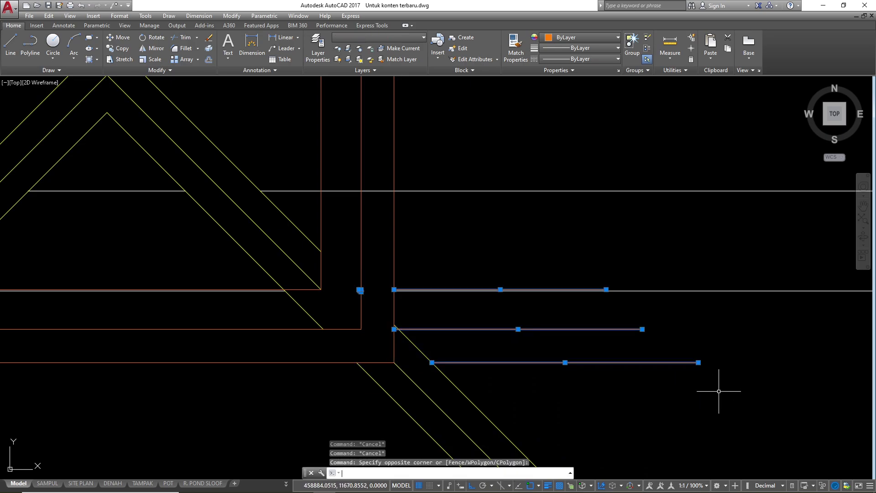
pyautogui.press('Return')
pyautogui.press('Escape')
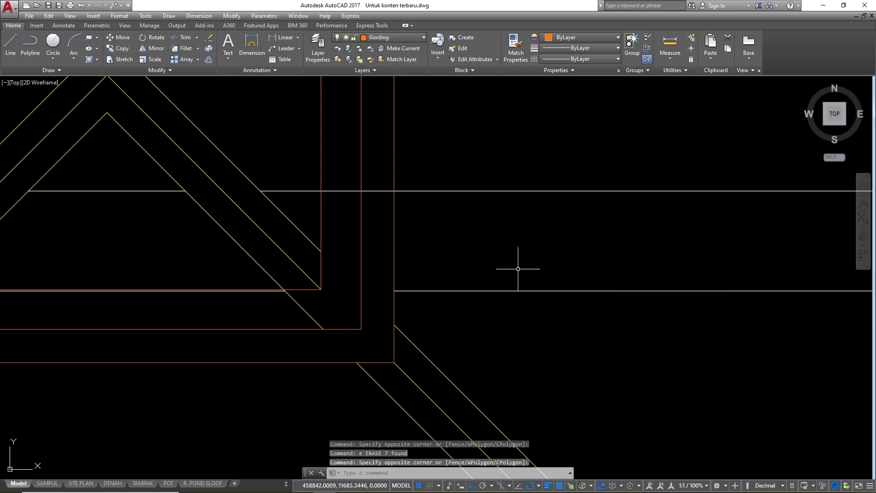
pyautogui.scroll(2, 402, 294)
pyautogui.write('t')
pyautogui.press('Escape')
pyautogui.press('Escape')
pyautogui.press('Escape')
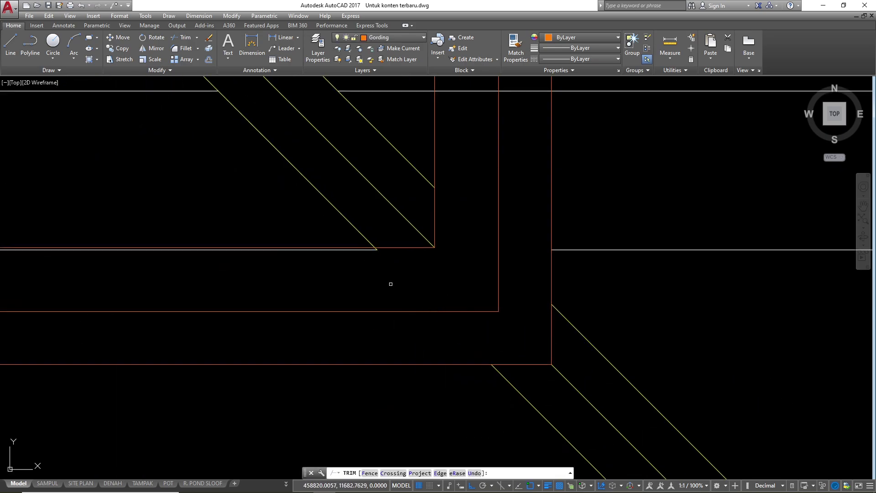
# - Remove the white wall line just below the inner horizontal gording line and trim the rafter end projecting past that gording
pyautogui.scroll(3, 368, 250)
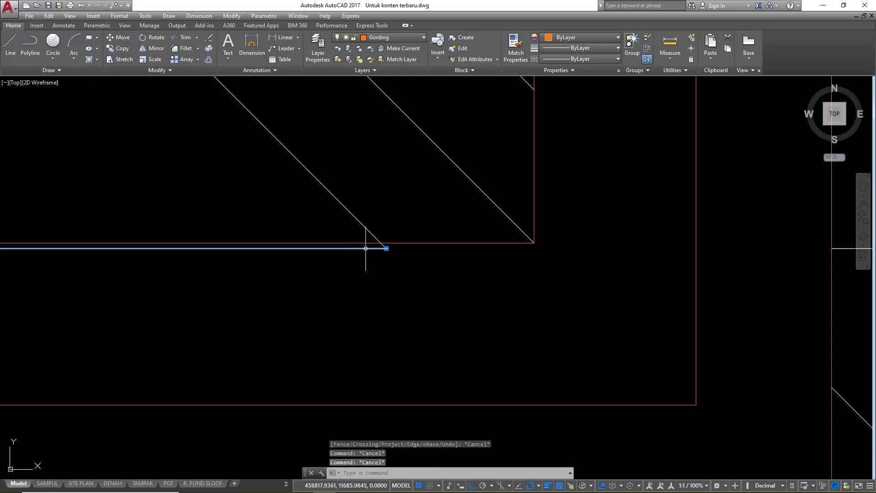
pyautogui.press('Escape')
pyautogui.scroll(-2, 366, 253)
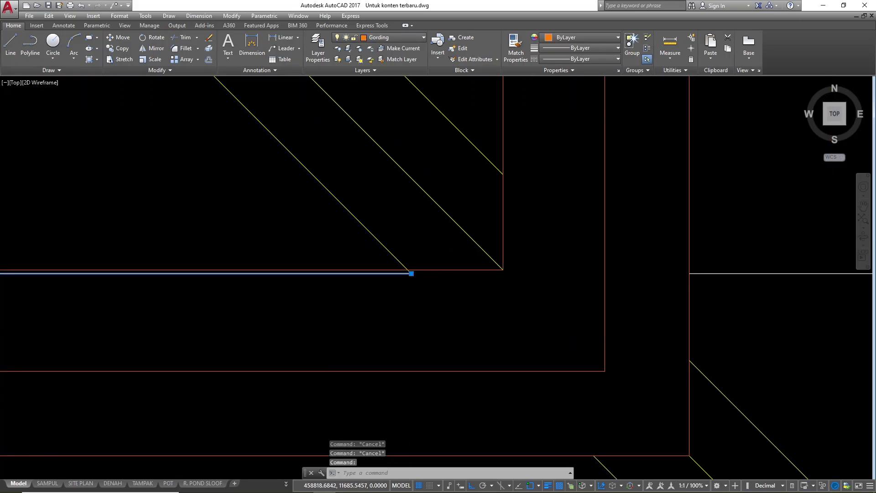
pyautogui.scroll(-5, 431, 294)
pyautogui.press('Escape')
pyautogui.write('tr')
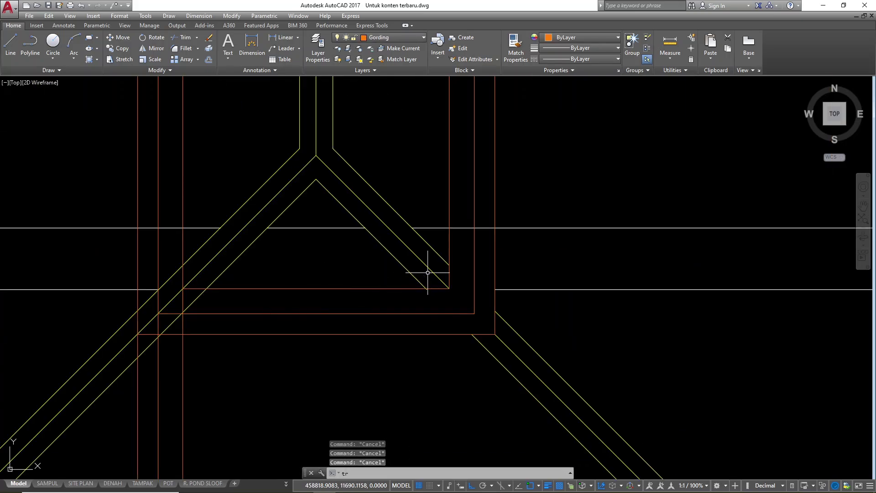
pyautogui.press('Return')
pyautogui.press('Return')
pyautogui.scroll(3, 429, 283)
pyautogui.click(430, 292)
pyautogui.click(347, 247)
pyautogui.scroll(-4, 466, 290)
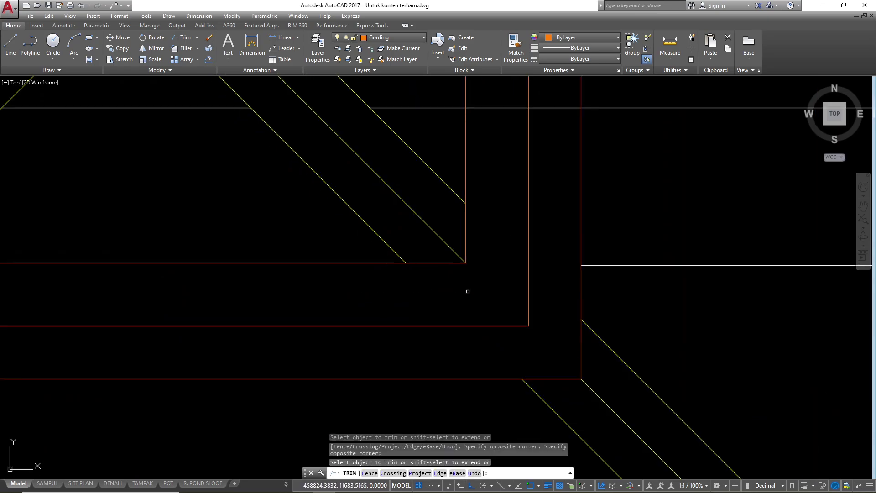
# - Trim the rafter, wall and gording segments crossing inside the left gording corner, using all objects as cutting edges
pyautogui.scroll(4, 345, 285)
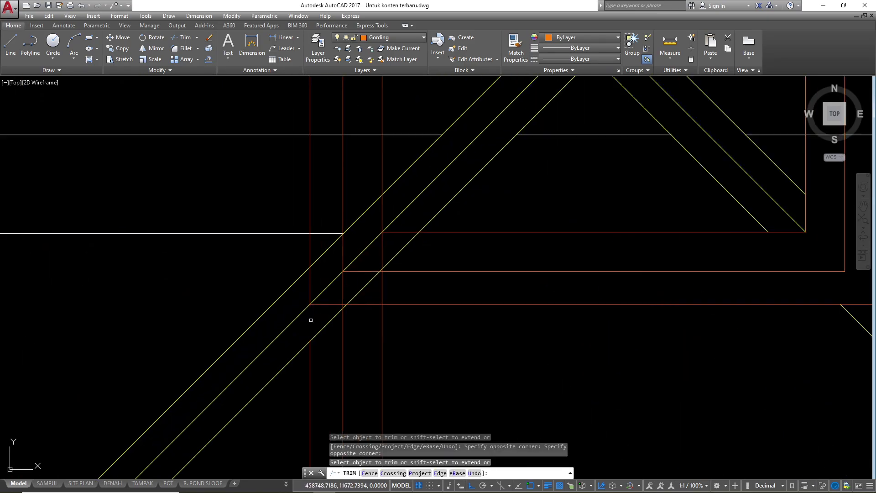
pyautogui.scroll(2, 325, 293)
pyautogui.click(336, 297)
pyautogui.click(314, 185)
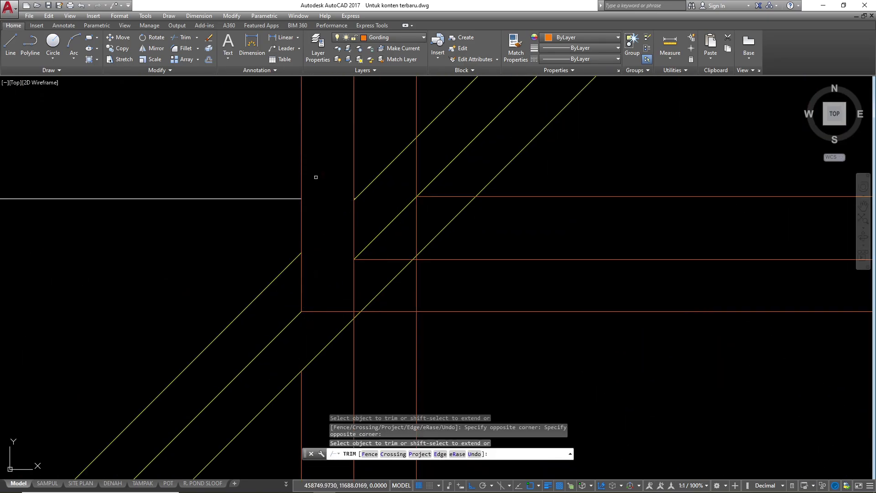
pyautogui.click(491, 294)
pyautogui.click(386, 289)
pyautogui.click(503, 226)
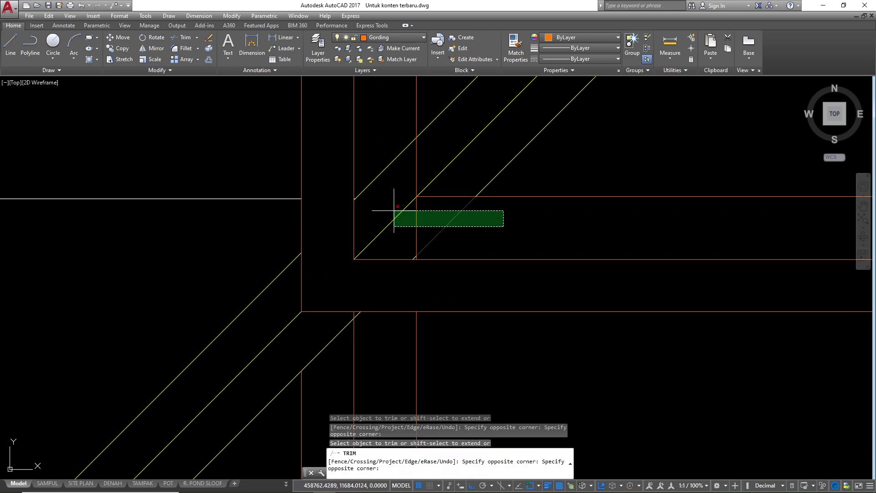
pyautogui.click(398, 219)
pyautogui.click(375, 137)
pyautogui.press('Escape')
pyautogui.press('Escape')
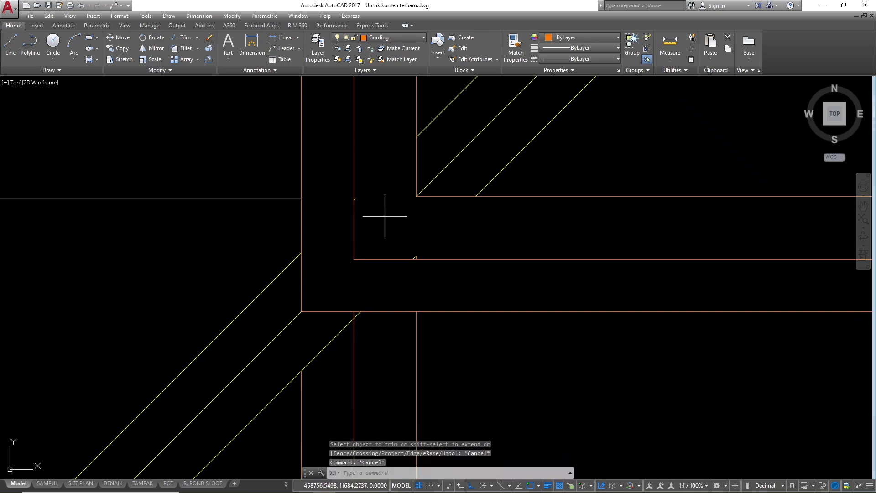
# - Erase the small line fragments left inside the left gording corner after trimming
pyautogui.click(384, 215)
pyautogui.click(472, 297)
pyautogui.click(323, 186)
pyautogui.click(392, 231)
pyautogui.write('e')
pyautogui.press('Return')
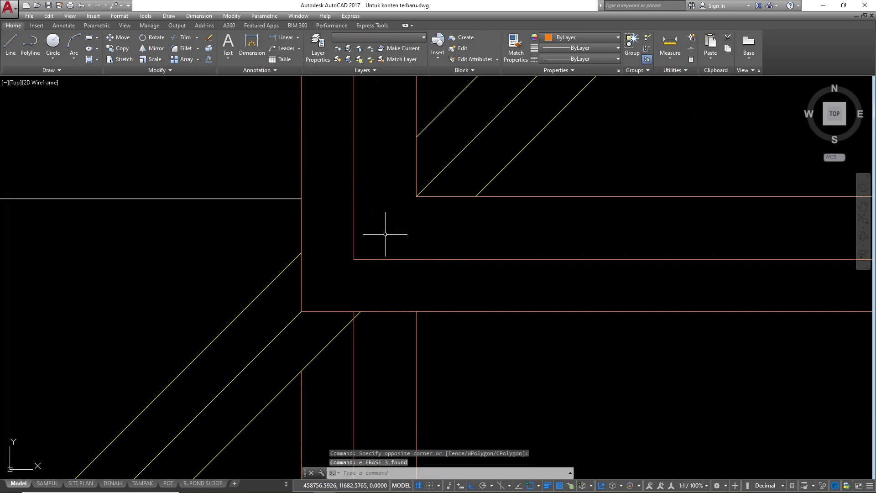
# - Erase the three leftover vertical gording lines hanging below the left corner of the lower gording frame
pyautogui.scroll(-2, 343, 324)
pyautogui.scroll(-2, 343, 282)
pyautogui.click(400, 382)
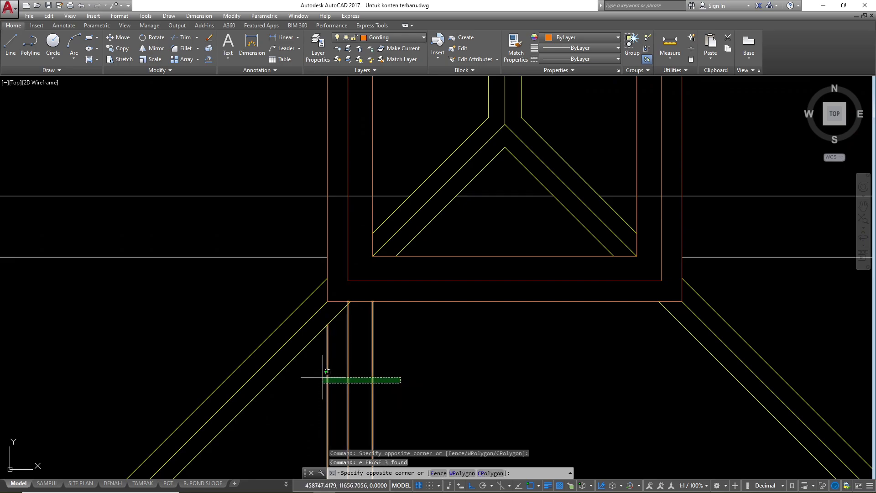
pyautogui.click(322, 374)
pyautogui.press('Delete')
# - Trim the white wall line where it crosses the left vertical gording, using all objects as cutting edges
pyautogui.scroll(-2, 276, 365)
pyautogui.write('t')
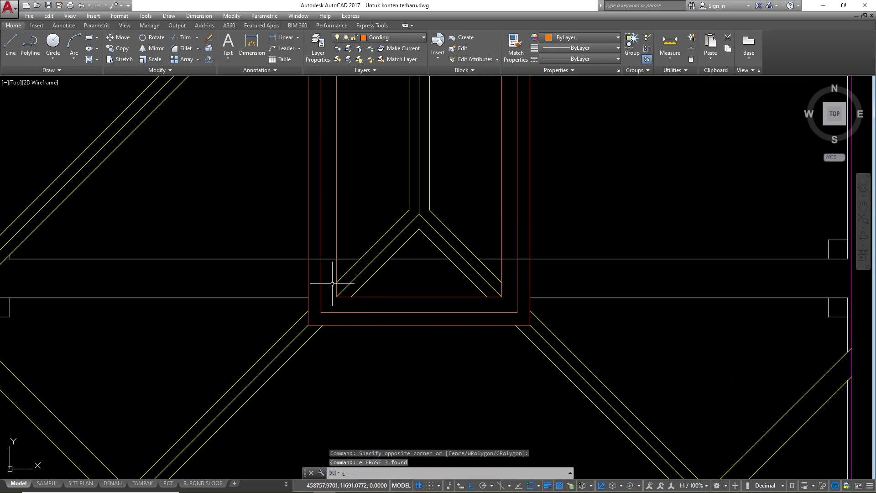
pyautogui.write('r')
pyautogui.press('Return')
pyautogui.press('Return')
pyautogui.scroll(2, 326, 266)
pyautogui.click(335, 277)
pyautogui.click(329, 237)
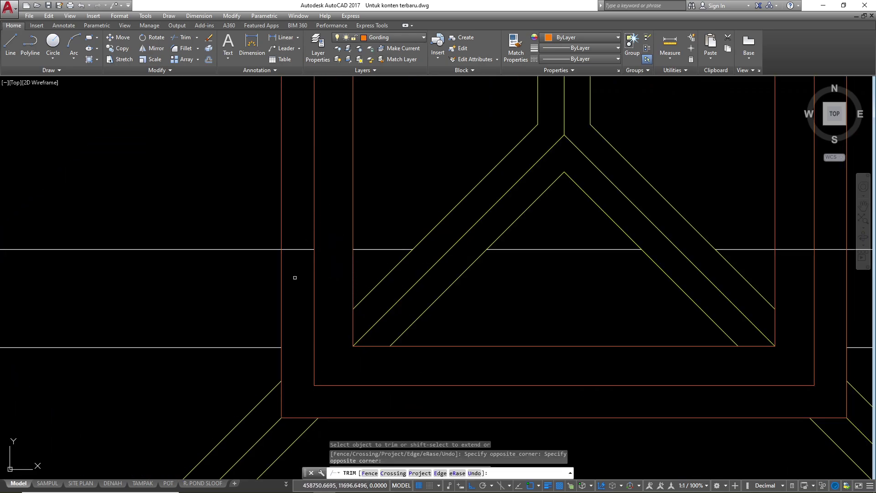
pyautogui.click(299, 249)
pyautogui.scroll(-3, 366, 327)
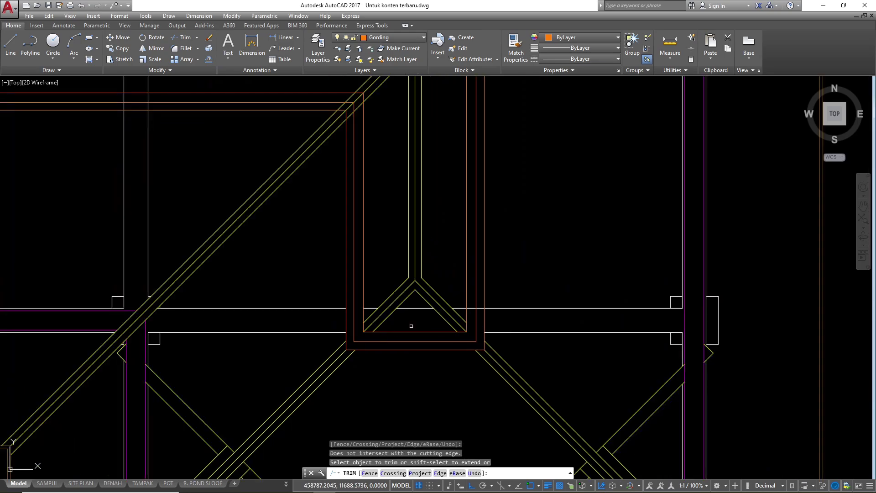
pyautogui.scroll(-1, 467, 342)
pyautogui.scroll(3, 399, 190)
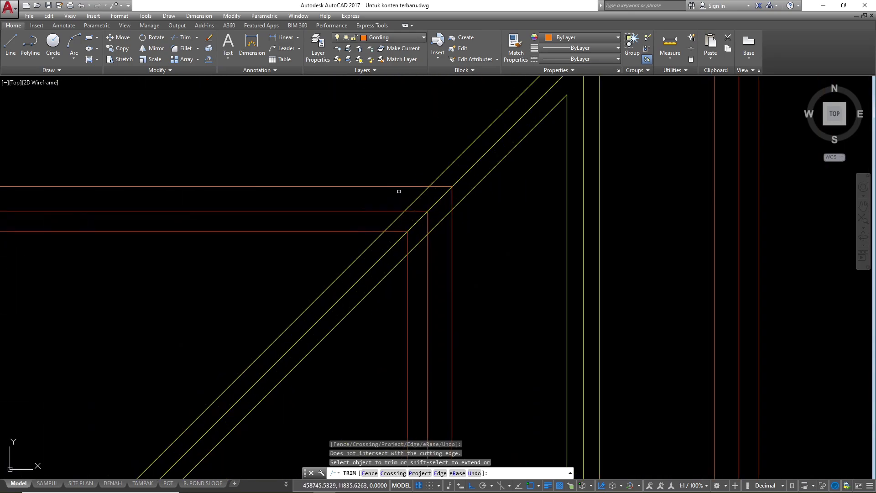
pyautogui.press('Escape')
pyautogui.press('Escape')
# - Trim the rafter lines crossing between the gording lines where the long horizontal gording turns down beside the lower ridge
pyautogui.scroll(1, 449, 208)
pyautogui.write('tr')
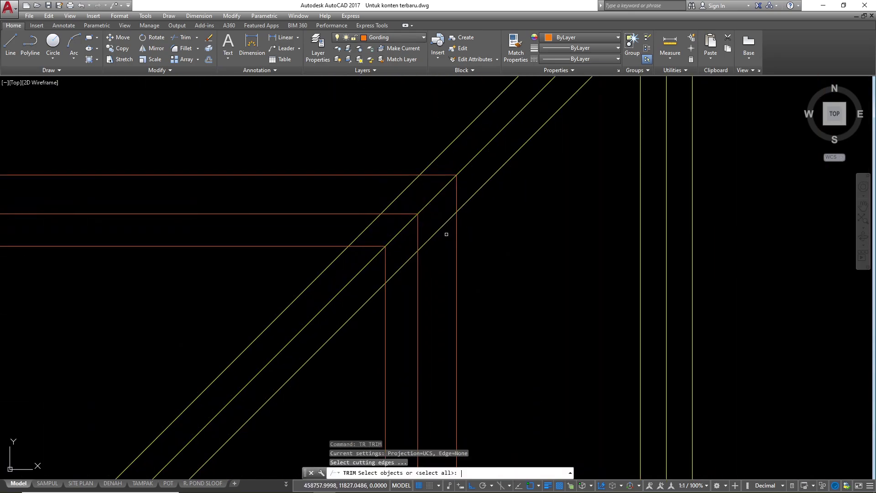
pyautogui.press('Return')
pyautogui.click(446, 237)
pyautogui.click(412, 179)
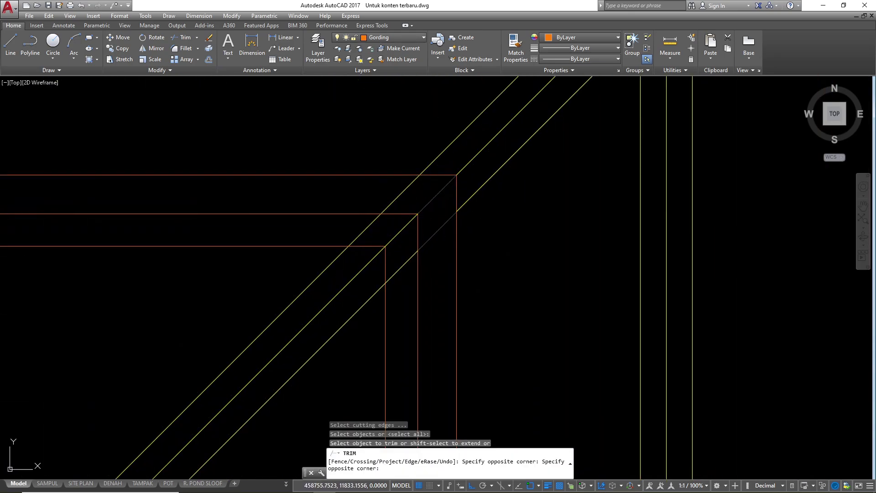
pyautogui.click(396, 240)
pyautogui.click(401, 274)
pyautogui.click(397, 231)
pyautogui.click(364, 229)
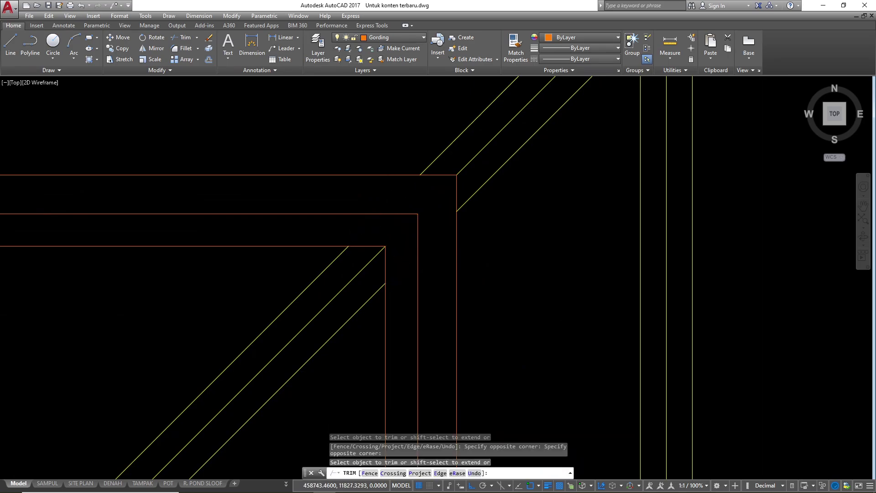
pyautogui.scroll(-4, 348, 237)
pyautogui.scroll(-2, 414, 225)
pyautogui.click(442, 222)
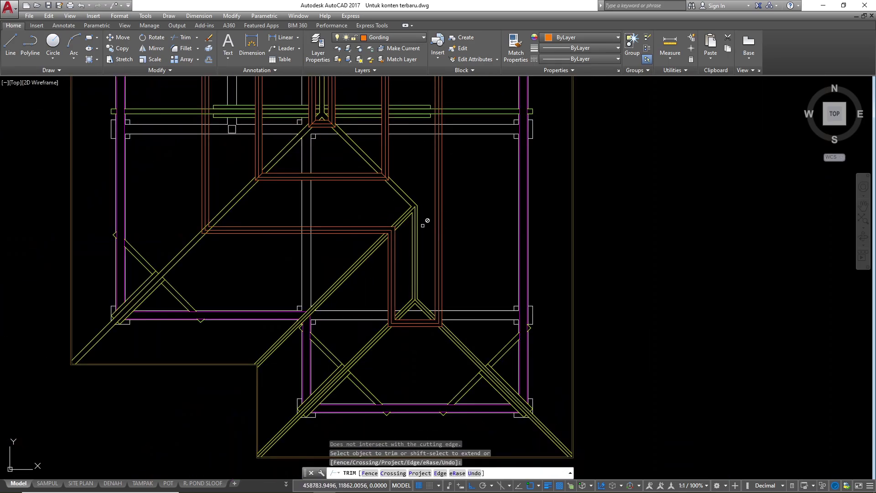
pyautogui.scroll(6, 343, 225)
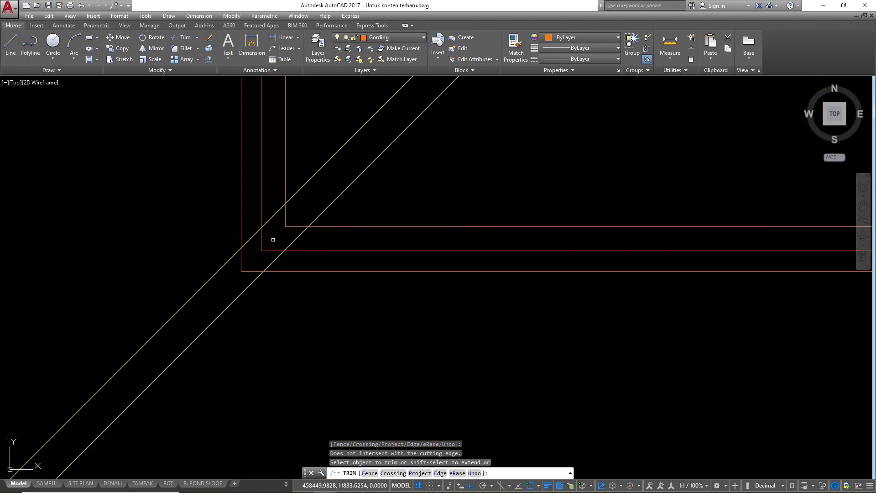
pyautogui.press('Return')
# - Trim the two rafter lines passing through the far left corner of the outer gording, using all objects as cutting edges
pyautogui.write('tr')
pyautogui.press('Return')
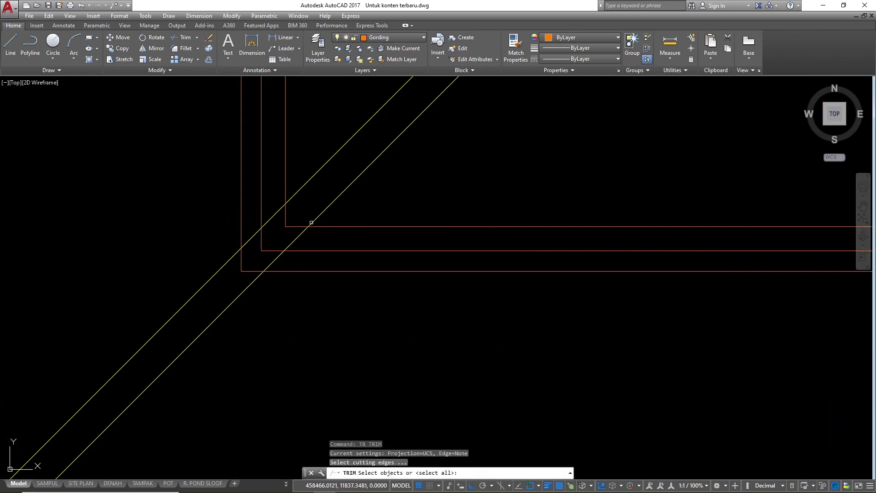
pyautogui.press('Return')
pyautogui.click(314, 240)
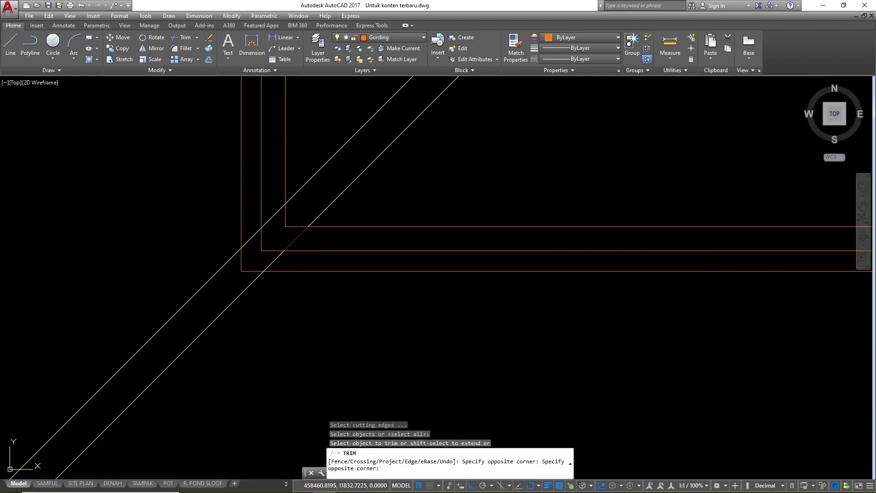
pyautogui.click(274, 254)
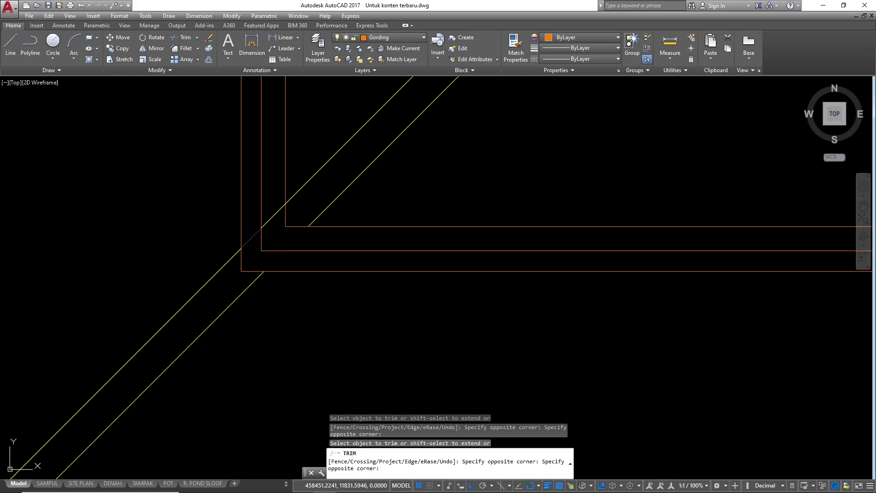
pyautogui.click(251, 245)
pyautogui.click(268, 213)
pyautogui.click(273, 226)
pyautogui.press('Escape')
pyautogui.press('Escape')
pyautogui.press('Escape')
# - Draw a diagonal mitre line across the far left gording corner, starting from its outer corner point
pyautogui.scroll(-2, 275, 243)
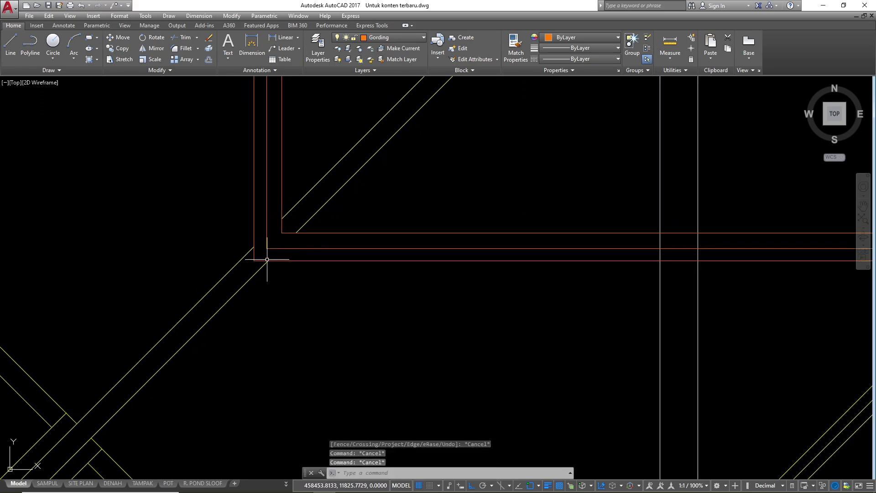
pyautogui.write('l')
pyautogui.press('Return')
pyautogui.scroll(5, 249, 260)
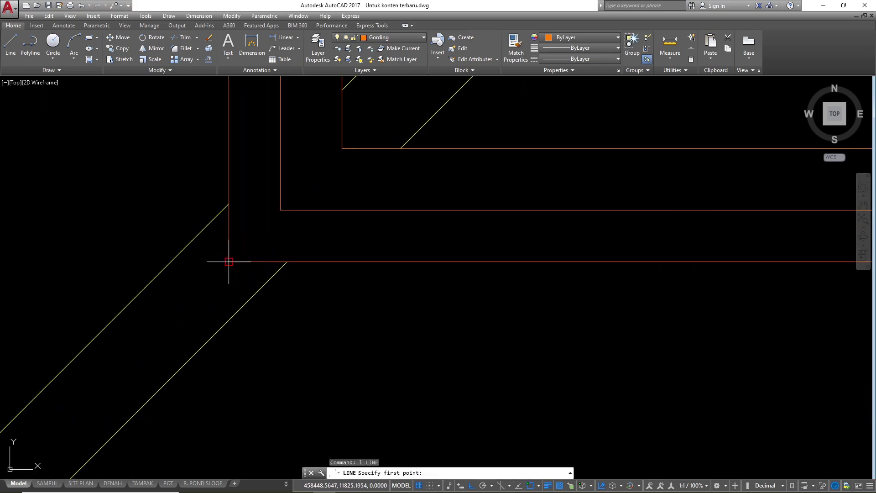
pyautogui.click(229, 261)
pyautogui.press('Escape')
pyautogui.scroll(-4, 237, 189)
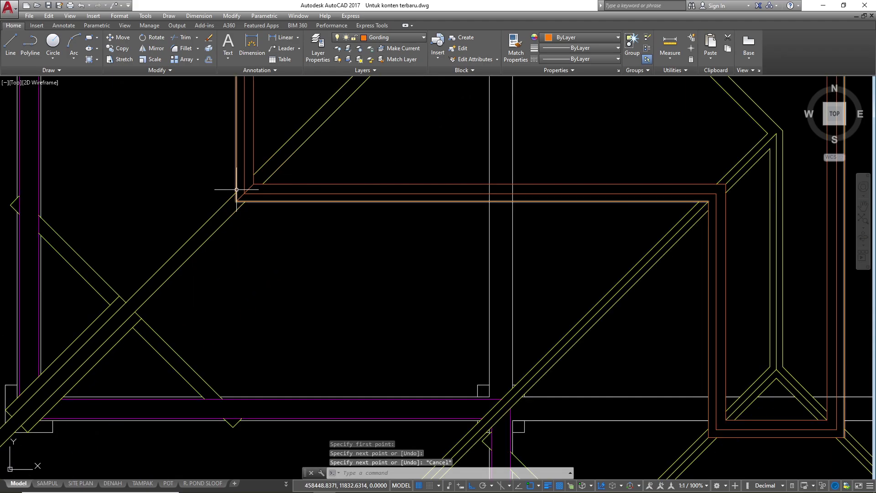
# - Draw a diagonal mitre line between the two corner points where the long horizontal gording turns down beside the lower ridge
pyautogui.scroll(-2, 278, 205)
pyautogui.scroll(8, 553, 197)
pyautogui.press('Return')
pyautogui.click(558, 163)
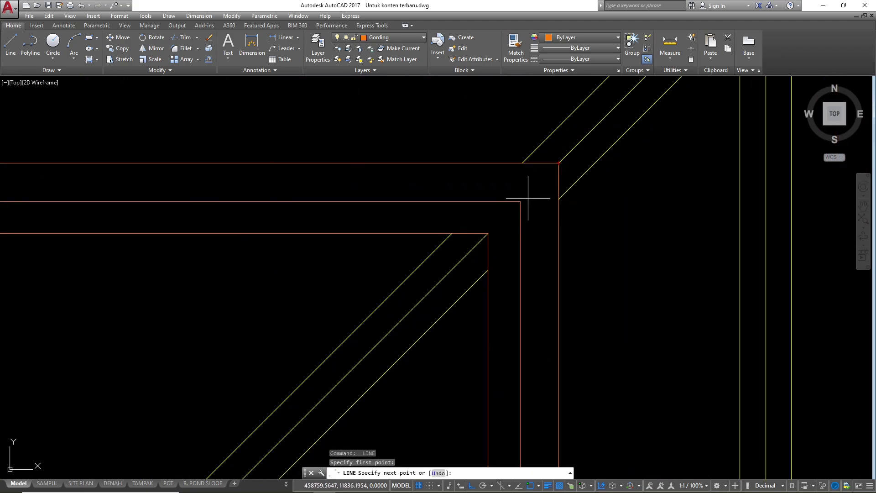
pyautogui.click(488, 233)
pyautogui.press('Escape')
pyautogui.press('Escape')
# - Erase the centre lines of the diagonal rafter on both sides of the newly mitred gording corner
pyautogui.click(573, 143)
pyautogui.write('e')
pyautogui.click(470, 268)
pyautogui.click(449, 256)
pyautogui.write('e')
pyautogui.scroll(-6, 295, 234)
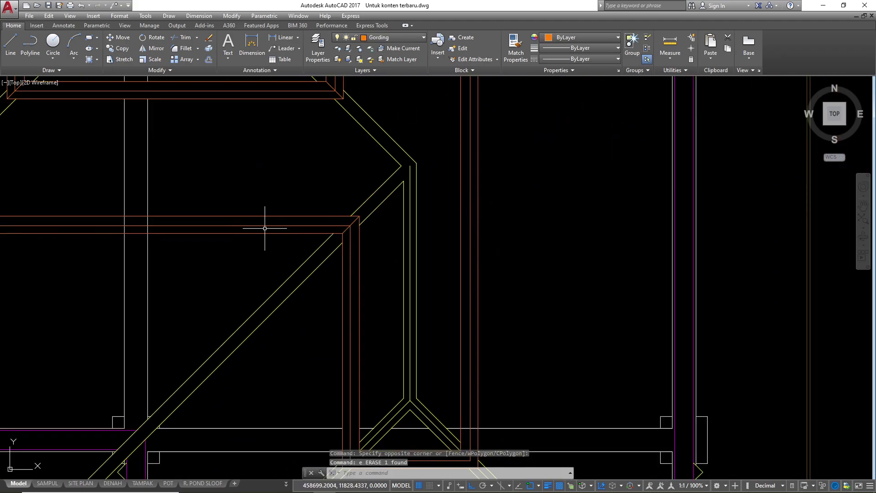
# - Erase the centre lines of the lower ridge's hip rafters, both inside and below the gording frame
pyautogui.scroll(-5, 399, 188)
pyautogui.scroll(8, 429, 151)
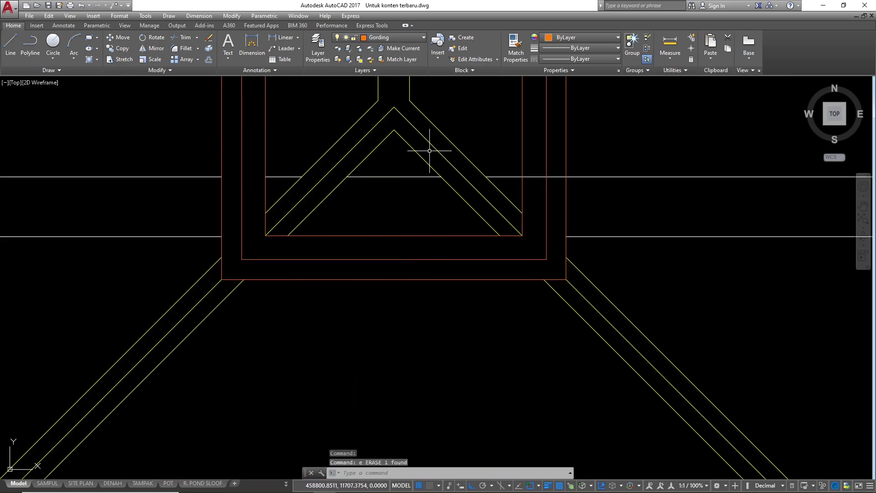
pyautogui.click(364, 134)
pyautogui.scroll(-4, 370, 158)
pyautogui.write('e ERASE 2 found')
pyautogui.click(471, 231)
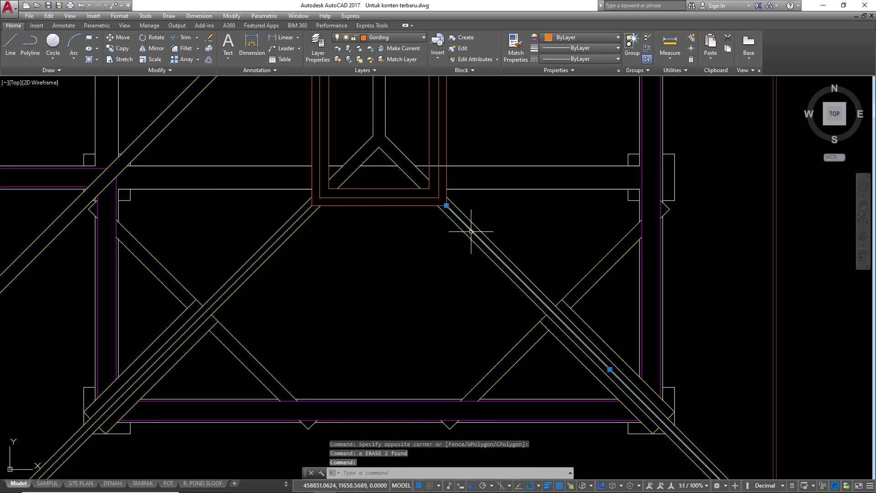
pyautogui.write('e')
pyautogui.click(282, 230)
pyautogui.write('e')
pyautogui.scroll(-4, 287, 231)
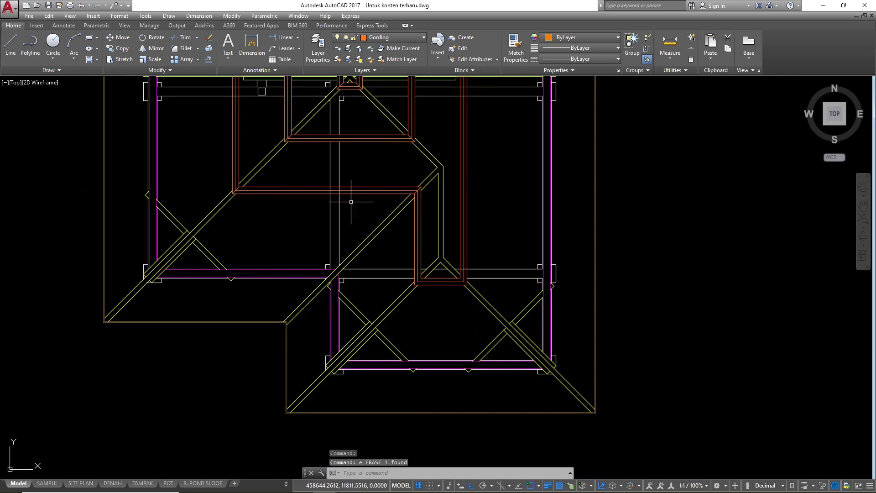
# - Extend the two vertical ridge lines of the main roof up to the LISTPLANK roof outline
pyautogui.scroll(-5, 450, 304)
pyautogui.scroll(8, 388, 235)
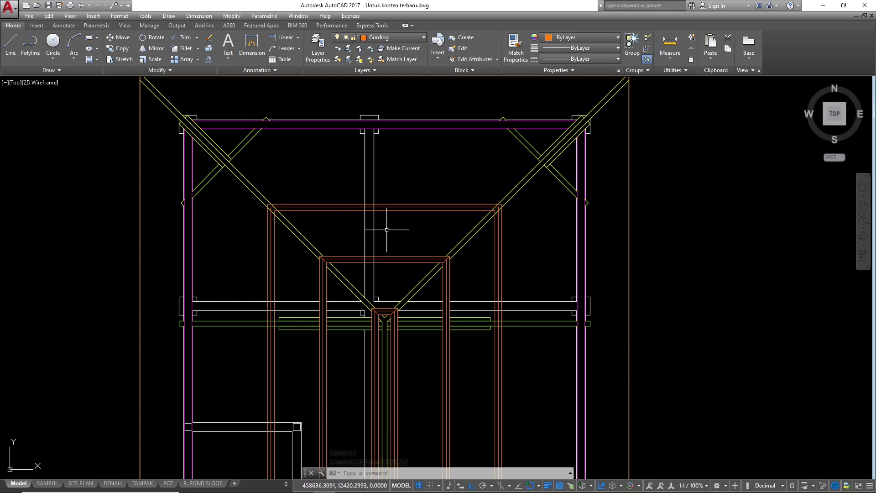
pyautogui.scroll(-2, 315, 198)
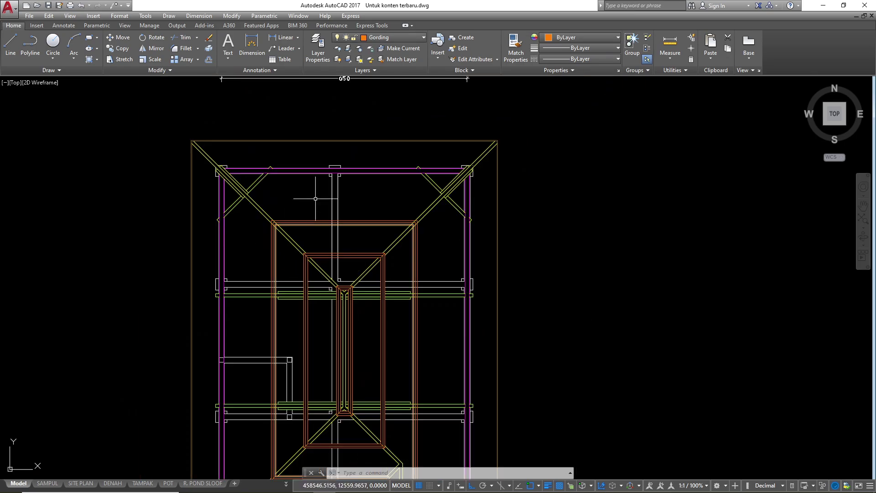
pyautogui.scroll(6, 342, 140)
pyautogui.click(339, 137)
pyautogui.scroll(-6, 339, 138)
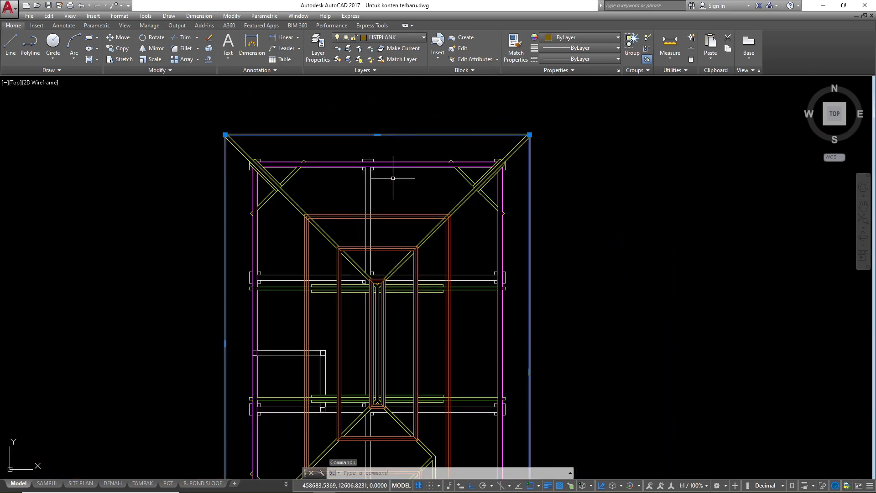
pyautogui.scroll(7, 376, 269)
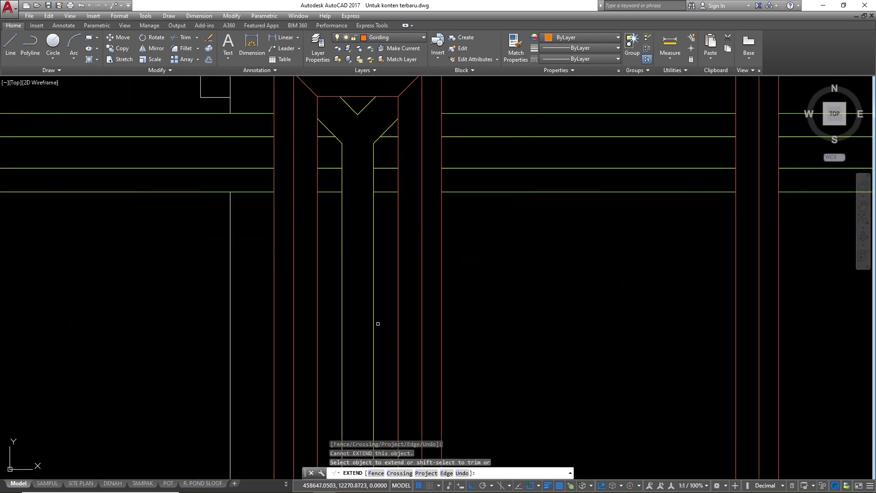
pyautogui.click(380, 327)
pyautogui.click(341, 298)
pyautogui.scroll(-5, 341, 297)
pyautogui.press('Escape')
pyautogui.press('Escape')
pyautogui.press('Escape')
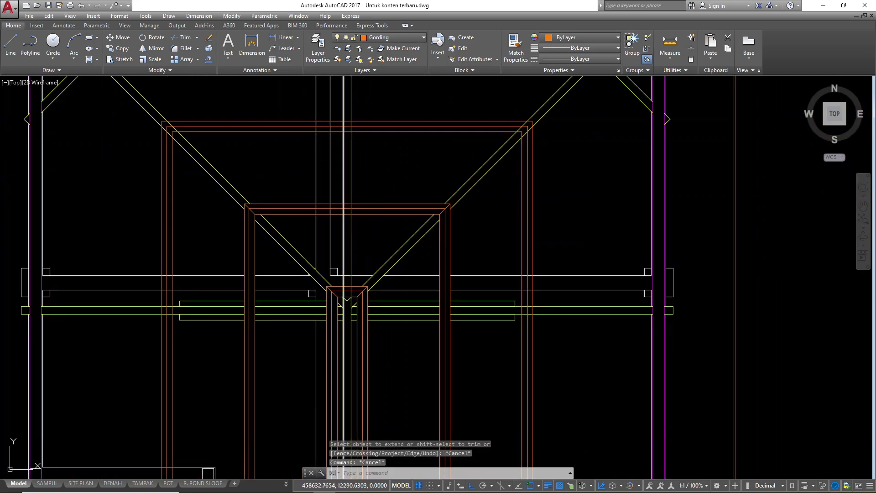
# - Trim the extended ridge lines between the ridge fork and the V-shaped rafter joint inside the innermost gording frame
pyautogui.scroll(4, 349, 301)
pyautogui.write('t')
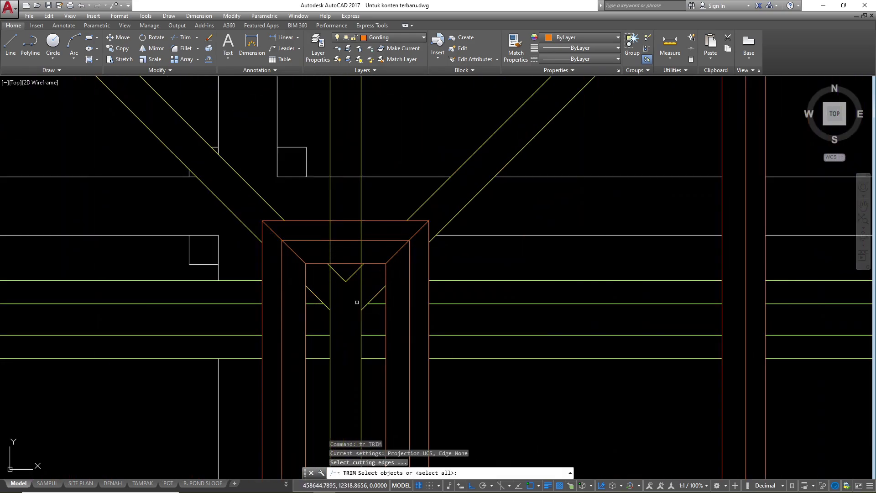
pyautogui.scroll(4, 358, 297)
pyautogui.press('Return')
pyautogui.click(371, 300)
pyautogui.click(272, 291)
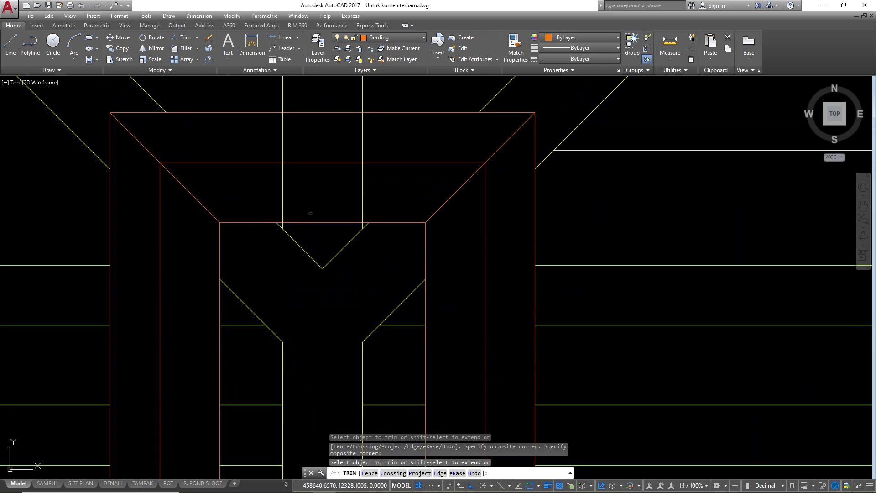
# - Trim the extended ridge lines where they cross the top gording of the innermost frame
pyautogui.scroll(-1, 322, 280)
pyautogui.scroll(2, 345, 226)
pyautogui.click(375, 230)
pyautogui.click(399, 137)
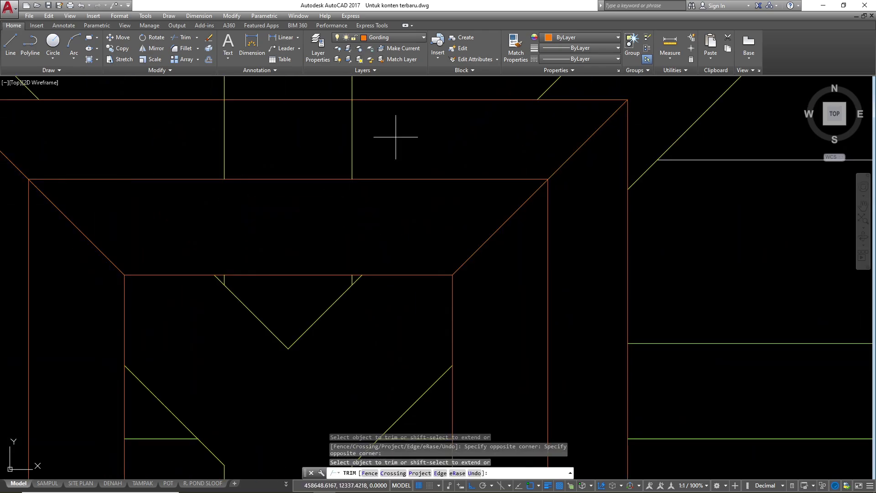
pyautogui.scroll(3, 334, 296)
pyautogui.scroll(3, 317, 240)
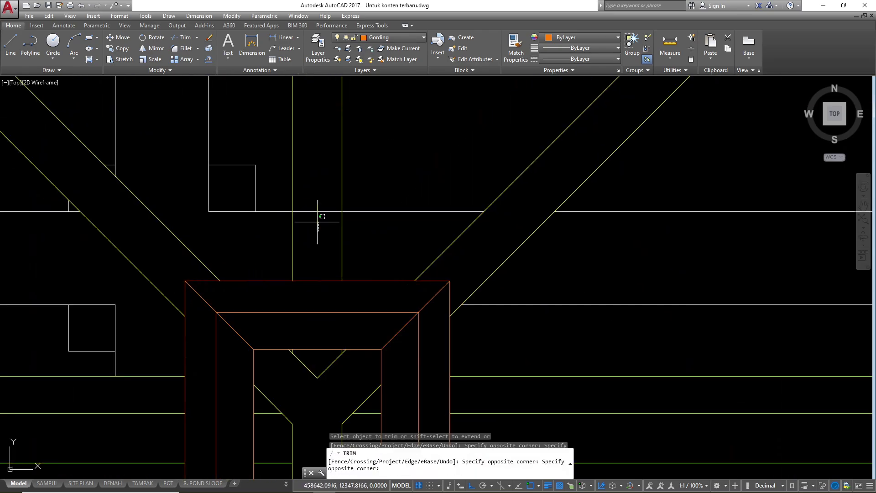
pyautogui.scroll(-4, 322, 310)
# - Trim the two extended ridge lines between the three lines of the outermost frame's top gording
pyautogui.scroll(5, 322, 148)
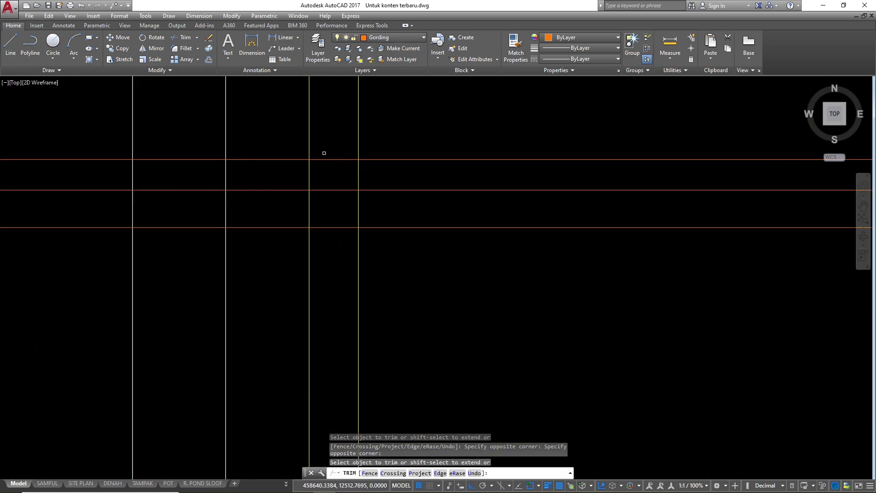
pyautogui.click(388, 174)
pyautogui.click(306, 173)
pyautogui.click(398, 221)
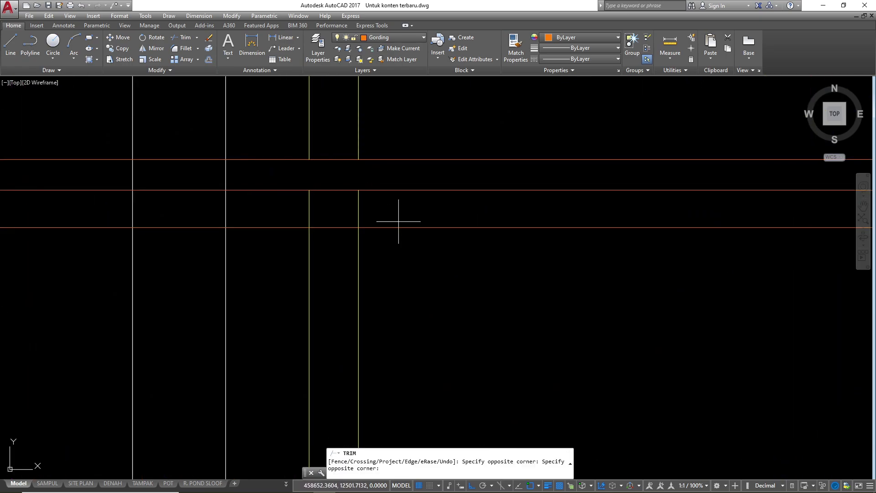
pyautogui.click(307, 212)
# - Trim the ridge lines and white wall lines where they cross the middle frame's top gording
pyautogui.scroll(-5, 351, 126)
pyautogui.scroll(6, 342, 283)
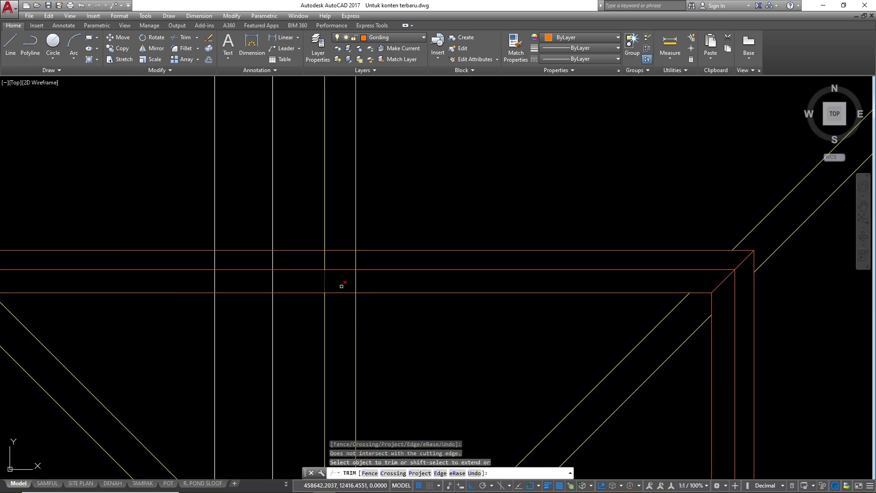
pyautogui.click(412, 282)
pyautogui.click(94, 278)
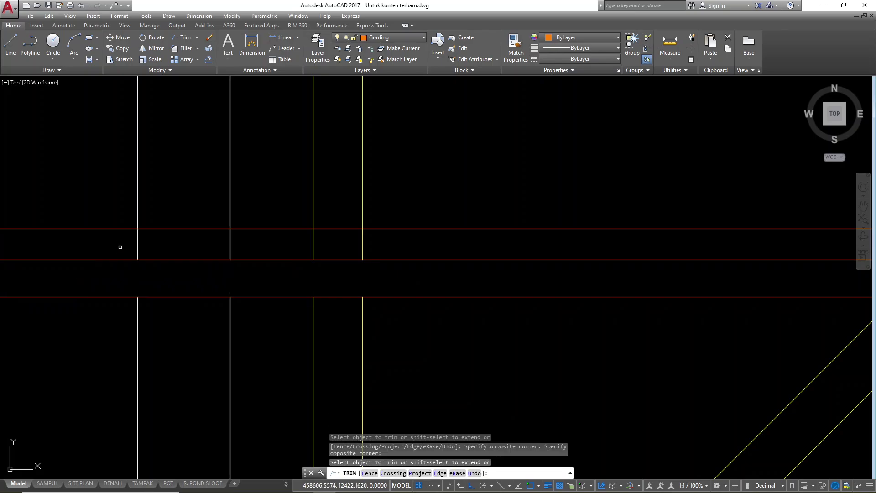
pyautogui.click(120, 244)
pyautogui.scroll(-5, 394, 246)
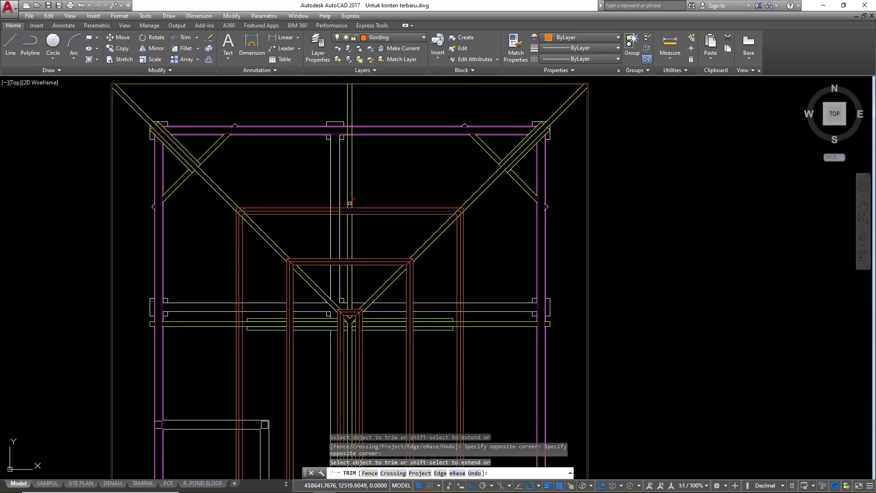
# - Trim the white wall lines between the three lines of the outermost frame's top gording
pyautogui.scroll(5, 350, 240)
pyautogui.click(350, 240)
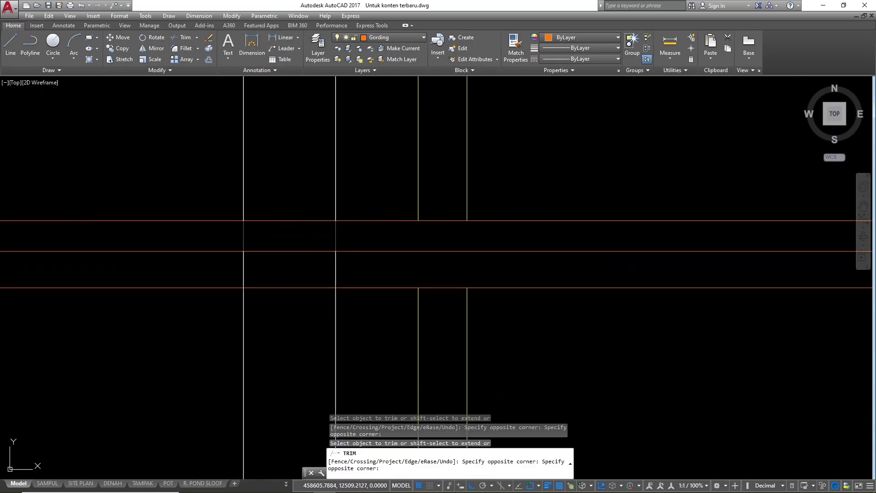
pyautogui.click(216, 234)
pyautogui.click(358, 272)
pyautogui.click(229, 274)
pyautogui.scroll(-6, 351, 231)
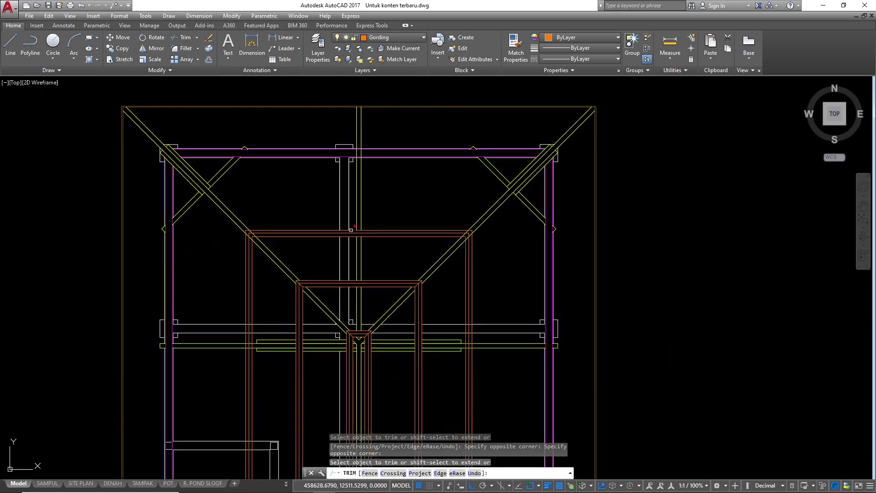
# - Trim the upper wall and magenta beam lines where they run between the two extended ridge lines
pyautogui.scroll(5, 349, 148)
pyautogui.scroll(-3, 327, 204)
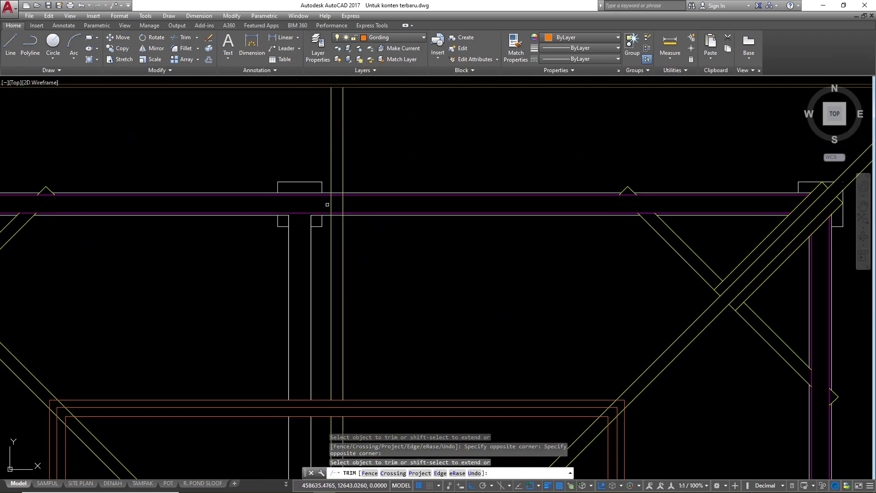
pyautogui.scroll(6, 376, 208)
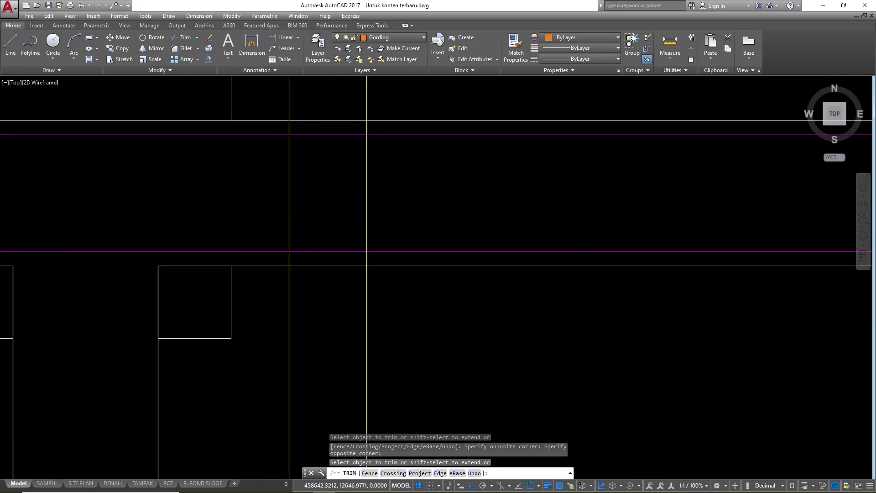
pyautogui.scroll(-3, 333, 160)
pyautogui.click(334, 125)
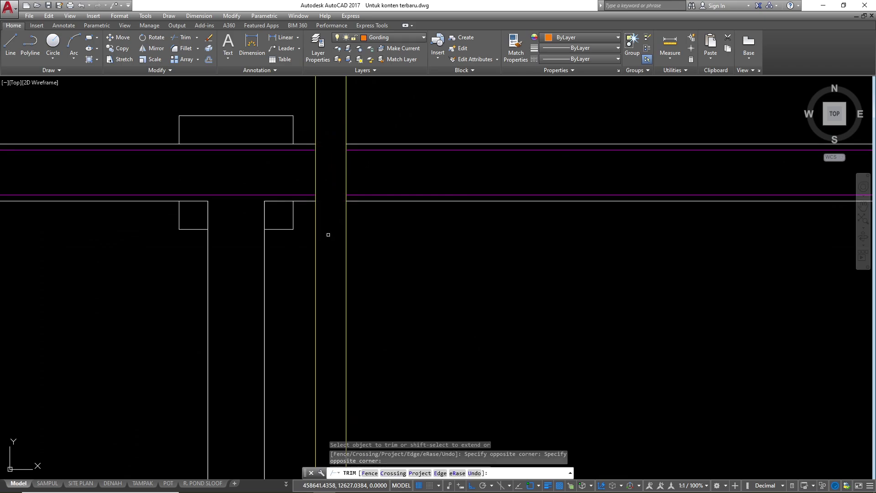
pyautogui.scroll(-9, 388, 211)
pyautogui.scroll(2, 418, 172)
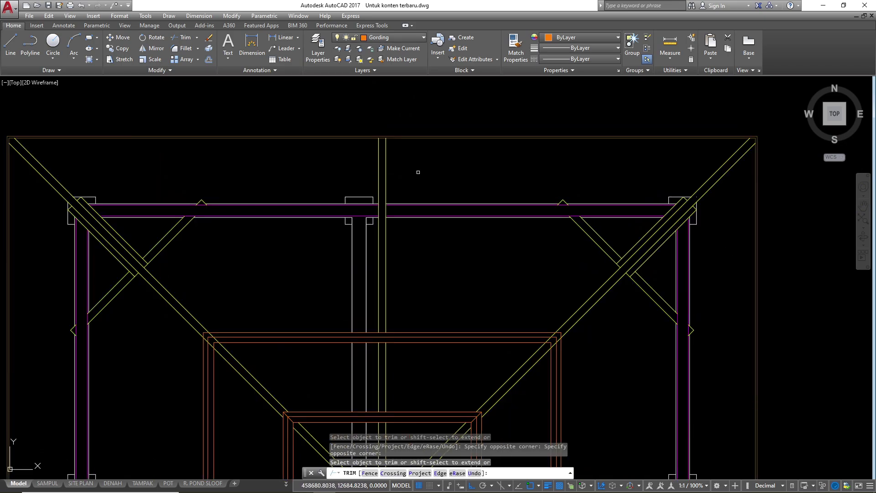
pyautogui.scroll(-4, 375, 130)
pyautogui.scroll(2, 391, 238)
pyautogui.scroll(-4, 378, 167)
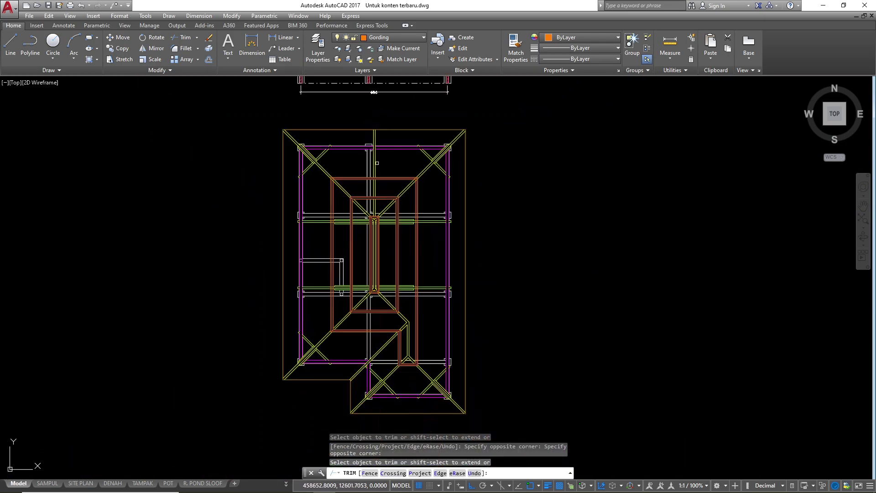
pyautogui.click(401, 338)
pyautogui.scroll(6, 404, 394)
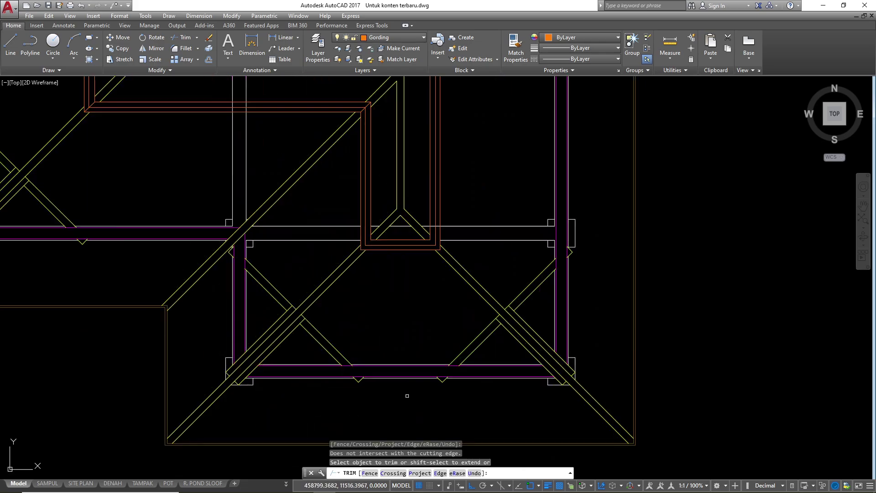
pyautogui.scroll(-5, 393, 275)
pyautogui.press('Escape')
pyautogui.press('Escape')
pyautogui.press('Escape')
# - Extend the two lower ridge lines down to the listplank outline at the bottom of the roof plan
pyautogui.scroll(7, 386, 334)
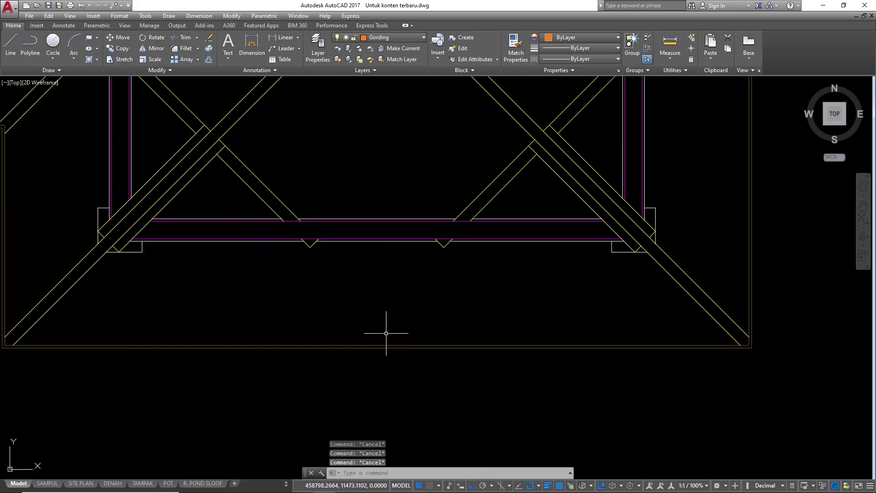
pyautogui.click(386, 358)
pyautogui.scroll(-4, 384, 368)
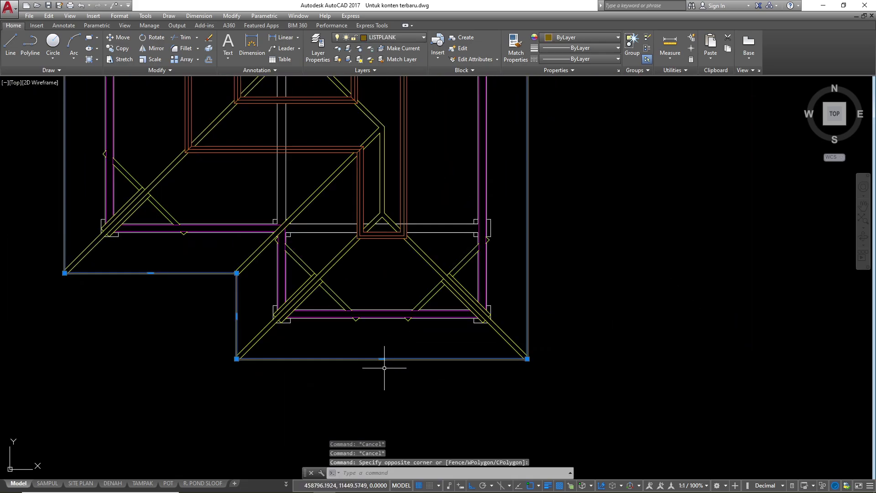
pyautogui.write('ex')
pyautogui.press('space')
pyautogui.scroll(4, 390, 206)
pyautogui.click(396, 190)
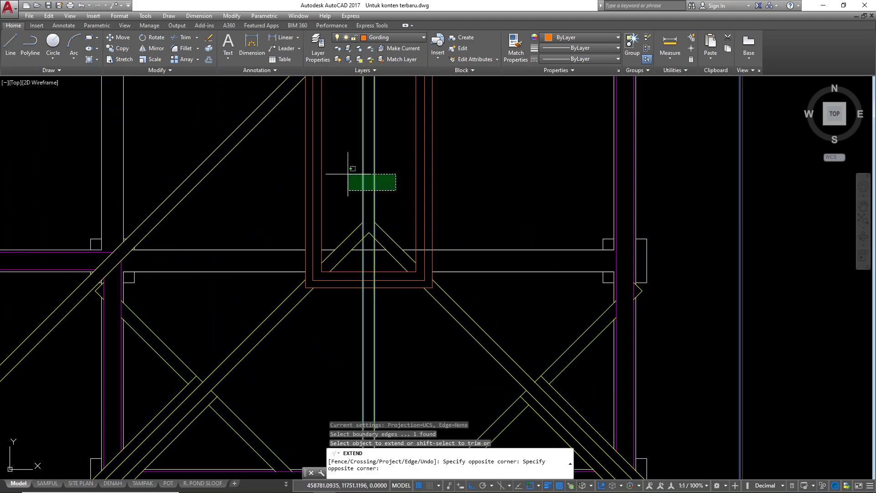
pyautogui.click(344, 173)
pyautogui.scroll(-2, 330, 187)
pyautogui.scroll(5, 331, 187)
pyautogui.press('Escape')
pyautogui.write('tr')
pyautogui.press('space')
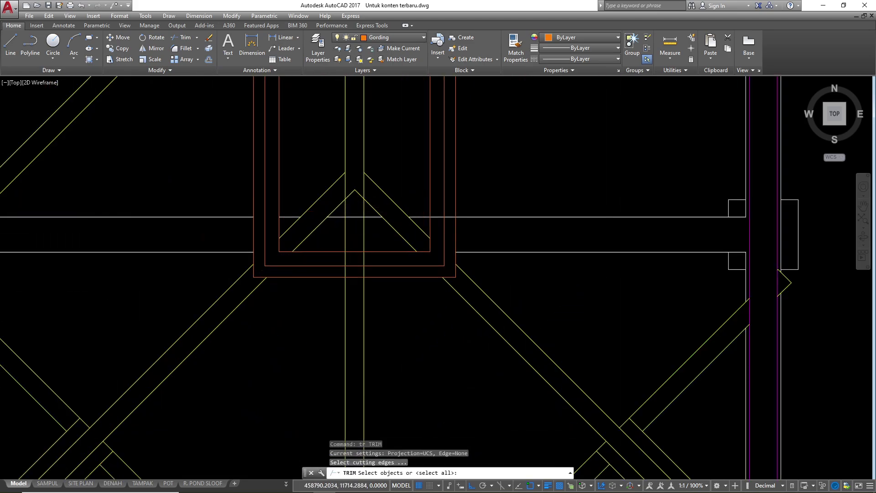
pyautogui.click(341, 183)
pyautogui.click(389, 184)
pyautogui.click(364, 182)
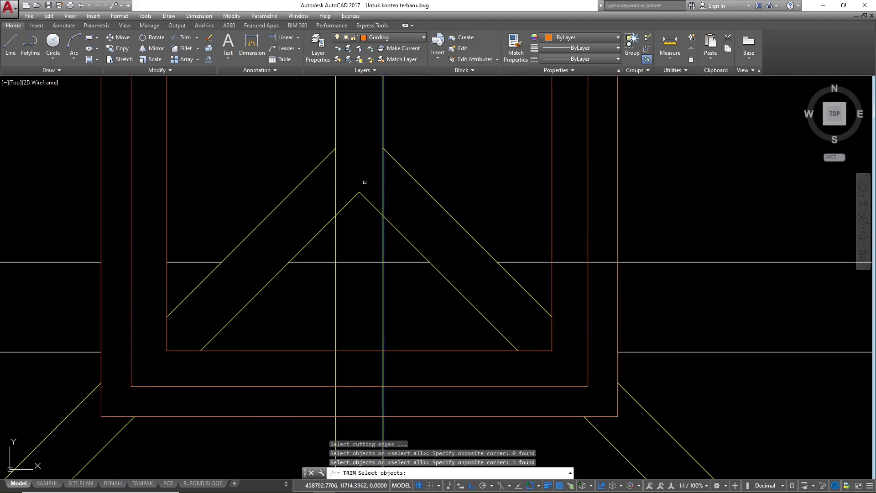
pyautogui.press('Escape')
# - Trim both extended lower ridge lines between the ridge fork and the inverted V-shaped rafter joint
pyautogui.write('tr')
pyautogui.press('space')
pyautogui.press('space')
pyautogui.click(349, 182)
pyautogui.click(332, 184)
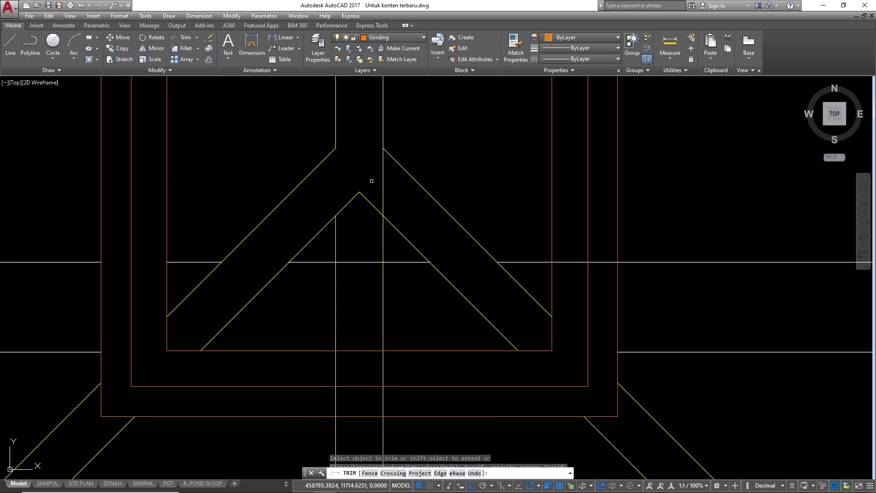
pyautogui.click(388, 184)
pyautogui.click(371, 179)
# - Trim the white wall line between the lower ridge lines, and trim the ridge lines across the frame's bottom gording
pyautogui.scroll(-2, 357, 153)
pyautogui.click(362, 217)
pyautogui.click(360, 233)
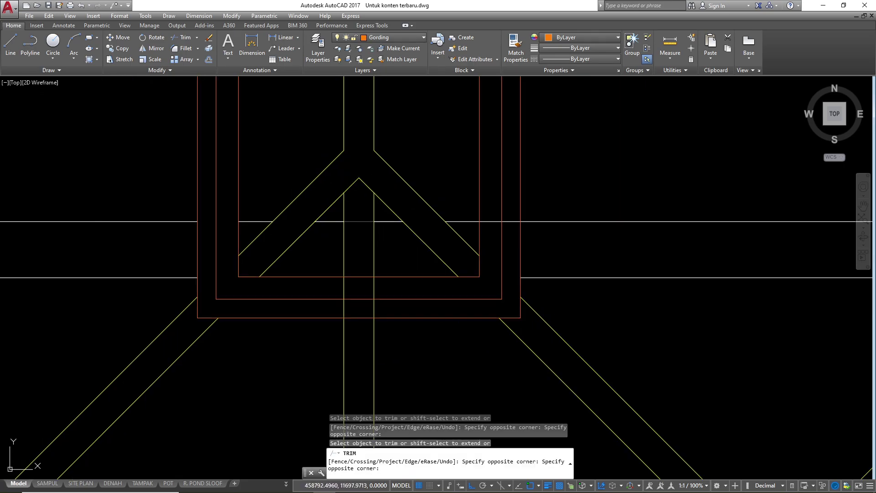
pyautogui.scroll(-2, 344, 176)
pyautogui.scroll(4, 357, 260)
pyautogui.click(387, 221)
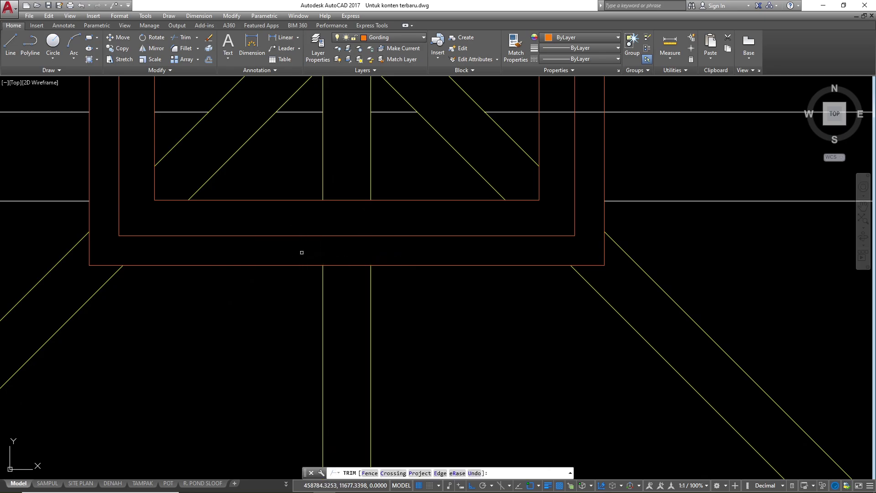
# - Trim the bottom wall and magenta beam lines where they run between the two extended lower ridge lines
pyautogui.scroll(-3, 356, 125)
pyautogui.scroll(4, 348, 228)
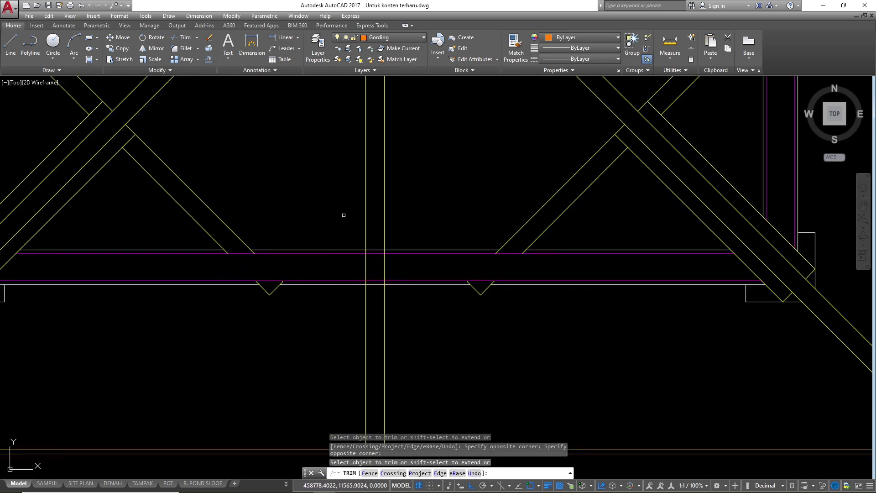
pyautogui.scroll(4, 386, 241)
pyautogui.scroll(-4, 382, 275)
pyautogui.scroll(4, 233, 251)
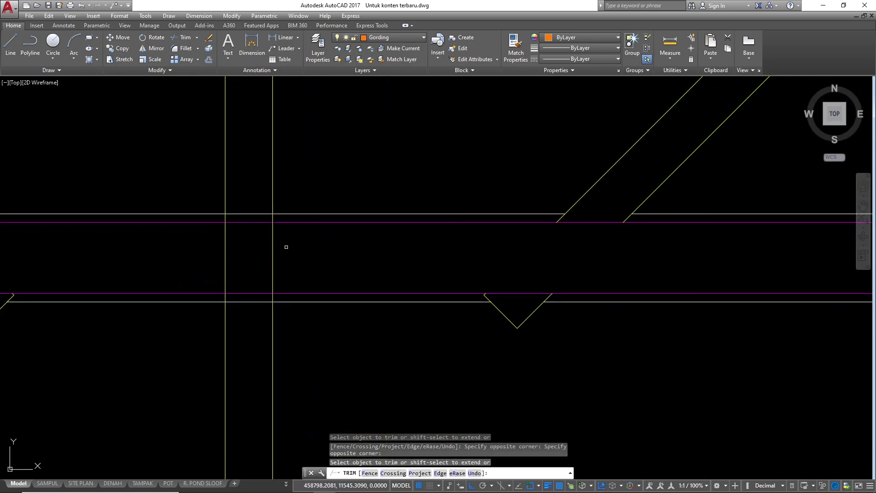
pyautogui.click(313, 270)
pyautogui.click(313, 264)
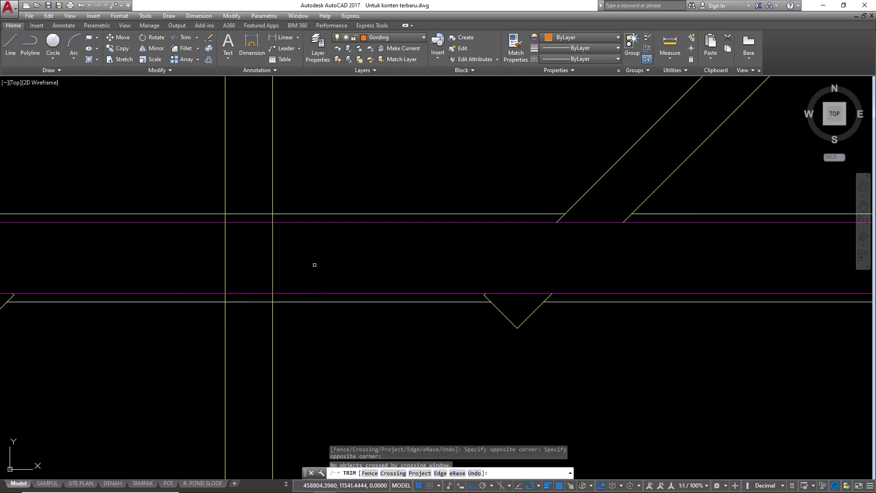
pyautogui.click(256, 191)
pyautogui.click(240, 344)
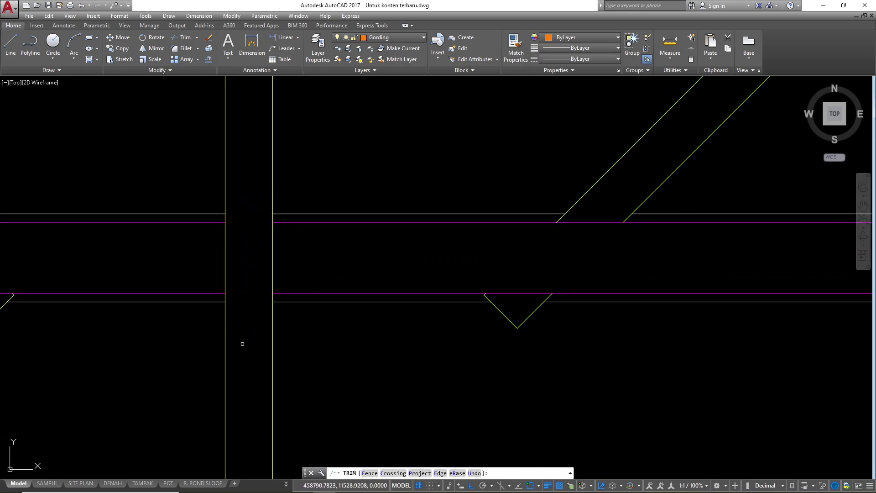
pyautogui.scroll(-4, 379, 292)
pyautogui.press('Escape')
# - Trim the lower truss and wall lines where they cross the outermost frame's left gording, using its outer and inner outlines as cutting edges
pyautogui.scroll(-8, 413, 292)
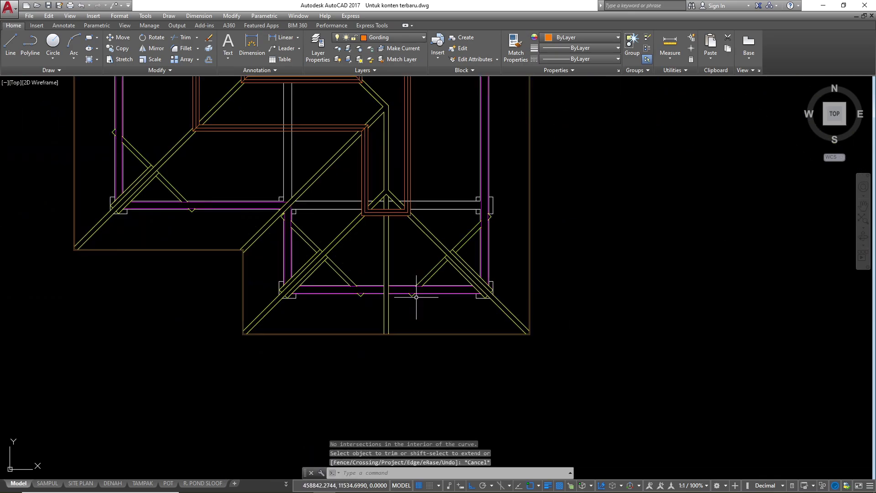
pyautogui.scroll(1, 350, 173)
pyautogui.moveTo(389, 187); pyautogui.dragTo(444, 194, button='middle')
pyautogui.scroll(-1, 445, 196)
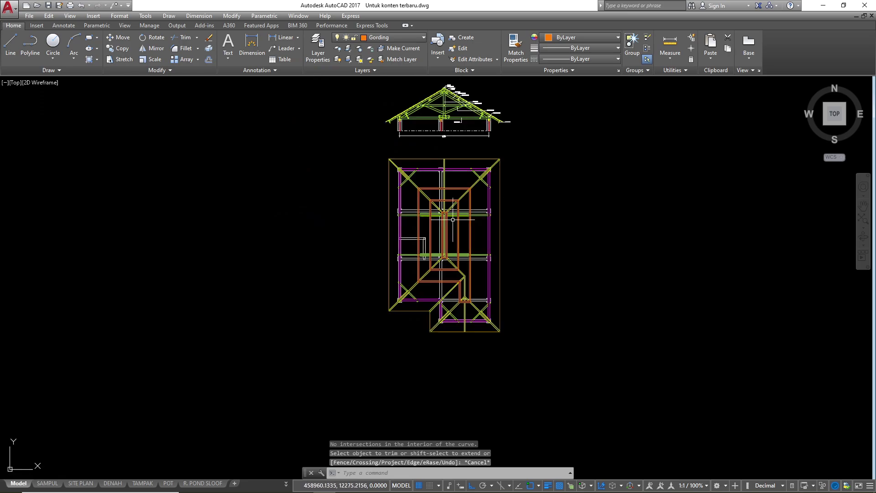
pyautogui.scroll(3, 437, 283)
pyautogui.scroll(-2, 441, 302)
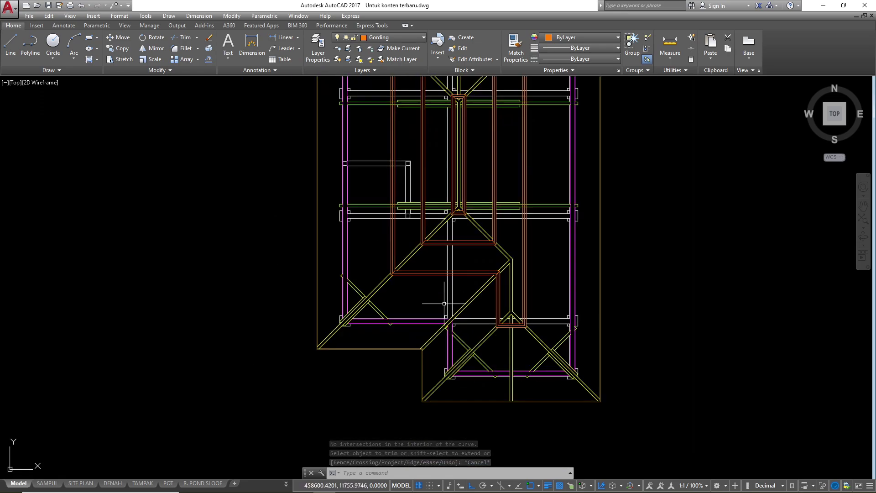
pyautogui.scroll(6, 393, 218)
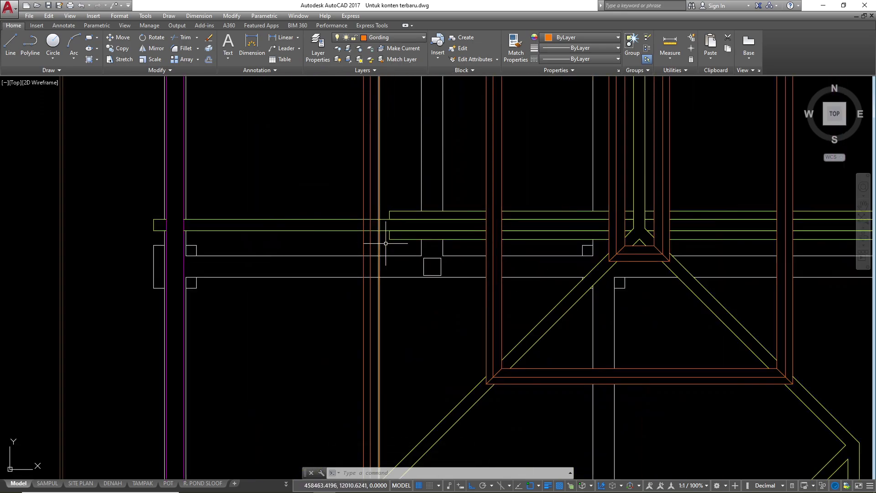
pyautogui.write('tr')
pyautogui.press('Return')
pyautogui.scroll(2, 384, 246)
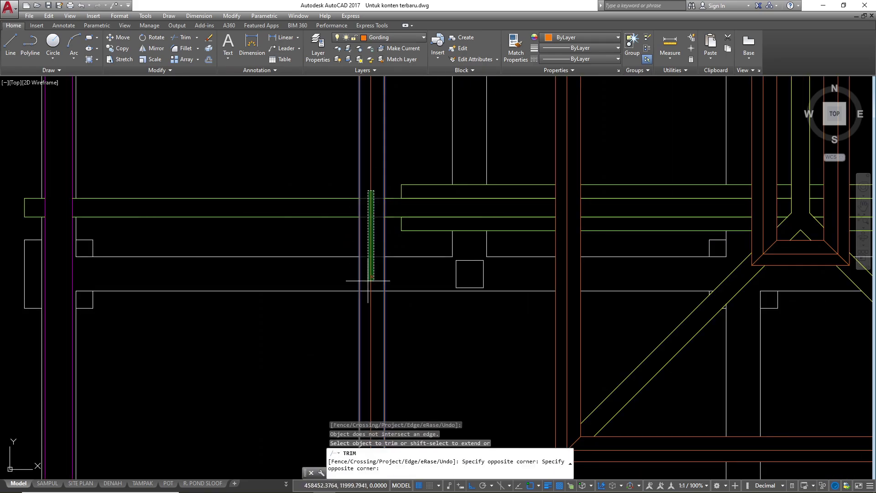
pyautogui.click(361, 314)
pyautogui.scroll(-5, 342, 321)
pyautogui.scroll(5, 345, 198)
pyautogui.click(357, 230)
pyautogui.click(345, 328)
pyautogui.scroll(-4, 344, 331)
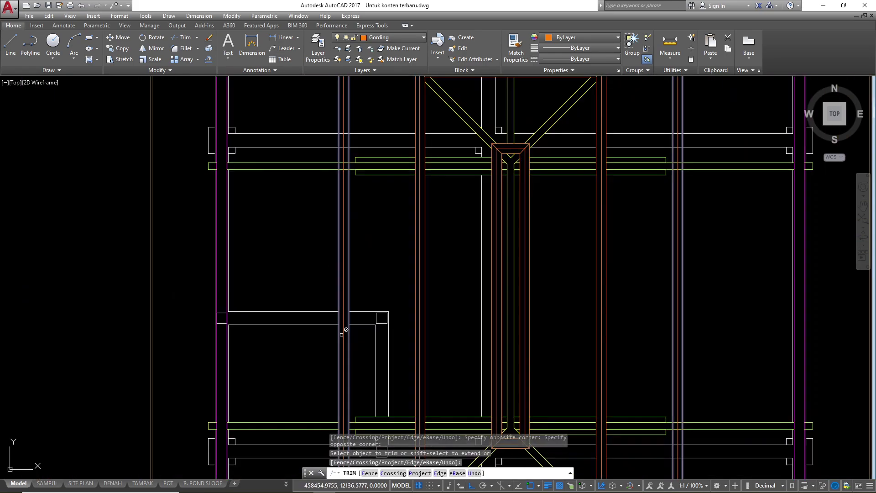
pyautogui.scroll(4, 345, 125)
pyautogui.scroll(-4, 372, 152)
pyautogui.scroll(4, 383, 191)
pyautogui.click(385, 189)
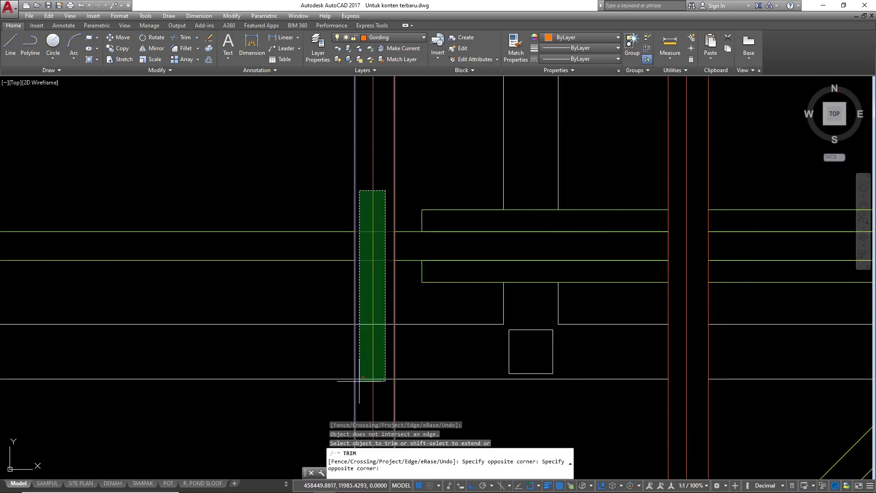
pyautogui.click(359, 381)
# - Trim the small room's wall lines where they cross the outermost frame's left gording
pyautogui.scroll(-4, 367, 227)
pyautogui.scroll(-4, 367, 227)
pyautogui.scroll(4, 411, 278)
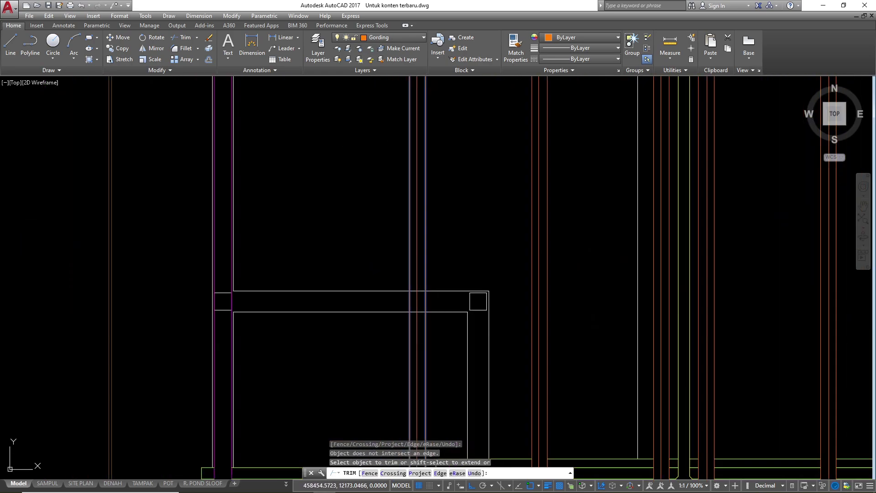
pyautogui.click(418, 283)
pyautogui.click(406, 400)
# - Trim the upper truss and wall lines where they cross the outermost frame's left gording
pyautogui.scroll(-4, 379, 308)
pyautogui.click(379, 309)
pyautogui.scroll(4, 382, 201)
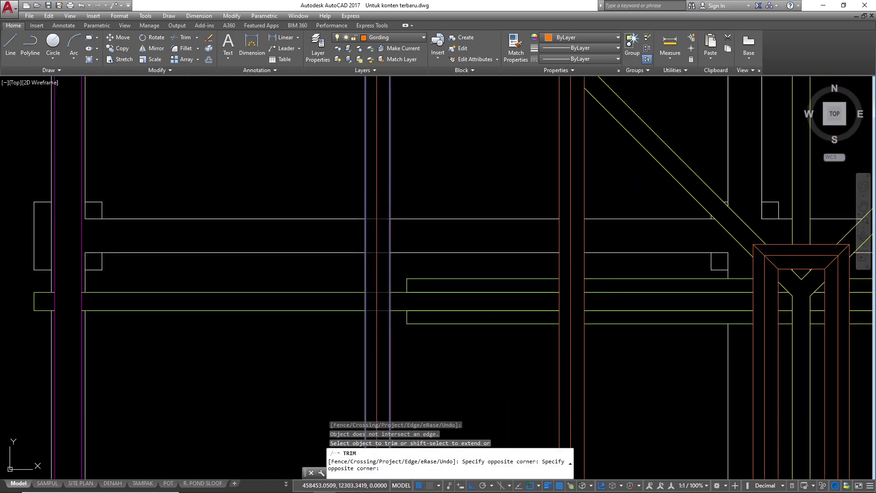
pyautogui.scroll(-4, 381, 201)
pyautogui.scroll(4, 342, 149)
# - Trim the hip rafter line where it crosses the upper-left corner of the outermost gording frame
pyautogui.click(342, 149)
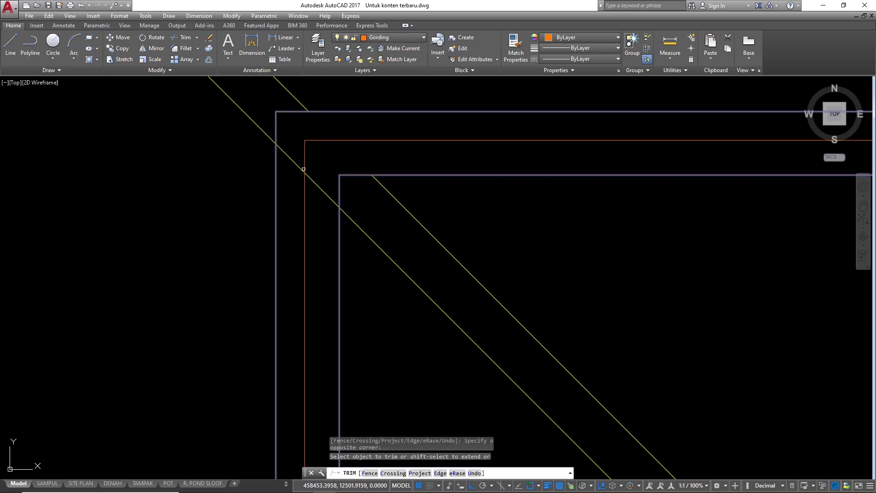
pyautogui.click(312, 181)
pyautogui.scroll(-5, 311, 181)
pyautogui.scroll(4, 655, 185)
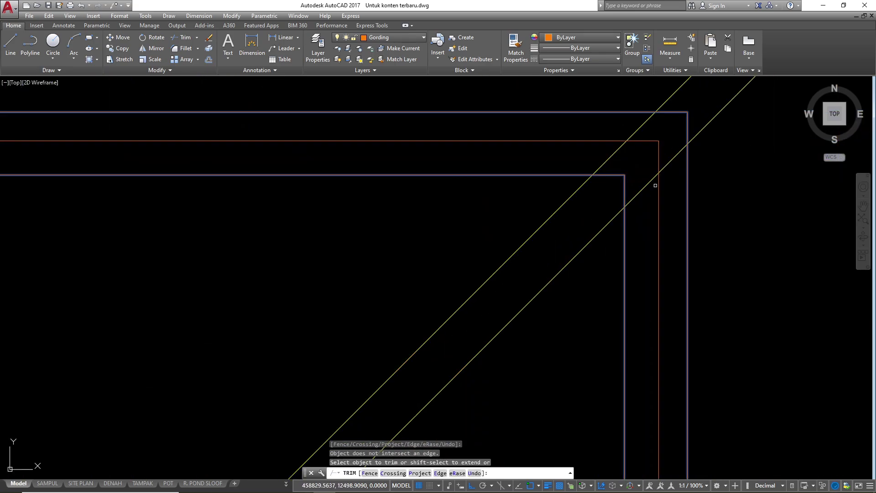
# - Trim the upper truss and wall lines where they cross the outermost frame's right gording
pyautogui.scroll(-5, 561, 192)
pyautogui.scroll(4, 563, 153)
pyautogui.click(564, 153)
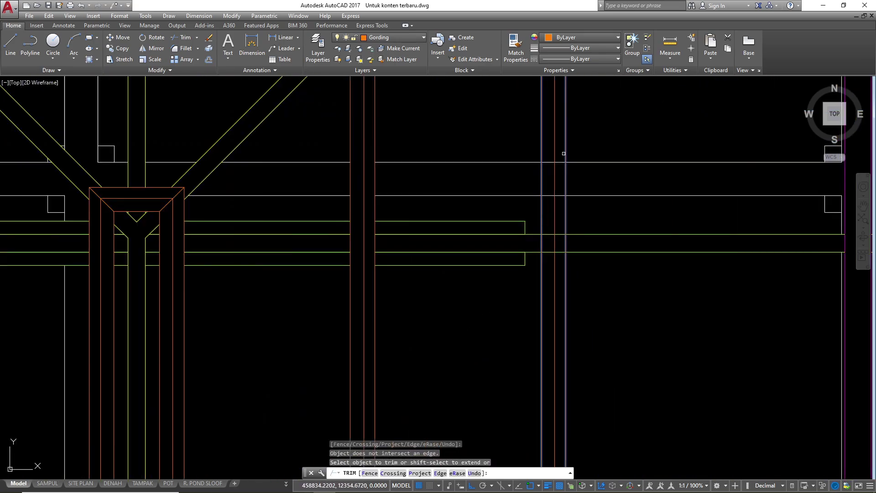
pyautogui.click(550, 270)
# - Trim the lower truss and wall lines where they cross the outermost frame's right gording
pyautogui.scroll(-5, 550, 270)
pyautogui.scroll(5, 546, 348)
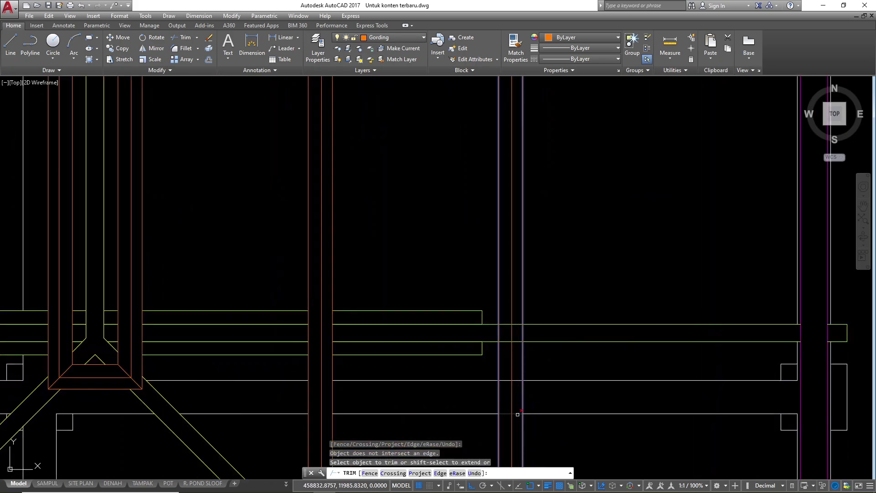
pyautogui.click(504, 196)
# - Trim the wall line where it crosses the outermost frame's right gording near its lower corner, and finish trimming
pyautogui.scroll(-5, 504, 196)
pyautogui.scroll(5, 504, 297)
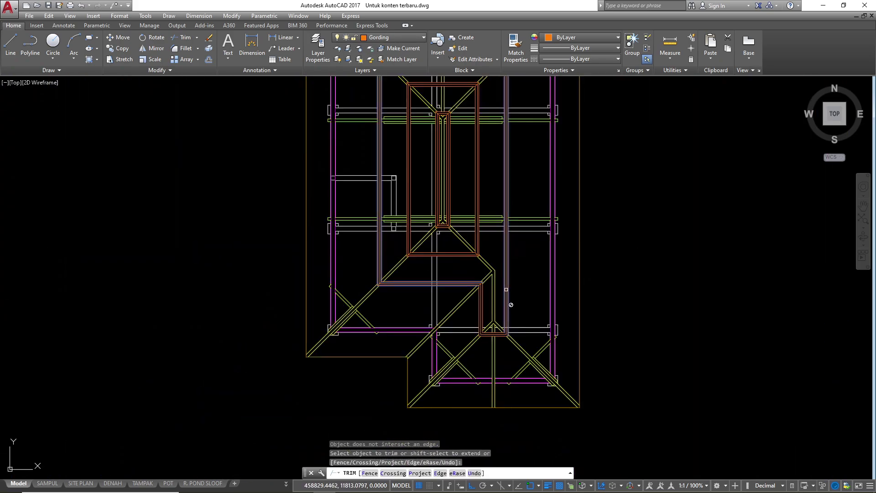
pyautogui.scroll(5, 516, 259)
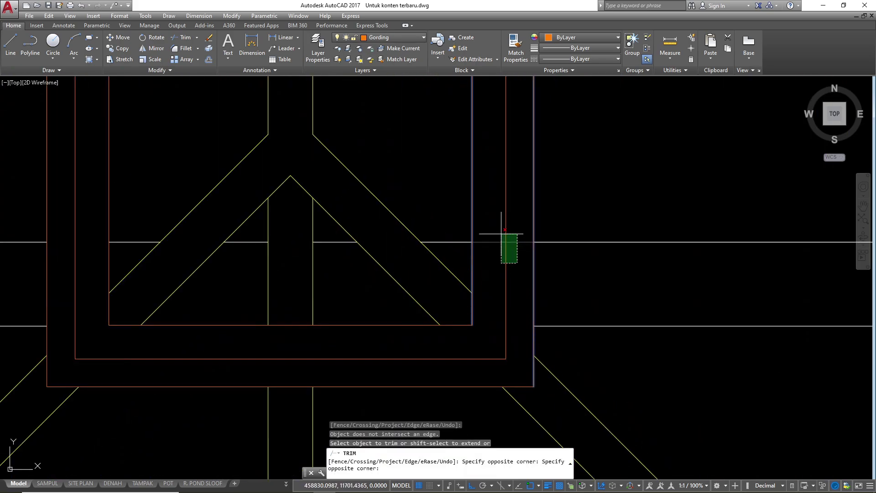
pyautogui.click(515, 260)
pyautogui.scroll(-5, 515, 260)
pyautogui.scroll(5, 520, 300)
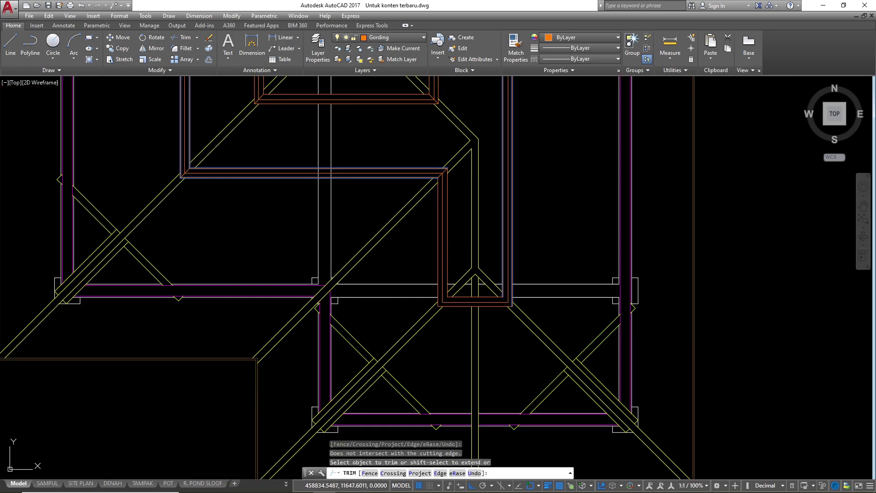
pyautogui.click(462, 198)
pyautogui.scroll(5, 439, 230)
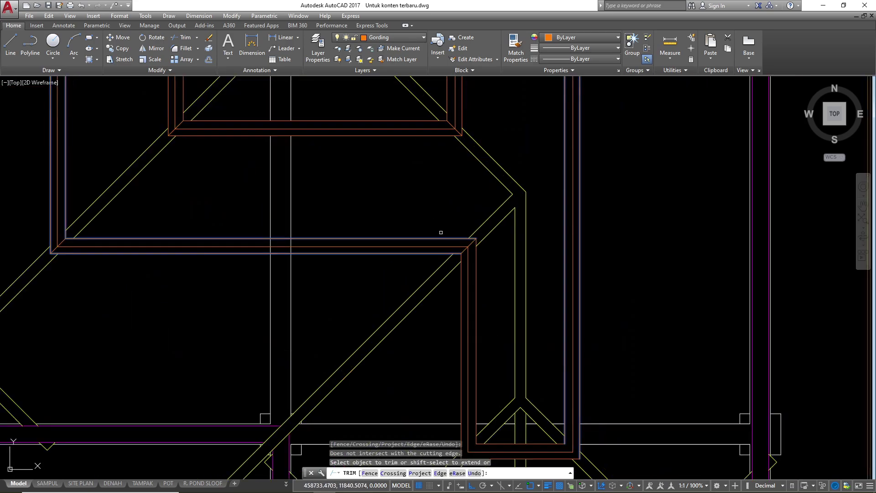
pyautogui.scroll(-8, 489, 309)
pyautogui.click(408, 117)
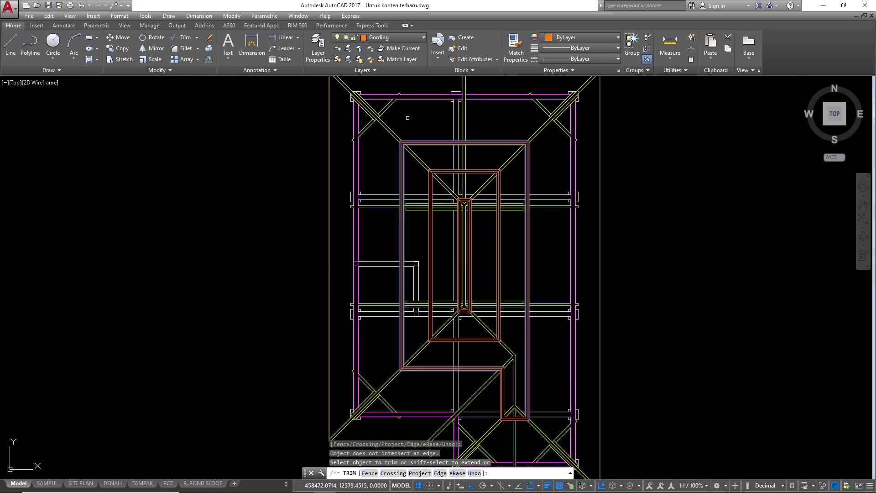
pyautogui.press('Escape')
# - Measure the horizontal spacing between the two lowest gordings on the left slope of the truss section
pyautogui.scroll(-4, 411, 286)
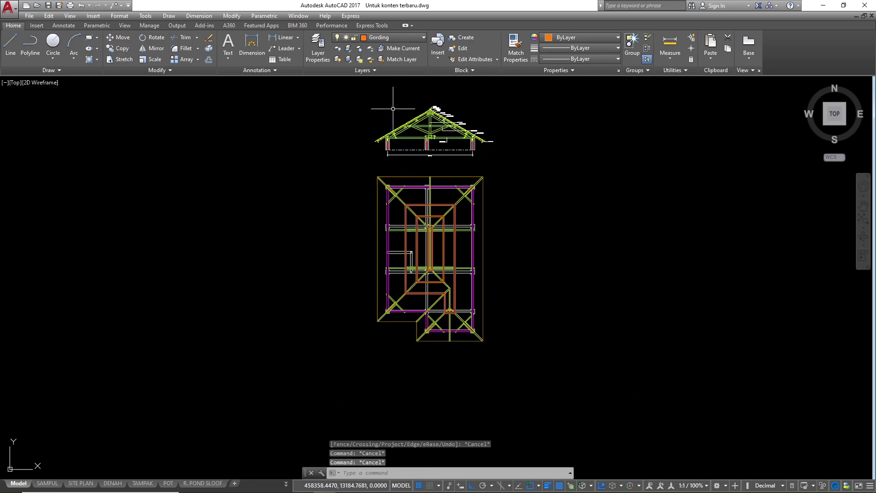
pyautogui.scroll(10, 393, 110)
pyautogui.write('dli')
pyautogui.press('Return')
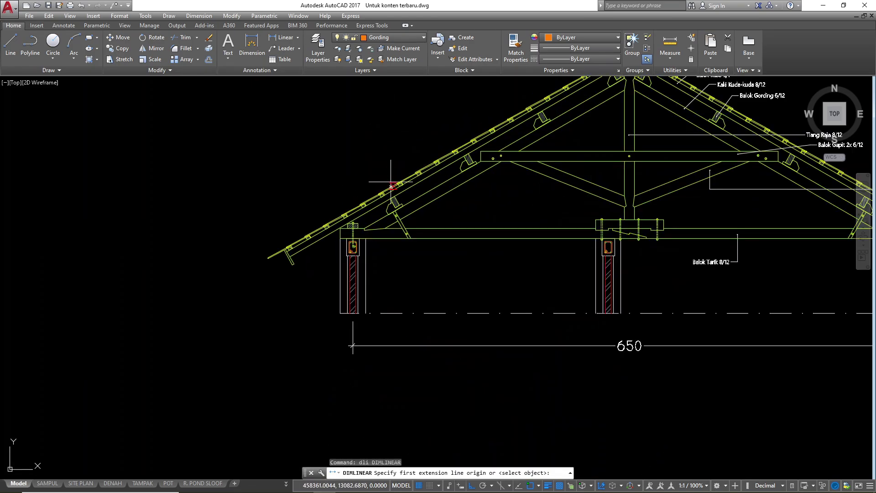
pyautogui.scroll(6, 395, 204)
pyautogui.click(414, 253)
pyautogui.scroll(-5, 392, 251)
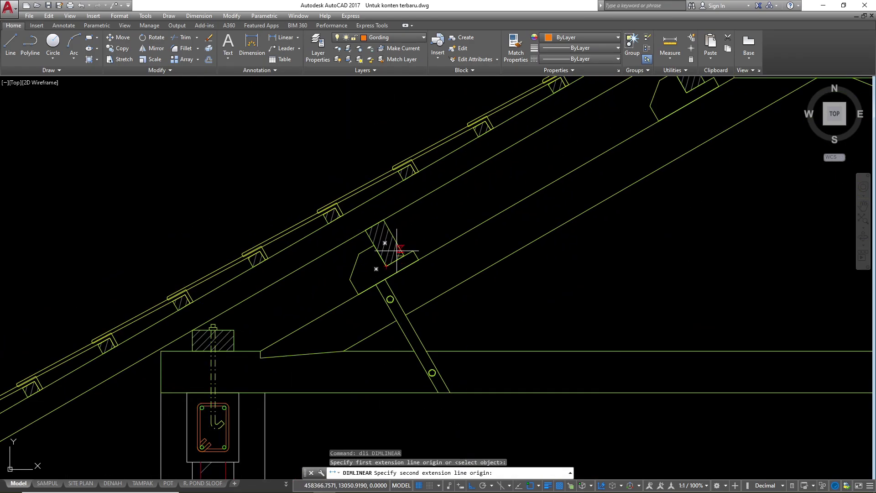
pyautogui.scroll(2, 534, 160)
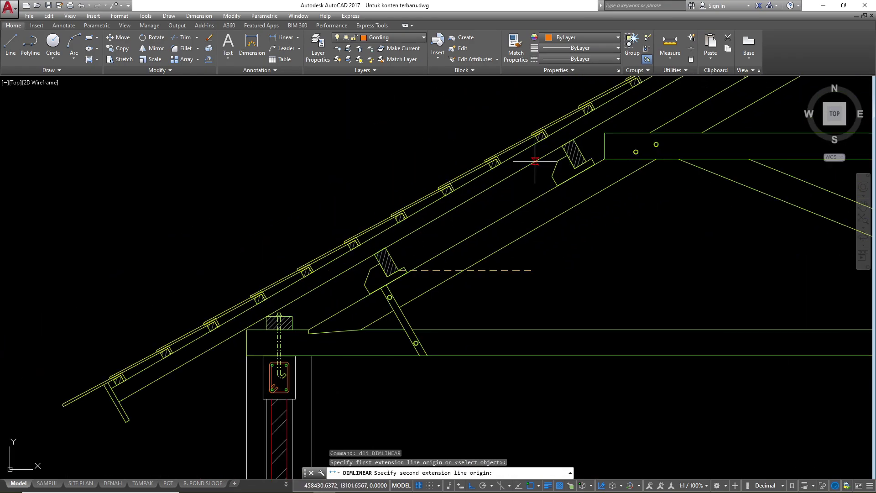
pyautogui.click(561, 145)
pyautogui.press('Escape')
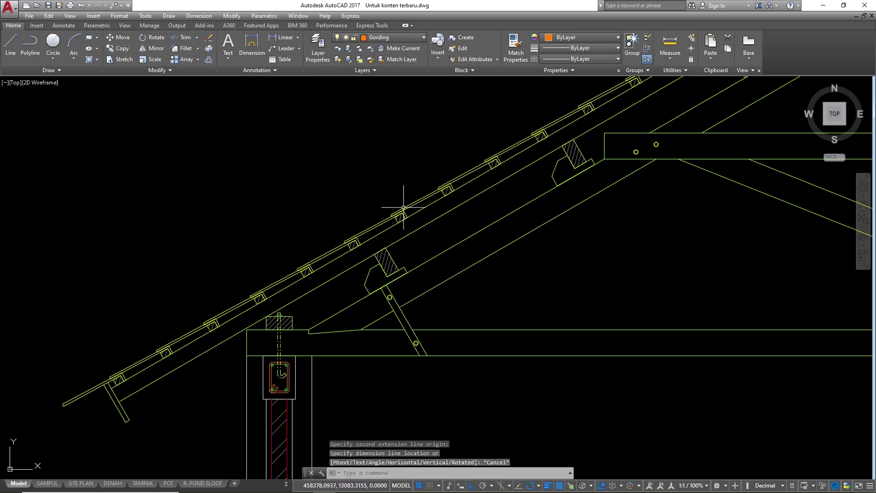
# - Offset the outer line of the outermost gording frame outward by 75
pyautogui.scroll(-10, 375, 150)
pyautogui.scroll(6, 350, 244)
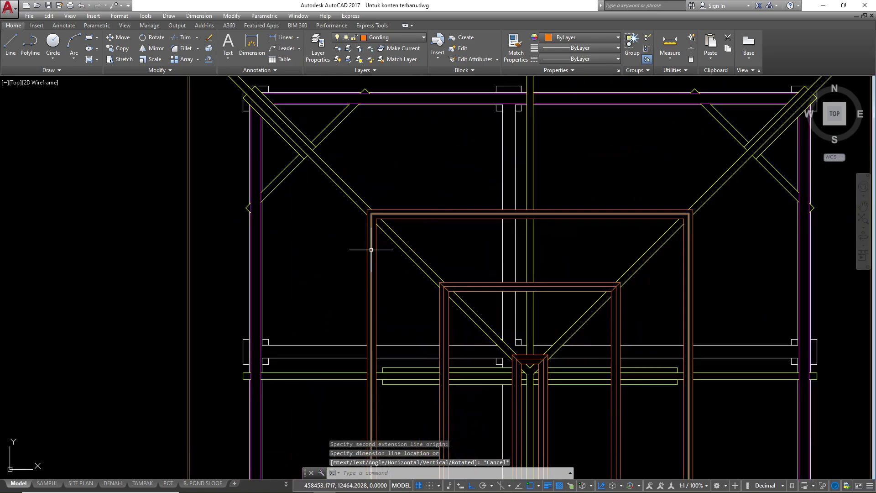
pyautogui.click(362, 211)
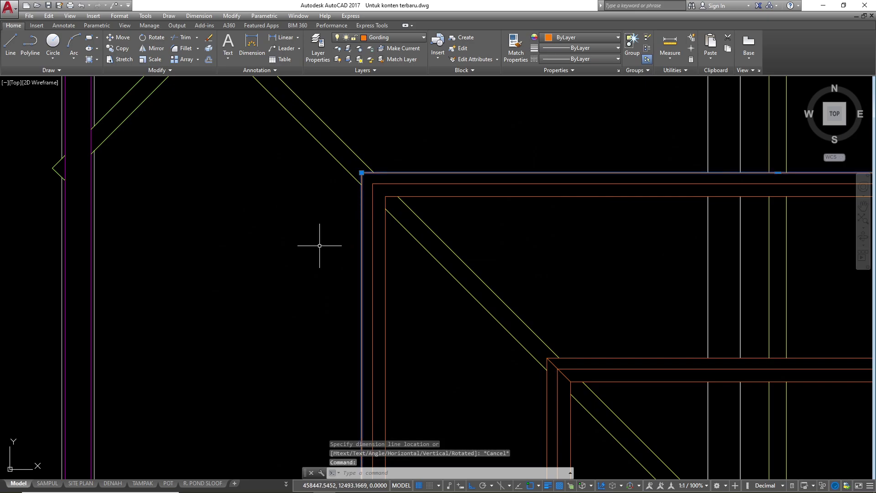
pyautogui.write('o')
pyautogui.press('Return')
pyautogui.write('75')
pyautogui.press('Return')
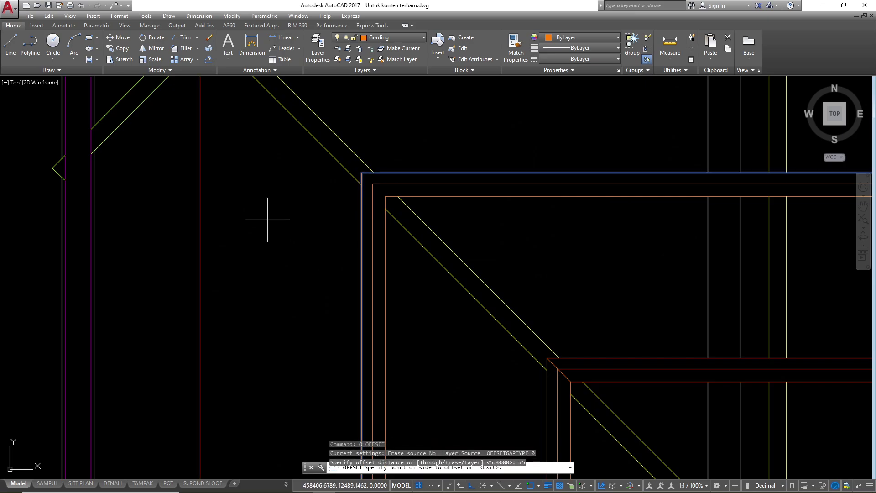
pyautogui.click(264, 217)
pyautogui.press('Escape')
# - Offset the newly created gording line outward by 6
pyautogui.click(231, 222)
pyautogui.click(184, 208)
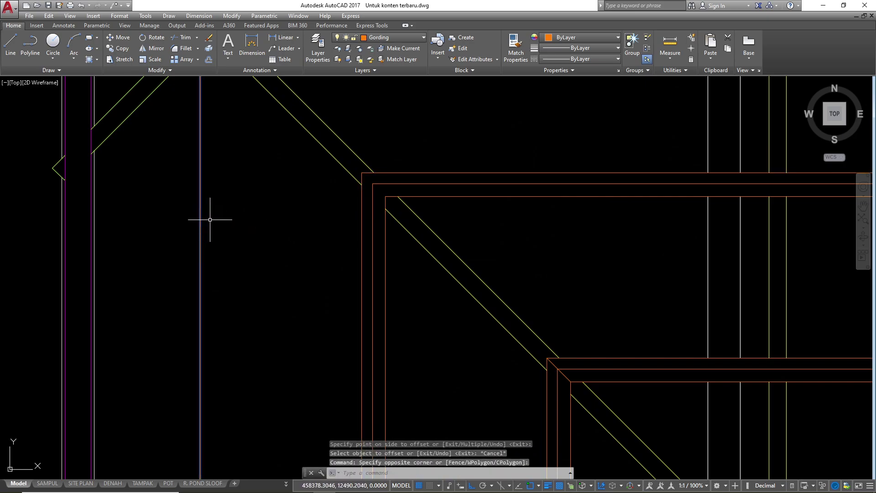
pyautogui.write('o')
pyautogui.press('Return')
pyautogui.write('6')
pyautogui.press('Return')
pyautogui.click(200, 214)
pyautogui.click(160, 196)
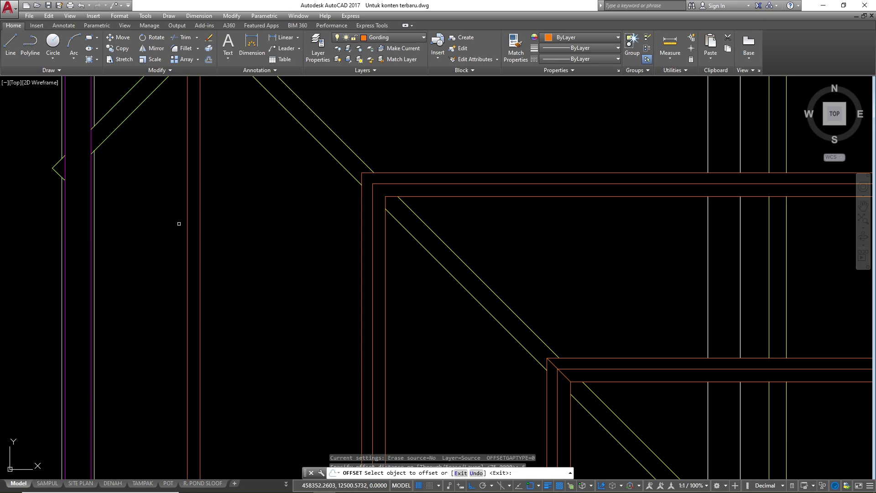
# - Offset the outer line of the new gording pair outward by 5 to complete the three-line frame
pyautogui.press('Escape')
pyautogui.write('O')
pyautogui.press('Return')
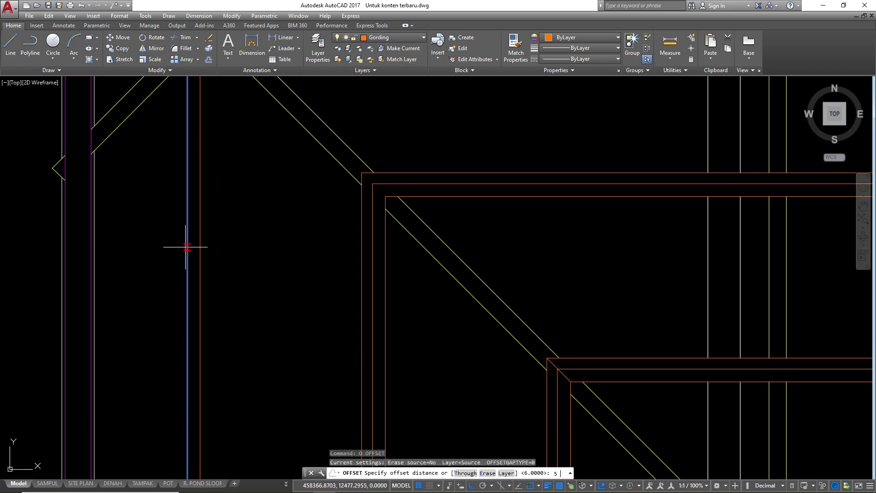
pyautogui.write('5')
pyautogui.press('Return')
pyautogui.click(186, 247)
pyautogui.click(151, 237)
pyautogui.scroll(-4, 256, 252)
pyautogui.press('Escape')
pyautogui.press('Escape')
pyautogui.scroll(-2, 291, 209)
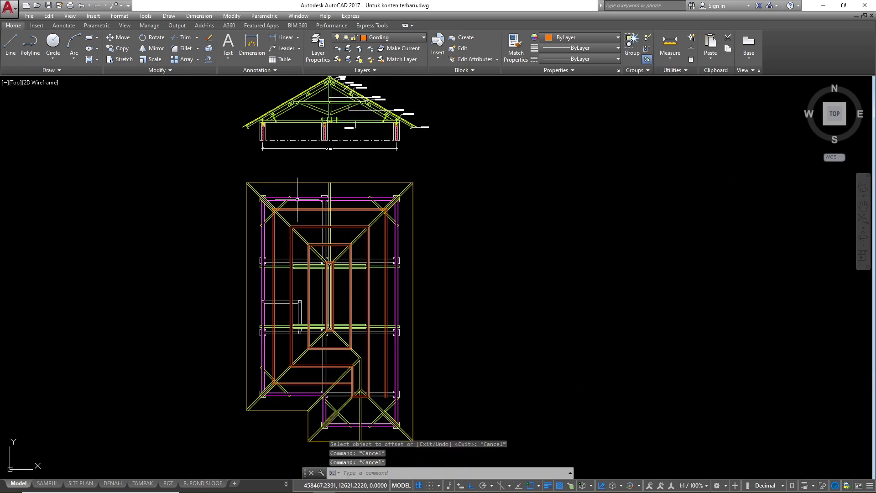
# - Examine the new outermost gording frame around the roof plan, from its upper corners to its lower ends
pyautogui.scroll(4, 276, 215)
pyautogui.scroll(-2, 292, 178)
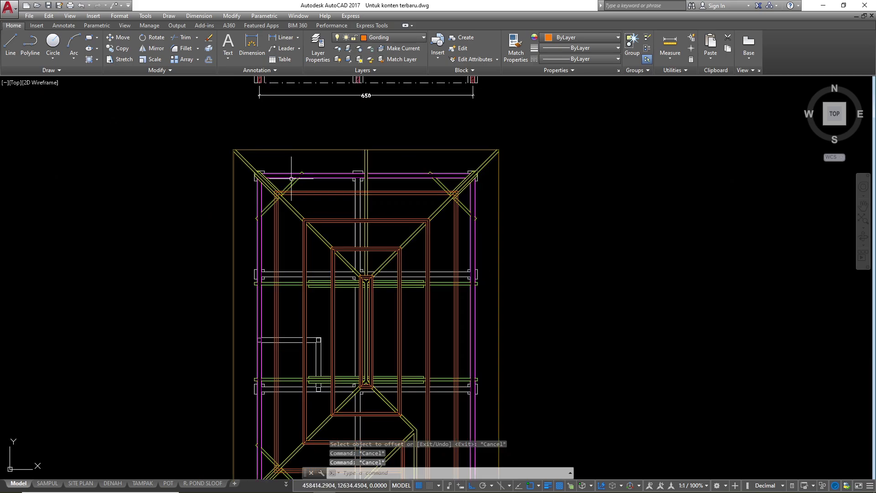
pyautogui.scroll(-2, 344, 186)
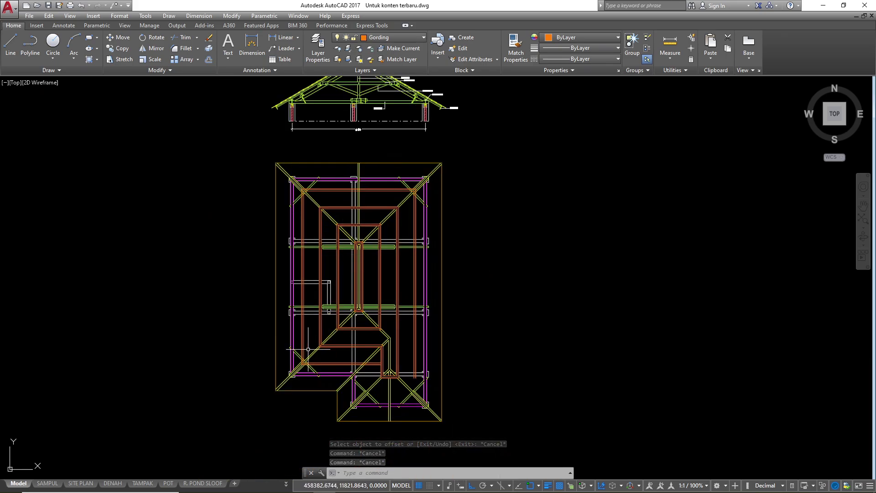
pyautogui.scroll(2, 320, 342)
pyautogui.scroll(2, 424, 299)
pyautogui.scroll(-2, 415, 303)
pyautogui.scroll(2, 408, 308)
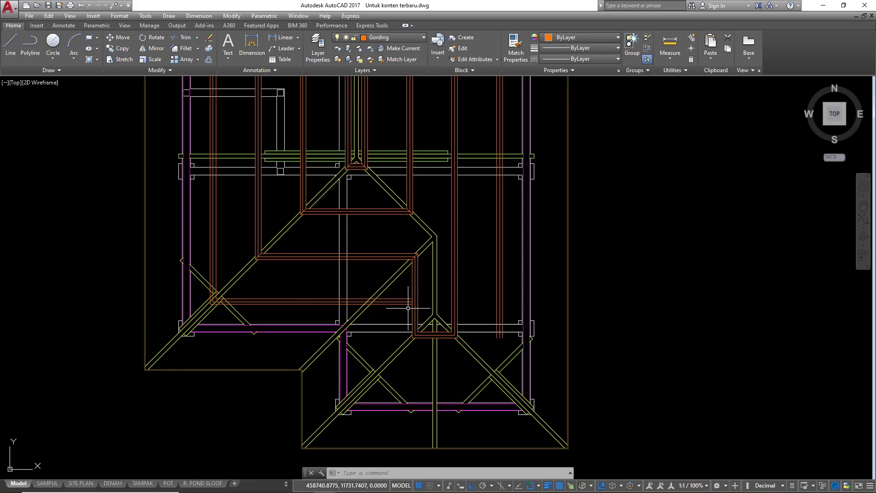
pyautogui.scroll(2, 408, 308)
pyautogui.scroll(1, 401, 299)
pyautogui.scroll(-8, 426, 277)
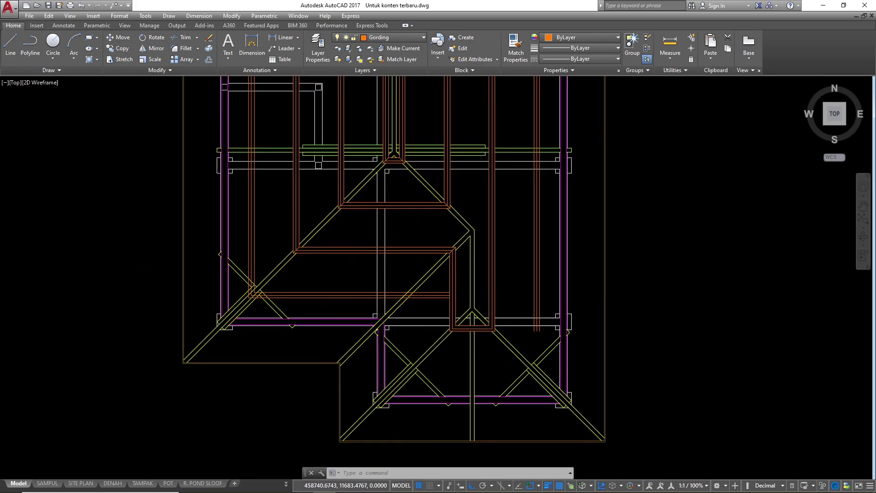
pyautogui.scroll(5, 395, 131)
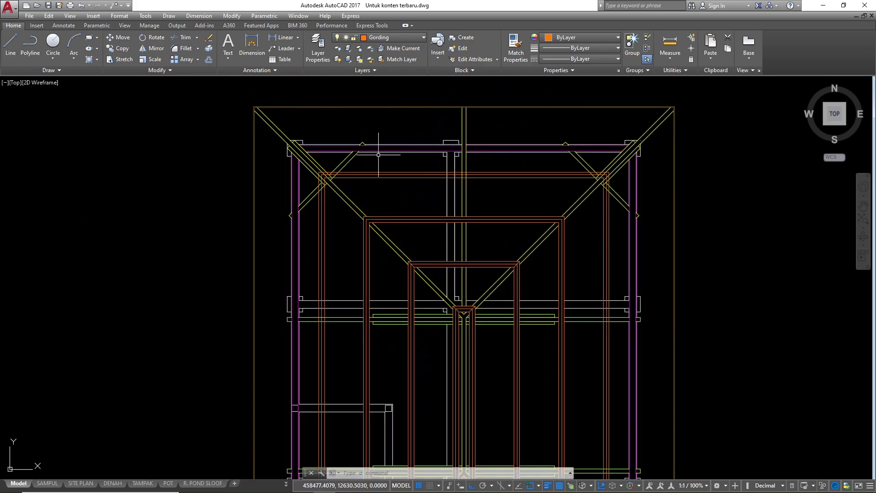
pyautogui.scroll(2, 354, 207)
pyautogui.scroll(-1, 328, 228)
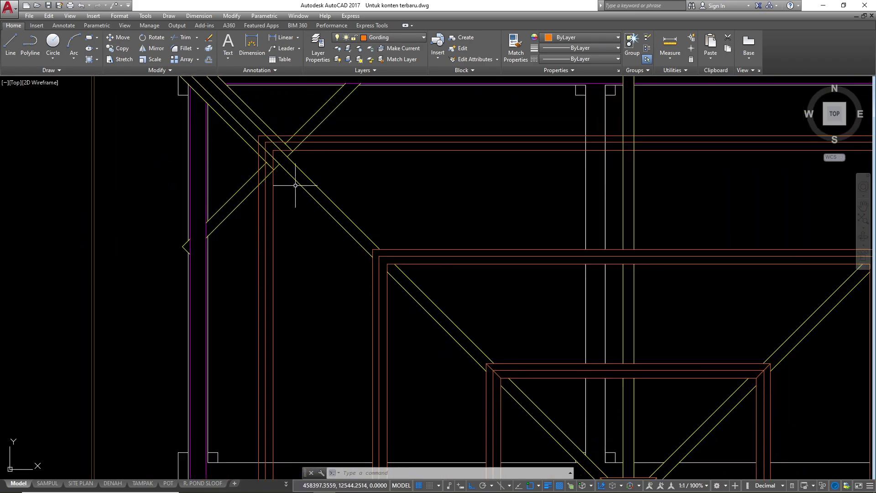
# - Trim the hip rafter and diagonal brace lines at the upper-left corner of the new gording frame, using its inner and outer lines as cutting edges
pyautogui.scroll(2, 265, 147)
pyautogui.write('tr')
pyautogui.press('Return')
pyautogui.scroll(2, 297, 142)
pyautogui.click(301, 145)
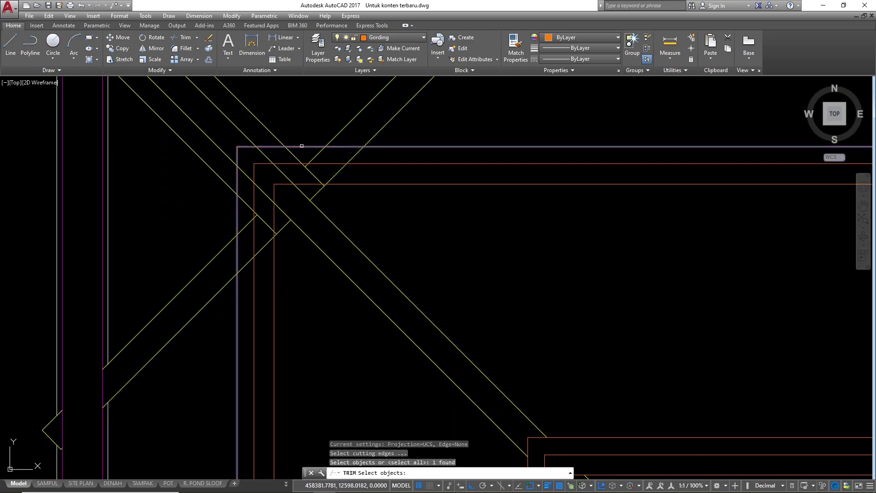
pyautogui.click(357, 184)
pyautogui.press('Return')
pyautogui.click(370, 172)
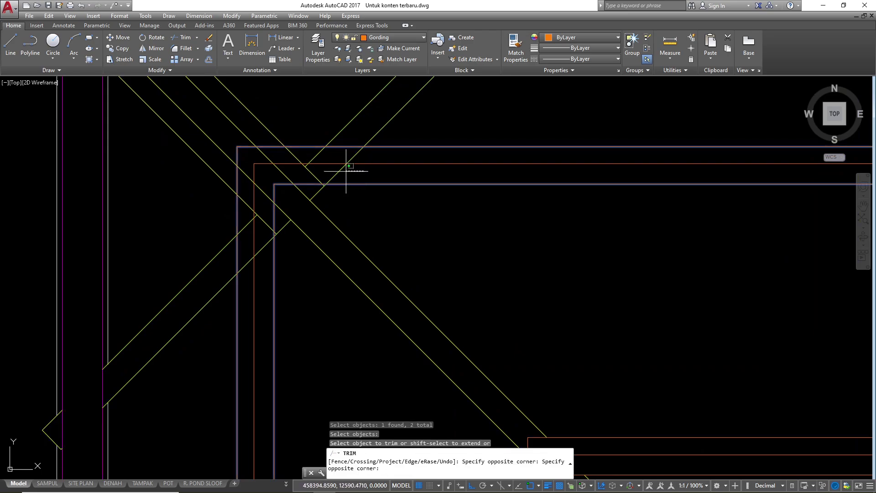
pyautogui.click(273, 152)
pyautogui.click(267, 179)
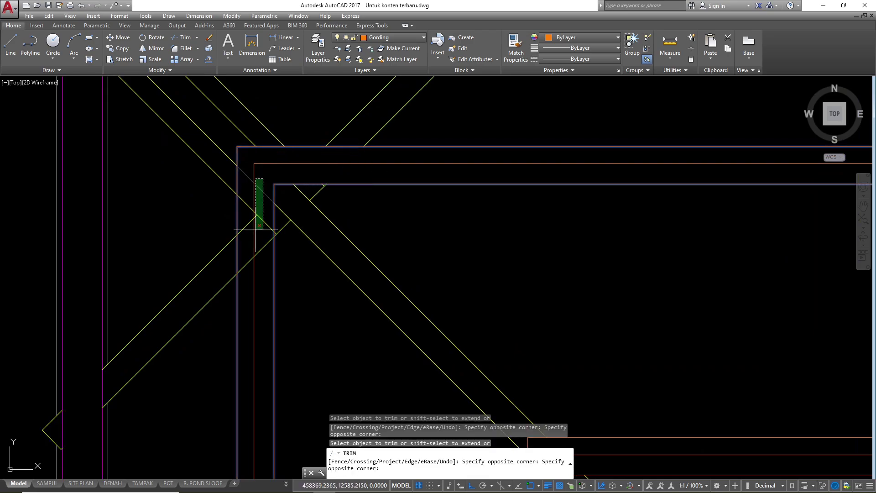
pyautogui.click(226, 301)
# - Trim the hip rafter and brace lines at the new frame's lower-left corner and the vertical wall lines crossing its lower gording
pyautogui.scroll(-5, 240, 189)
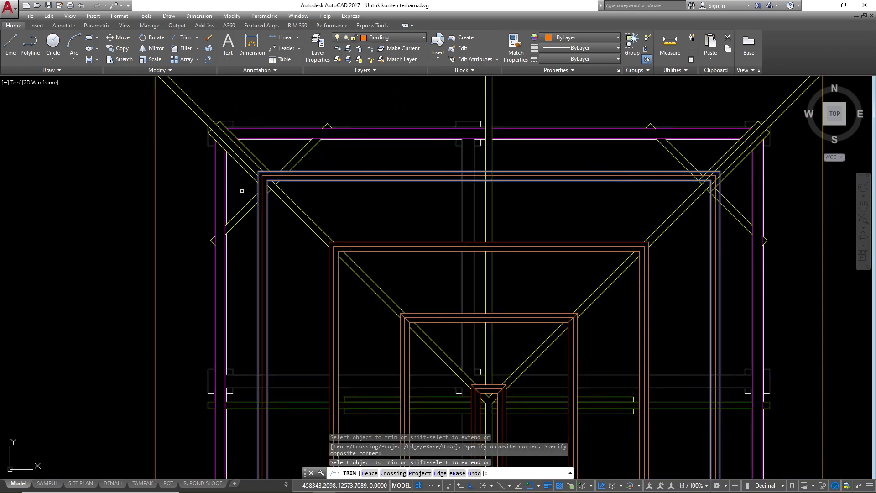
pyautogui.scroll(5, 670, 347)
pyautogui.click(663, 344)
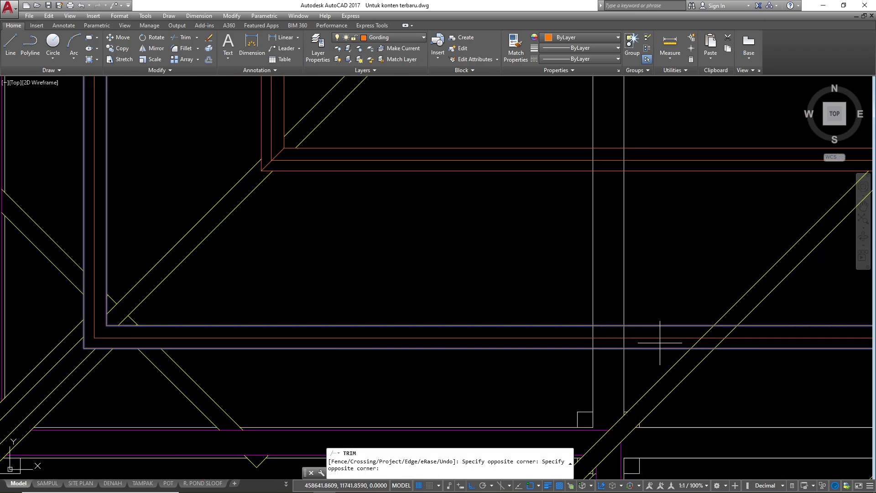
pyautogui.click(567, 332)
pyautogui.scroll(-2, 345, 278)
pyautogui.scroll(-3, 346, 278)
pyautogui.press('Escape')
pyautogui.press('Escape')
pyautogui.press('Escape')
pyautogui.scroll(2, 434, 313)
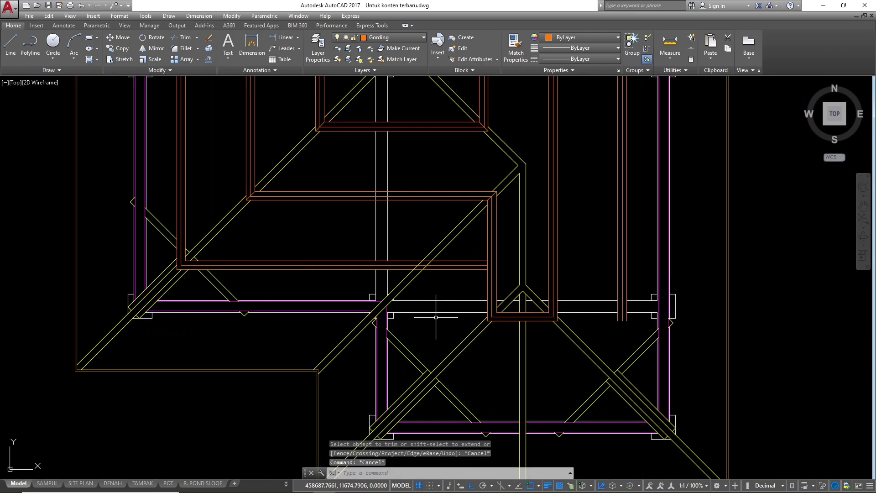
pyautogui.scroll(2, 495, 239)
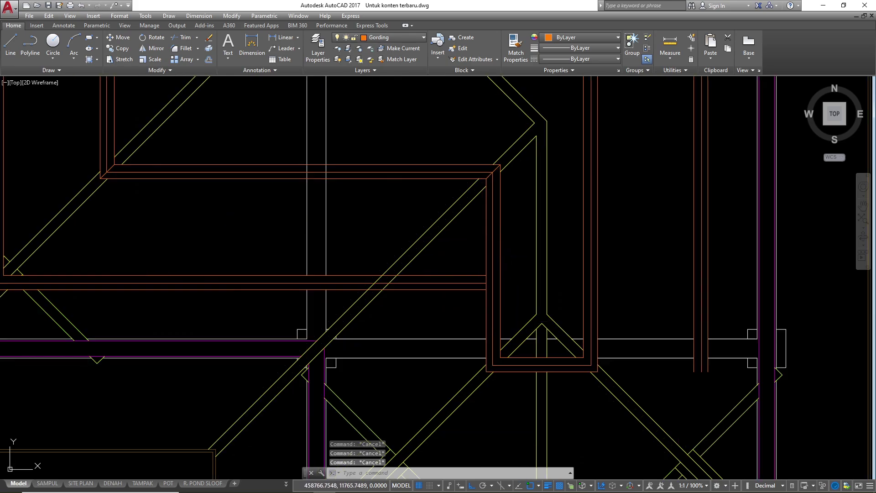
pyautogui.click(512, 254)
pyautogui.click(474, 238)
pyautogui.write('co')
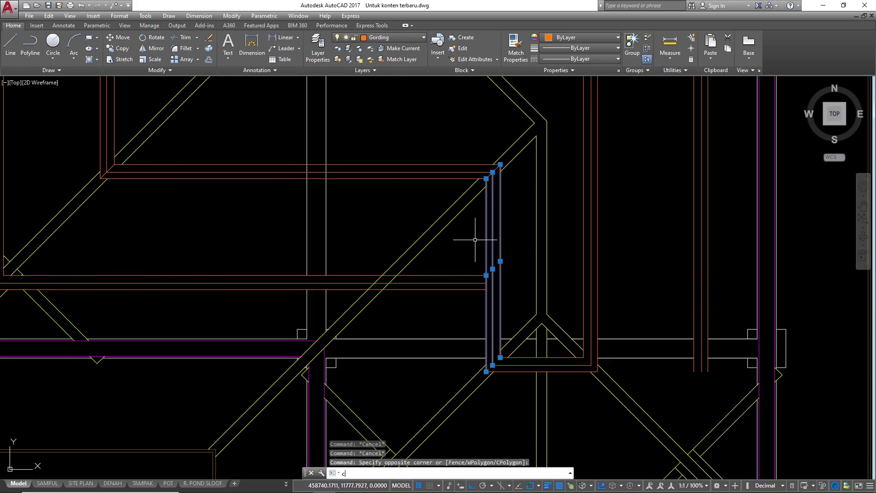
pyautogui.press('Return')
pyautogui.scroll(4, 481, 176)
pyautogui.click(491, 186)
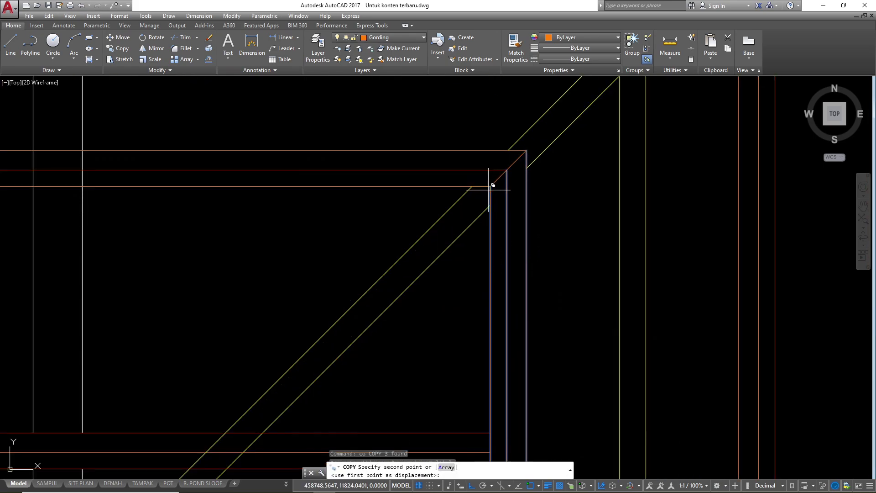
pyautogui.scroll(-2, 479, 189)
pyautogui.scroll(-2, 425, 261)
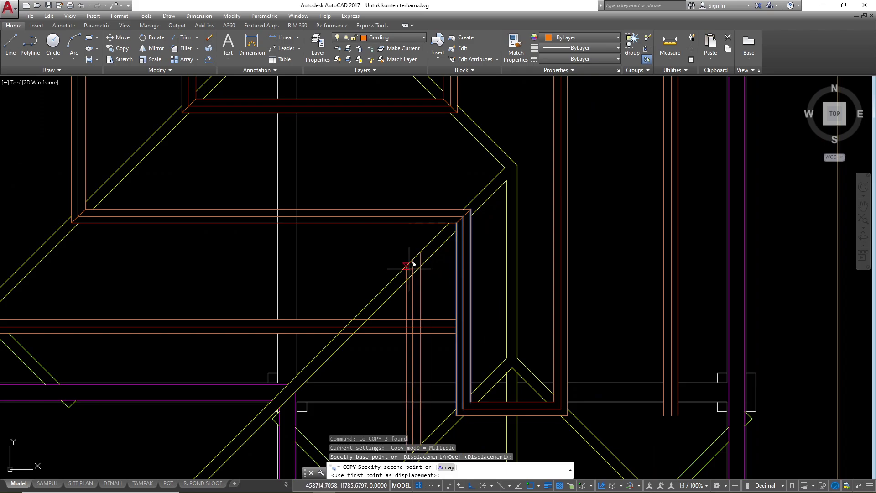
pyautogui.scroll(1, 352, 338)
pyautogui.scroll(-3, 421, 231)
pyautogui.press('Escape')
pyautogui.press('Escape')
pyautogui.press('Escape')
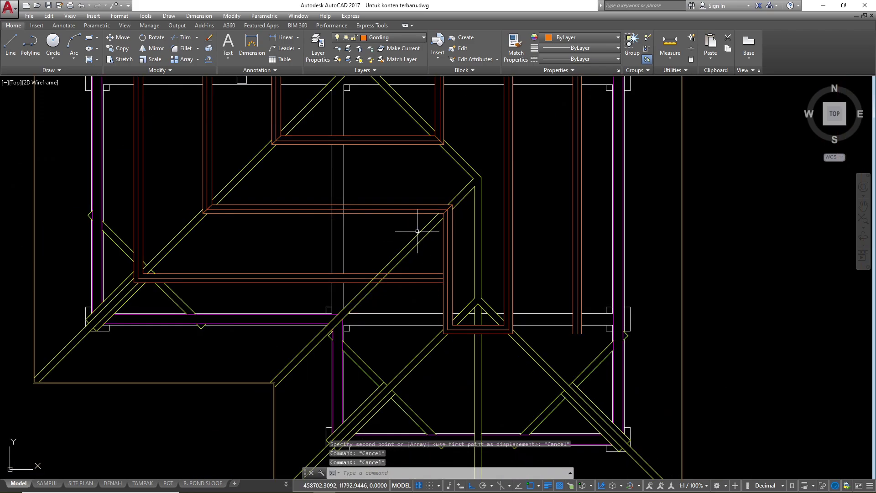
# - Offset the valley rafter's lower line inward by 4 to create a centre line between its two edges
pyautogui.scroll(5, 402, 279)
pyautogui.click(402, 279)
pyautogui.click(398, 272)
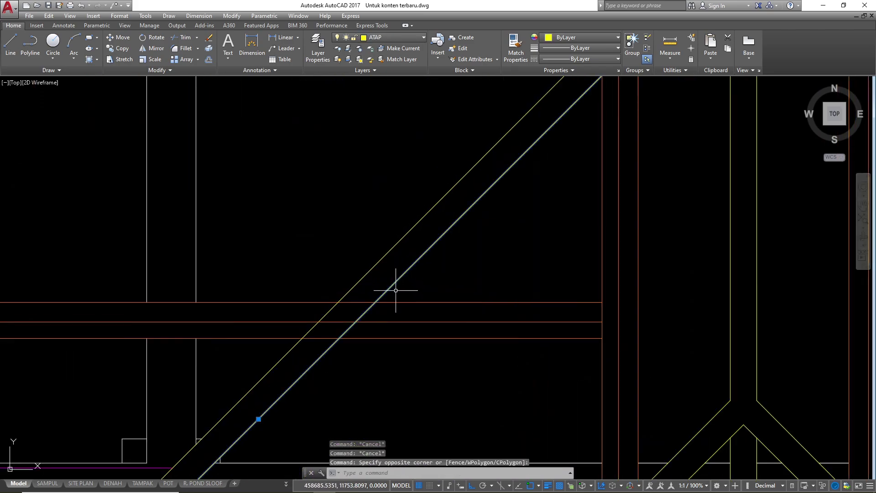
pyautogui.write('o')
pyautogui.press('Return')
pyautogui.write('4')
pyautogui.press('Return')
pyautogui.click(388, 289)
pyautogui.click(365, 292)
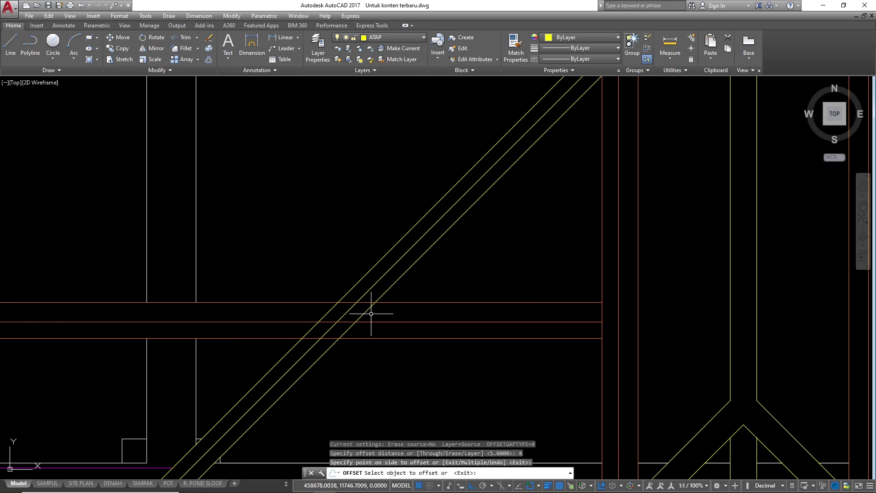
pyautogui.press('Escape')
pyautogui.press('Escape')
pyautogui.scroll(-2, 397, 266)
pyautogui.write('l')
pyautogui.press('Return')
pyautogui.scroll(3, 372, 301)
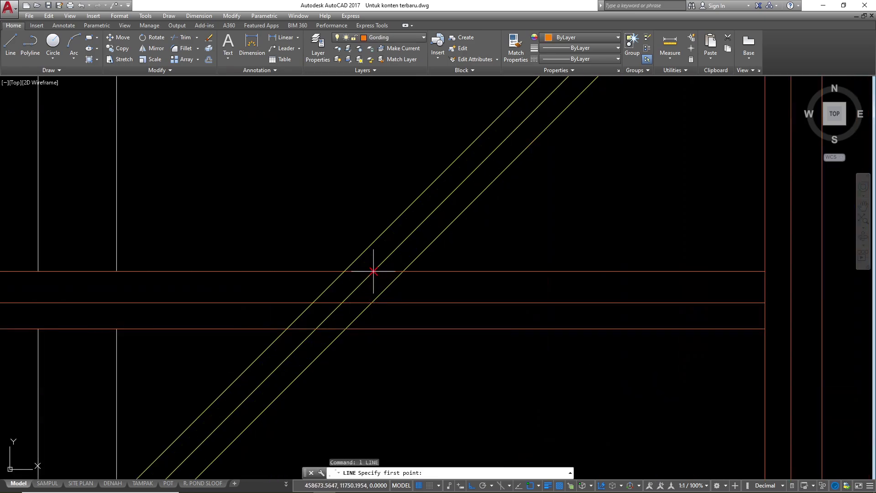
pyautogui.click(373, 271)
pyautogui.scroll(-3, 397, 175)
pyautogui.scroll(-3, 469, 231)
pyautogui.press('Escape')
pyautogui.press('Escape')
# - Copy the three vertical gording lines from their upper corner to the valley centre line's crossing with the outermost frame's upper horizontal line
pyautogui.scroll(3, 470, 232)
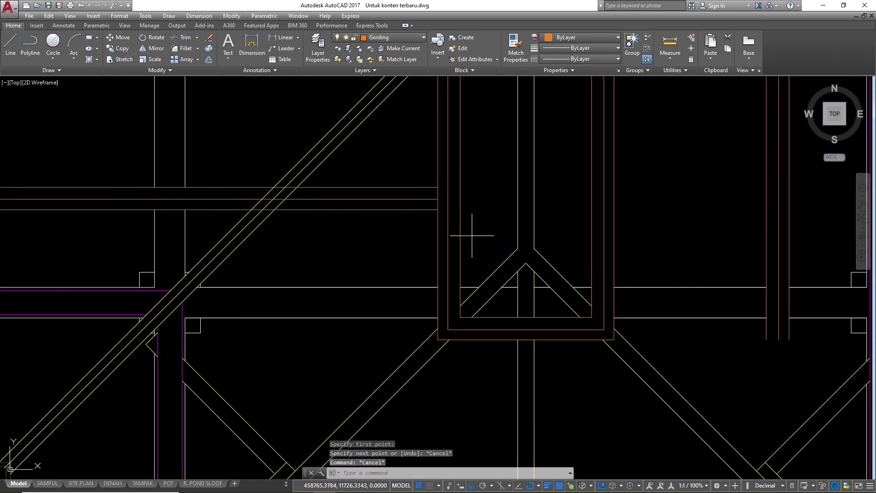
pyautogui.moveTo(469, 235); pyautogui.dragTo(398, 240)
pyautogui.write('co')
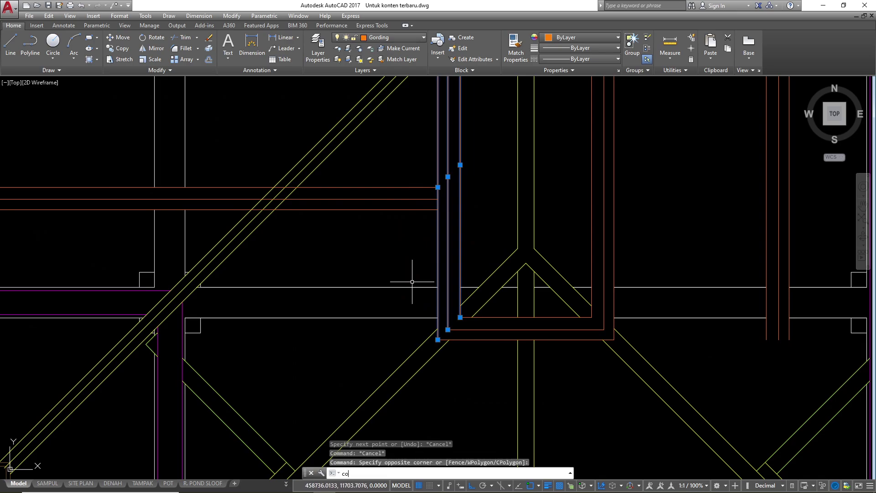
pyautogui.press('Return')
pyautogui.scroll(-3, 418, 256)
pyautogui.scroll(4, 423, 225)
pyautogui.scroll(2, 412, 275)
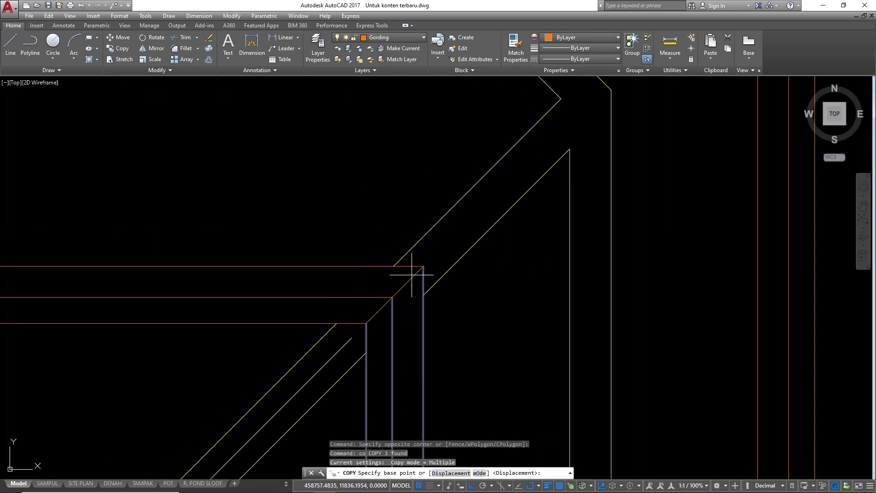
pyautogui.click(423, 266)
pyautogui.scroll(-3, 562, 133)
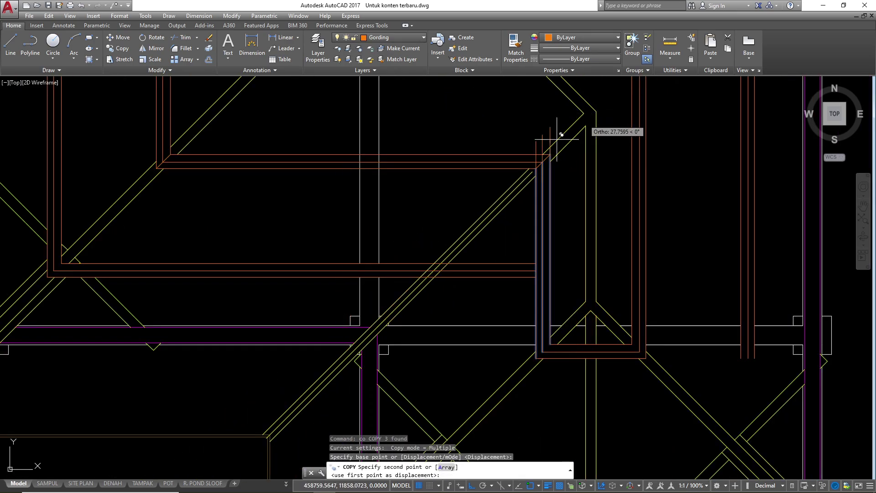
pyautogui.scroll(4, 469, 246)
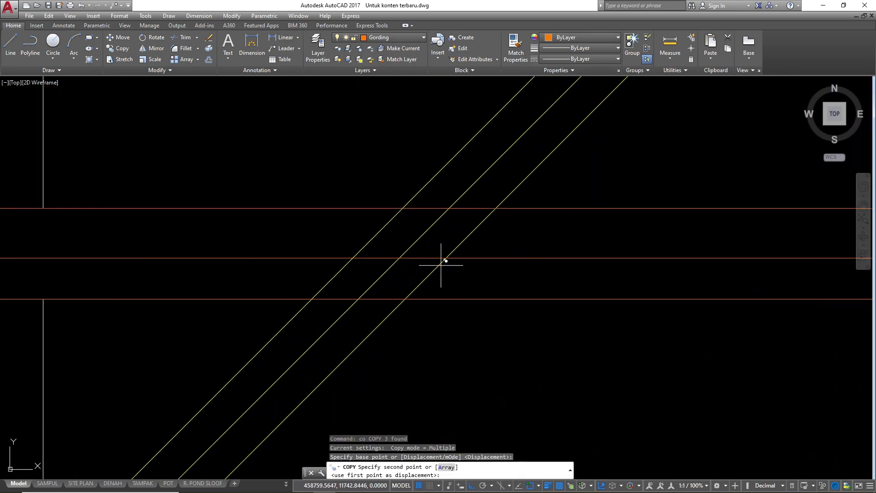
pyautogui.click(449, 208)
pyautogui.press('Escape')
# - Draw a horizontal gording line from the lower end of the innermost copied line across past the right wall
pyautogui.scroll(-3, 447, 202)
pyautogui.scroll(-3, 401, 180)
pyautogui.scroll(5, 403, 212)
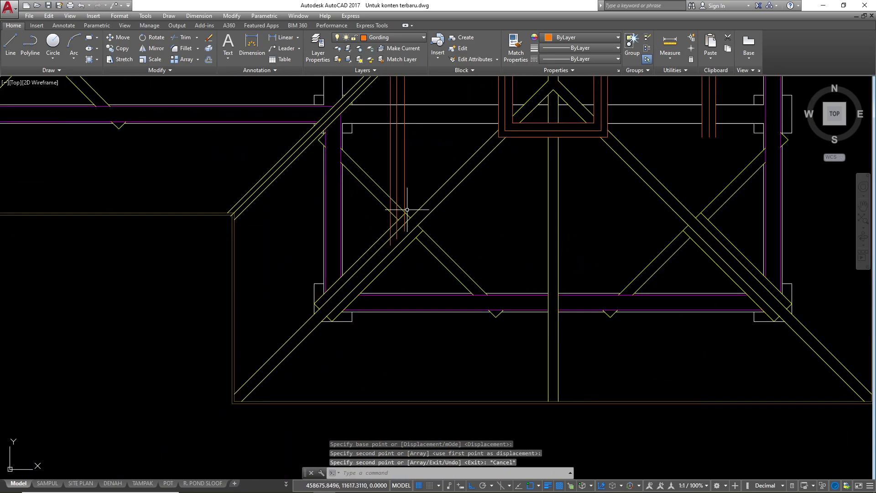
pyautogui.scroll(2, 399, 250)
pyautogui.write('l')
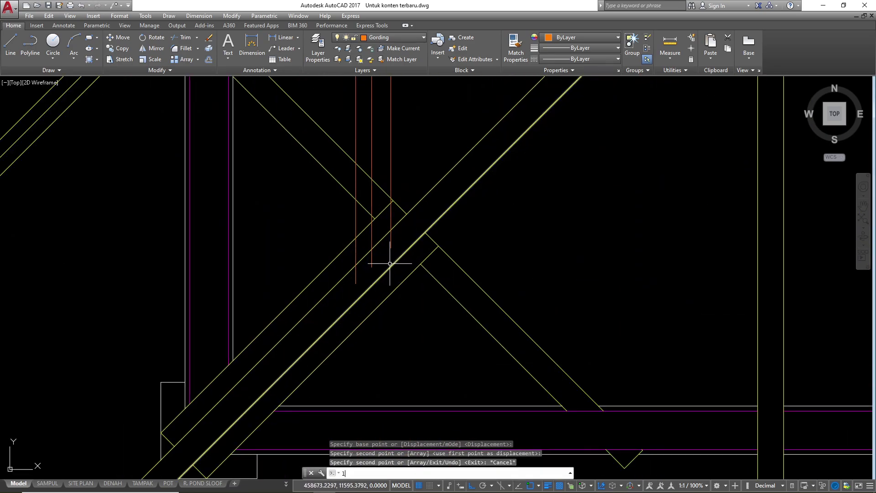
pyautogui.press('Return')
pyautogui.click(391, 248)
pyautogui.scroll(-3, 246, 271)
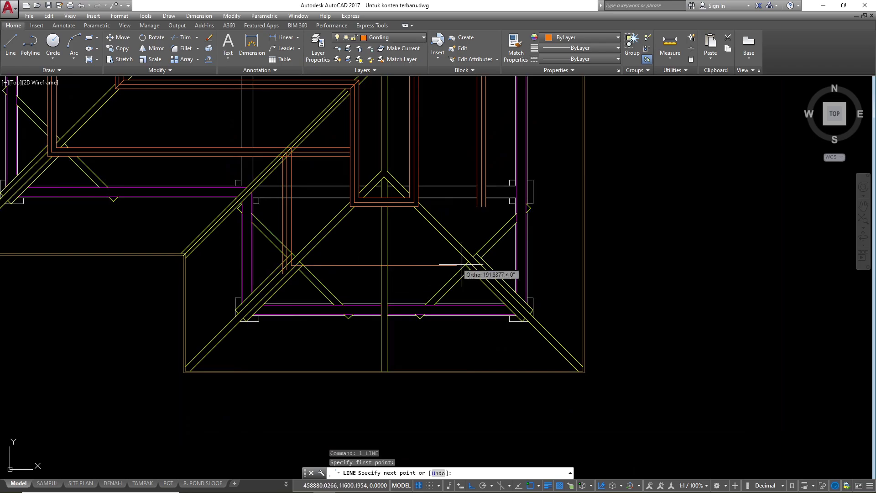
pyautogui.click(556, 252)
pyautogui.press('Escape')
pyautogui.press('Escape')
# - Offset the new horizontal gording line downward by 6
pyautogui.scroll(2, 443, 268)
pyautogui.click(440, 274)
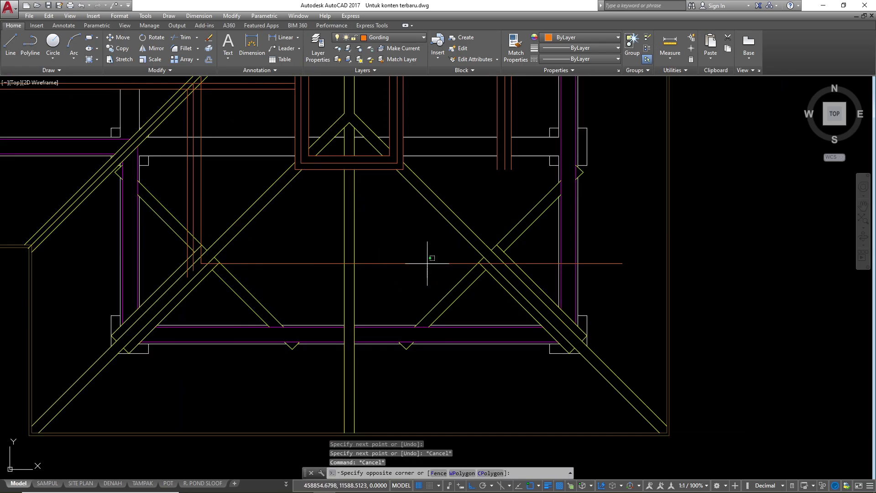
pyautogui.click(418, 249)
pyautogui.write('o')
pyautogui.press('Return')
pyautogui.write('6')
pyautogui.press('Return')
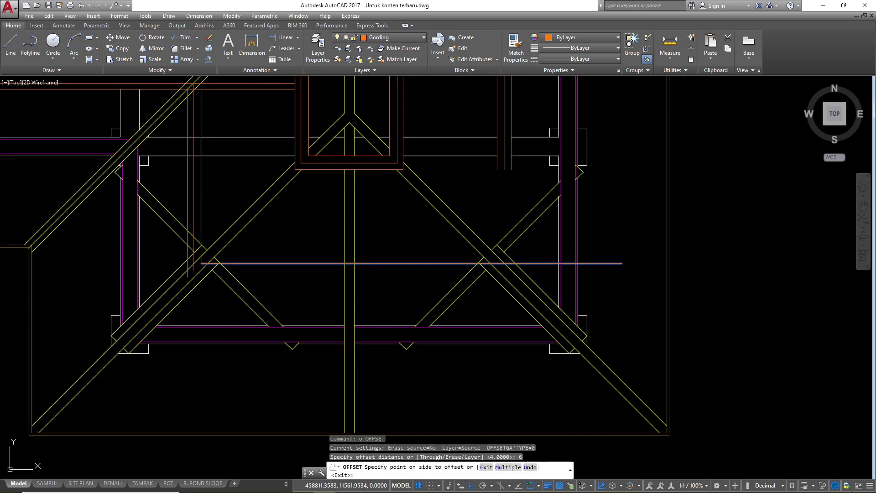
pyautogui.click(377, 285)
pyautogui.press('Escape')
# - Offset the second horizontal gording line downward by 5 to complete the three-line lower gording
pyautogui.click(376, 271)
pyautogui.write('o')
pyautogui.press('Return')
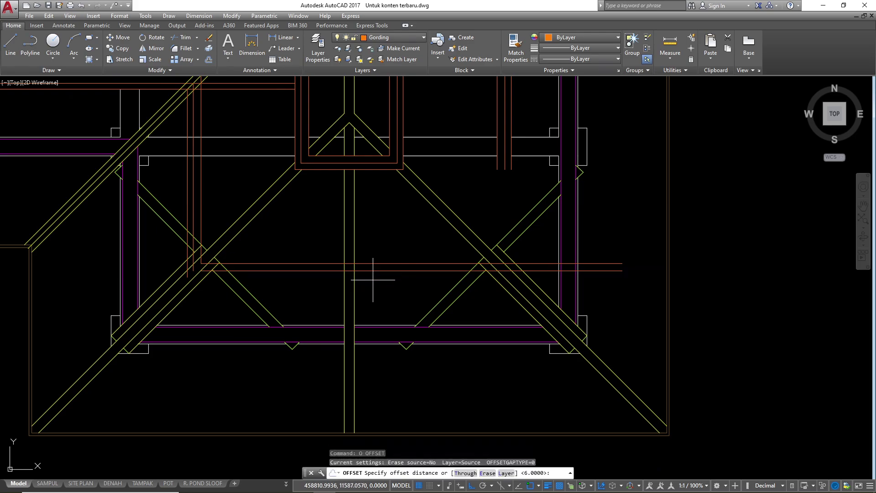
pyautogui.write('5')
pyautogui.press('Return')
pyautogui.click(372, 270)
pyautogui.click(285, 296)
pyautogui.press('Escape')
pyautogui.press('Escape')
pyautogui.press('Escape')
# - Fillet the middle and outer gording lines into closed corners at the lower-left of the projecting roof
pyautogui.scroll(3, 191, 272)
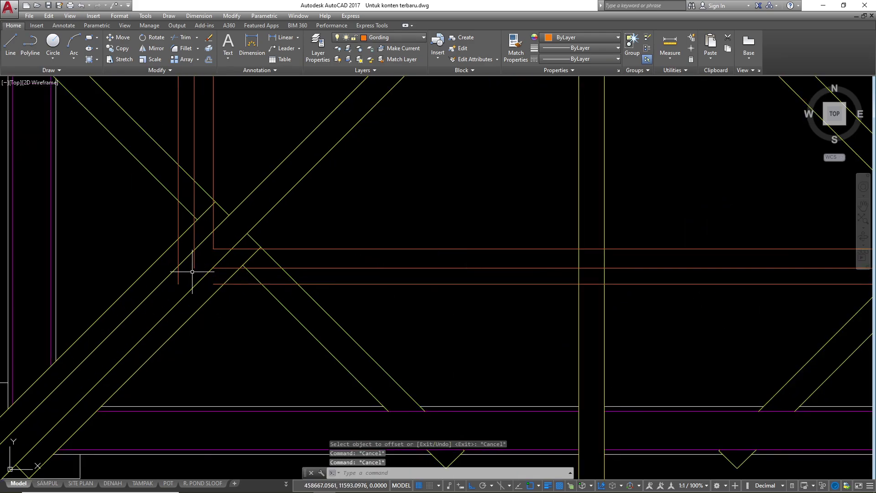
pyautogui.write('f')
pyautogui.press('Return')
pyautogui.click(194, 270)
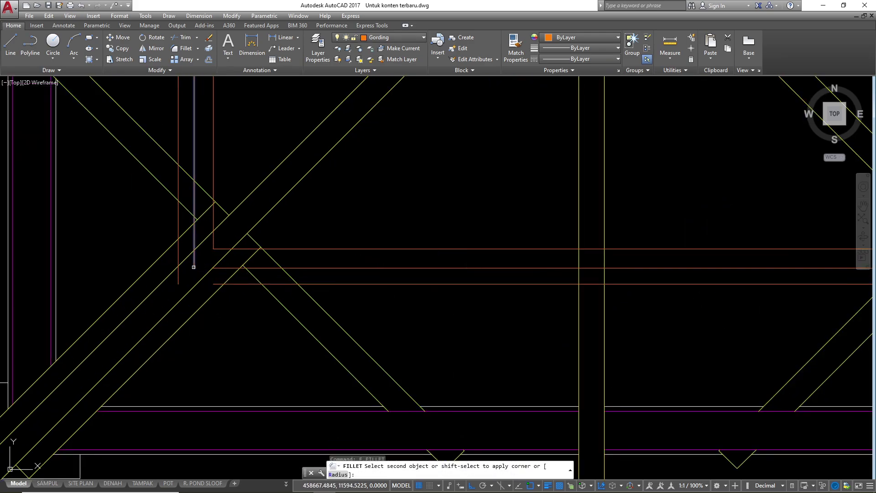
pyautogui.click(222, 268)
pyautogui.scroll(4, 221, 272)
pyautogui.press('Return')
pyautogui.click(212, 299)
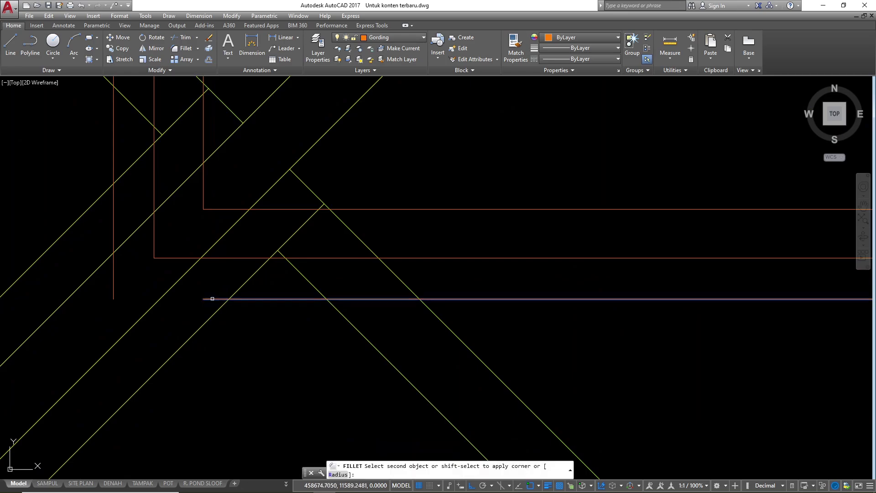
pyautogui.press('Escape')
pyautogui.scroll(-4, 231, 313)
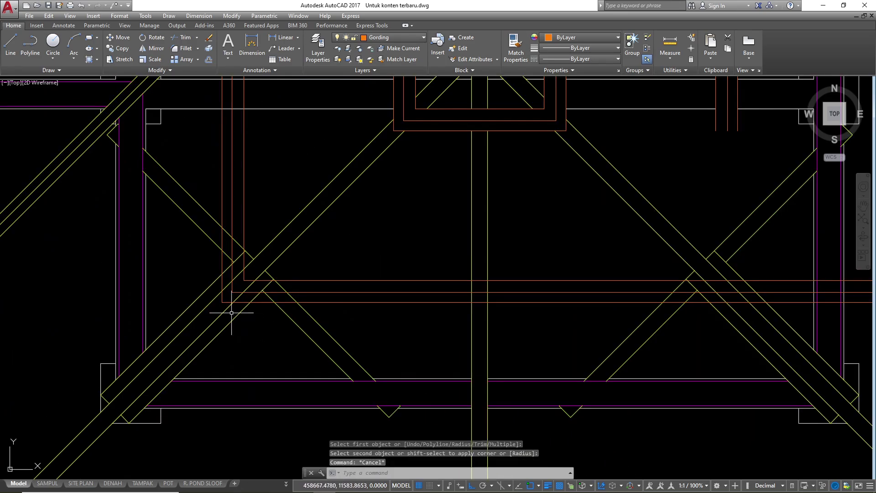
pyautogui.press('Escape')
pyautogui.press('Escape')
# - Offset the upper line of the lower-right hip rafter inward by 4 to form its centre line
pyautogui.scroll(-3, 231, 310)
pyautogui.scroll(5, 397, 259)
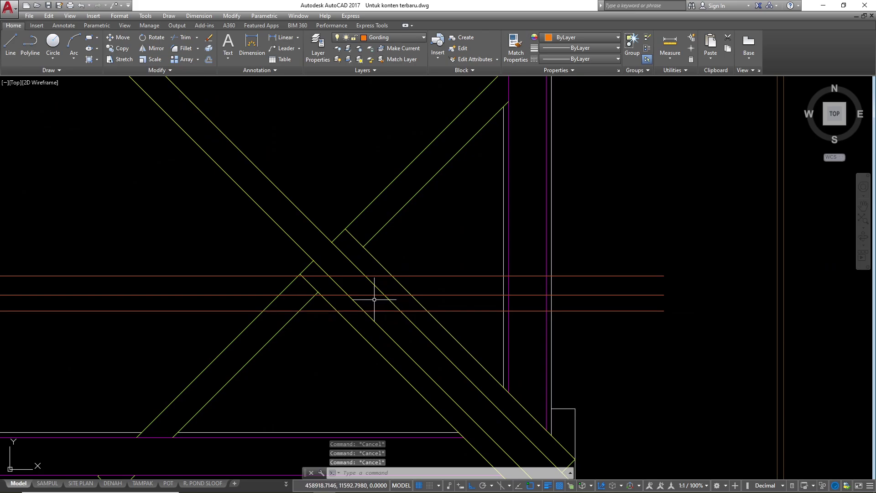
pyautogui.scroll(2, 365, 300)
pyautogui.click(382, 276)
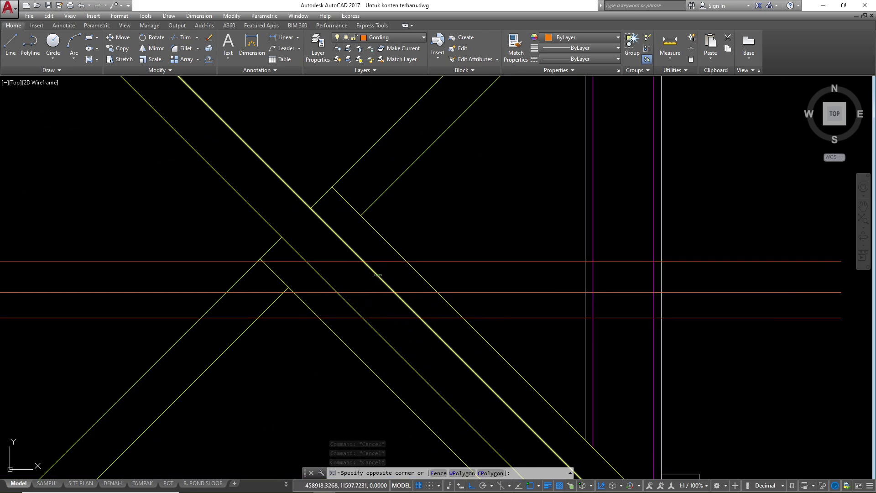
pyautogui.click(375, 275)
pyautogui.write('o')
pyautogui.press('Return')
pyautogui.write('4')
pyautogui.press('Return')
pyautogui.click(351, 301)
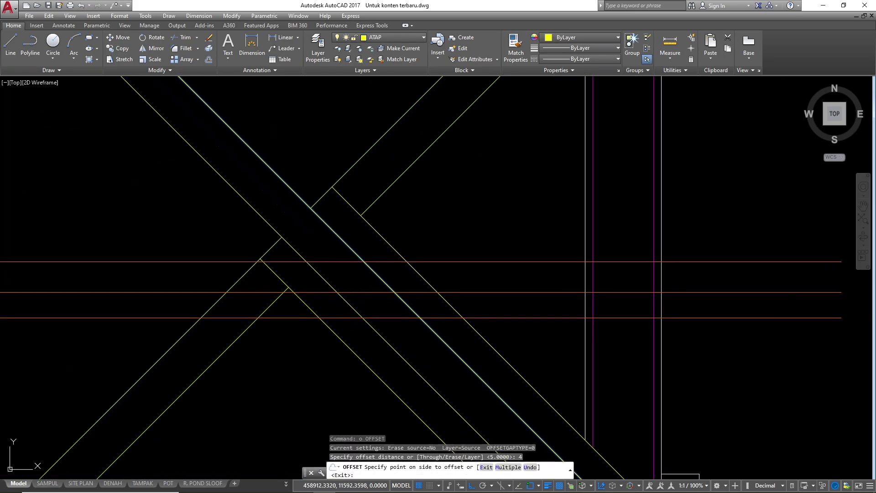
pyautogui.press('Escape')
# - Extend the three right-hand vertical gording lines down to the lower-right hip rafter's centre line
pyautogui.click(354, 269)
pyautogui.click(347, 277)
pyautogui.scroll(-2, 363, 306)
pyautogui.scroll(-2, 363, 307)
pyautogui.write('ex')
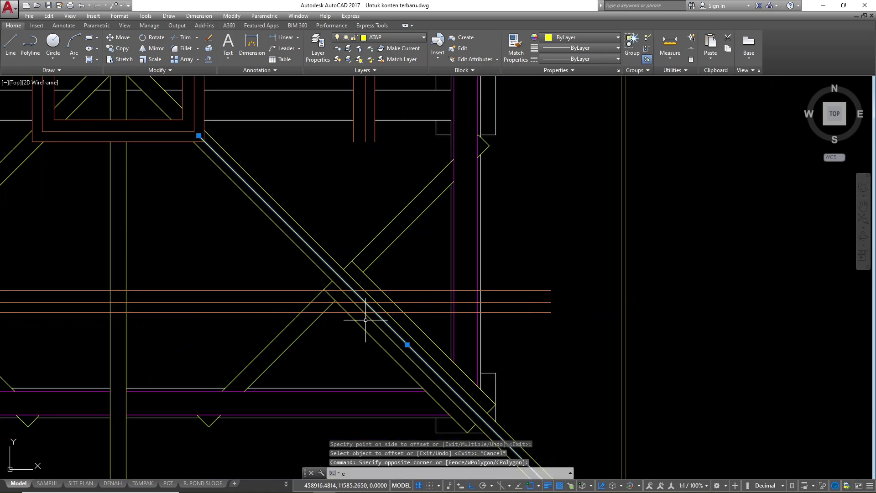
pyautogui.press('Return')
pyautogui.click(374, 132)
pyautogui.scroll(-4, 375, 262)
pyautogui.scroll(6, 381, 164)
pyautogui.scroll(2, 375, 191)
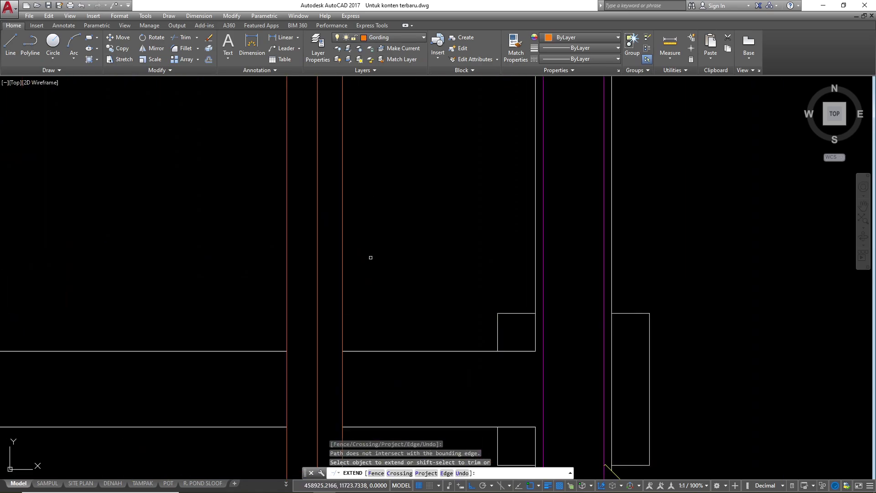
pyautogui.click(377, 267)
pyautogui.click(282, 211)
pyautogui.scroll(-8, 296, 160)
pyautogui.scroll(3, 322, 196)
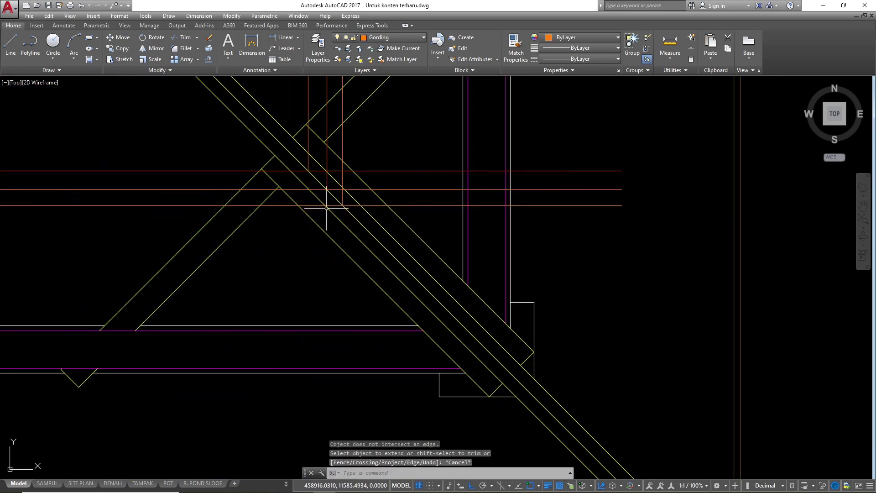
pyautogui.press('Escape')
# - Trim the three horizontal gording lines where they pass the lower-right hip rafter's centre line
pyautogui.scroll(2, 327, 185)
pyautogui.write('tr')
pyautogui.press('Return')
pyautogui.scroll(2, 316, 179)
pyautogui.press('Return')
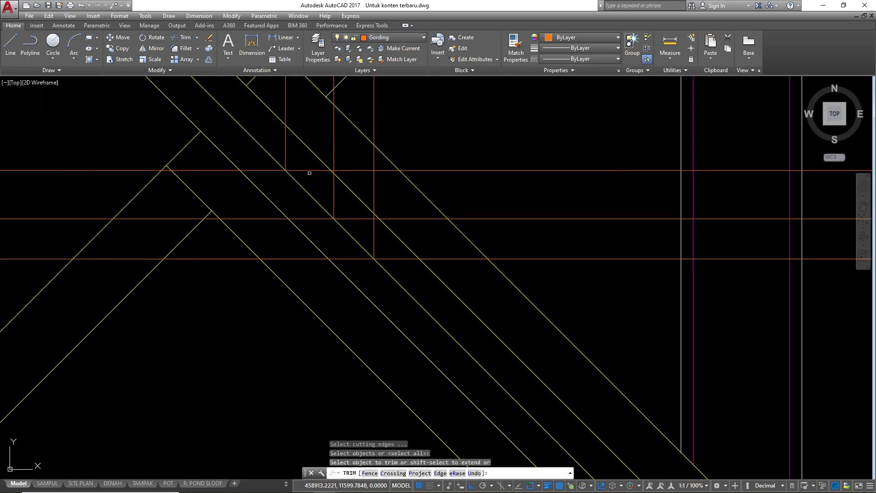
pyautogui.click(305, 172)
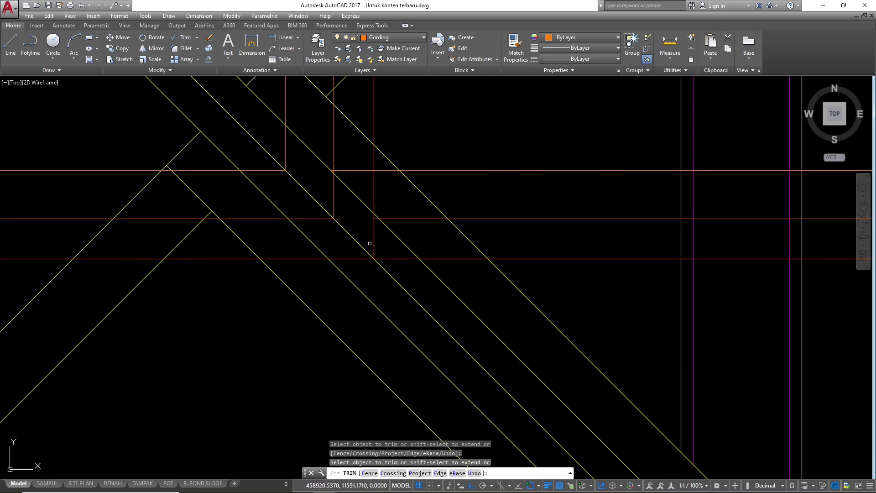
pyautogui.press('Escape')
# - Erase the three leftover horizontal gording segments outside the lower-right corner
pyautogui.click(585, 283)
pyautogui.click(563, 152)
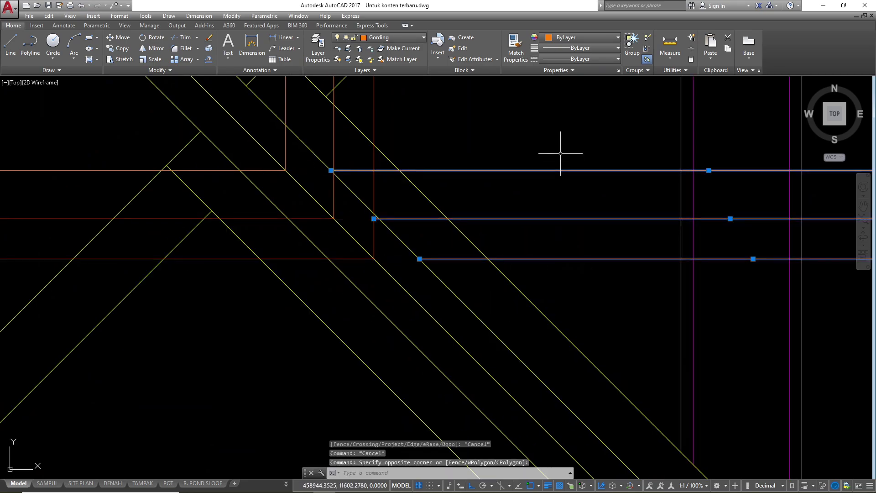
pyautogui.write('e')
pyautogui.press('Return')
# - Trim the hip rafter and diagonal brace lines at the frame's lower-right corner, using the inner and outer gording lines as cutting edges
pyautogui.scroll(-4, 516, 260)
pyautogui.write('tr')
pyautogui.press('Return')
pyautogui.scroll(4, 466, 200)
pyautogui.click(464, 200)
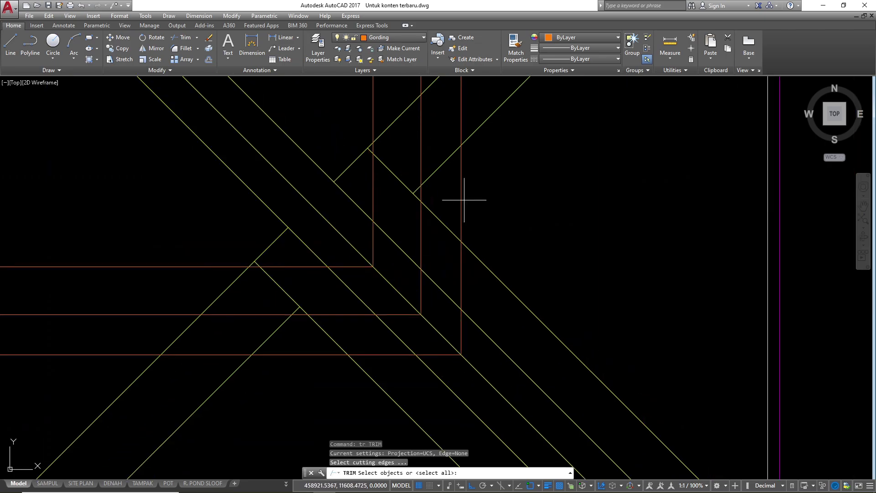
pyautogui.click(451, 199)
pyautogui.click(373, 190)
pyautogui.click(382, 210)
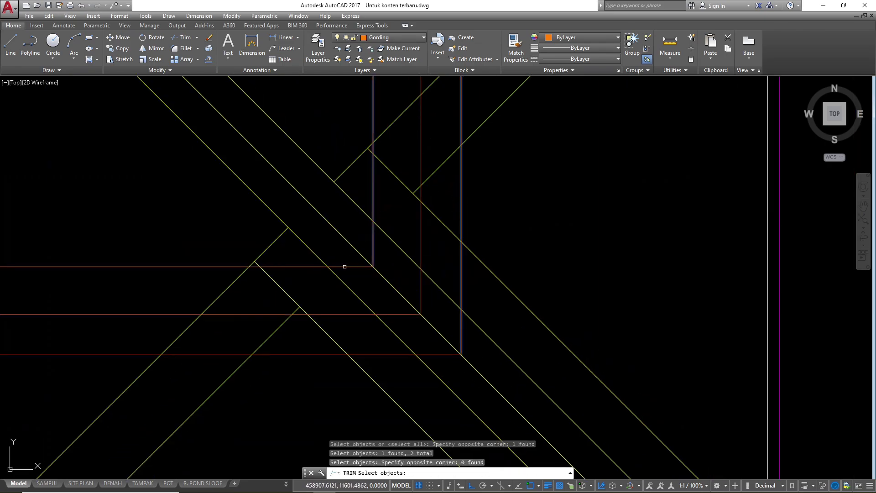
pyautogui.click(337, 254)
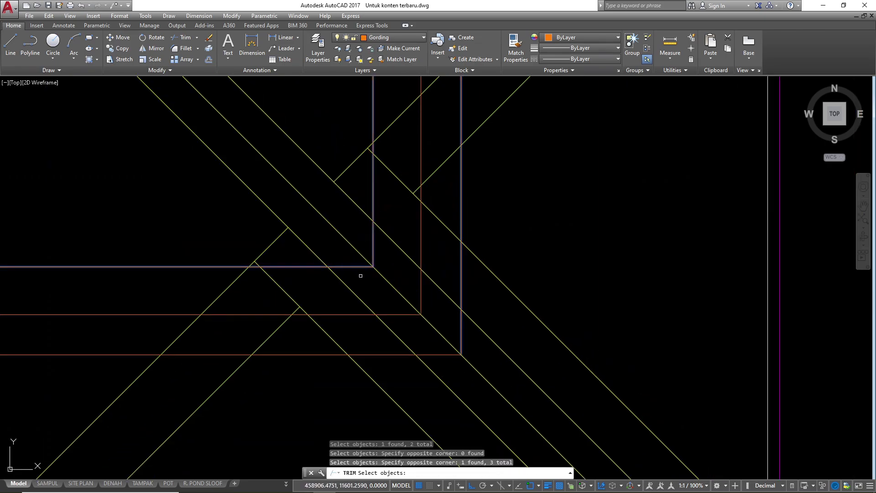
pyautogui.click(424, 359)
pyautogui.click(421, 349)
pyautogui.press('Return')
pyautogui.click(415, 339)
pyautogui.click(189, 284)
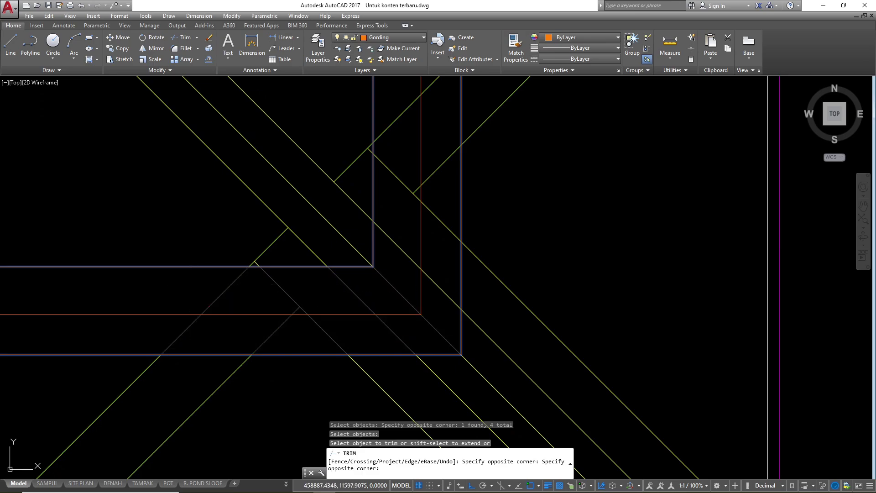
pyautogui.click(437, 328)
pyautogui.scroll(-2, 422, 309)
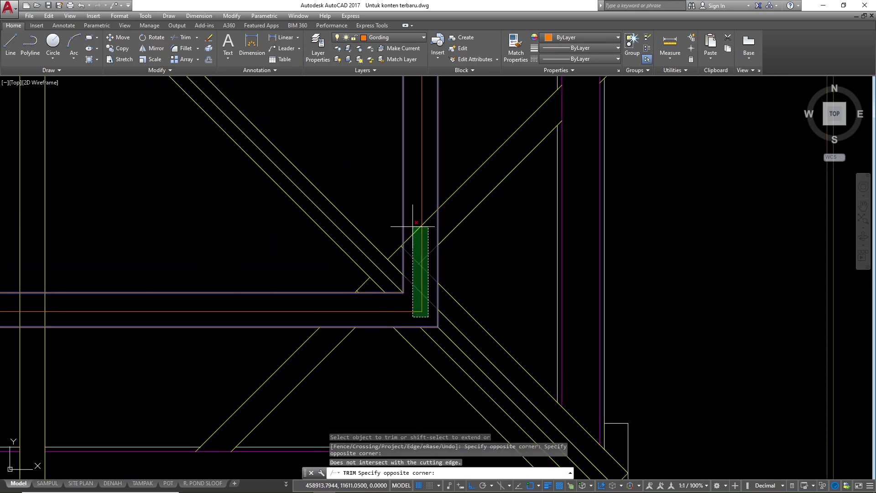
pyautogui.click(413, 226)
# - Trim the central rafter, hip rafter and brace lines crossing the rest of the lower horizontal gording
pyautogui.scroll(-3, 622, 273)
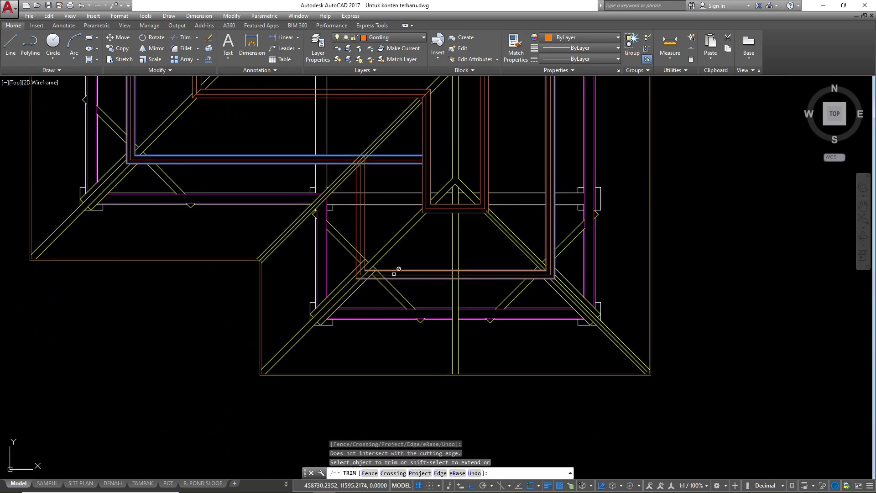
pyautogui.scroll(5, 458, 278)
pyautogui.click(487, 280)
pyautogui.click(89, 268)
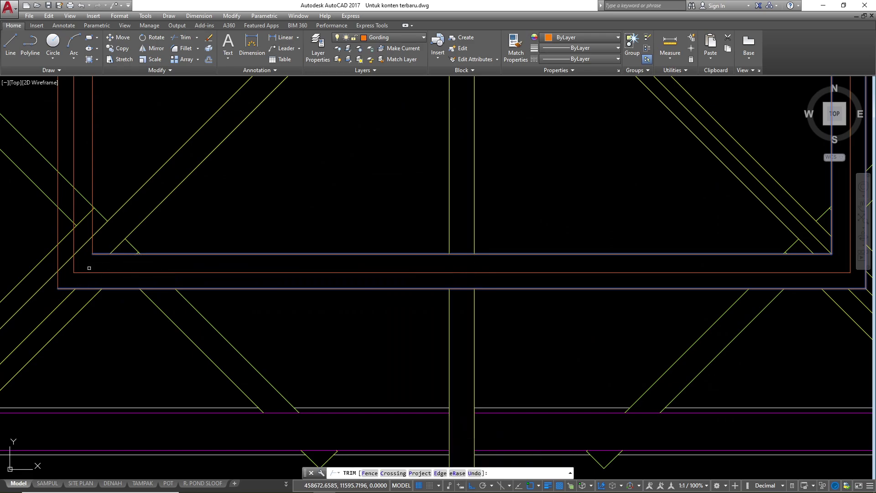
# - Trim the remaining lines crossing the frame's lower-left corner against the inner and outer horizontal gording lines
pyautogui.click(84, 264)
pyautogui.click(67, 178)
pyautogui.scroll(-5, 407, 217)
pyautogui.scroll(8, 315, 223)
pyautogui.click(378, 253)
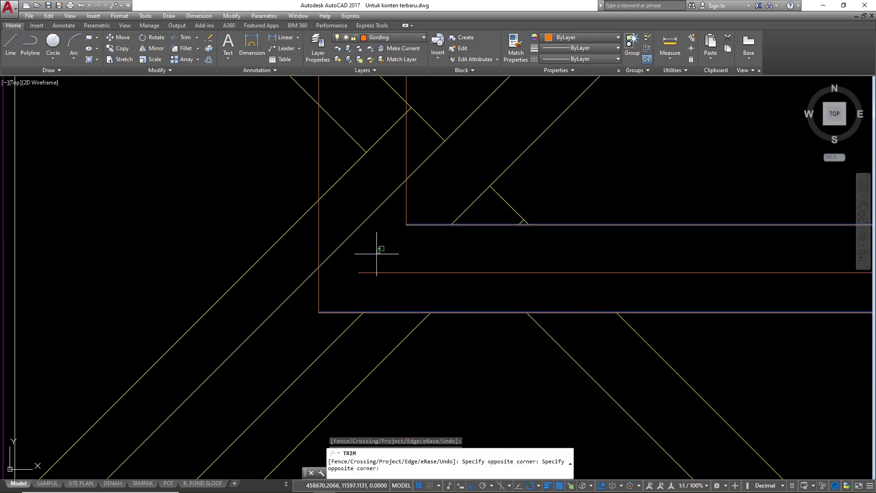
pyautogui.scroll(-5, 377, 274)
pyautogui.click(368, 207)
pyautogui.scroll(-3, 363, 241)
pyautogui.scroll(4, 364, 235)
# - Trim the hip rafter and brace lines at the lower-left corner, using the inner and outer vertical gording lines as cutting edges
pyautogui.press('Escape')
pyautogui.press('space')
pyautogui.click(369, 279)
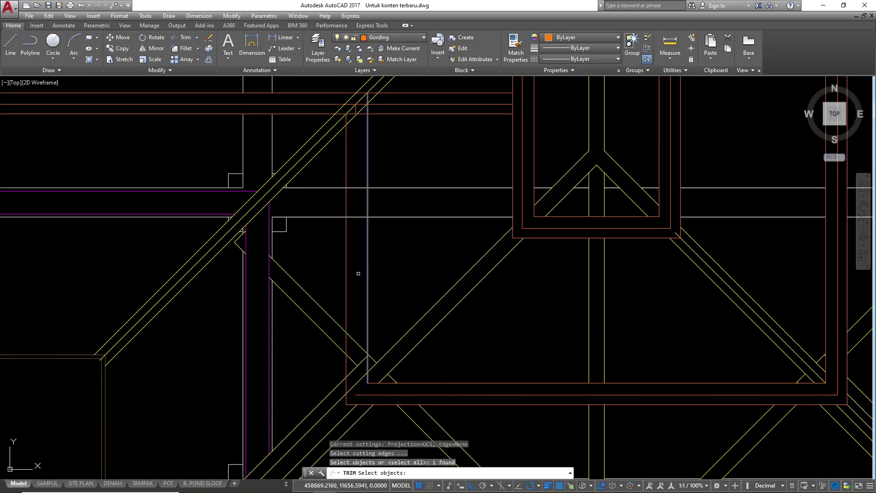
pyautogui.click(349, 277)
pyautogui.press('space')
pyautogui.scroll(4, 365, 386)
pyautogui.click(357, 380)
pyautogui.press('Escape')
pyautogui.press('Escape')
pyautogui.scroll(-4, 484, 340)
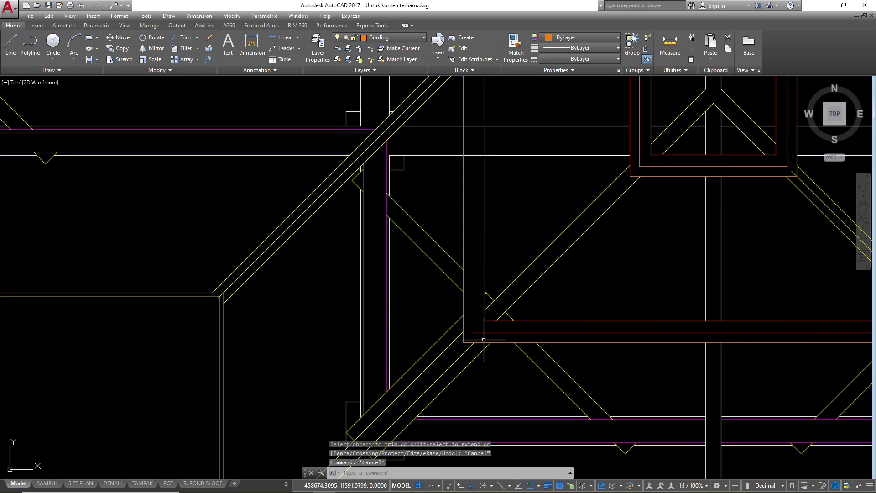
# - Redraw the middle vertical gording line from the end of the middle horizontal line up to the valley rafter's centre line
pyautogui.click(469, 332)
pyautogui.scroll(-4, 469, 332)
pyautogui.scroll(5, 475, 269)
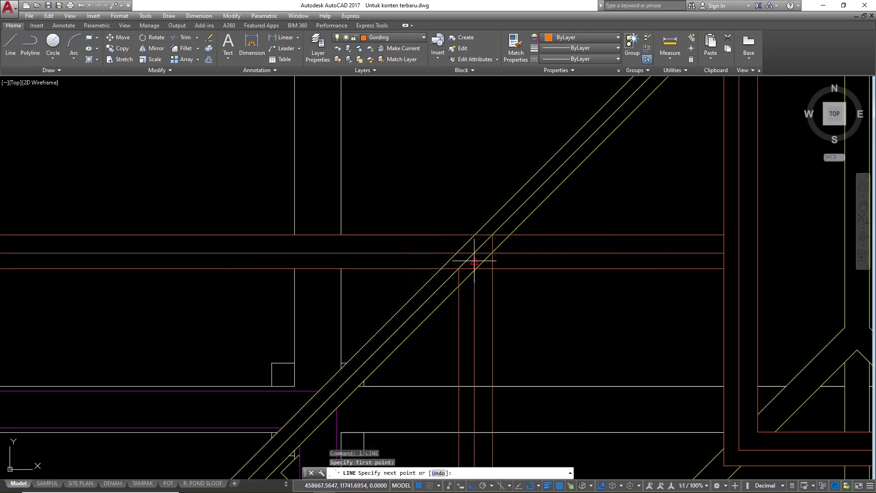
pyautogui.press('Return')
# - Trim the three horizontal gording lines at the valley rafter's centre line and erase the leftover segments beyond it
pyautogui.press('space')
pyautogui.scroll(4, 493, 256)
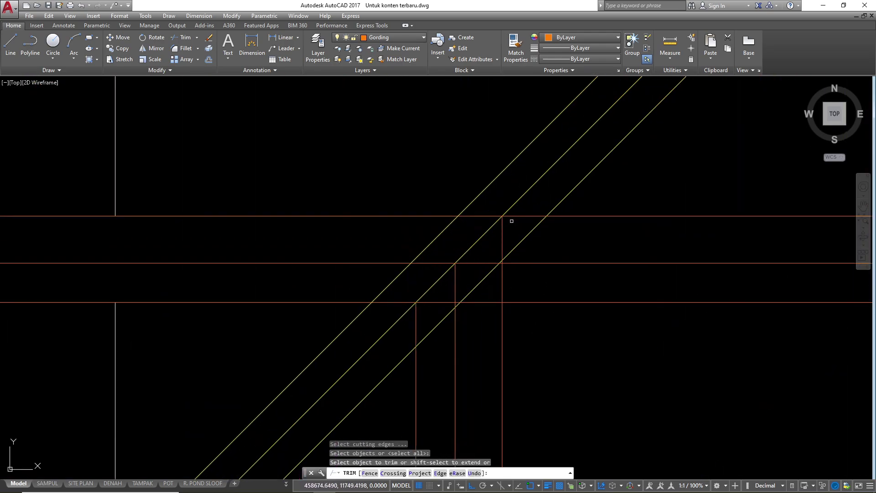
pyautogui.click(439, 301)
pyautogui.press('Escape')
pyautogui.click(667, 345)
pyautogui.click(635, 182)
pyautogui.write('e')
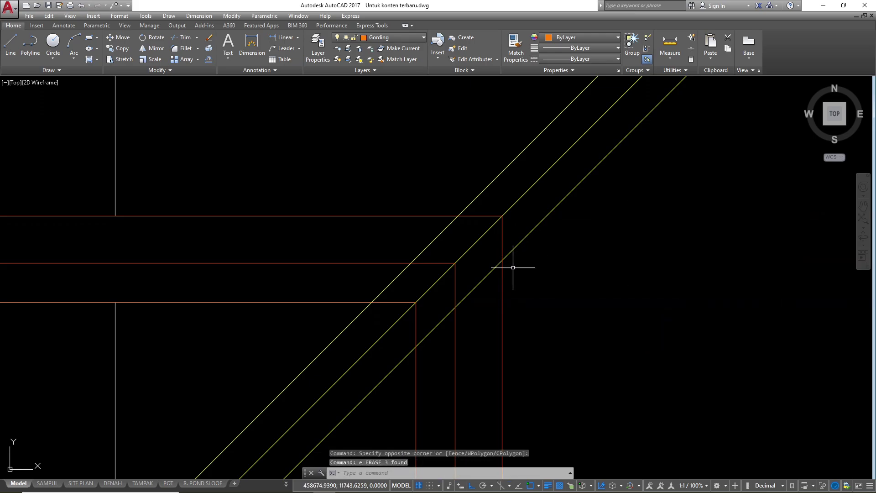
# - Trim the valley rafter lines crossing the gording corner, using the inner and outer vertical gording lines as cutting edges
pyautogui.scroll(-2, 534, 206)
pyautogui.write('tr')
pyautogui.moveTo(530, 296); pyautogui.dragTo(498, 309)
pyautogui.click(492, 288)
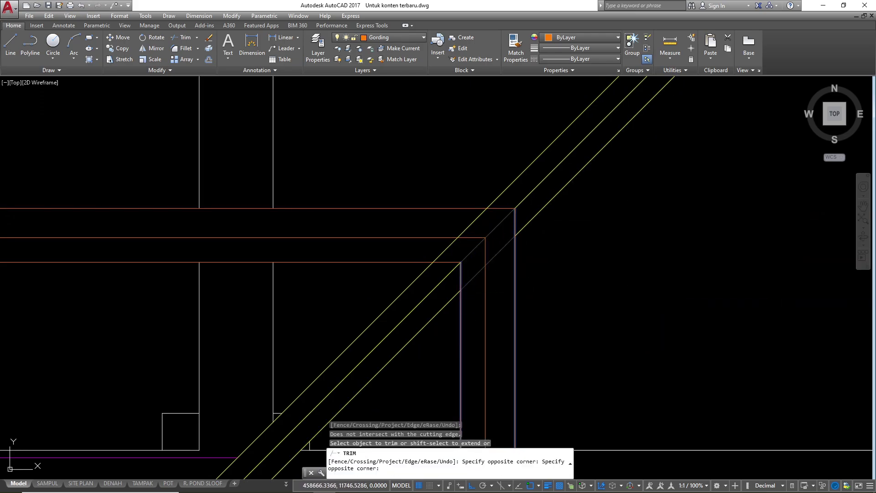
pyautogui.click(439, 227)
pyautogui.press('Escape')
# - Trim the remaining valley rafter edge between the inner and outer horizontal gording lines at the same corner
pyautogui.press('space')
pyautogui.click(459, 205)
pyautogui.click(452, 213)
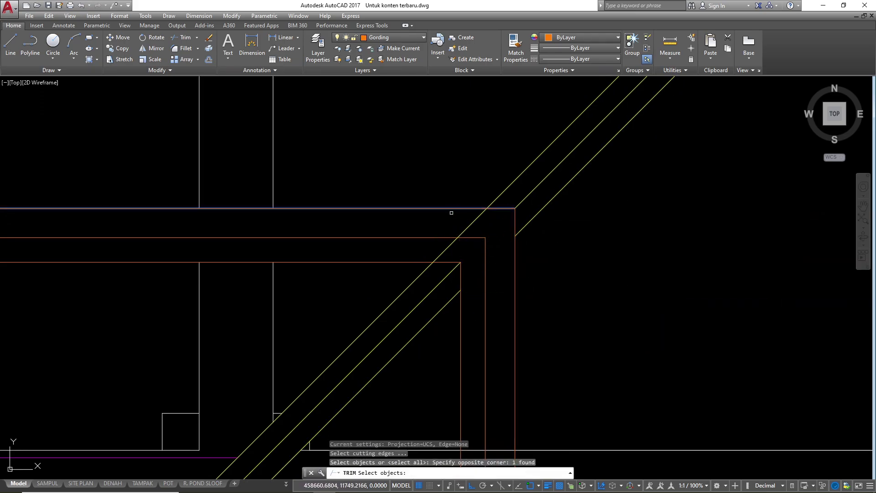
pyautogui.click(401, 261)
pyautogui.click(396, 260)
pyautogui.click(394, 264)
pyautogui.press('space')
pyautogui.click(441, 231)
pyautogui.press('Escape')
pyautogui.press('Escape')
pyautogui.press('Escape')
pyautogui.press('Escape')
pyautogui.scroll(-2, 378, 287)
# - Erase the leftover centre lines of the valley rafter and the projecting section's lower-right hip rafter on both sides of the gordings
pyautogui.click(479, 229)
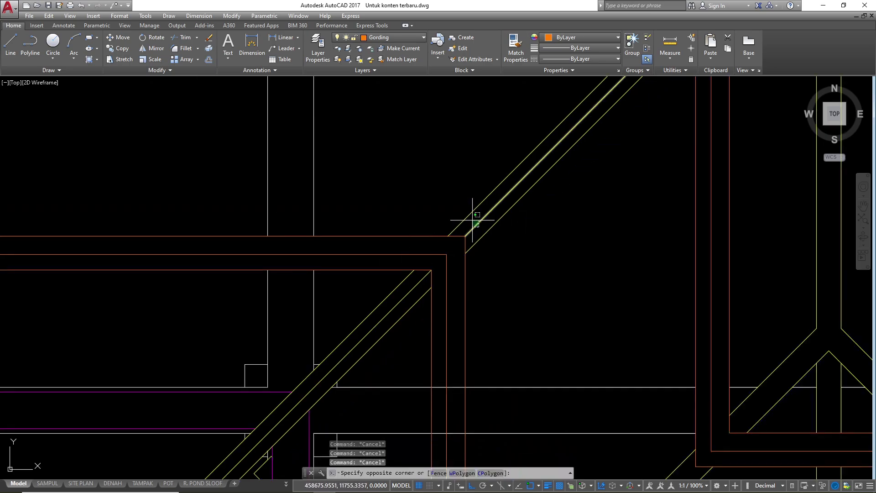
pyautogui.click(473, 219)
pyautogui.write('e')
pyautogui.click(418, 282)
pyautogui.write('e')
pyautogui.scroll(6, 458, 318)
pyautogui.click(501, 311)
pyautogui.write('e')
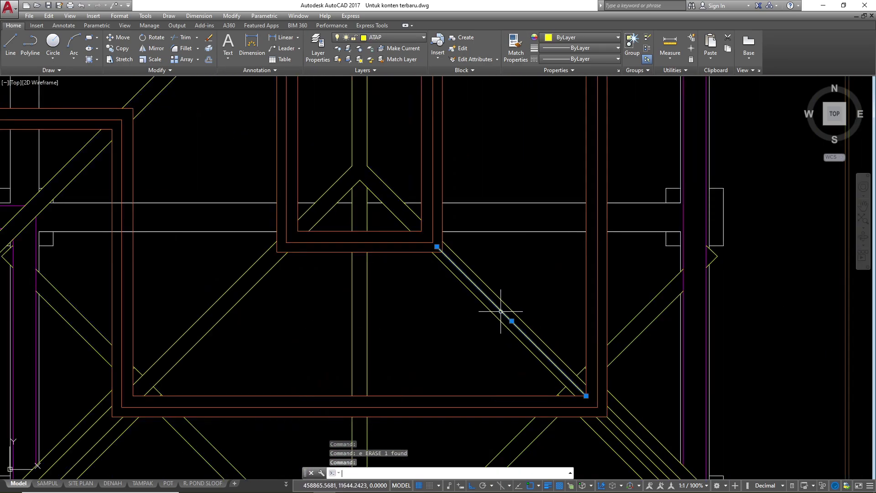
pyautogui.click(616, 425)
pyautogui.write('e')
# - Draw a diagonal mitre line across the outermost gording frame's lower-left corner on the main roof
pyautogui.scroll(-4, 580, 394)
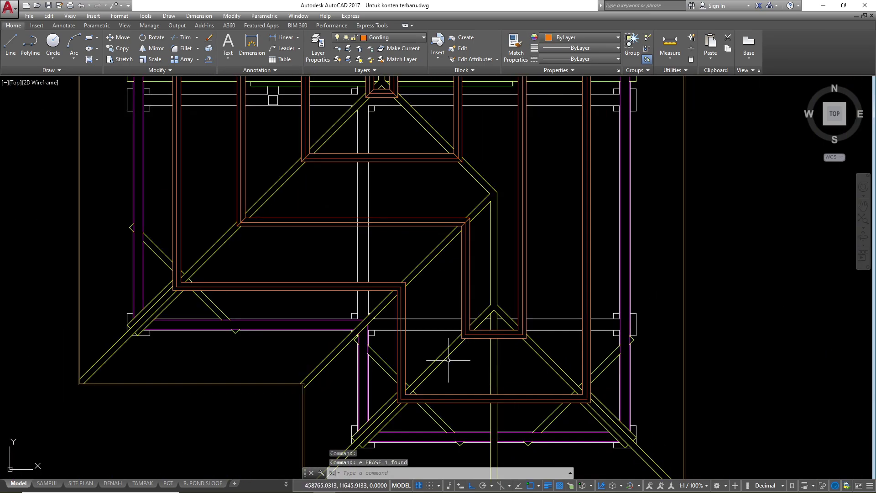
pyautogui.scroll(2, 160, 277)
pyautogui.write('l')
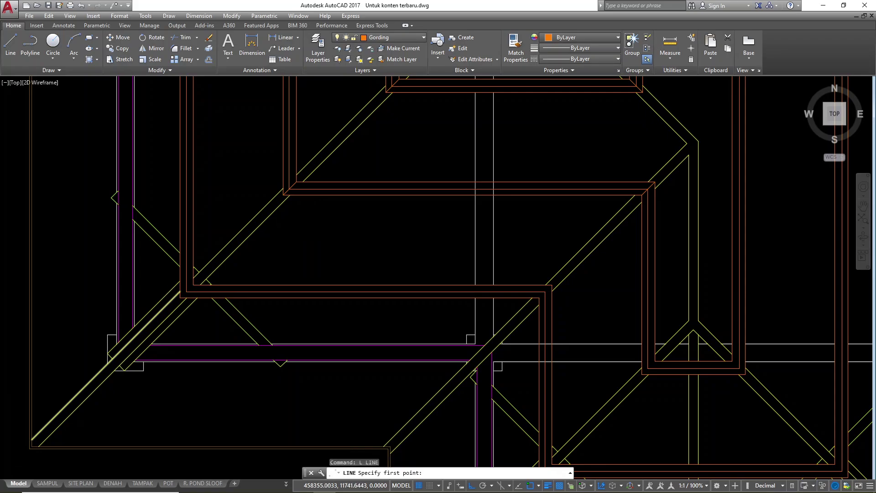
pyautogui.scroll(6, 174, 293)
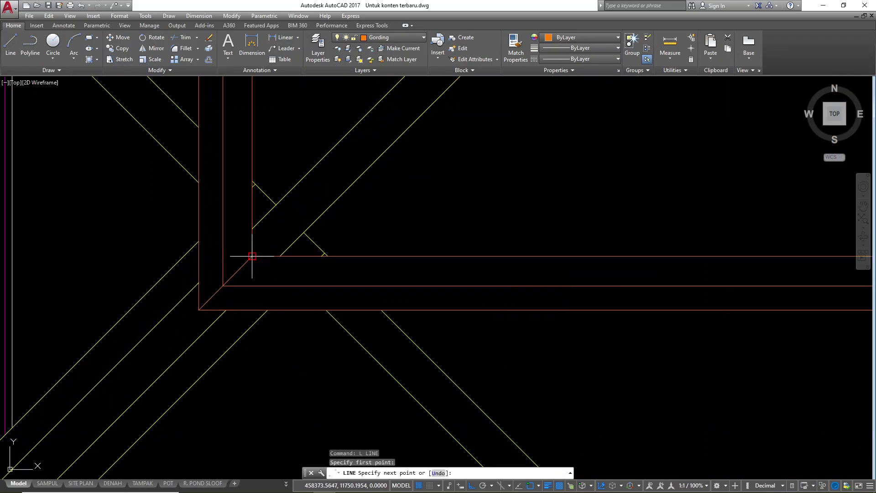
pyautogui.press('Escape')
pyautogui.scroll(-2, 202, 230)
pyautogui.scroll(-1, 263, 248)
pyautogui.scroll(3, 597, 249)
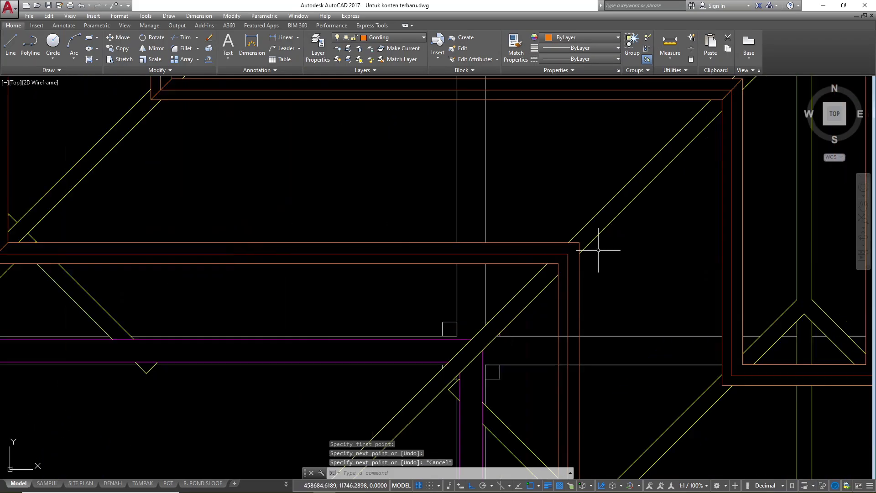
# - Draw a mitre line from the outer to the inner gording corner at the valley rafter on the outermost frame
pyautogui.press('space')
pyautogui.click(555, 226)
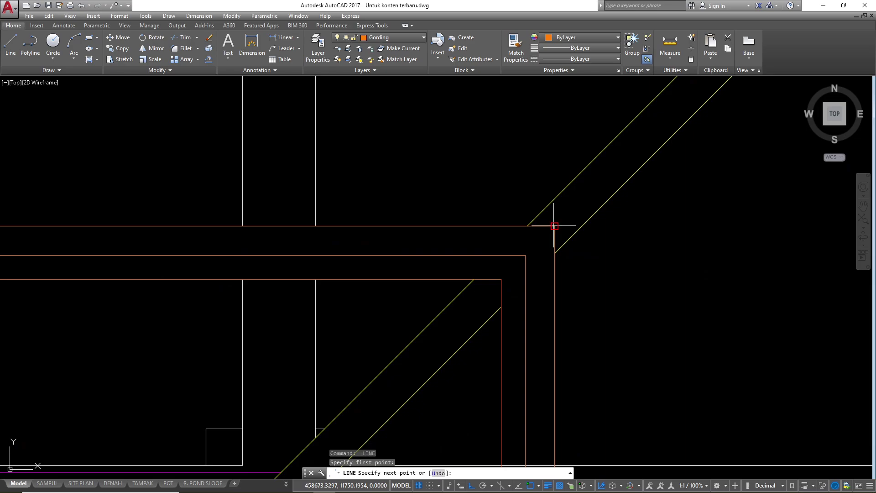
pyautogui.click(501, 280)
pyautogui.press('Escape')
# - Draw a mitre line across the outermost gording's lower-left corner in the projecting roof section
pyautogui.scroll(-5, 369, 211)
pyautogui.scroll(8, 394, 328)
pyautogui.press('space')
pyautogui.click(405, 284)
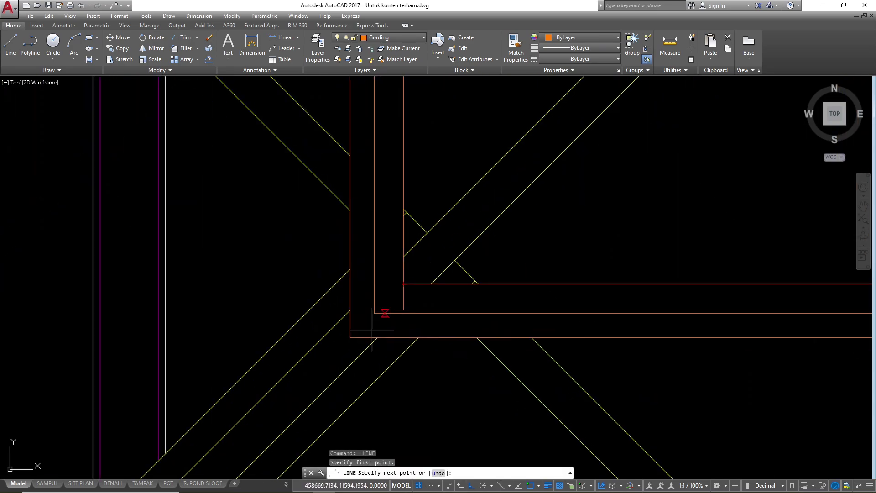
pyautogui.click(352, 336)
pyautogui.press('Escape')
# - Draw a mitre line across the outermost gording's lower-right corner in the projecting roof section
pyautogui.scroll(-6, 246, 297)
pyautogui.press('space')
pyautogui.scroll(5, 545, 330)
pyautogui.click(579, 244)
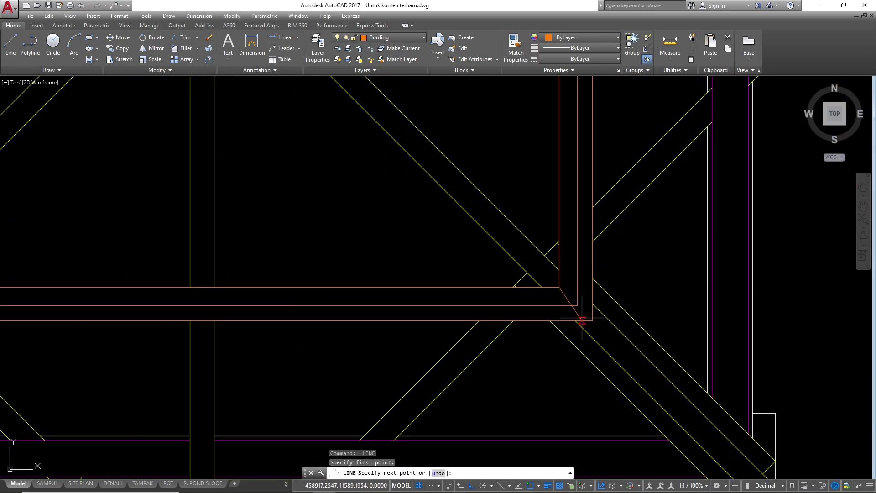
pyautogui.click(579, 315)
pyautogui.press('Escape')
# - Draw mitre lines across both lower corners of the second gording frame in the projecting section
pyautogui.scroll(-5, 540, 336)
pyautogui.scroll(4, 314, 241)
pyautogui.scroll(-2, 313, 271)
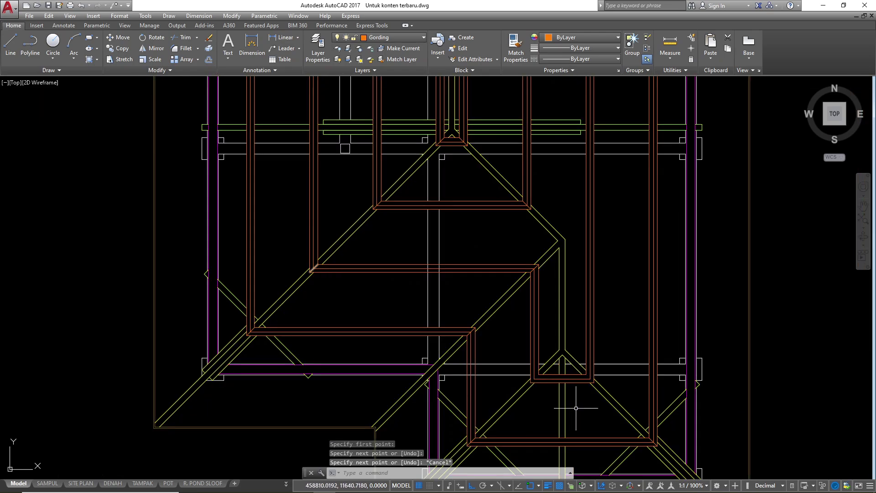
pyautogui.scroll(4, 575, 408)
pyautogui.press('space')
pyautogui.click(483, 333)
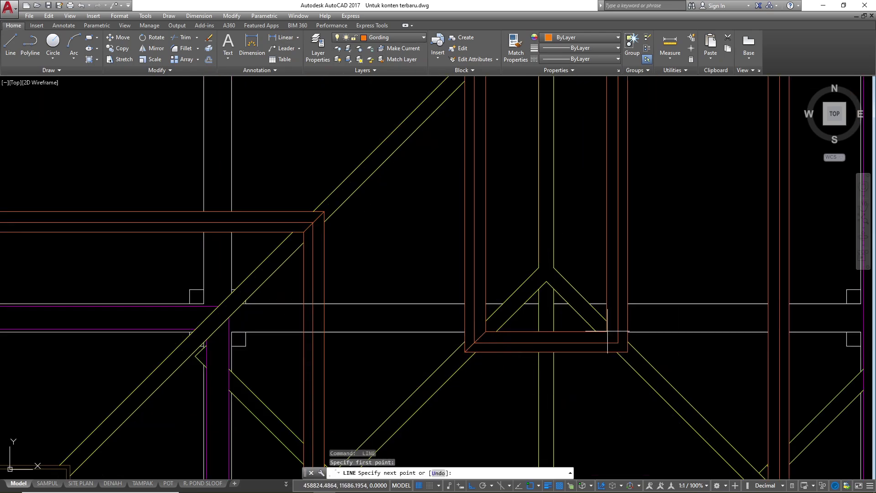
pyautogui.press('Escape')
# - Draw a mitre line across the outermost gording frame's upper-left corner
pyautogui.scroll(-5, 627, 351)
pyautogui.scroll(6, 346, 114)
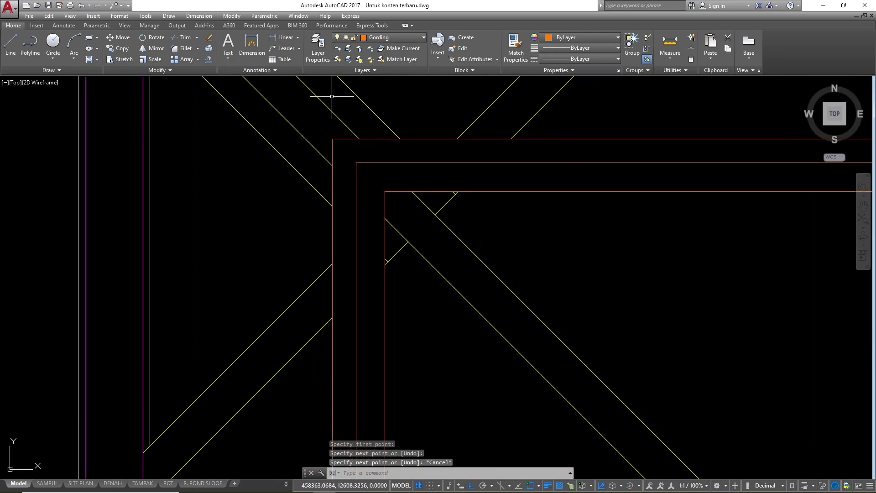
pyautogui.press('space')
pyautogui.click(333, 138)
pyautogui.press('Escape')
# - Draw a mitre line across the outermost gording frame's upper-right corner
pyautogui.scroll(-5, 235, 195)
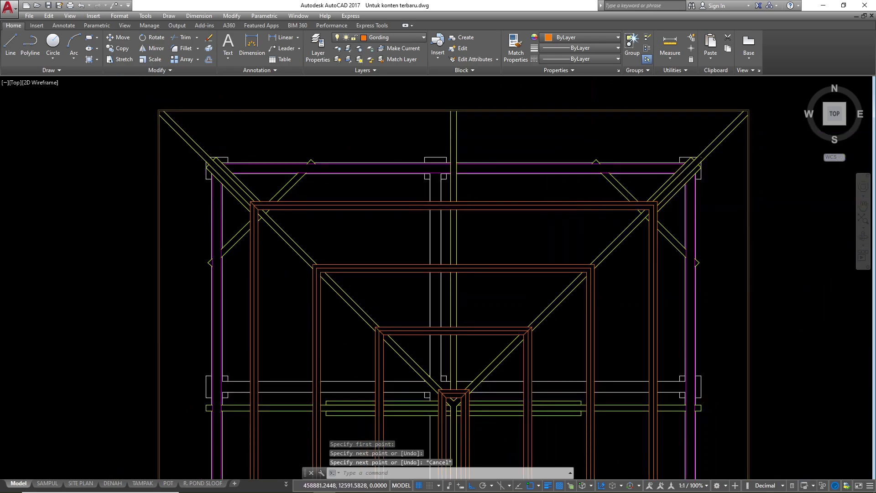
pyautogui.scroll(5, 694, 197)
pyautogui.press('space')
pyautogui.click(694, 197)
pyautogui.click(685, 206)
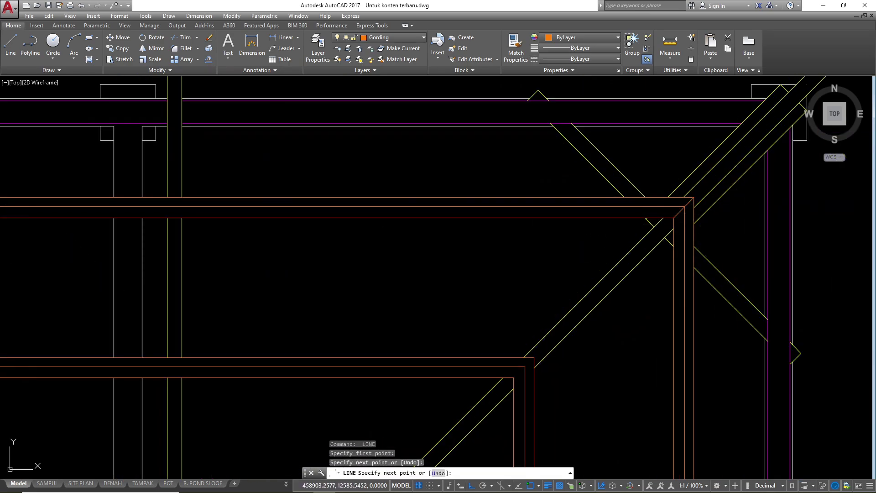
pyautogui.press('Escape')
# - Draw a mitre line across the second gording frame's upper-right corner
pyautogui.scroll(-1, 465, 189)
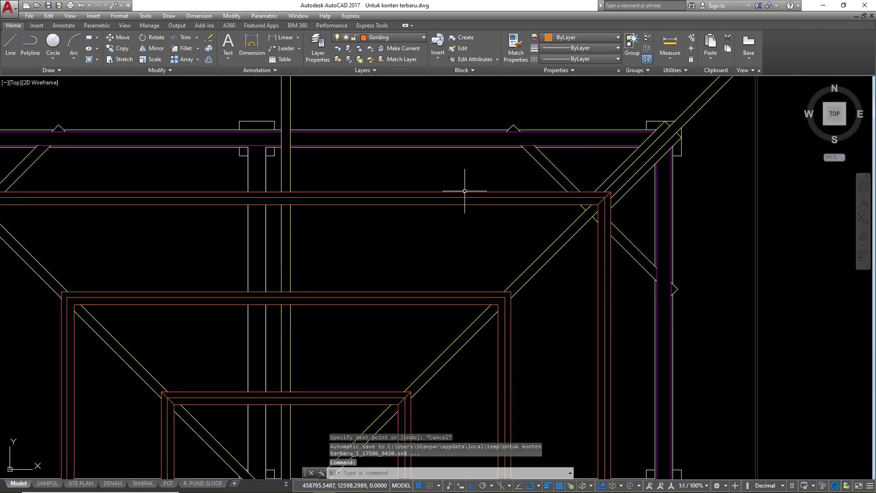
pyautogui.scroll(2, 493, 319)
pyautogui.press('space')
pyautogui.click(501, 286)
pyautogui.press('Escape')
pyautogui.scroll(-4, 533, 252)
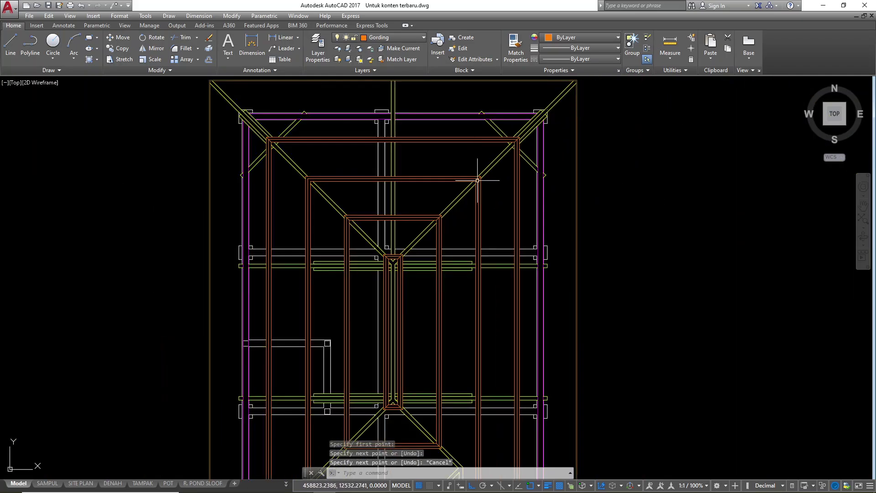
# - Examine the whole roof framing plan, checking the gording frames and their corners from the upper end to the projecting section
pyautogui.scroll(4, 507, 365)
pyautogui.scroll(-3, 506, 364)
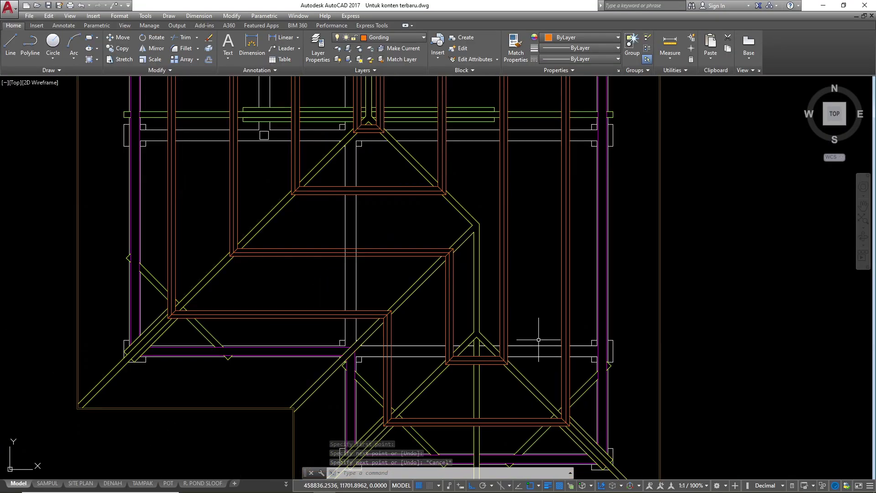
pyautogui.scroll(-2, 453, 255)
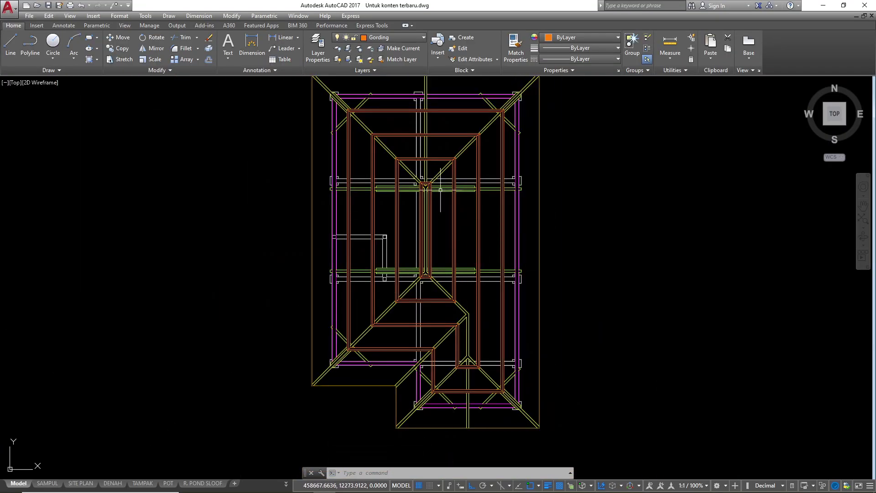
pyautogui.scroll(3, 452, 219)
pyautogui.scroll(-4, 475, 254)
pyautogui.scroll(-2, 514, 239)
pyautogui.scroll(2, 492, 275)
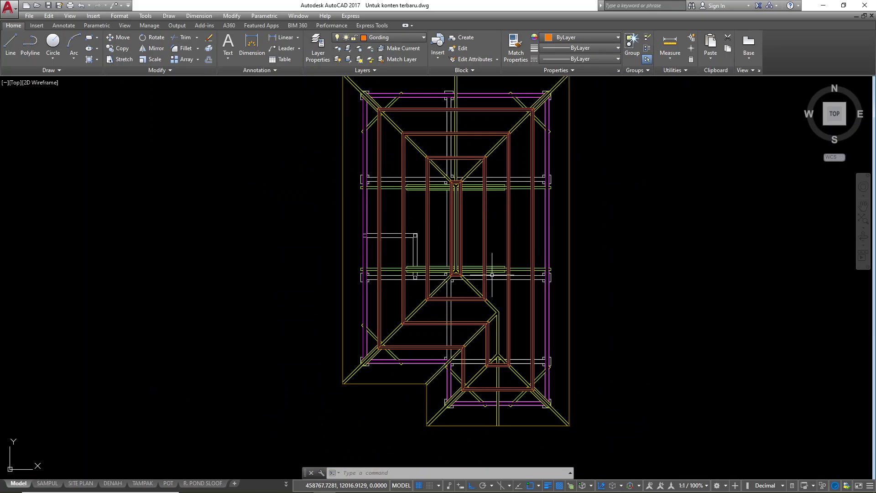
pyautogui.scroll(-2, 374, 375)
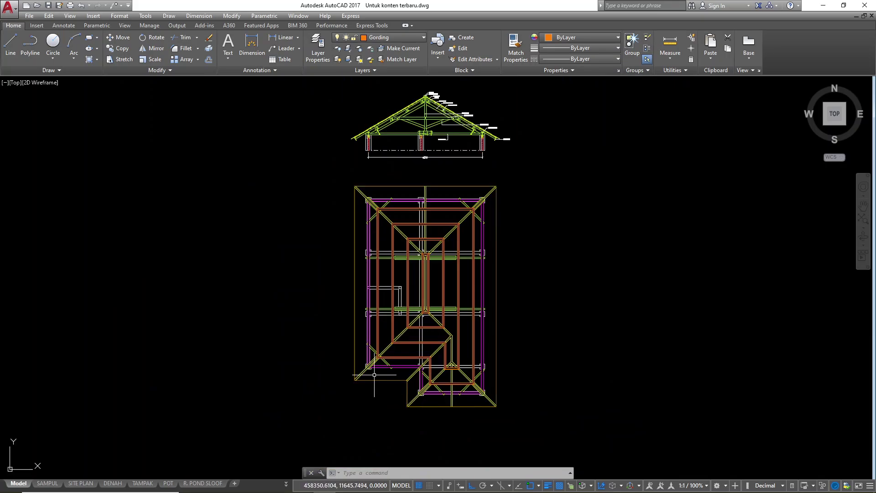
pyautogui.scroll(2, 438, 213)
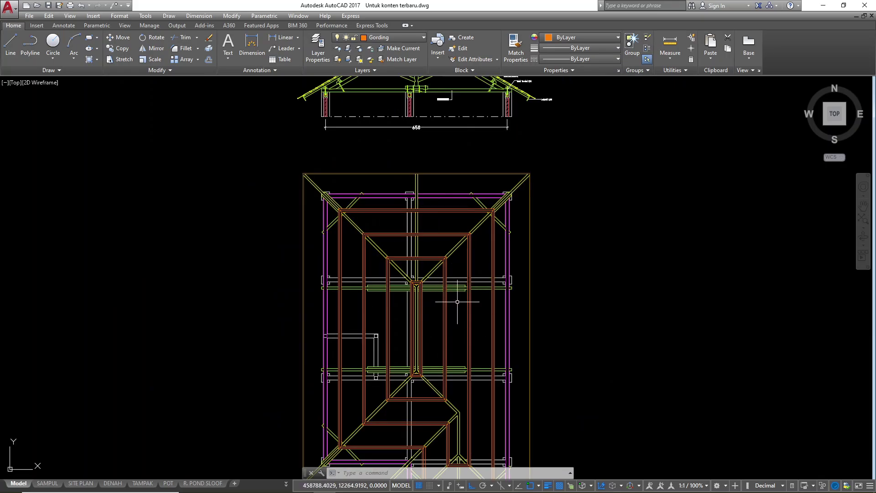
pyautogui.scroll(2, 478, 317)
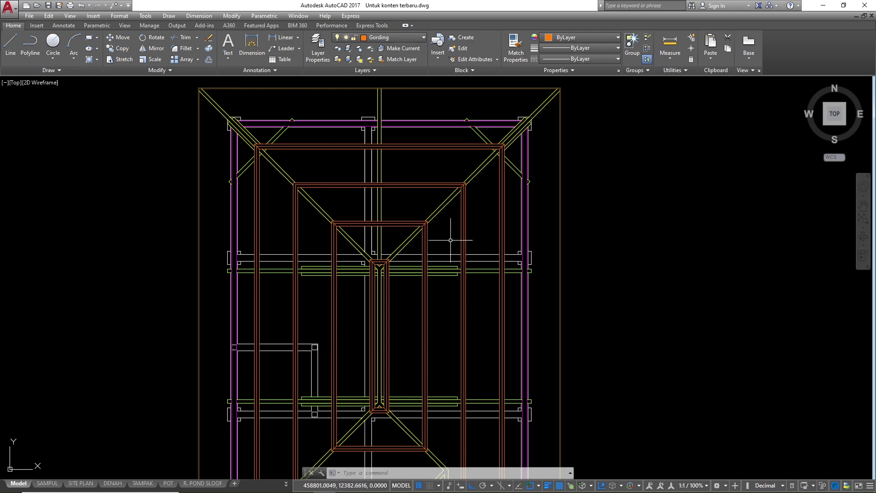
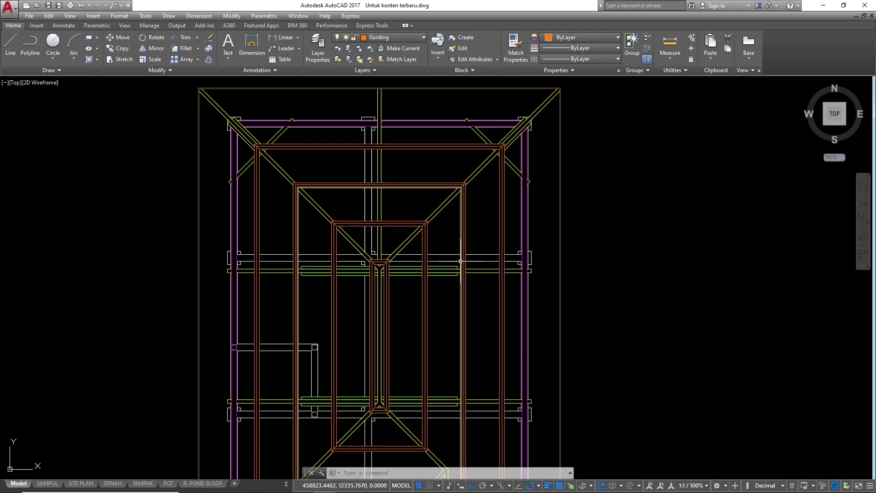
pyautogui.scroll(-3, 469, 196)
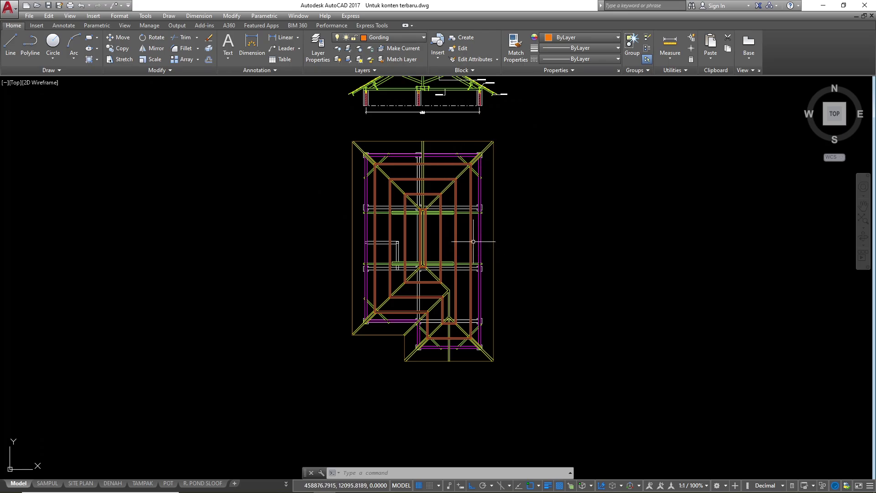
pyautogui.scroll(2, 473, 242)
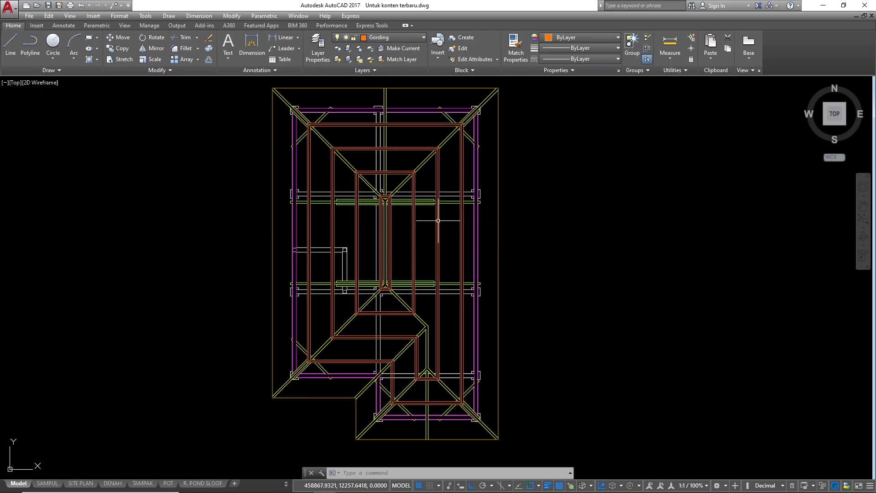
pyautogui.scroll(2, 445, 235)
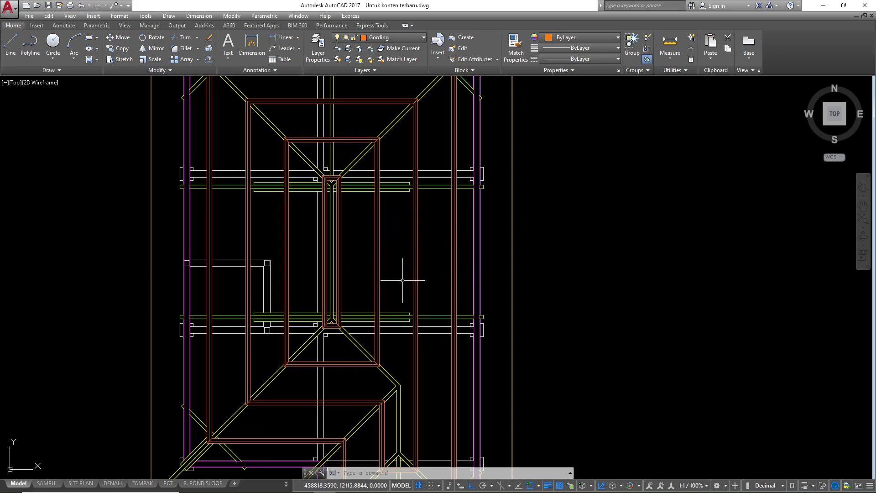
pyautogui.scroll(-2, 434, 205)
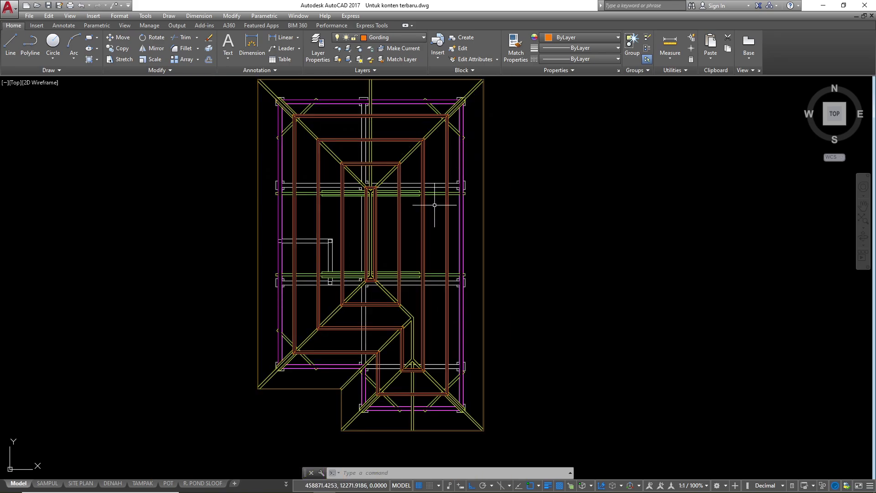
# - Make Dinding the current layer
pyautogui.scroll(2, 436, 181)
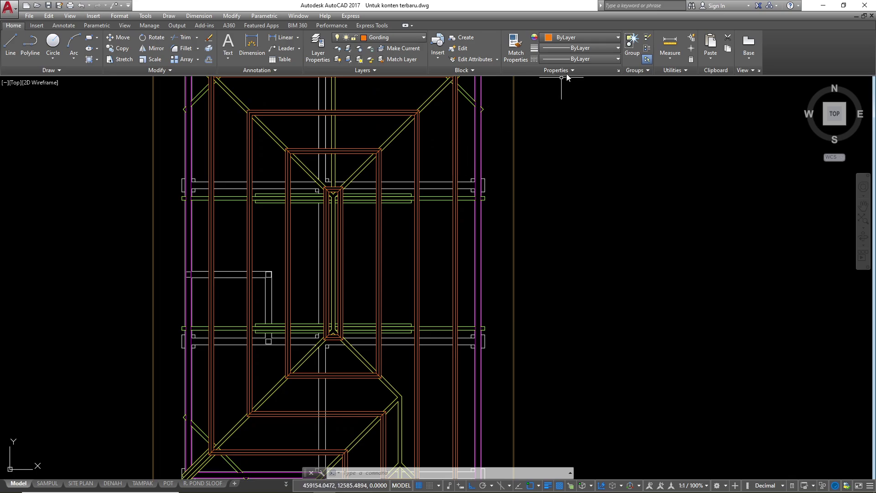
pyautogui.write('l')
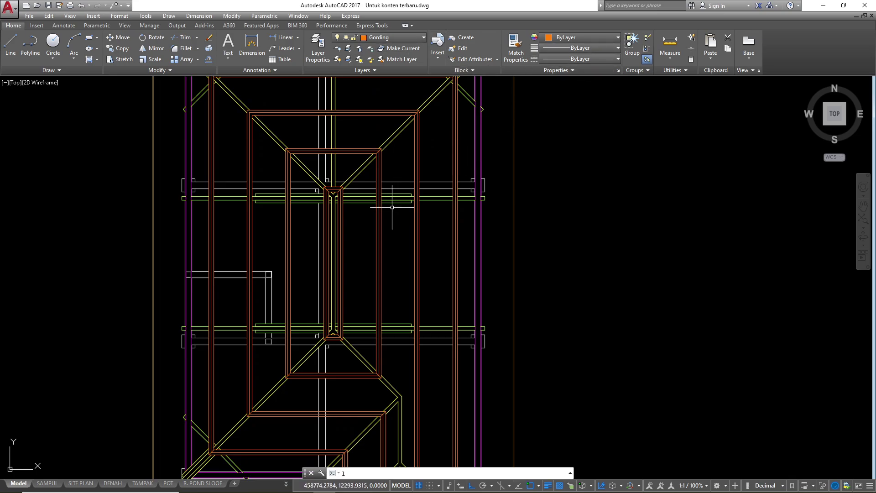
pyautogui.press('Escape')
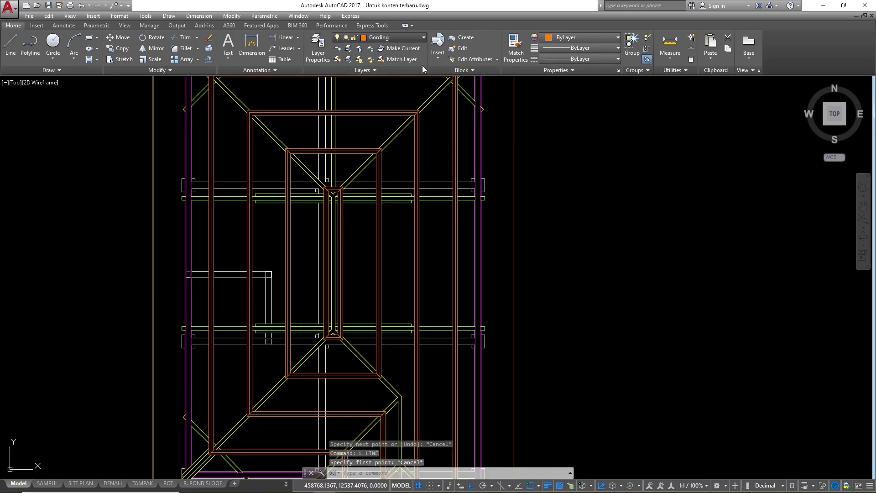
pyautogui.scroll(7, 391, 191)
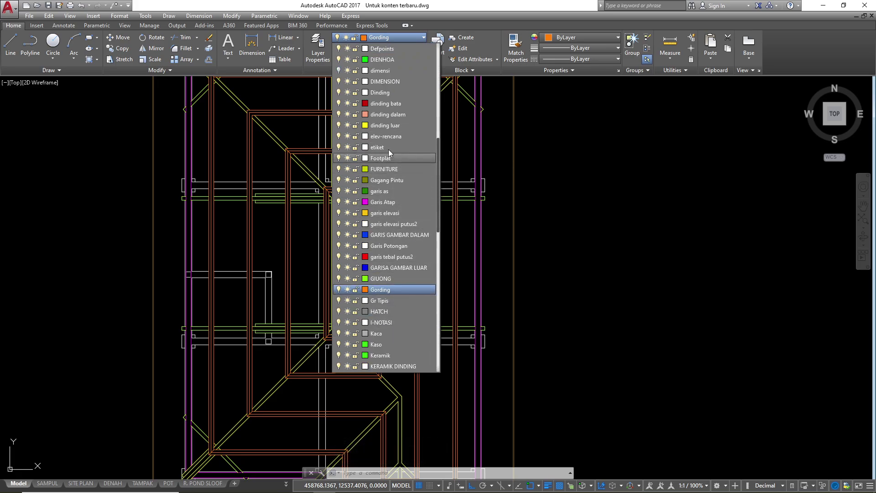
pyautogui.click(395, 93)
pyautogui.write('l')
pyautogui.press('Return')
pyautogui.scroll(2, 329, 221)
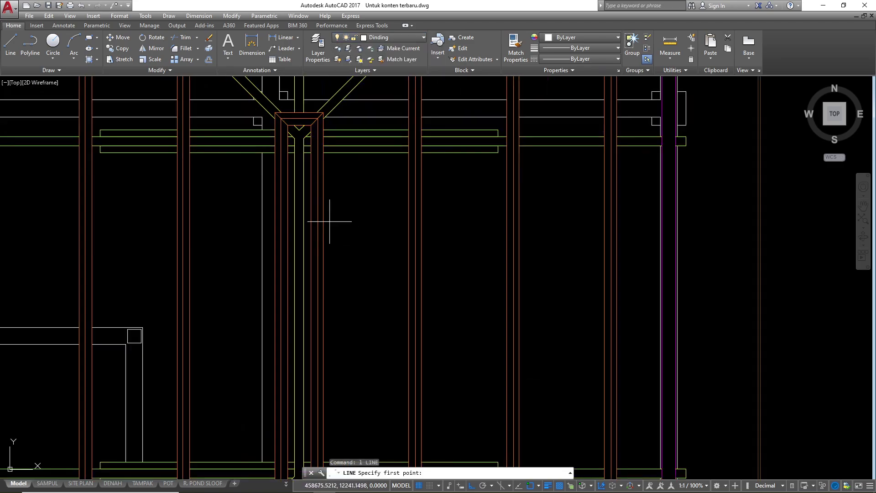
pyautogui.scroll(2, 297, 201)
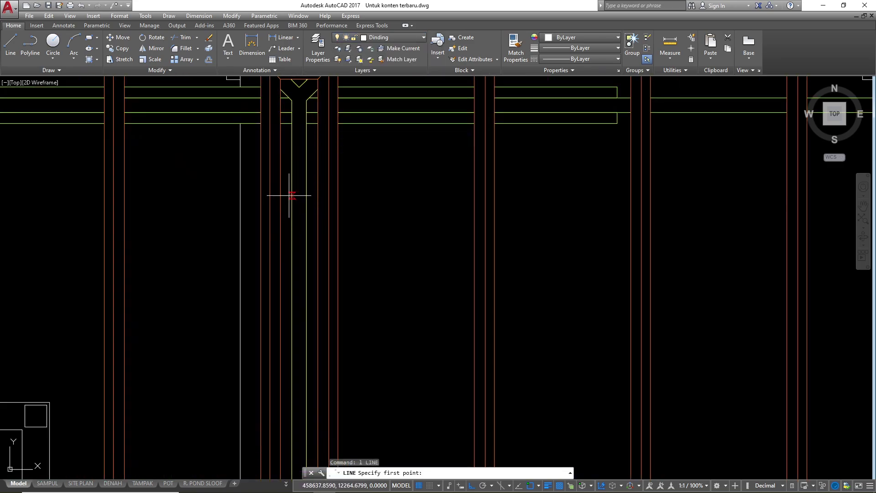
pyautogui.click(292, 196)
pyautogui.scroll(-2, 209, 256)
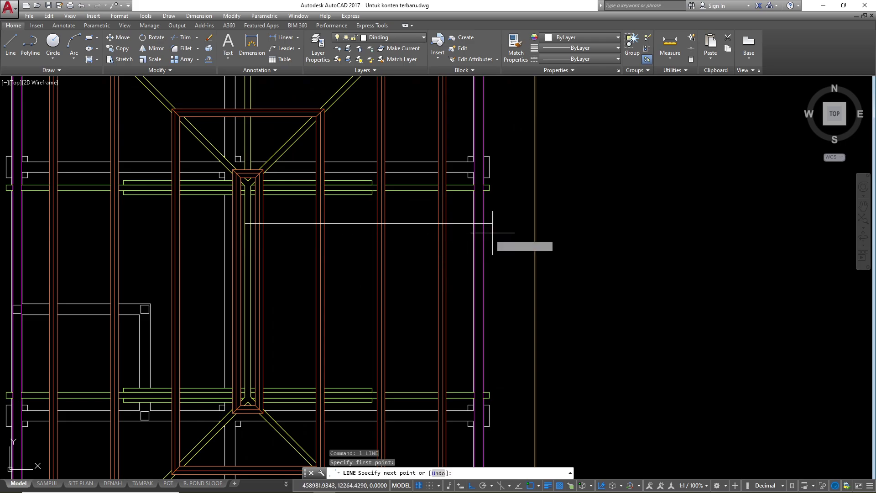
pyautogui.press('Escape')
# - Draw a horizontal line from the ridge beam to just beyond the right roof edge, slightly below the upper truss
pyautogui.scroll(6, 241, 204)
pyautogui.press('Return')
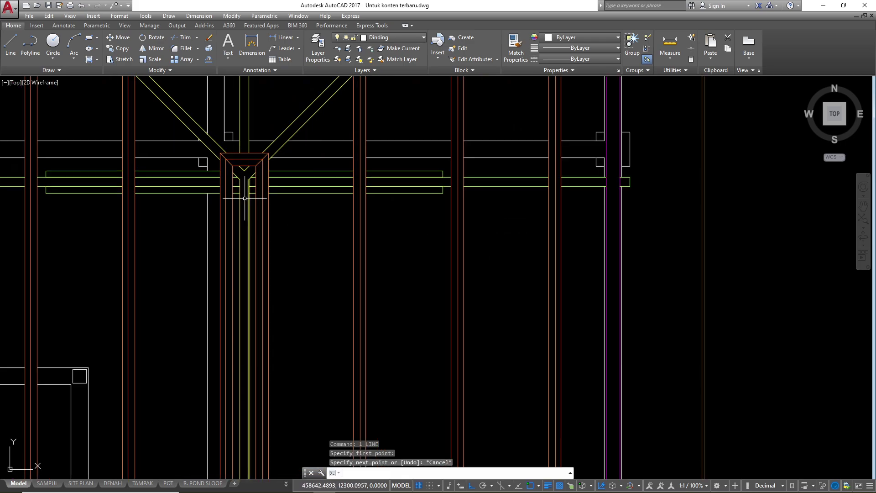
pyautogui.click(233, 205)
pyautogui.scroll(-5, 233, 205)
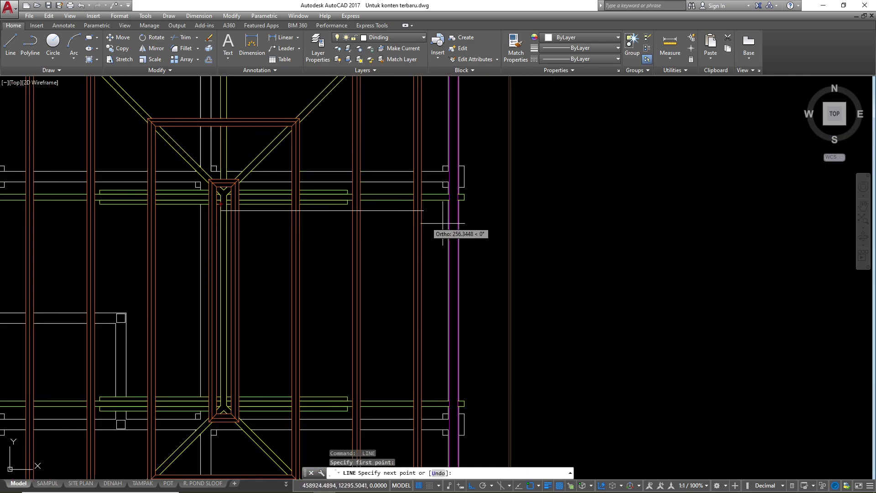
pyautogui.click(532, 210)
pyautogui.press('Escape')
# - Mirror the horizontal line about the ridge beam's midpoint to just above the lower truss, keeping the original
pyautogui.moveTo(483, 219); pyautogui.dragTo(477, 203)
pyautogui.write('mi')
pyautogui.press('Return')
pyautogui.scroll(-2, 436, 263)
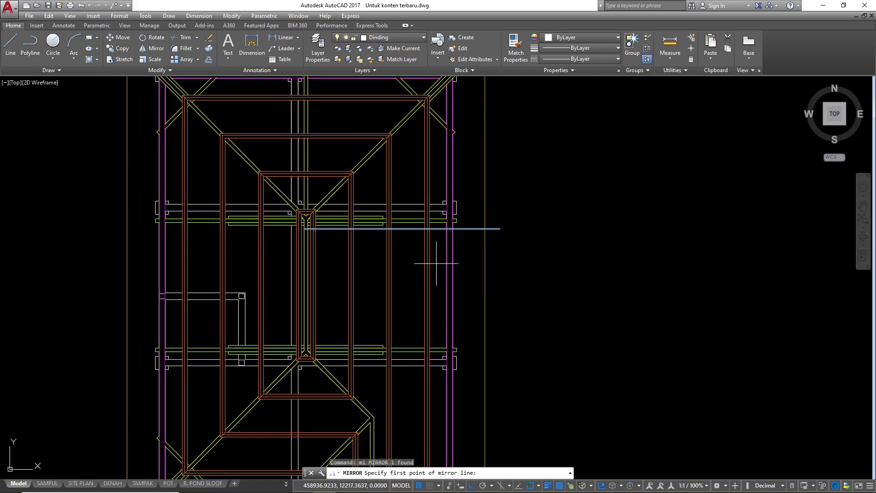
pyautogui.click(306, 285)
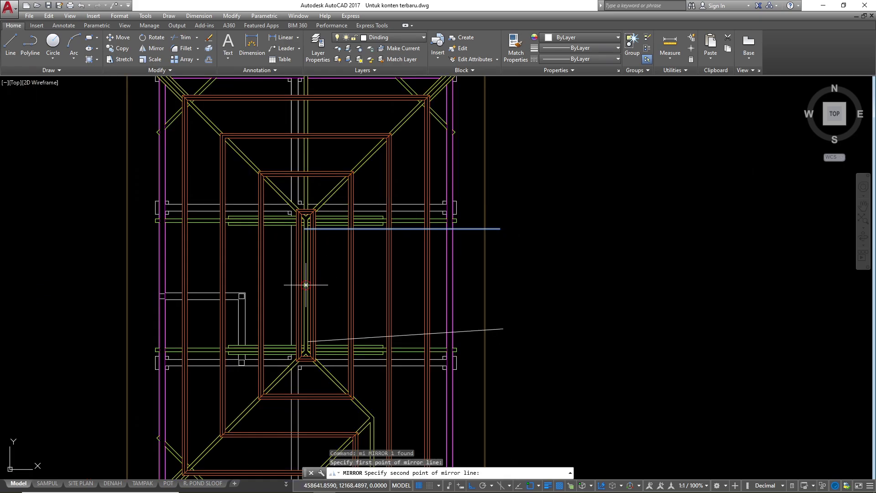
pyautogui.click(589, 289)
pyautogui.press('Return')
# - Change the linetype of both horizontal lines to DASHDOT
pyautogui.moveTo(484, 350); pyautogui.dragTo(478, 206)
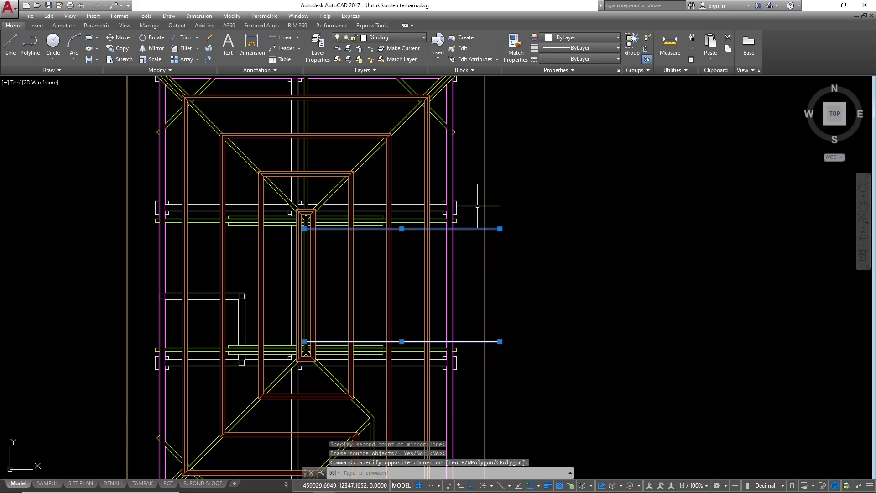
pyautogui.click(590, 60)
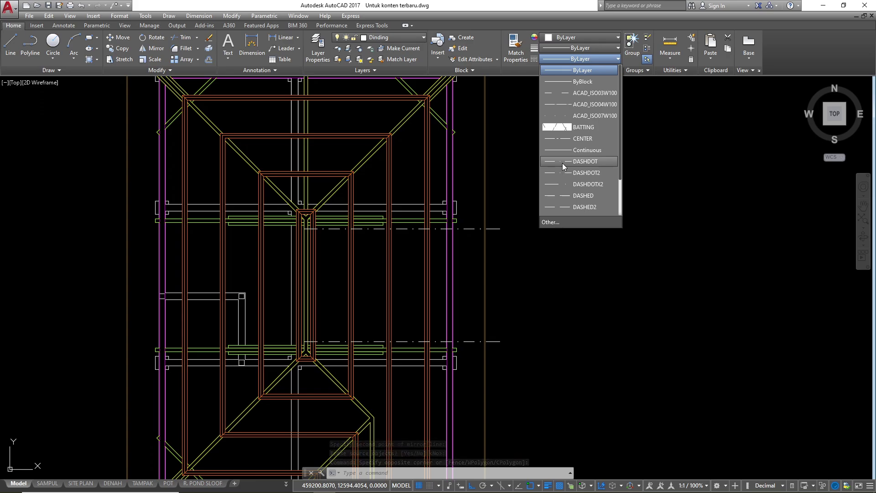
pyautogui.click(563, 162)
pyautogui.scroll(-1, 337, 286)
pyautogui.press('Escape')
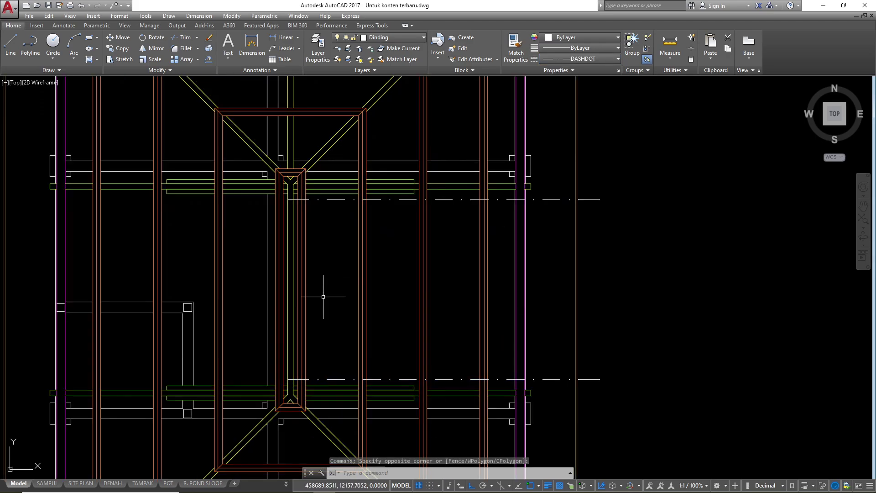
# - Examine the two dash-dot lines in the roof plan and the beam size labels in the roof section, especially Balok Kaso
pyautogui.scroll(-3, 395, 126)
pyautogui.scroll(2, 391, 387)
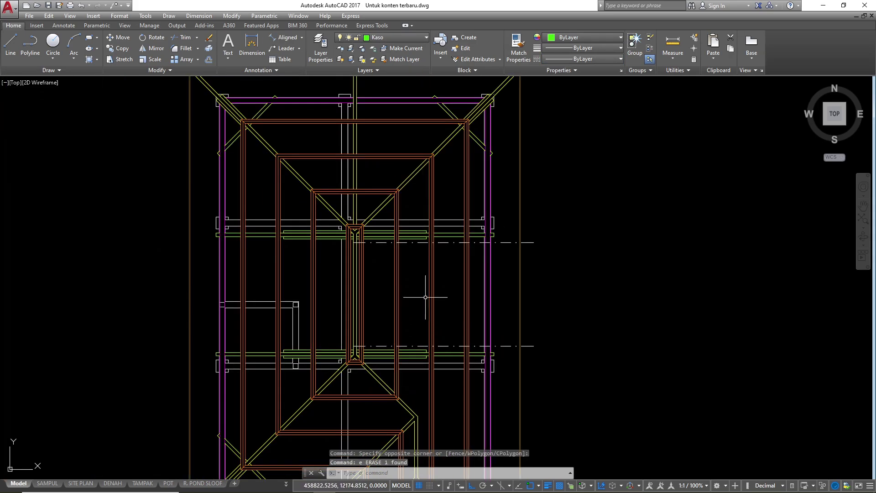
pyautogui.scroll(2, 457, 310)
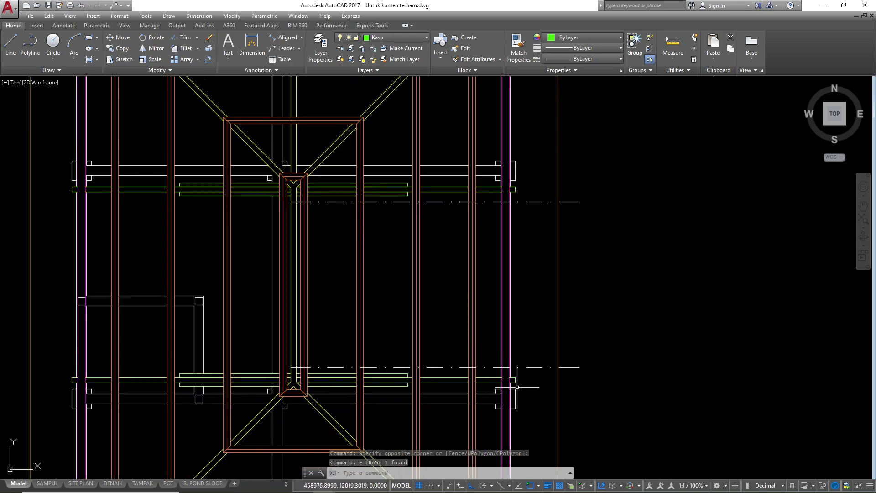
pyautogui.click(534, 380)
pyautogui.click(533, 193)
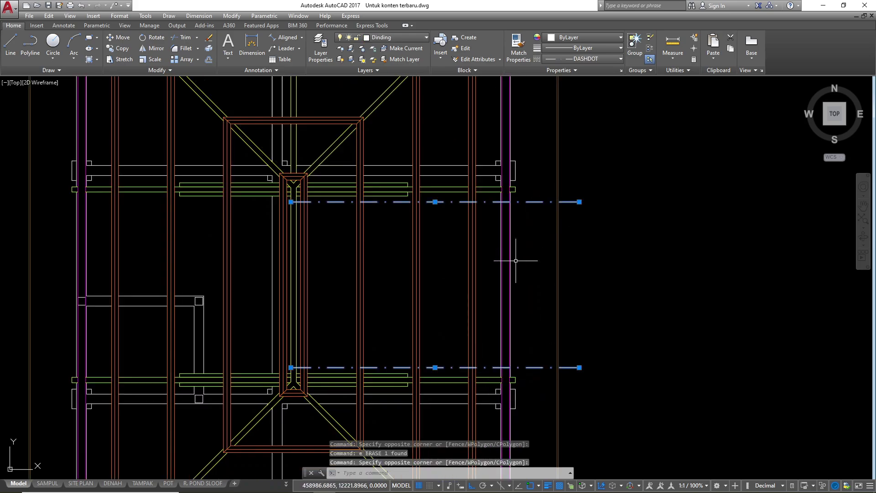
pyautogui.scroll(-2, 501, 234)
pyautogui.scroll(-2, 408, 318)
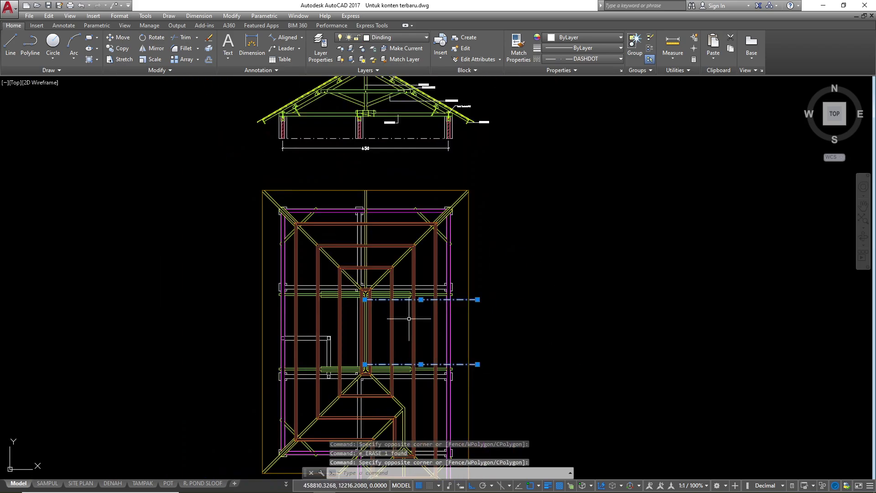
pyautogui.scroll(4, 445, 256)
pyautogui.scroll(-2, 441, 270)
pyautogui.press('Escape')
pyautogui.press('Escape')
pyautogui.press('Escape')
pyautogui.scroll(-3, 392, 365)
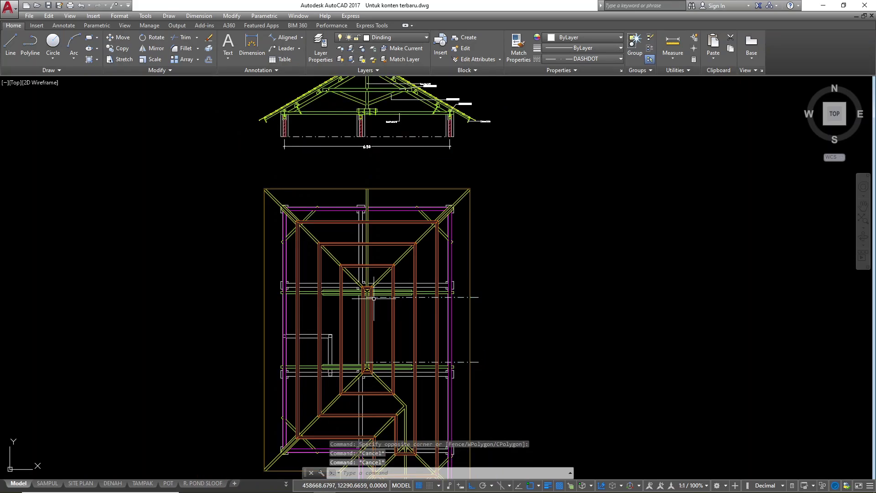
pyautogui.scroll(3, 428, 137)
pyautogui.scroll(6, 379, 170)
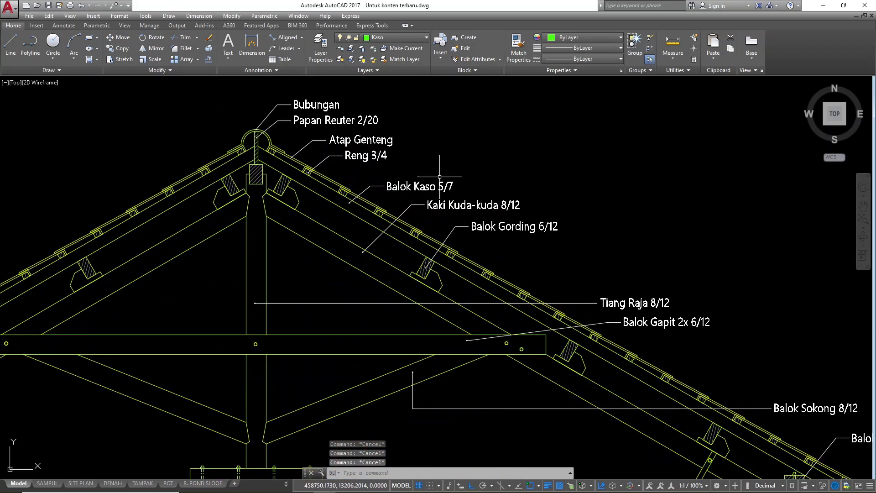
pyautogui.scroll(2, 437, 182)
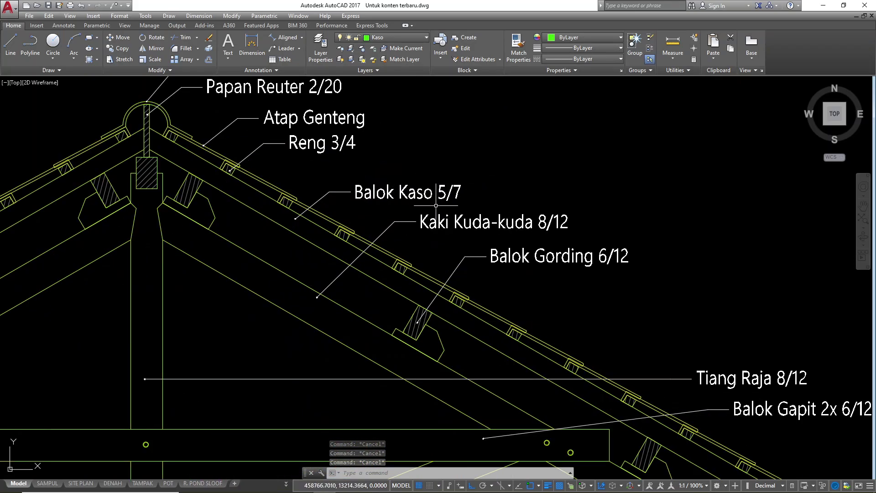
# - Draw a vertical construction line along the right face of the Papan Reuter at the section's ridge, reaching through the roof plan
pyautogui.write('xl')
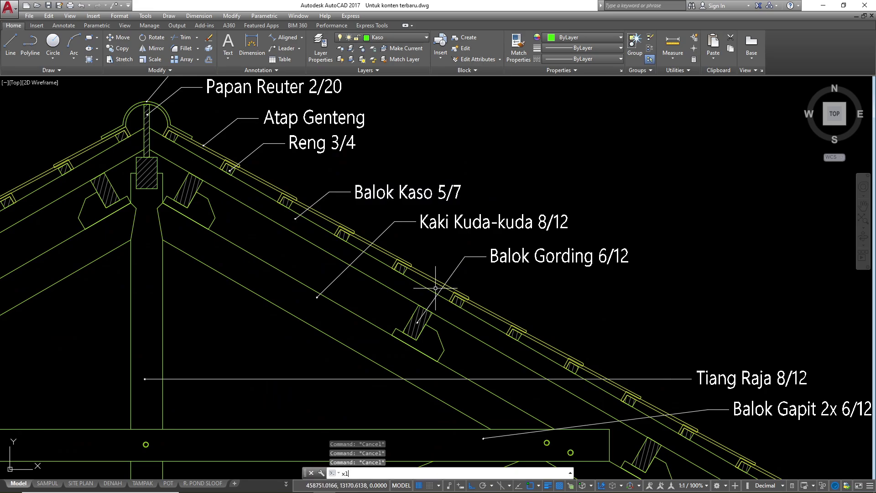
pyautogui.press('Return')
pyautogui.write('v')
pyautogui.press('Return')
pyautogui.scroll(-2, 510, 274)
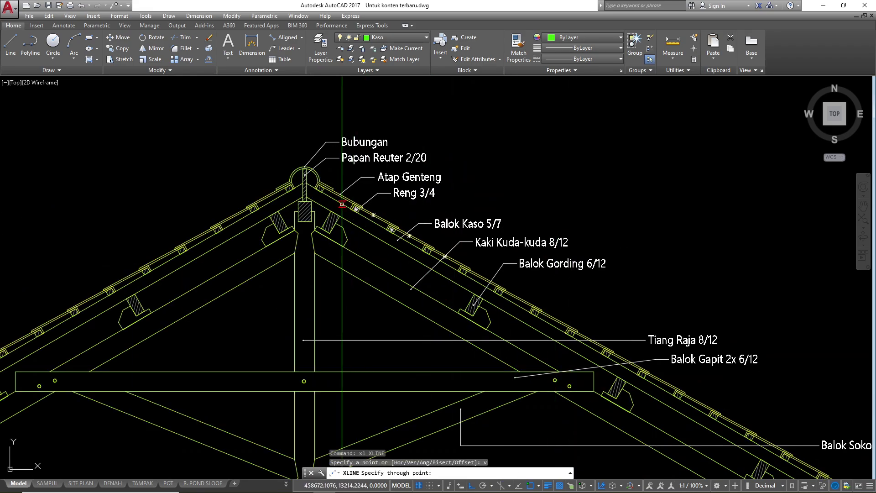
pyautogui.scroll(3, 319, 187)
pyautogui.click(319, 187)
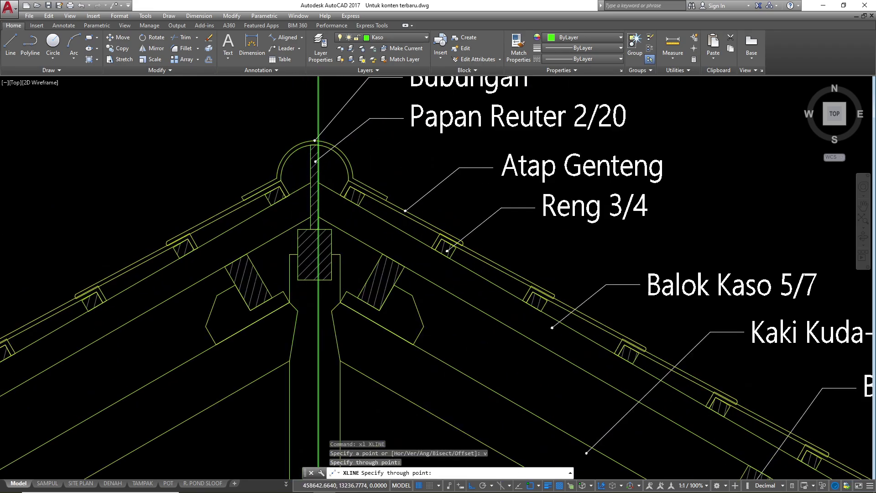
pyautogui.scroll(-10, 347, 130)
pyautogui.scroll(10, 370, 168)
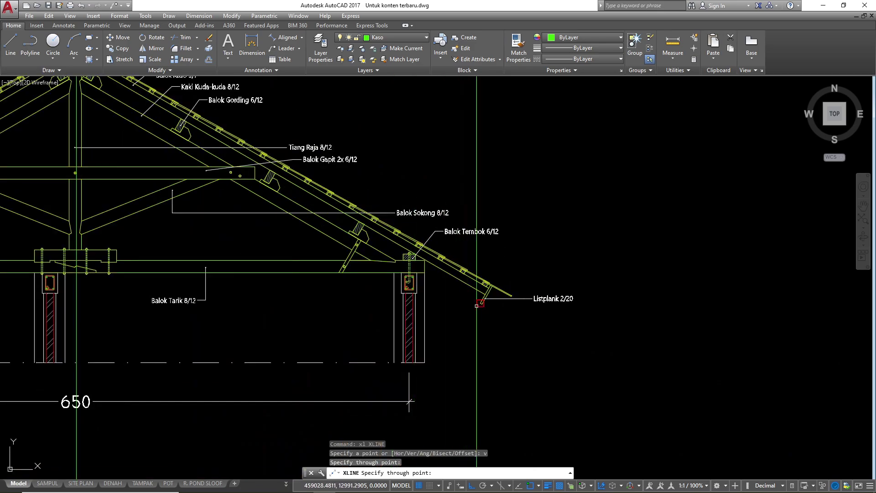
pyautogui.scroll(-10, 507, 265)
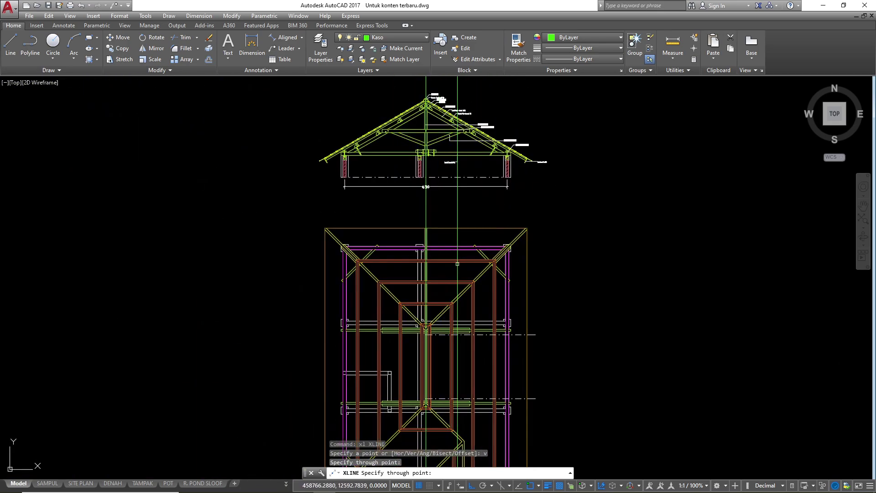
pyautogui.press('Escape')
# - Draw a horizontal kaso line from the vertical construction line to the right roof edge, just above the lower dash-dot line
pyautogui.scroll(8, 429, 342)
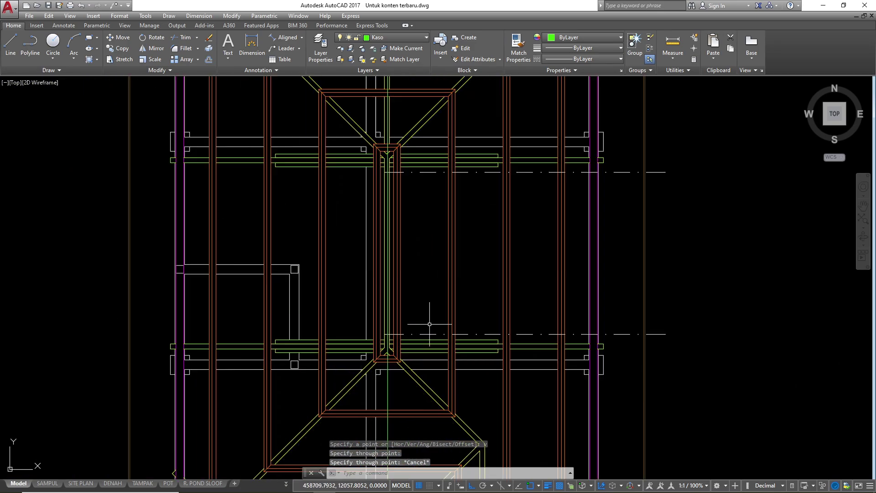
pyautogui.write('1')
pyautogui.press('Return')
pyautogui.scroll(3, 383, 326)
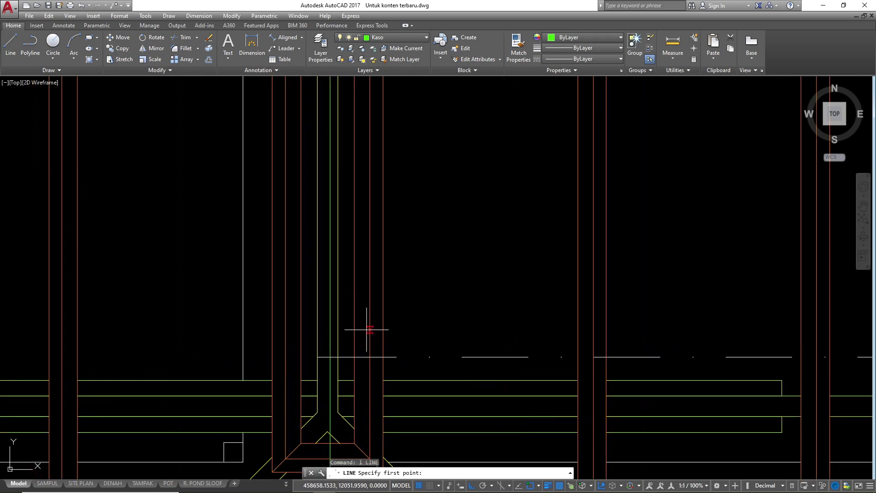
pyautogui.click(331, 328)
pyautogui.scroll(-4, 227, 286)
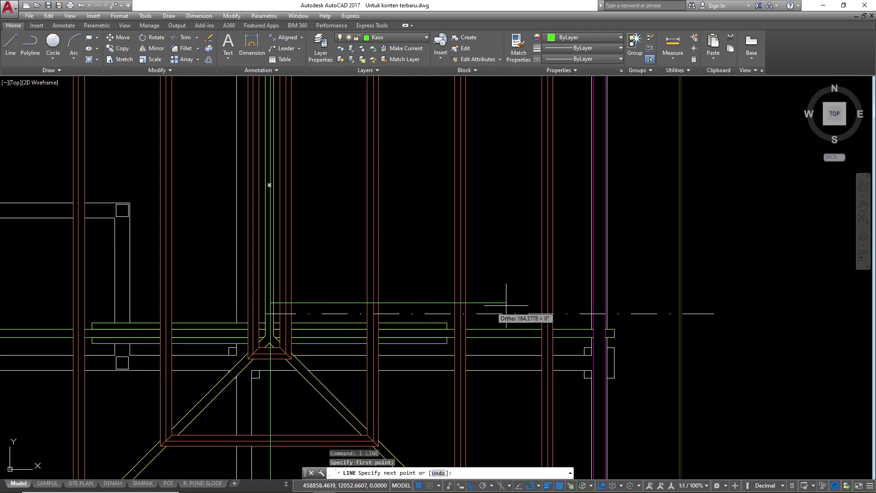
pyautogui.scroll(2, 623, 305)
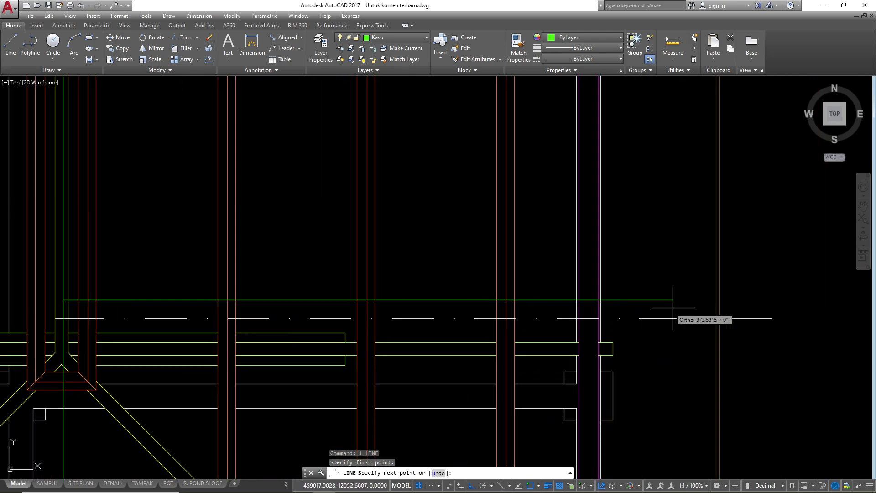
pyautogui.click(716, 300)
pyautogui.press('Escape')
pyautogui.press('Escape')
pyautogui.scroll(3, 457, 306)
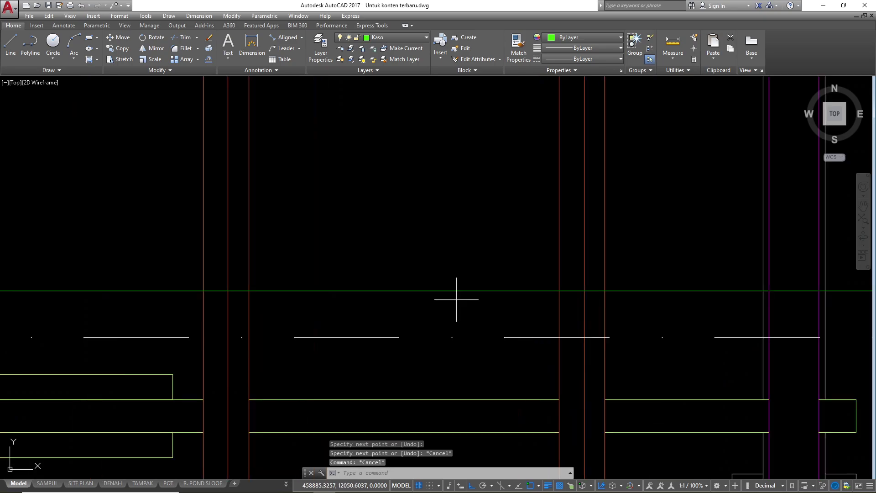
# - Offset the horizontal kaso line upward by 5
pyautogui.click(457, 300)
pyautogui.click(439, 265)
pyautogui.write('o')
pyautogui.press('Return')
pyautogui.write('5')
pyautogui.press('Return')
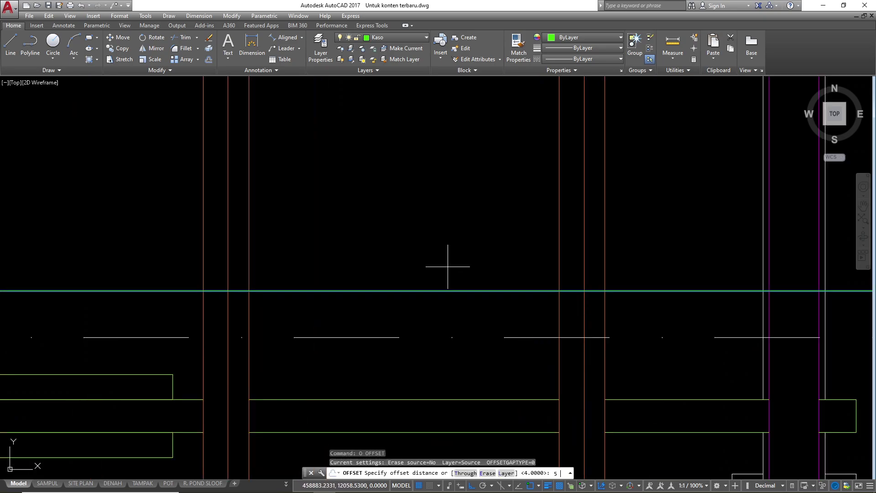
pyautogui.click(456, 200)
pyautogui.scroll(-5, 211, 275)
pyautogui.press('Escape')
pyautogui.press('Escape')
pyautogui.press('Escape')
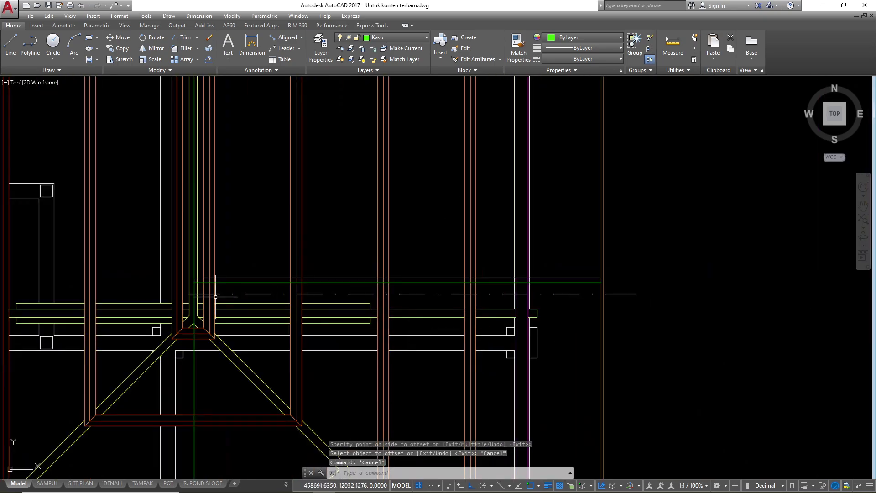
# - Draw a rectangle around the horizontal kaso line pair, from the vertical construction line to the right roof edge
pyautogui.scroll(3, 212, 276)
pyautogui.write('RE')
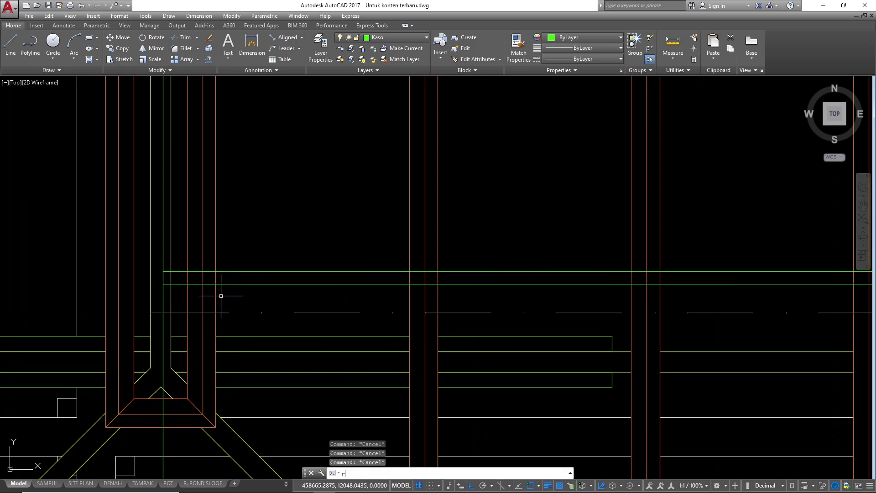
pyautogui.write('C')
pyautogui.press('Return')
pyautogui.scroll(2, 185, 282)
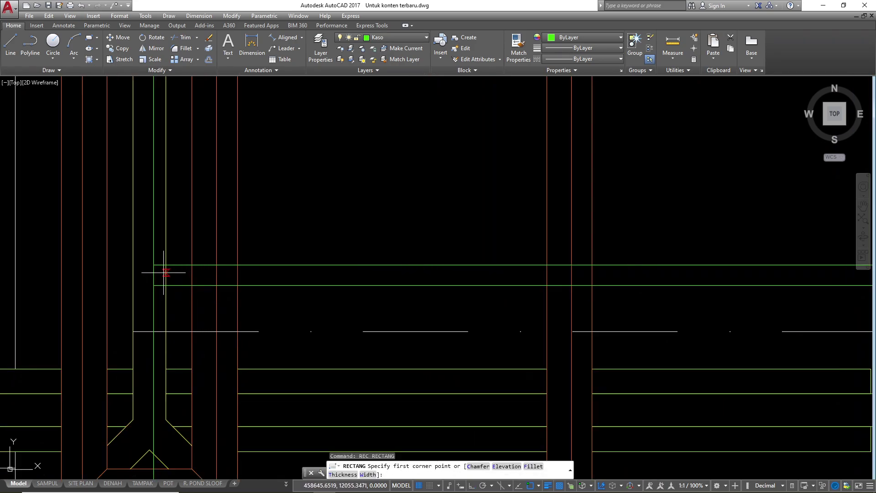
pyautogui.click(155, 265)
pyautogui.scroll(-3, 85, 256)
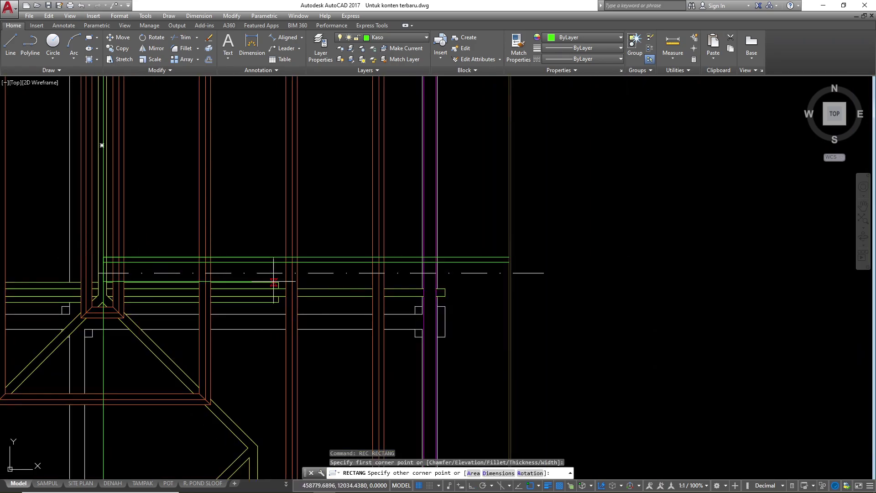
pyautogui.scroll(3, 512, 267)
pyautogui.click(518, 266)
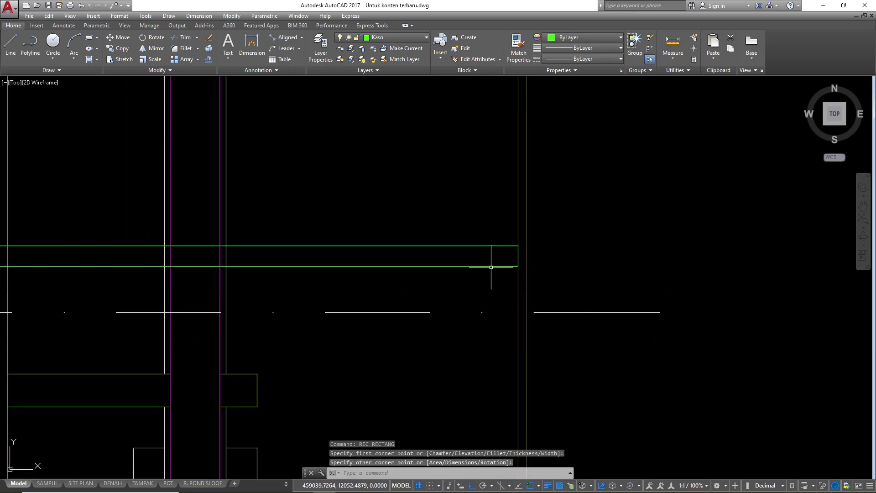
pyautogui.scroll(-3, 491, 267)
pyautogui.press('Escape')
pyautogui.press('Escape')
# - Erase the vertical construction line at the ridge of the roof plan
pyautogui.click(150, 342)
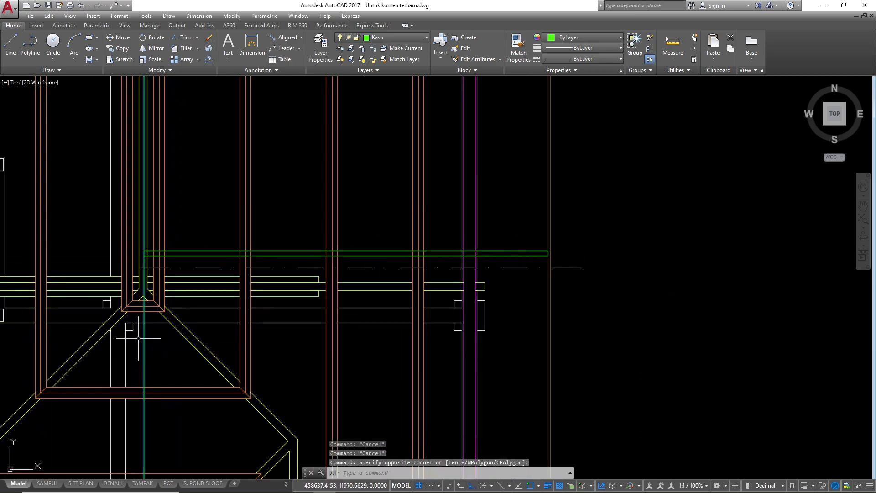
pyautogui.write('e')
pyautogui.press('space')
pyautogui.scroll(2, 146, 256)
pyautogui.click(137, 238)
pyautogui.scroll(-1, 176, 244)
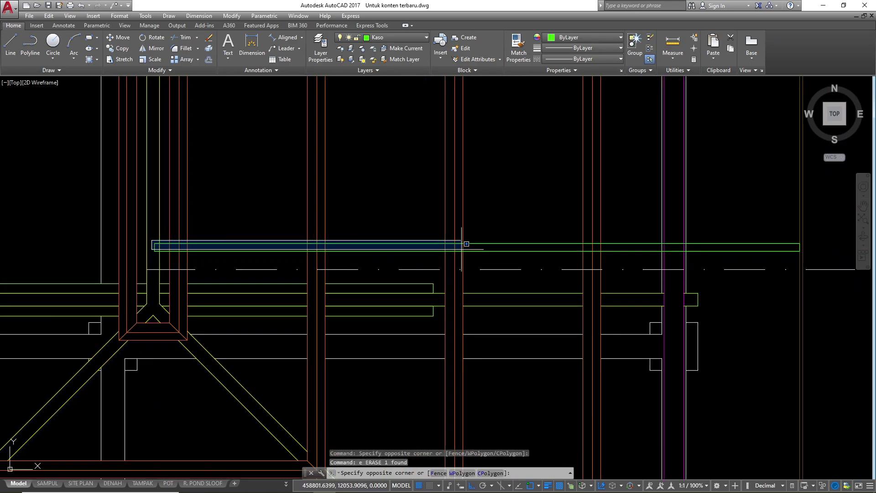
pyautogui.click(808, 245)
pyautogui.press('Escape')
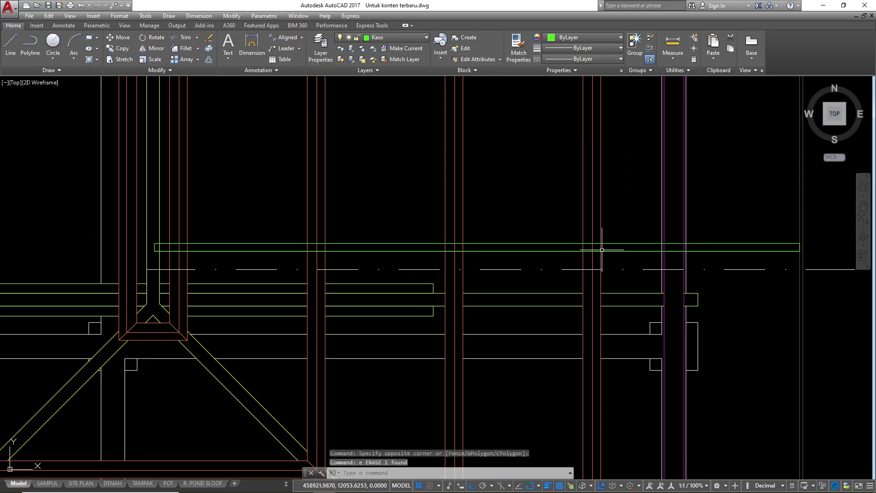
pyautogui.click(151, 248)
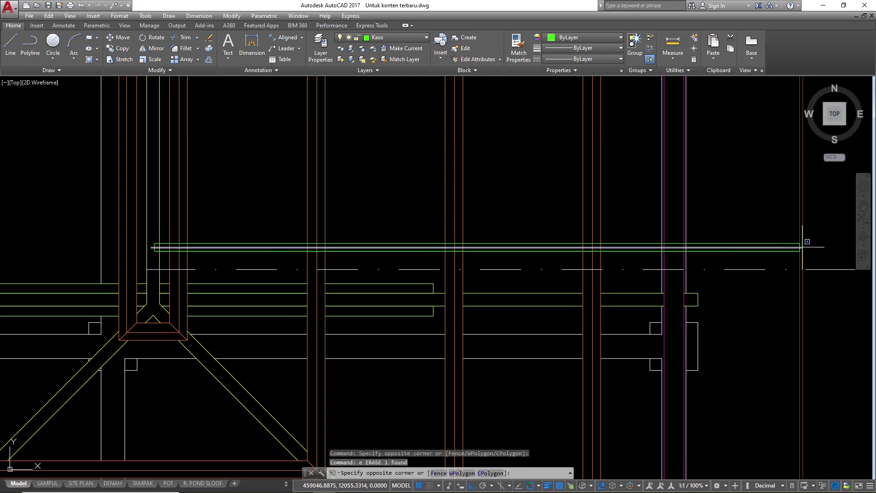
pyautogui.click(826, 253)
pyautogui.press('Escape')
pyautogui.scroll(-2, 272, 270)
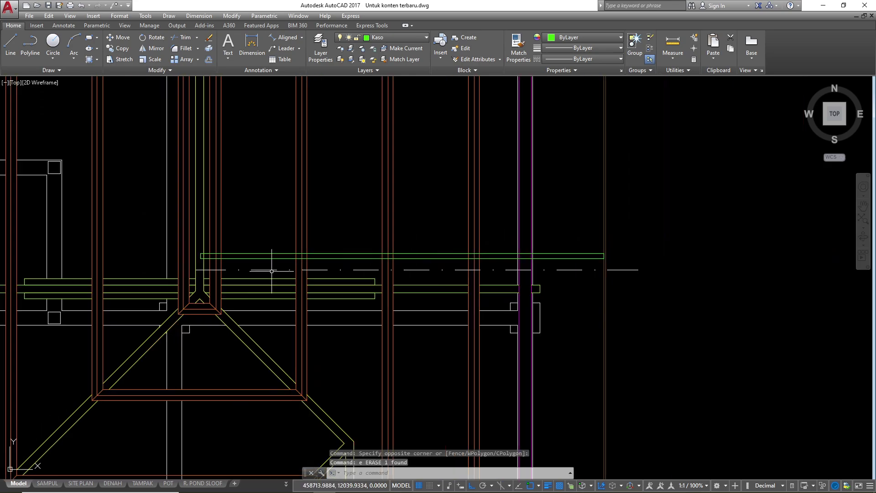
# - Copy the kaso rectangle straight up by 50, using its right end as the base point
pyautogui.scroll(4, 472, 257)
pyautogui.click(413, 255)
pyautogui.click(406, 237)
pyautogui.scroll(-4, 390, 316)
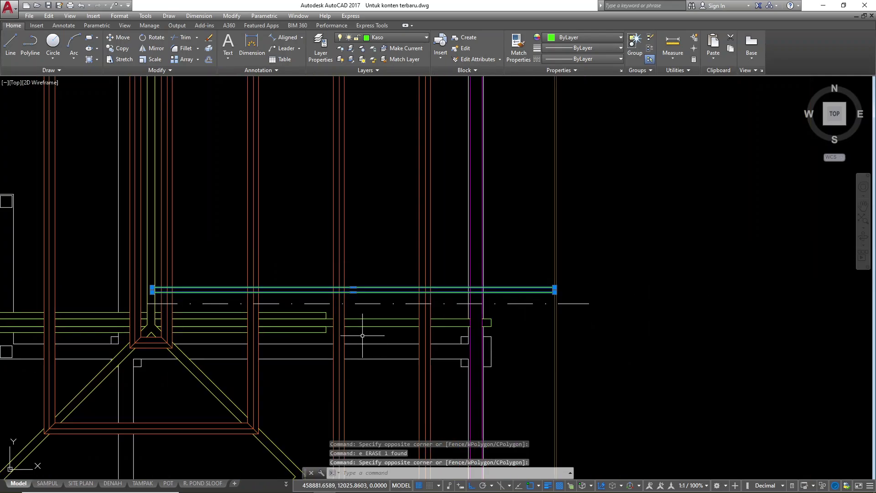
pyautogui.write('co')
pyautogui.press('Return')
pyautogui.scroll(5, 555, 288)
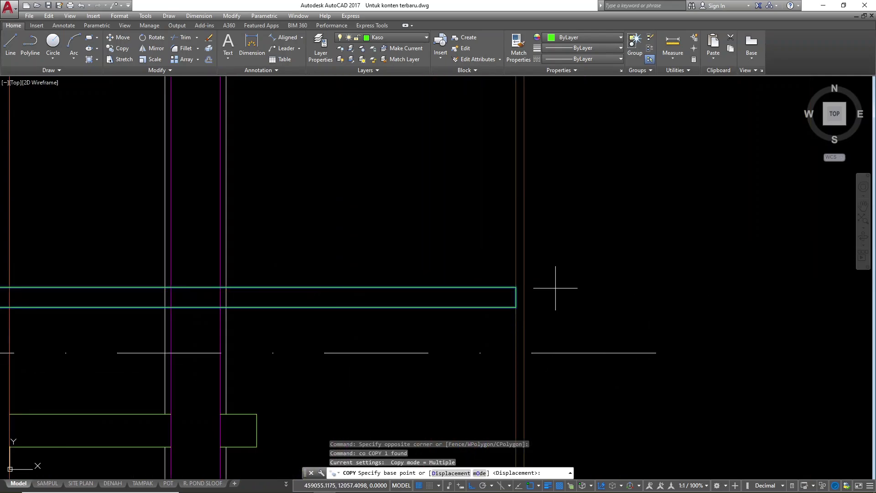
pyautogui.click(515, 297)
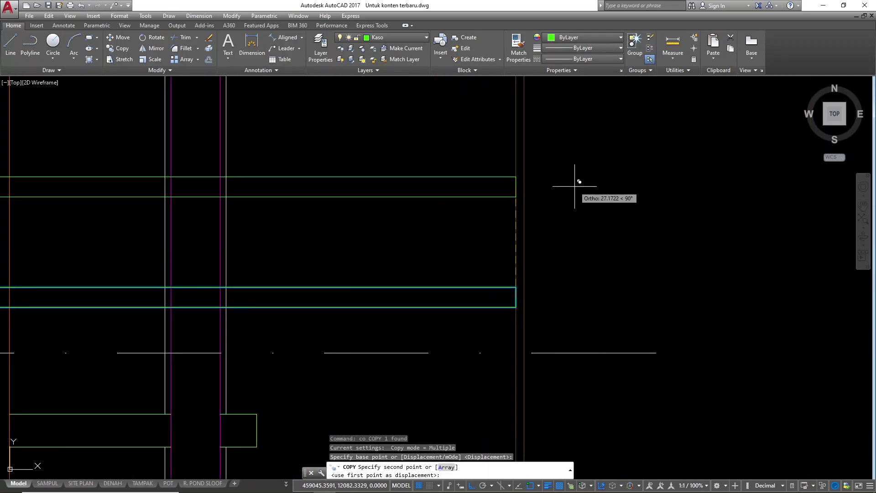
pyautogui.write('50')
pyautogui.press('Return')
pyautogui.scroll(-5, 577, 188)
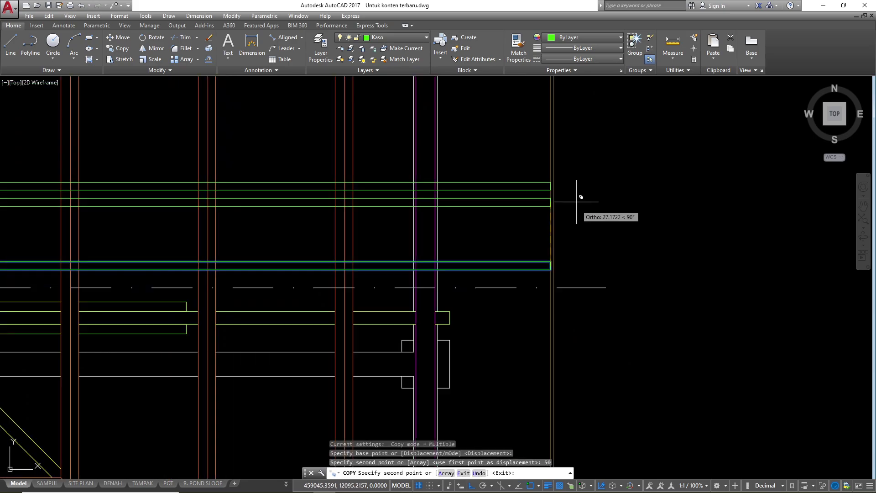
# - Place two further kaso copies above the original at distances of 100 and 150
pyautogui.write('100')
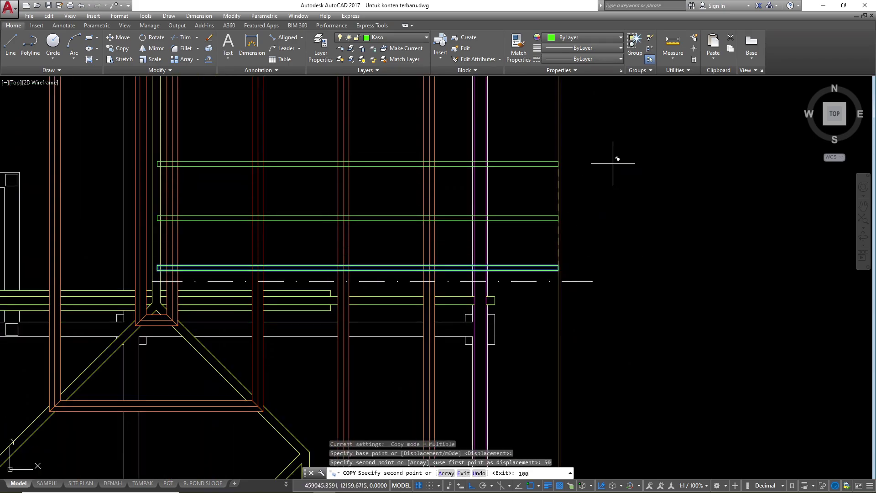
pyautogui.press('Return')
pyautogui.scroll(-3, 617, 158)
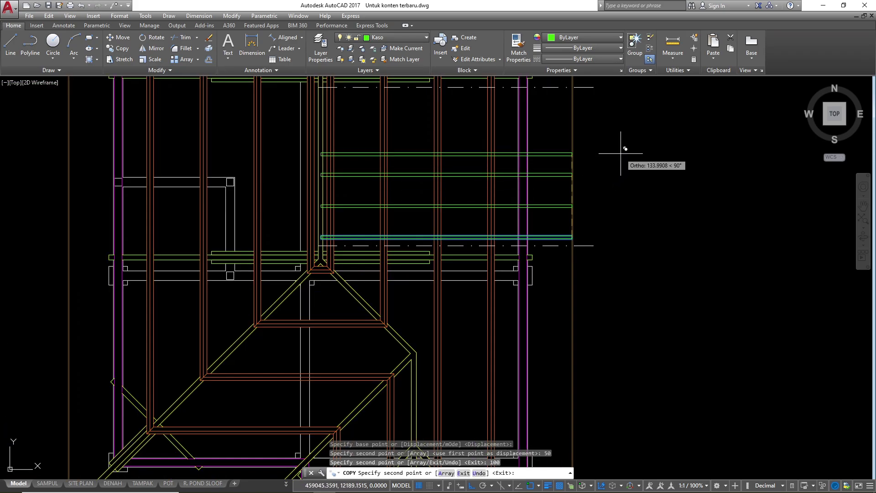
pyautogui.write('150')
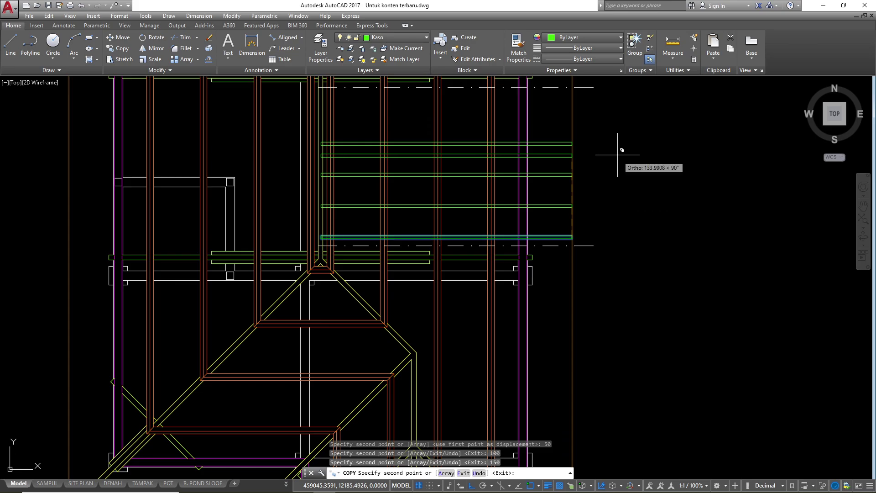
pyautogui.press('Return')
pyautogui.scroll(-3, 556, 231)
pyautogui.scroll(4, 625, 130)
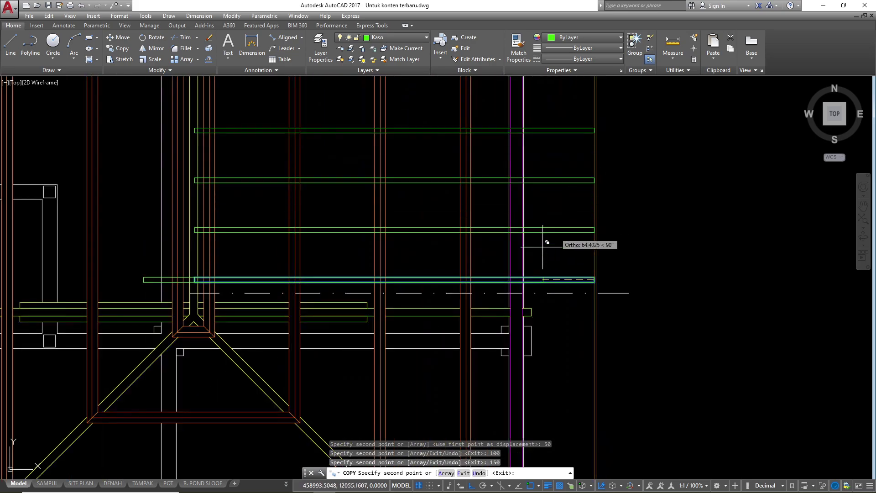
pyautogui.press('Escape')
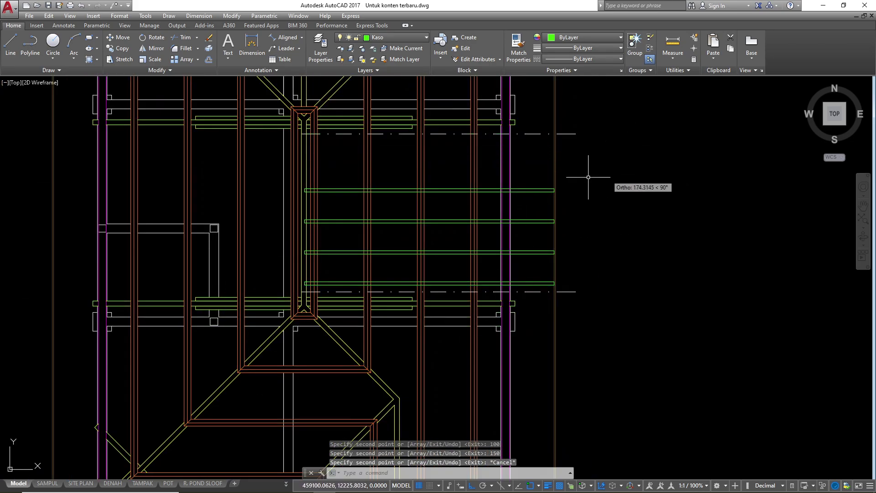
# - Copy the uppermost kaso one more spacing upward, using the distance from the kaso below it
pyautogui.scroll(2, 488, 180)
pyautogui.click(440, 179)
pyautogui.click(418, 219)
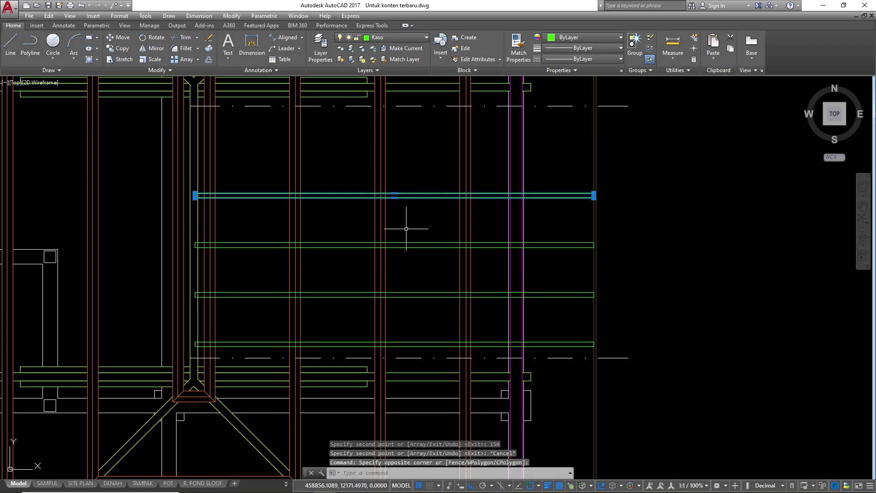
pyautogui.write('co')
pyautogui.press('Return')
pyautogui.scroll(4, 607, 242)
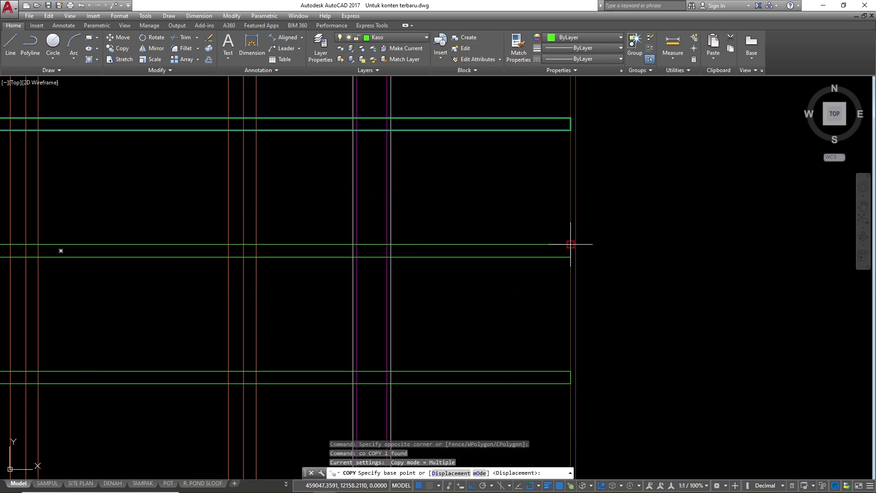
pyautogui.click(570, 244)
pyautogui.click(571, 117)
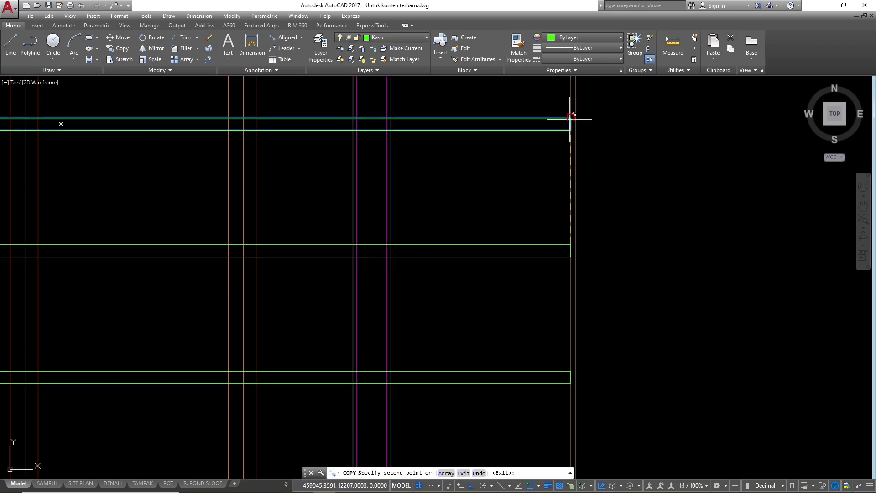
pyautogui.scroll(-6, 475, 297)
pyautogui.press('Escape')
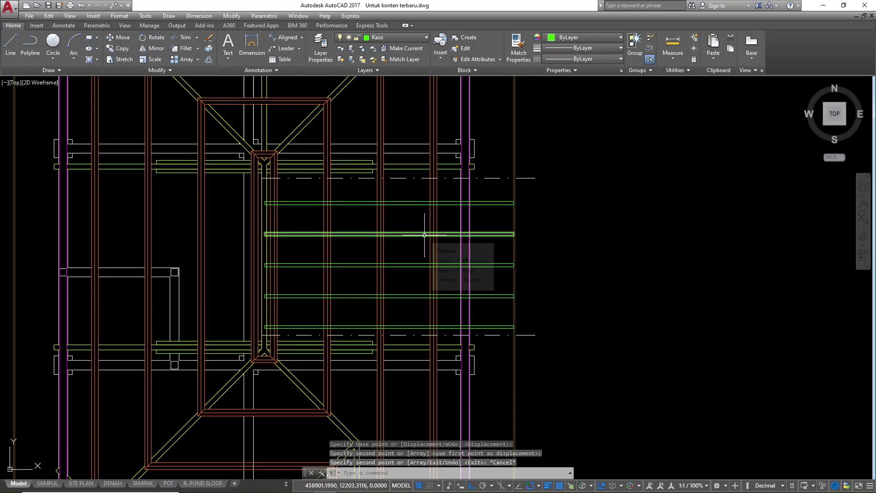
# - Trim the framing lines that run through the inside of the two uppermost kaso rafters
pyautogui.scroll(4, 426, 234)
pyautogui.write('tr')
pyautogui.press('Return')
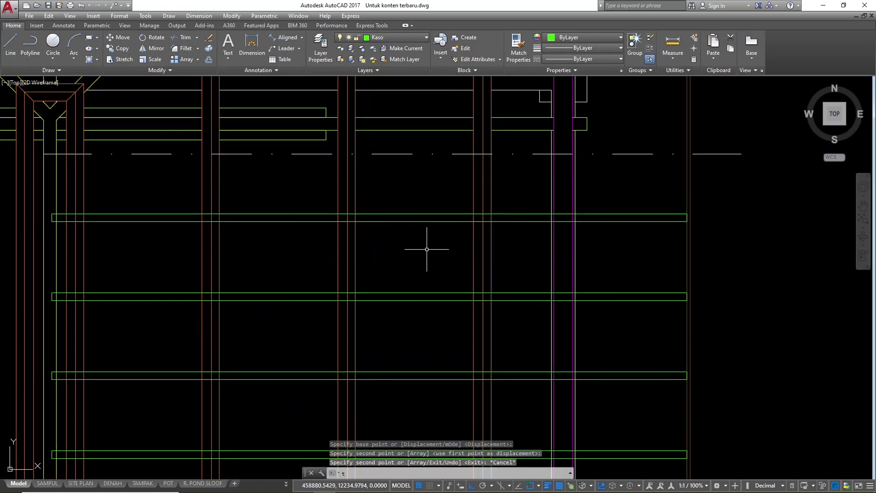
pyautogui.press('Return')
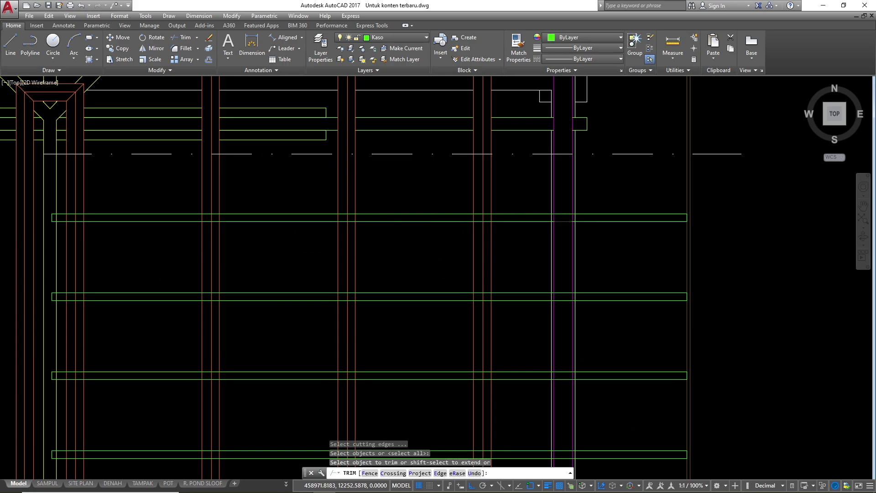
pyautogui.scroll(2, 571, 221)
pyautogui.click(595, 215)
pyautogui.scroll(-2, 615, 215)
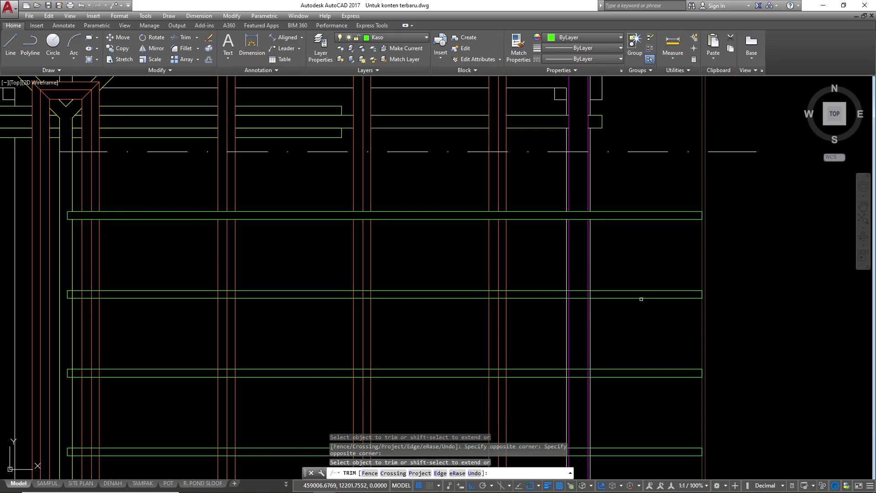
pyautogui.click(637, 294)
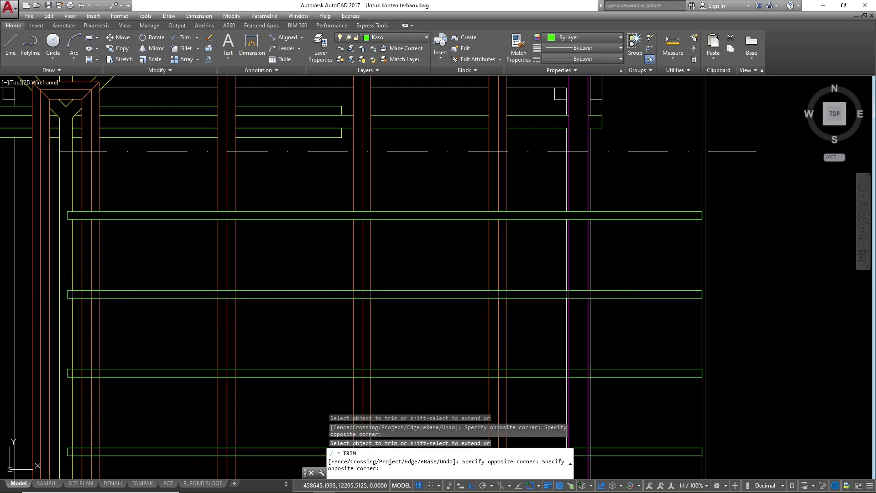
# - Trim the framing lines crossing inside the third and fourth kaso rafters from the upper dash-dot line
pyautogui.click(604, 374)
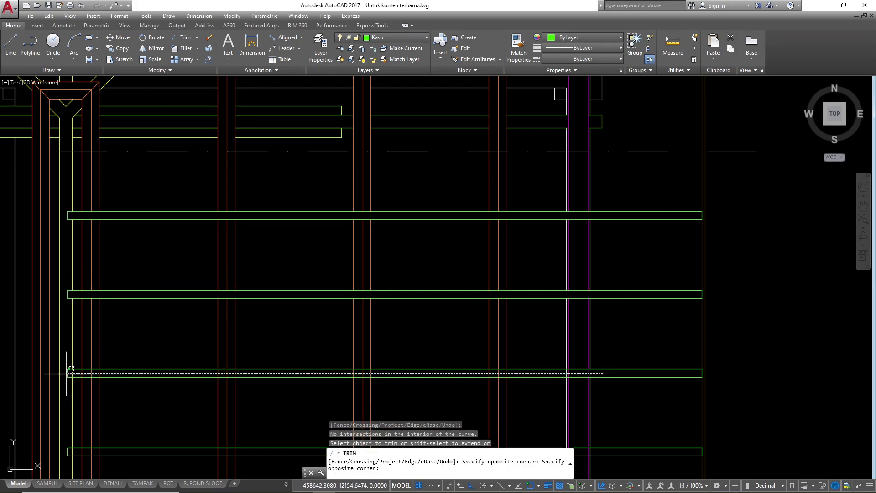
pyautogui.click(66, 374)
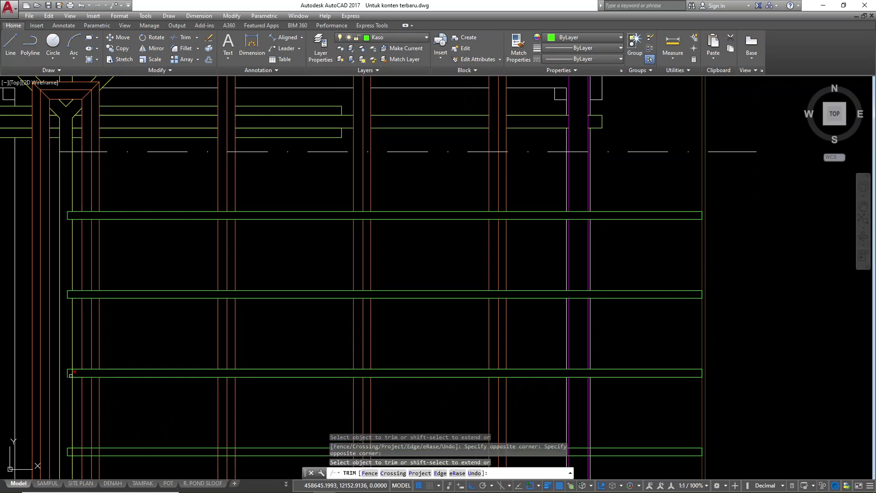
pyautogui.click(72, 373)
pyautogui.scroll(-4, 356, 199)
pyautogui.scroll(4, 470, 323)
pyautogui.scroll(-2, 430, 263)
pyautogui.click(470, 258)
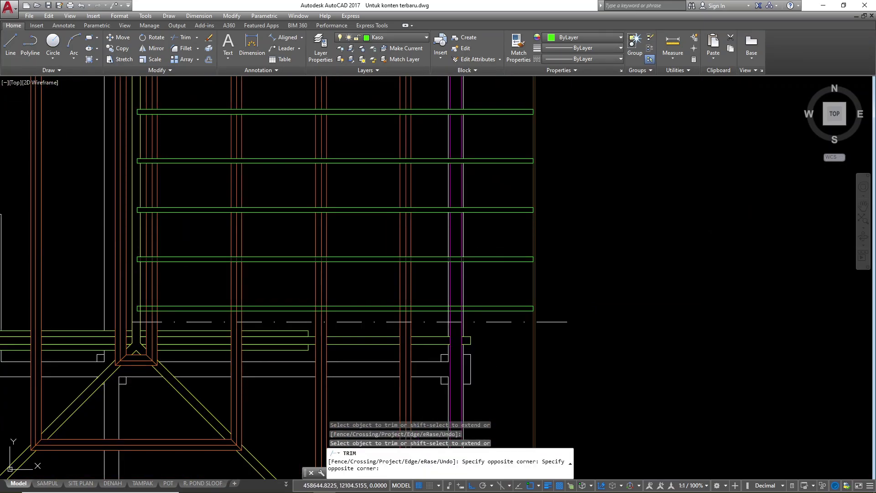
# - Trim the framing lines crossing inside the lowest kaso rafter, including those at the right-hand column line
pyautogui.scroll(4, 457, 314)
pyautogui.scroll(-4, 491, 297)
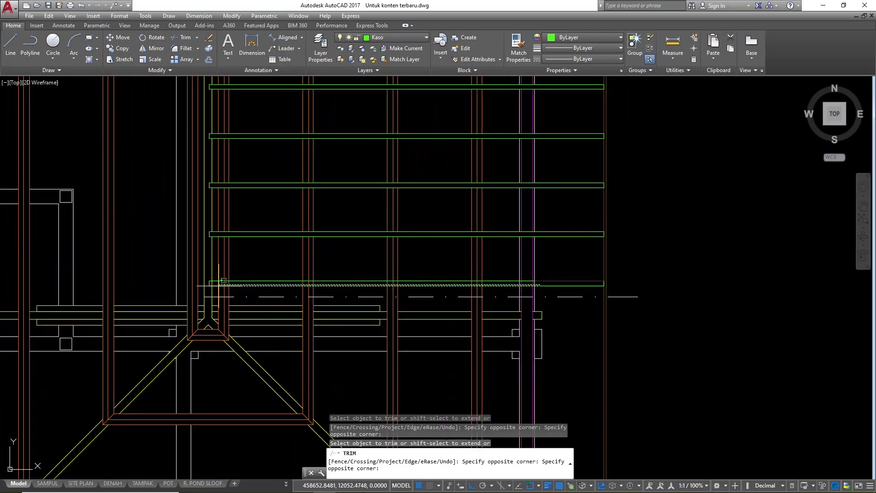
pyautogui.scroll(3, 224, 280)
pyautogui.click(196, 283)
pyautogui.scroll(-2, 203, 288)
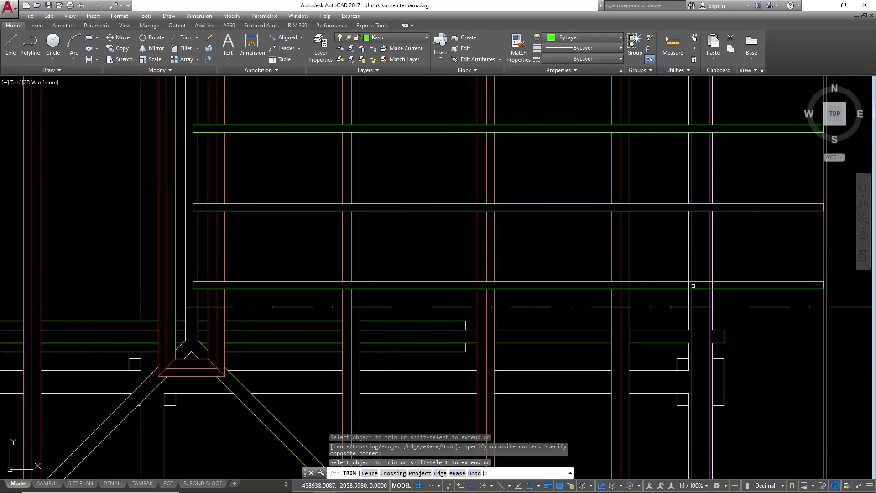
pyautogui.scroll(2, 748, 289)
pyautogui.click(731, 281)
pyautogui.click(525, 279)
pyautogui.click(706, 281)
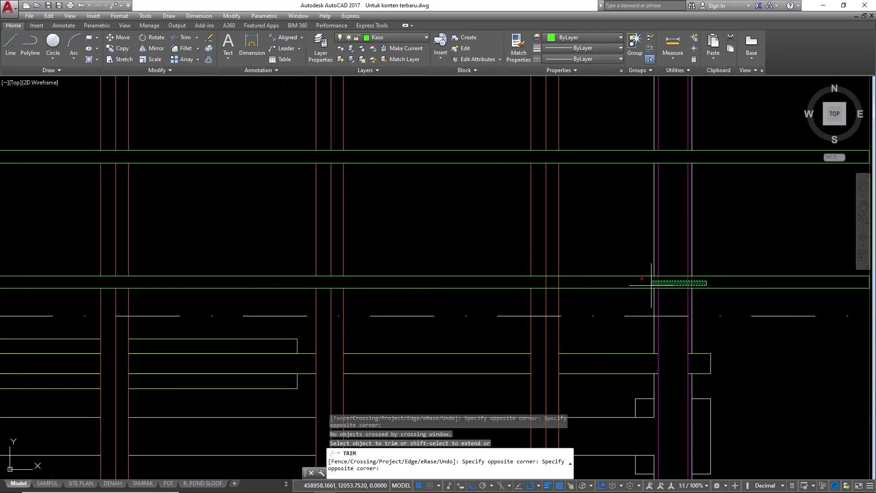
pyautogui.press('Escape')
pyautogui.press('Escape')
pyautogui.press('Escape')
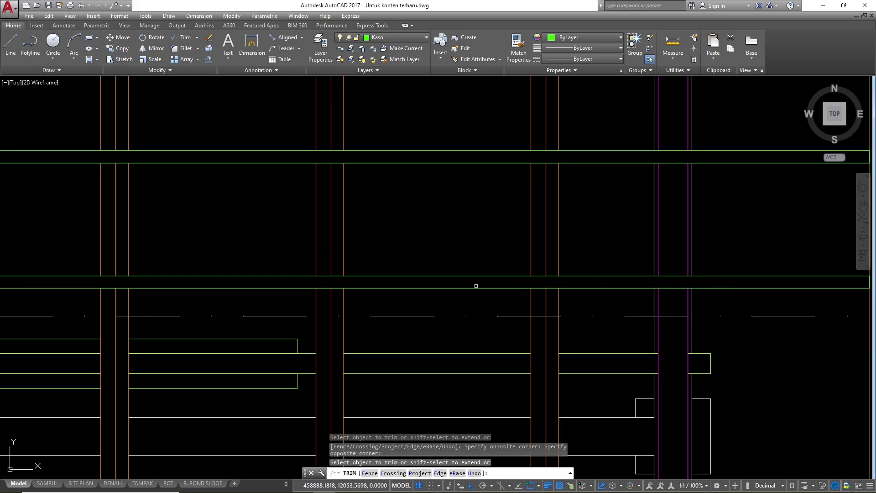
pyautogui.scroll(-3, 475, 287)
pyautogui.scroll(2, 458, 356)
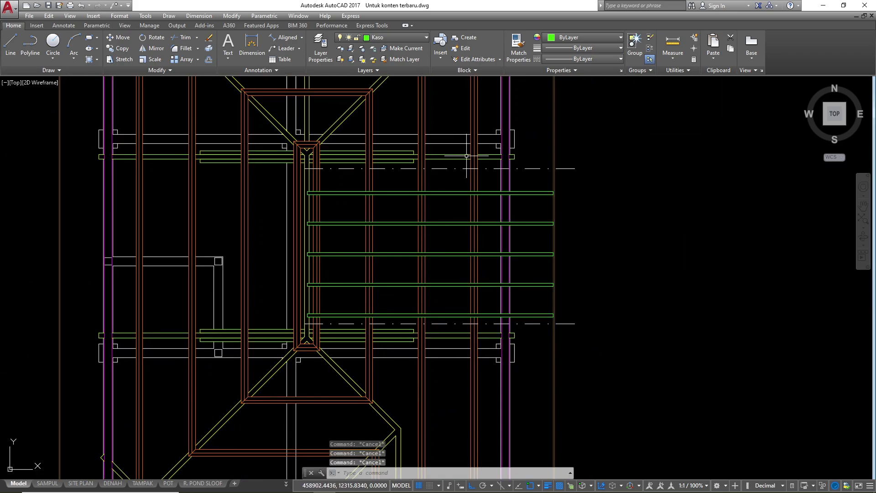
pyautogui.scroll(1, 466, 156)
pyautogui.scroll(-1, 502, 216)
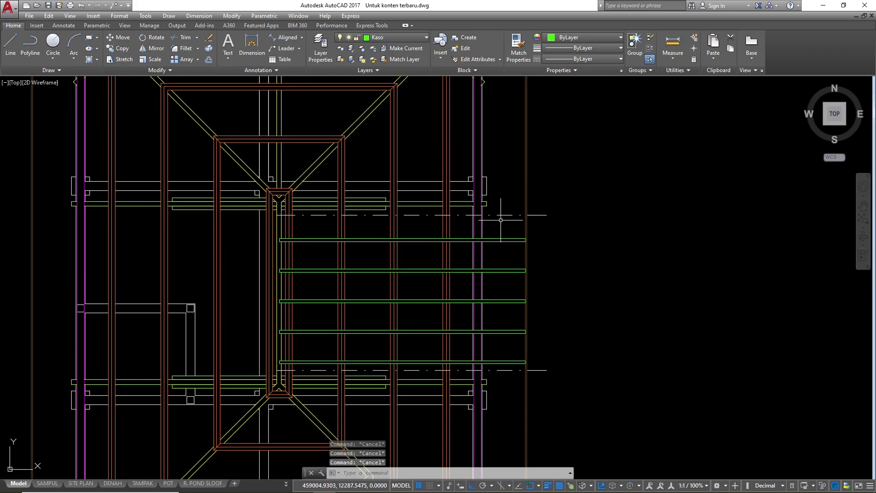
# - Make Reng the current layer
pyautogui.scroll(-1, 500, 220)
pyautogui.scroll(1, 463, 238)
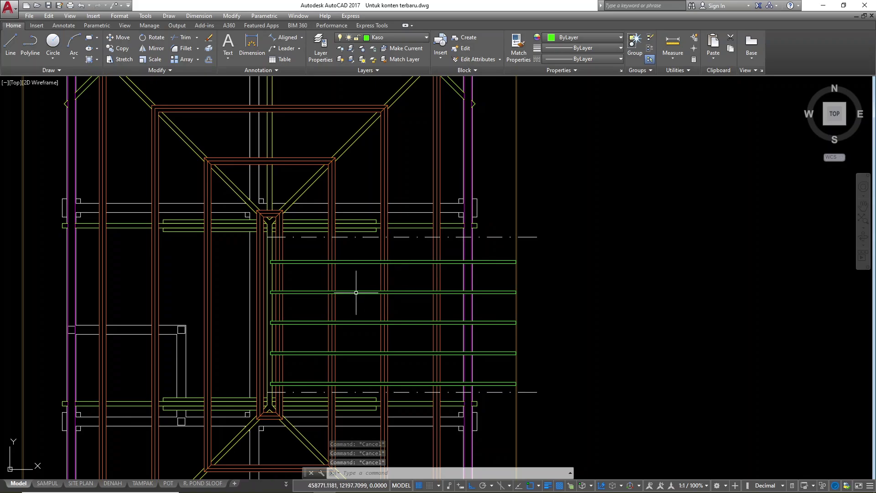
pyautogui.scroll(-5, 375, 290)
pyautogui.scroll(6, 425, 178)
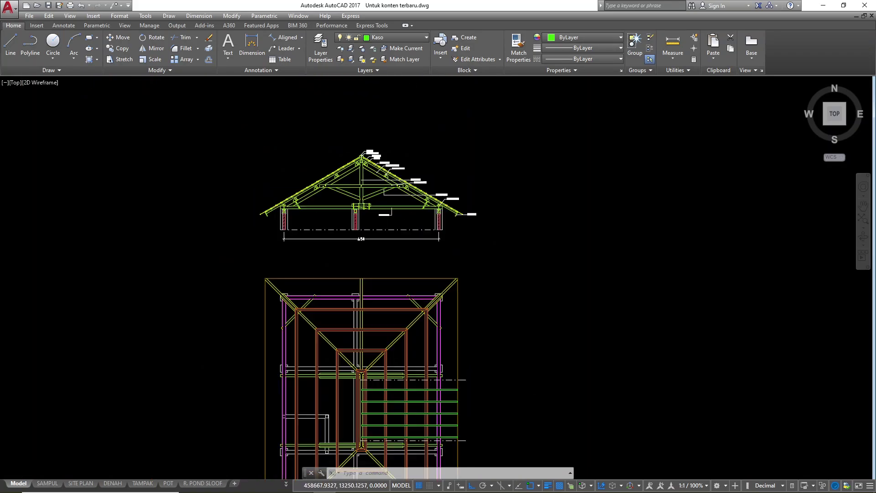
pyautogui.scroll(3, 425, 177)
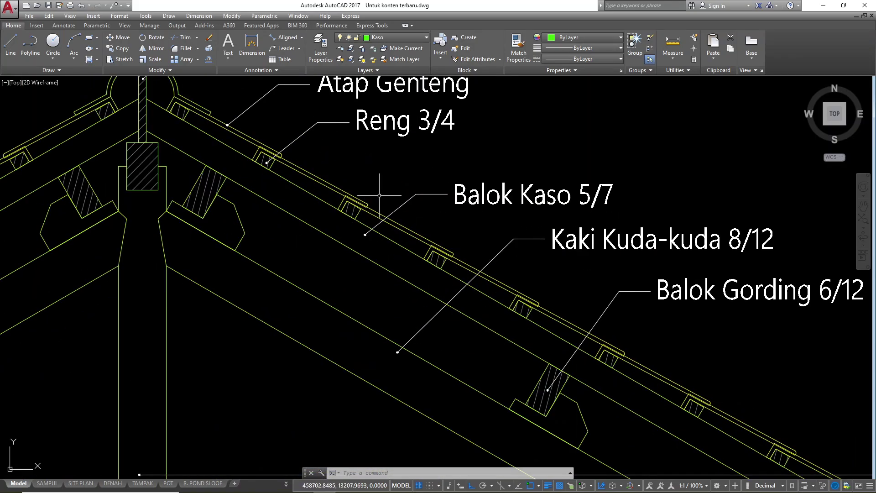
pyautogui.scroll(-2, 524, 315)
pyautogui.scroll(3, 386, 189)
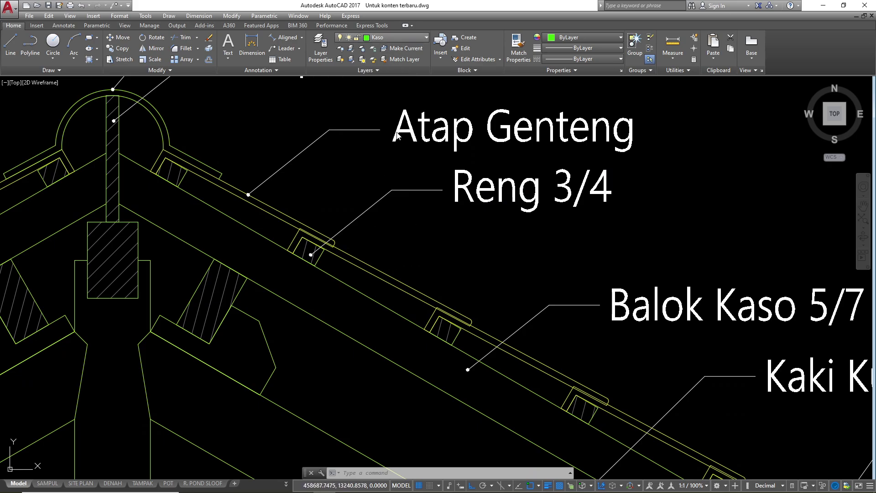
pyautogui.click(405, 38)
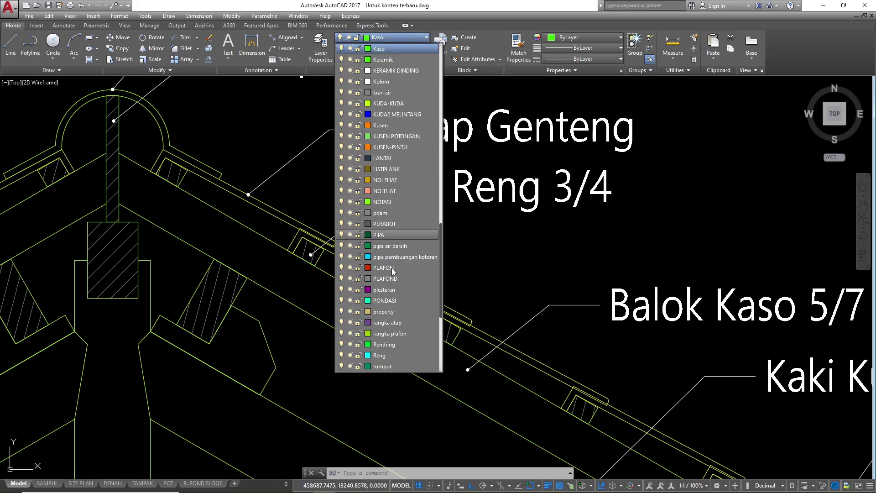
pyautogui.scroll(-2, 383, 315)
pyautogui.click(386, 289)
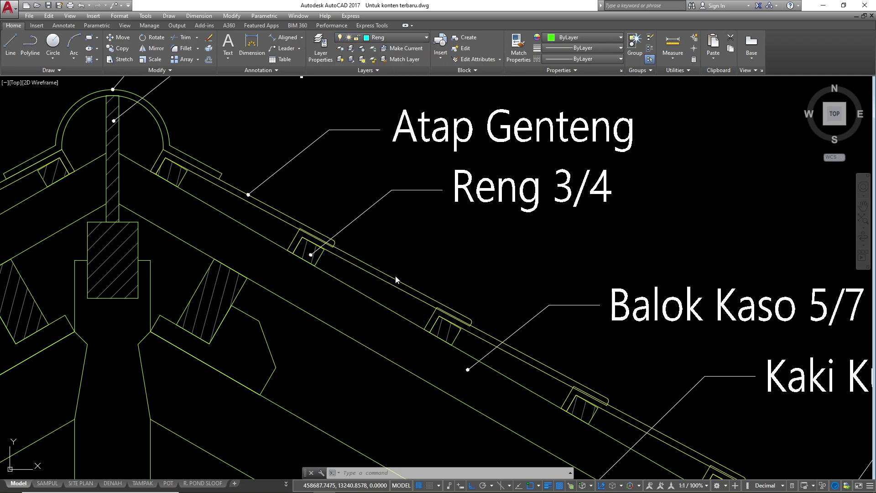
# - Draw vertical construction lines through the corners of the first reng batten right of the ridge in the roof section
pyautogui.scroll(-2, 432, 235)
pyautogui.write('XL')
pyautogui.press('Return')
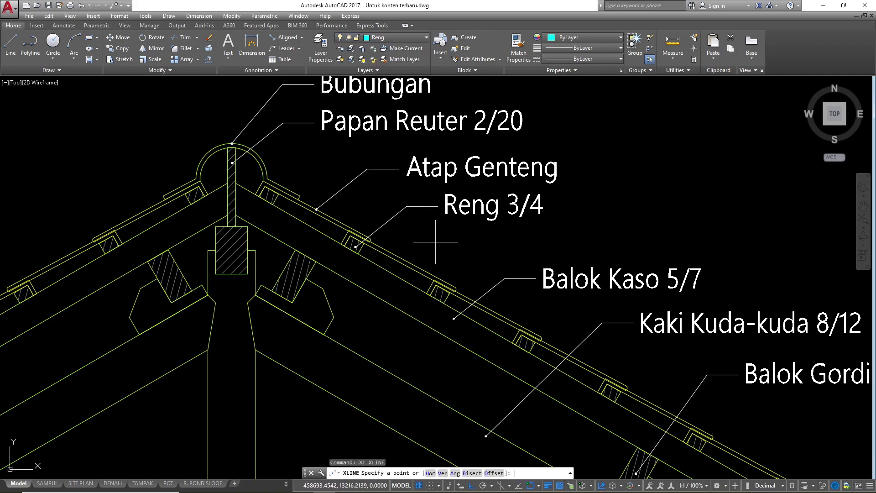
pyautogui.write('v')
pyautogui.press('Return')
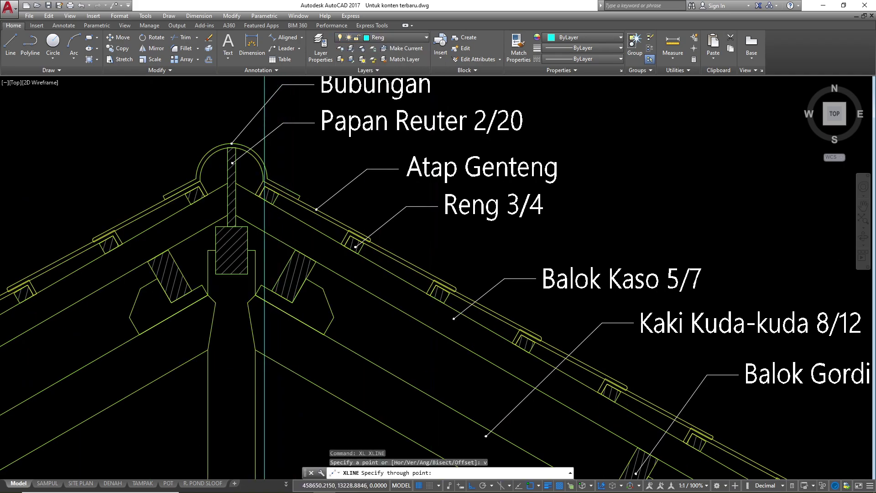
pyautogui.scroll(5, 263, 185)
pyautogui.click(263, 183)
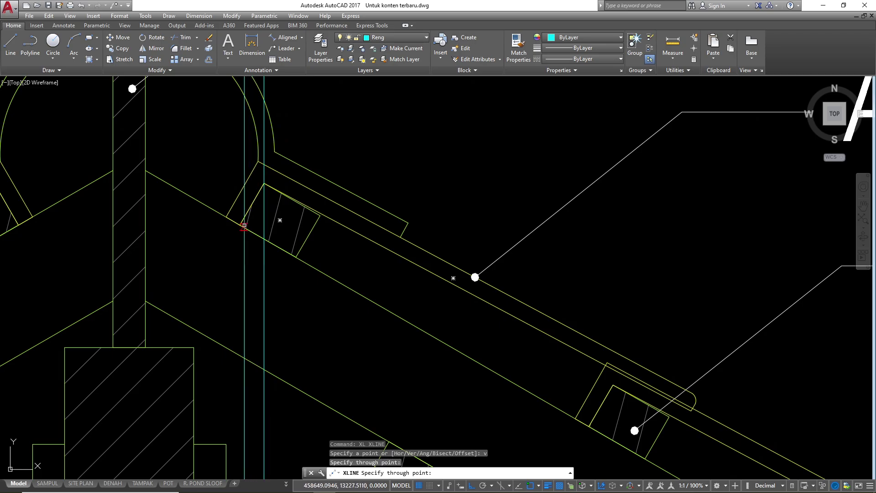
pyautogui.click(239, 224)
pyautogui.click(320, 215)
pyautogui.scroll(-4, 320, 215)
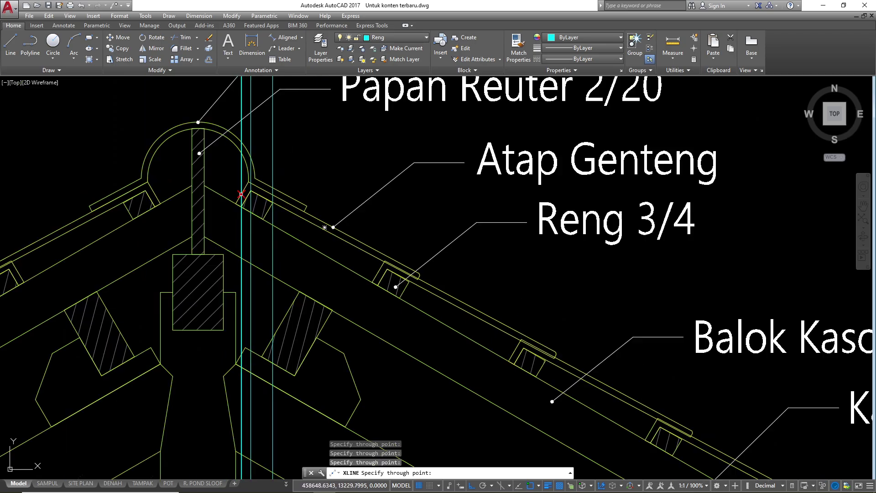
# - Draw vertical construction lines through the corners of the second reng batten down the right slope
pyautogui.scroll(3, 384, 282)
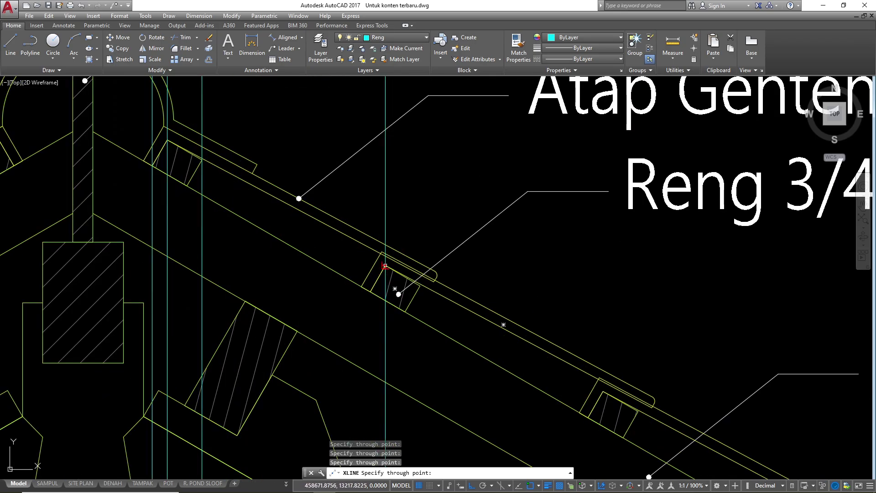
pyautogui.click(385, 265)
pyautogui.scroll(2, 385, 265)
pyautogui.click(421, 285)
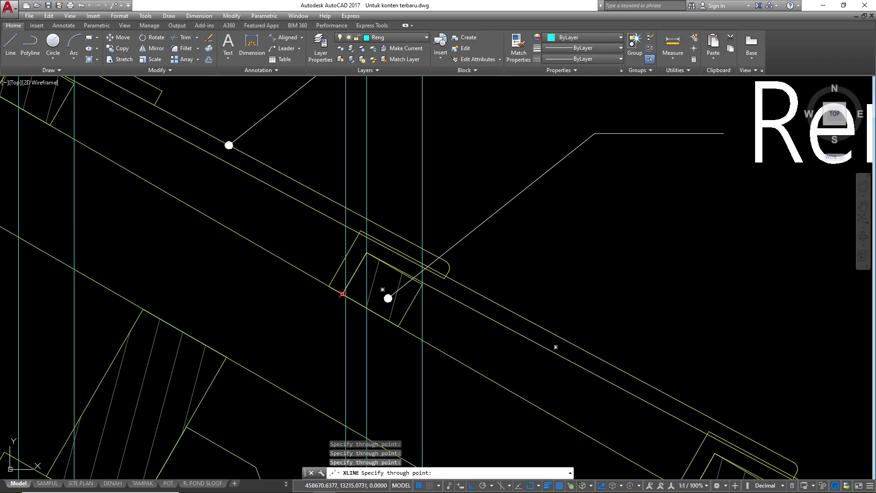
pyautogui.click(342, 294)
pyautogui.scroll(-4, 342, 293)
pyautogui.scroll(4, 342, 196)
pyautogui.press('Escape')
pyautogui.press('Escape')
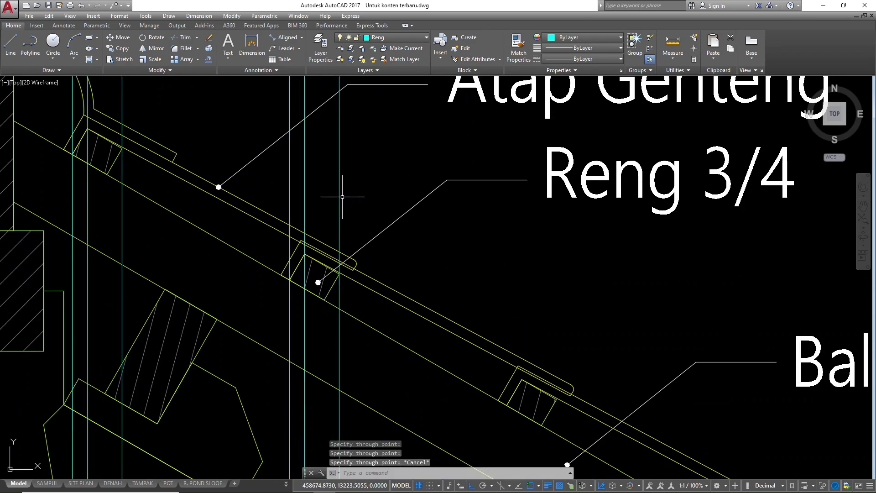
# - Copy the second batten's three construction lines onto the next two reng battens down the slope, using its corner as base point
pyautogui.click(349, 198)
pyautogui.click(291, 187)
pyautogui.write('co')
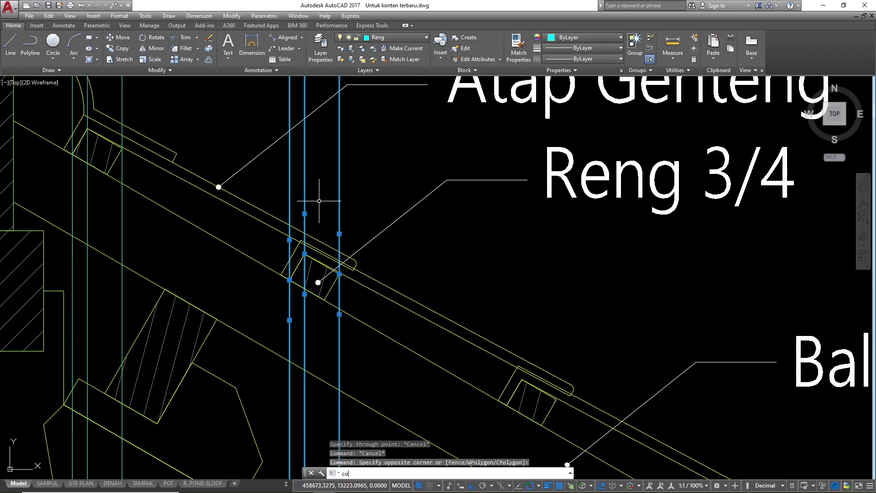
pyautogui.press('Return')
pyautogui.scroll(4, 301, 252)
pyautogui.click(279, 294)
pyautogui.scroll(-5, 279, 294)
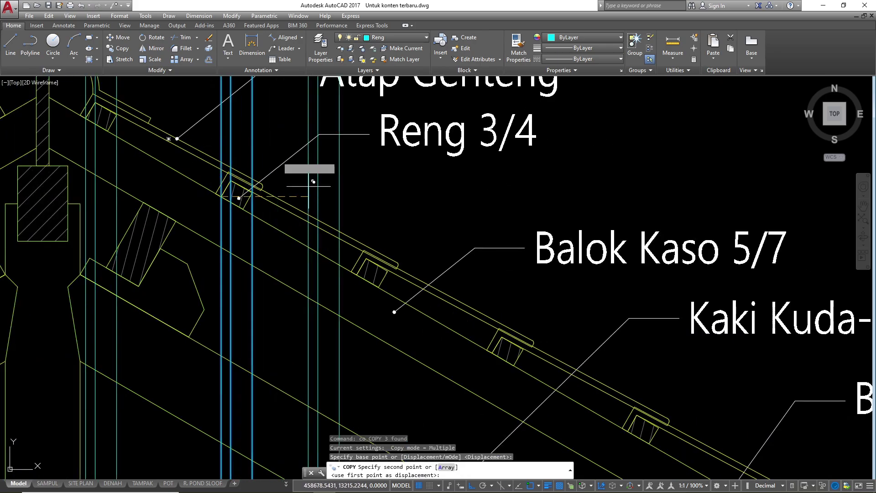
pyautogui.scroll(5, 372, 276)
pyautogui.scroll(-4, 478, 272)
pyautogui.scroll(7, 478, 272)
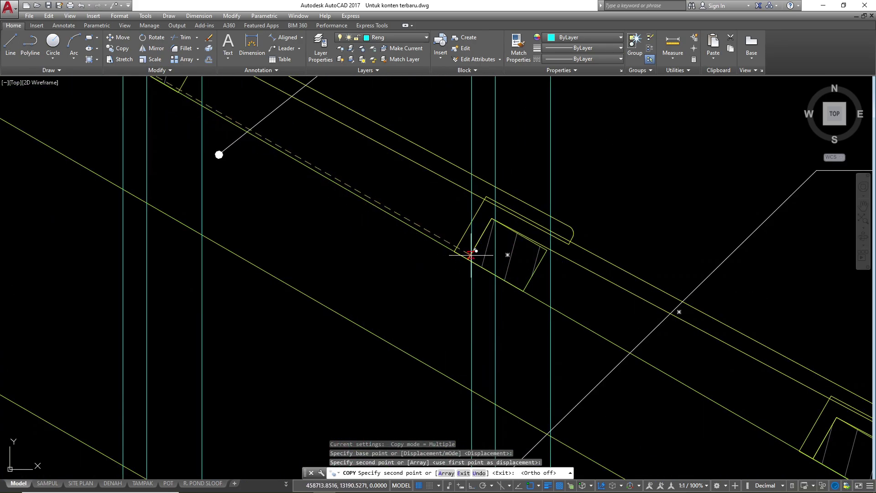
pyautogui.click(479, 296)
pyautogui.scroll(-5, 250, 126)
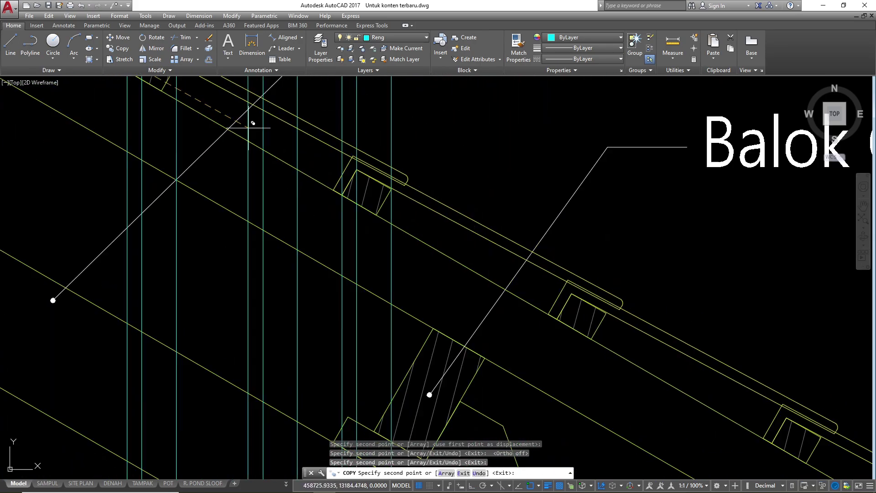
# - Place further copies of the three batten lines on the following four reng battens down the right slope
pyautogui.scroll(4, 367, 197)
pyautogui.click(363, 212)
pyautogui.scroll(-4, 304, 159)
pyautogui.scroll(4, 391, 214)
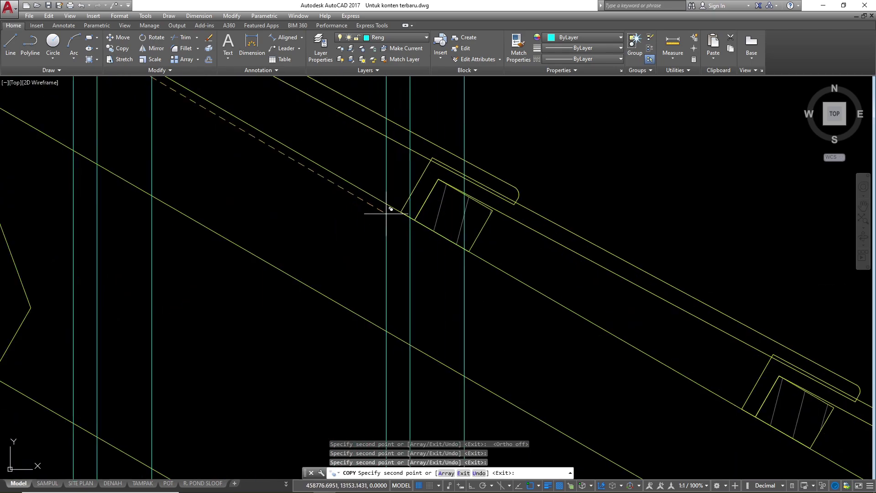
pyautogui.click(411, 214)
pyautogui.scroll(-4, 278, 122)
pyautogui.scroll(4, 339, 156)
pyautogui.click(357, 142)
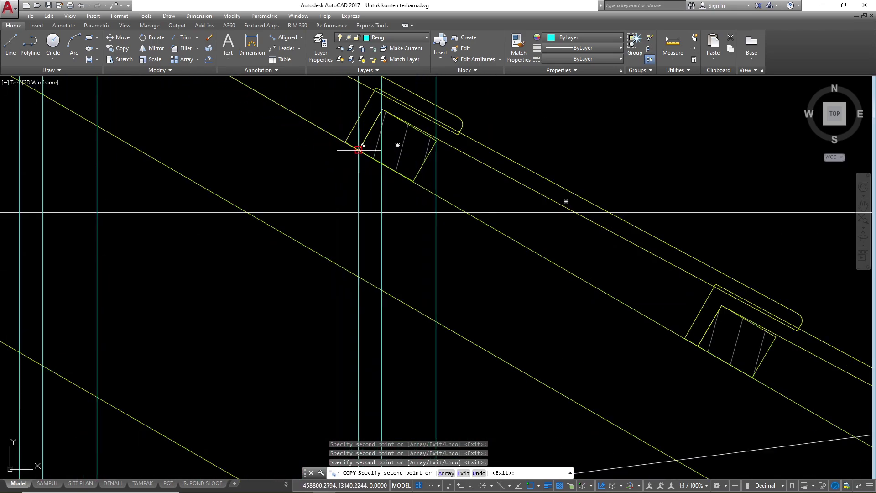
pyautogui.scroll(-4, 358, 143)
pyautogui.scroll(4, 414, 162)
pyautogui.click(418, 162)
pyautogui.scroll(-4, 418, 163)
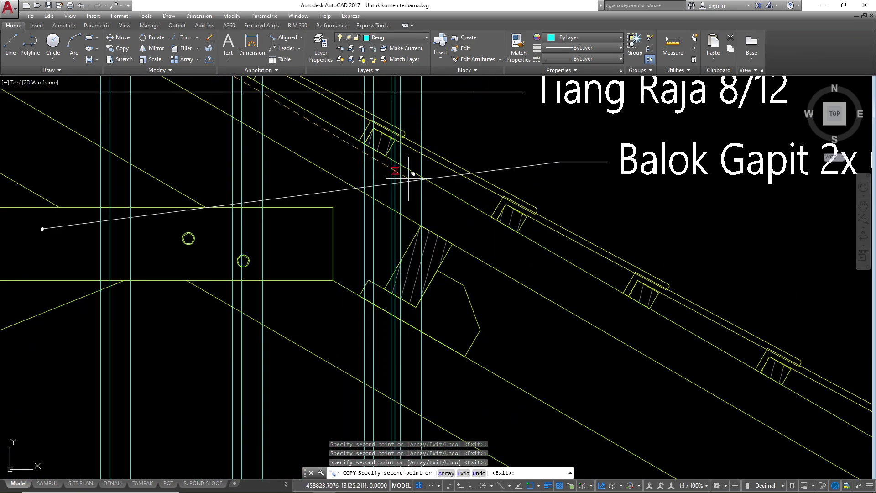
# - Continue placing copies of the batten lines on the lower reng battens towards the Balok Sokong label, ending the copy there
pyautogui.scroll(4, 538, 212)
pyautogui.scroll(-3, 431, 200)
pyautogui.scroll(3, 431, 205)
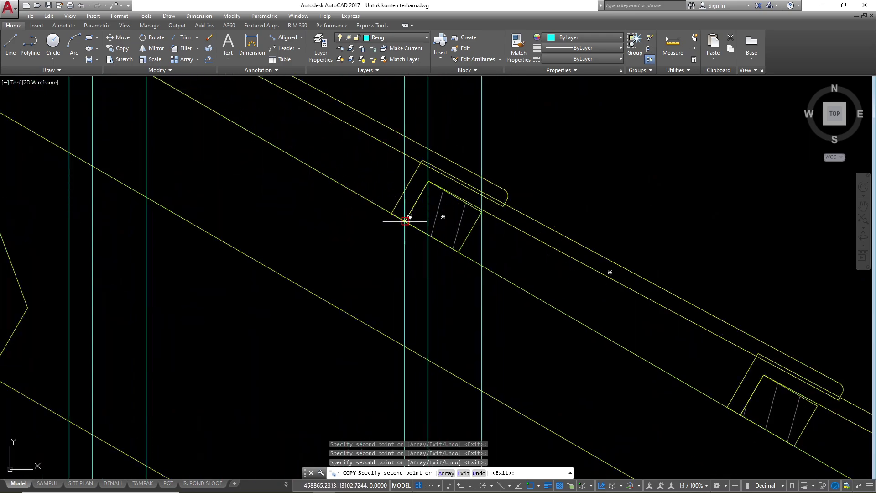
pyautogui.click(405, 221)
pyautogui.scroll(-3, 306, 142)
pyautogui.scroll(3, 403, 202)
pyautogui.click(420, 219)
pyautogui.scroll(-2, 316, 154)
pyautogui.scroll(3, 325, 166)
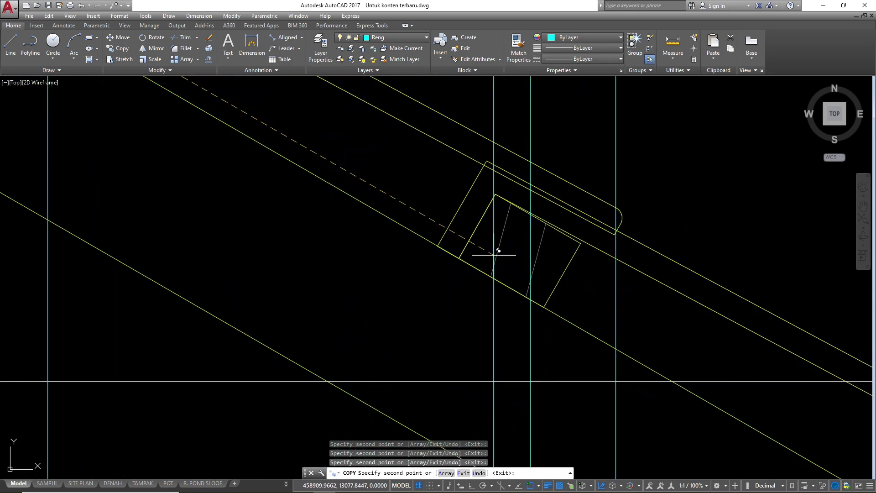
pyautogui.click(437, 246)
pyautogui.scroll(-3, 437, 247)
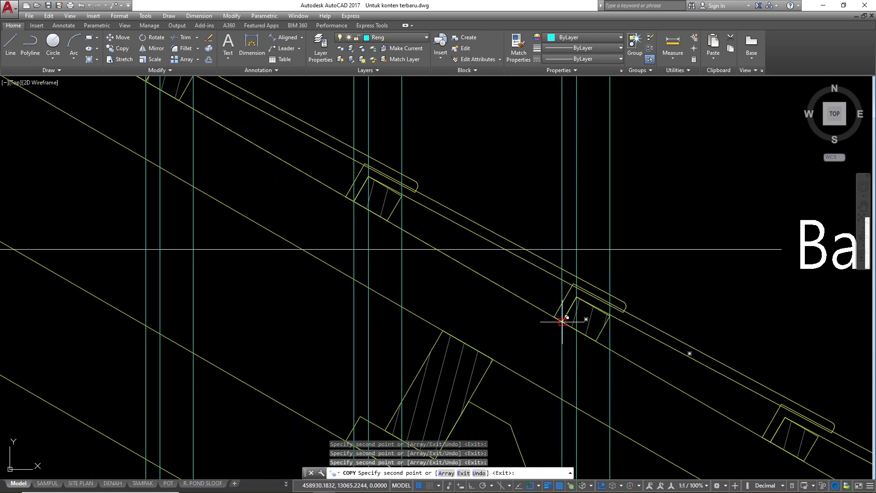
pyautogui.scroll(4, 426, 195)
pyautogui.press('Escape')
# - Replace the misaligned outer line at the last copied batten with a vertical construction line through the batten's outer corner
pyautogui.scroll(4, 434, 200)
pyautogui.scroll(-2, 413, 204)
pyautogui.click(428, 194)
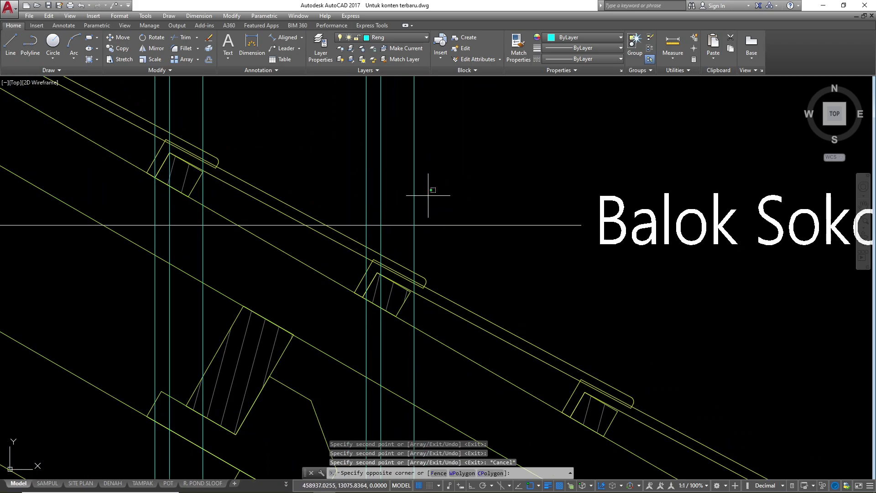
pyautogui.click(403, 209)
pyautogui.write('e')
pyautogui.press('Return')
pyautogui.scroll(-5, 306, 212)
pyautogui.write('v')
pyautogui.press('space')
pyautogui.scroll(2, 299, 203)
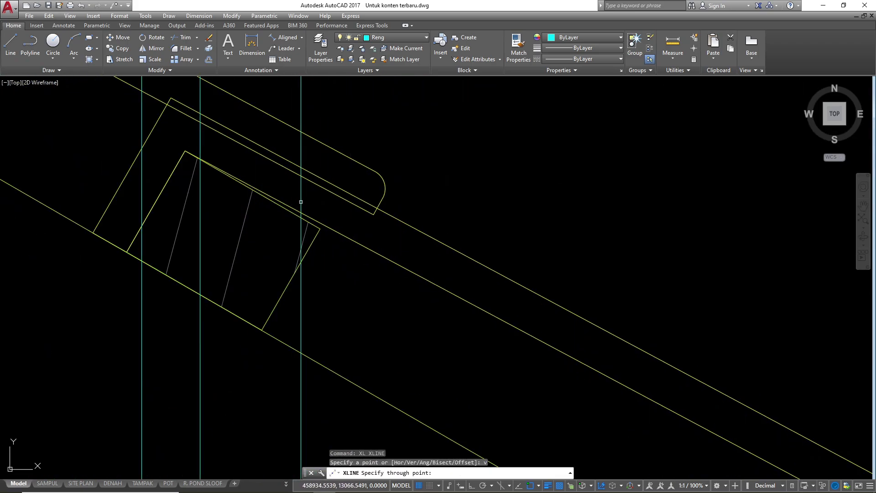
pyautogui.click(319, 229)
# - Draw vertical construction lines through the corners of the next reng batten down the slope
pyautogui.scroll(-3, 278, 170)
pyautogui.scroll(2, 416, 311)
pyautogui.click(458, 264)
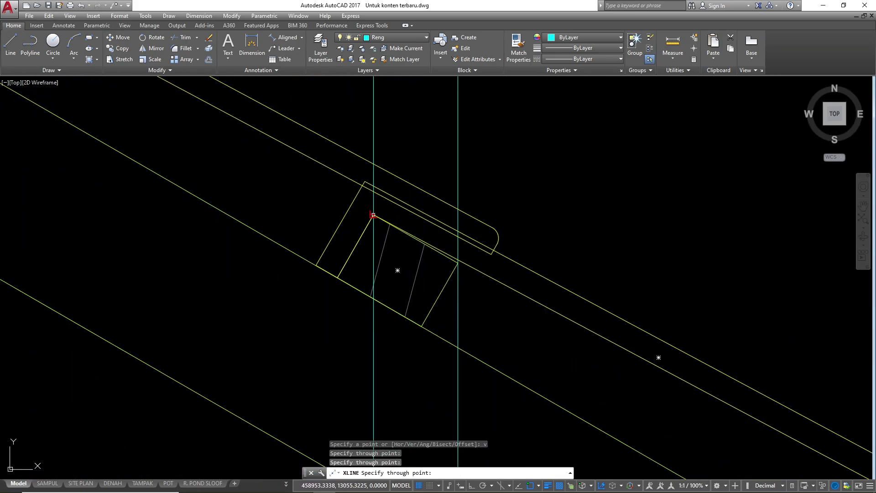
pyautogui.scroll(-5, 337, 277)
pyautogui.press('Escape')
# - Replace the two remaining misaligned lines at the preceding batten with vertical construction lines through its two inner corners
pyautogui.scroll(5, 172, 190)
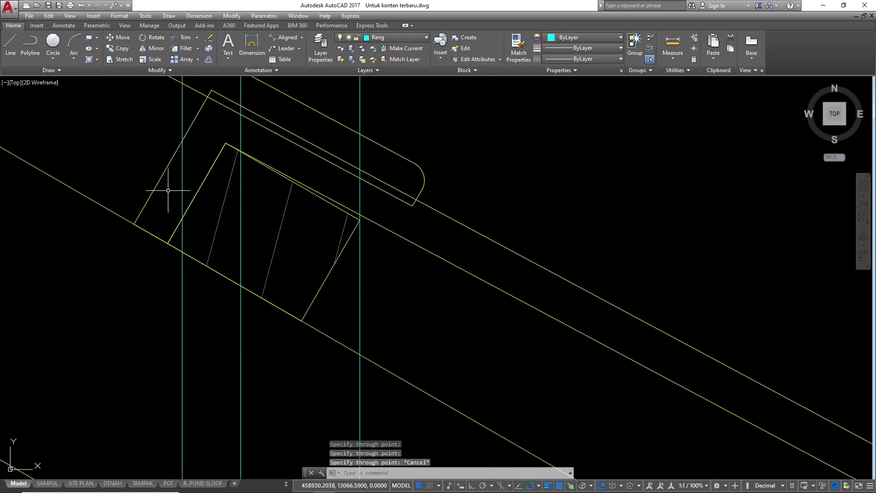
pyautogui.click(195, 313)
pyautogui.click(140, 299)
pyautogui.press('Delete')
pyautogui.write('e')
pyautogui.press('space')
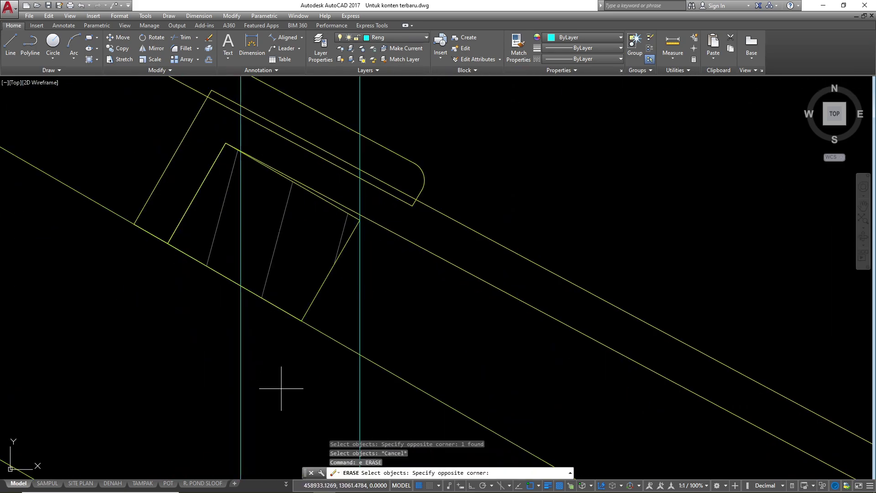
pyautogui.click(265, 386)
pyautogui.press('space')
pyautogui.write('xl')
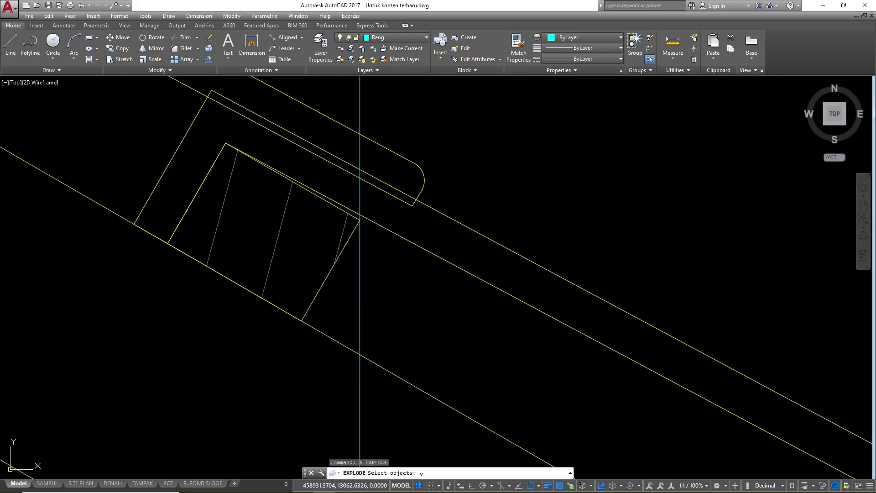
pyautogui.press('space')
pyautogui.write('v')
pyautogui.press('space')
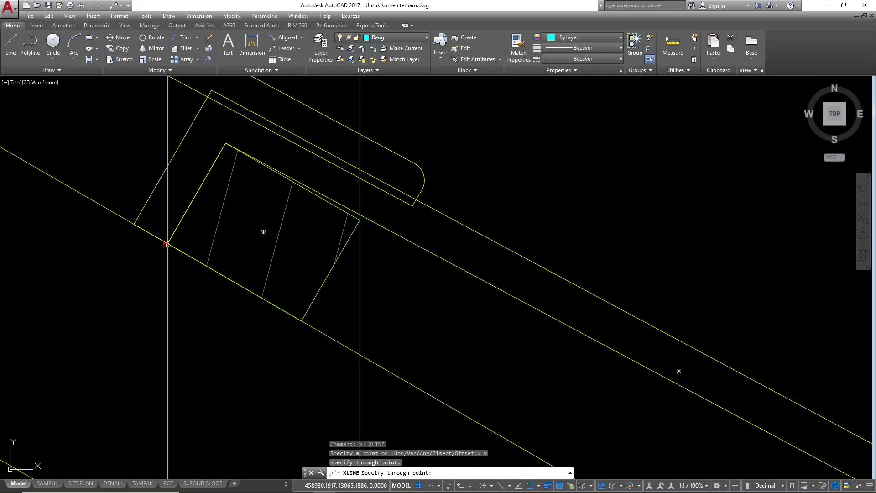
pyautogui.click(168, 245)
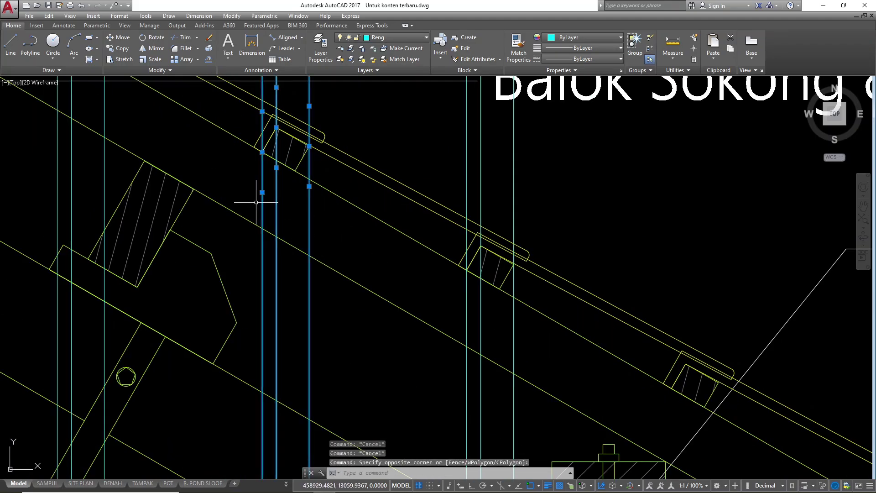
# - Copy the nine construction lines of the three lowest marked battens onto the next three reng battens down the slope
pyautogui.scroll(-6, 363, 215)
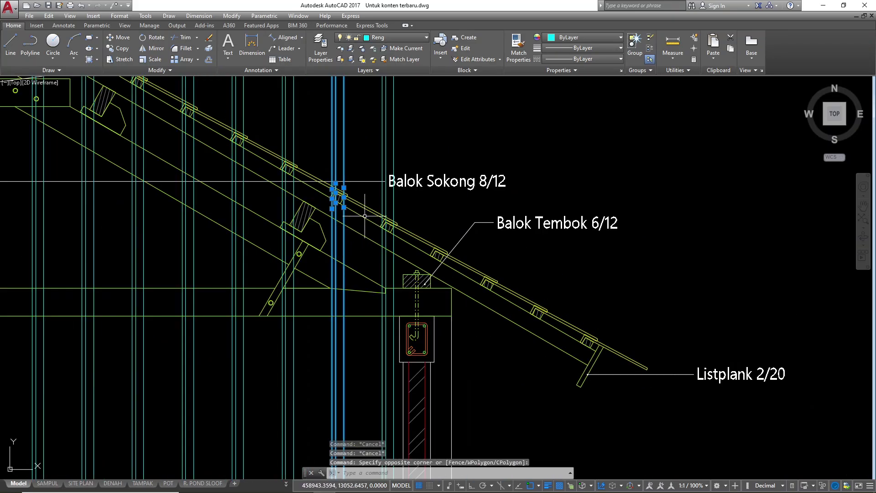
pyautogui.click(417, 114)
pyautogui.click(259, 122)
pyautogui.write('co')
pyautogui.press('space')
pyautogui.scroll(8, 287, 196)
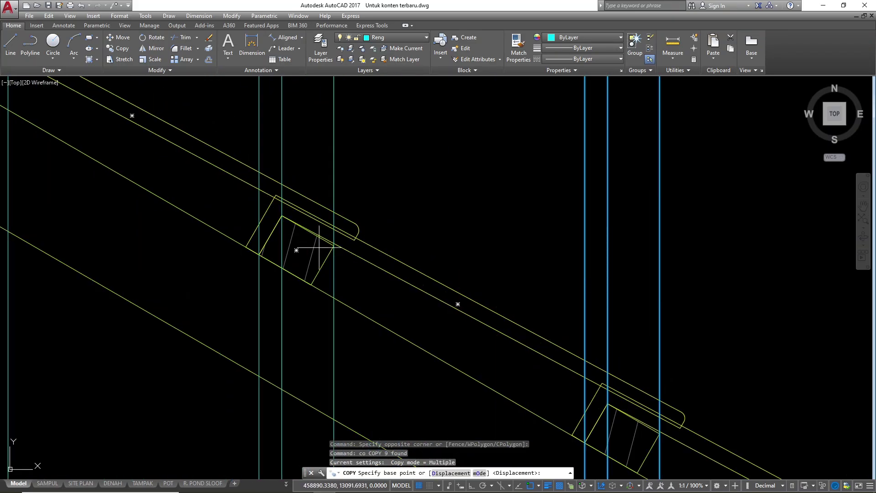
pyautogui.click(334, 245)
pyautogui.scroll(-5, 333, 245)
pyautogui.scroll(3, 313, 303)
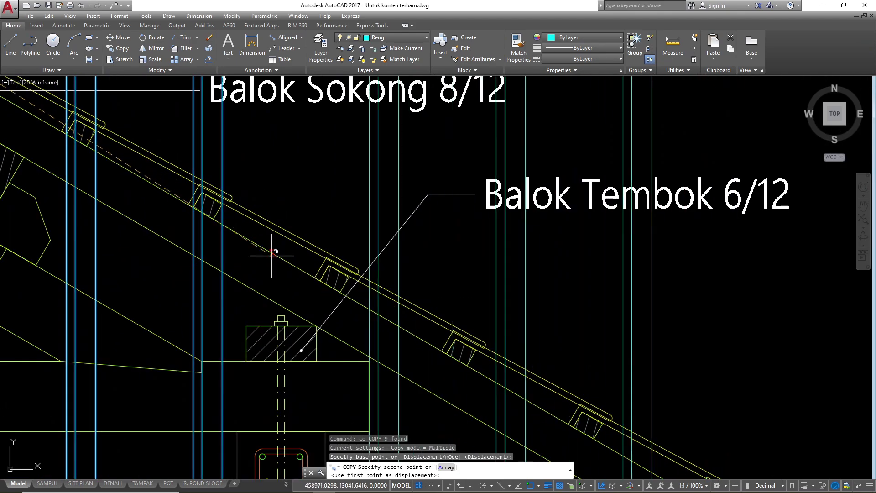
pyautogui.scroll(2, 283, 250)
pyautogui.click(185, 219)
pyautogui.scroll(-6, 185, 219)
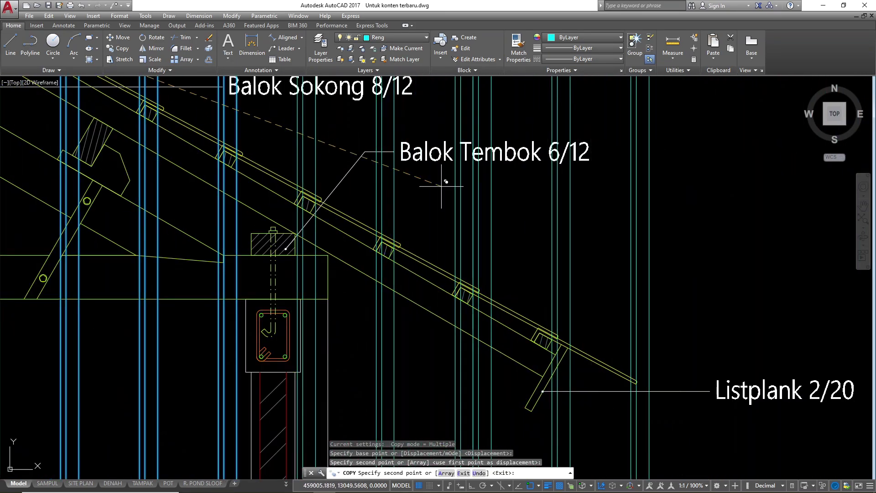
pyautogui.press('Escape')
# - Draw vertical construction lines through the corners of the last reng batten beside the listplank
pyautogui.scroll(-4, 333, 373)
pyautogui.scroll(4, 417, 186)
pyautogui.write('xl')
pyautogui.press('space')
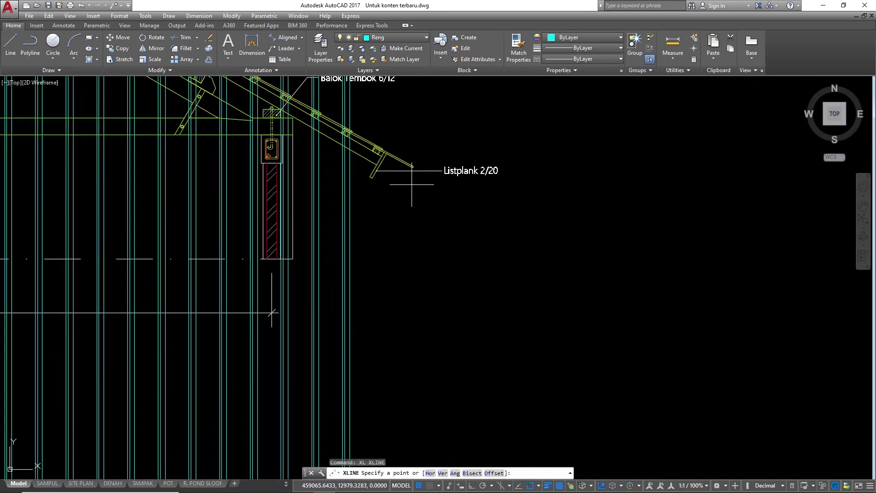
pyautogui.write('v')
pyautogui.press('space')
pyautogui.scroll(4, 381, 177)
pyautogui.click(345, 248)
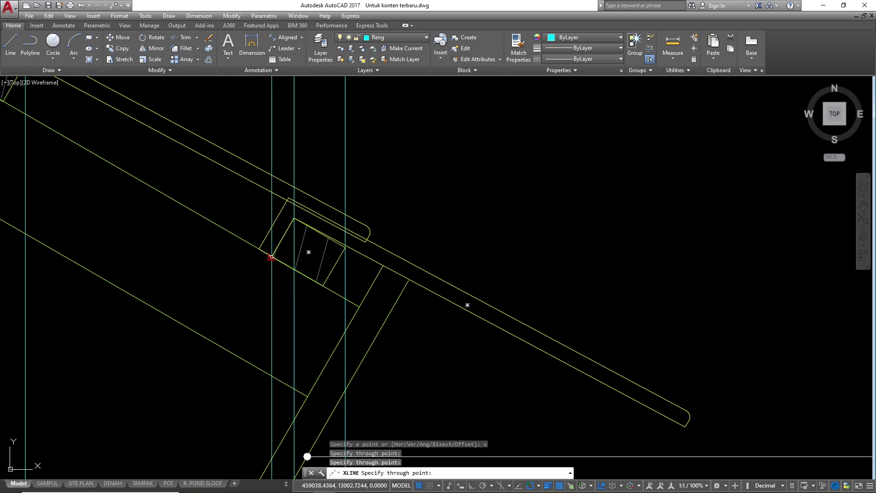
pyautogui.click(271, 257)
pyautogui.press('Escape')
pyautogui.scroll(-8, 238, 260)
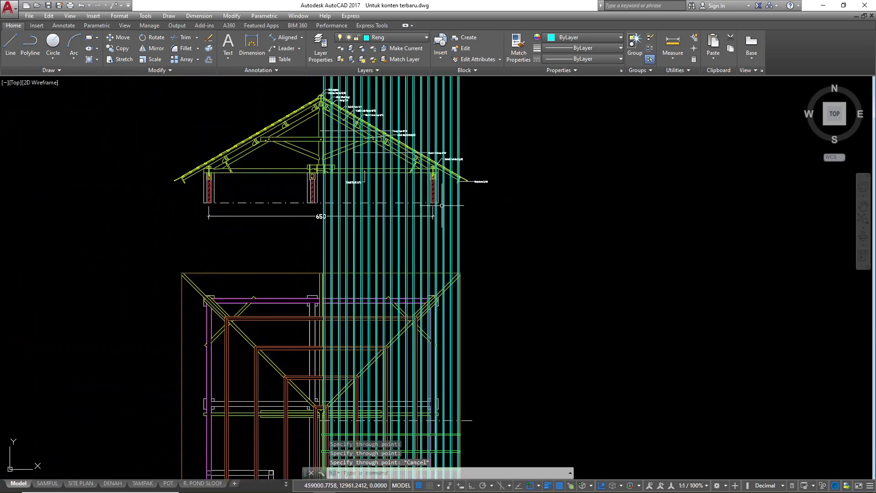
pyautogui.scroll(-2, 442, 206)
pyautogui.scroll(8, 396, 362)
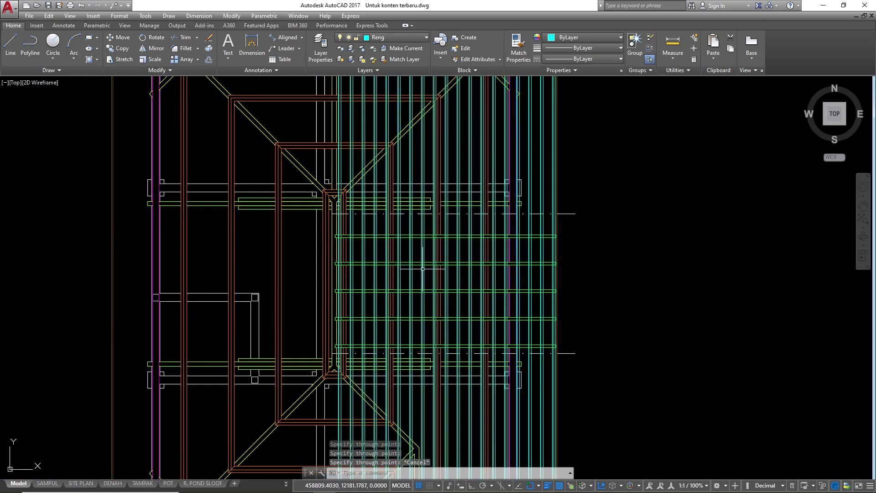
pyautogui.scroll(2, 350, 207)
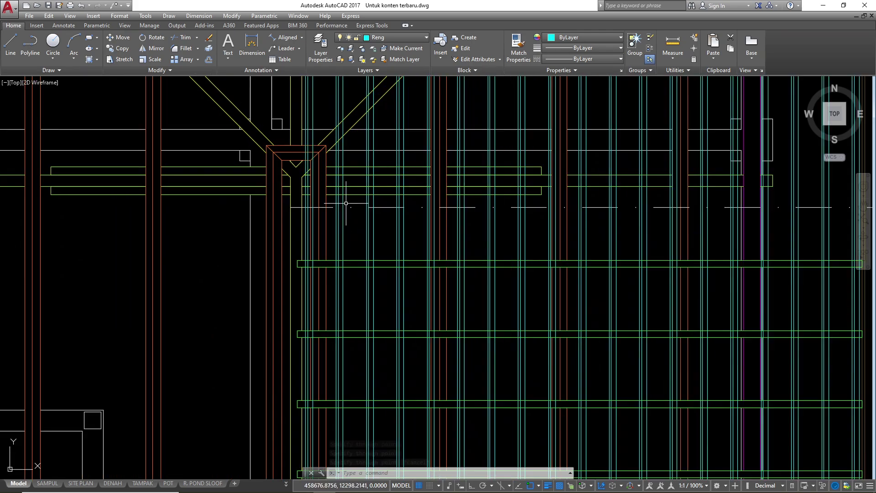
# - Trim the two leftmost groups of cyan batten lines above the upper dash-dot line, using that line as the cutting edge
pyautogui.scroll(2, 355, 207)
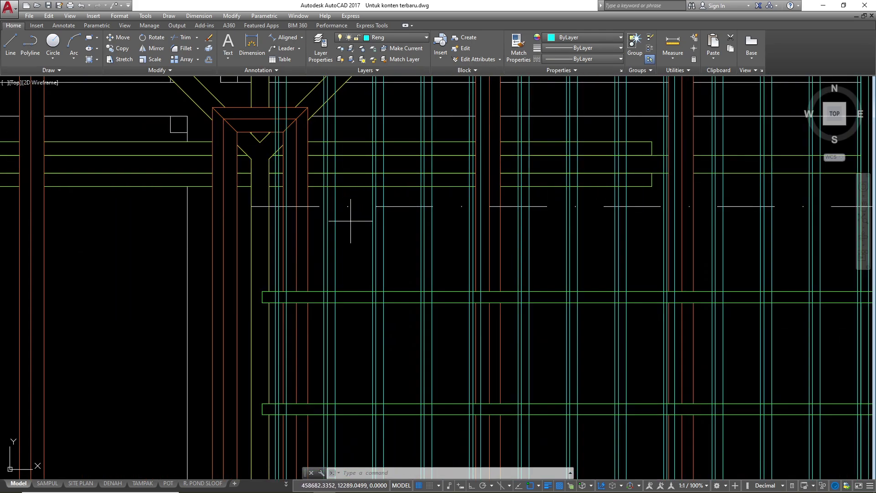
pyautogui.write('tr')
pyautogui.press('Return')
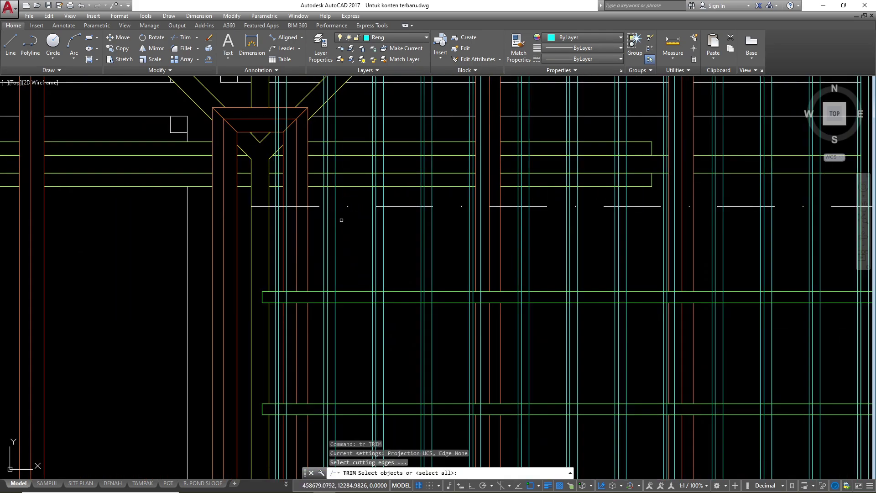
pyautogui.scroll(2, 341, 220)
pyautogui.moveTo(342, 212); pyautogui.dragTo(331, 227, button='middle')
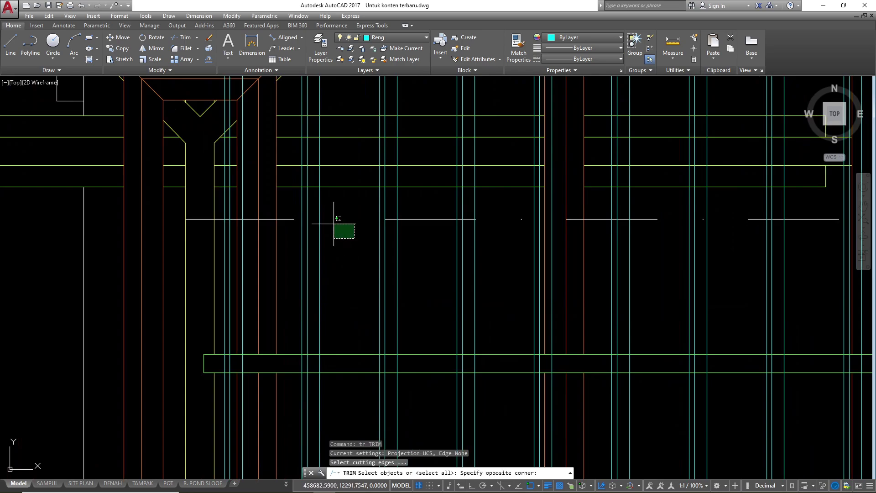
pyautogui.click(328, 211)
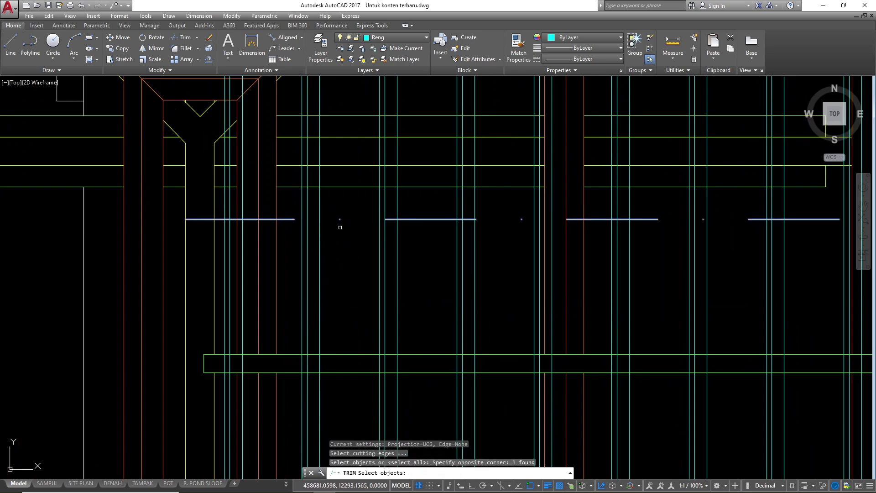
pyautogui.scroll(4, 242, 207)
pyautogui.click(239, 207)
pyautogui.click(215, 214)
pyautogui.click(216, 214)
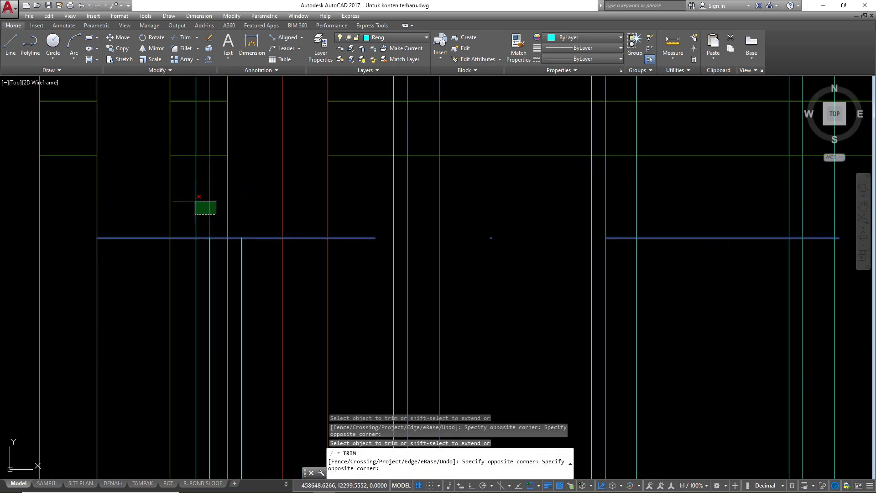
pyautogui.click(195, 201)
pyautogui.click(454, 226)
pyautogui.click(385, 187)
pyautogui.scroll(-4, 374, 225)
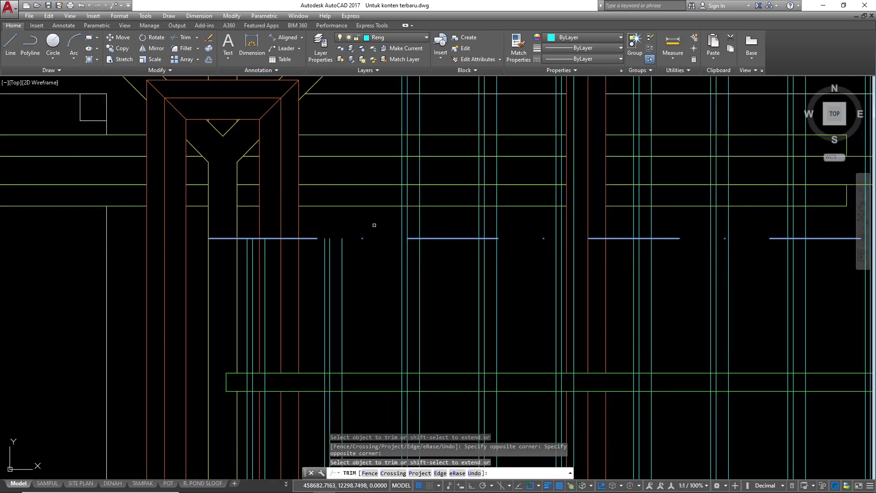
# - Trim the following batten groups above the upper dash-dot line, from the third group toward the middle of the roof
pyautogui.scroll(4, 374, 225)
pyautogui.scroll(-4, 253, 274)
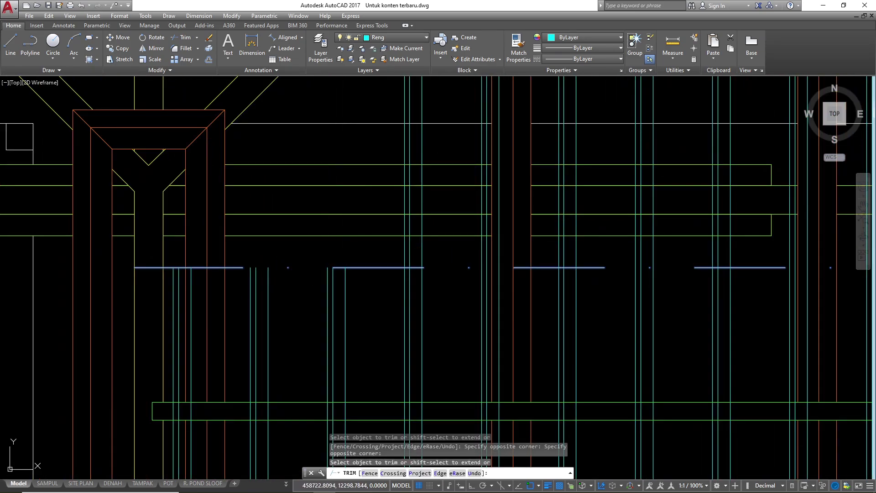
pyautogui.click(440, 255)
pyautogui.click(392, 228)
pyautogui.scroll(-6, 265, 279)
pyautogui.scroll(8, 317, 275)
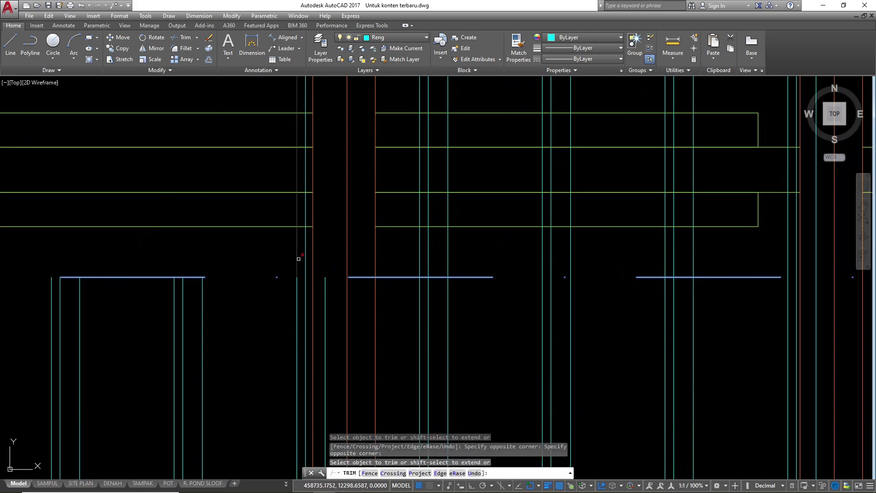
pyautogui.click(468, 251)
pyautogui.scroll(-5, 410, 251)
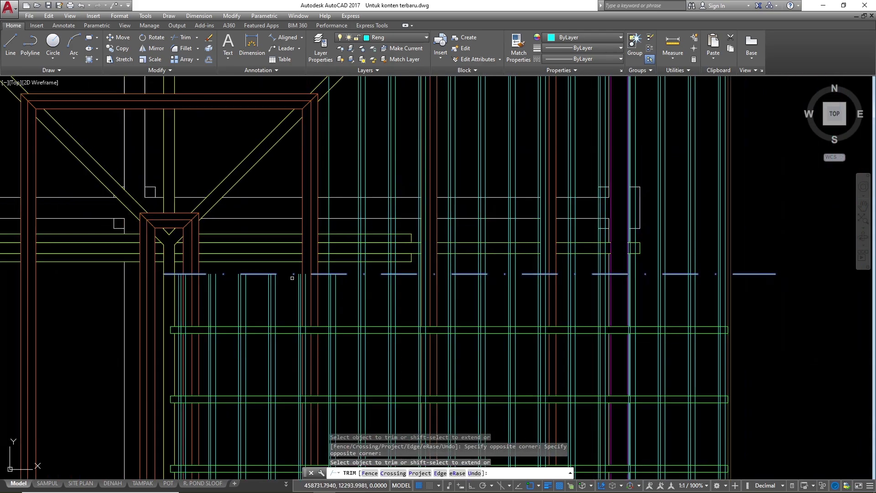
pyautogui.scroll(3, 235, 275)
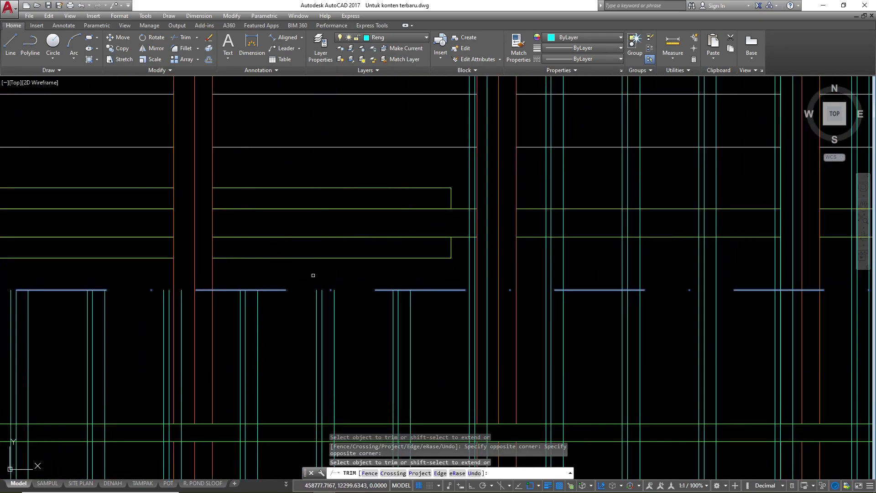
# - Trim the upper batten ends from the middle of the roof to the last orange beam before the magenta beam
pyautogui.scroll(4, 493, 281)
pyautogui.click(464, 273)
pyautogui.click(457, 271)
pyautogui.click(406, 266)
pyautogui.scroll(-4, 350, 264)
pyautogui.scroll(4, 560, 270)
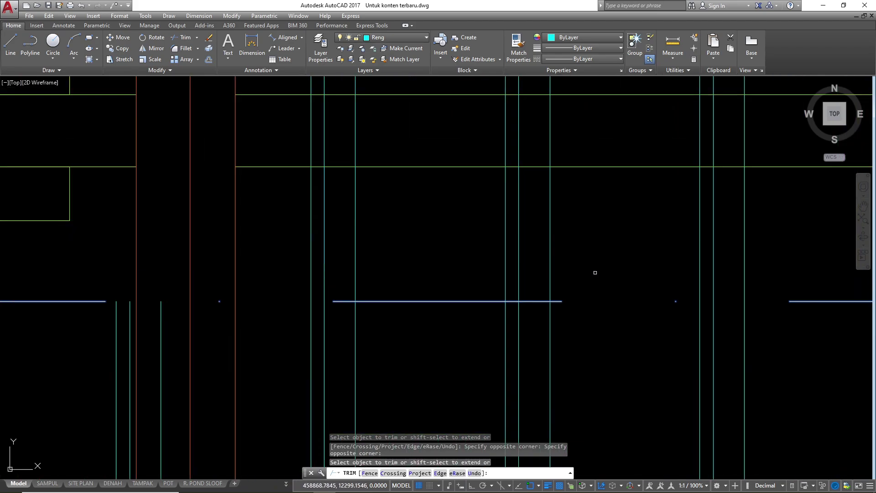
pyautogui.click(762, 260)
pyautogui.click(272, 237)
pyautogui.scroll(-2, 248, 238)
pyautogui.scroll(-5, 248, 239)
pyautogui.scroll(7, 371, 252)
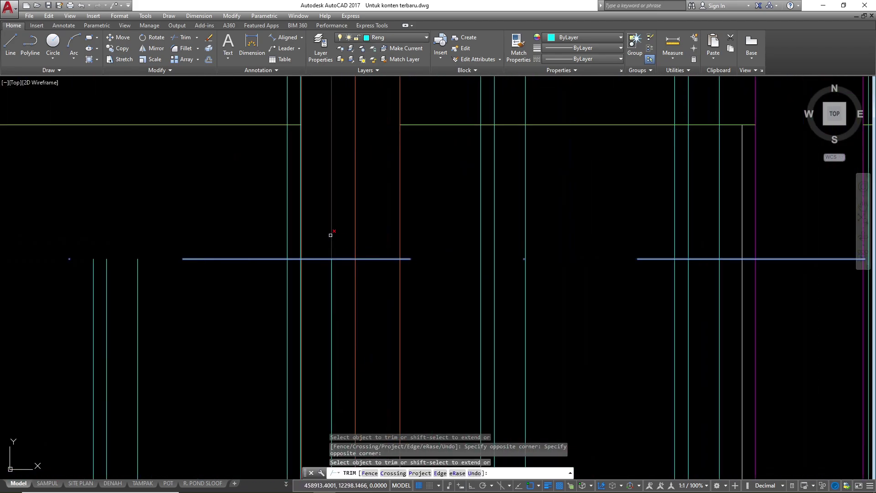
pyautogui.scroll(4, 304, 246)
pyautogui.click(254, 240)
pyautogui.scroll(-5, 254, 240)
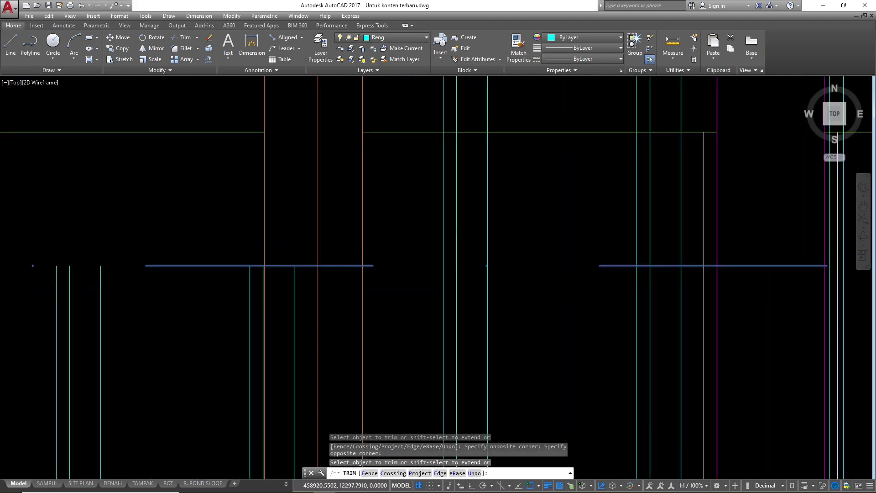
# - Trim the batten lines above the upper dash-dot line from the magenta beam to the roof's right edge
pyautogui.scroll(4, 483, 238)
pyautogui.scroll(2, 379, 252)
pyautogui.scroll(3, 379, 251)
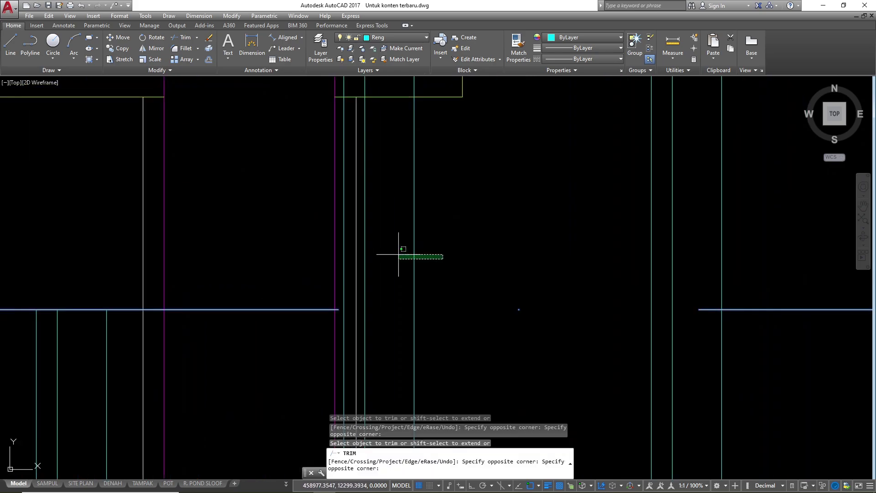
pyautogui.scroll(-3, 293, 274)
pyautogui.scroll(3, 332, 273)
pyautogui.click(312, 264)
pyautogui.scroll(-6, 311, 264)
pyautogui.scroll(5, 382, 264)
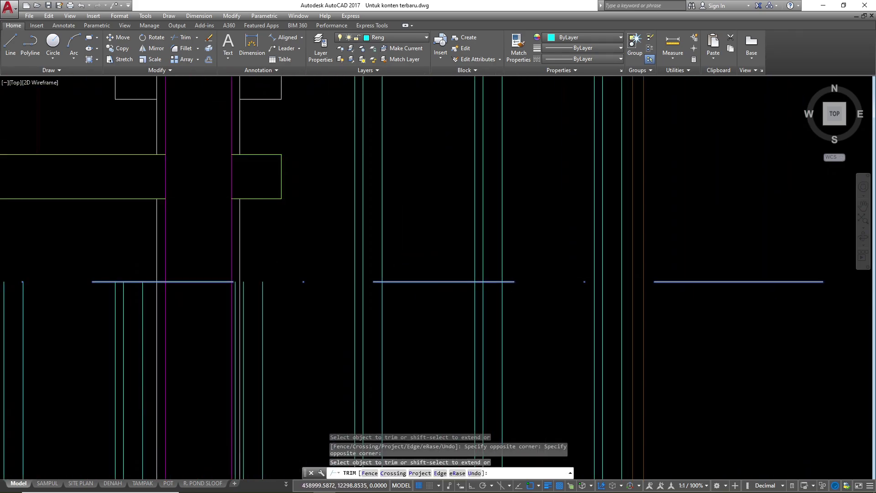
pyautogui.click(382, 262)
pyautogui.click(769, 263)
pyautogui.click(476, 219)
pyautogui.scroll(-6, 347, 244)
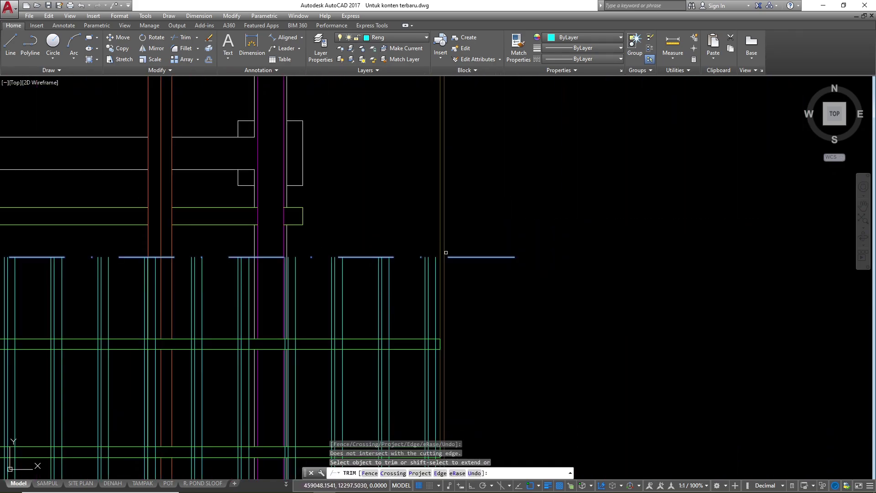
# - Restart Trim with the lower dash-dot line as cutting edge and cut the rightmost batten groups below it
pyautogui.scroll(-6, 524, 223)
pyautogui.scroll(5, 534, 357)
pyautogui.press('space')
pyautogui.press('space')
pyautogui.click(487, 369)
pyautogui.click(481, 350)
pyautogui.scroll(-2, 479, 329)
pyautogui.press('space')
pyautogui.scroll(6, 469, 347)
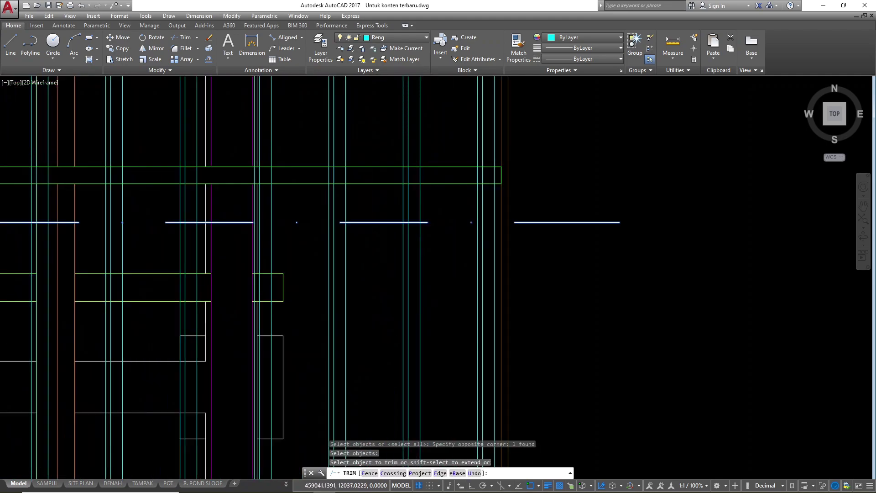
pyautogui.scroll(2, 486, 242)
pyautogui.click(504, 277)
pyautogui.click(184, 246)
pyautogui.scroll(-3, 395, 250)
pyautogui.scroll(4, 332, 282)
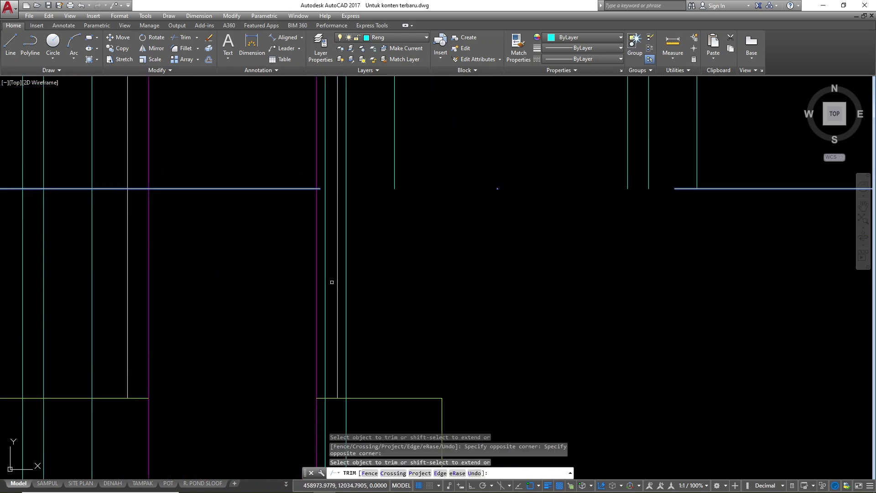
# - Trim the batten lines below the lower dash-dot line from the magenta beam to the nearest orange beam on its left
pyautogui.scroll(-3, 343, 282)
pyautogui.scroll(3, 389, 280)
pyautogui.click(389, 280)
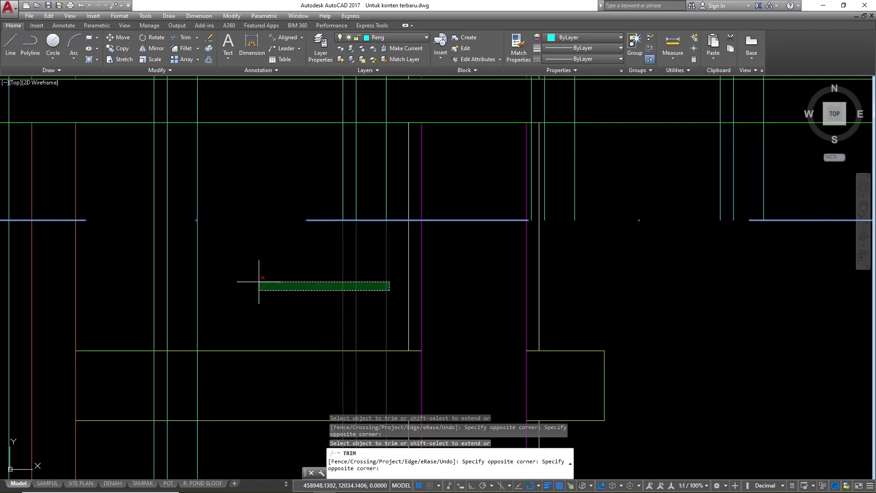
pyautogui.click(260, 289)
pyautogui.scroll(-3, 452, 270)
pyautogui.scroll(3, 354, 273)
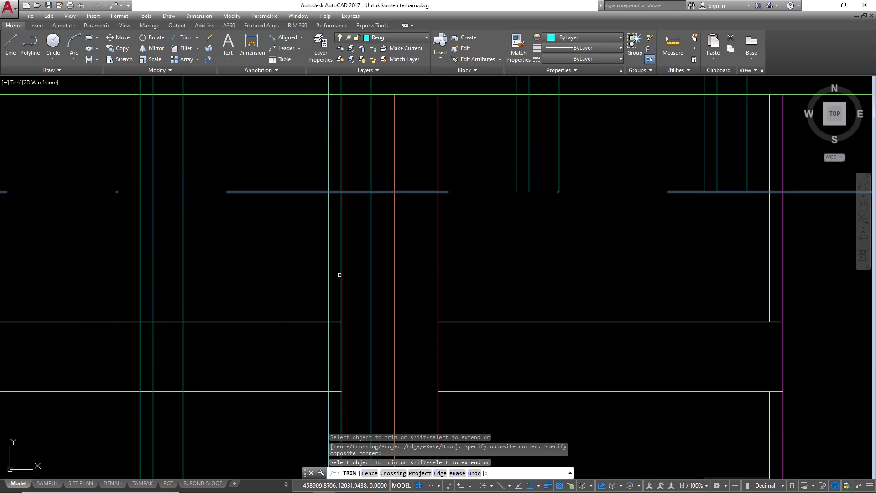
pyautogui.scroll(-3, 442, 293)
pyautogui.scroll(3, 415, 288)
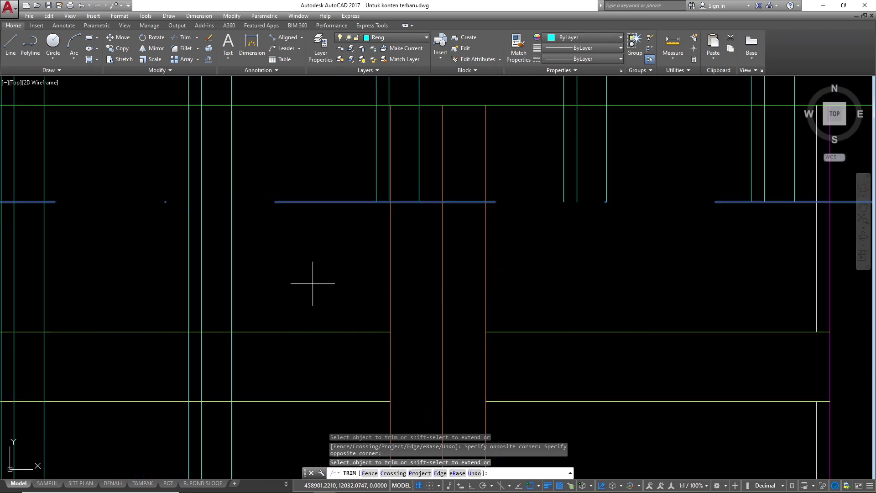
# - Trim the lower batten ends around the next orange beam to the left and the groups just beyond it
pyautogui.scroll(-3, 313, 283)
pyautogui.scroll(3, 123, 288)
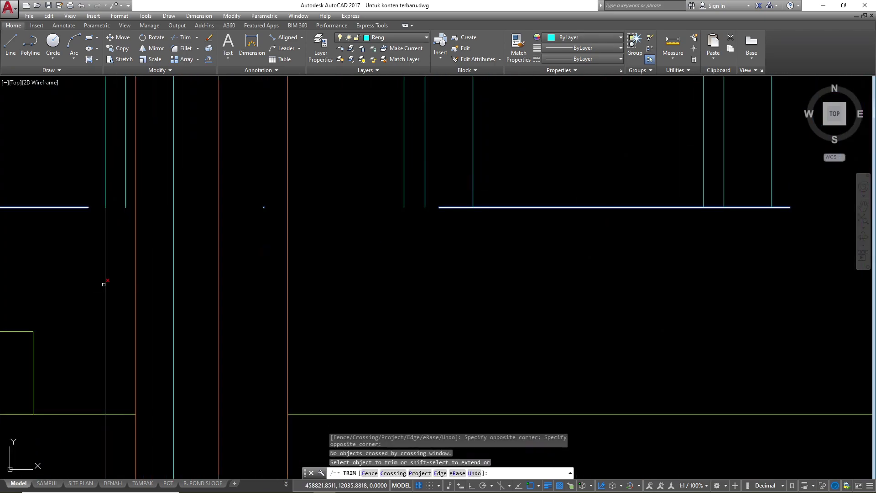
pyautogui.scroll(-3, 317, 299)
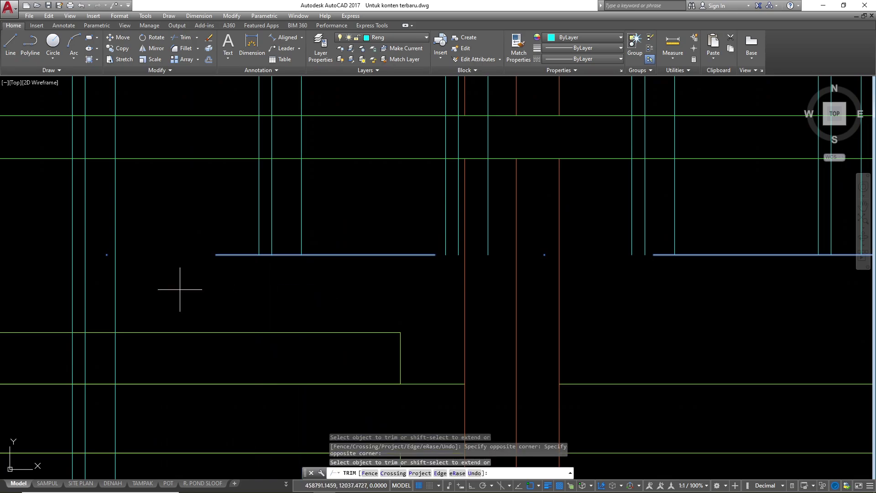
pyautogui.scroll(-3, 62, 291)
pyautogui.scroll(3, 254, 294)
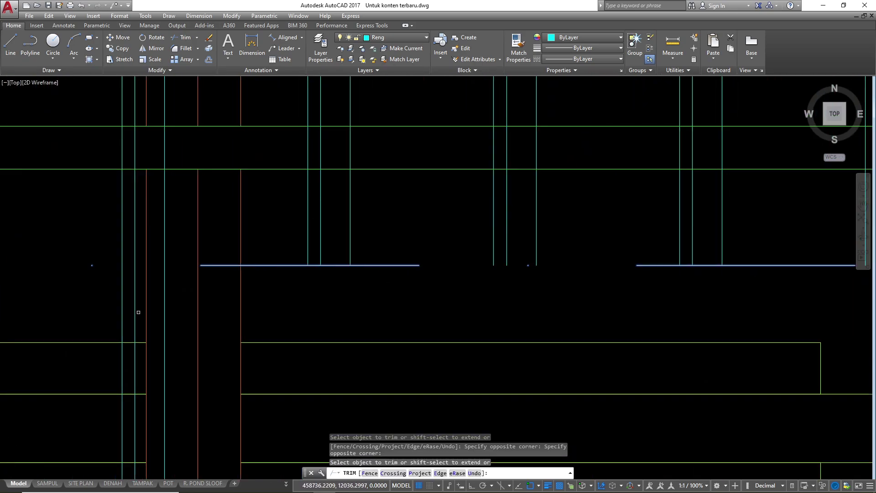
# - Trim the remaining batten lines below the lower dash-dot line up to the roof's left end and finish trimming
pyautogui.scroll(-3, 166, 313)
pyautogui.scroll(3, 128, 317)
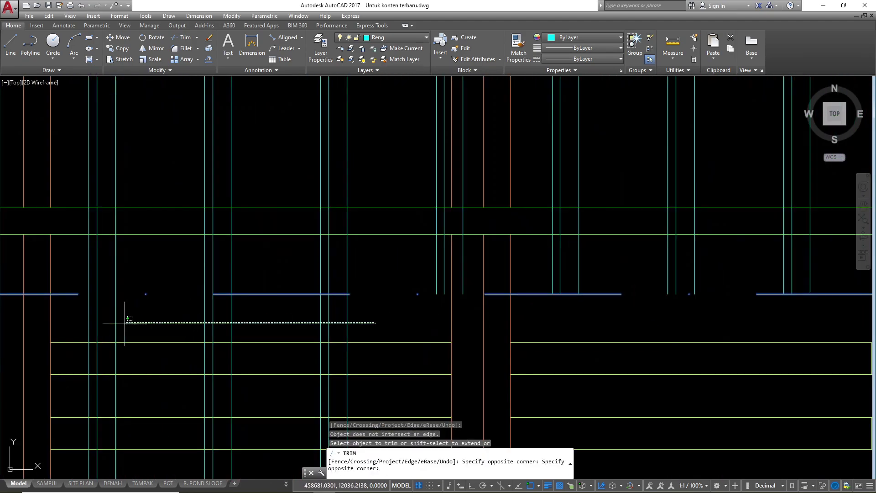
pyautogui.scroll(-2, 461, 279)
pyautogui.scroll(4, 334, 303)
pyautogui.scroll(-5, 247, 288)
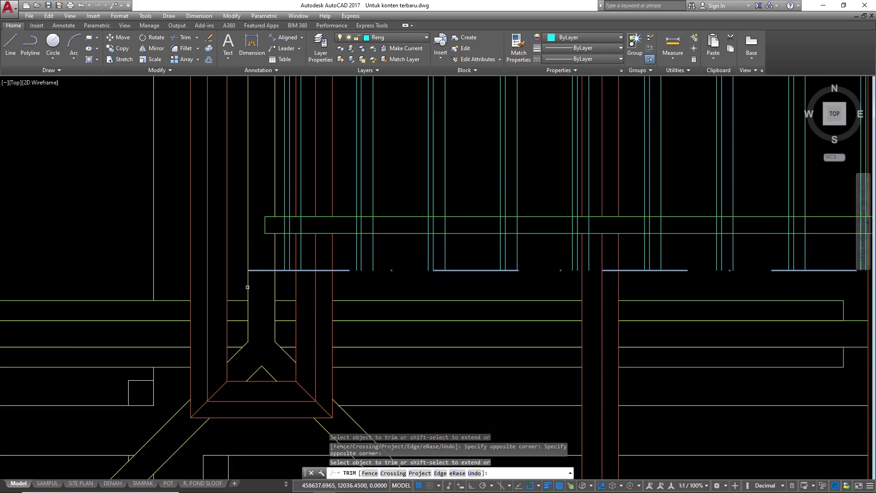
pyautogui.press('Escape')
# - Start a new trim with the outer lines of the three rightmost cyan batten groups as cutting edges
pyautogui.scroll(-3, 291, 283)
pyautogui.scroll(5, 344, 188)
pyautogui.write('tr')
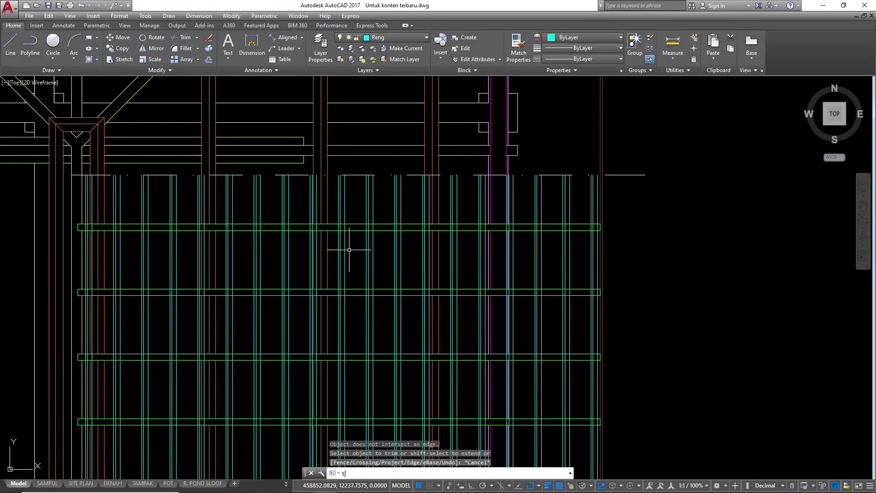
pyautogui.press('Return')
pyautogui.scroll(4, 596, 208)
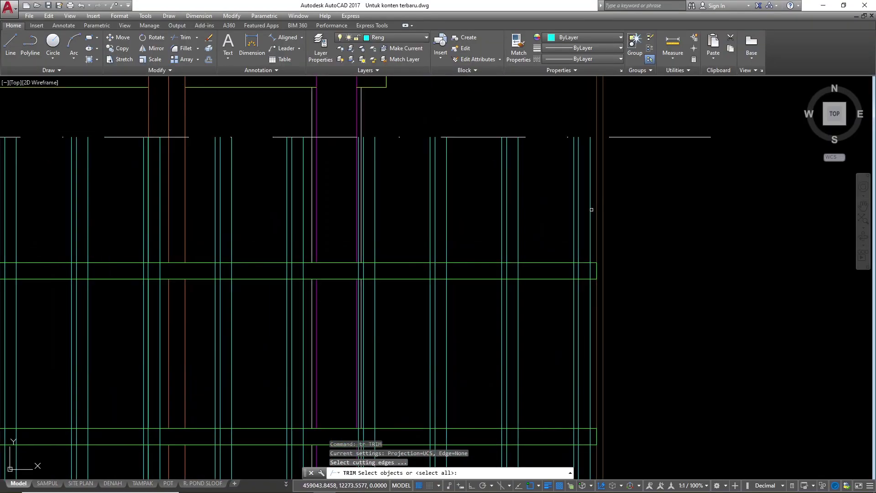
pyautogui.click(590, 211)
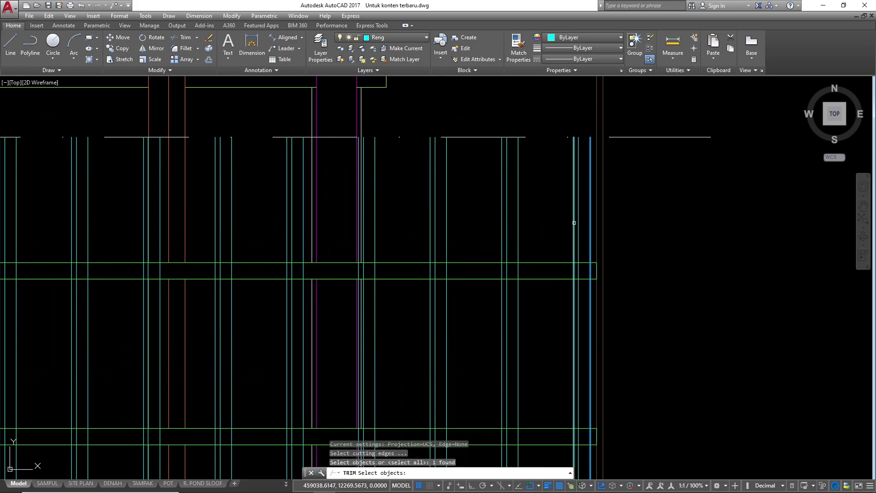
pyautogui.click(574, 222)
pyautogui.click(511, 215)
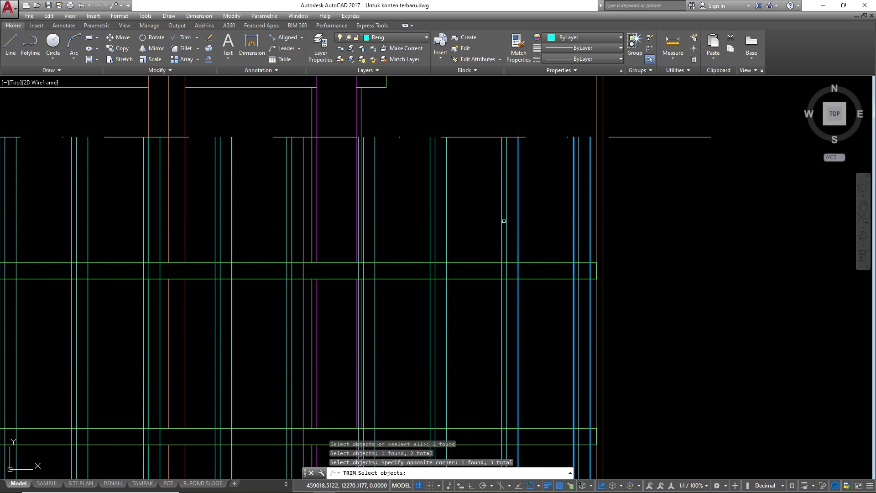
pyautogui.click(502, 221)
pyautogui.click(451, 238)
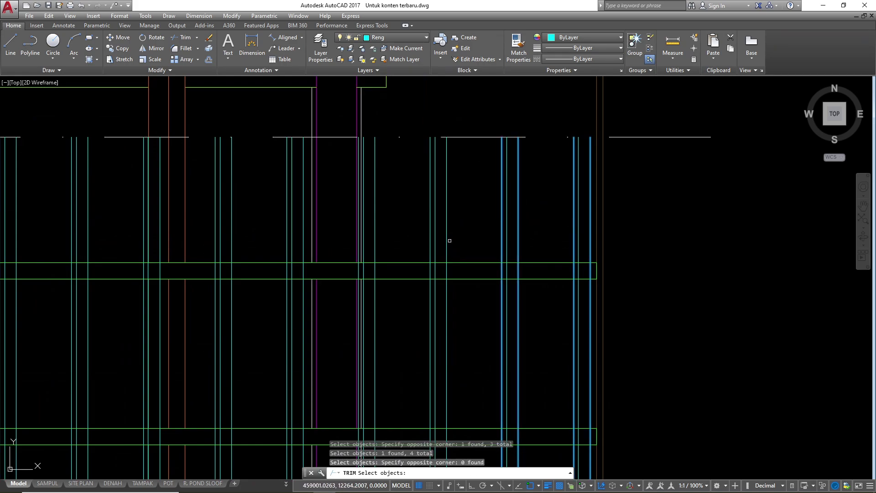
pyautogui.click(448, 232)
pyautogui.click(434, 232)
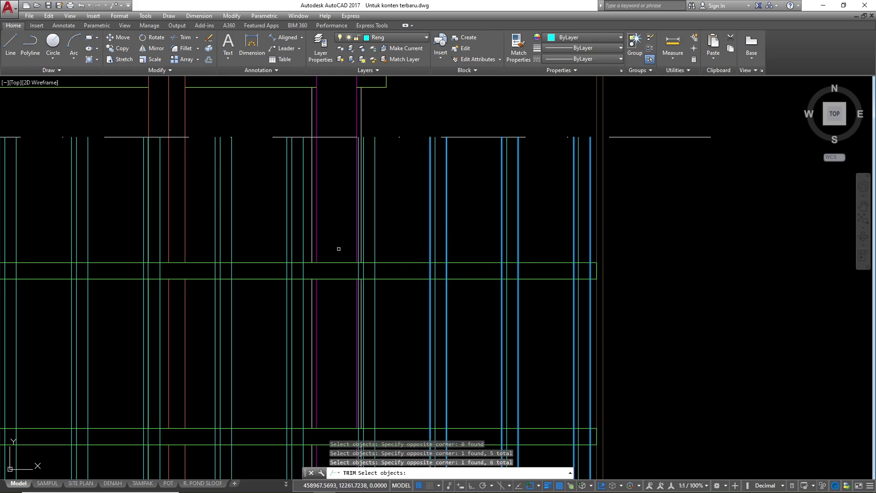
# - Add the outer lines of the batten groups on both sides of the magenta beam to the trim's cutting edges
pyautogui.scroll(4, 339, 248)
pyautogui.click(411, 249)
pyautogui.click(396, 240)
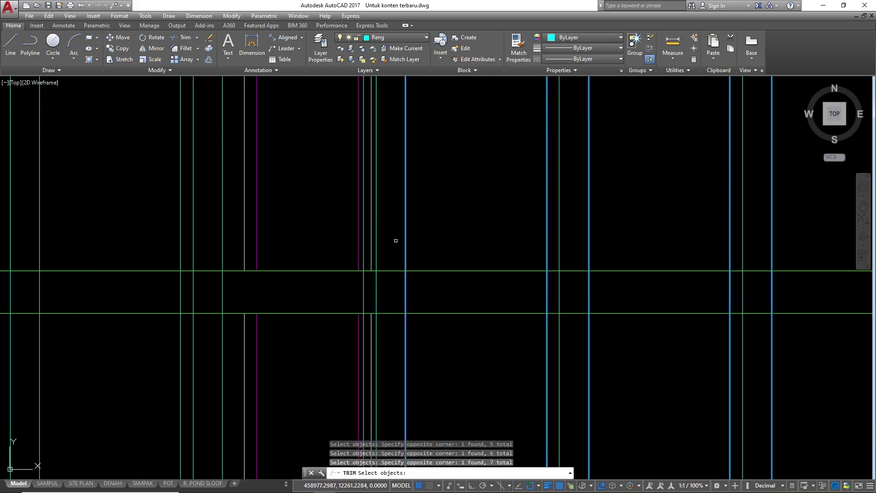
pyautogui.click(364, 245)
pyautogui.click(228, 240)
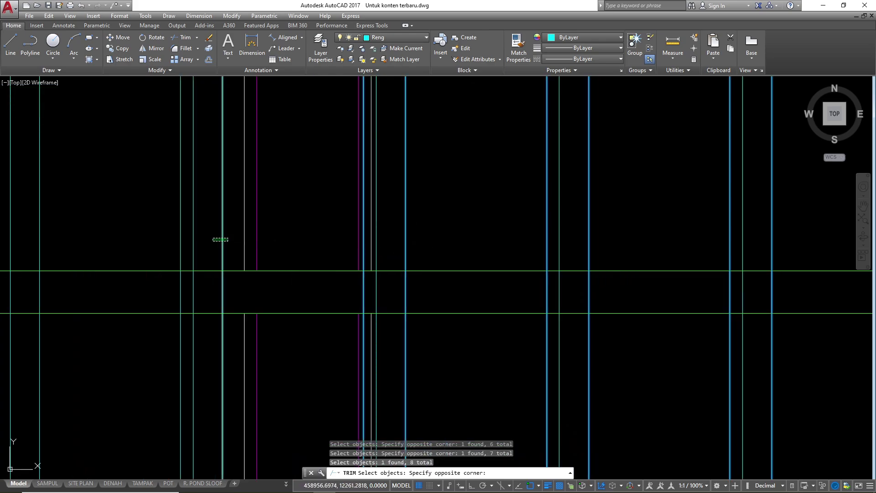
pyautogui.click(214, 237)
pyautogui.click(188, 237)
pyautogui.click(175, 235)
# - Add the outer lines of the next two batten groups, up to the first orange beam left of the magenta beam, as cutting edges
pyautogui.scroll(-3, 177, 237)
pyautogui.moveTo(185, 251); pyautogui.dragTo(415, 276, button='middle')
pyautogui.scroll(3, 356, 257)
pyautogui.click(440, 276)
pyautogui.click(414, 276)
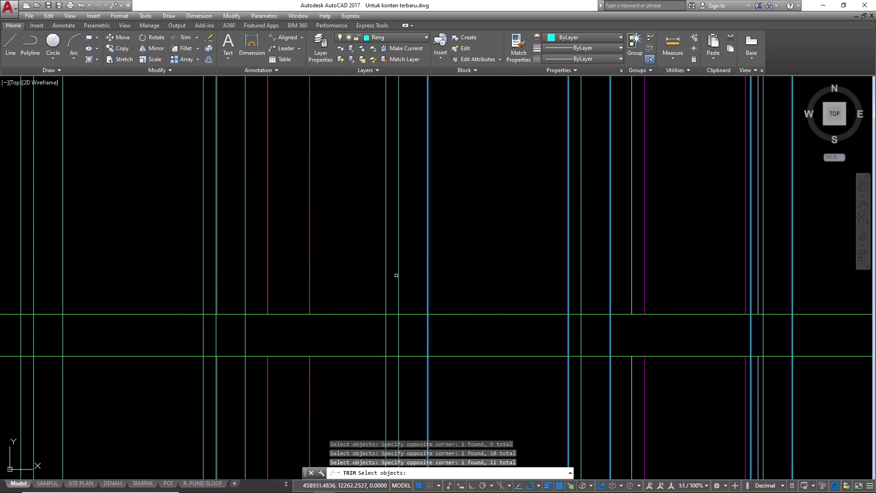
pyautogui.click(394, 275)
pyautogui.click(376, 273)
pyautogui.click(255, 263)
pyautogui.click(231, 261)
pyautogui.click(211, 260)
pyautogui.click(187, 259)
# - Add the outer lines of the three batten groups between the first and second orange beams as cutting edges
pyautogui.scroll(4, 338, 289)
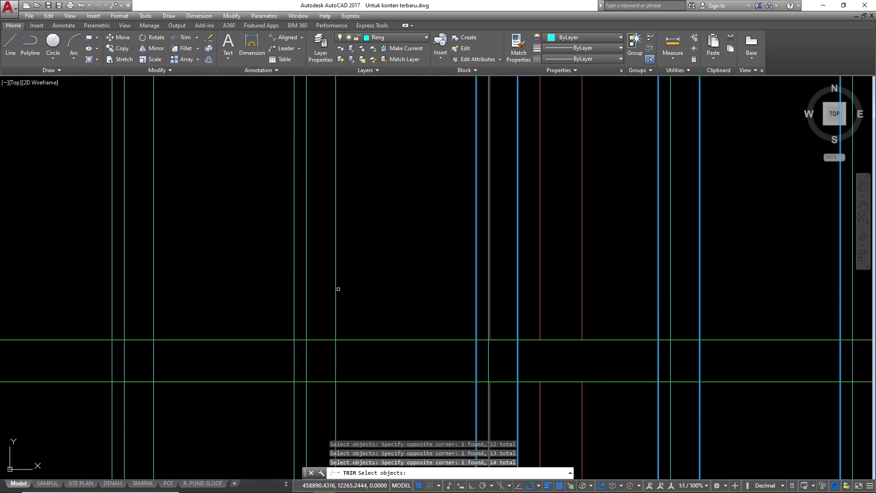
pyautogui.click(142, 263)
pyautogui.scroll(-4, 142, 265)
pyautogui.moveTo(138, 281); pyautogui.dragTo(325, 312, button='middle')
pyautogui.scroll(4, 325, 313)
pyautogui.click(312, 314)
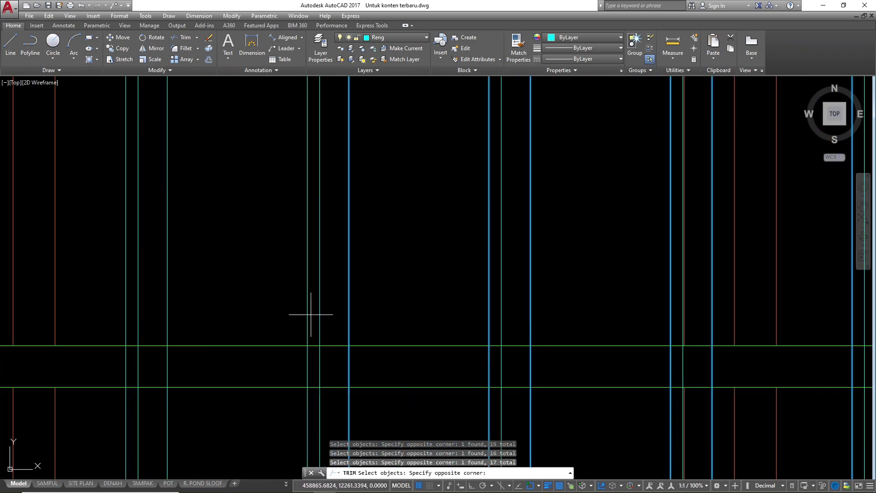
pyautogui.click(292, 312)
pyautogui.click(132, 269)
pyautogui.click(115, 269)
pyautogui.scroll(-4, 355, 285)
pyautogui.scroll(4, 246, 293)
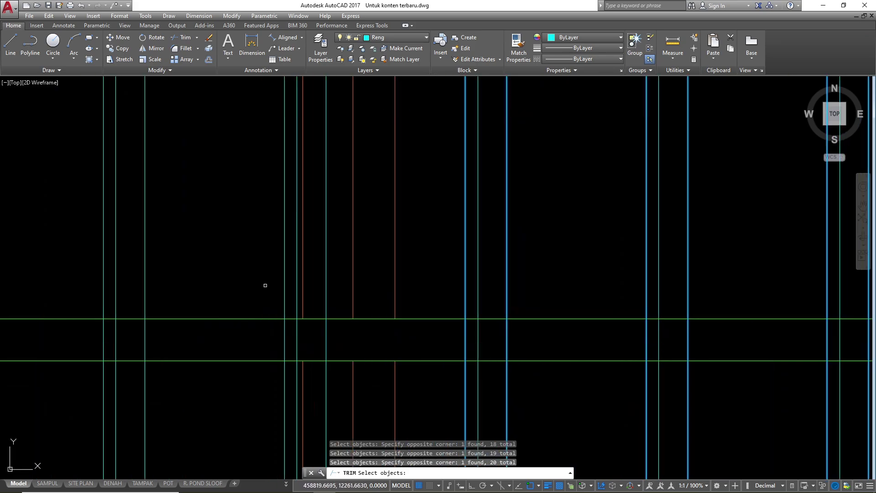
# - Add the outer lines of the batten group at the second orange beam and the next group on its left as cutting edges
pyautogui.click(291, 293)
pyautogui.click(275, 292)
pyautogui.click(334, 292)
pyautogui.click(315, 293)
pyautogui.click(158, 288)
pyautogui.click(132, 279)
pyautogui.click(110, 272)
pyautogui.click(93, 273)
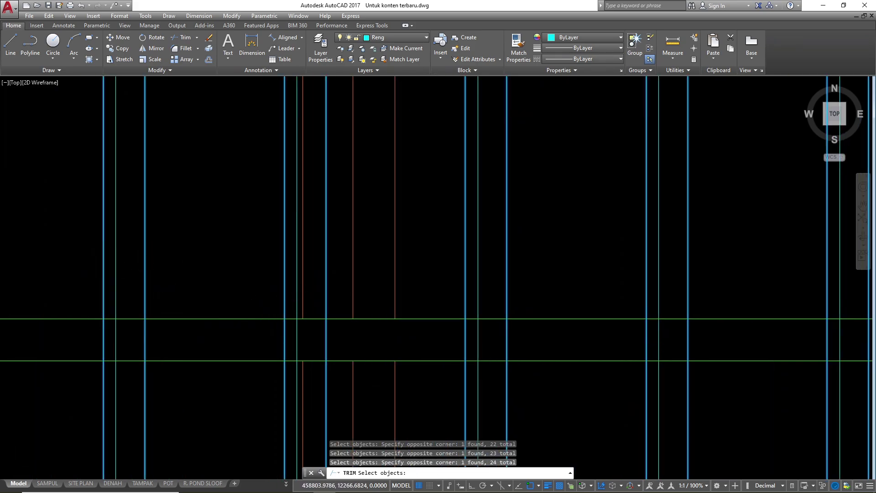
# - Add the outer lines of the two batten groups just right of the third orange beam as cutting edges
pyautogui.scroll(-2, 91, 273)
pyautogui.moveTo(91, 274); pyautogui.dragTo(317, 316, button='middle')
pyautogui.click(250, 263)
pyautogui.click(228, 265)
pyautogui.click(213, 266)
pyautogui.click(201, 263)
pyautogui.click(124, 257)
pyautogui.click(103, 253)
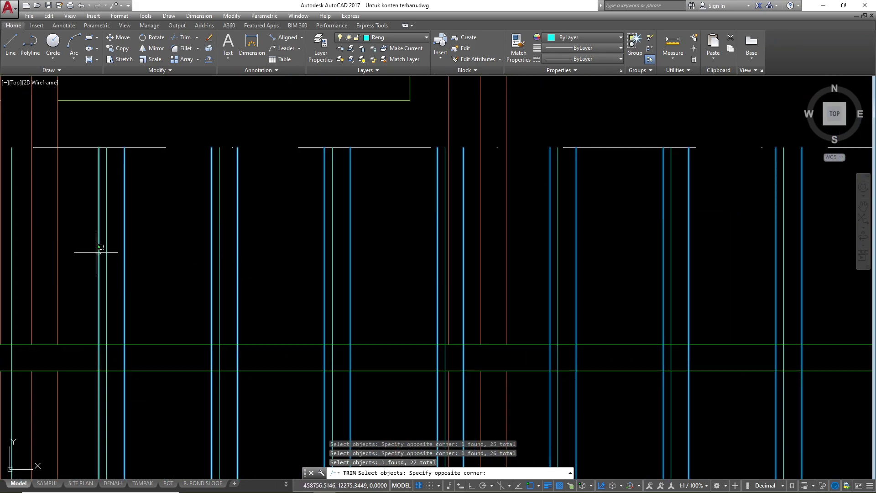
pyautogui.click(94, 250)
# - Add the outer lines of the batten group beside the third orange beam as cutting edges
pyautogui.scroll(-6, 91, 251)
pyautogui.moveTo(87, 252); pyautogui.dragTo(245, 268, button='middle')
pyautogui.scroll(8, 237, 270)
pyautogui.click(285, 346)
pyautogui.click(273, 338)
pyautogui.click(245, 322)
pyautogui.click(233, 318)
# - Add the outer lines of the next two batten groups left of the third orange beam as cutting edges
pyautogui.scroll(-6, 230, 317)
pyautogui.moveTo(210, 305); pyautogui.dragTo(306, 257, button='middle')
pyautogui.scroll(4, 307, 256)
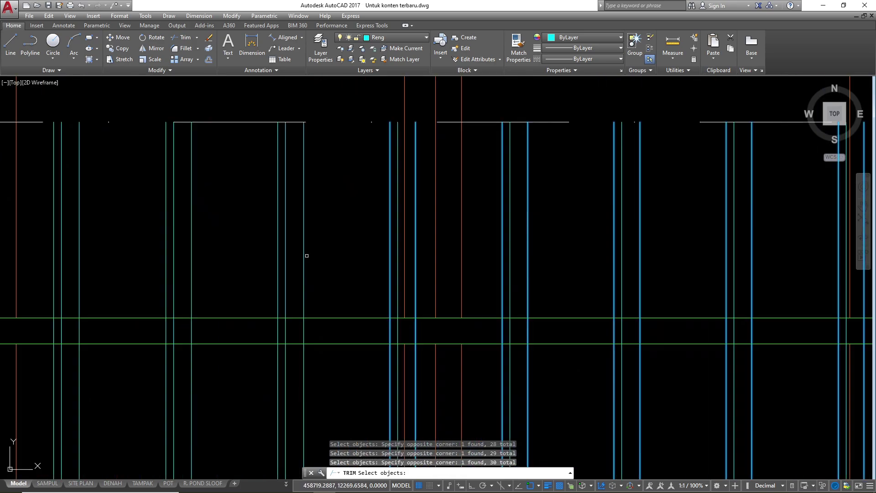
pyautogui.click(307, 268)
pyautogui.click(298, 268)
pyautogui.click(280, 267)
pyautogui.click(272, 267)
pyautogui.click(195, 262)
pyautogui.click(186, 261)
pyautogui.click(170, 255)
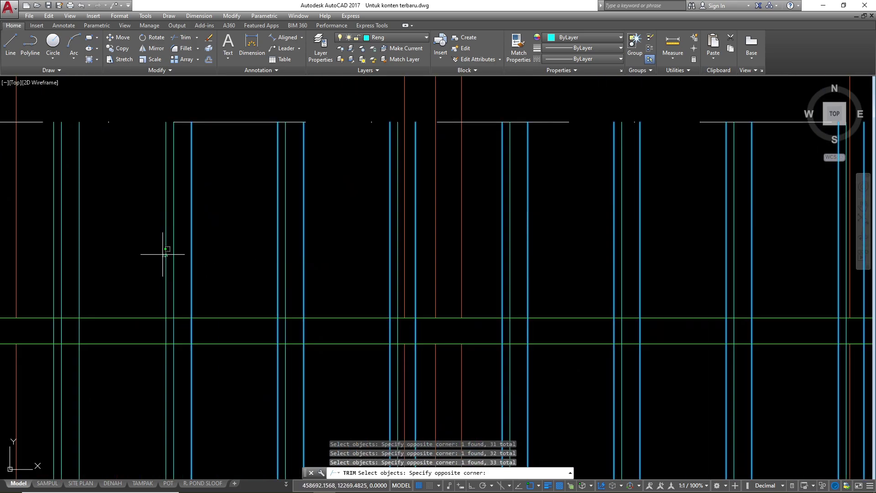
pyautogui.click(162, 254)
# - Add the outer lines of the last two batten groups at the roof's left end and finish selecting cutting edges
pyautogui.scroll(6, 186, 235)
pyautogui.click(186, 241)
pyautogui.click(173, 248)
pyautogui.click(143, 225)
pyautogui.click(133, 219)
pyautogui.scroll(-6, 129, 219)
pyautogui.moveTo(108, 224); pyautogui.dragTo(260, 238, button='middle')
pyautogui.scroll(6, 248, 241)
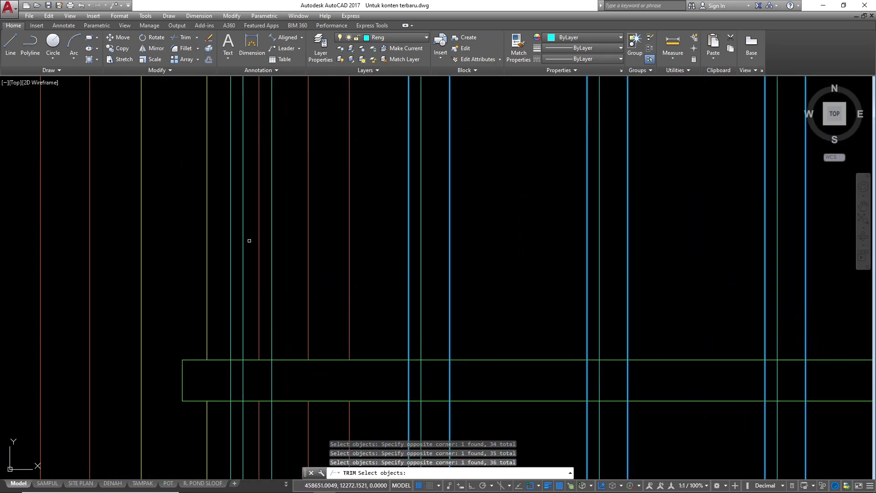
pyautogui.click(306, 313)
pyautogui.click(264, 270)
pyautogui.scroll(-6, 263, 269)
pyautogui.press('Return')
# - Trim the green purlin lines inside the three rightmost batten groups along their full height
pyautogui.scroll(6, 406, 227)
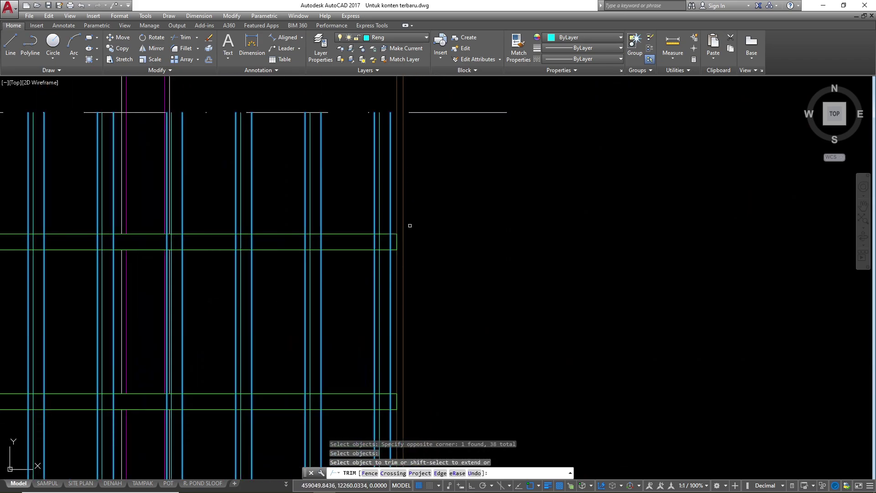
pyautogui.click(370, 232)
pyautogui.click(368, 232)
pyautogui.scroll(-5, 364, 173)
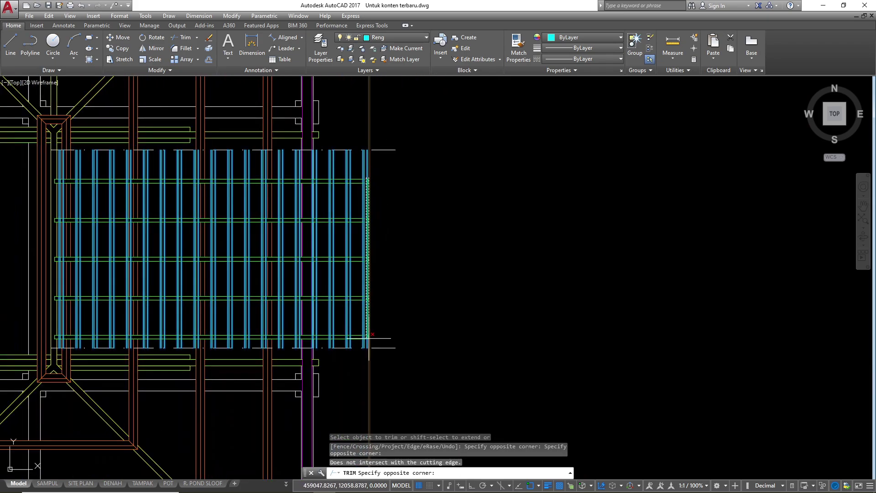
pyautogui.click(367, 347)
pyautogui.scroll(6, 350, 178)
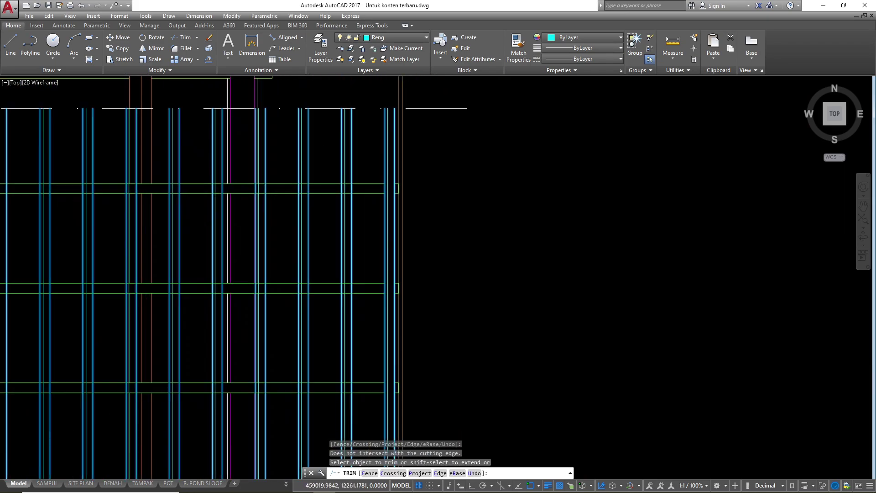
pyautogui.click(350, 176)
pyautogui.scroll(-6, 357, 123)
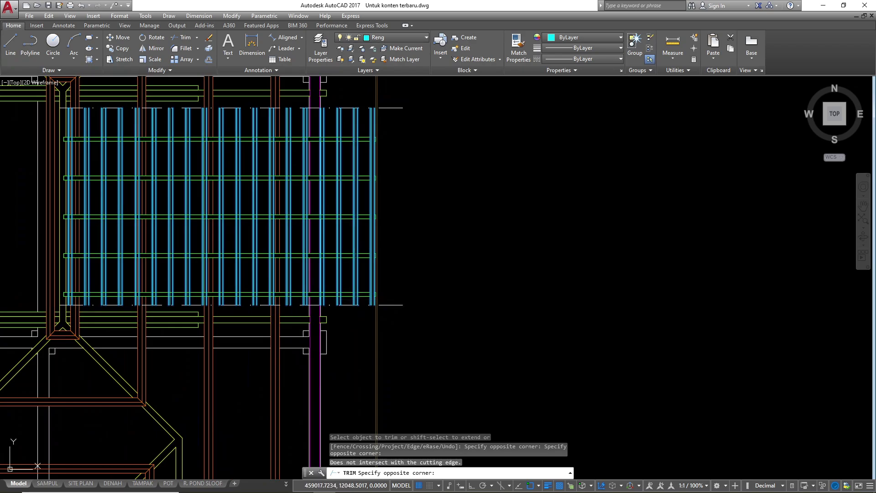
pyautogui.click(338, 137)
pyautogui.scroll(3, 337, 137)
pyautogui.click(341, 131)
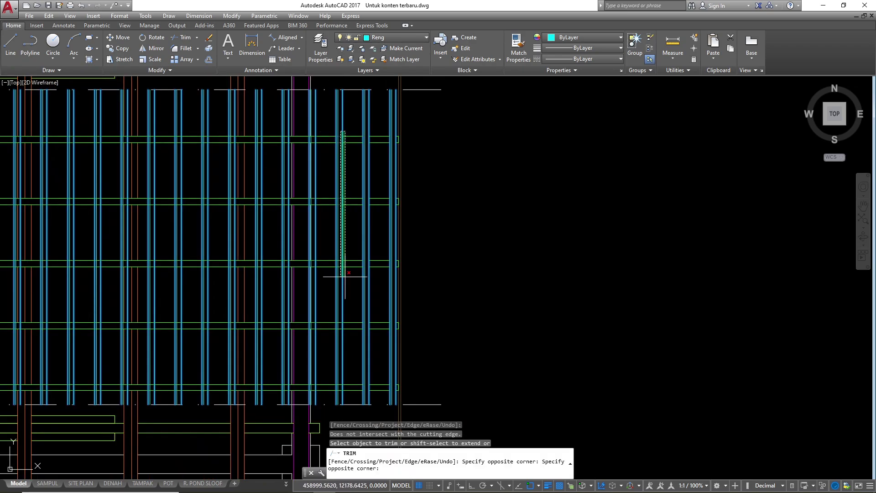
pyautogui.click(316, 152)
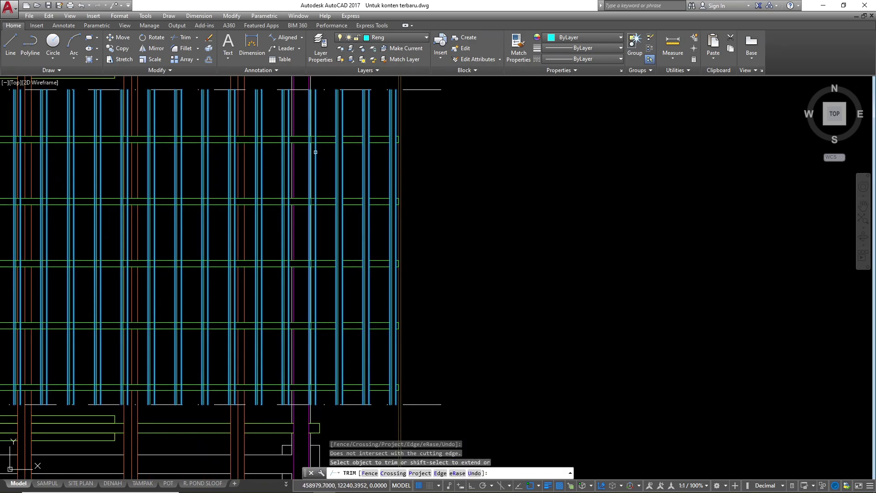
# - Trim the green purlin lines inside the batten groups on both sides of the magenta beam
pyautogui.scroll(-3, 314, 127)
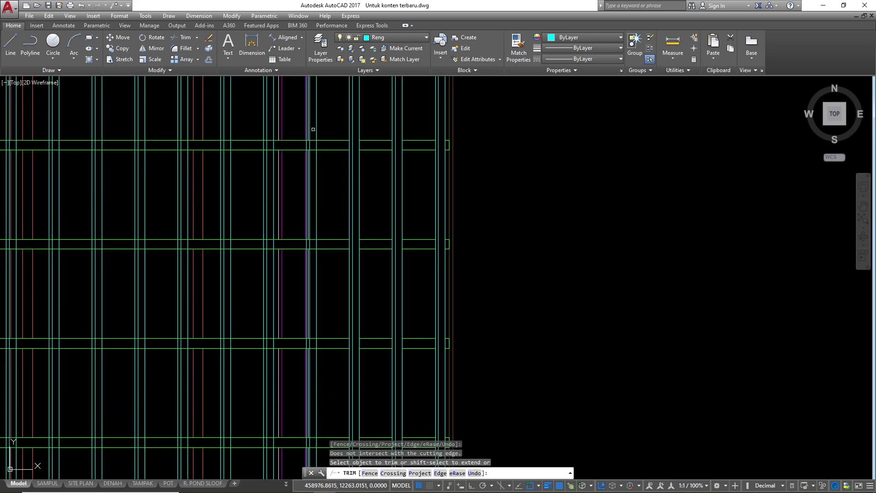
pyautogui.click(314, 131)
pyautogui.click(313, 293)
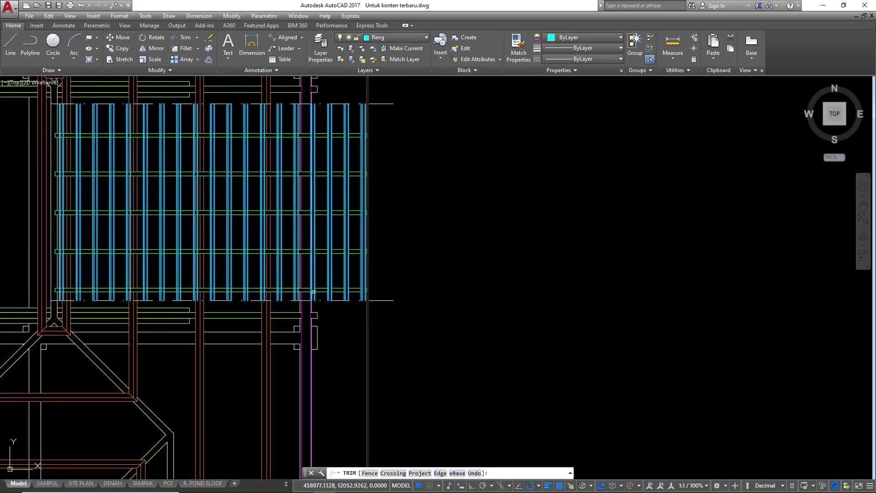
pyautogui.scroll(8, 296, 142)
pyautogui.click(307, 80)
pyautogui.scroll(-6, 307, 80)
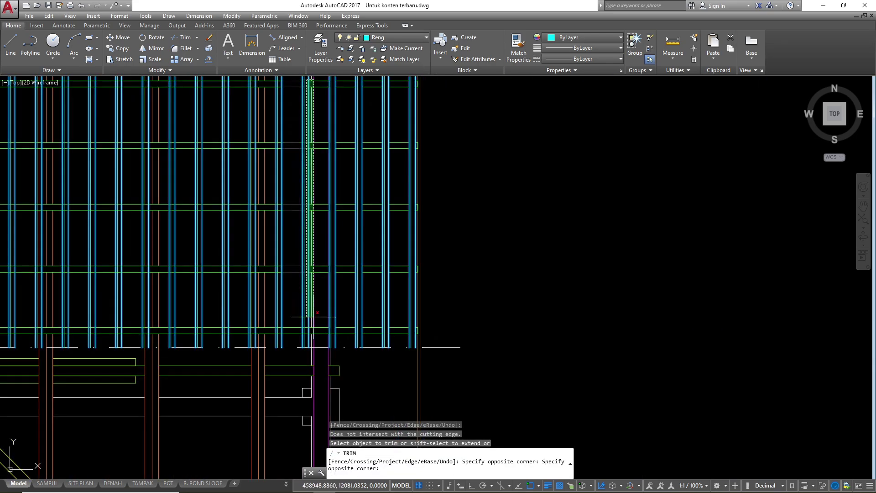
pyautogui.click(277, 190)
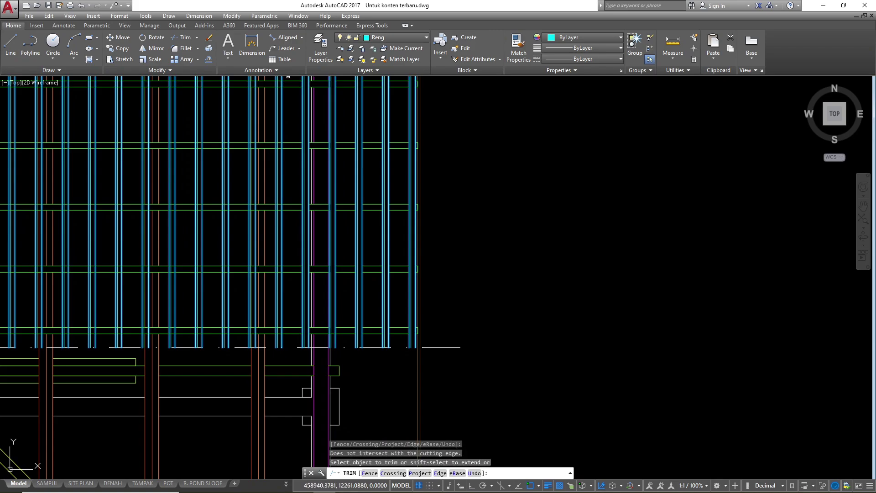
# - Trim the green purlin lines inside the batten group between the magenta beam and the first orange beam
pyautogui.scroll(3, 275, 79)
pyautogui.click(284, 79)
pyautogui.scroll(-4, 293, 97)
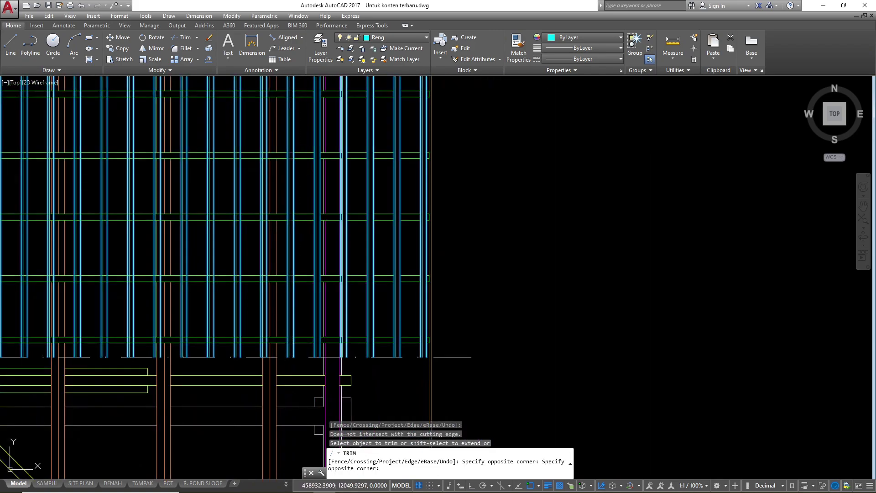
pyautogui.click(289, 348)
pyautogui.scroll(-2, 291, 242)
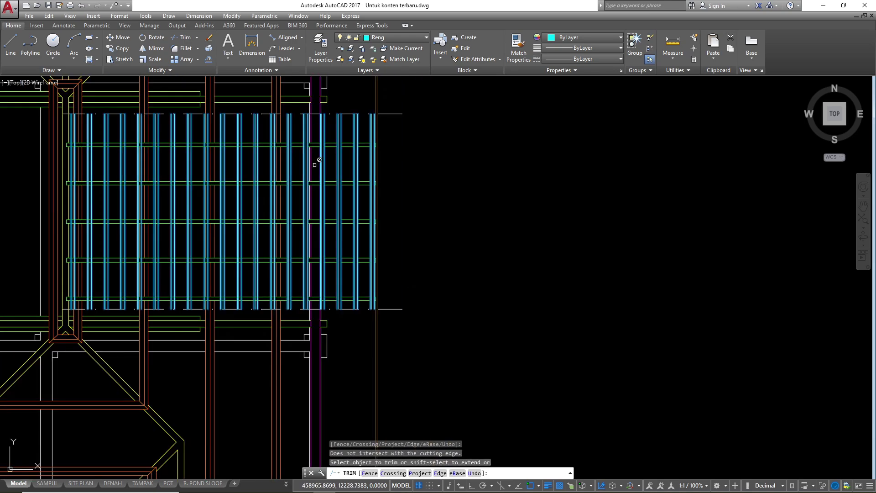
# - Trim the green purlin lines inside the batten group at the left side of the first orange beam
pyautogui.scroll(4, 332, 110)
pyautogui.scroll(-3, 393, 225)
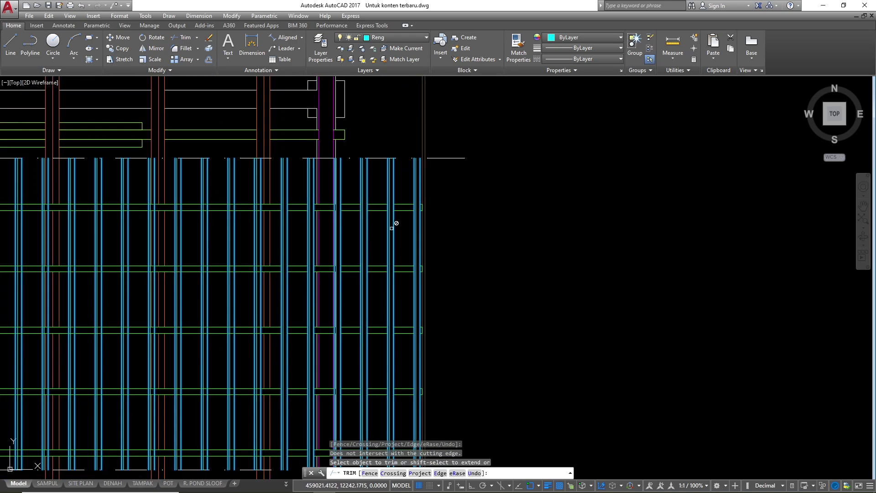
pyautogui.scroll(3, 307, 197)
pyautogui.scroll(2, 308, 197)
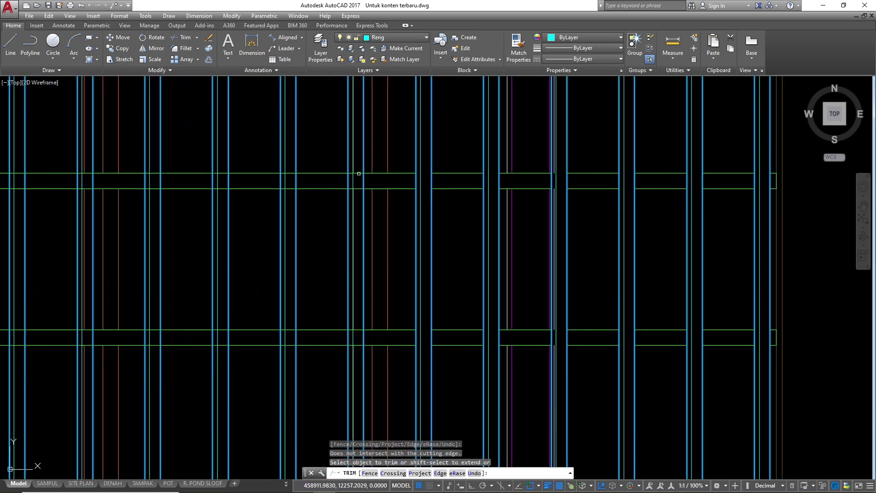
pyautogui.click(358, 169)
pyautogui.click(351, 160)
pyautogui.scroll(-3, 352, 160)
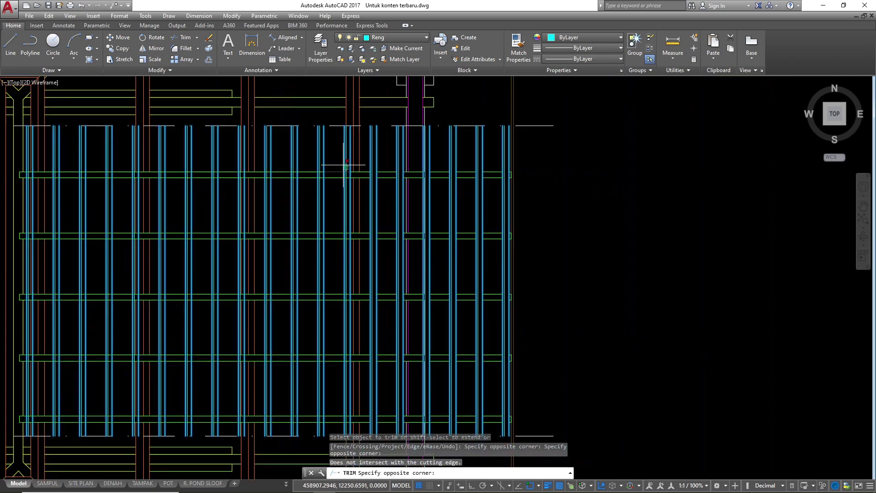
pyautogui.click(351, 172)
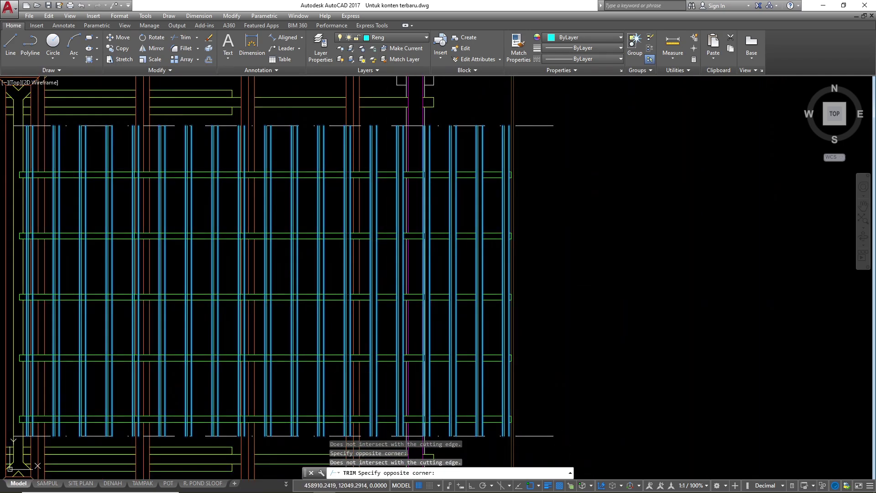
# - Trim the green purlin lines inside the next two batten groups left of the first orange beam
pyautogui.scroll(3, 330, 155)
pyautogui.click(295, 211)
pyautogui.scroll(-3, 306, 130)
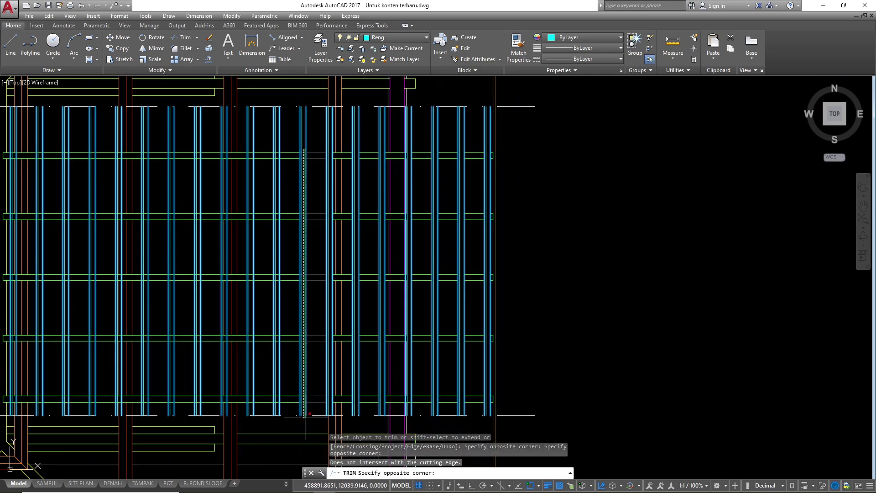
pyautogui.click(289, 299)
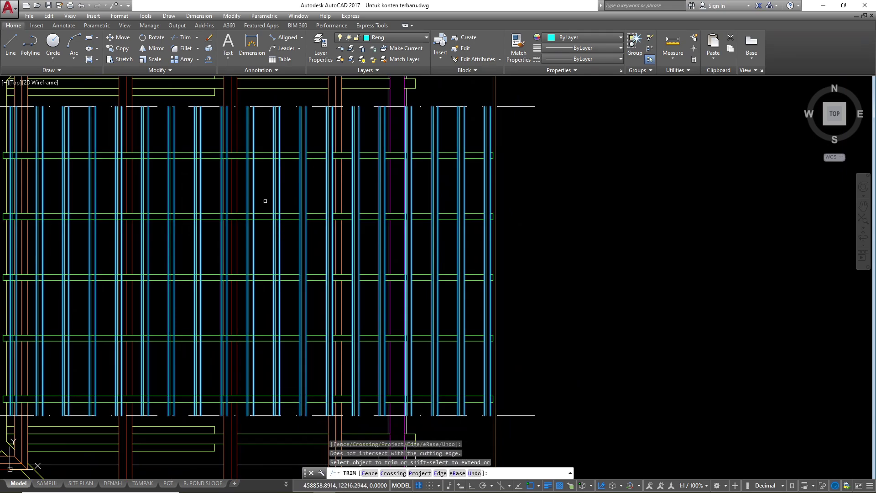
pyautogui.scroll(3, 265, 201)
pyautogui.click(283, 144)
pyautogui.scroll(-3, 284, 144)
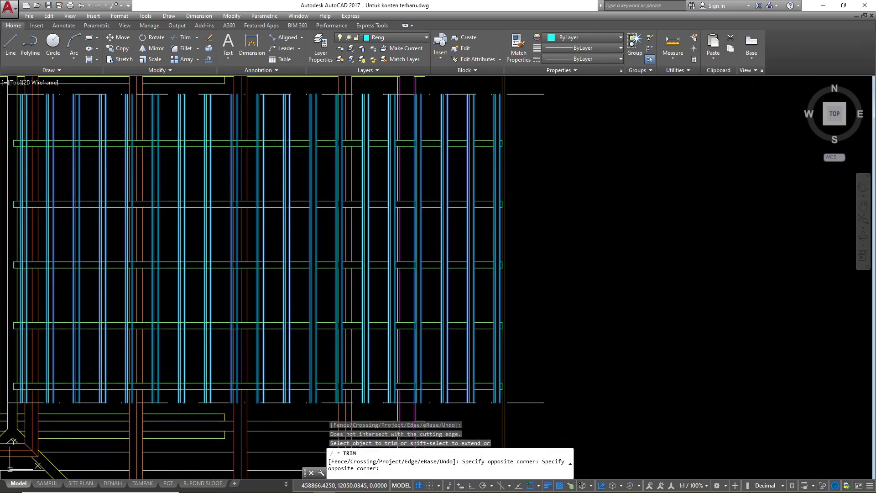
pyautogui.click(282, 391)
# - Trim the green purlin lines inside the batten groups on both sides of the second orange beam
pyautogui.scroll(3, 259, 134)
pyautogui.click(263, 127)
pyautogui.scroll(-3, 264, 127)
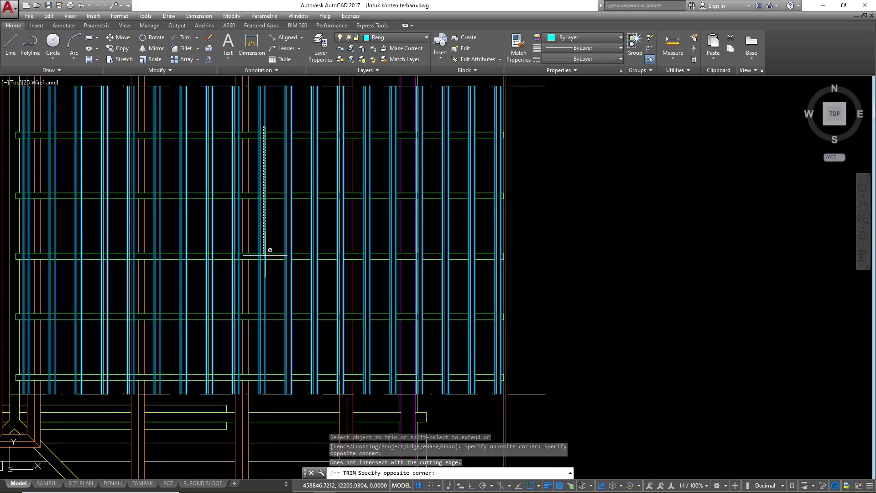
pyautogui.click(262, 394)
pyautogui.scroll(3, 236, 127)
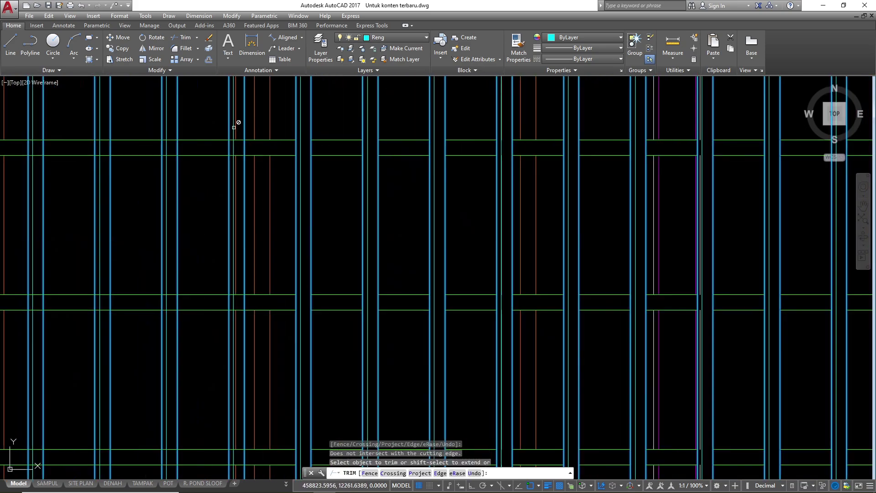
pyautogui.click(237, 125)
pyautogui.click(239, 128)
pyautogui.scroll(-3, 239, 119)
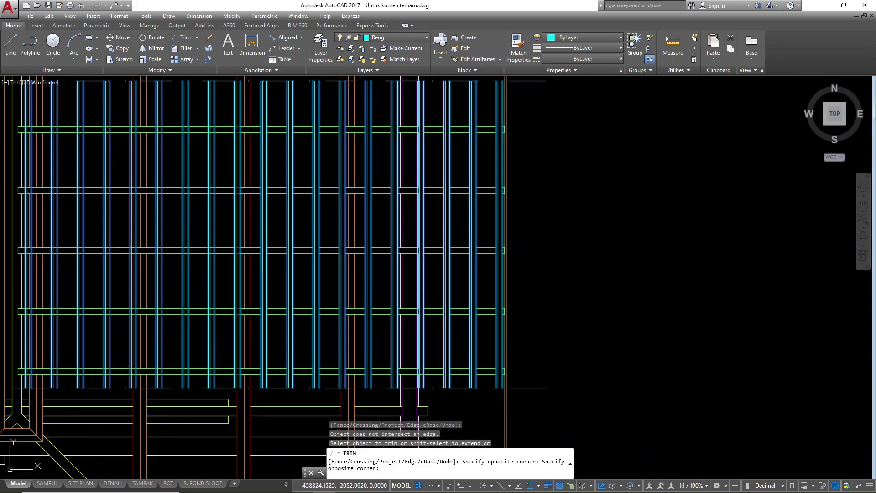
pyautogui.click(215, 89)
# - Trim the green purlin lines inside the batten groups between the second and third orange beams
pyautogui.scroll(3, 215, 91)
pyautogui.click(210, 127)
pyautogui.scroll(-4, 217, 121)
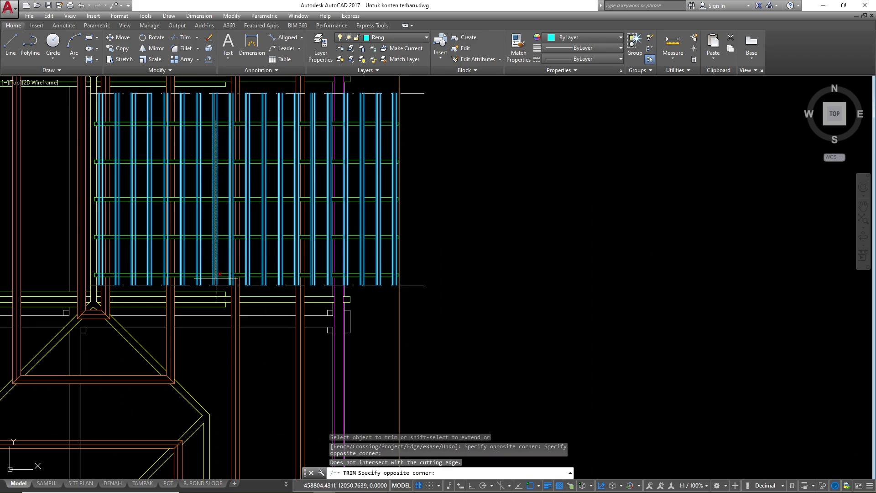
pyautogui.click(214, 279)
pyautogui.scroll(4, 196, 121)
pyautogui.click(214, 122)
pyautogui.scroll(-3, 221, 94)
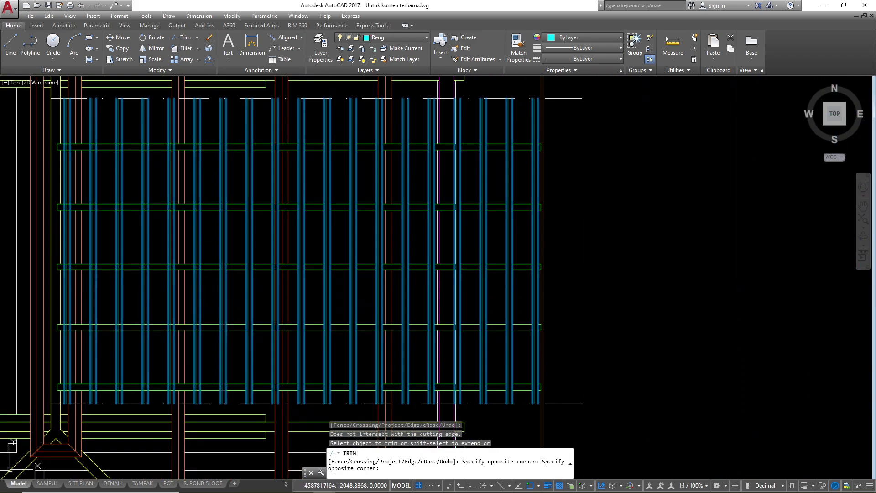
pyautogui.scroll(2, 192, 148)
pyautogui.click(203, 136)
pyautogui.scroll(-2, 202, 136)
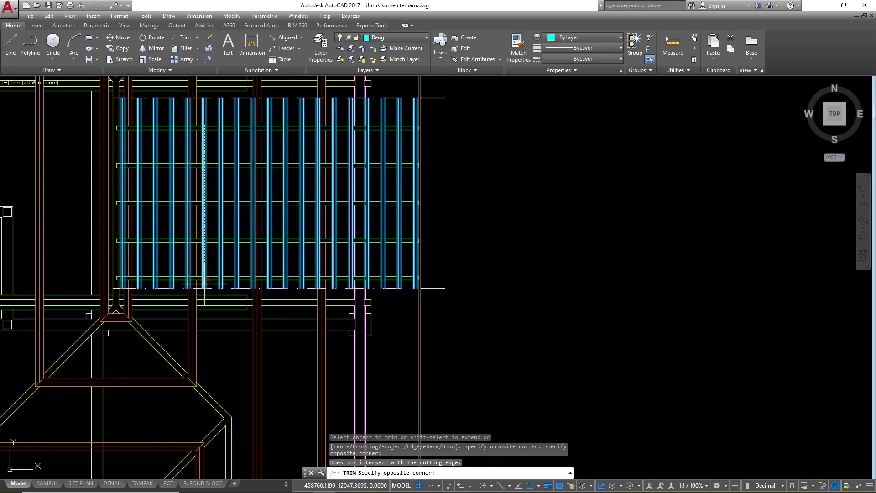
# - Trim the green purlin lines inside the batten groups from the third orange beam toward the ridge
pyautogui.scroll(3, 188, 255)
pyautogui.scroll(-2, 188, 255)
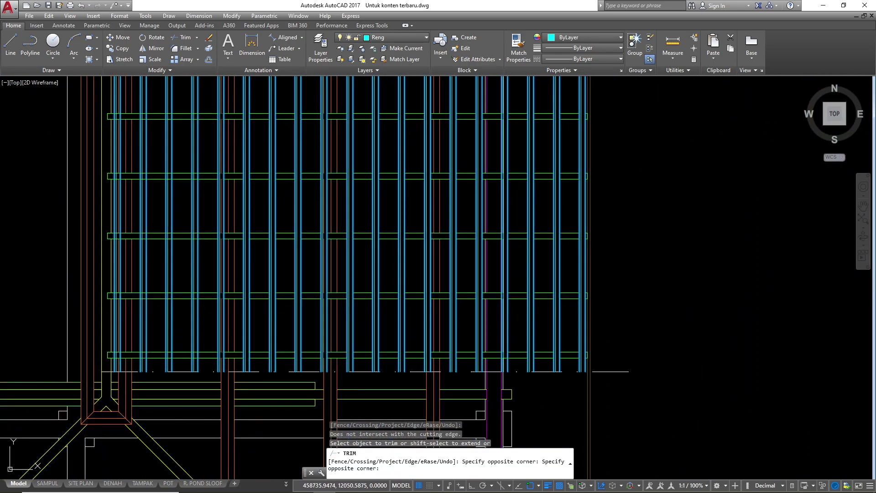
pyautogui.scroll(4, 176, 102)
pyautogui.scroll(-4, 180, 176)
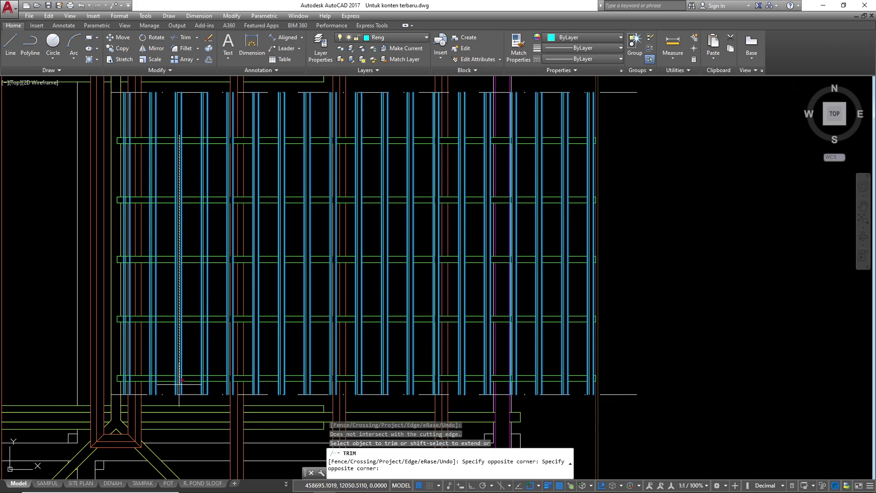
pyautogui.scroll(4, 151, 133)
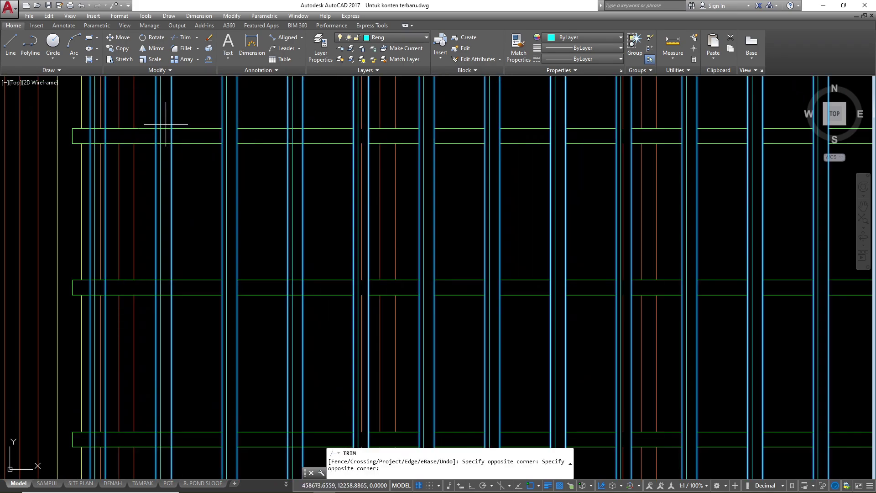
pyautogui.scroll(-4, 166, 125)
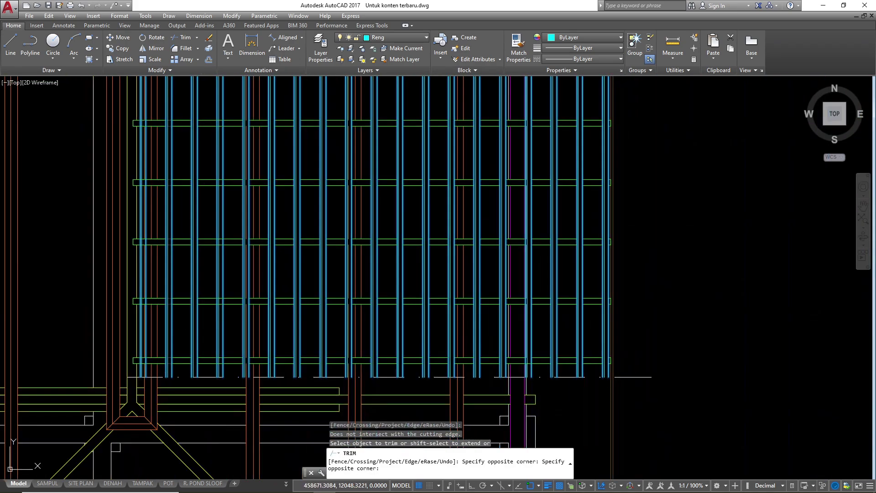
# - Trim the green purlin lines inside the leftmost batten group beside the ridge and finish trimming
pyautogui.click(138, 127)
pyautogui.scroll(5, 138, 127)
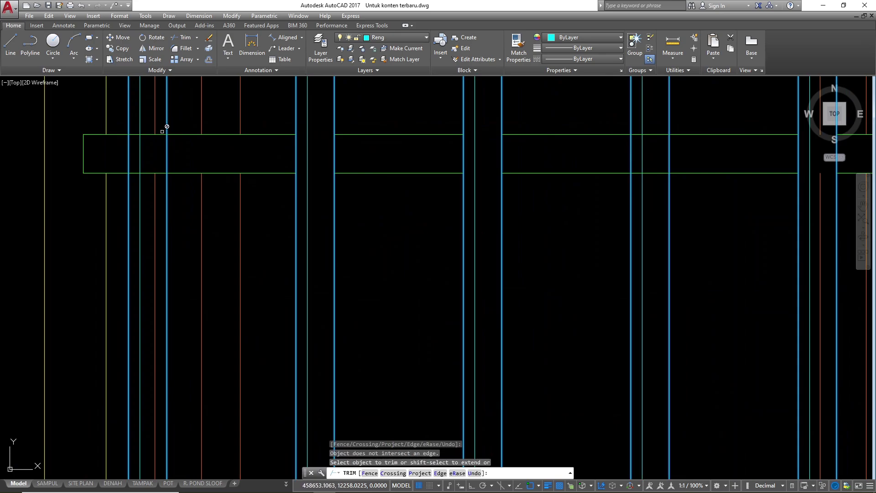
pyautogui.click(167, 126)
pyautogui.scroll(-5, 167, 127)
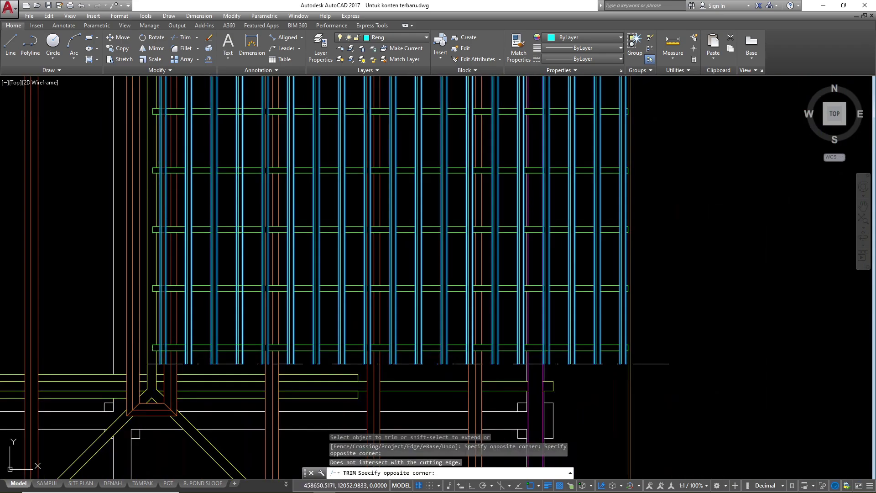
pyautogui.click(177, 301)
pyautogui.scroll(-5, 177, 301)
pyautogui.scroll(10, 173, 213)
pyautogui.press('Escape')
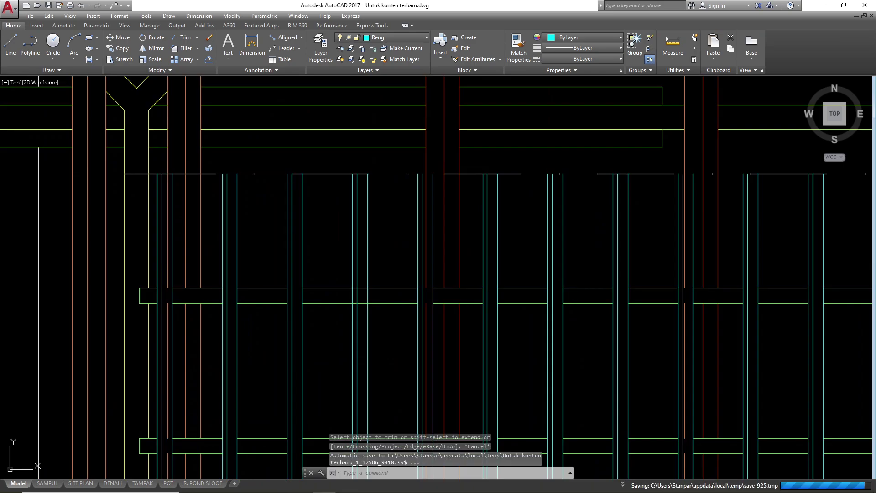
pyautogui.press('Escape')
# - Trim the uppermost purlin's two green lines where they still cross the fourth batten group from the ridge
pyautogui.scroll(2, 362, 300)
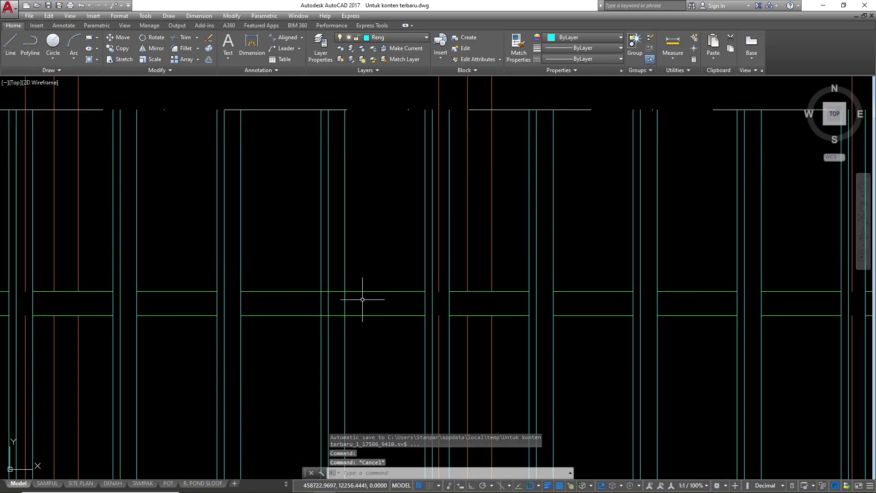
pyautogui.write('tr')
pyautogui.press('space')
pyautogui.press('space')
pyautogui.scroll(4, 334, 315)
pyautogui.click(336, 329)
pyautogui.click(341, 204)
pyautogui.click(312, 236)
pyautogui.click(306, 325)
pyautogui.scroll(-4, 367, 195)
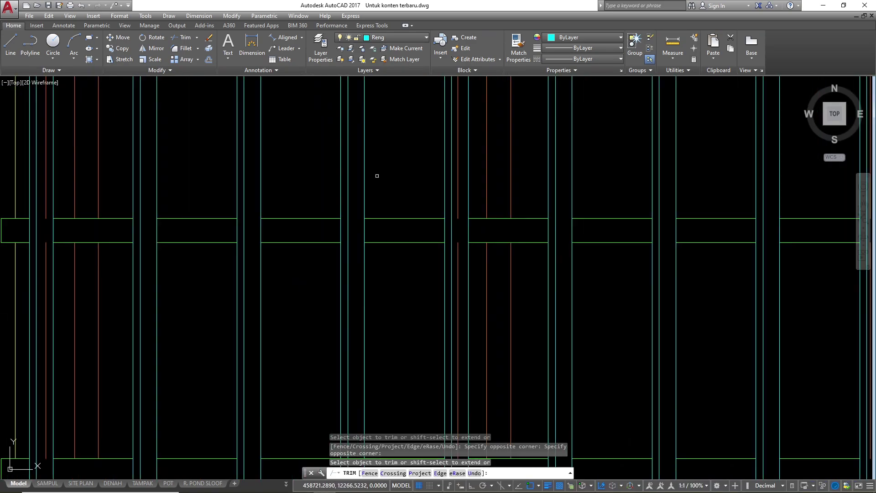
pyautogui.scroll(-3, 256, 203)
pyautogui.press('Escape')
pyautogui.press('Escape')
# - Trim the orange beam line inside the leftmost batten group around the uppermost purlin
pyautogui.scroll(4, 229, 254)
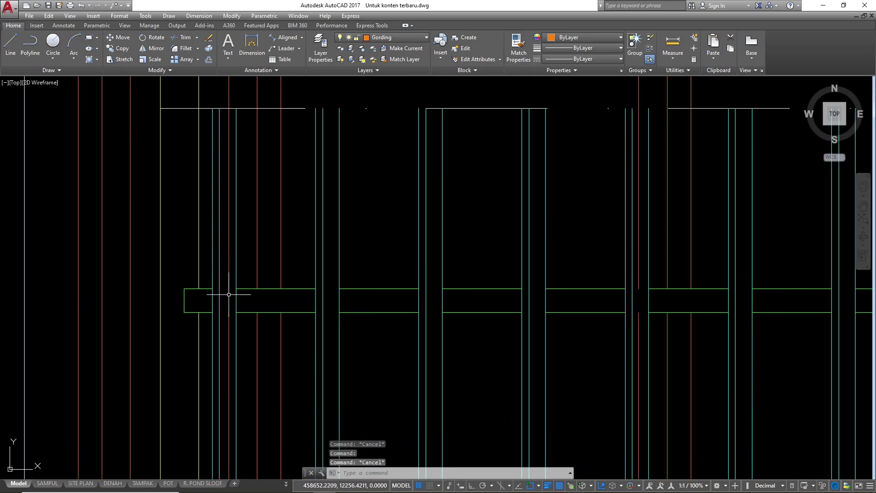
pyautogui.write('tr')
pyautogui.press('space')
pyautogui.press('space')
pyautogui.click(229, 256)
pyautogui.click(230, 316)
pyautogui.scroll(-4, 247, 256)
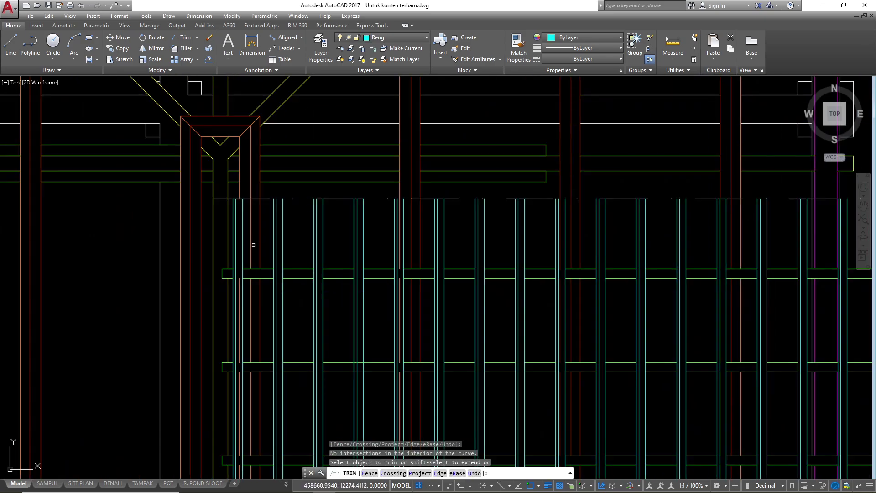
pyautogui.press('Escape')
# - Erase the leftover orange line segments between the purlins inside the leftmost batten group
pyautogui.scroll(5, 258, 259)
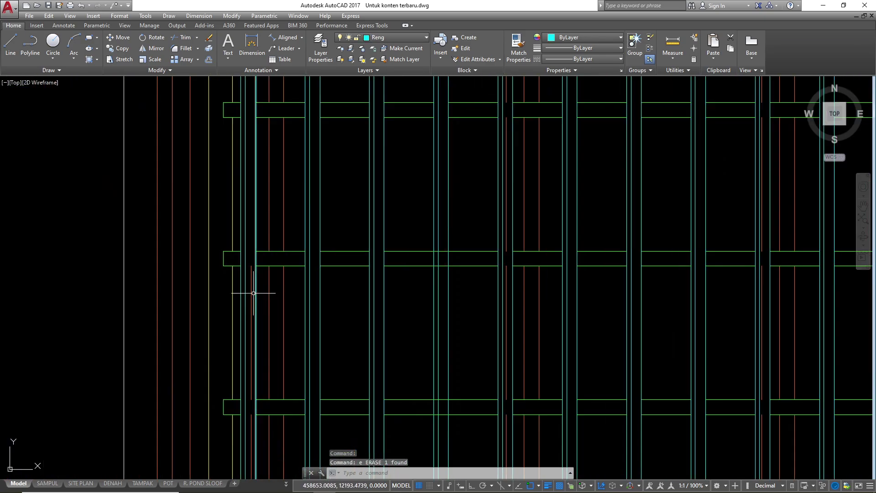
pyautogui.scroll(-5, 255, 293)
pyautogui.scroll(8, 280, 196)
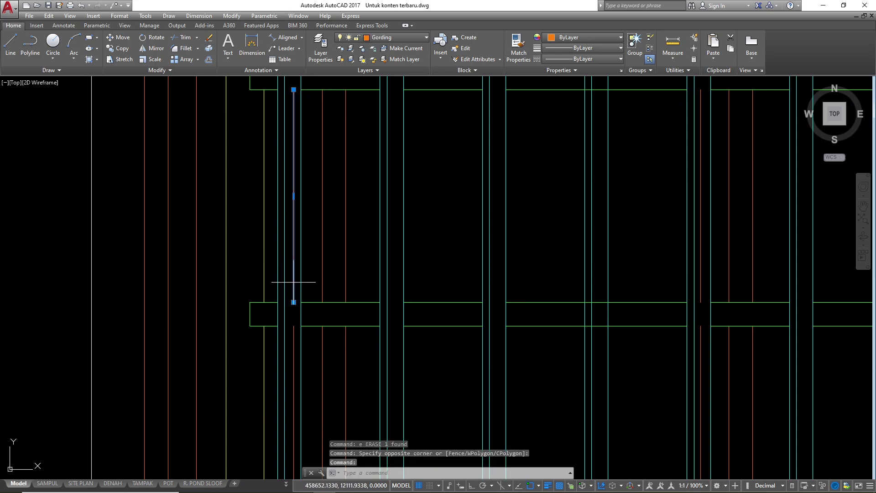
pyautogui.press('Escape')
pyautogui.scroll(-4, 286, 249)
pyautogui.press('Escape')
pyautogui.press('Escape')
# - Clear the orange line from the lower end of the leftmost batten group, trimming it at the lower boundary line
pyautogui.write('tr')
pyautogui.scroll(2, 291, 387)
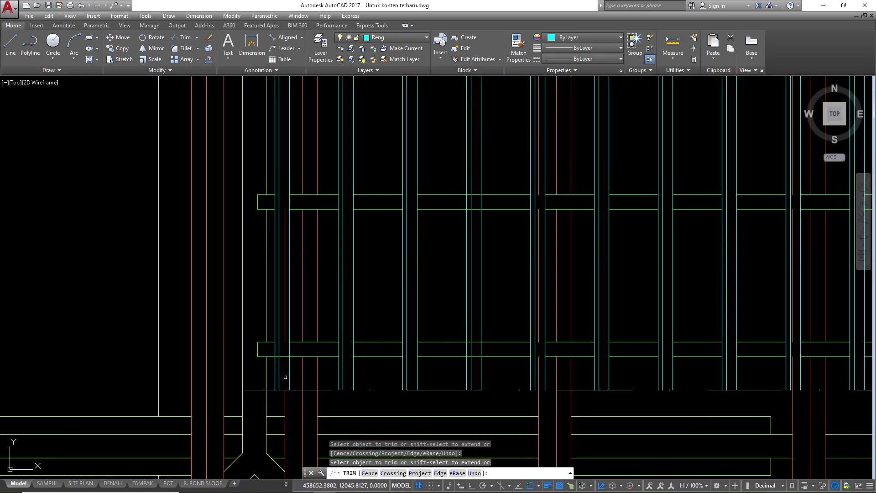
pyautogui.press('Escape')
pyautogui.scroll(2, 286, 336)
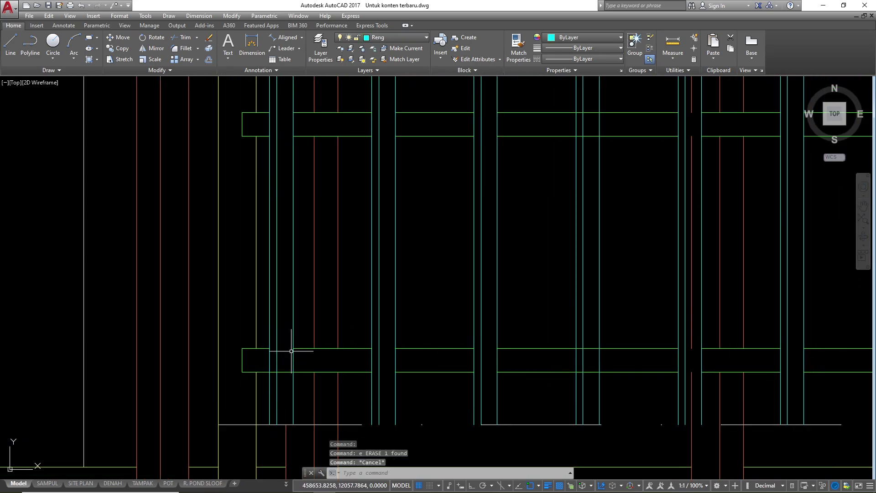
pyautogui.click(286, 382)
pyautogui.scroll(-2, 272, 373)
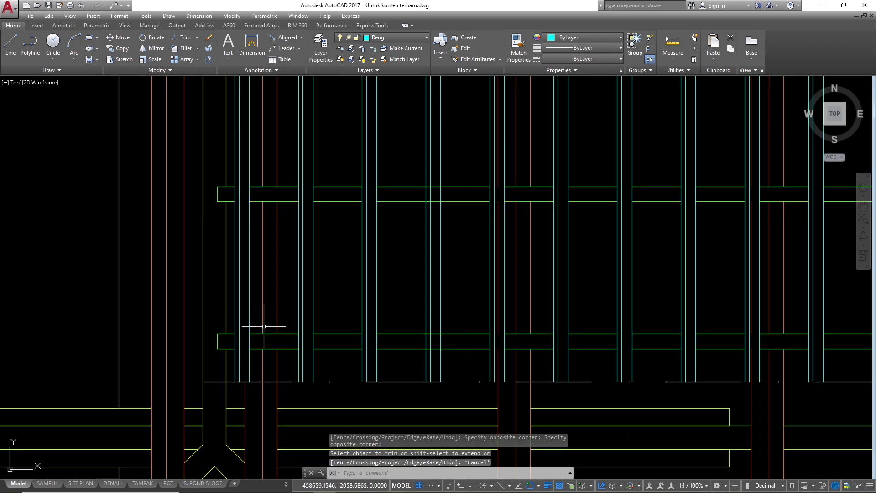
pyautogui.scroll(2, 398, 345)
pyautogui.press('Escape')
pyautogui.press('Escape')
# - Trim the third beam's orange line inside its batten group between the lowest purlin and the lower boundary line
pyautogui.press('Return')
pyautogui.press('Return')
pyautogui.scroll(-2, 398, 345)
pyautogui.scroll(4, 281, 312)
pyautogui.click(280, 313)
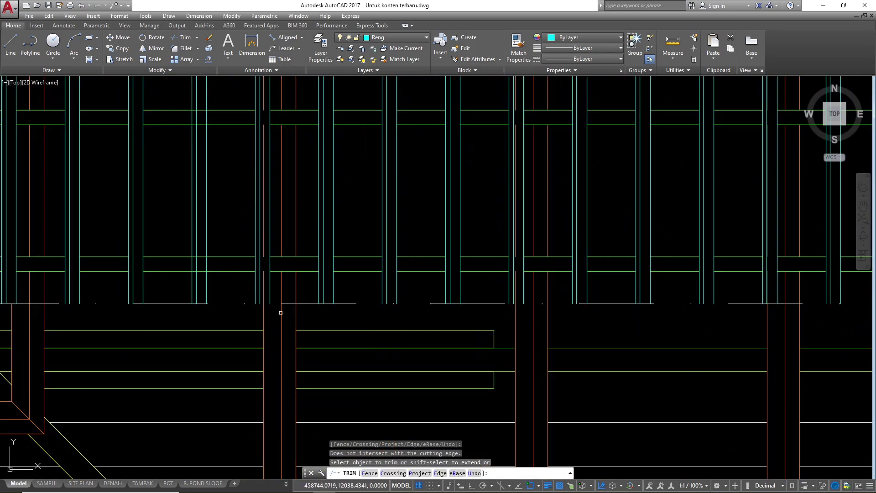
pyautogui.press('Escape')
# - Erase the third beam's leftover orange segment between the two lowest purlins inside its batten group
pyautogui.click(264, 264)
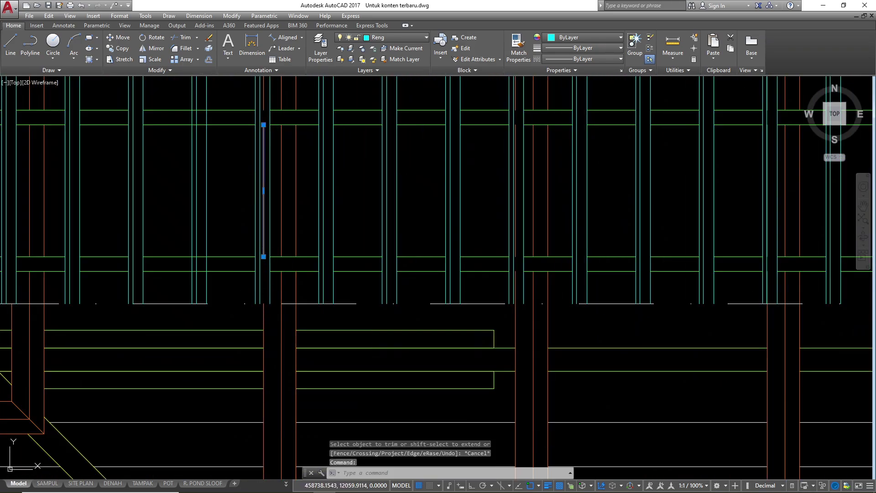
pyautogui.scroll(-3, 264, 191)
pyautogui.write('e')
pyautogui.press('Return')
pyautogui.scroll(-2, 260, 227)
pyautogui.scroll(3, 268, 86)
pyautogui.scroll(-3, 268, 86)
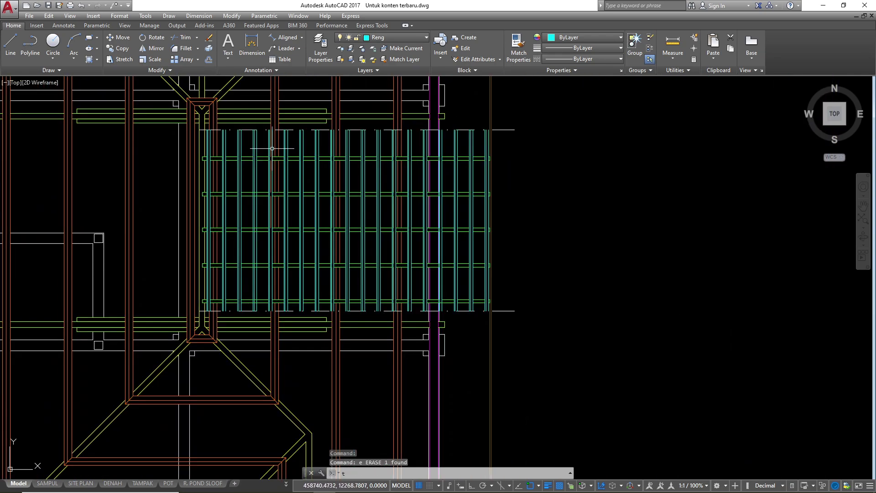
# - Trim the third beam's orange line inside its batten group between the upper boundary line and the uppermost purlin
pyautogui.write('tr')
pyautogui.press('Return')
pyautogui.press('Return')
pyautogui.scroll(4, 269, 134)
pyautogui.press('Escape')
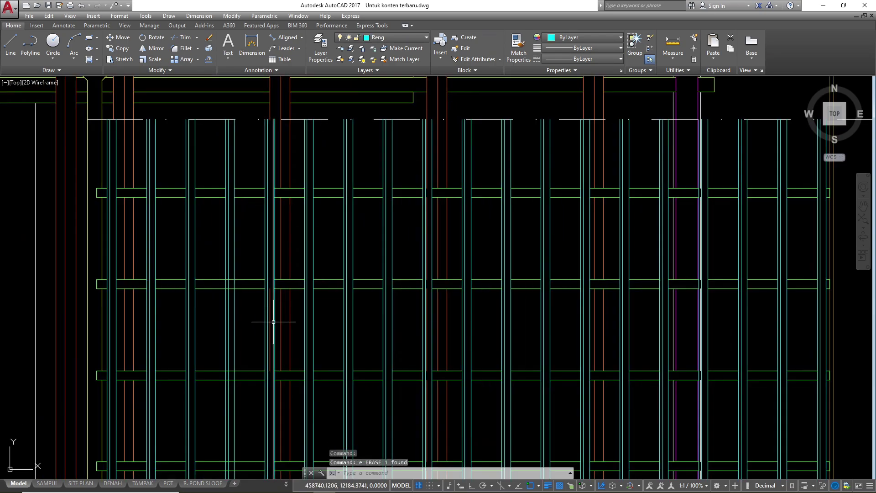
# - Erase the third beam's leftover orange segment between the second and third purlins inside its batten group
pyautogui.click(270, 319)
pyautogui.write('e')
pyautogui.press('Return')
pyautogui.scroll(-3, 294, 170)
pyautogui.scroll(4, 295, 170)
pyautogui.scroll(-2, 274, 161)
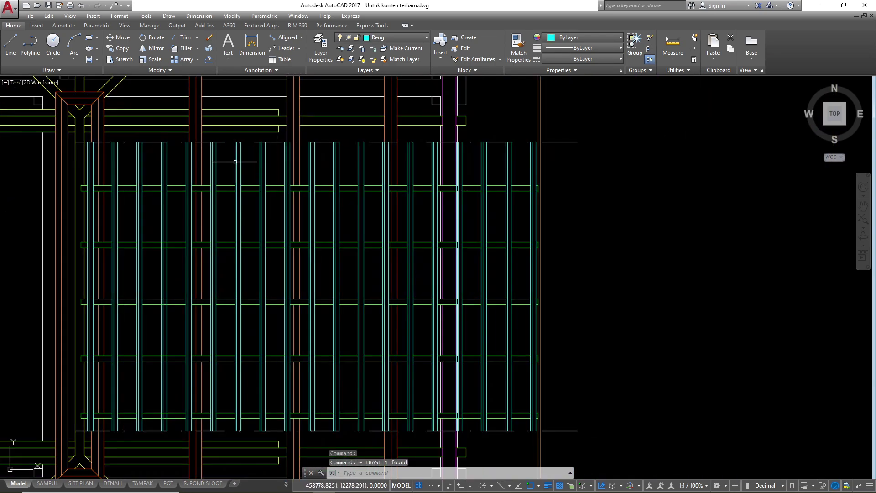
# - Trim the white line inside the batten group beside the magenta beam, between the upper boundary line and the uppermost purlin
pyautogui.scroll(3, 219, 155)
pyautogui.scroll(-5, 237, 164)
pyautogui.scroll(6, 323, 239)
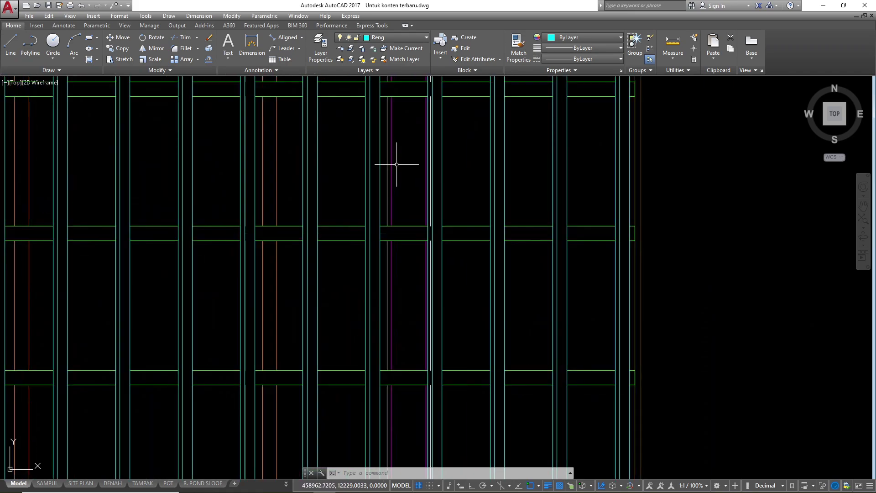
pyautogui.scroll(-4, 293, 254)
pyautogui.scroll(5, 365, 152)
pyautogui.write('tr')
pyautogui.press('Return')
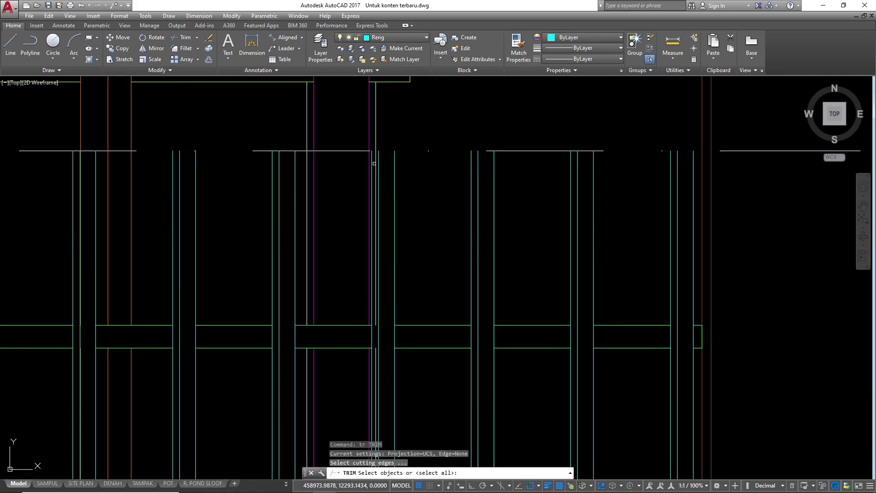
pyautogui.scroll(-2, 375, 166)
pyautogui.press('Escape')
pyautogui.press('Escape')
pyautogui.scroll(-2, 352, 264)
# - Erase the leftover white line segments between the purlins inside the batten group beside the magenta beam
pyautogui.click(366, 250)
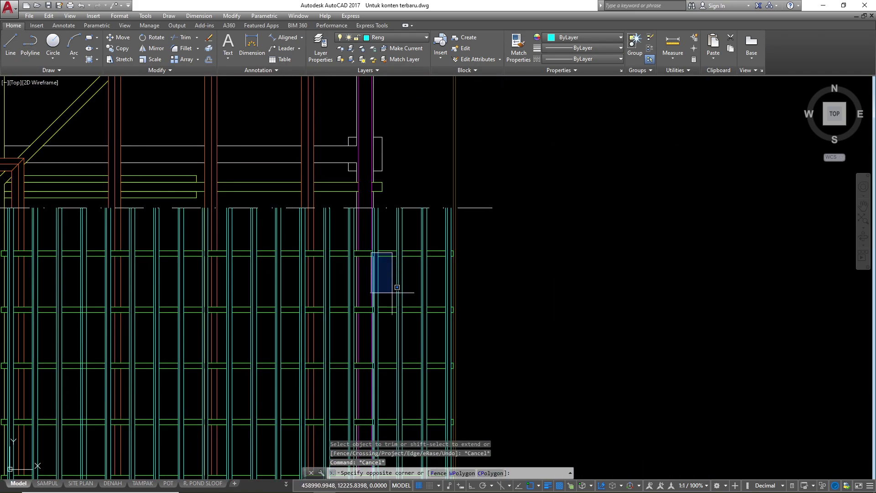
pyautogui.scroll(3, 385, 303)
pyautogui.click(386, 303)
pyautogui.write('e')
pyautogui.press('Return')
pyautogui.scroll(4, 359, 355)
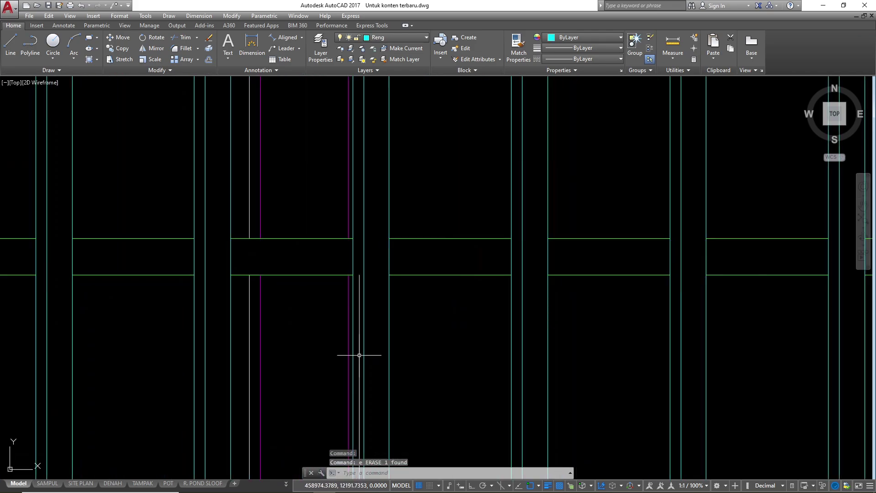
pyautogui.scroll(-2, 358, 350)
pyautogui.scroll(1, 349, 293)
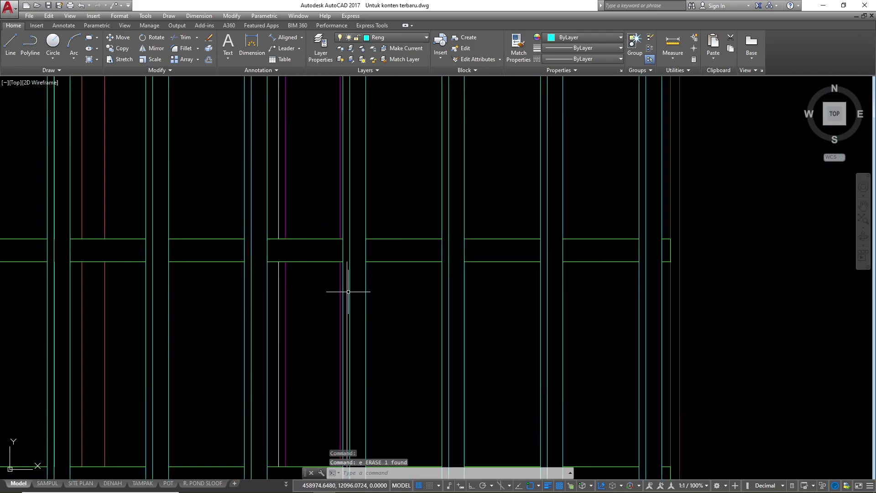
pyautogui.scroll(-2, 347, 291)
pyautogui.scroll(3, 333, 297)
# - Trim the white line inside the batten group beside the magenta beam, between the lowest purlin and the lower boundary line
pyautogui.write('tr')
pyautogui.press('Return')
pyautogui.press('Return')
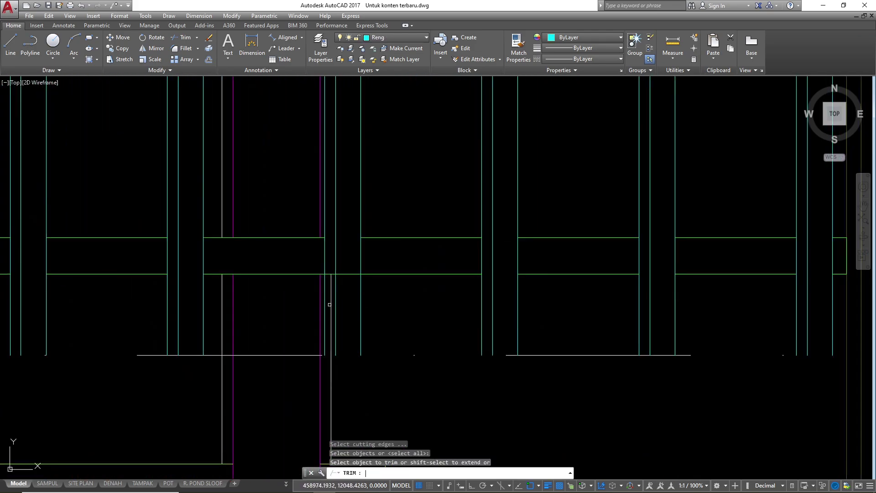
pyautogui.press('Escape')
pyautogui.press('Escape')
pyautogui.press('Escape')
pyautogui.scroll(-6, 265, 301)
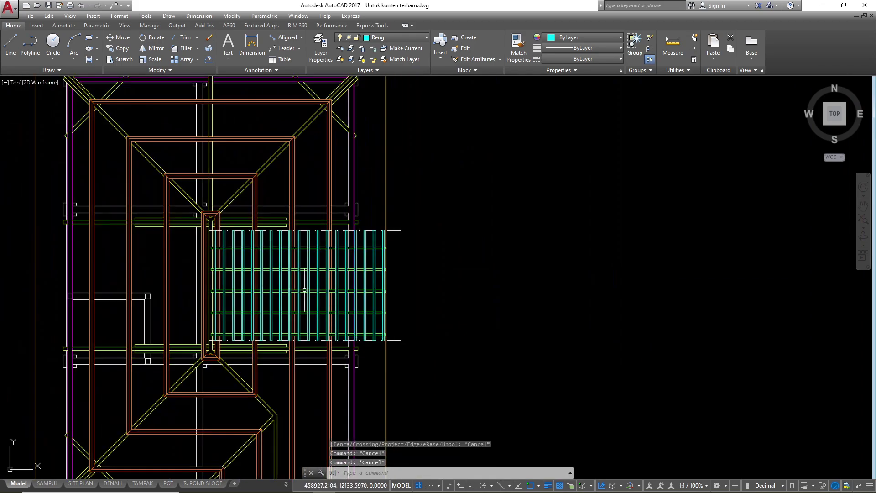
# - Copy the dash-dot line at the battens' upper edge straight up, across the hip rafter between the second and third purlin frames
pyautogui.moveTo(268, 289); pyautogui.dragTo(309, 267, button='middle')
pyautogui.scroll(2, 399, 218)
pyautogui.moveTo(399, 219)
pyautogui.mouseDown(button='middle')
pyautogui.moveTo(435, 233)
pyautogui.moveTo(499, 231)
pyautogui.mouseUp(button='middle')
pyautogui.scroll(-2, 401, 260)
pyautogui.scroll(2, 372, 254)
pyautogui.scroll(-4, 347, 242)
pyautogui.scroll(4, 339, 219)
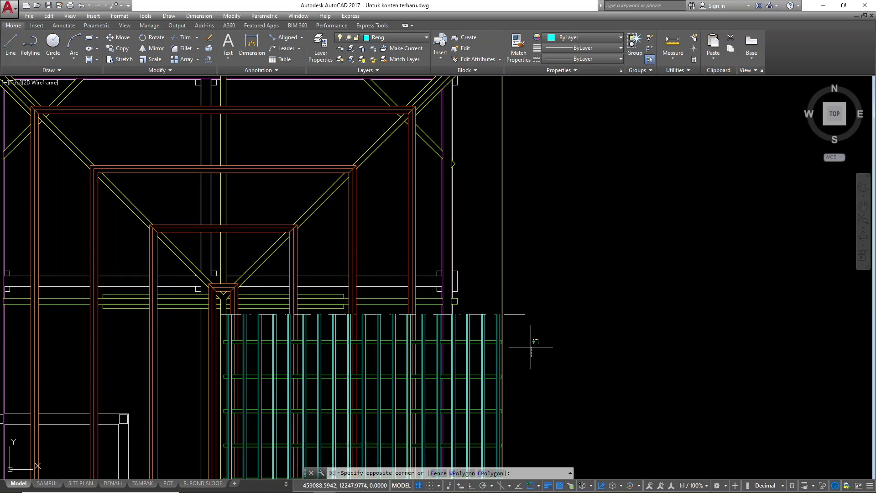
pyautogui.click(534, 298)
pyautogui.click(520, 357)
pyautogui.write('co')
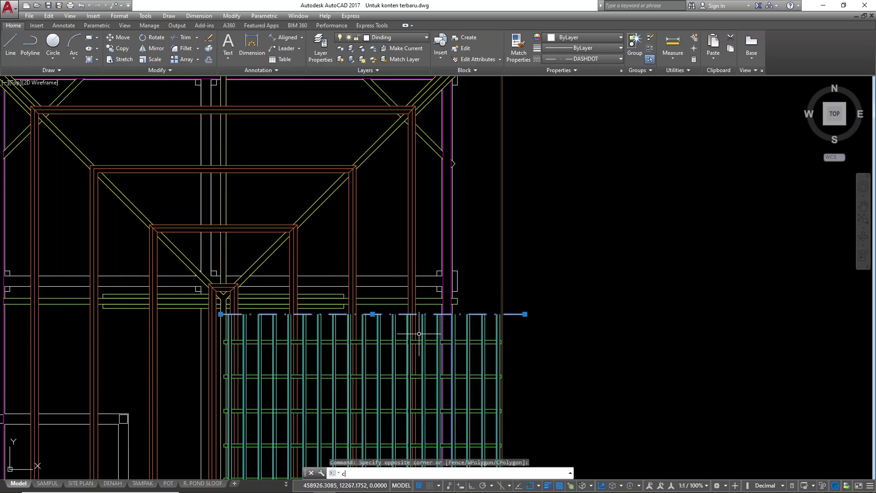
pyautogui.press('Return')
pyautogui.scroll(-4, 268, 240)
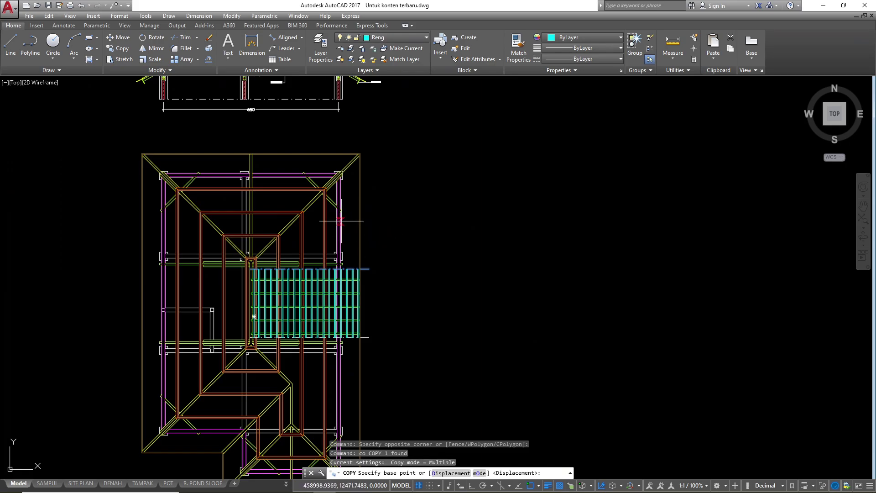
pyautogui.scroll(2, 340, 221)
pyautogui.click(421, 230)
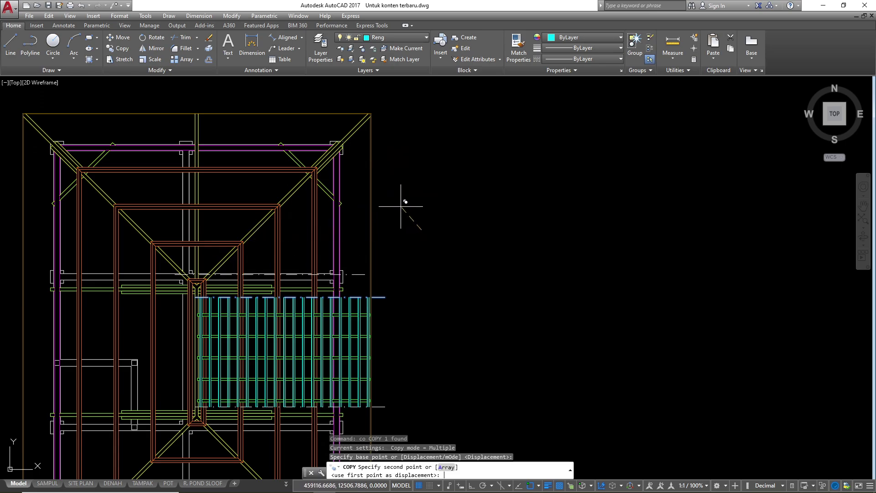
pyautogui.press('F8')
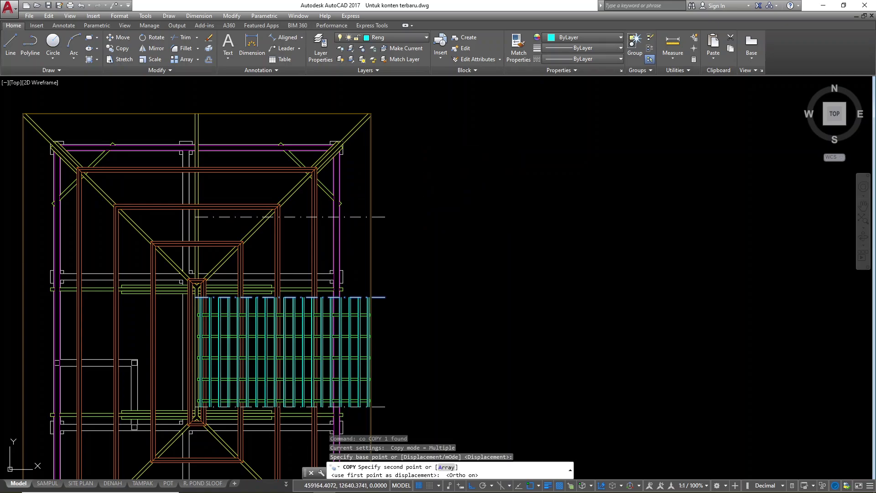
pyautogui.click(426, 149)
pyautogui.press('Escape')
pyautogui.press('Escape')
# - Shorten the copied dash-dot line by stretching its inner end to the upper edge of the diagonal hip rafter
pyautogui.scroll(2, 203, 229)
pyautogui.click(249, 210)
pyautogui.click(227, 195)
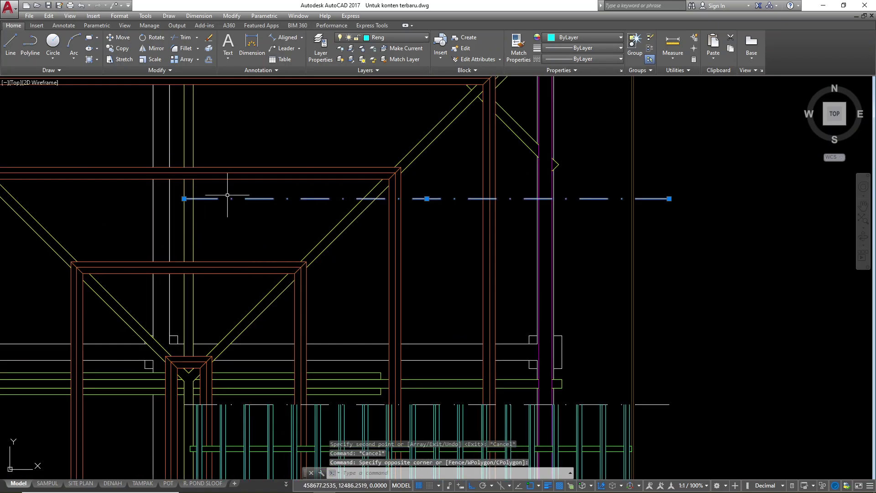
pyautogui.click(184, 199)
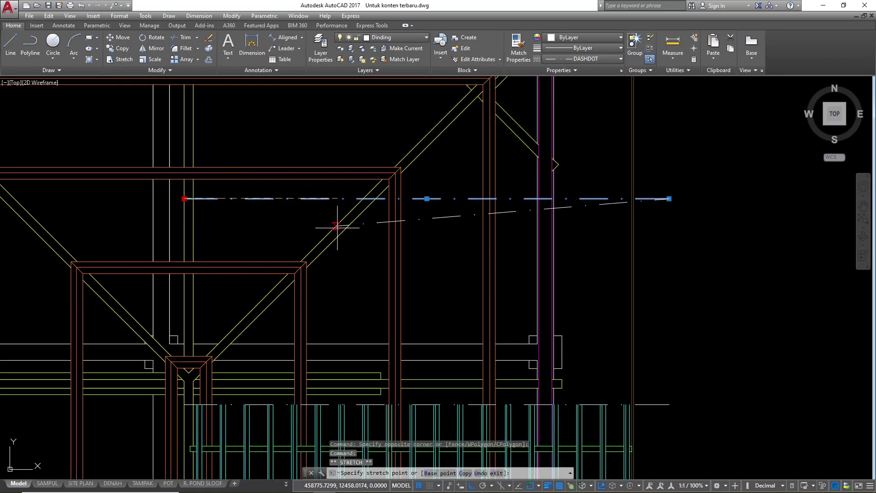
pyautogui.scroll(2, 343, 198)
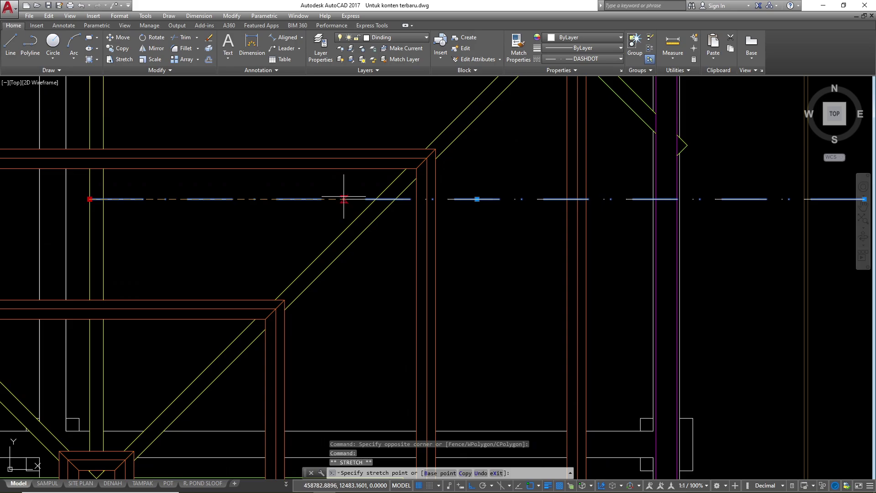
pyautogui.press('Escape')
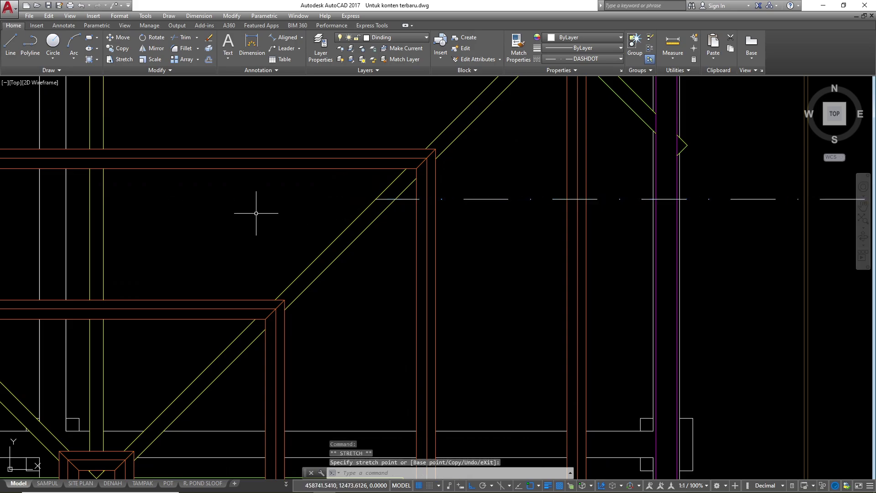
pyautogui.scroll(-4, 254, 214)
pyautogui.press('Escape')
pyautogui.press('Escape')
pyautogui.scroll(2, 321, 244)
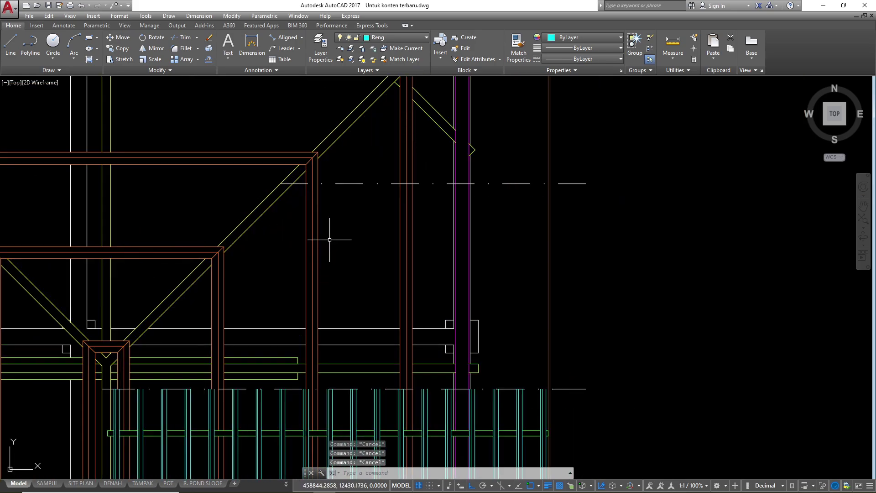
# - Trim the orange vertical lines nearest the copied dash-dot line's inner end, between that line and the white horizontal beam
pyautogui.write('tr')
pyautogui.press('Return')
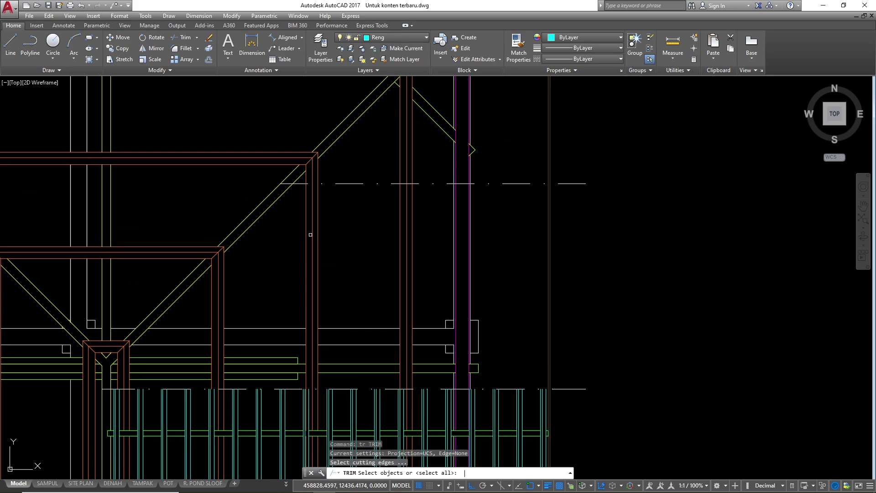
pyautogui.press('Return')
pyautogui.scroll(2, 252, 238)
pyautogui.click(383, 244)
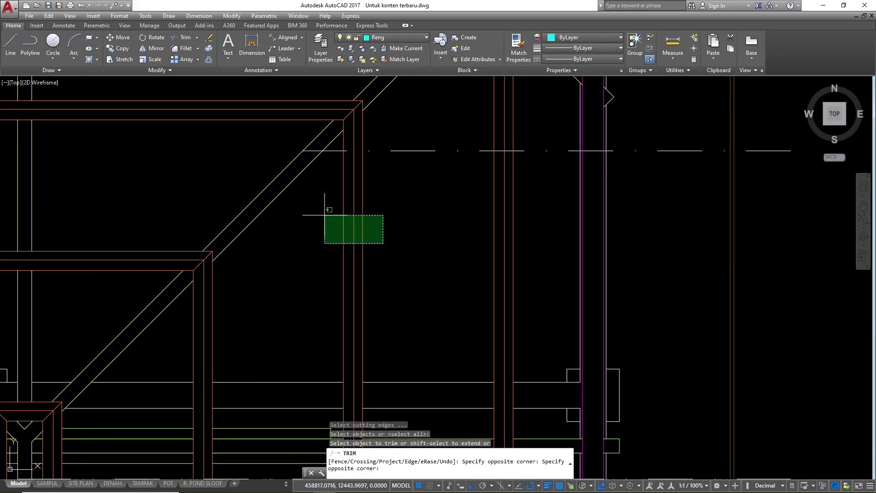
pyautogui.click(324, 215)
pyautogui.scroll(-2, 331, 210)
# - Trim the outer orange lines and the magenta beam lines between the copied dash-dot line and the horizontal beams
pyautogui.click(462, 263)
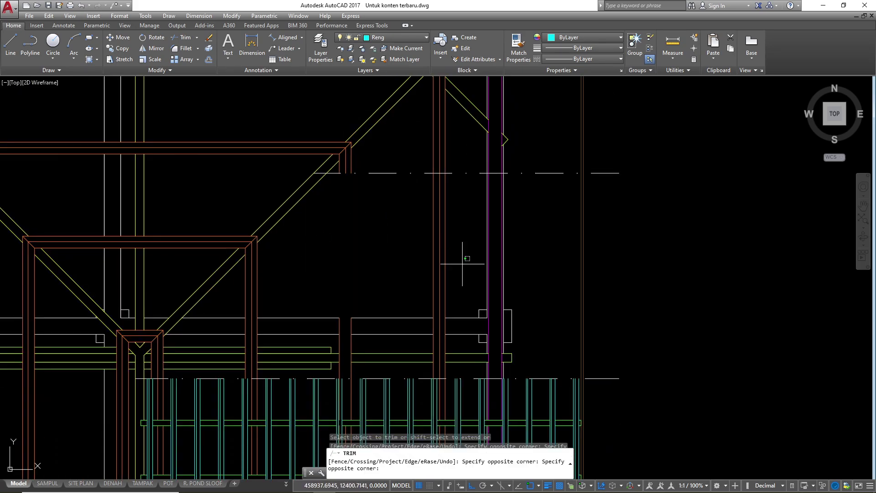
pyautogui.click(407, 232)
pyautogui.scroll(-2, 334, 255)
pyautogui.scroll(2, 449, 228)
pyautogui.click(461, 238)
pyautogui.click(392, 220)
pyautogui.scroll(-2, 393, 220)
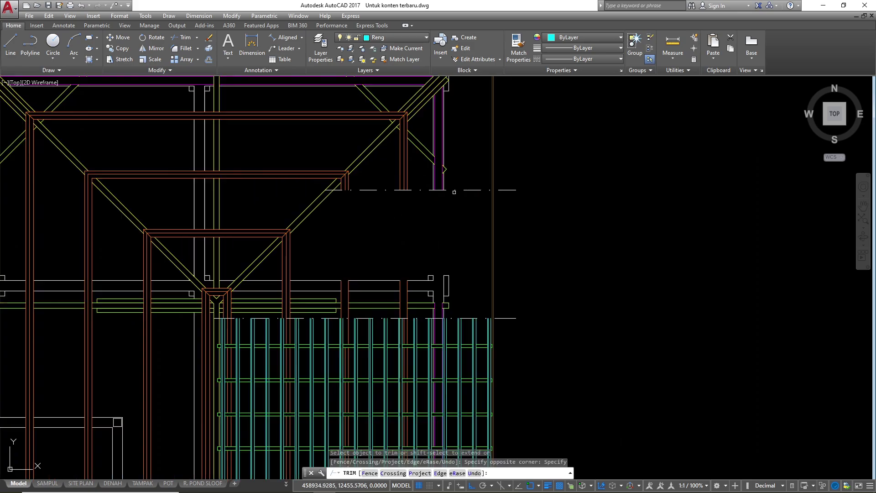
# - Trim the orange vertical lines between the green horizontal beams and the dash-dot line at the battens' upper edge
pyautogui.scroll(4, 422, 321)
pyautogui.click(286, 320)
pyautogui.scroll(-4, 280, 312)
pyautogui.moveTo(278, 310); pyautogui.dragTo(435, 255, button='middle')
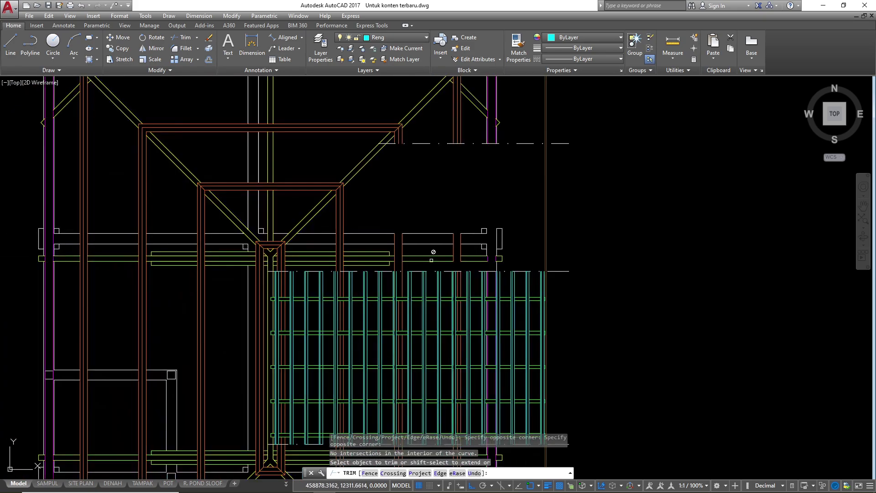
pyautogui.scroll(6, 410, 265)
pyautogui.click(382, 274)
pyautogui.click(325, 269)
pyautogui.scroll(-4, 326, 270)
pyautogui.scroll(4, 252, 271)
pyautogui.click(248, 267)
pyautogui.click(201, 265)
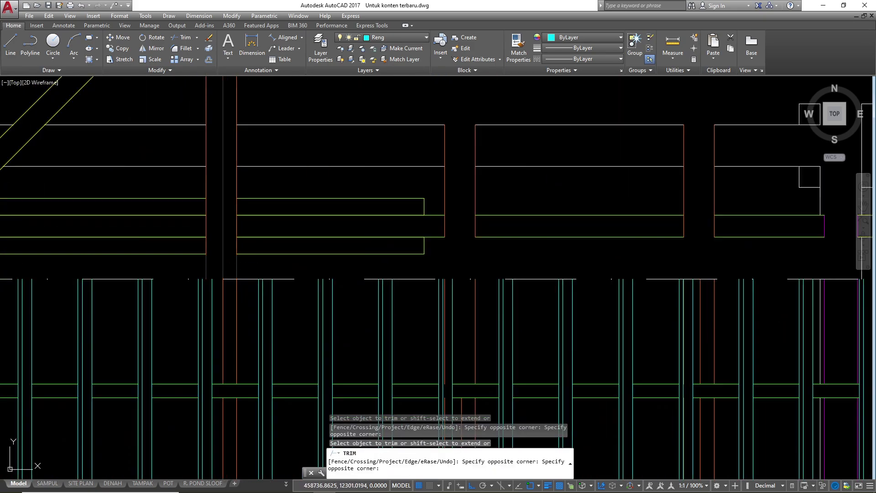
pyautogui.scroll(-6, 392, 261)
pyautogui.scroll(4, 303, 251)
pyautogui.scroll(-2, 273, 283)
pyautogui.scroll(4, 394, 180)
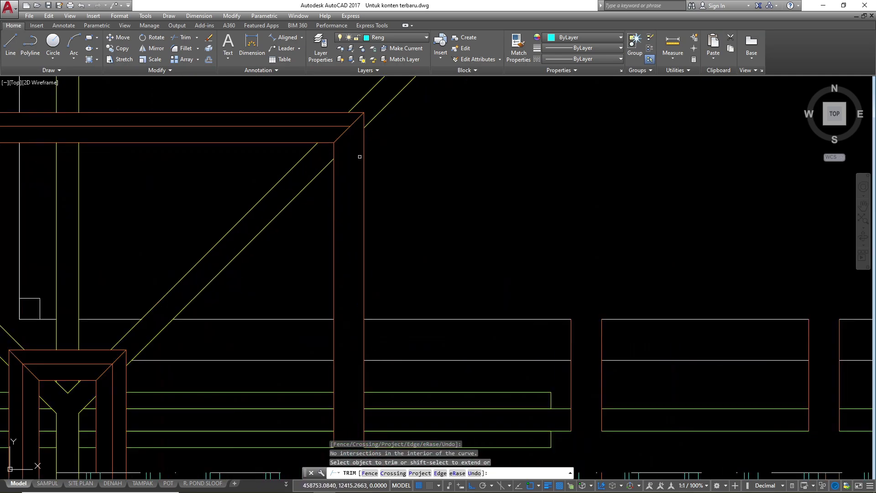
pyautogui.scroll(-4, 273, 243)
pyautogui.press('Escape')
pyautogui.write('l')
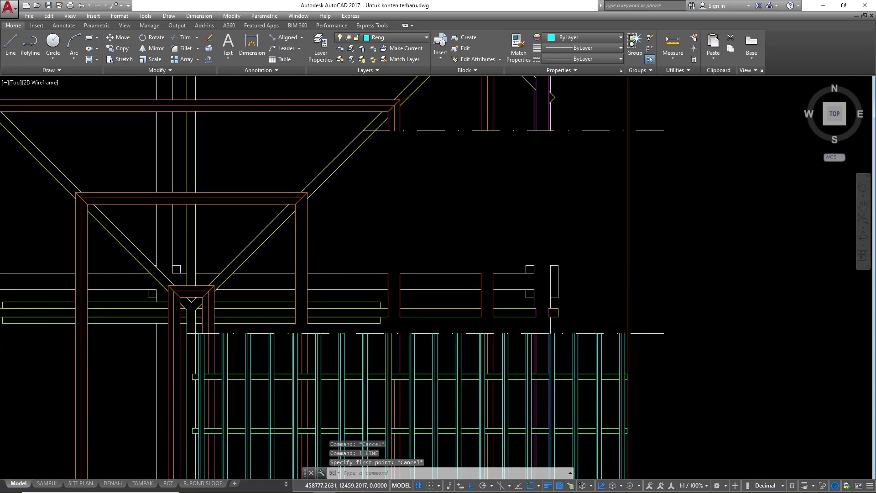
pyautogui.press('Escape')
pyautogui.press('Escape')
pyautogui.scroll(4, 337, 169)
pyautogui.click(332, 171)
pyautogui.click(320, 175)
pyautogui.write('o 5')
pyautogui.press('Escape')
pyautogui.press('Escape')
# - Offset the lower edge lines of both hip rafter segments 4 units inward as centre lines
pyautogui.click(308, 202)
pyautogui.click(295, 197)
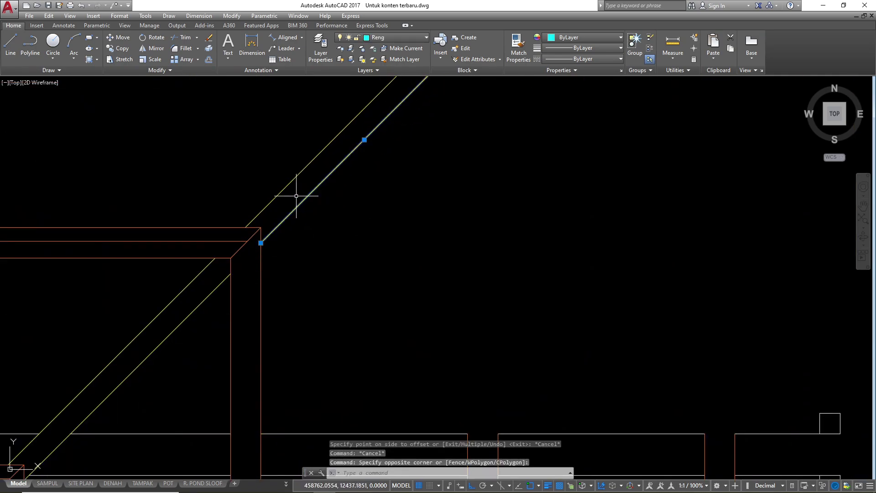
pyautogui.write('o 4')
pyautogui.click(294, 182)
pyautogui.scroll(-2, 304, 211)
pyautogui.click(207, 302)
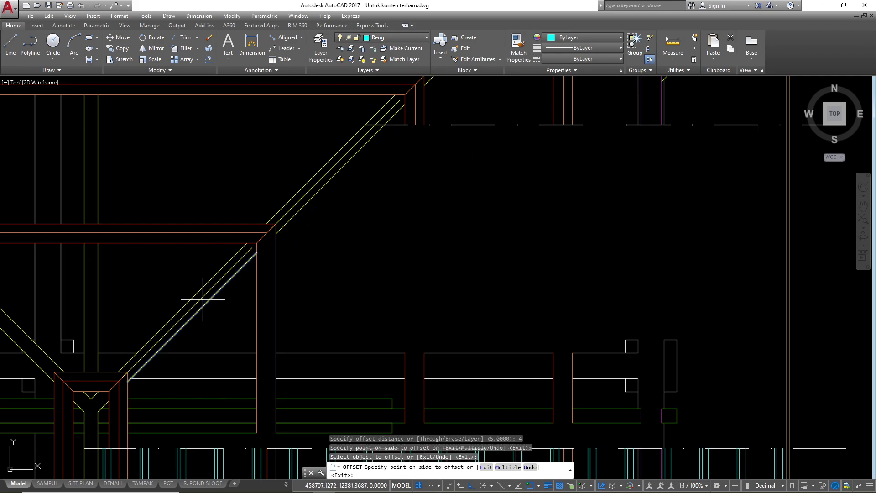
pyautogui.click(203, 299)
pyautogui.press('Escape')
pyautogui.scroll(-4, 251, 239)
pyautogui.press('Escape')
pyautogui.press('Escape')
pyautogui.scroll(4, 298, 199)
pyautogui.write('pl')
pyautogui.scroll(2, 289, 202)
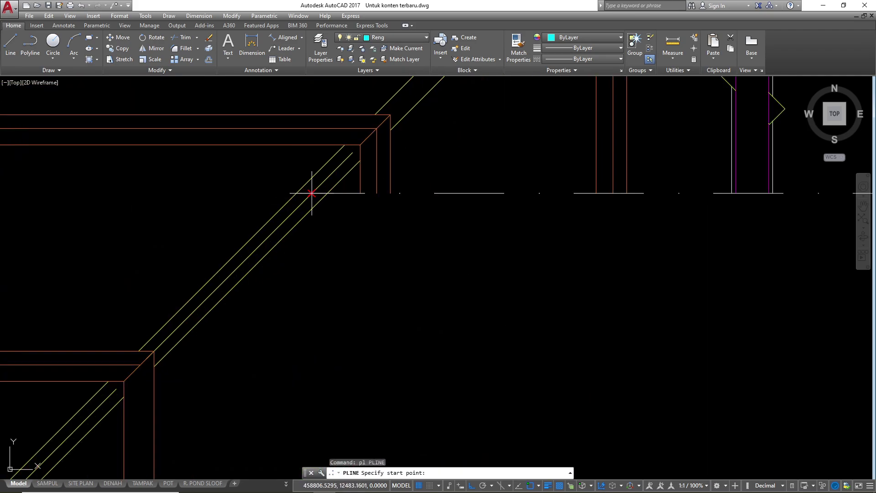
pyautogui.click(313, 194)
pyautogui.scroll(-6, 387, 149)
pyautogui.scroll(6, 252, 263)
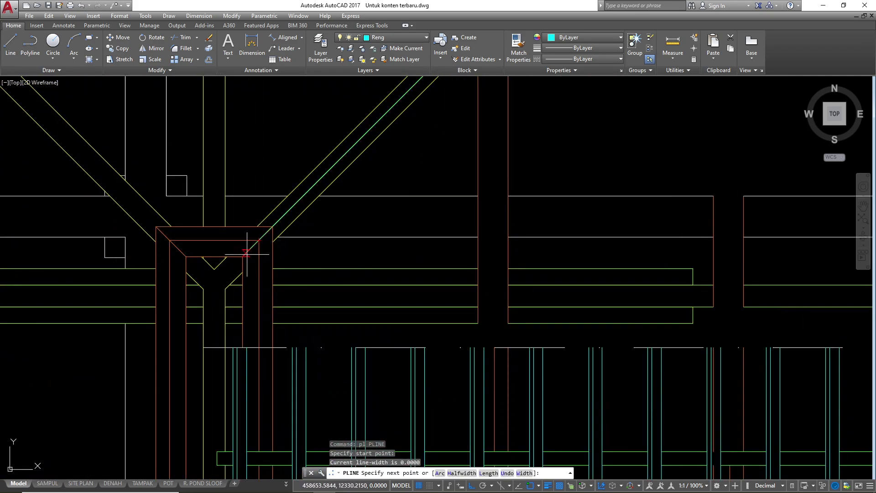
pyautogui.press('Escape')
pyautogui.press('Escape')
pyautogui.press('Escape')
# - Offset the ridge beam's yellow edge line 4 units inward and join it to the hip rafter's centre line
pyautogui.scroll(4, 226, 287)
pyautogui.click(190, 332)
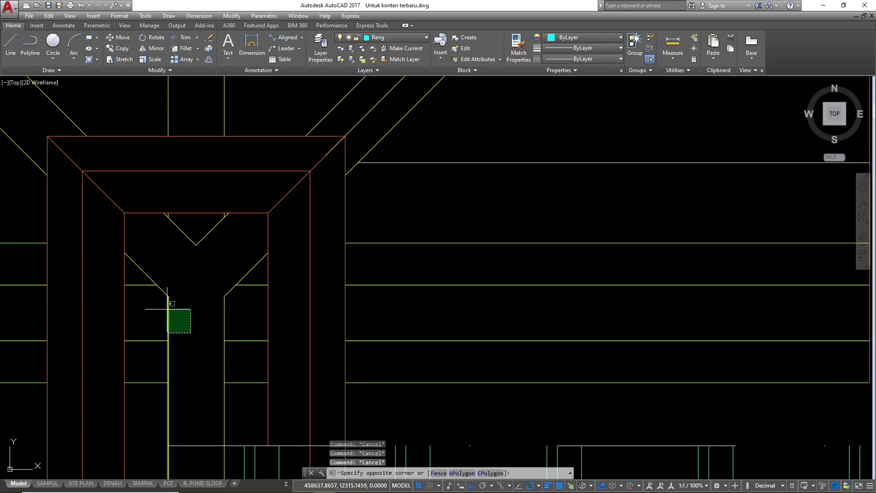
pyautogui.click(167, 309)
pyautogui.write('o 4')
pyautogui.click(211, 294)
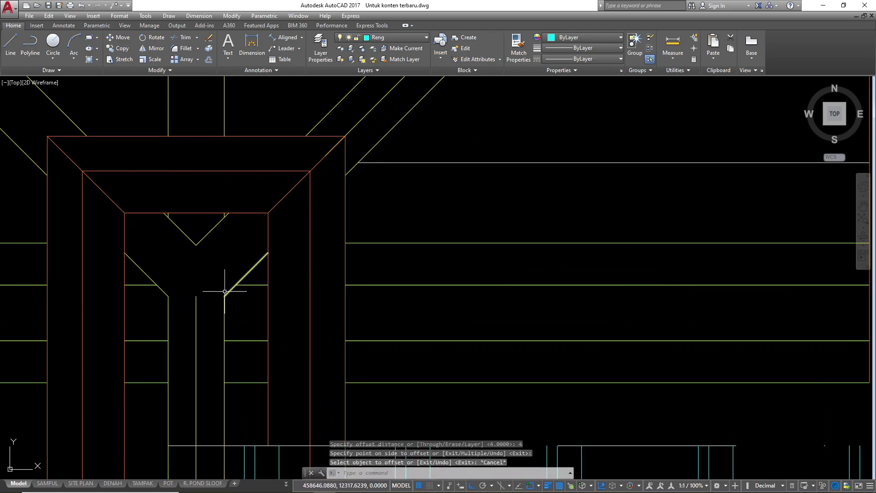
pyautogui.click(330, 152)
pyautogui.scroll(-2, 323, 157)
pyautogui.press('Escape')
pyautogui.press('Escape')
pyautogui.press('Escape')
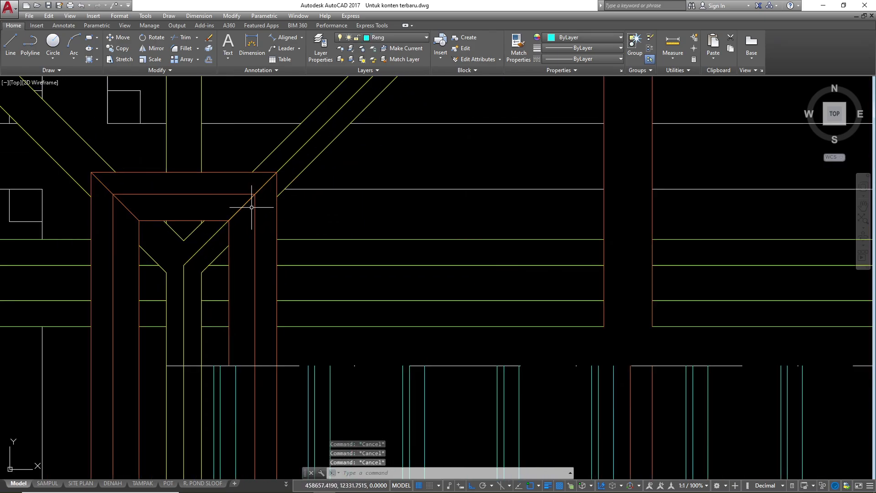
# - Trim the orange ridge frame lines on the batten side of the joined hip and ridge centre line
pyautogui.click(275, 217)
pyautogui.click(262, 214)
pyautogui.press('Escape')
pyautogui.press('Escape')
pyautogui.press('Escape')
pyautogui.scroll(2, 267, 212)
pyautogui.write('t')
pyautogui.scroll(2, 281, 163)
pyautogui.click(280, 165)
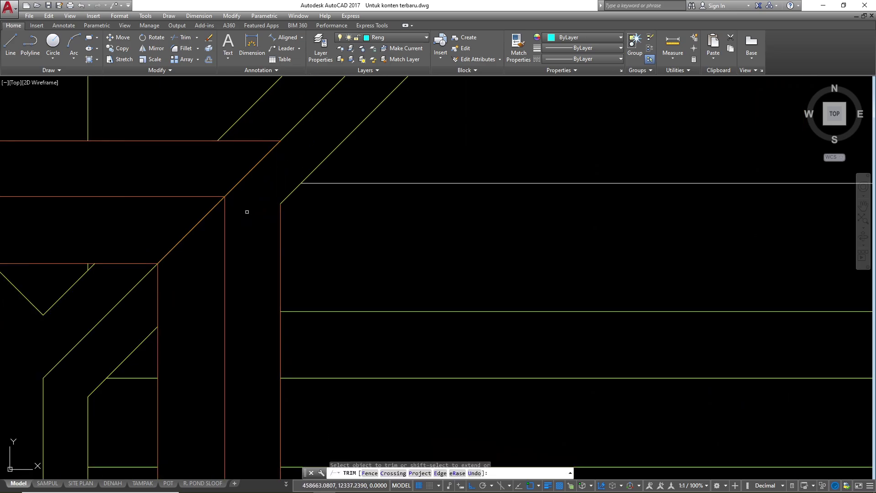
pyautogui.click(244, 213)
pyautogui.click(207, 237)
pyautogui.click(185, 285)
pyautogui.click(145, 292)
pyautogui.click(185, 238)
pyautogui.scroll(-4, 188, 237)
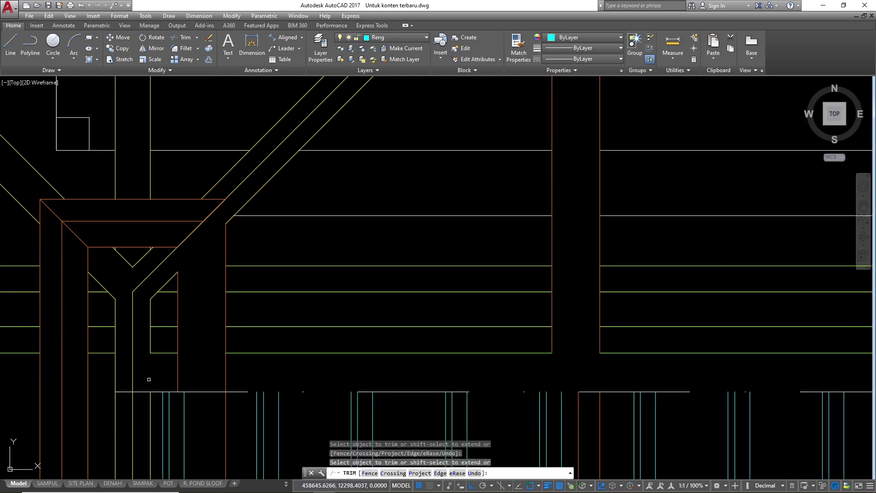
pyautogui.press('Escape')
# - Erase the leftover orange vertical and short rafter and beam segments beside the ridge beam's centre line
pyautogui.click(181, 373)
pyautogui.click(153, 284)
pyautogui.press('space')
# - Trim the ridge frame's outer orange vertical line between the lowest green beam line and the battens' upper dash-dot line
pyautogui.click(254, 362)
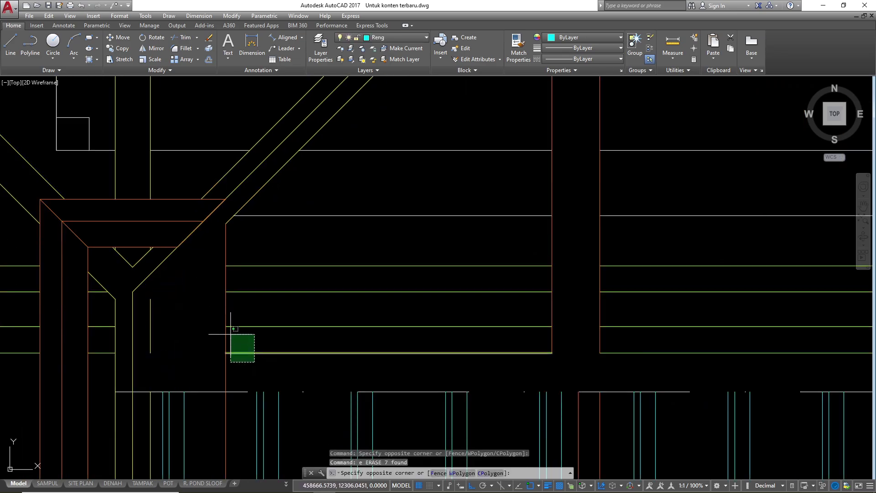
pyautogui.press('Escape')
pyautogui.write('t')
pyautogui.click(243, 368)
pyautogui.press('Escape')
pyautogui.press('Escape')
pyautogui.write('tr')
pyautogui.click(246, 373)
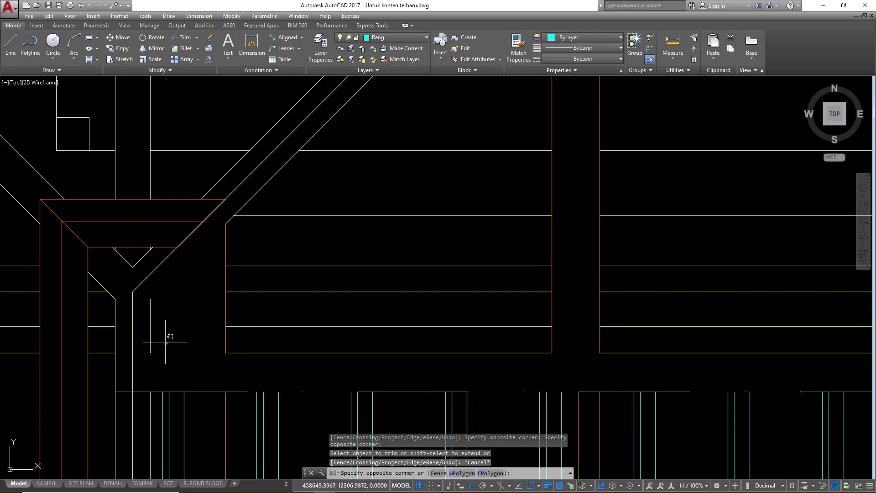
# - Erase the leftover yellow and orange verticals beside the ridge and the horizontal beam lines up to the next orange beam
pyautogui.click(147, 311)
pyautogui.write('e ERASE 9 found')
pyautogui.click(277, 365)
pyautogui.click(227, 204)
pyautogui.write('e')
pyautogui.scroll(-3, 178, 271)
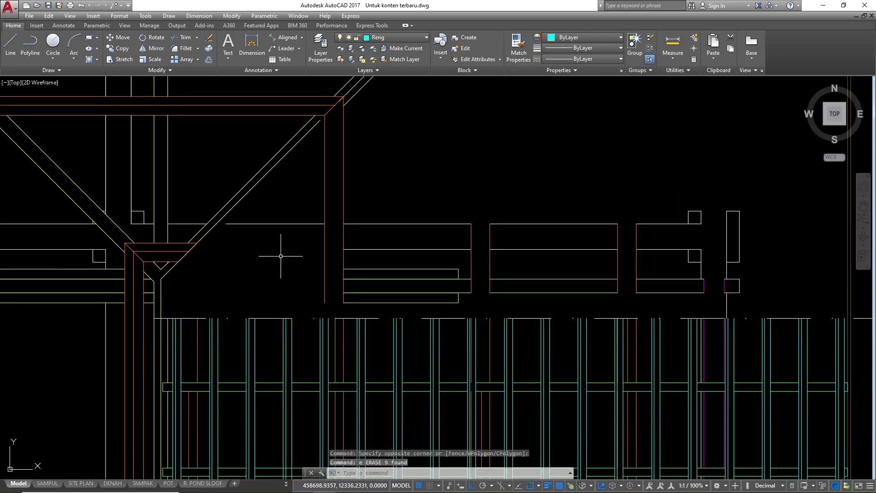
pyautogui.click(280, 256)
pyautogui.click(269, 216)
pyautogui.write('e')
# - Trim the next purlin frame's orange vertical lines from its corner at the hip rafter's centre line down to the horizontal beams
pyautogui.moveTo(329, 172); pyautogui.dragTo(285, 233, button='middle')
pyautogui.click(302, 188)
pyautogui.click(266, 213)
pyautogui.press('Escape')
pyautogui.press('Escape')
pyautogui.write('t')
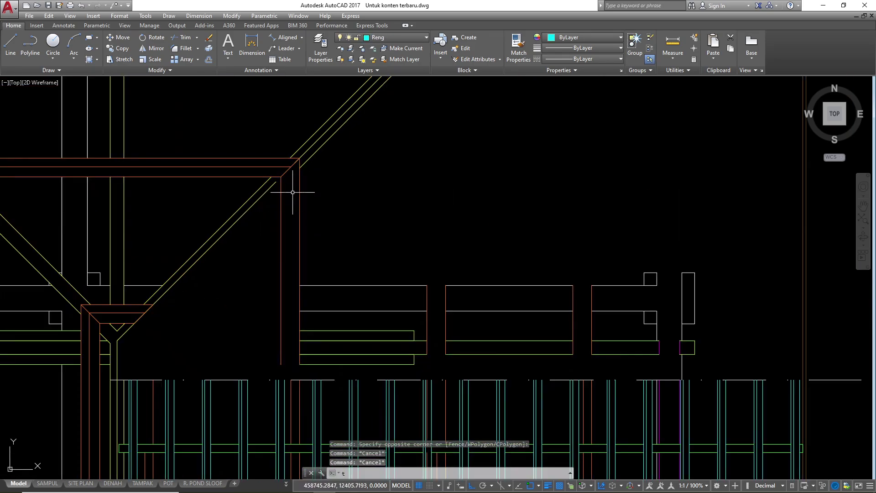
pyautogui.write('r')
pyautogui.scroll(1, 302, 190)
pyautogui.click(306, 199)
pyautogui.click(256, 213)
pyautogui.scroll(2, 302, 140)
pyautogui.click(305, 155)
pyautogui.scroll(-4, 265, 191)
pyautogui.press('Escape')
pyautogui.press('Escape')
pyautogui.press('Escape')
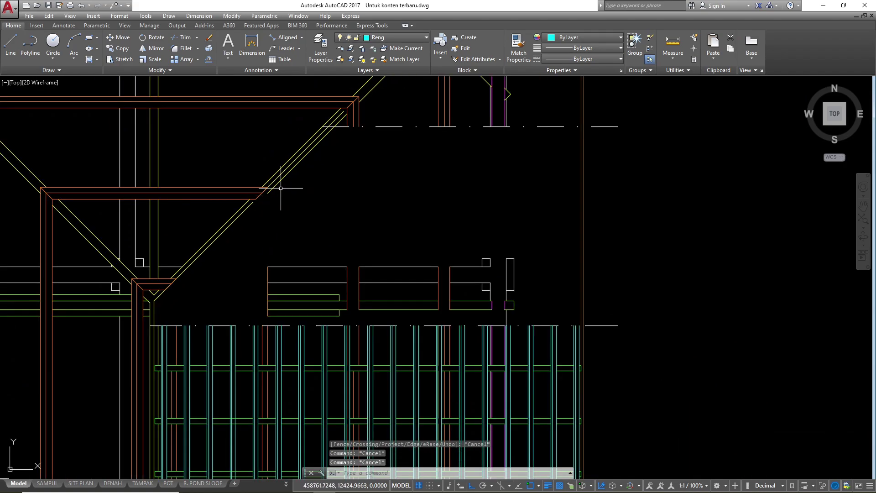
# - Draw a polyline from the battens' upper dash-dot line along the ridge and hip centre lines to the copied dash-dot line
pyautogui.scroll(3, 150, 310)
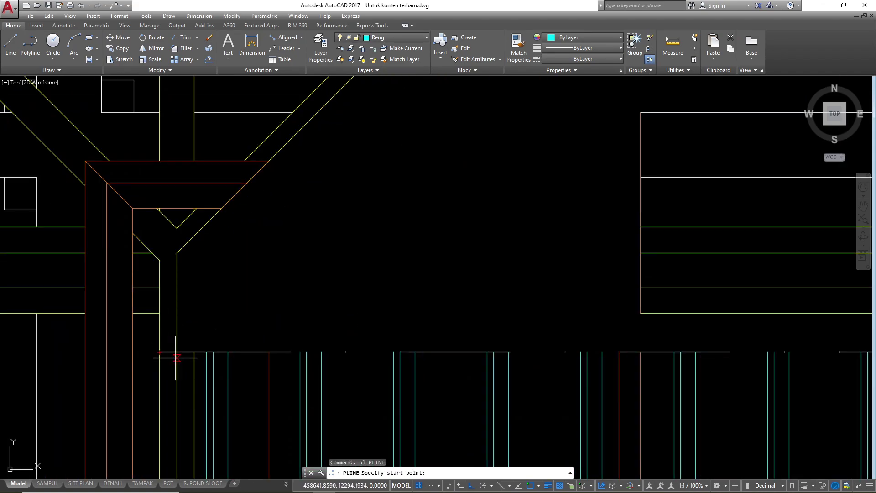
pyautogui.click(175, 253)
pyautogui.scroll(-6, 120, 299)
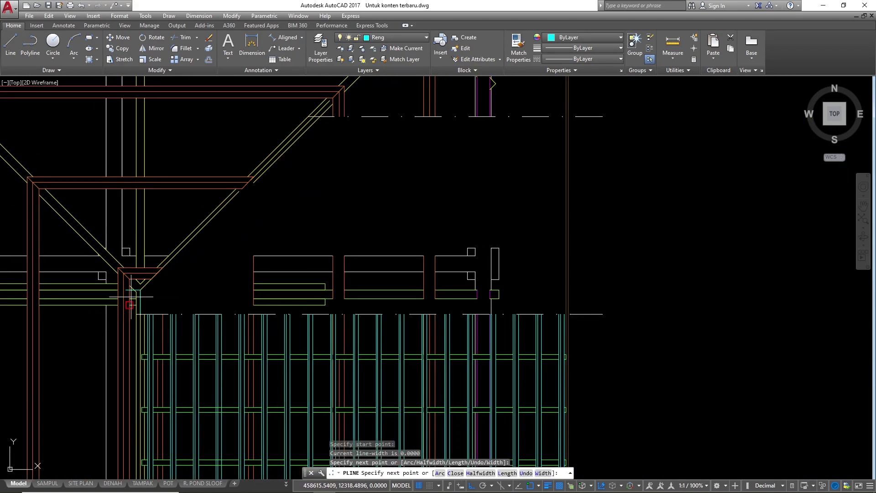
pyautogui.scroll(6, 321, 119)
pyautogui.click(375, 97)
pyautogui.press('Escape')
pyautogui.press('Escape')
pyautogui.press('Escape')
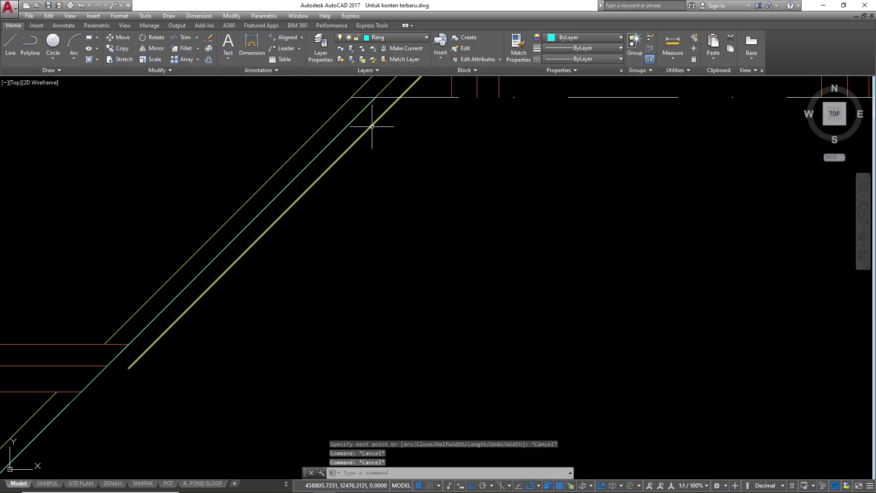
# - Trim the hip rafter's leftover yellow edge line below the copied dash-dot line
pyautogui.click(373, 126)
pyautogui.scroll(-2, 170, 282)
pyautogui.press('Escape')
pyautogui.write('tr')
pyautogui.press('Return')
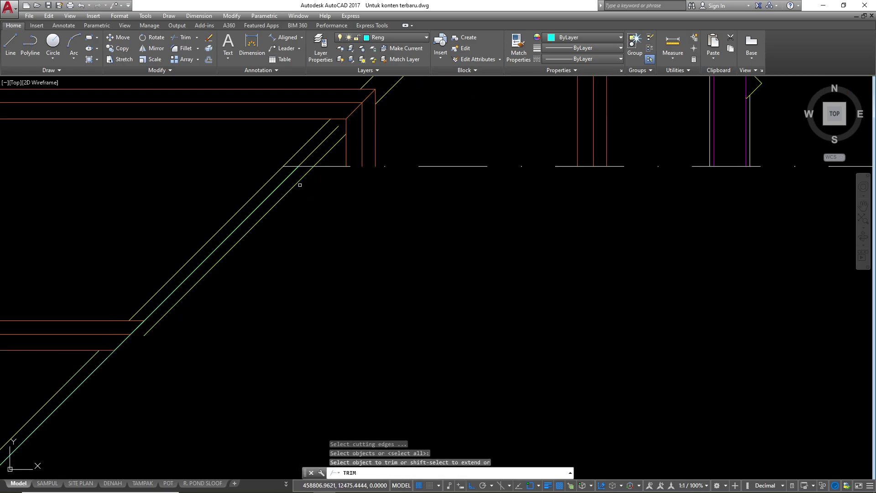
pyautogui.press('Return')
pyautogui.click(297, 182)
pyautogui.scroll(-3, 289, 176)
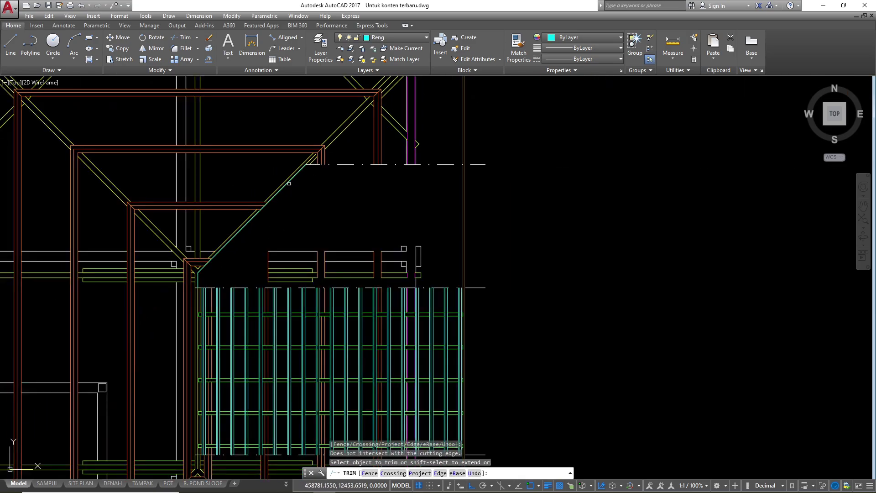
pyautogui.scroll(2, 290, 176)
pyautogui.press('Escape')
# - Set the colour of the polyline along the ridge and hip centre lines to white
pyautogui.click(285, 178)
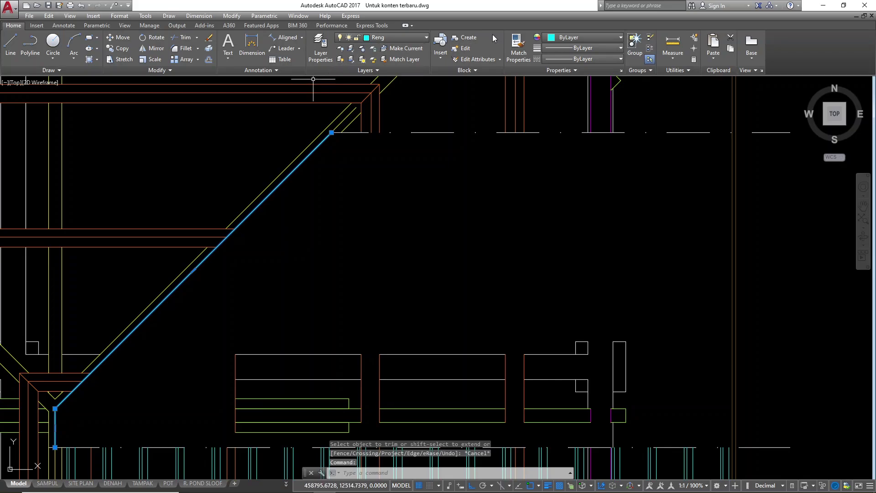
pyautogui.click(566, 37)
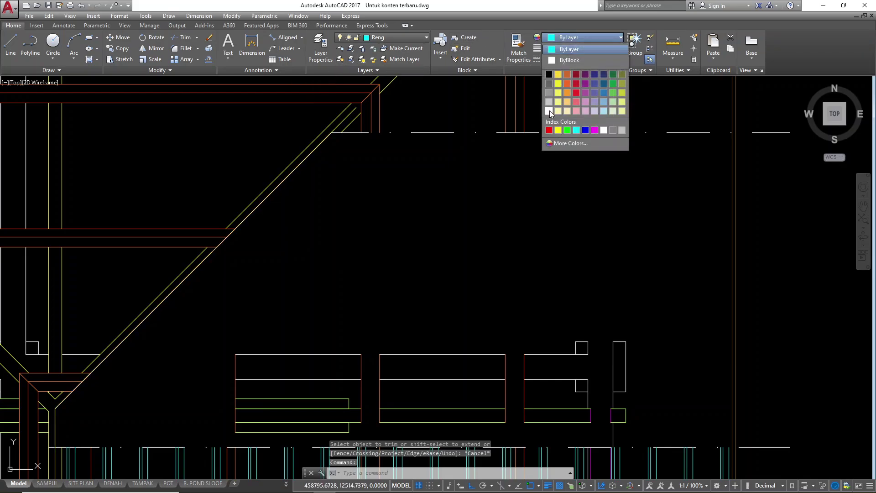
pyautogui.press('Escape')
pyautogui.press('Escape')
# - Erase the cut-off beam, purlin and column pieces left between the battens and the copied dash-dot line
pyautogui.scroll(2, 265, 196)
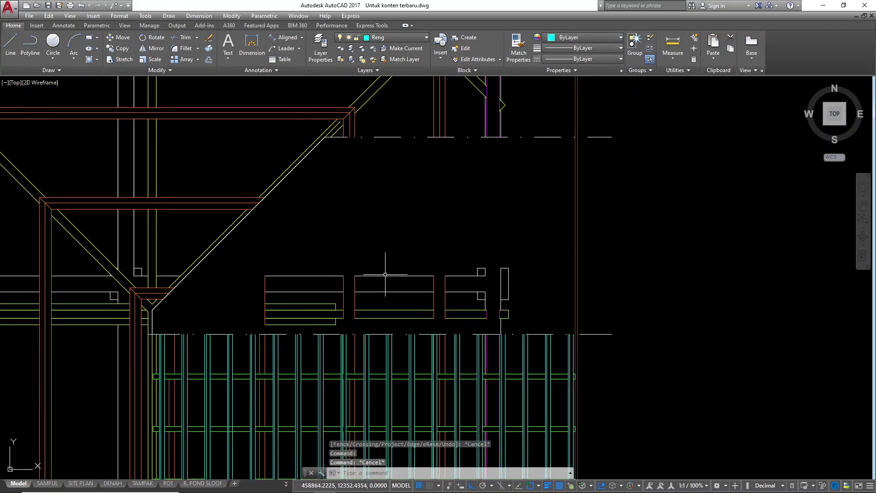
pyautogui.click(252, 250)
pyautogui.click(534, 337)
pyautogui.press('Delete')
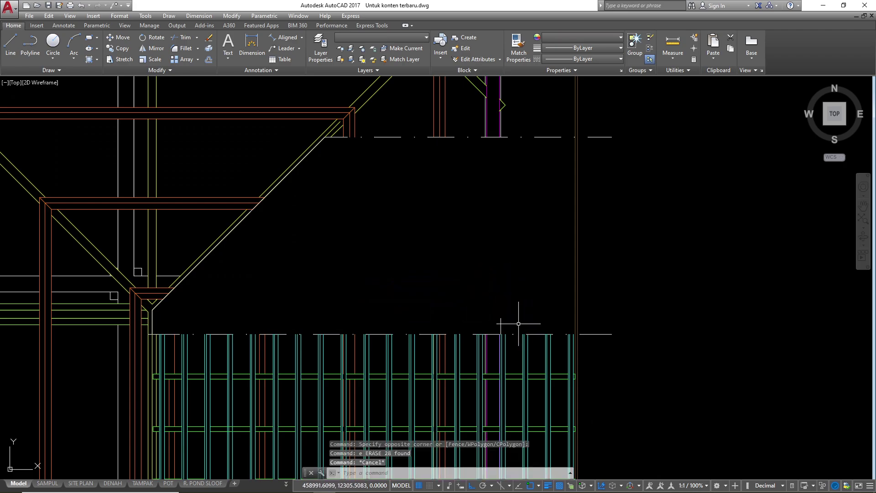
# - Erase the short vertical Dinding line stub sticking up above the battens' upper dash-dot line
pyautogui.write('tr')
pyautogui.press('Return')
pyautogui.press('Return')
pyautogui.press('Escape')
pyautogui.press('Escape')
pyautogui.scroll(-5, 365, 237)
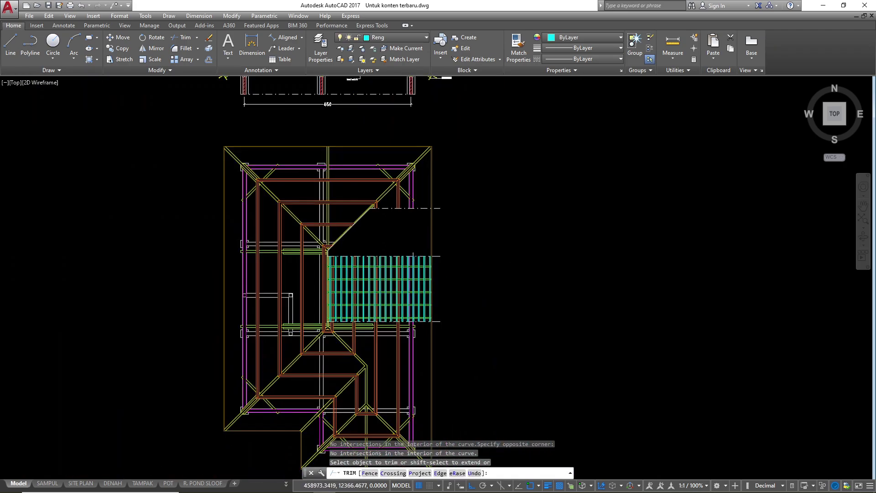
pyautogui.scroll(5, 388, 253)
pyautogui.click(378, 247)
pyautogui.write('e')
pyautogui.press('Return')
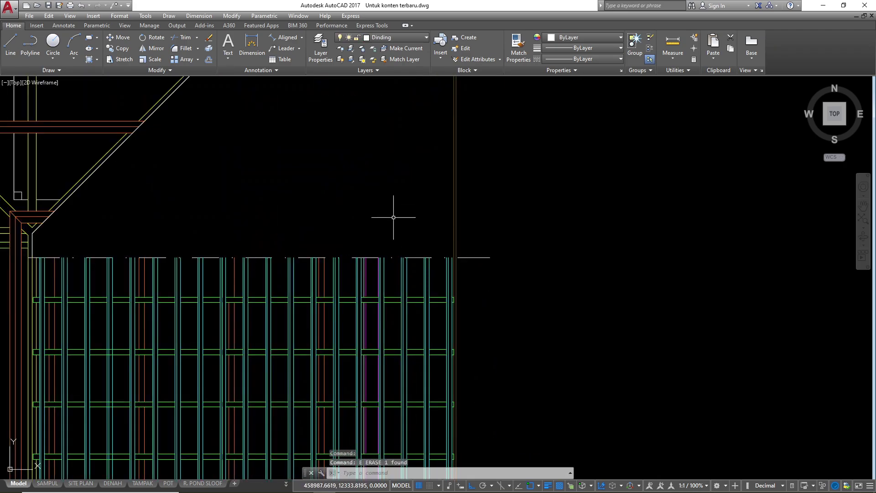
# - Measure the horizontal roof tile overhang beyond the Listplank 2/20 board in the truss section with a linear dimension
pyautogui.scroll(-5, 393, 228)
pyautogui.scroll(5, 355, 250)
pyautogui.scroll(-3, 442, 221)
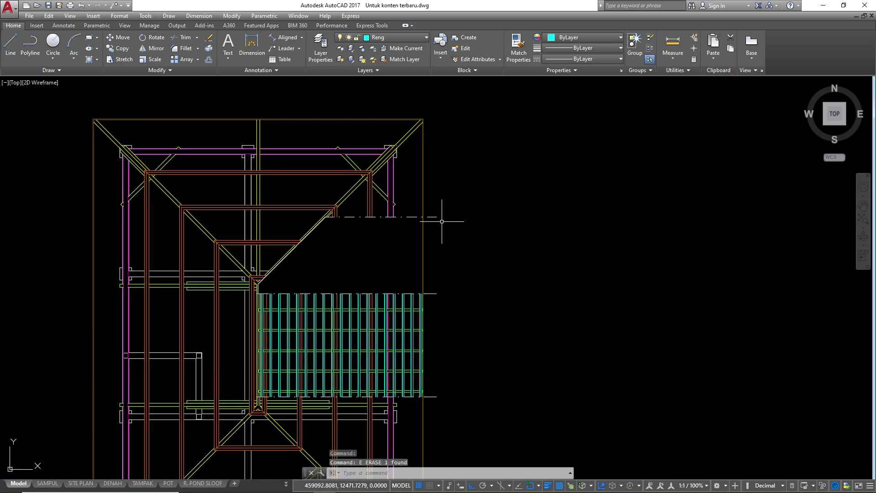
pyautogui.scroll(2, 452, 219)
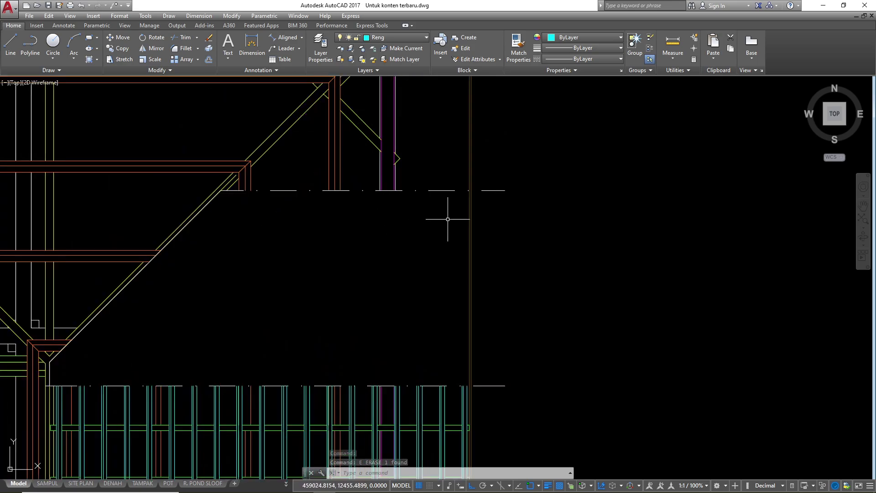
pyautogui.scroll(-7, 446, 230)
pyautogui.scroll(8, 436, 205)
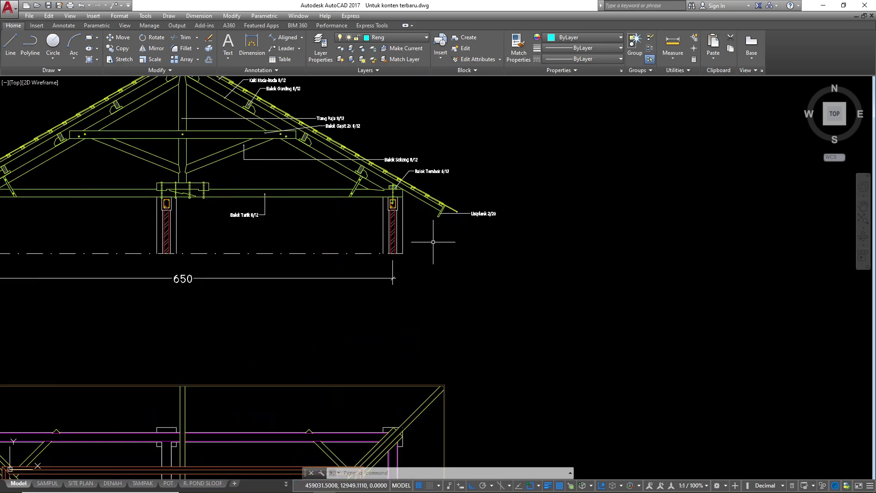
pyautogui.write('dli')
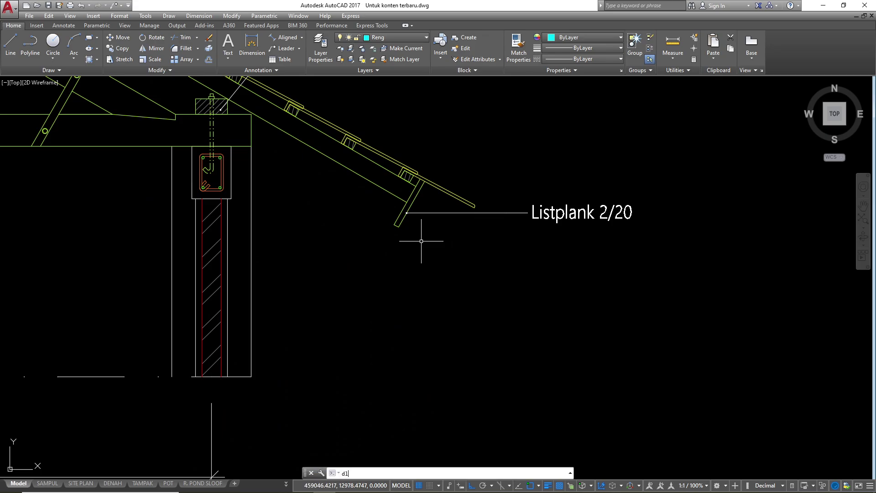
pyautogui.press('Return')
pyautogui.scroll(5, 418, 184)
pyautogui.click(438, 178)
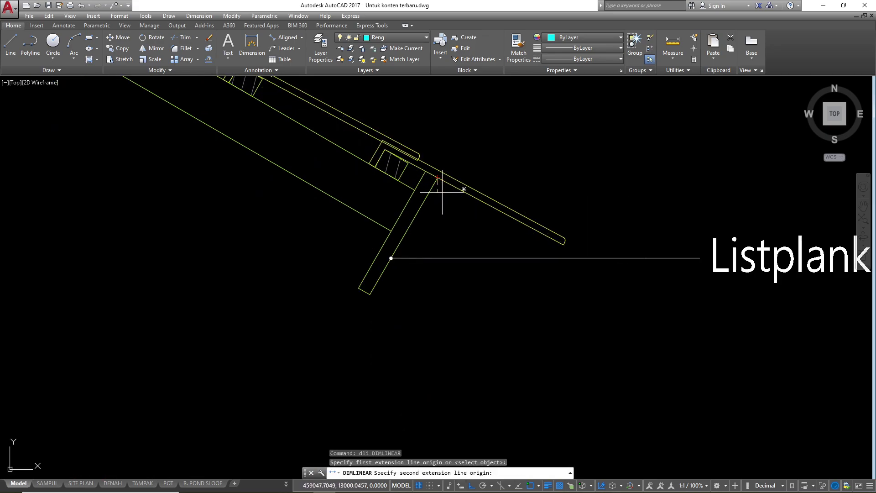
pyautogui.click(560, 240)
pyautogui.press('Escape')
pyautogui.press('Return')
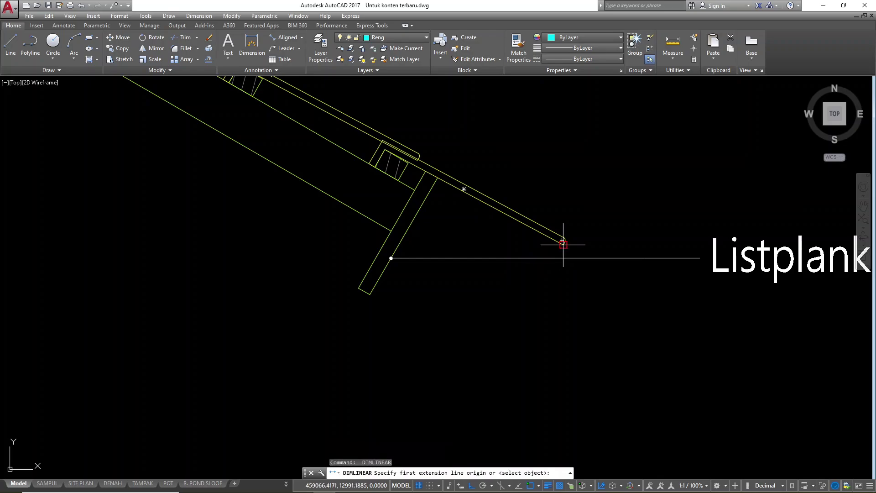
pyautogui.click(563, 243)
pyautogui.click(437, 178)
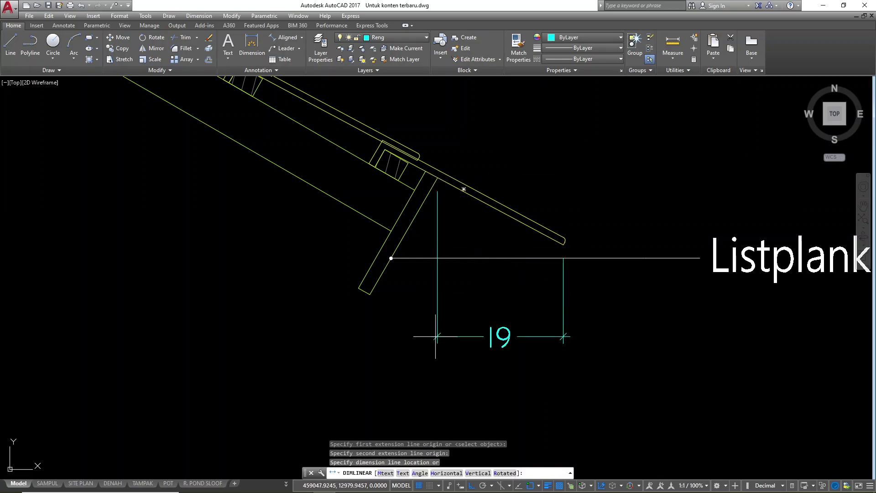
pyautogui.press('Escape')
# - Offset the plan's outer fascia outline outward by 10
pyautogui.scroll(-10, 303, 157)
pyautogui.scroll(-3, 347, 201)
pyautogui.scroll(6, 365, 274)
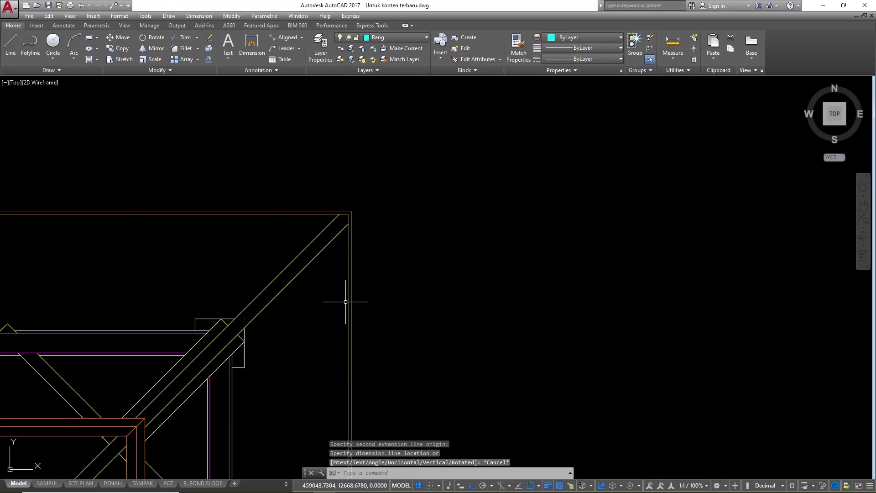
pyautogui.click(352, 301)
pyautogui.write('o')
pyautogui.press('Return')
pyautogui.write('10')
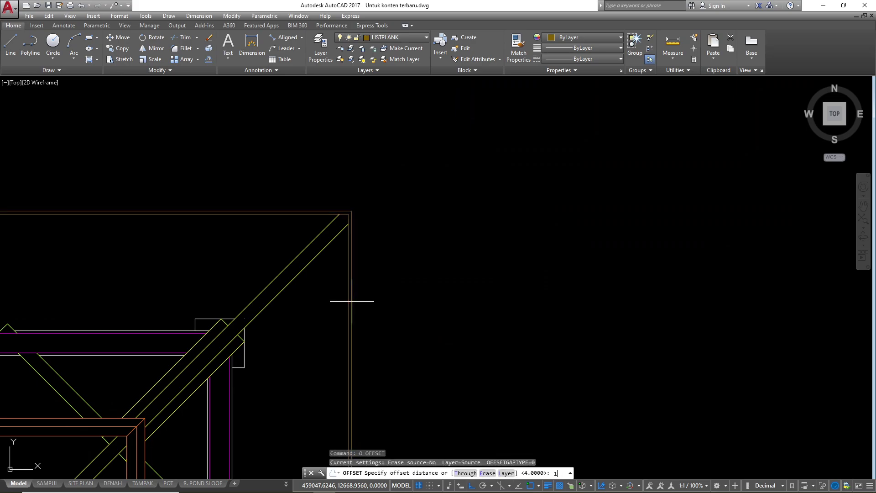
pyautogui.press('Return')
pyautogui.click(352, 301)
pyautogui.click(426, 268)
pyautogui.press('Escape')
# - Move the new outer roof outline to the ATAP layer
pyautogui.click(376, 202)
pyautogui.click(359, 239)
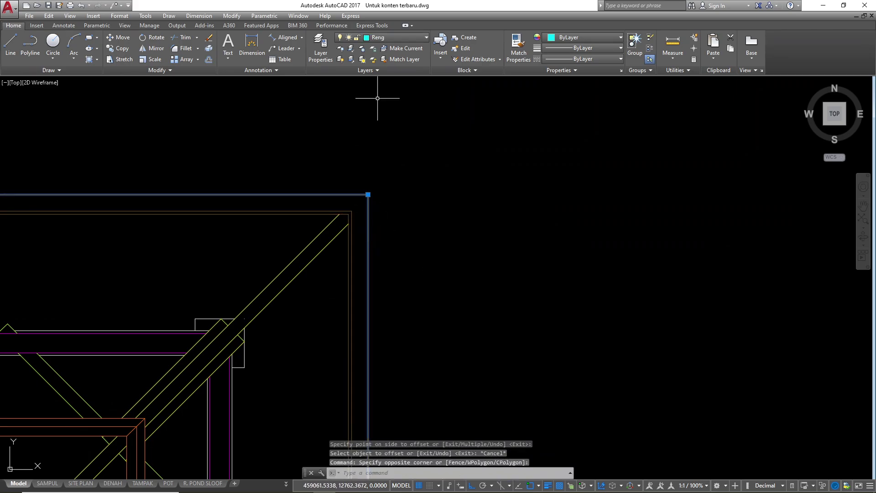
pyautogui.click(397, 37)
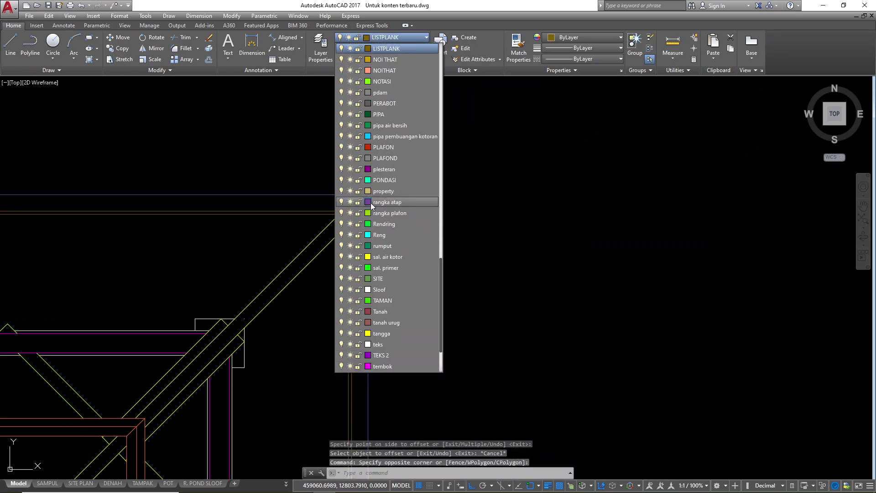
pyautogui.scroll(10, 369, 203)
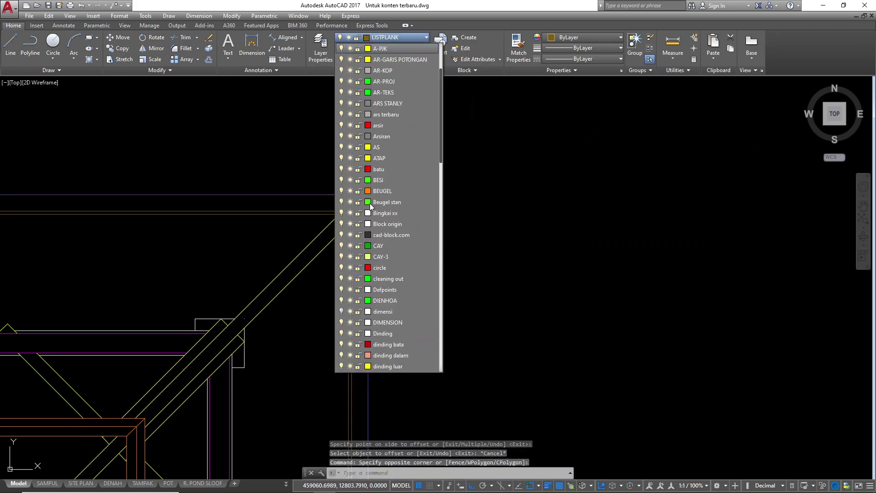
pyautogui.click(383, 159)
pyautogui.scroll(-4, 391, 216)
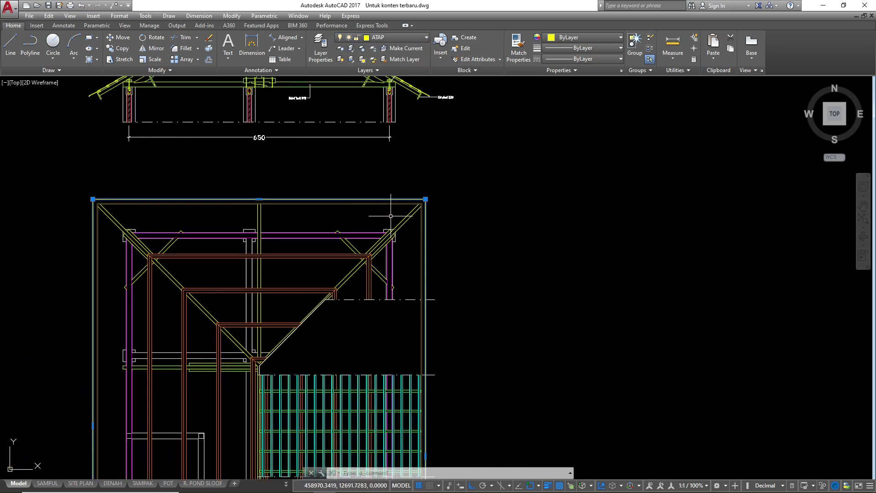
pyautogui.press('Escape')
# - Trim both vertical fascia lines between the copied dash-dot line and the battens' upper dash-dot line
pyautogui.scroll(-2, 272, 151)
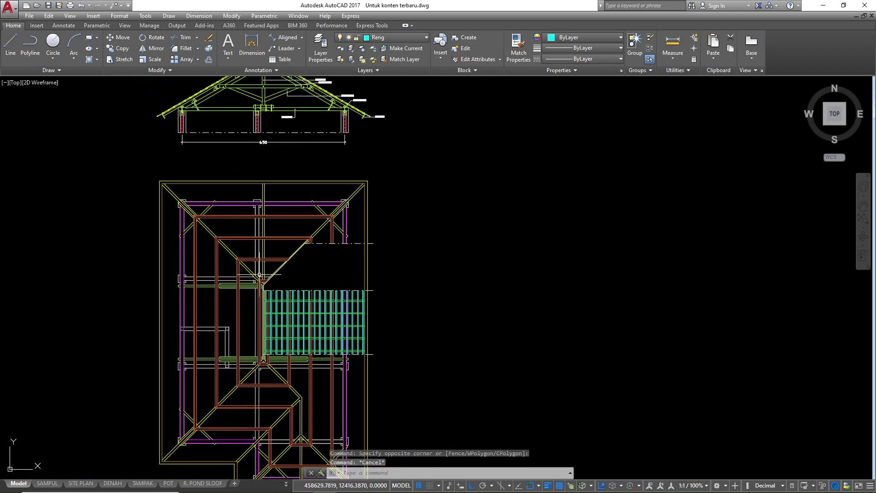
pyautogui.scroll(6, 352, 224)
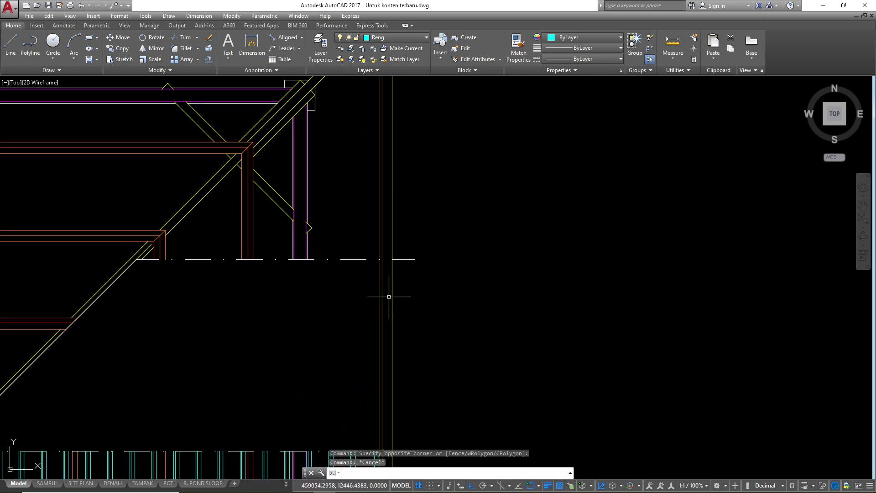
pyautogui.scroll(4, 385, 274)
pyautogui.write('tr')
pyautogui.press('space')
pyautogui.press('space')
pyautogui.click(386, 275)
pyautogui.click(352, 261)
pyautogui.scroll(-6, 377, 211)
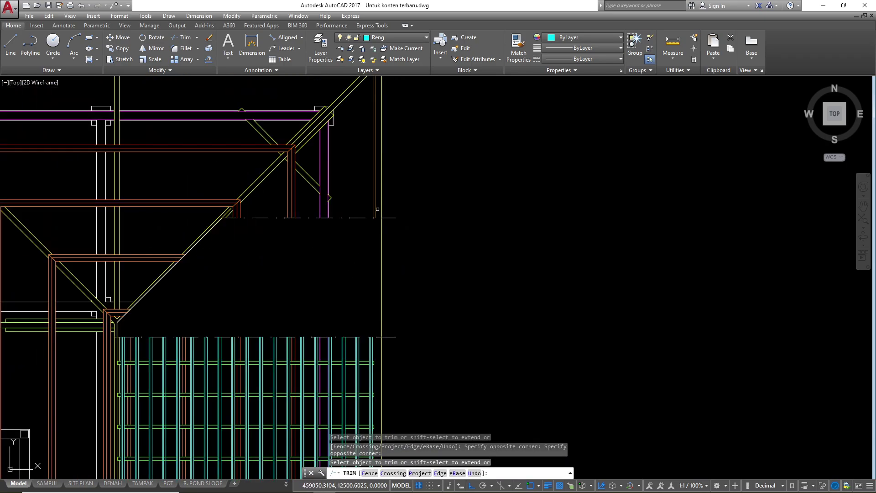
pyautogui.press('Escape')
pyautogui.press('Escape')
pyautogui.press('Escape')
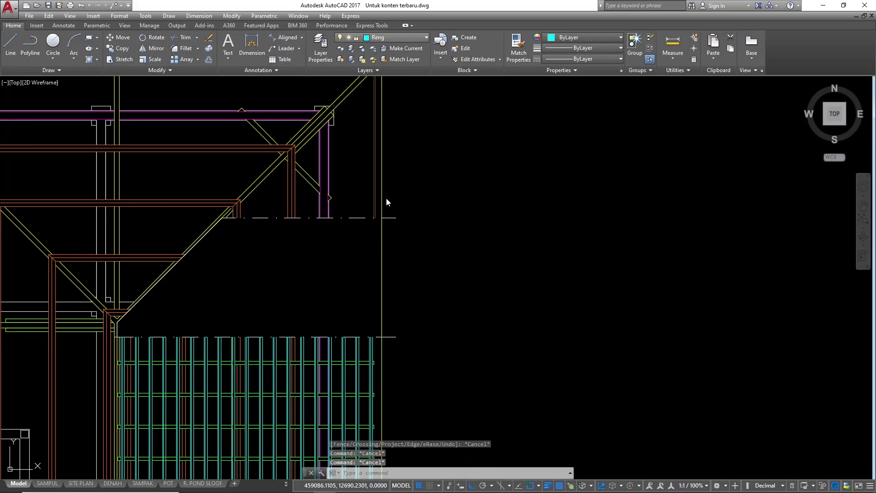
# - Make ATAP the current layer
pyautogui.click(384, 38)
pyautogui.press('a')
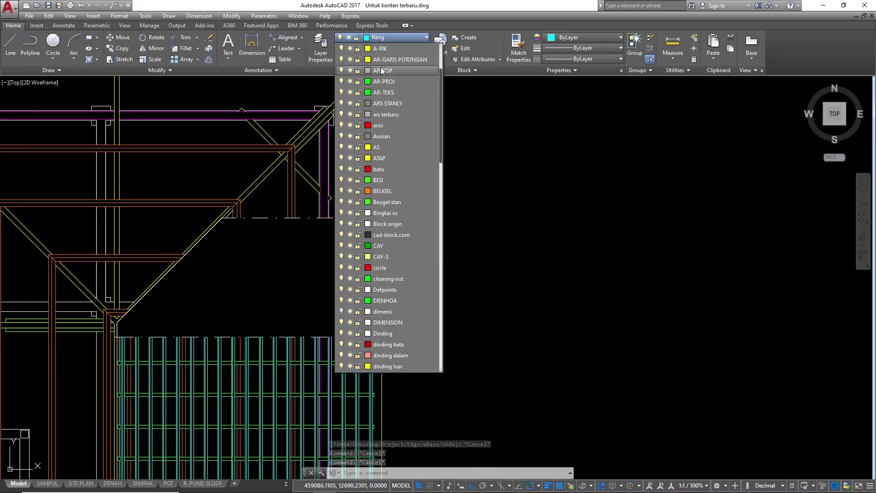
pyautogui.click(382, 158)
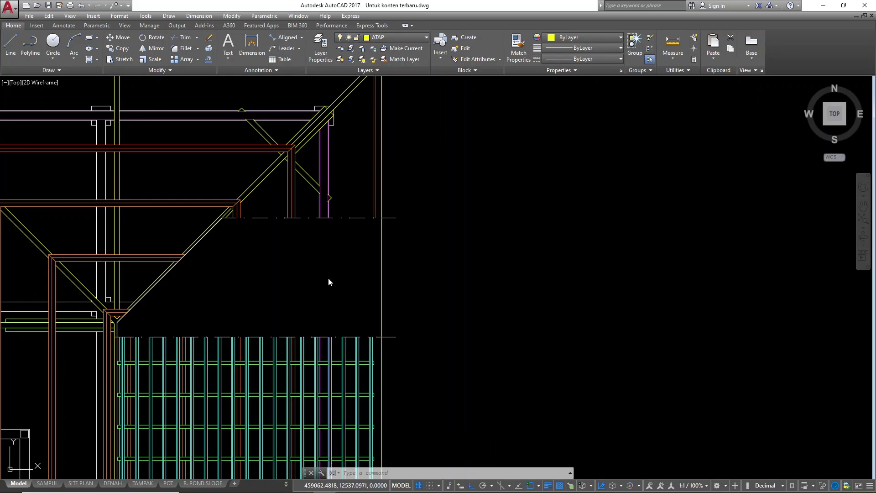
# - Hatch the cleared roof area between the two dash-dot lines, the hip line and the outer outline with the AR-RROOF pattern
pyautogui.write('h')
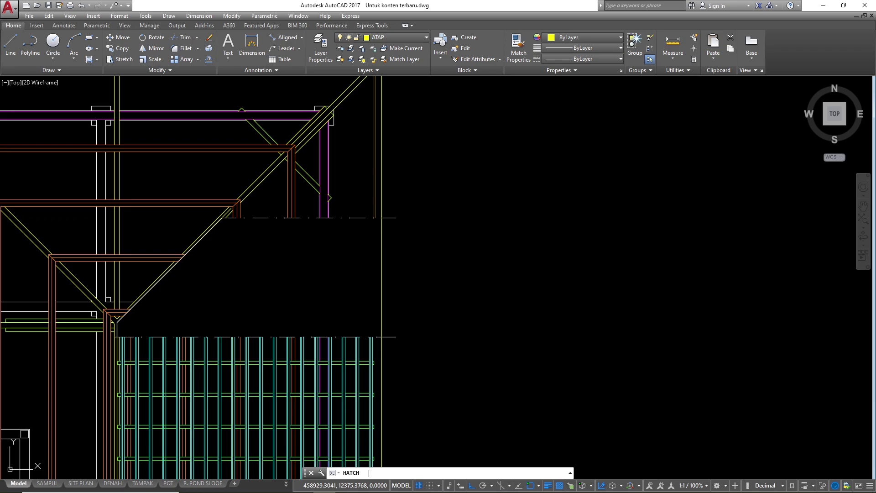
pyautogui.press('Return')
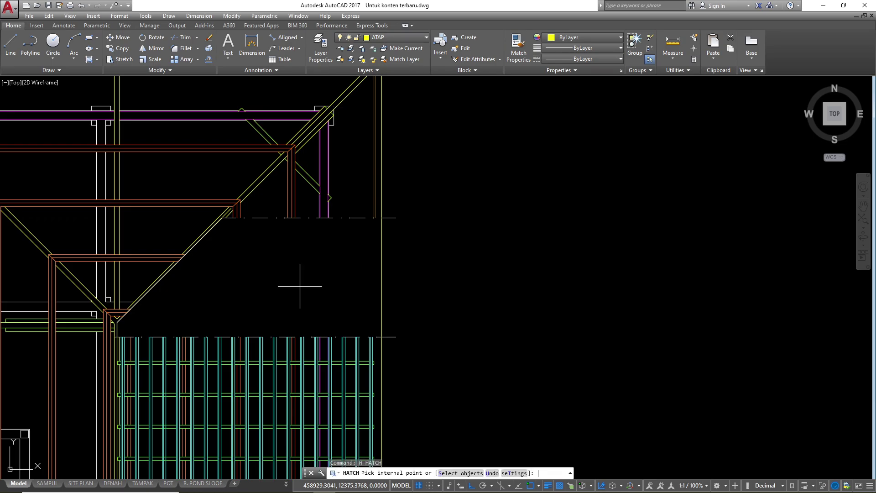
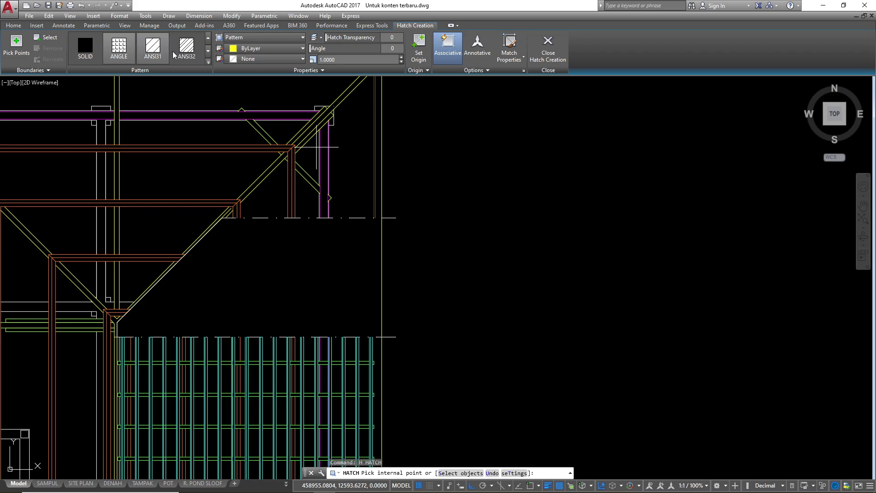
pyautogui.click(210, 64)
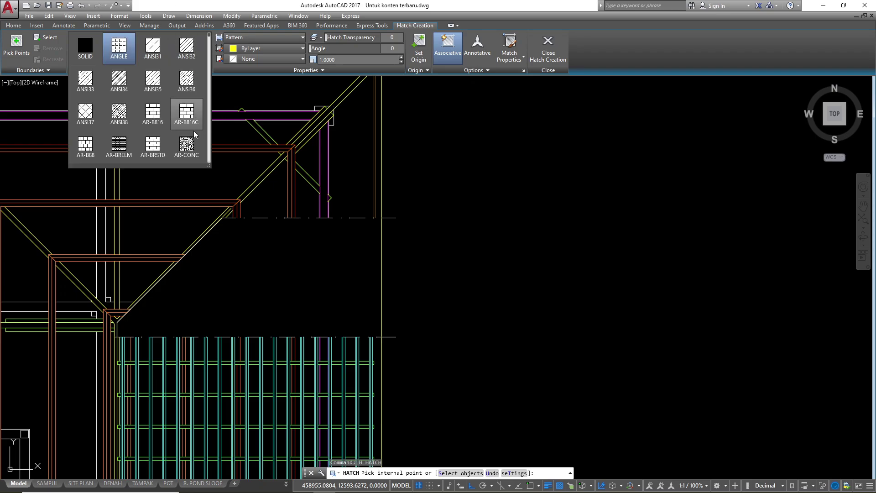
pyautogui.scroll(-2, 157, 138)
pyautogui.click(154, 115)
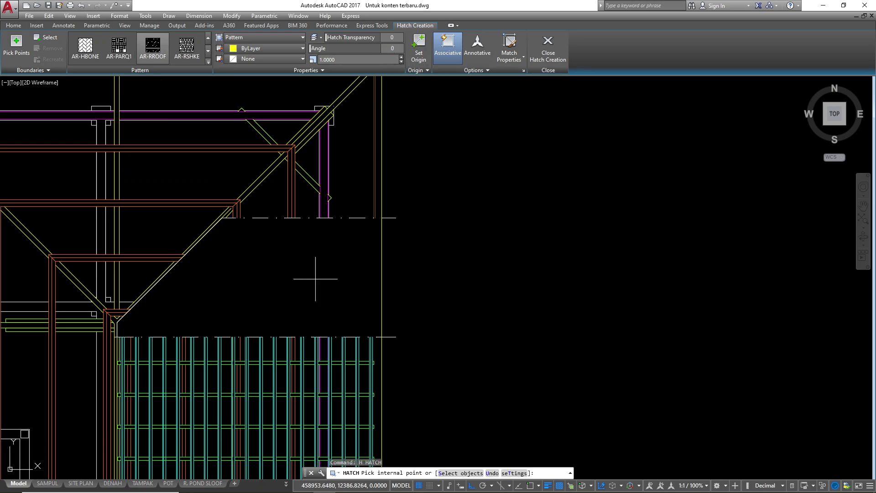
pyautogui.click(308, 262)
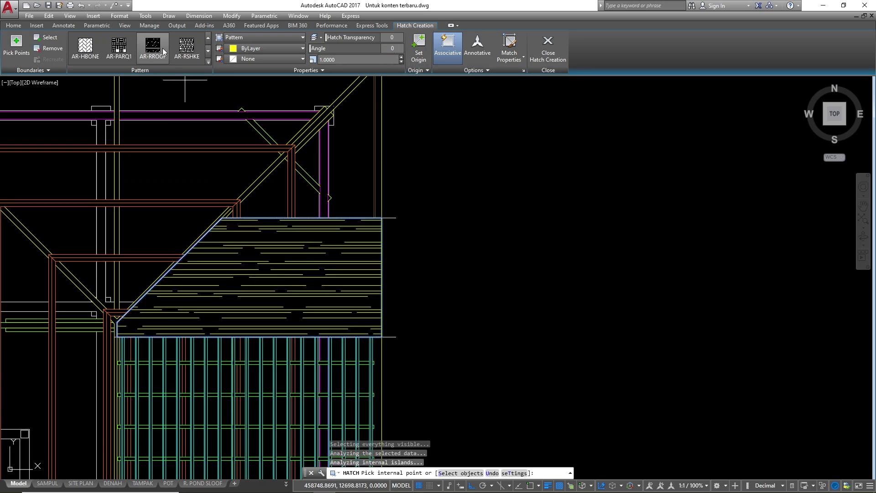
# - Change the roof hatch to the AR-RSHKE pattern with scale 0.1 and angle 90
pyautogui.click(187, 51)
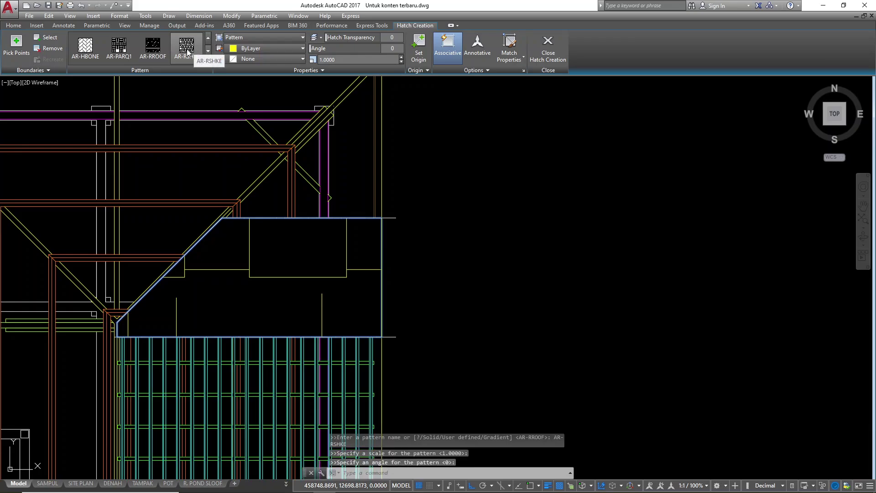
pyautogui.click(337, 58)
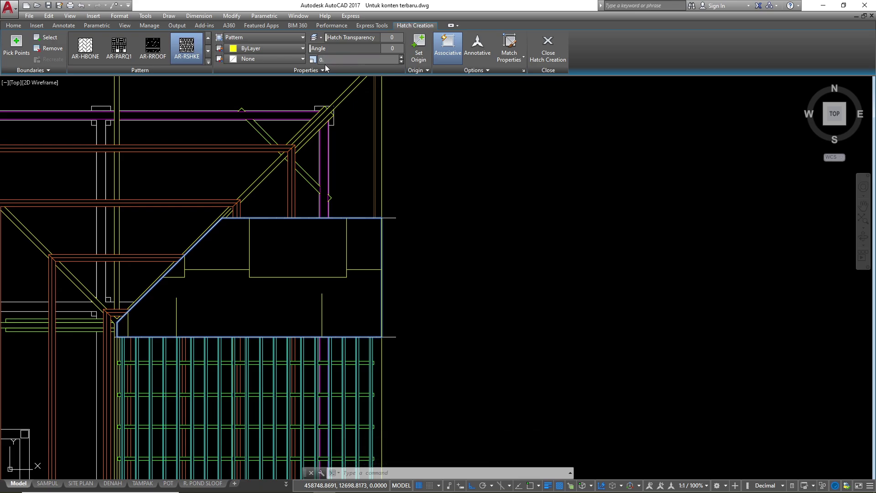
pyautogui.click(322, 60)
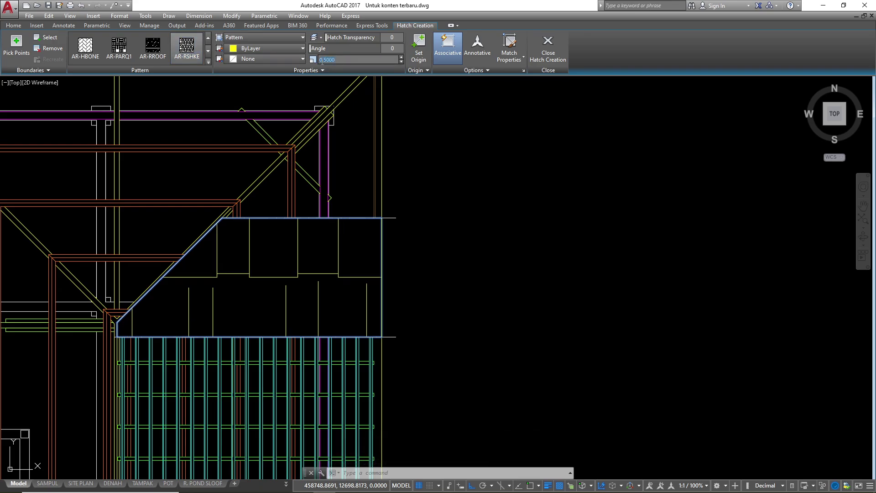
pyautogui.write('0.1')
pyautogui.press('Return')
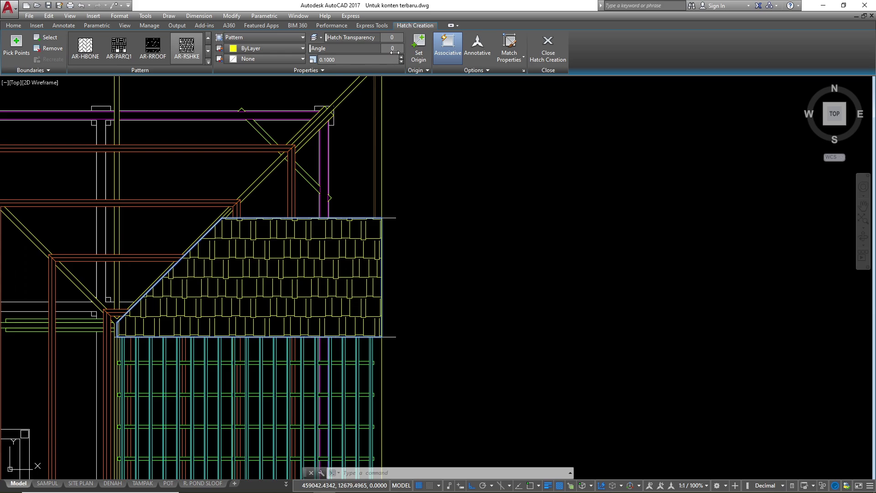
pyautogui.write('90')
pyautogui.press('Return')
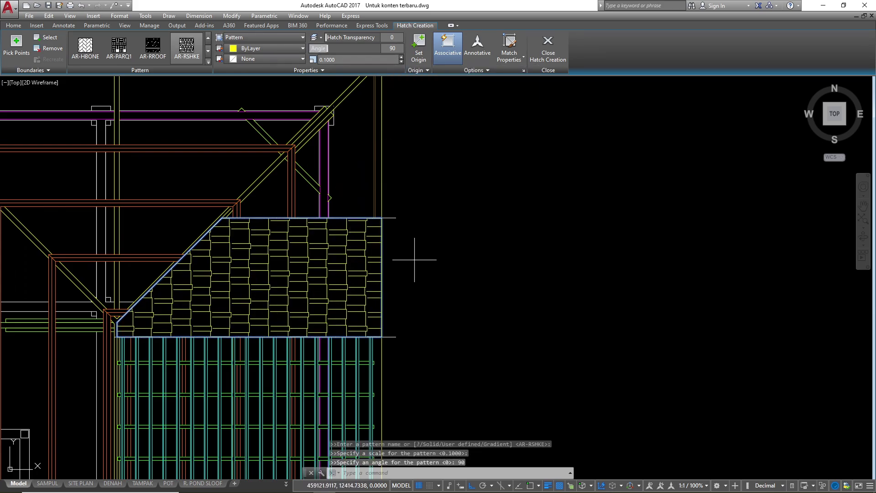
pyautogui.press('Escape')
# - Examine the tile hatch across the roof plan and compare it with the roof section above
pyautogui.scroll(-4, 401, 244)
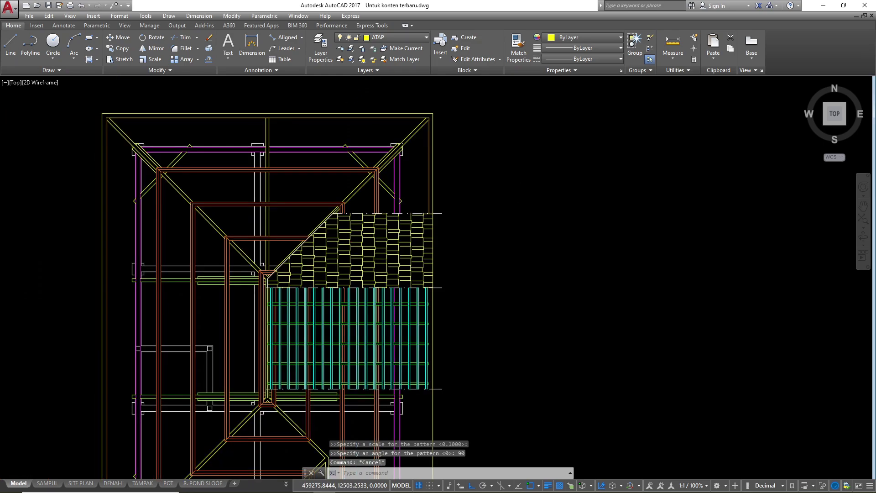
pyautogui.scroll(2, 528, 217)
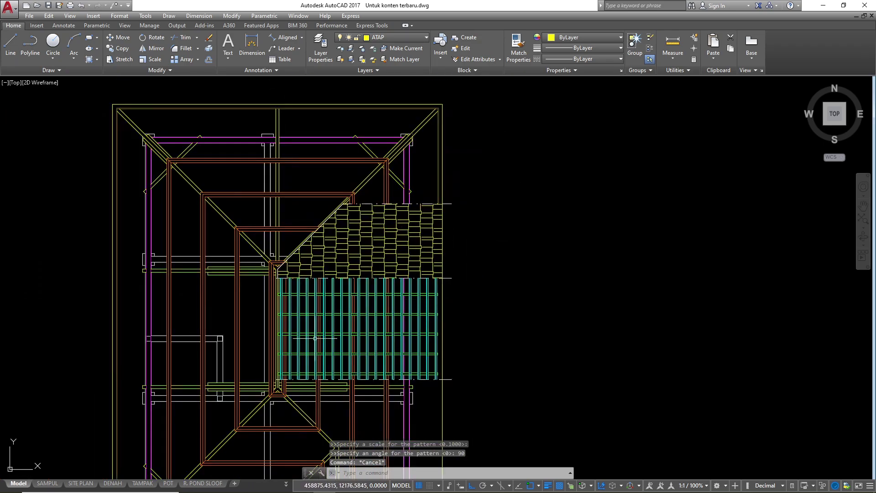
pyautogui.scroll(-3, 330, 310)
pyautogui.scroll(1, 485, 233)
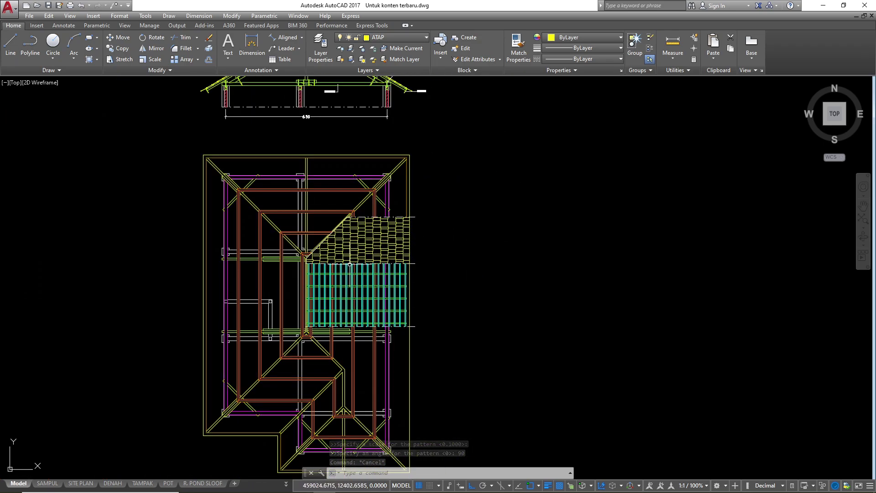
pyautogui.scroll(-2, 456, 256)
pyautogui.scroll(4, 329, 228)
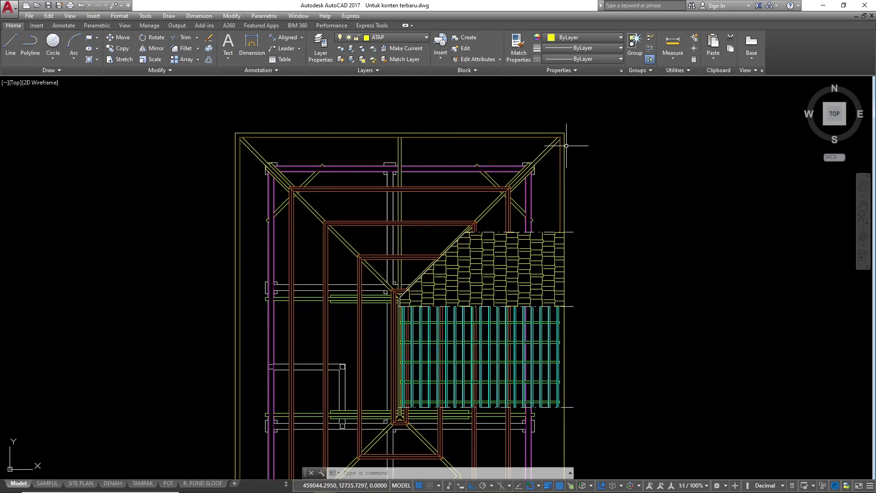
pyautogui.scroll(-3, 507, 156)
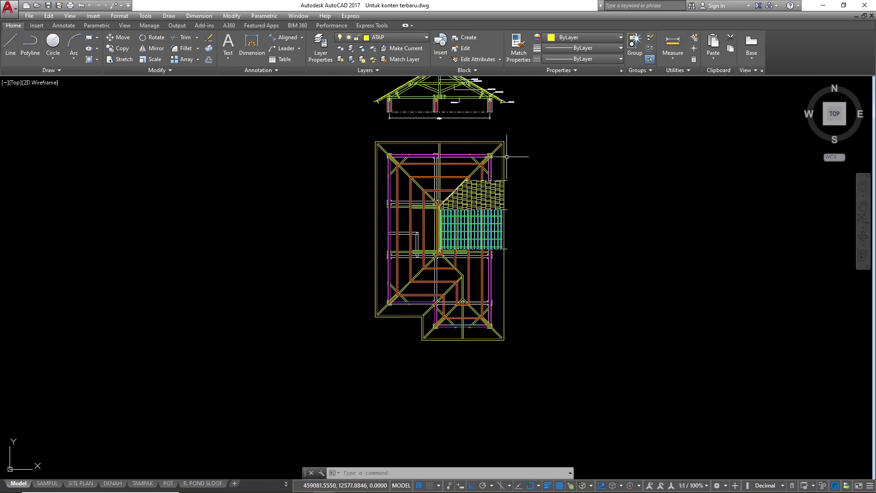
pyautogui.scroll(2, 507, 156)
pyautogui.scroll(5, 497, 282)
pyautogui.scroll(-4, 475, 301)
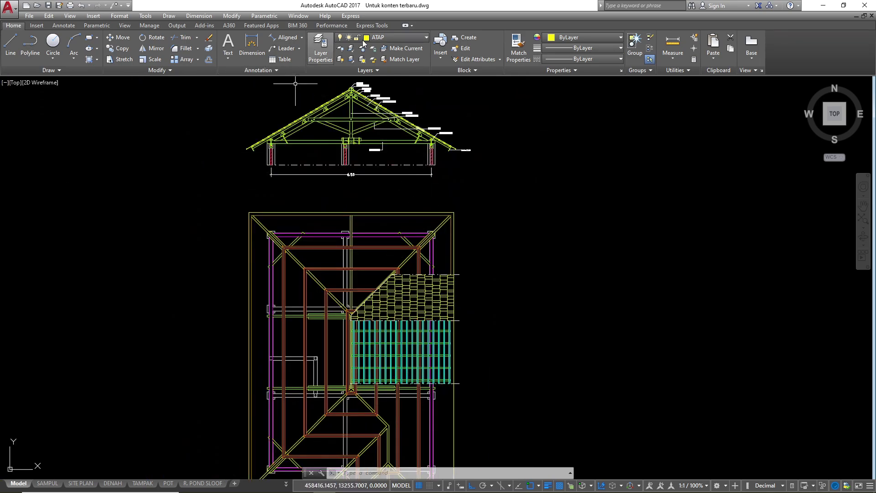
# - Make Bingkai xx the current layer and place a multileader from the wall beam's upper-left corner to outside the roof outline
pyautogui.click(425, 37)
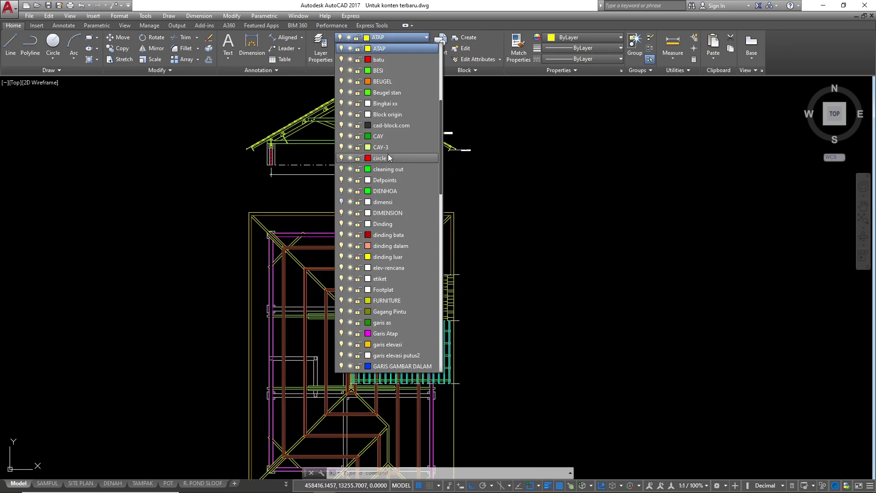
pyautogui.click(386, 103)
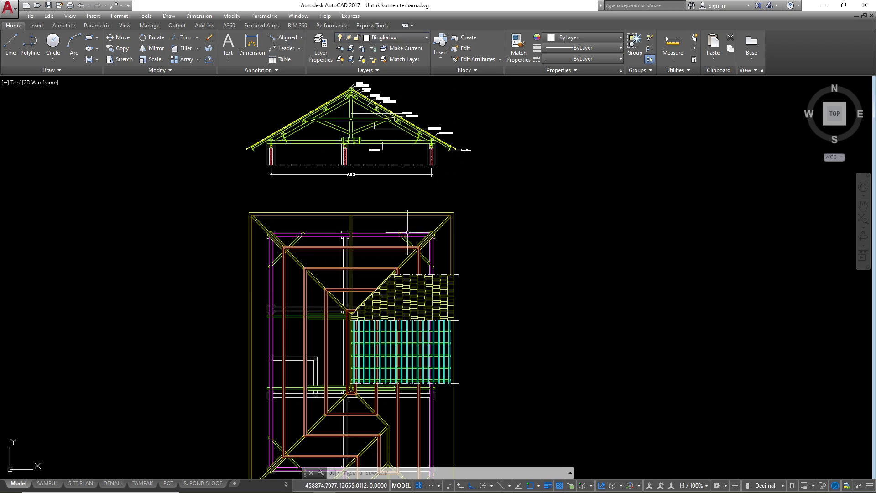
pyautogui.click(287, 48)
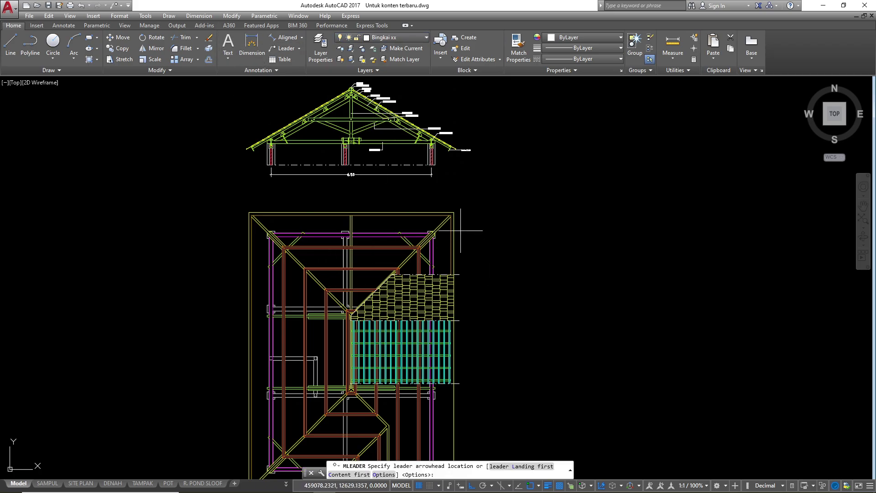
pyautogui.scroll(3, 445, 233)
pyautogui.scroll(-2, 433, 206)
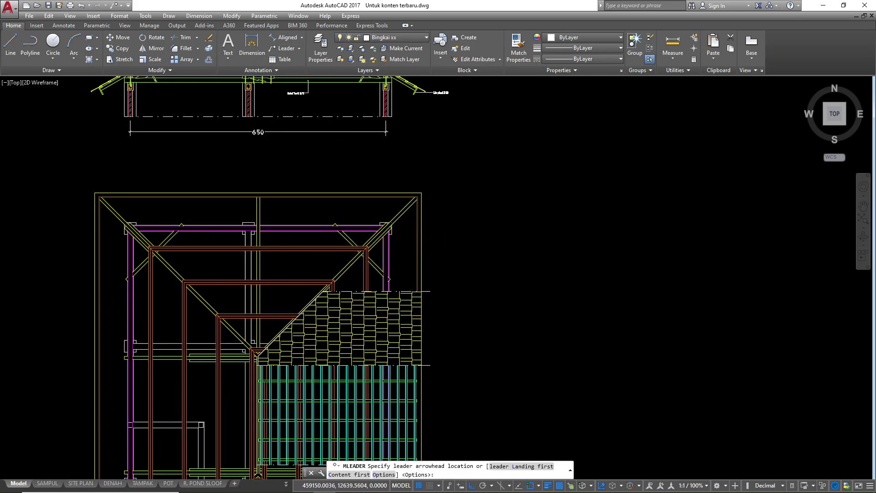
pyautogui.scroll(-2, 456, 233)
pyautogui.scroll(5, 241, 249)
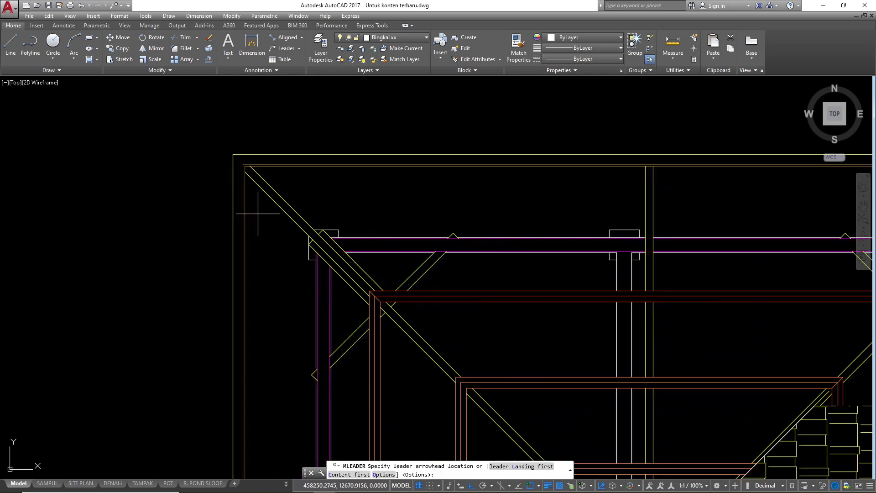
pyautogui.scroll(4, 316, 256)
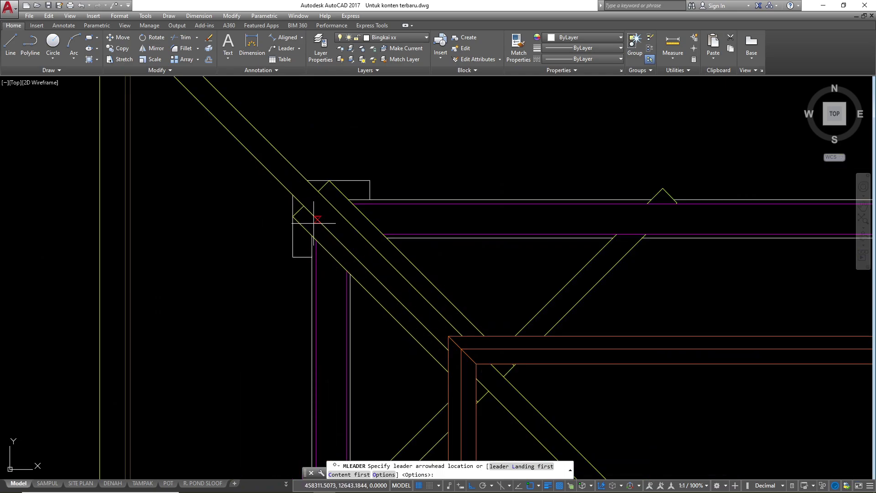
pyautogui.click(311, 225)
pyautogui.scroll(-2, 351, 276)
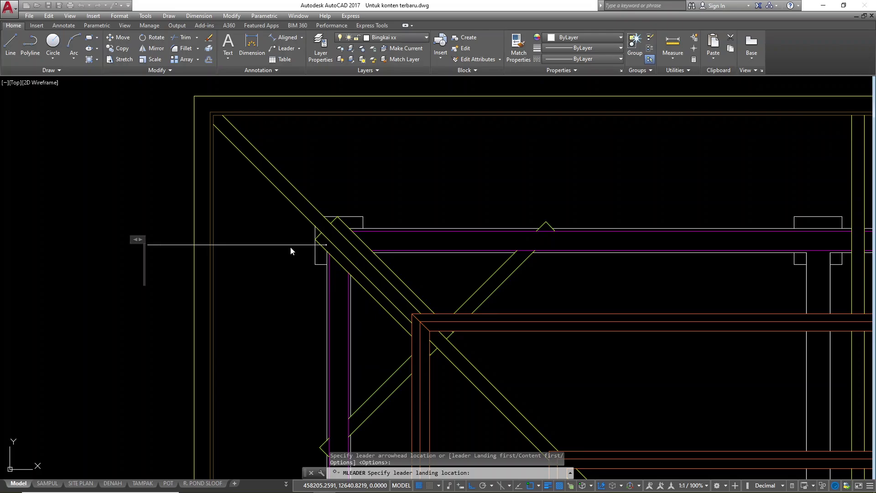
# - Enter "Balok Gapit 2x 6/12" as the multileader's text
pyautogui.write('Bsl')
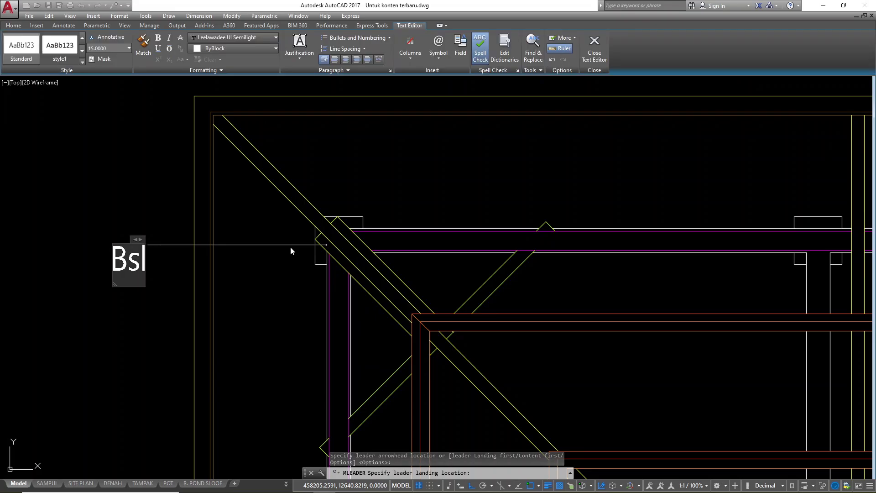
pyautogui.press('BackSpace')
pyautogui.press('BackSpace')
pyautogui.write('alp')
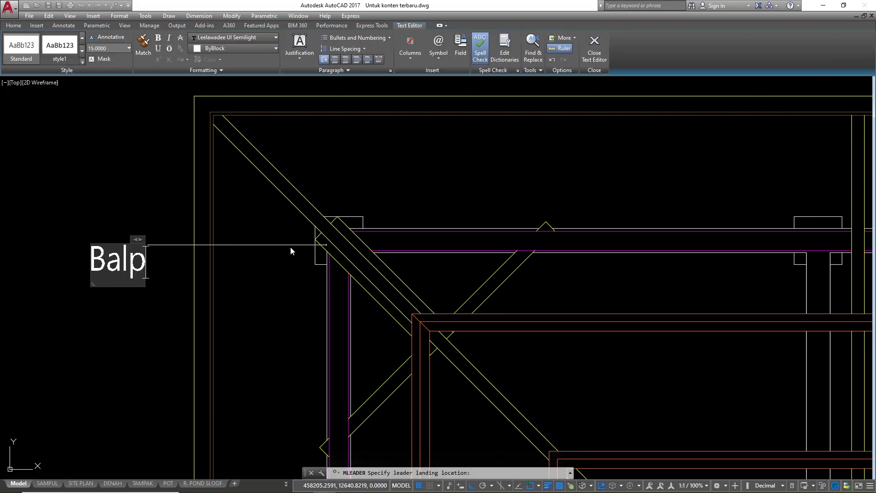
pyautogui.press('BackSpace')
pyautogui.write('k')
pyautogui.press('BackSpace')
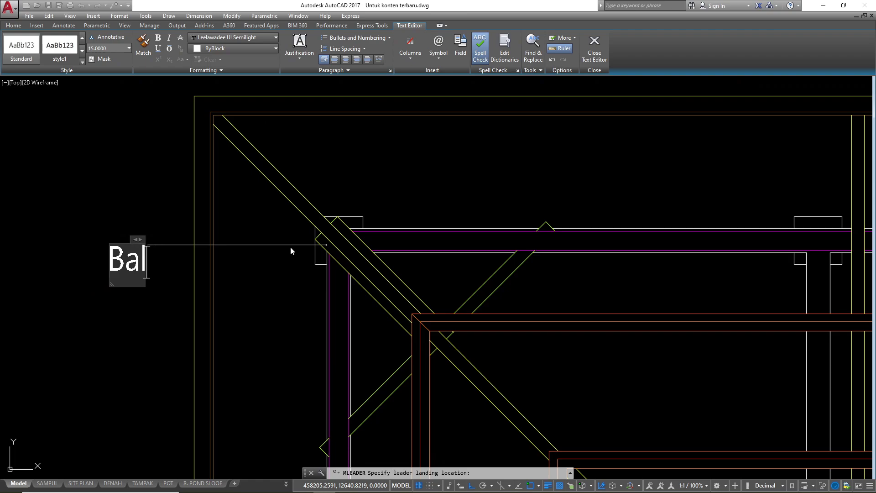
pyautogui.write('ok Ga')
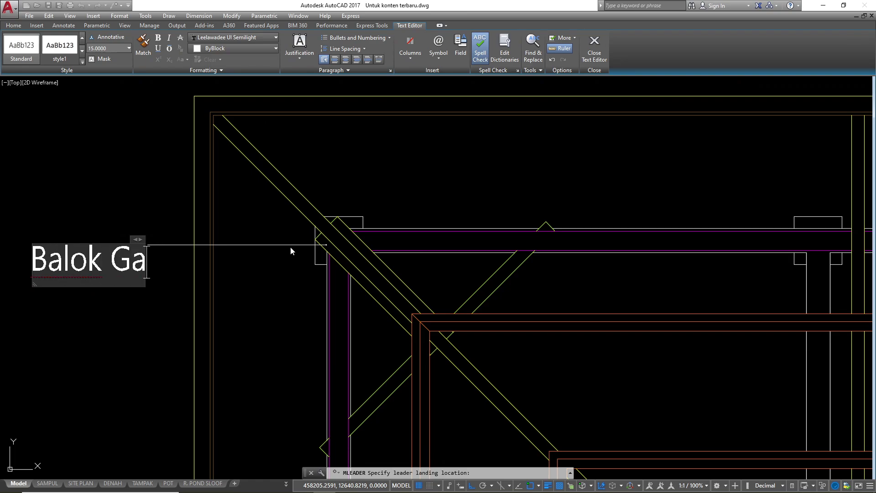
pyautogui.write('pit 2')
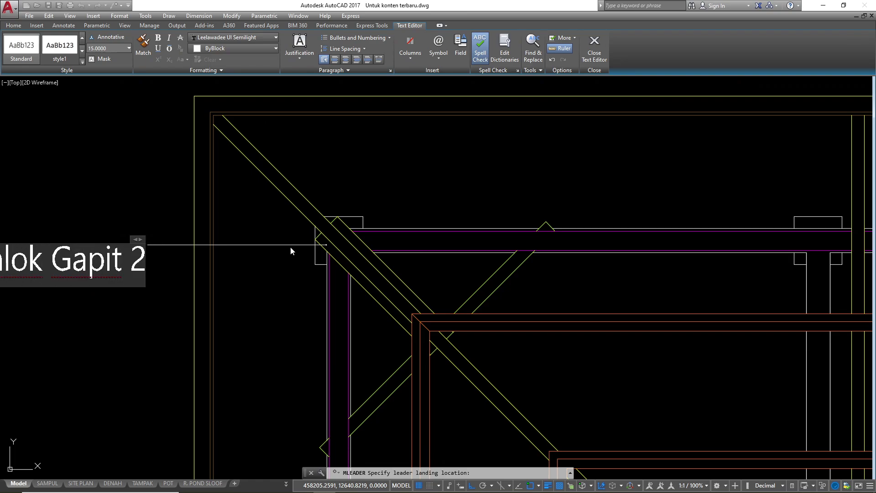
pyautogui.write('x 6')
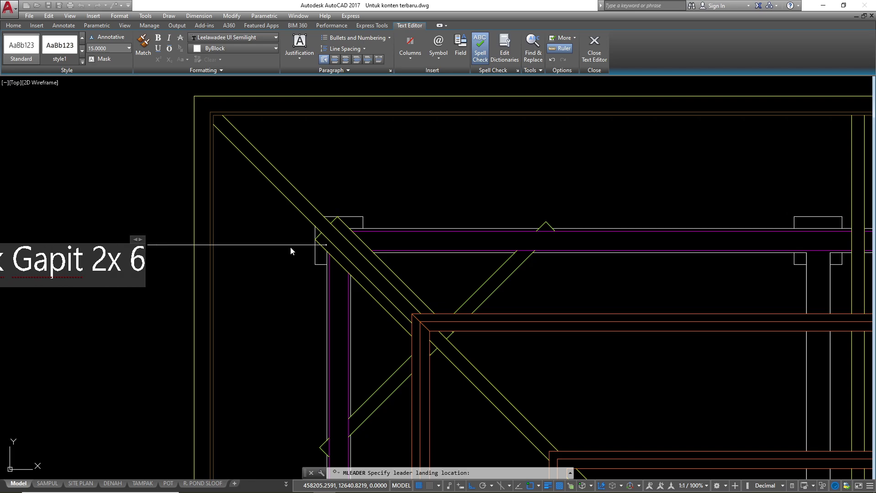
pyautogui.write('/12')
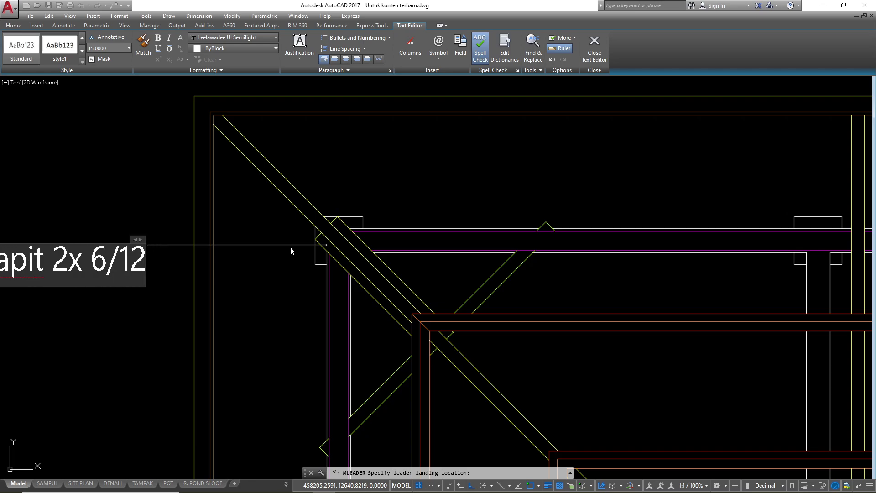
# - Reduce the text height of the whole leader label and finish the multileader
pyautogui.hotkey('ctrl', 'a')
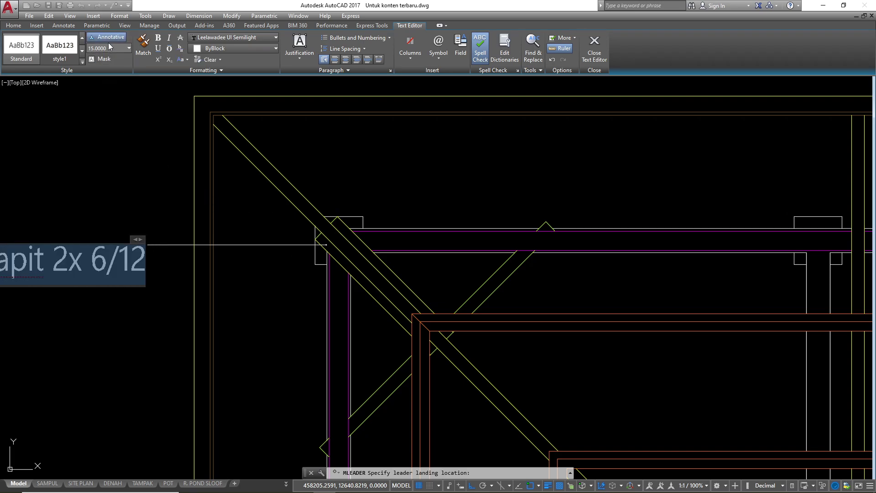
pyautogui.click(114, 47)
pyautogui.press('Return')
pyautogui.click(155, 341)
pyautogui.scroll(-2, 303, 229)
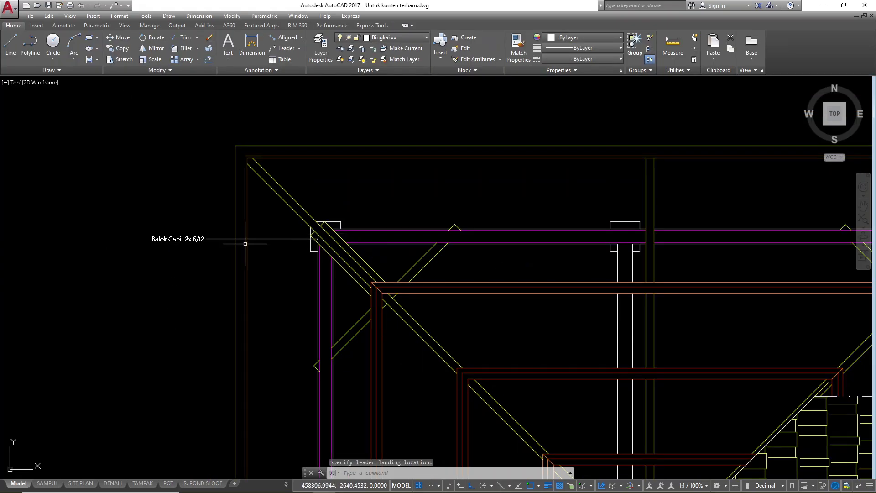
# - Copy the Balok Gapit leader from its arrow point to the outermost vertical purlin on the roof's left side, with ortho off
pyautogui.click(201, 261)
pyautogui.click(172, 219)
pyautogui.write('c')
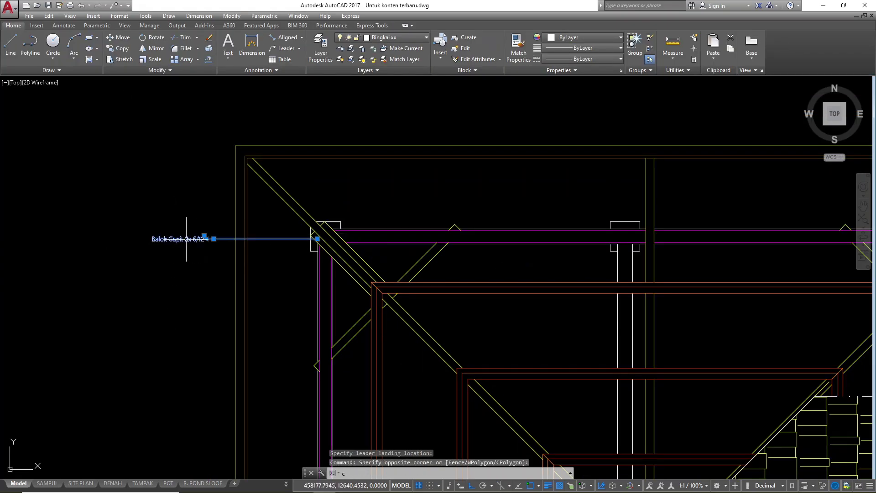
pyautogui.write('o')
pyautogui.press('Return')
pyautogui.scroll(3, 321, 246)
pyautogui.click(303, 221)
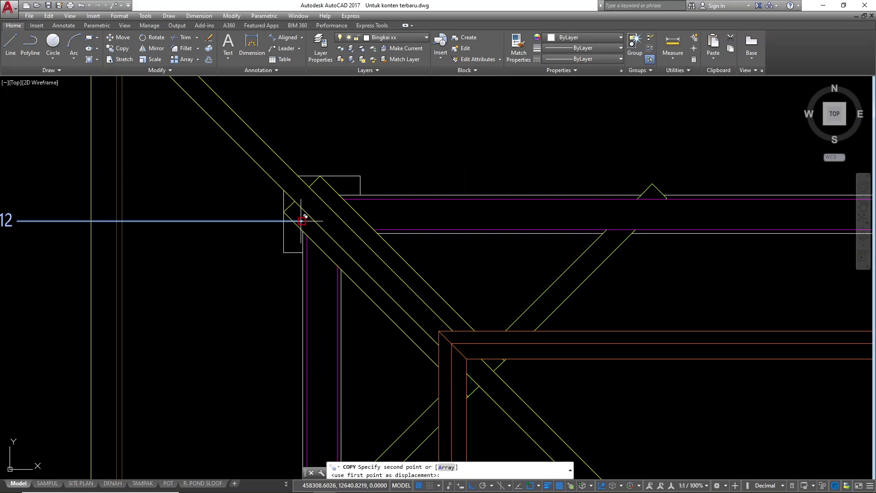
pyautogui.scroll(-2, 293, 153)
pyautogui.scroll(-2, 365, 203)
pyautogui.scroll(-2, 365, 215)
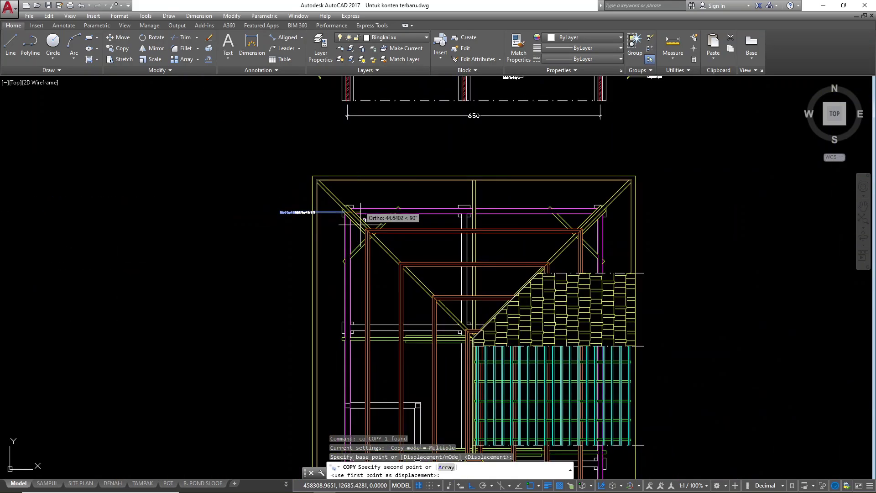
pyautogui.scroll(6, 372, 254)
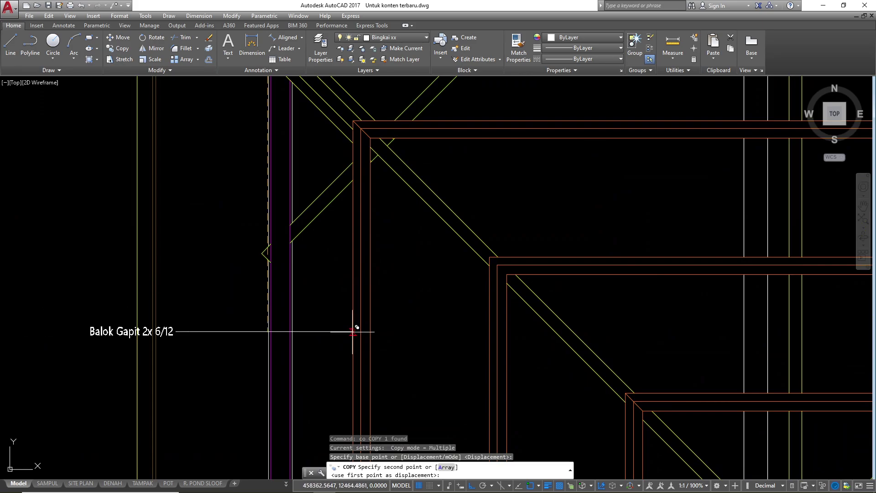
pyautogui.press('F8')
pyautogui.click(361, 299)
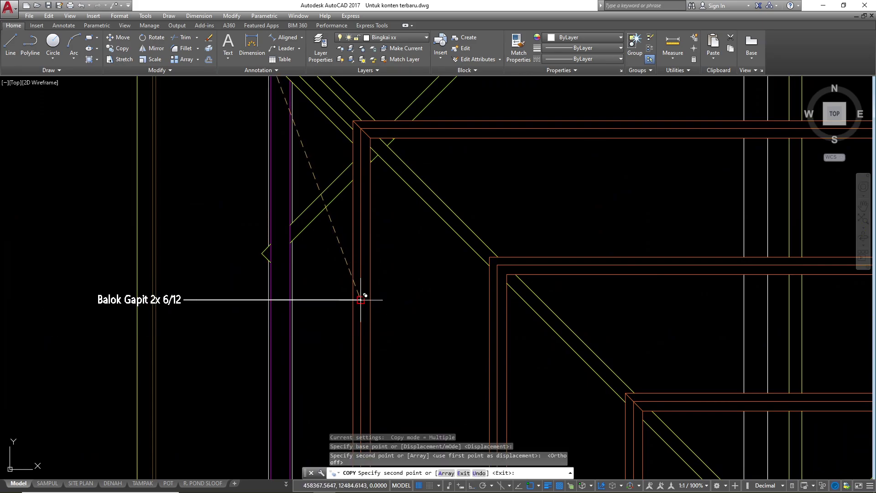
pyautogui.press('Escape')
# - Stretch the copied leader's text outward so that it lines up with the label above
pyautogui.scroll(-2, 361, 300)
pyautogui.click(283, 310)
pyautogui.click(245, 289)
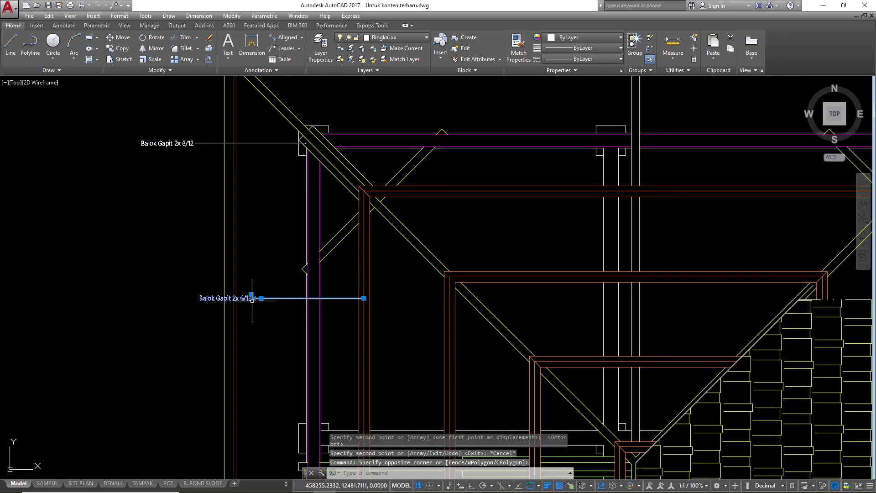
pyautogui.click(252, 298)
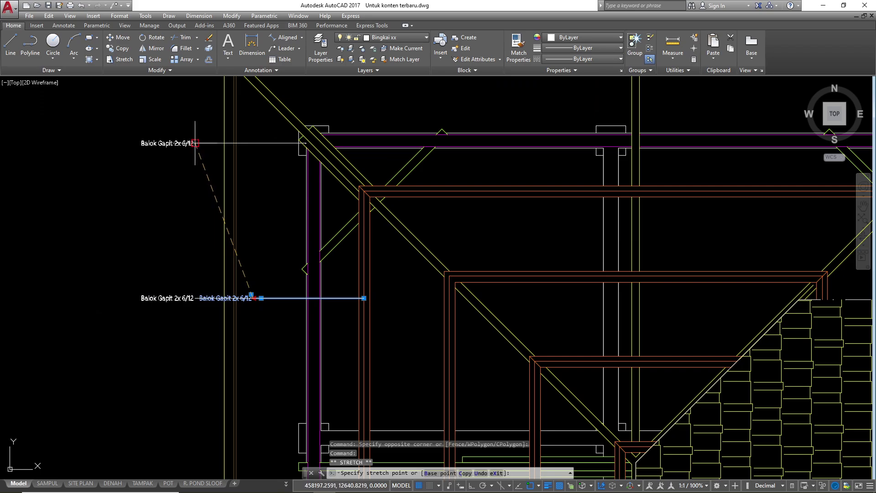
pyautogui.click(194, 297)
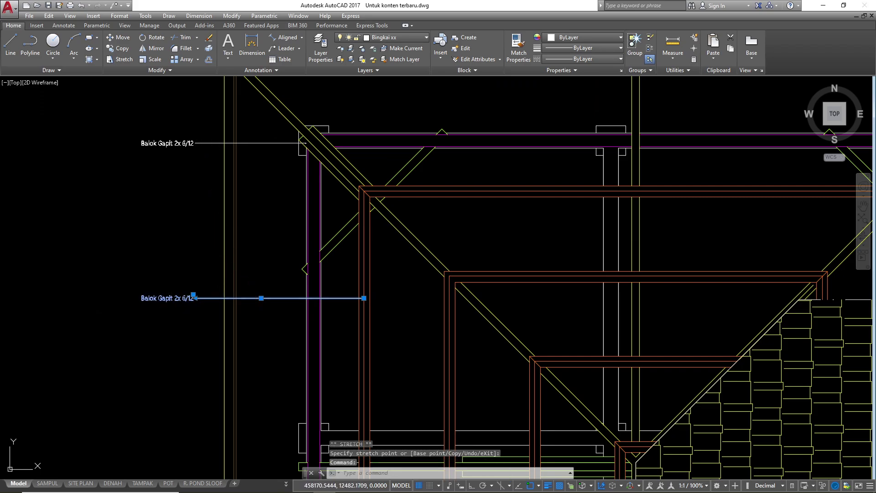
# - Replace the lower left leader's text with "Balok Gording 6/12"
pyautogui.doubleClick(169, 299)
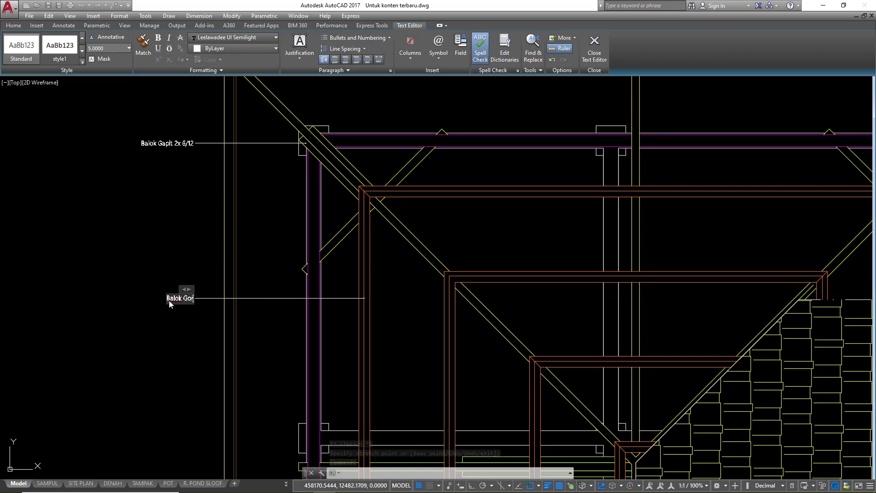
pyautogui.write('ng 6/12')
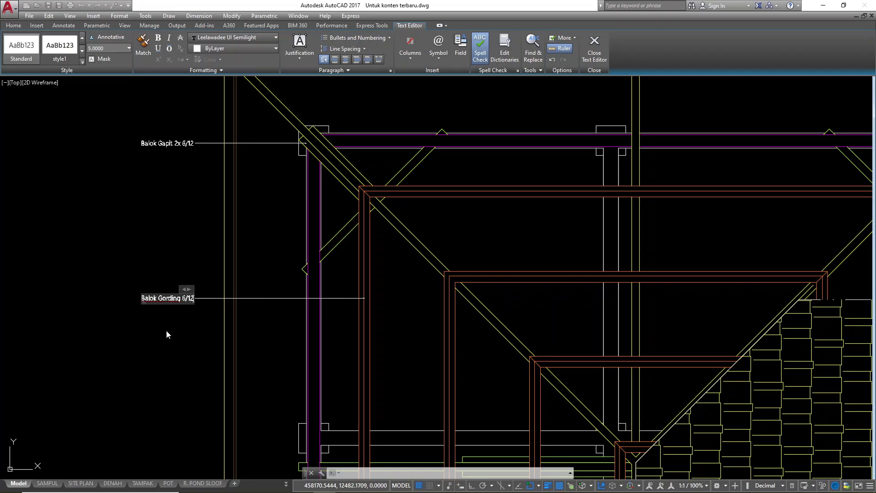
pyautogui.click(166, 335)
# - Check the member labels in the roof section, and copy the Balok Gording leader straight down to the truss beam with ortho on
pyautogui.scroll(-10, 172, 323)
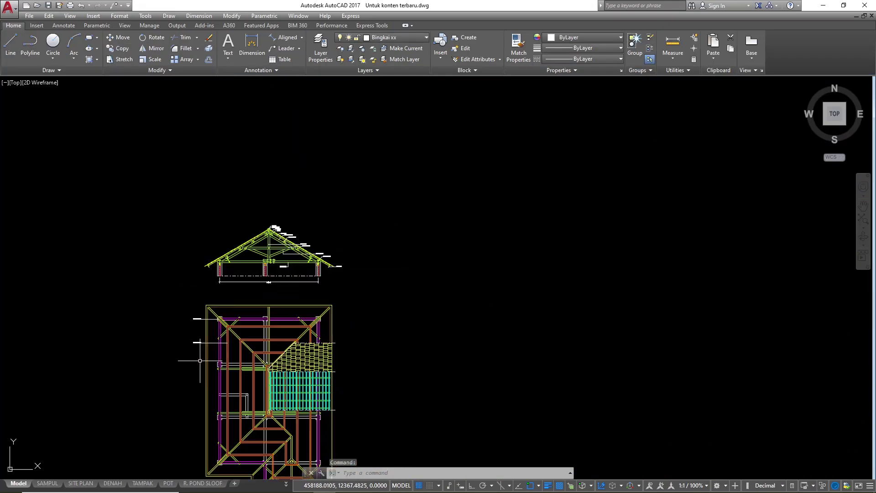
pyautogui.scroll(10, 236, 249)
pyautogui.scroll(-6, 210, 230)
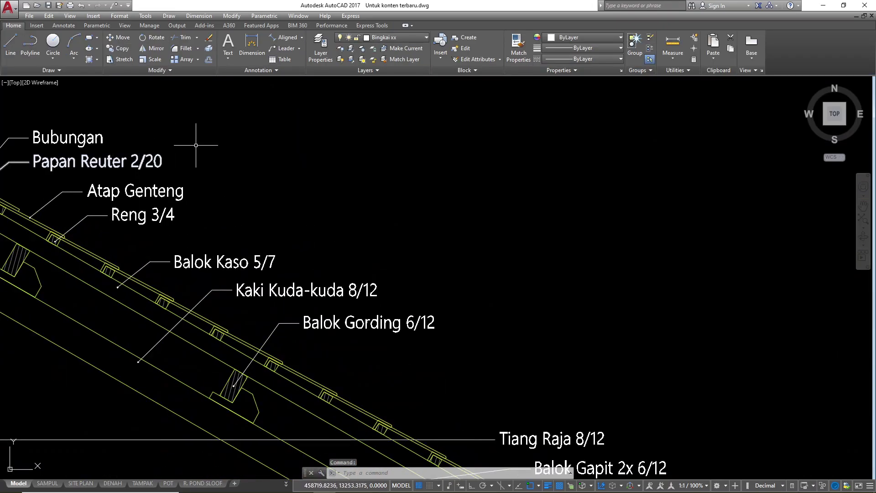
pyautogui.scroll(6, 291, 244)
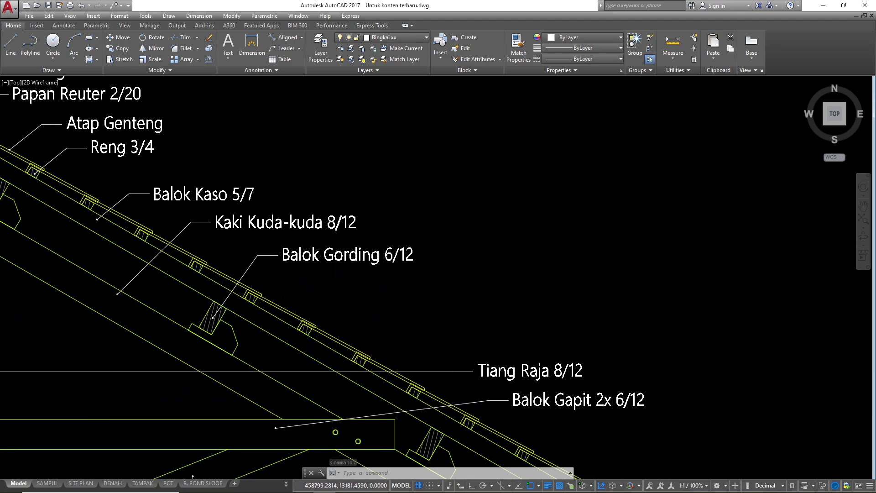
pyautogui.scroll(-8, 297, 255)
pyautogui.scroll(7, 302, 274)
pyautogui.click(280, 276)
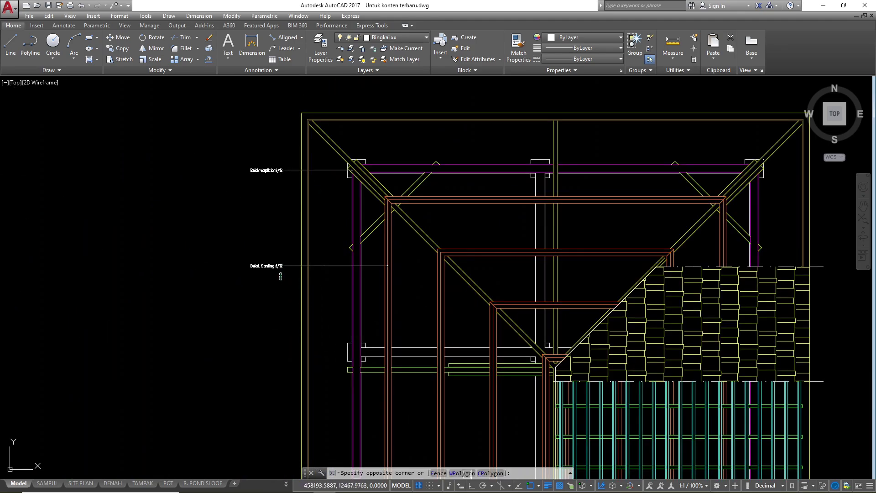
pyautogui.click(268, 262)
pyautogui.write('co')
pyautogui.press('space')
pyautogui.scroll(3, 388, 266)
pyautogui.click(387, 266)
pyautogui.scroll(-2, 360, 188)
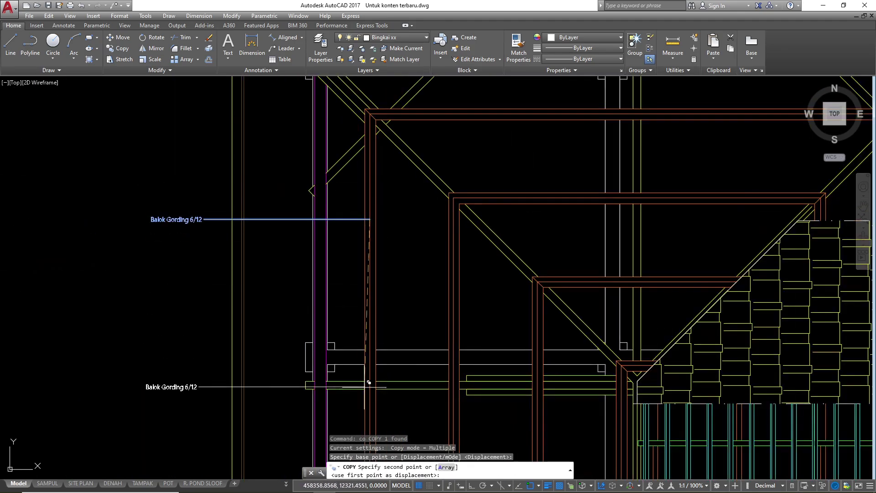
pyautogui.scroll(3, 369, 382)
pyautogui.press('F8')
pyautogui.click(370, 384)
pyautogui.scroll(-3, 373, 329)
pyautogui.press('Escape')
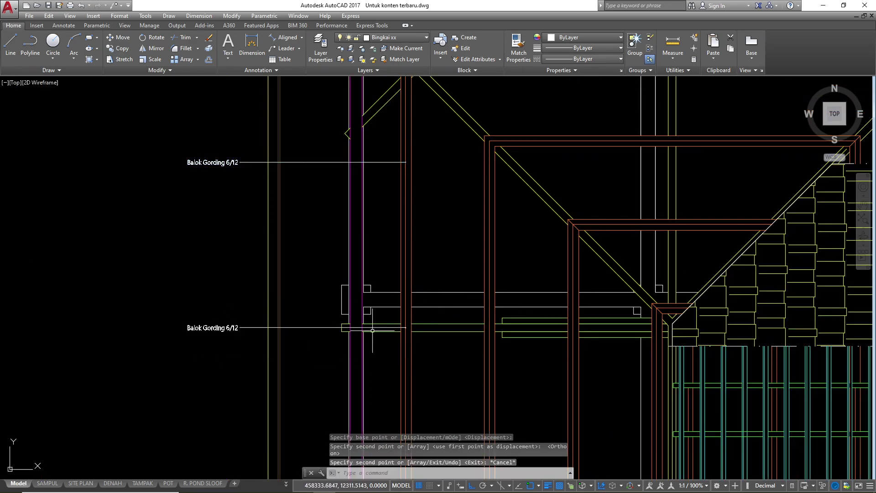
# - Move the copied leader horizontally outward so its arrow points at the truss beam between the wall beam and the outermost purlin
pyautogui.scroll(4, 374, 330)
pyautogui.click(383, 329)
pyautogui.click(372, 323)
pyautogui.scroll(4, 468, 350)
pyautogui.write('m')
pyautogui.press('space')
pyautogui.click(419, 281)
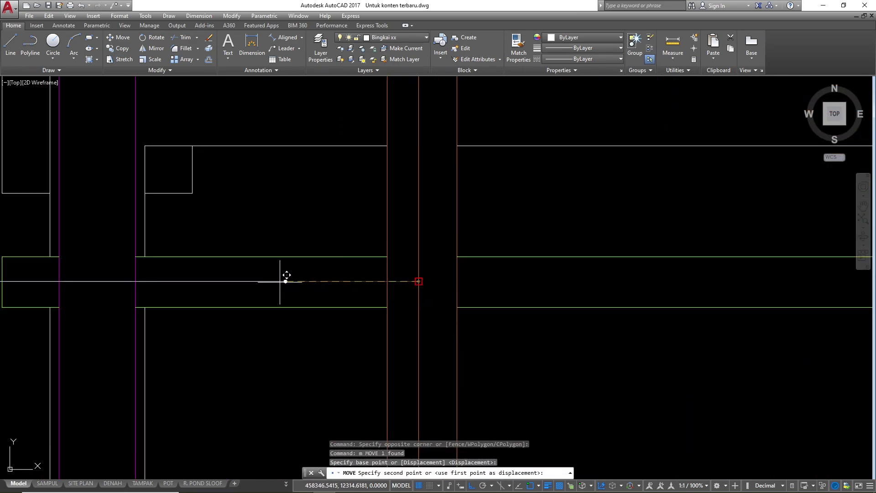
pyautogui.click(241, 395)
pyautogui.scroll(-5, 472, 306)
# - Replace the moved leader's text with "Kuda-kuda 8/12"
pyautogui.doubleClick(132, 306)
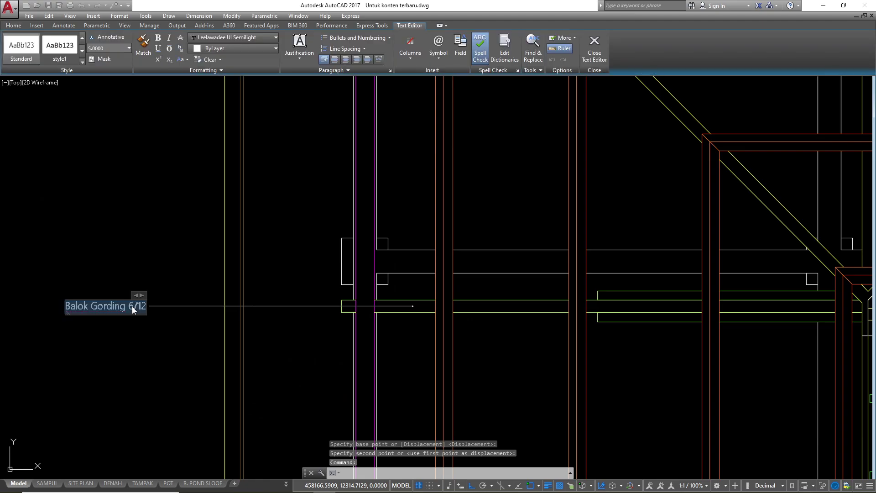
pyautogui.write('Kuda-kuda 8')
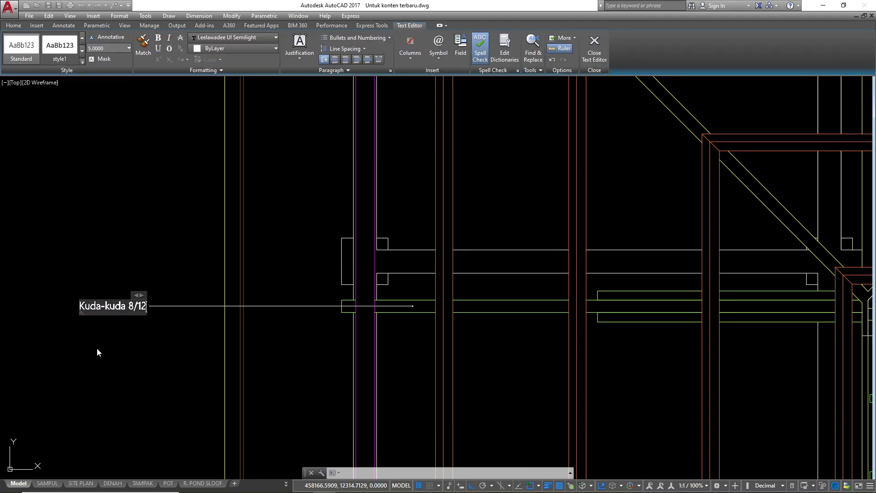
pyautogui.click(98, 350)
# - Copy the Kuda-kuda leader from its arrow point up to the vertical wall beam on the roof's left side, with ortho off
pyautogui.scroll(-6, 259, 322)
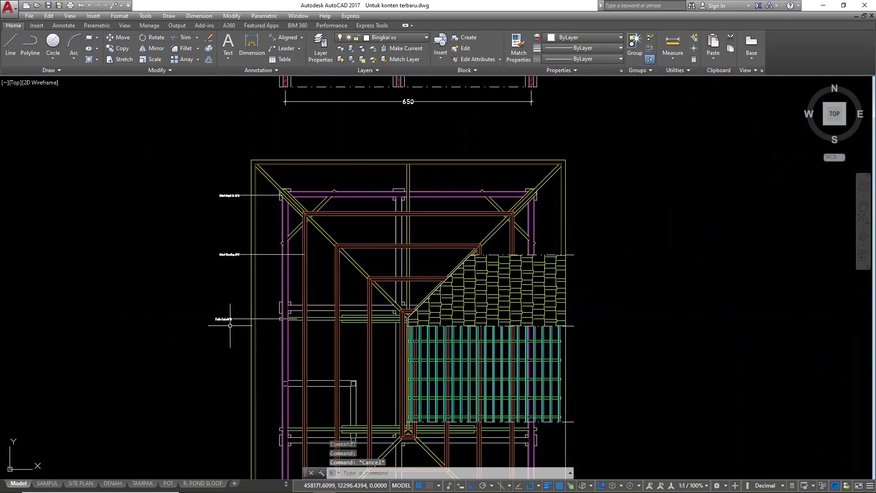
pyautogui.click(227, 321)
pyautogui.write('co')
pyautogui.press('space')
pyautogui.scroll(4, 306, 323)
pyautogui.scroll(4, 306, 323)
pyautogui.click(240, 297)
pyautogui.scroll(-4, 268, 206)
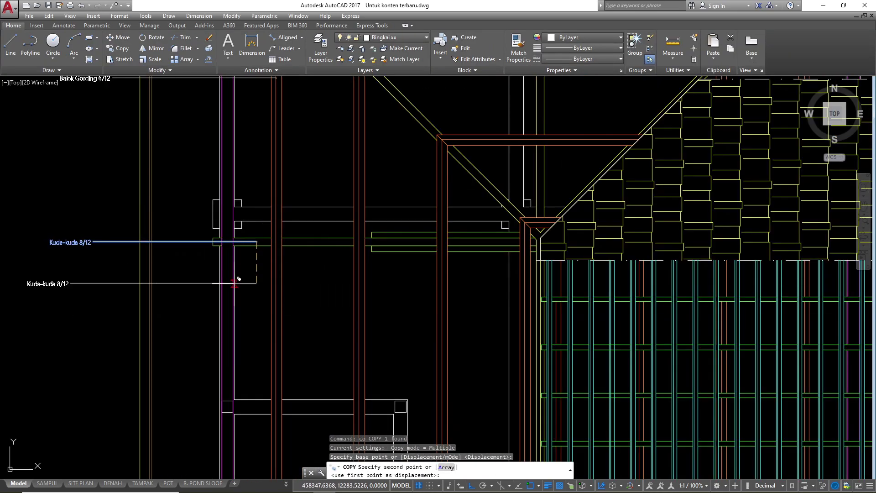
pyautogui.press('F8')
pyautogui.scroll(-4, 248, 334)
pyautogui.scroll(6, 240, 274)
pyautogui.click(256, 230)
pyautogui.scroll(-5, 256, 230)
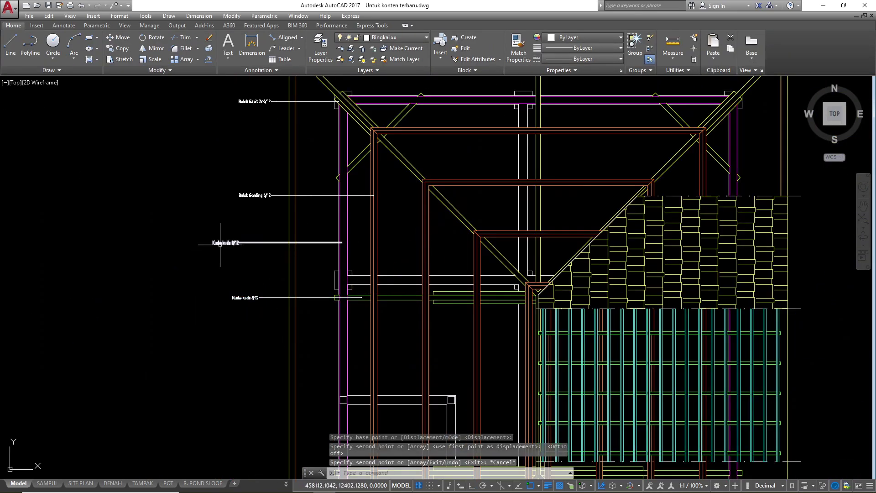
pyautogui.press('Escape')
# - Replace the text of the leader on the wall beam with "Balok Tembok 6/12"
pyautogui.doubleClick(225, 243)
pyautogui.write('Balok T')
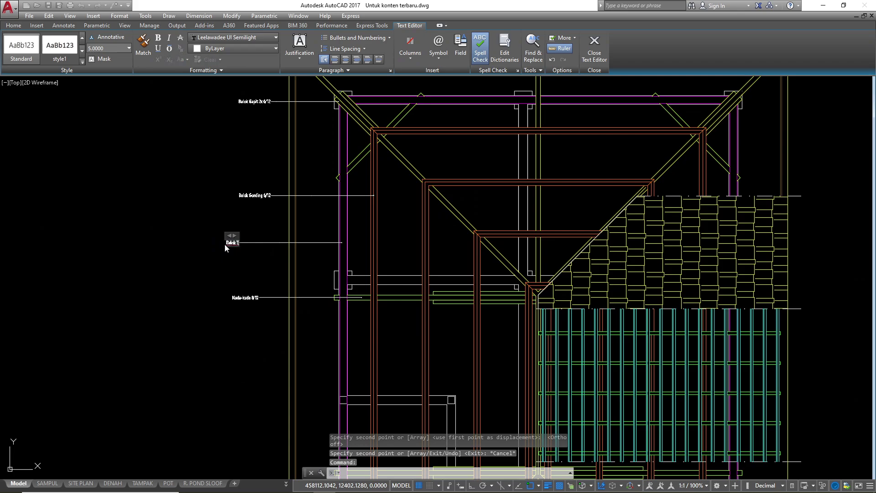
pyautogui.write('embok')
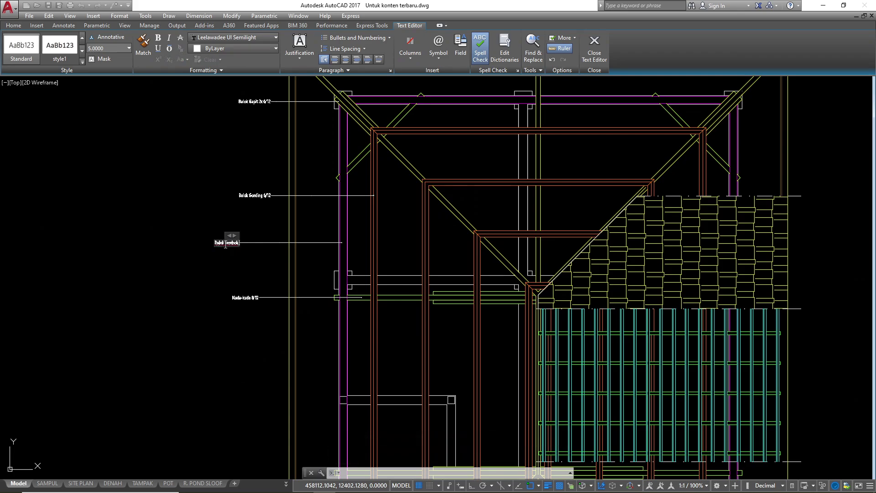
pyautogui.scroll(-3, 205, 311)
pyautogui.scroll(4, 333, 205)
pyautogui.scroll(-3, 508, 166)
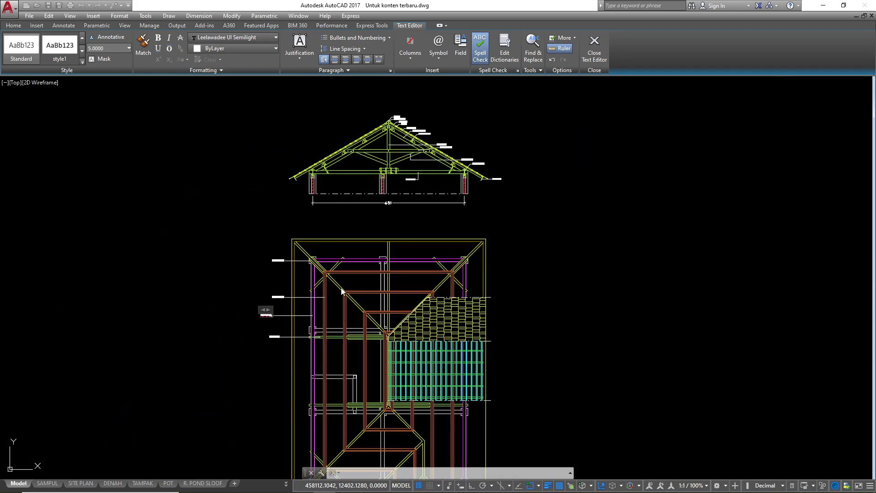
pyautogui.scroll(8, 326, 318)
# - Stretch the Balok Tembok leader's text inward so that it lines up with the Balok Gording label above
pyautogui.click(209, 323)
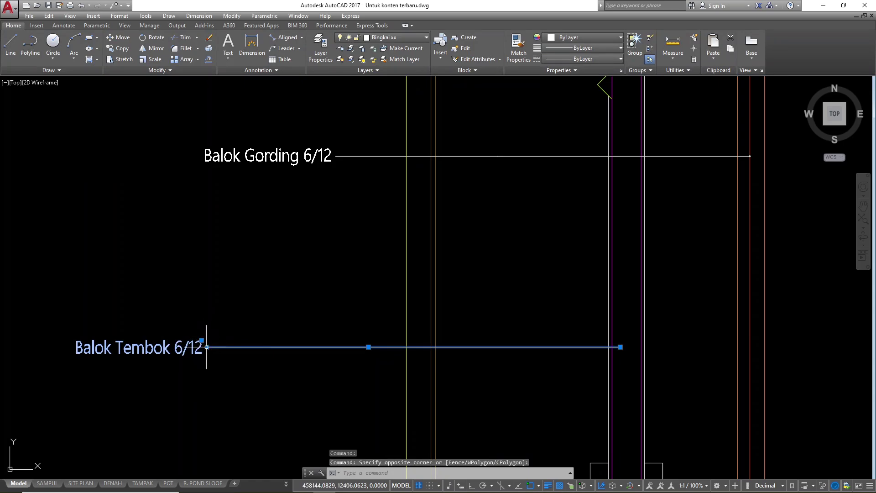
pyautogui.click(202, 340)
pyautogui.press('Escape')
pyautogui.scroll(-5, 292, 196)
pyautogui.scroll(5, 303, 254)
# - Stretch the Kuda-kuda leader's text so that its landing lines up with the Balok Tembok label above
pyautogui.click(277, 234)
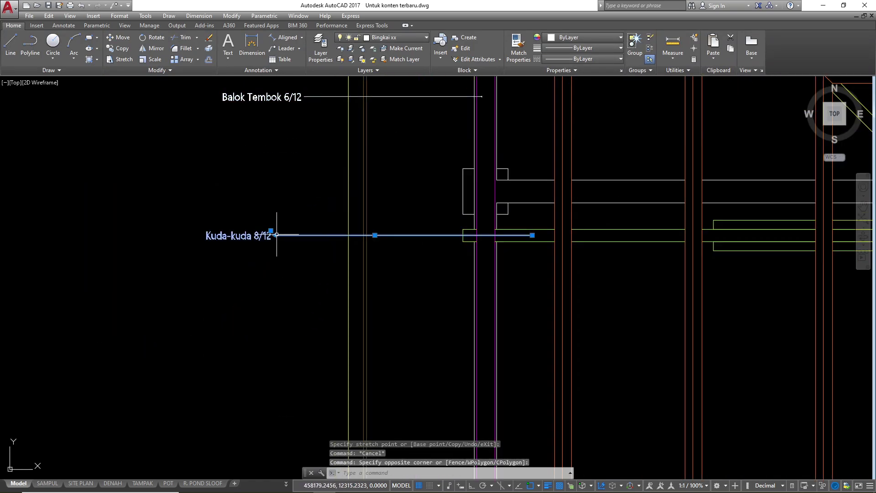
pyautogui.click(276, 235)
pyautogui.click(304, 96)
pyautogui.press('Escape')
pyautogui.scroll(-4, 256, 210)
pyautogui.scroll(4, 283, 191)
pyautogui.scroll(-4, 231, 350)
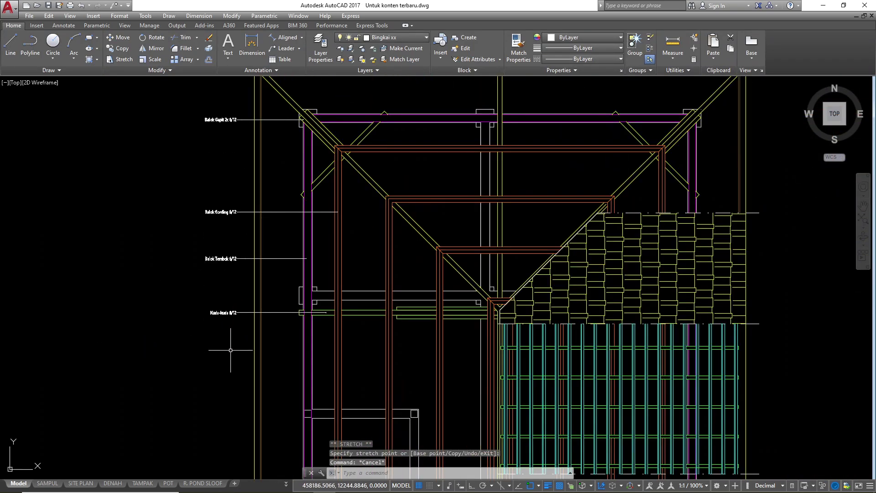
pyautogui.scroll(-4, 230, 350)
pyautogui.scroll(4, 219, 360)
pyautogui.scroll(-4, 178, 310)
pyautogui.scroll(4, 151, 326)
pyautogui.scroll(-4, 345, 216)
pyautogui.scroll(4, 371, 259)
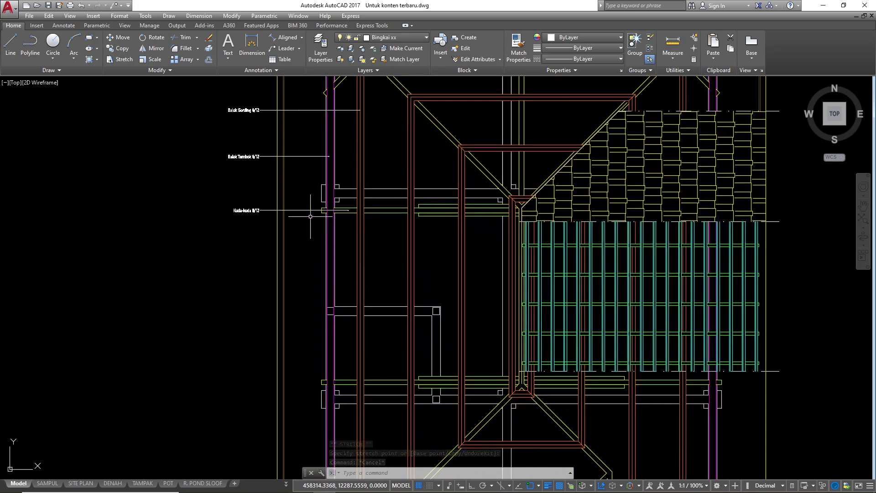
pyautogui.scroll(2, 291, 177)
pyautogui.click(247, 135)
pyautogui.click(247, 165)
pyautogui.scroll(-4, 203, 231)
pyautogui.press('Escape')
pyautogui.press('Escape')
pyautogui.press('Escape')
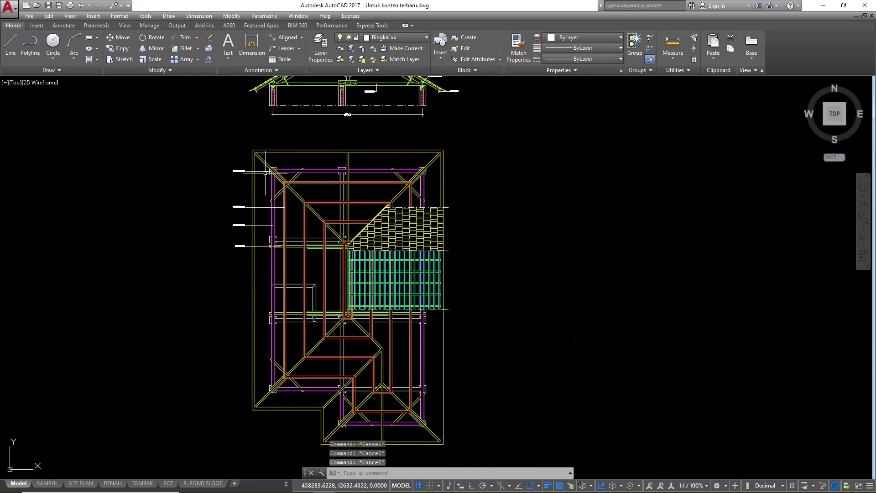
# - Mirror the Balok Gapit leader about a vertical line to the roof plan's right side with ortho on, keeping the original
pyautogui.scroll(6, 243, 157)
pyautogui.click(250, 250)
pyautogui.click(216, 184)
pyautogui.write('mi')
pyautogui.press('space')
pyautogui.scroll(-4, 151, 219)
pyautogui.click(385, 167)
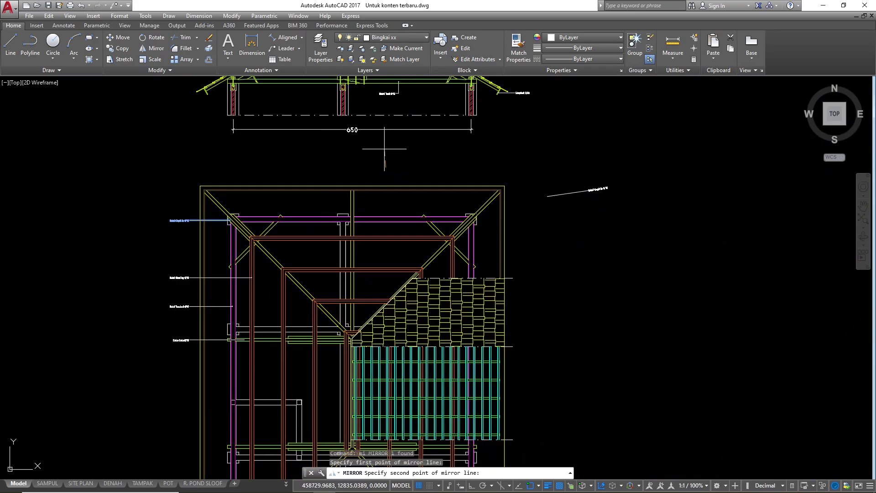
pyautogui.press('F8')
pyautogui.click(396, 146)
pyautogui.press('space')
pyautogui.press('Escape')
# - Move the mirrored leader by its arrow point onto the fascia line along the roof's right edge, and turn ortho off
pyautogui.scroll(6, 615, 226)
pyautogui.click(552, 245)
pyautogui.click(480, 200)
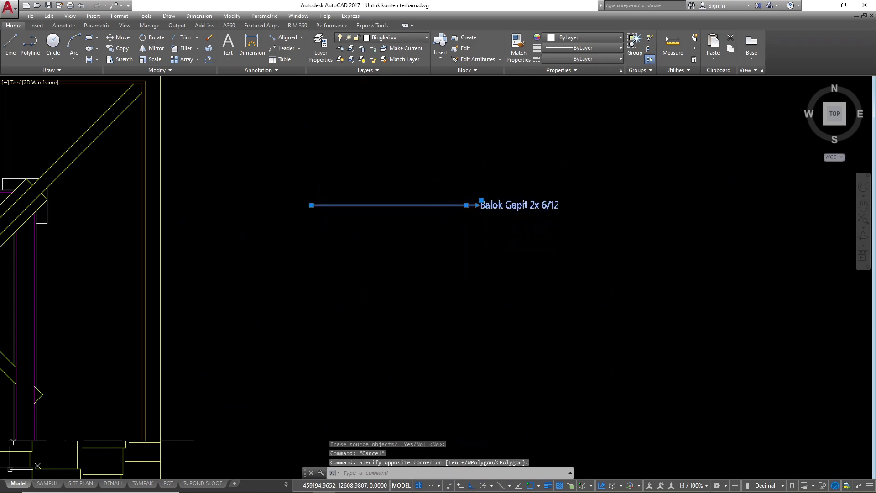
pyautogui.write('m')
pyautogui.press('space')
pyautogui.click(312, 205)
pyautogui.scroll(-4, 485, 246)
pyautogui.scroll(5, 309, 285)
pyautogui.click(283, 279)
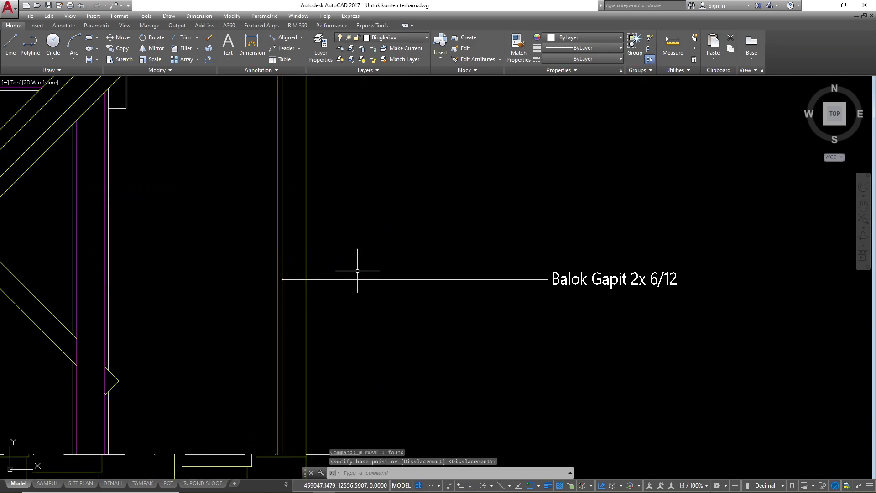
pyautogui.press('F8')
pyautogui.press('Escape')
# - Replace the mirrored leader's text with "Listplank 2/20"
pyautogui.doubleClick(579, 280)
pyautogui.write('List')
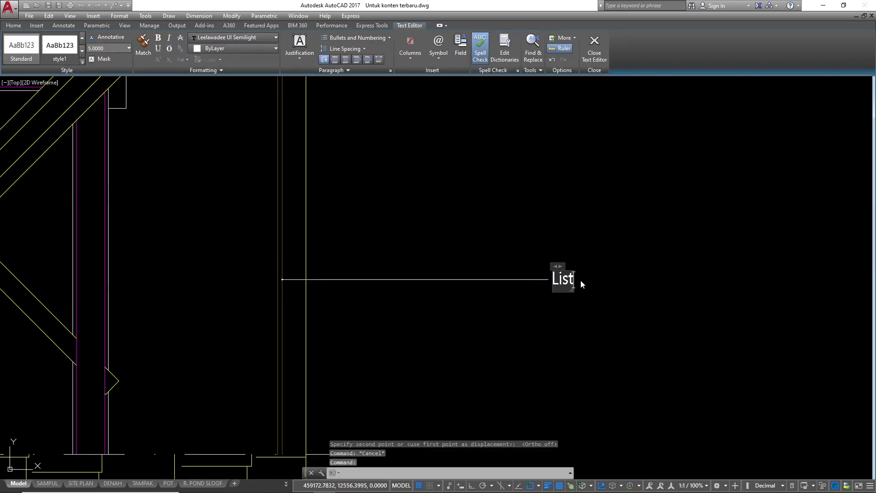
pyautogui.write('plank 2/1')
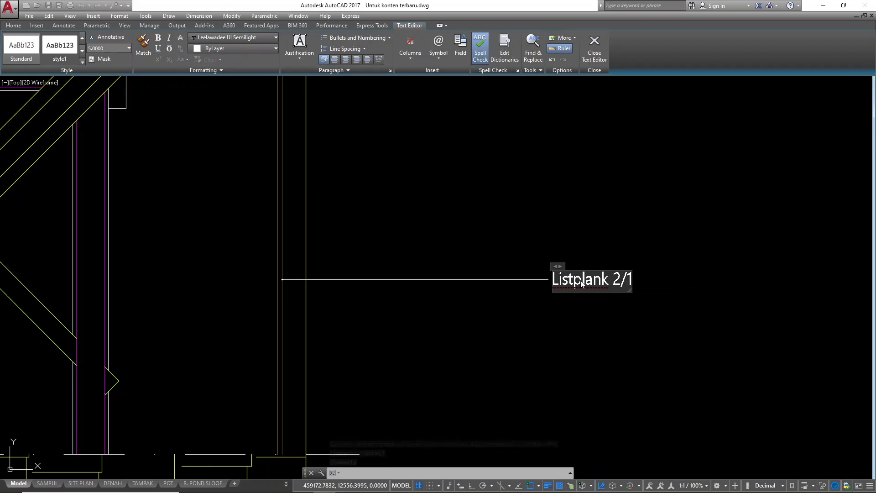
pyautogui.press('BackSpace')
pyautogui.write('20')
pyautogui.click(525, 262)
# - Copy the Listplank leader straight down onto the roof-tile hatch with ortho on
pyautogui.click(520, 265)
pyautogui.click(493, 288)
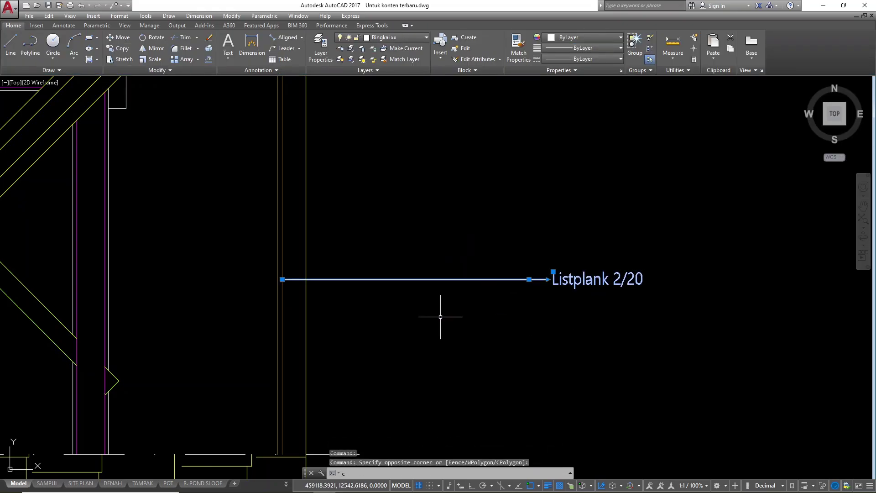
pyautogui.write('co')
pyautogui.press('space')
pyautogui.click(358, 301)
pyautogui.scroll(-4, 349, 296)
pyautogui.press('F8')
pyautogui.scroll(3, 375, 269)
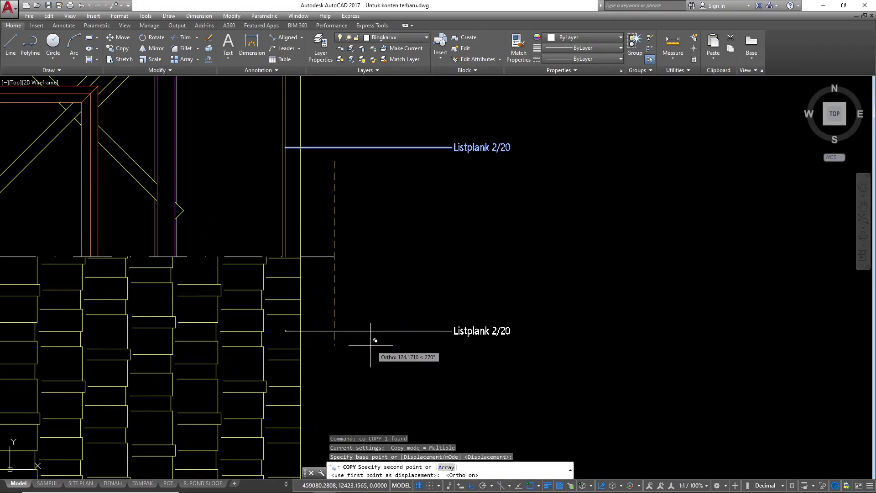
pyautogui.click(367, 313)
pyautogui.press('Escape')
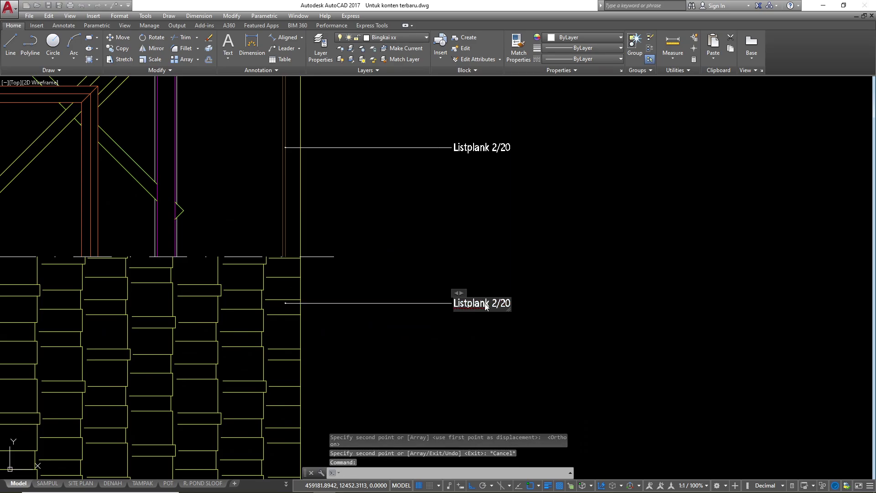
# - Replace the text of the leader on the roof tiles with "Atap Genteng"
pyautogui.doubleClick(485, 303)
pyautogui.write('Atap Genteng')
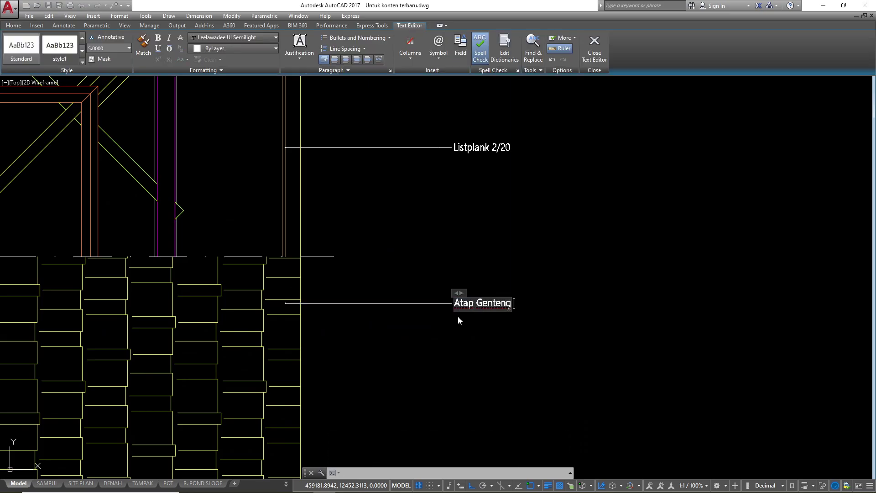
pyautogui.press('Escape')
# - Copy the Atap Genteng leader straight down beside the exposed rafters and battens
pyautogui.click(452, 331)
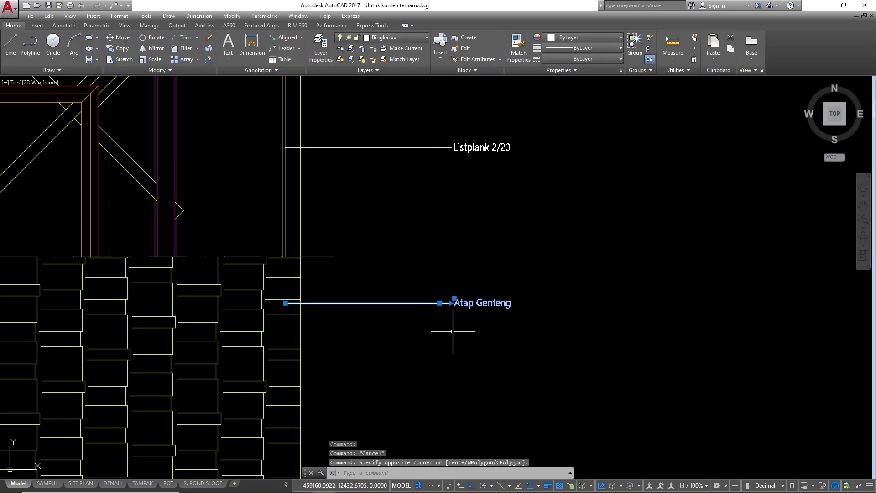
pyautogui.write('co')
pyautogui.press('space')
pyautogui.click(391, 337)
pyautogui.scroll(-6, 391, 237)
pyautogui.scroll(6, 392, 311)
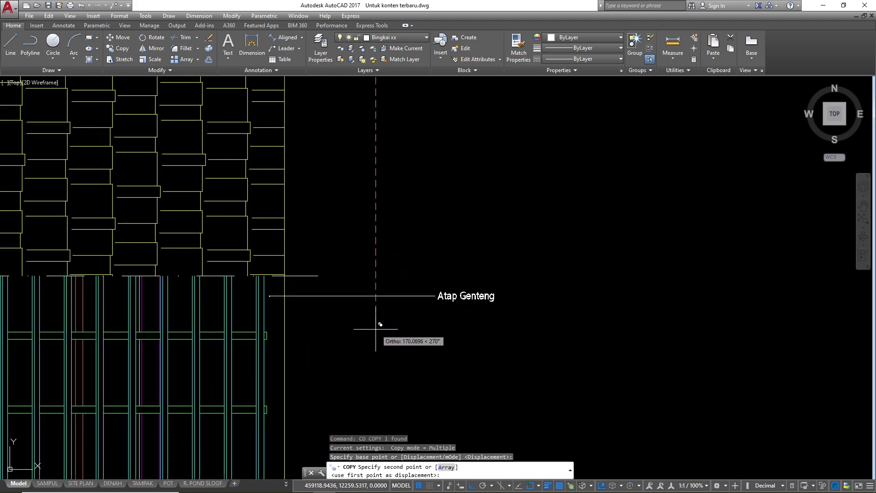
pyautogui.click(397, 400)
pyautogui.press('Escape')
# - Move the copied leader horizontally inward so its arrow points at the second rafter from the roof's right edge
pyautogui.click(383, 354)
pyautogui.click(361, 379)
pyautogui.scroll(2, 272, 383)
pyautogui.write('m')
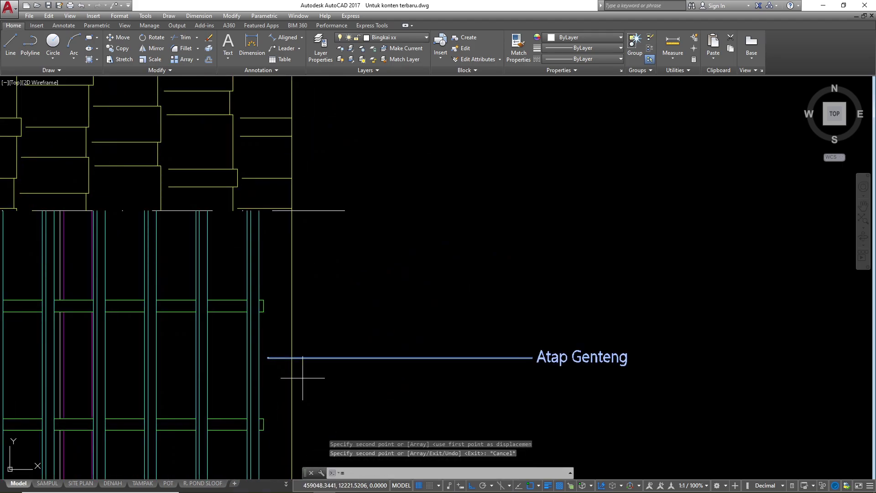
pyautogui.press('space')
pyautogui.click(411, 395)
pyautogui.click(352, 392)
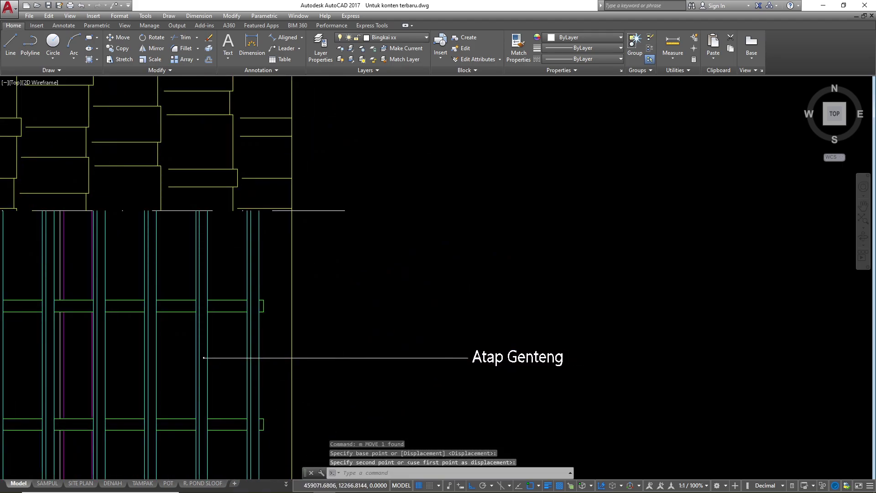
# - Replace the text of the leader pointing at the second batten from the right edge with "Balok Reng 3/4"
pyautogui.scroll(-2, 325, 264)
pyautogui.click(434, 323)
pyautogui.doubleClick(434, 322)
pyautogui.write('Ren')
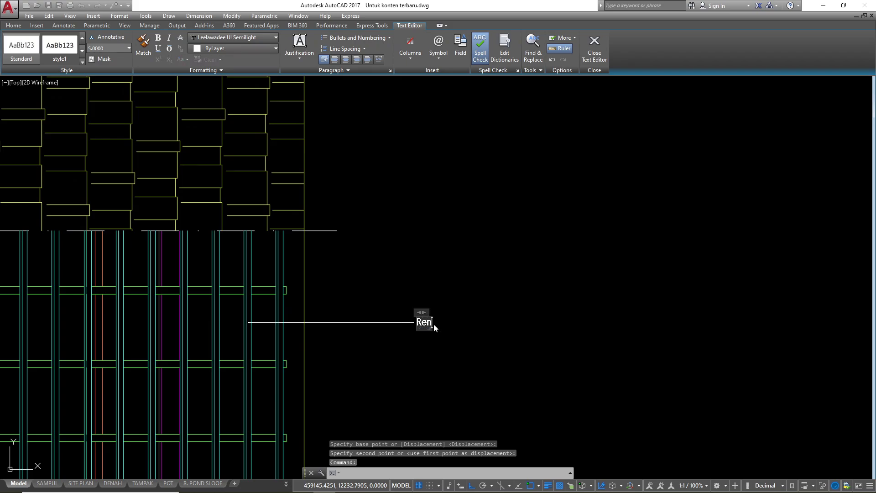
pyautogui.write('g 3/4')
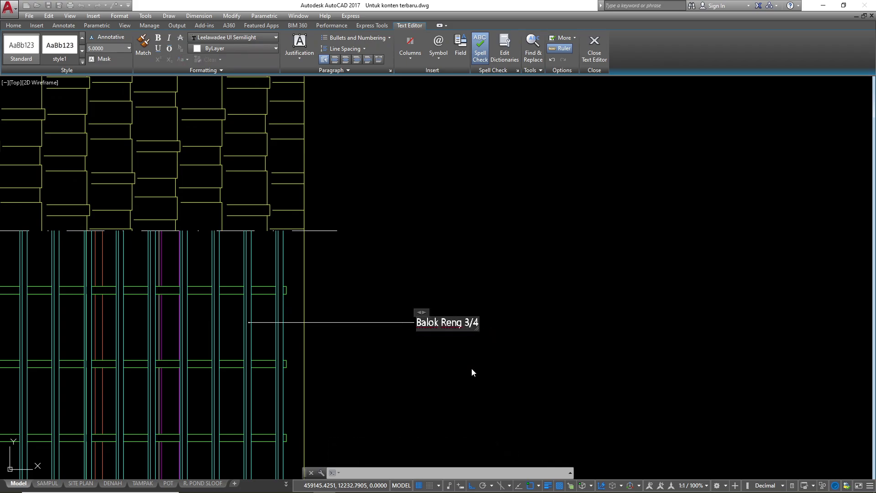
# - Copy the Balok Reng 3/4 leader straight down onto the horizontal green rafter below it
pyautogui.click(417, 293)
pyautogui.write('co')
pyautogui.press('space')
pyautogui.scroll(2, 266, 322)
pyautogui.click(363, 365)
pyautogui.scroll(-4, 370, 267)
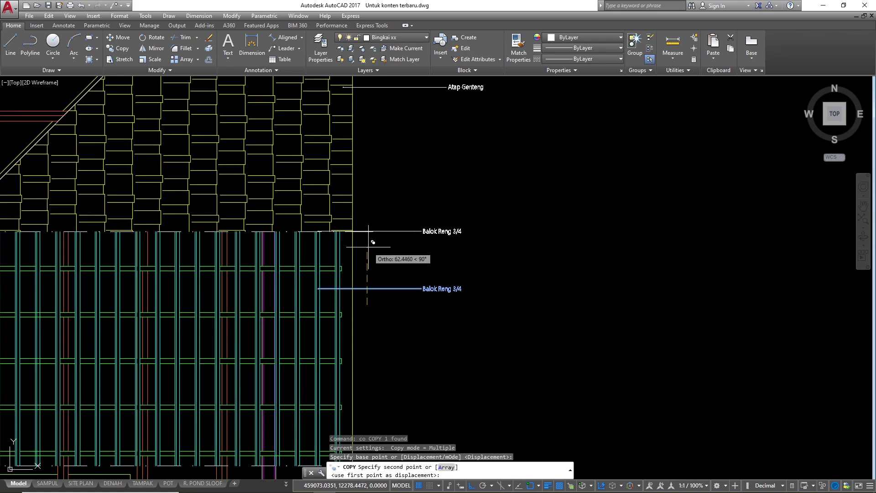
pyautogui.scroll(4, 364, 334)
pyautogui.click(365, 324)
pyautogui.press('Escape')
# - Move the copied leader horizontally outward so its arrow sits on the rafter between the last two vertical battens
pyautogui.moveTo(395, 307); pyautogui.dragTo(375, 264)
pyautogui.scroll(2, 373, 293)
pyautogui.write('m')
pyautogui.press('space')
pyautogui.click(390, 307)
pyautogui.click(423, 310)
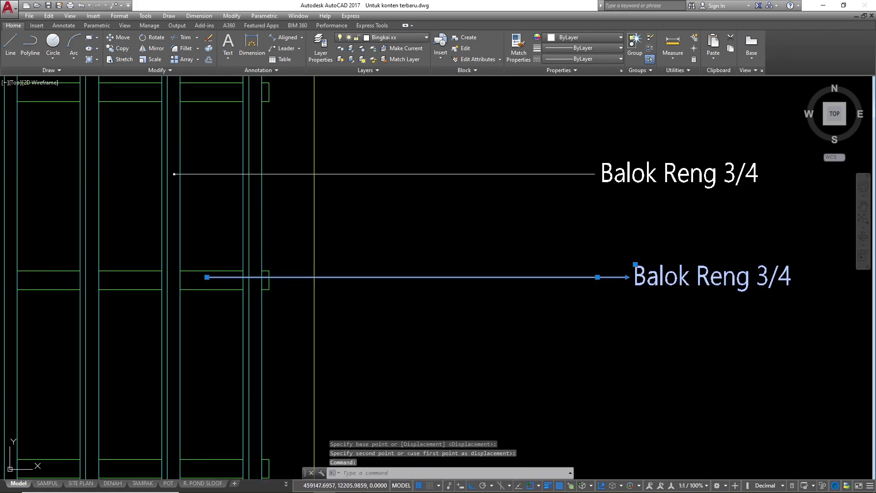
# - Replace the text of the leader on the horizontal rafter with "Balok Kaso 5/7"
pyautogui.doubleClick(654, 277)
pyautogui.write('Balok Kaso 5/6')
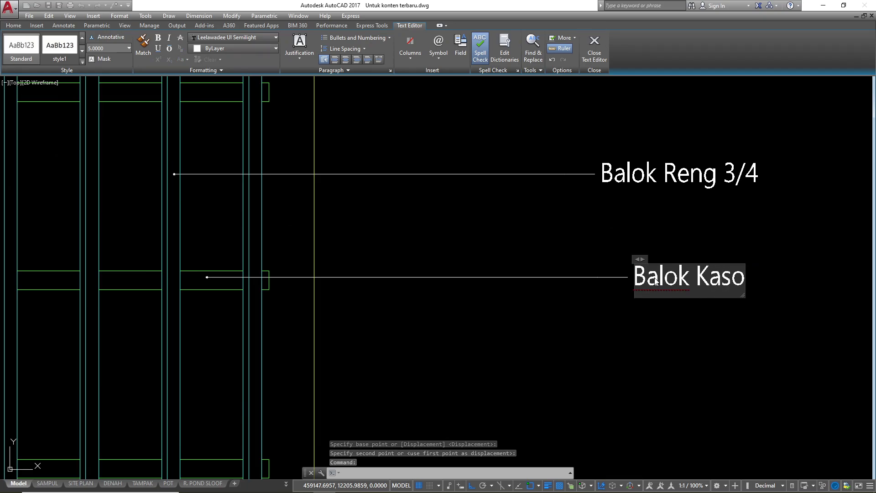
pyautogui.press('BackSpace')
pyautogui.write('7')
pyautogui.click(523, 343)
# - Examine the leader labels on both sides of the roof plan and the framing members they point to
pyautogui.scroll(-5, 376, 216)
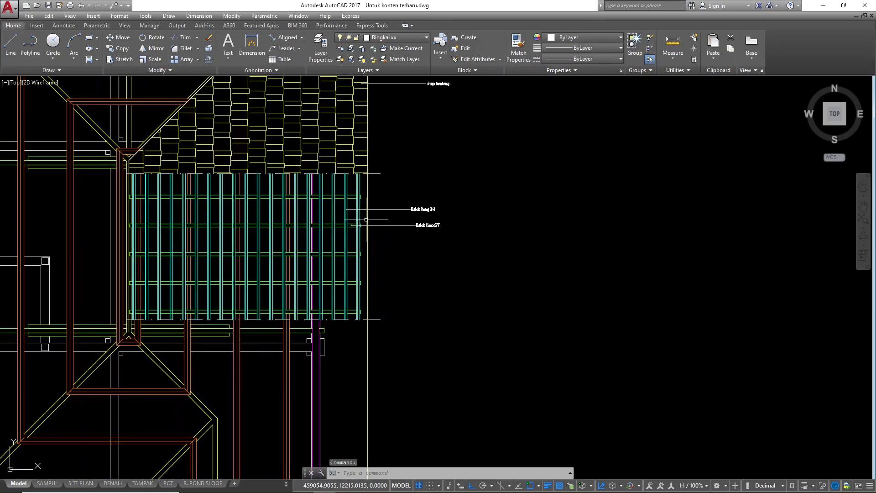
pyautogui.press('Escape')
pyautogui.moveTo(369, 219); pyautogui.dragTo(359, 331, button='middle')
pyautogui.scroll(-1, 381, 181)
pyautogui.scroll(6, 388, 283)
pyautogui.scroll(-6, 411, 201)
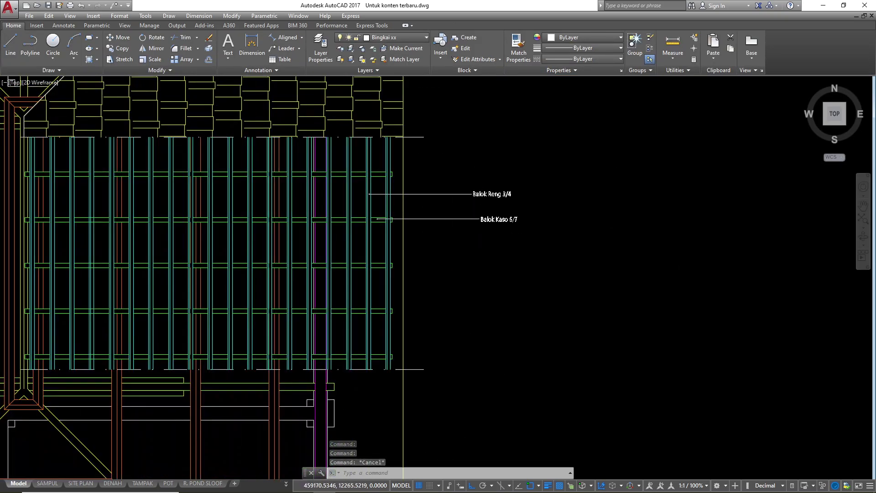
pyautogui.scroll(-1, 428, 178)
pyautogui.scroll(4, 406, 166)
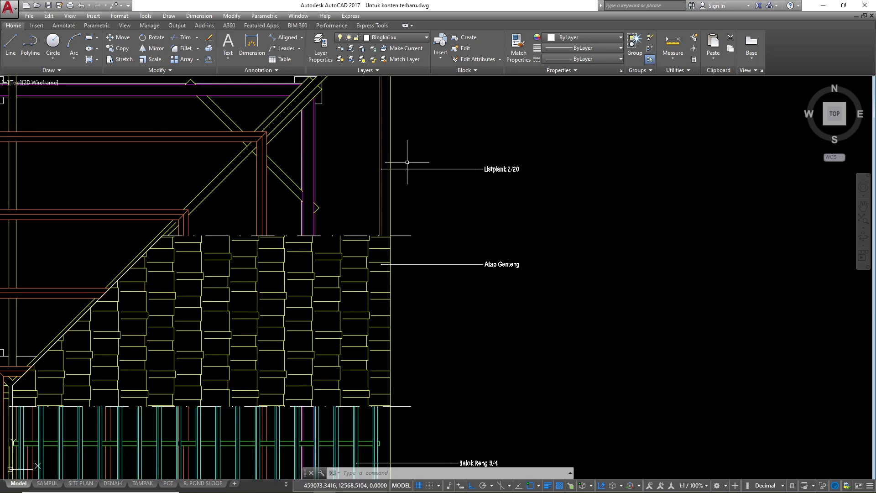
pyautogui.scroll(-4, 407, 166)
pyautogui.scroll(4, 290, 155)
pyautogui.scroll(-5, 290, 154)
pyautogui.scroll(4, 282, 378)
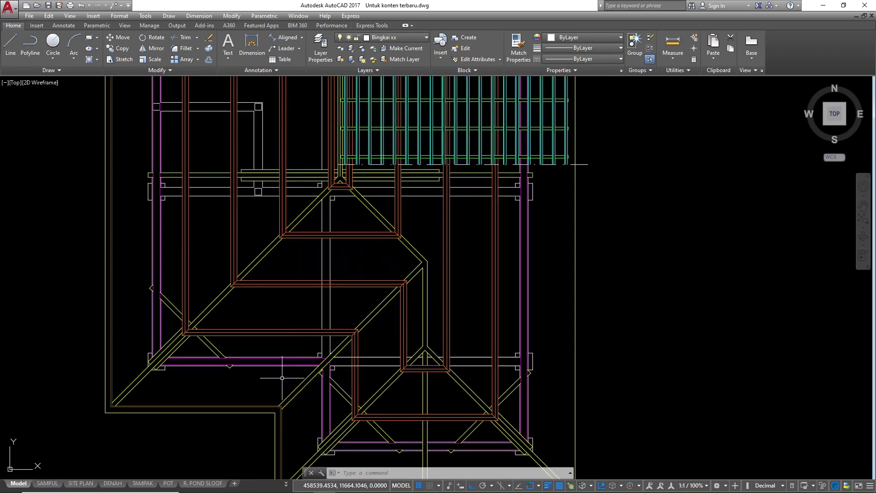
pyautogui.scroll(-4, 267, 375)
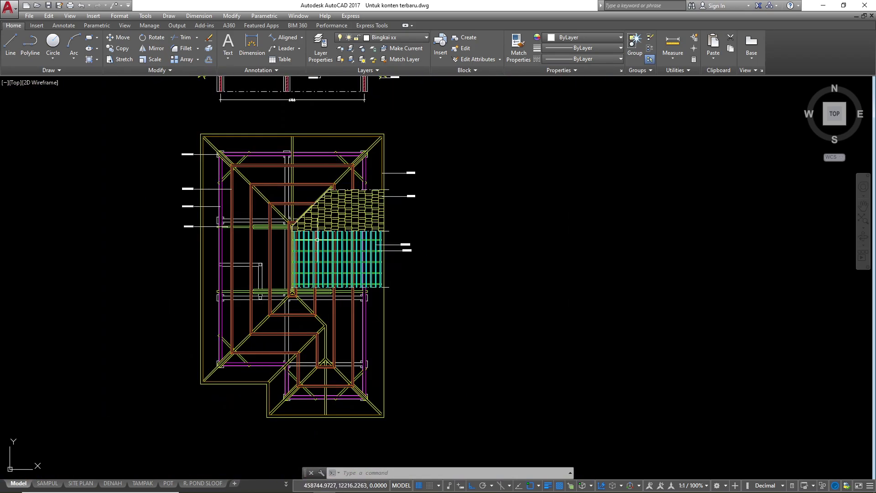
pyautogui.scroll(2, 351, 283)
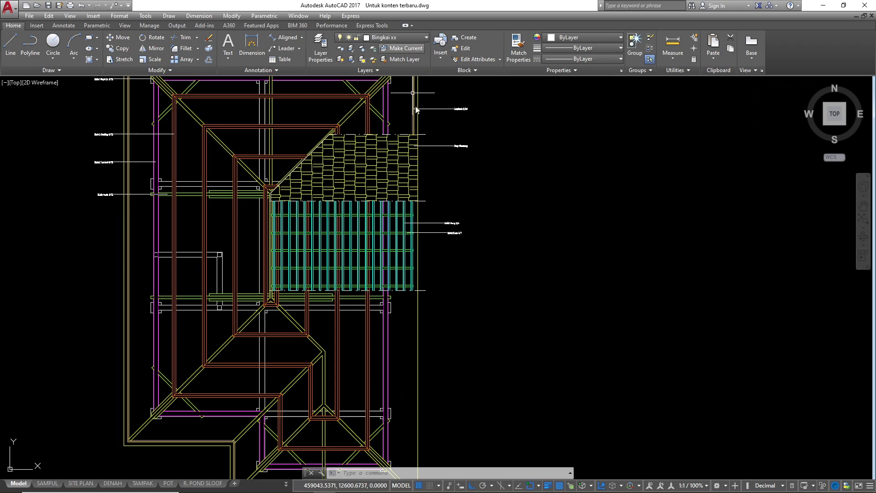
# - Add a vertical linear dimension between the end midpoints of the lowest two horizontal rafters, placed outside the roof's right edge
pyautogui.scroll(2, 434, 242)
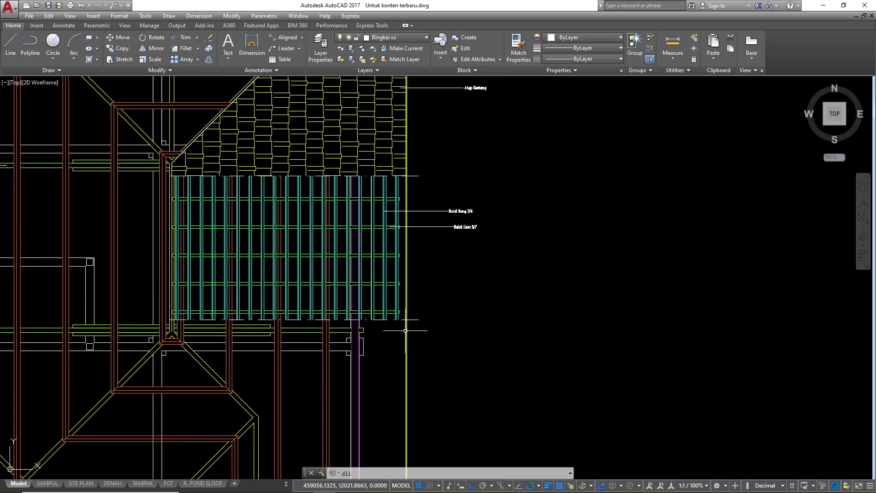
pyautogui.write('i')
pyautogui.press('Return')
pyautogui.scroll(6, 404, 315)
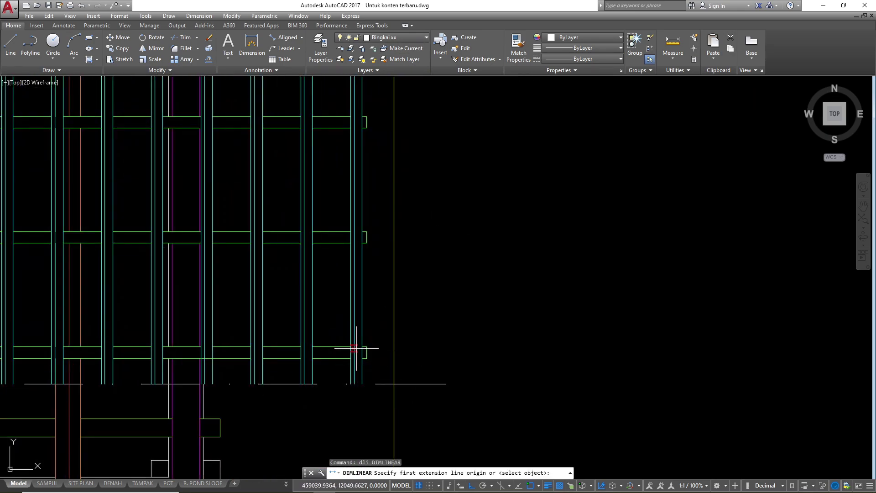
pyautogui.scroll(3, 365, 238)
pyautogui.click(365, 238)
pyautogui.scroll(-5, 378, 244)
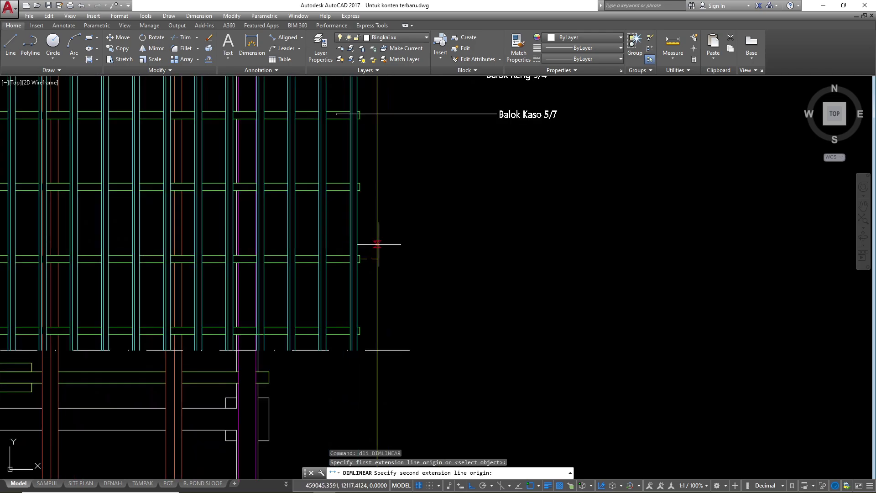
pyautogui.scroll(4, 373, 333)
pyautogui.click(339, 325)
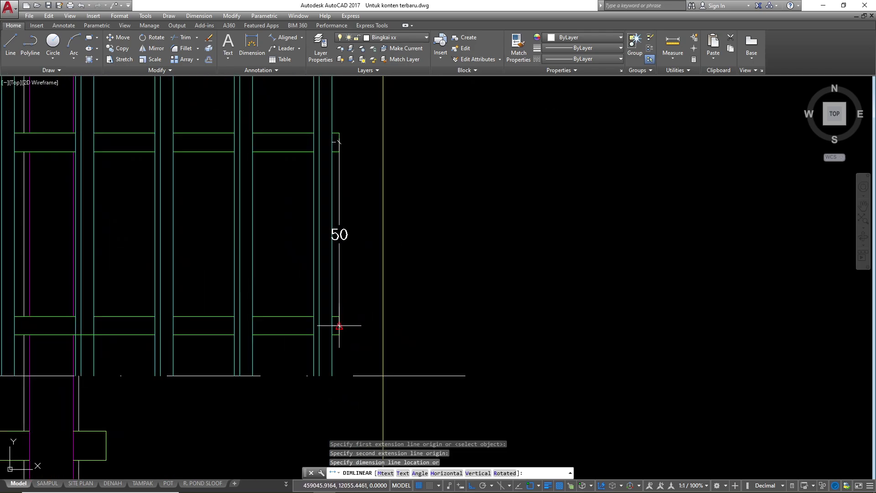
pyautogui.scroll(-2, 258, 311)
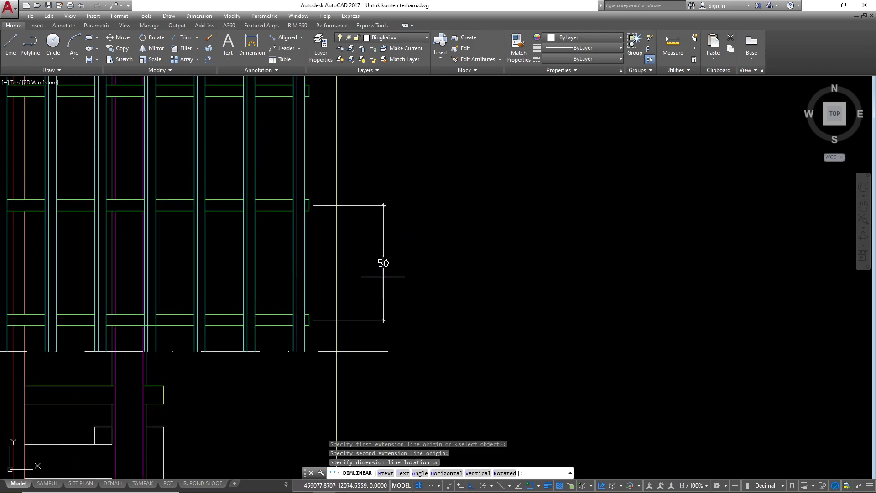
pyautogui.click(396, 274)
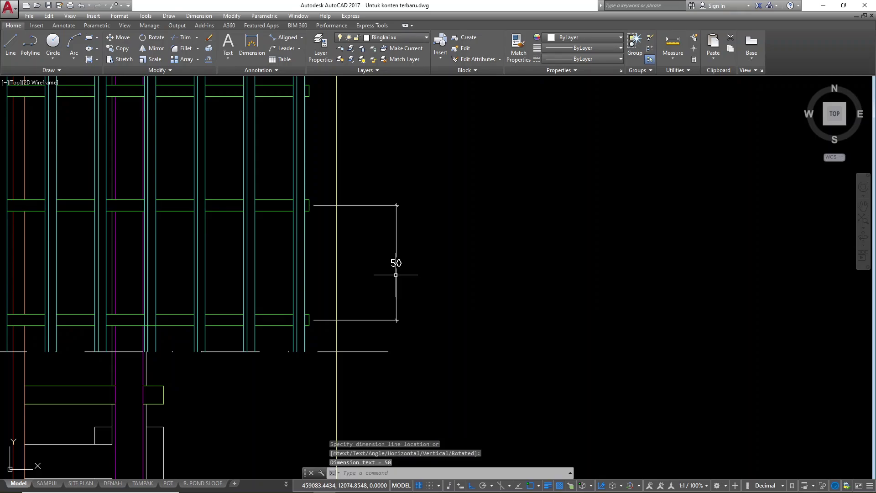
# - Try to continue the rafter-spacing dimension up to the third rafter from the bottom
pyautogui.scroll(-2, 336, 333)
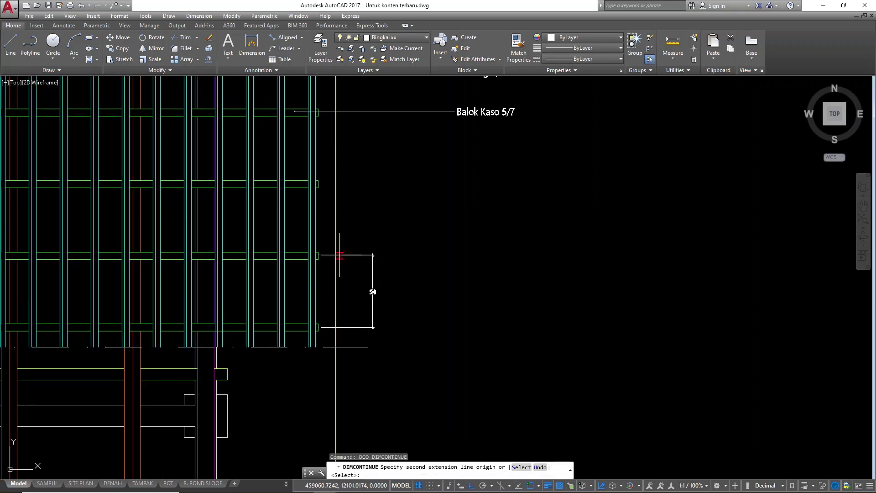
pyautogui.scroll(4, 314, 174)
pyautogui.click(325, 197)
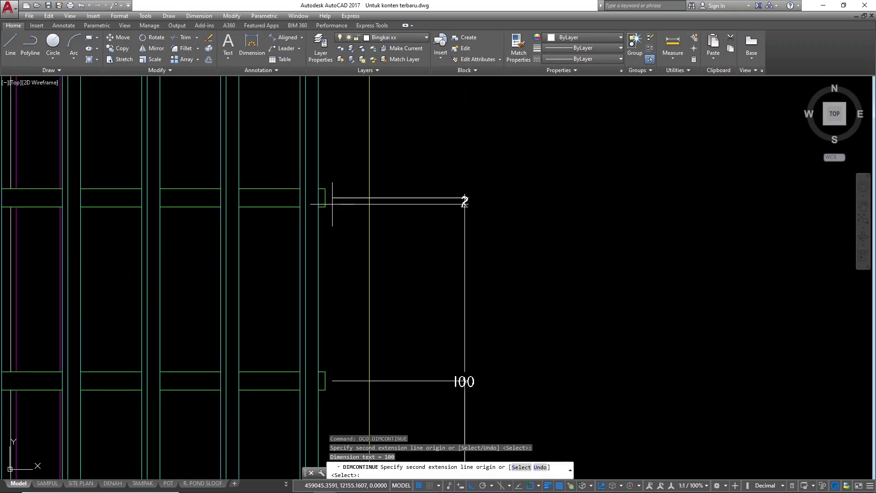
pyautogui.scroll(-2, 333, 274)
pyautogui.press('Escape')
# - Erase the continued dimension that overlaps the first rafter-spacing dimension
pyautogui.click(408, 272)
pyautogui.click(377, 258)
pyautogui.press('Escape')
pyautogui.press('Return')
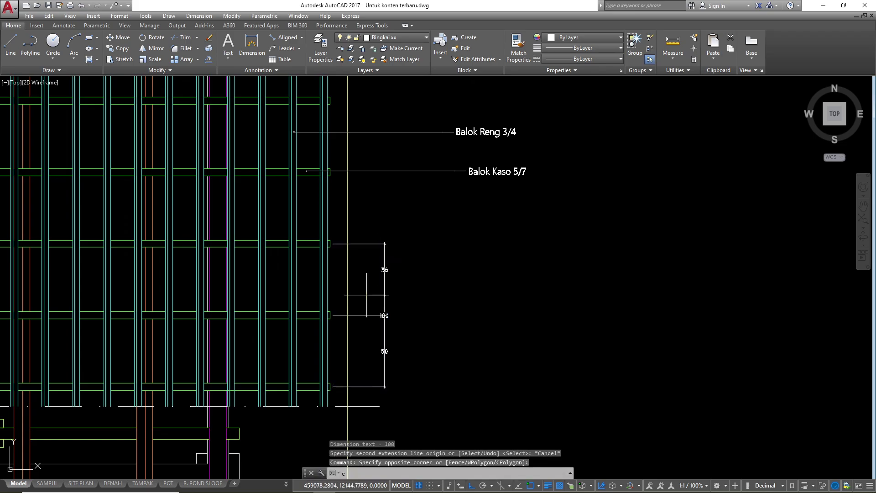
pyautogui.press('Escape')
pyautogui.scroll(2, 365, 303)
pyautogui.press('Escape')
pyautogui.click(434, 280)
pyautogui.click(396, 252)
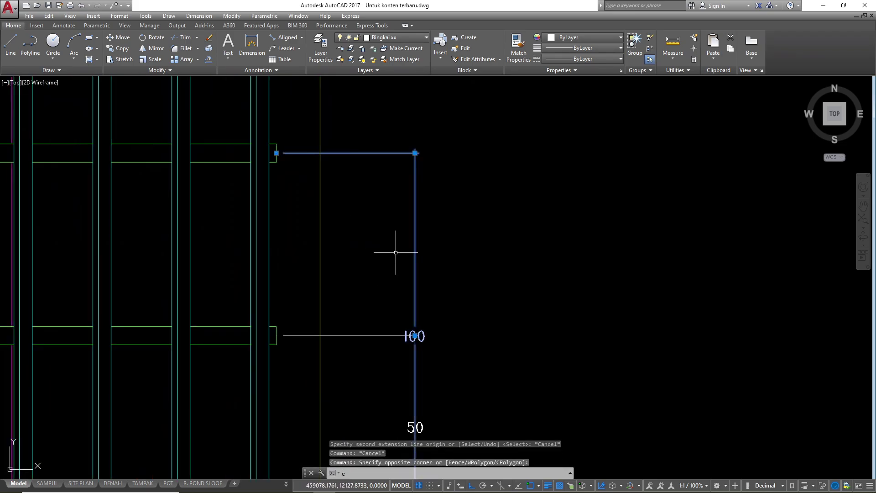
pyautogui.press('Return')
pyautogui.press('Escape')
pyautogui.press('Escape')
pyautogui.click(440, 244)
pyautogui.click(395, 212)
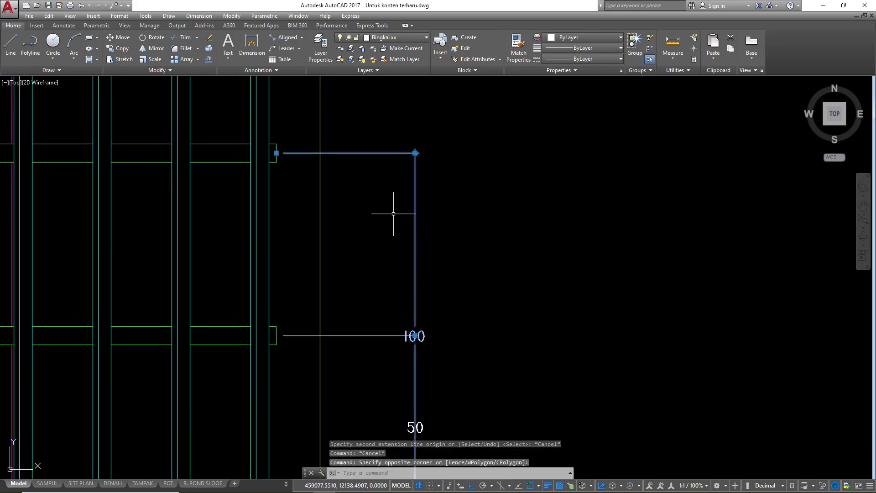
pyautogui.write('e')
pyautogui.press('Return')
# - Add a linear dimension between the second and third rafters from the bottom, aligned with the first dimension line
pyautogui.write('dli')
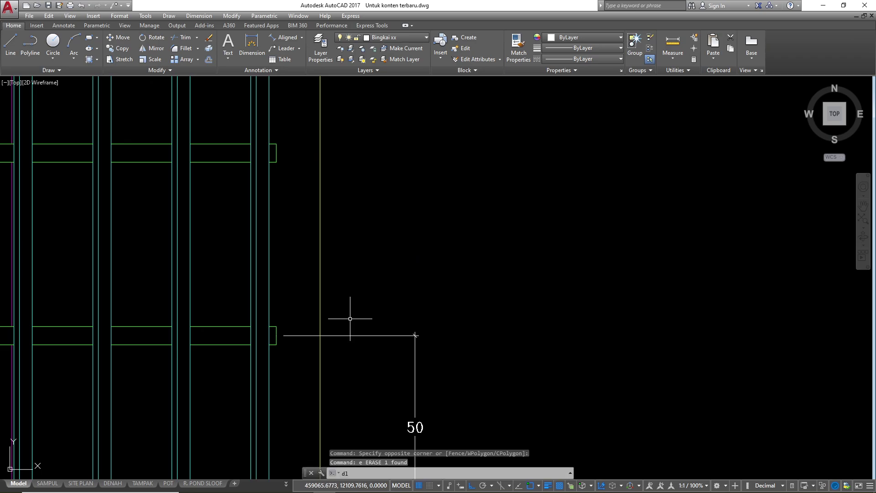
pyautogui.press('Return')
pyautogui.click(276, 335)
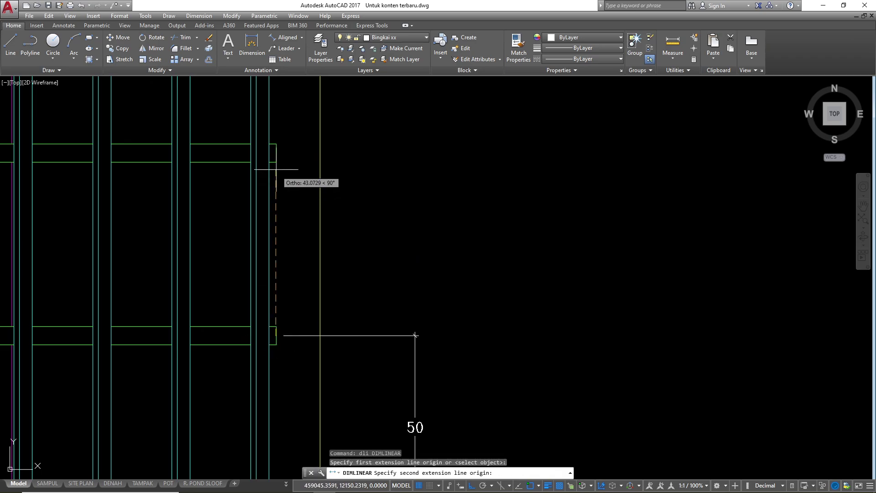
pyautogui.click(276, 152)
pyautogui.scroll(-5, 415, 335)
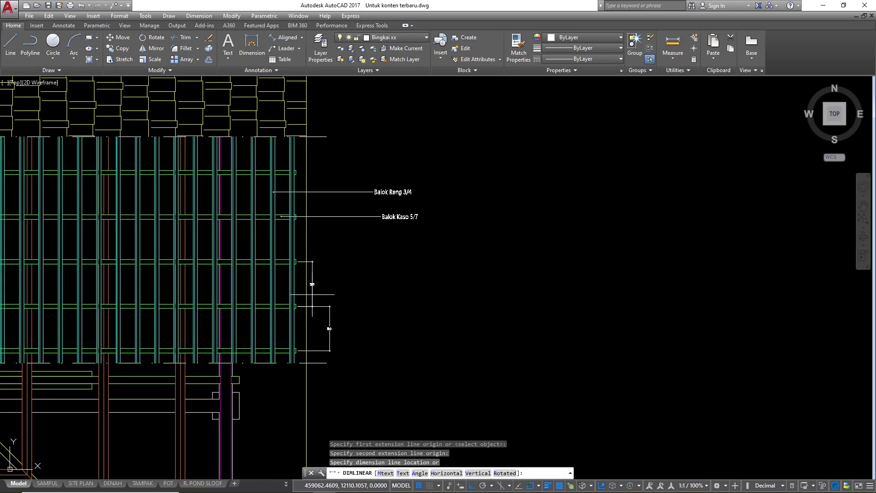
pyautogui.scroll(1, 332, 247)
pyautogui.scroll(7, 332, 361)
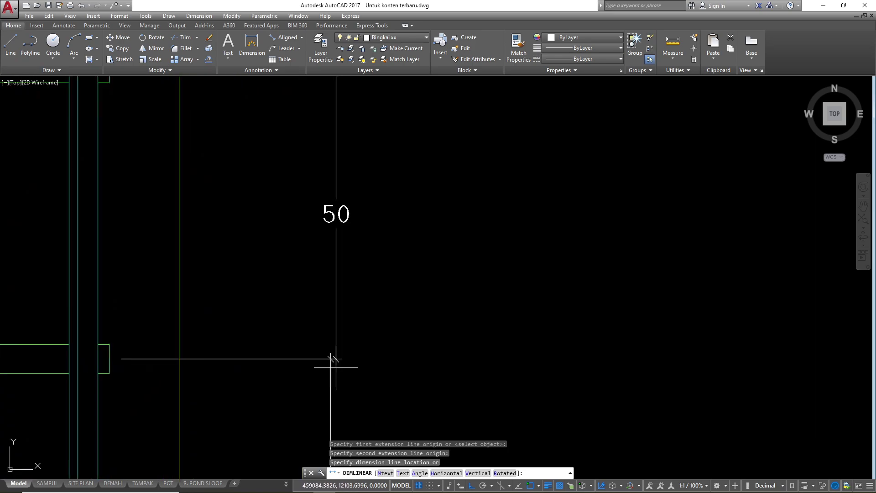
pyautogui.click(331, 359)
# - Continue the rafter-spacing dimension up to the fourth horizontal rafter from the bottom
pyautogui.write('dco')
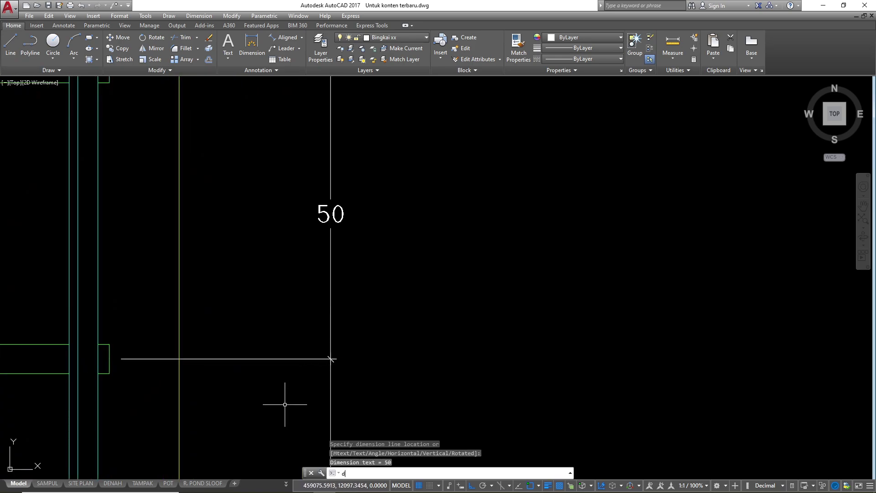
pyautogui.press('Return')
pyautogui.scroll(-6, 307, 313)
pyautogui.scroll(6, 237, 188)
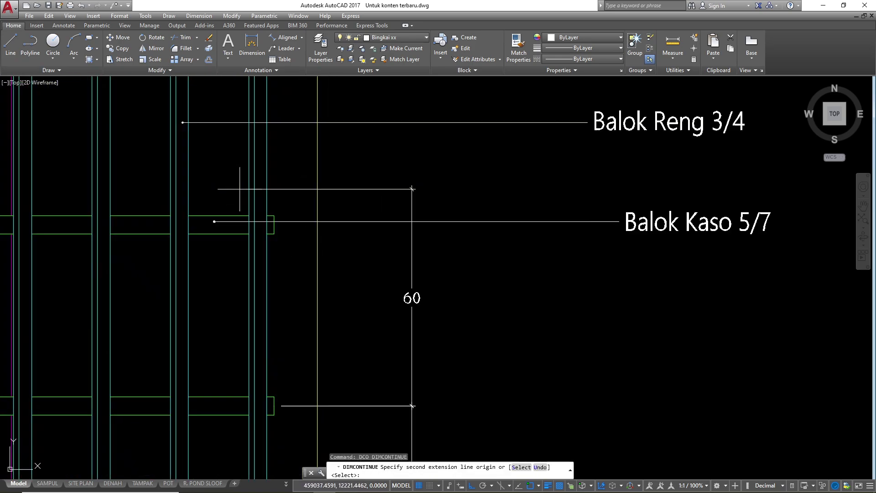
pyautogui.click(513, 240)
pyautogui.scroll(-4, 254, 322)
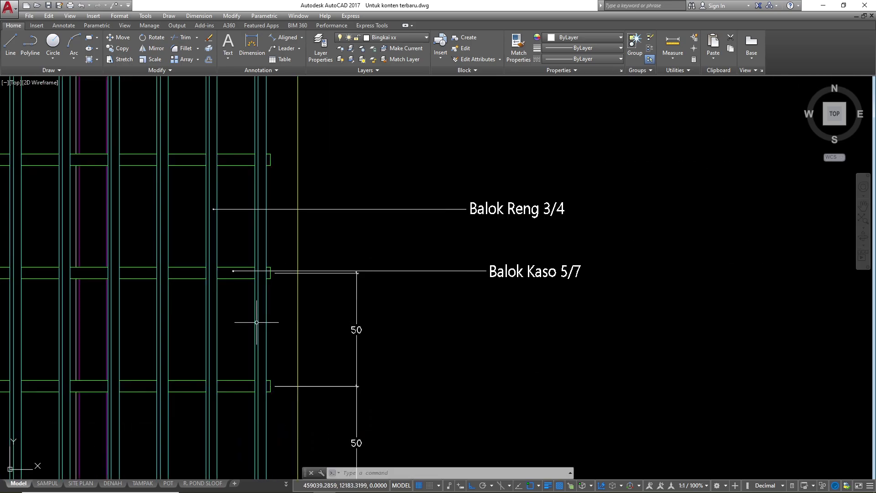
pyautogui.press('Escape')
# - Move the Balok Reng 3/4 and Balok Kaso 5/7 leaders straight up by one rafter spacing, clear of the dimensions
pyautogui.click(433, 311)
pyautogui.click(397, 176)
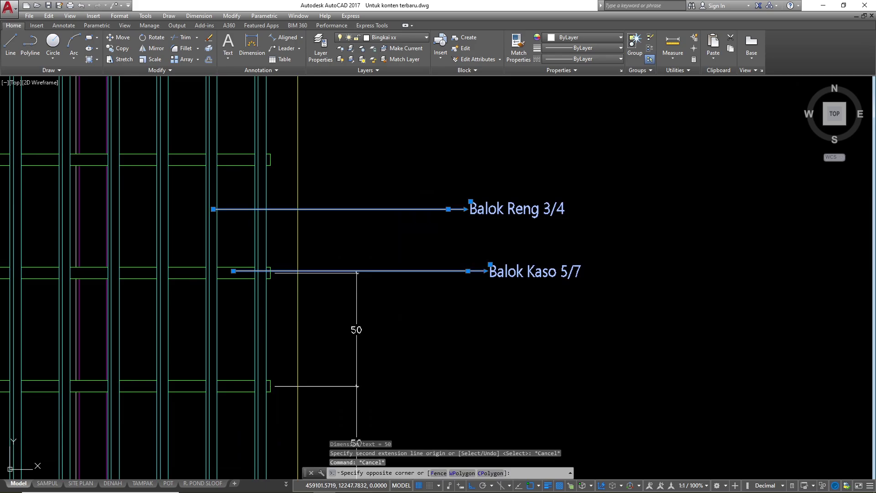
pyautogui.write('m')
pyautogui.press('Return')
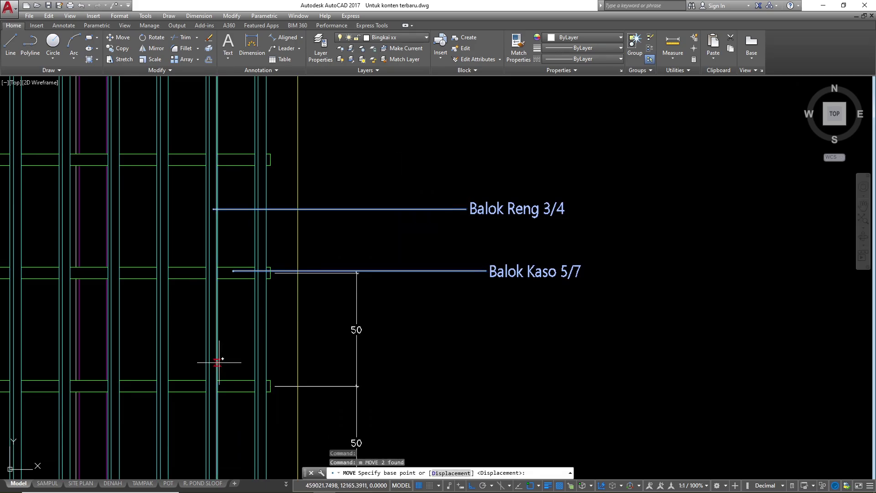
pyautogui.scroll(2, 272, 282)
pyautogui.click(270, 277)
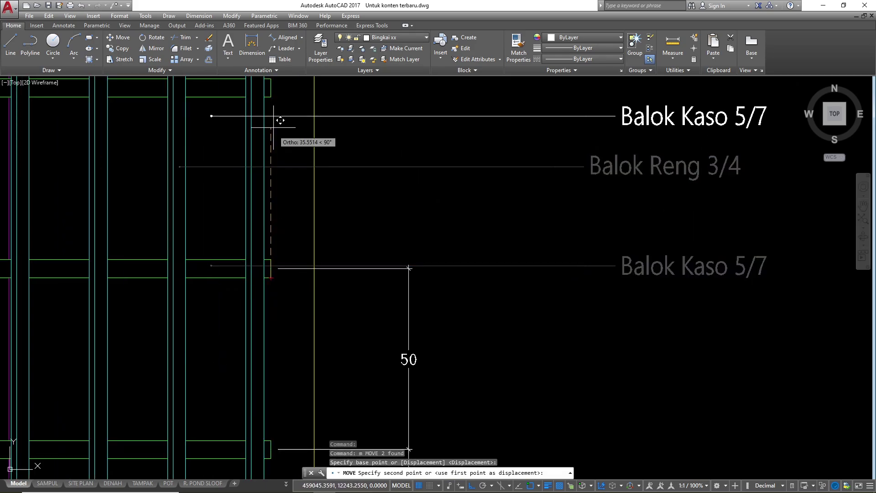
pyautogui.click(271, 99)
pyautogui.scroll(-5, 295, 272)
pyautogui.scroll(2, 298, 226)
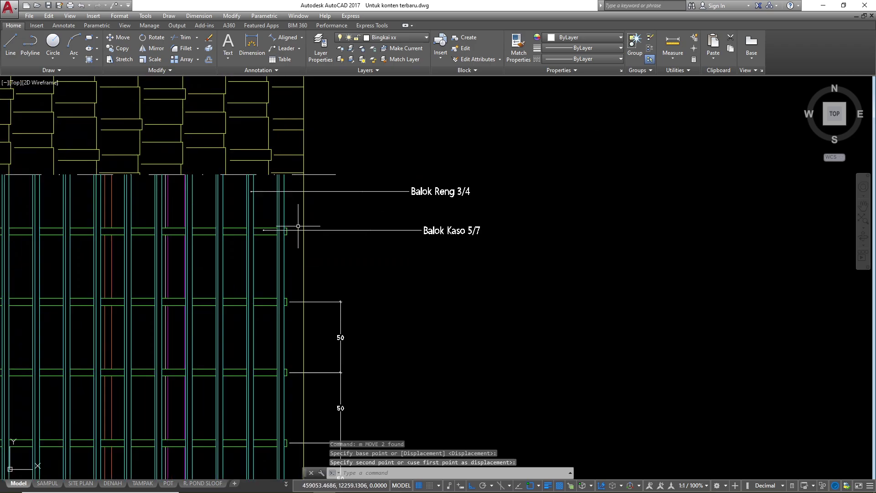
pyautogui.press('Escape')
pyautogui.scroll(-4, 330, 218)
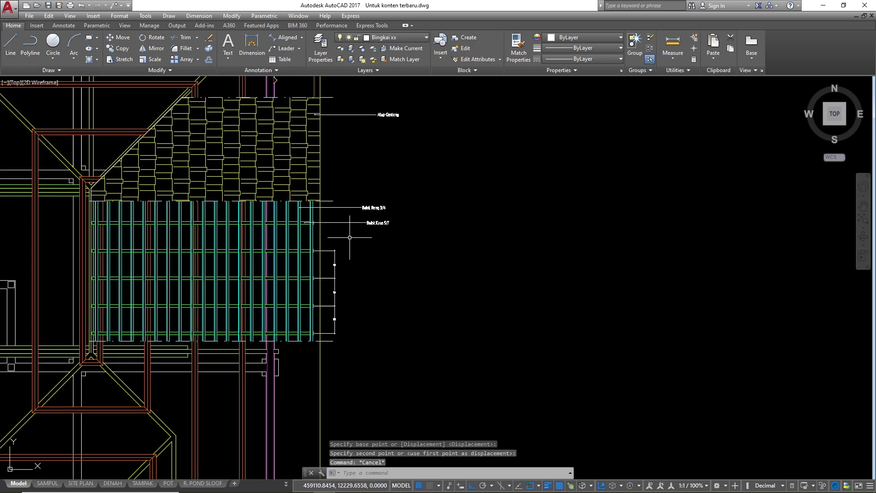
pyautogui.scroll(4, 326, 297)
pyautogui.scroll(-2, 464, 209)
pyautogui.scroll(2, 342, 365)
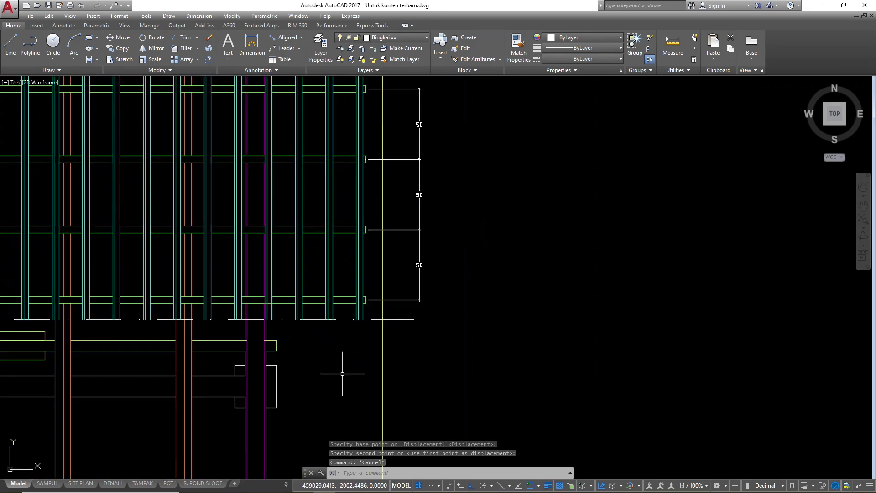
# - Examine the labelled and dimensioned roof plan, including its labels, roof tiles, rafters and walls
pyautogui.scroll(-4, 337, 397)
pyautogui.scroll(3, 342, 347)
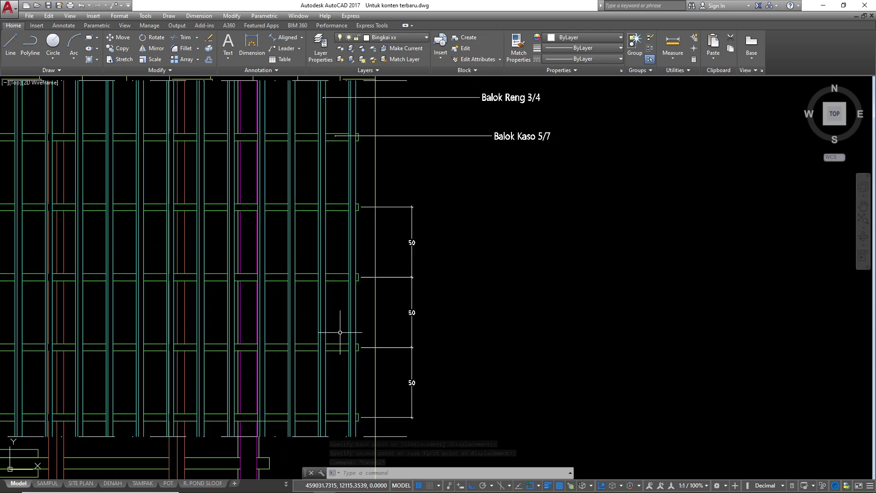
pyautogui.scroll(-5, 395, 310)
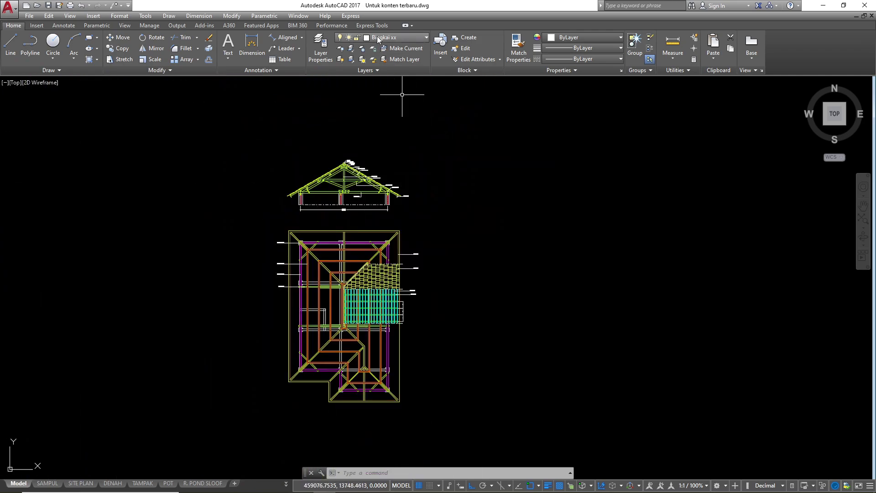
pyautogui.click(397, 37)
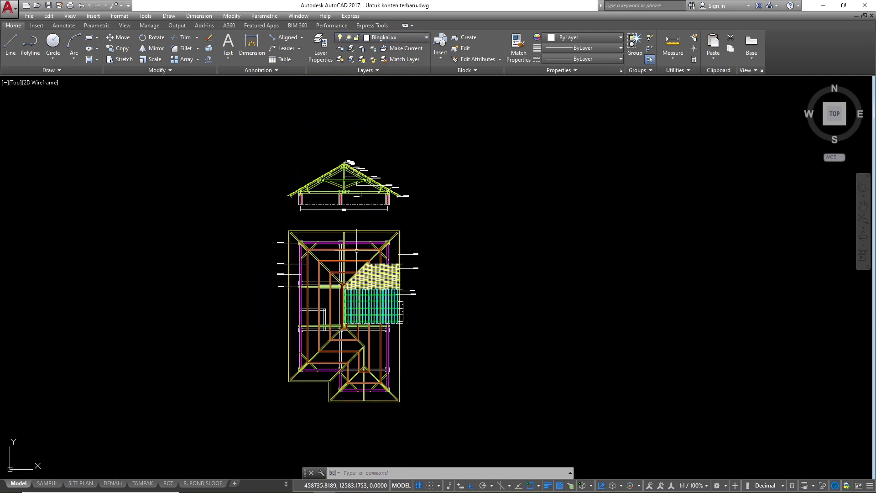
pyautogui.scroll(4, 380, 256)
pyautogui.scroll(2, 307, 255)
pyautogui.scroll(-5, 375, 215)
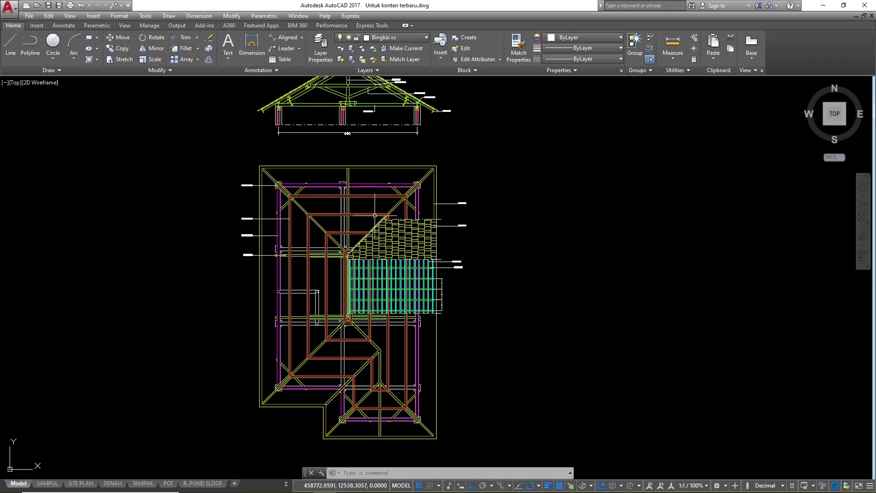
pyautogui.scroll(-2, 407, 299)
pyautogui.scroll(2, 346, 337)
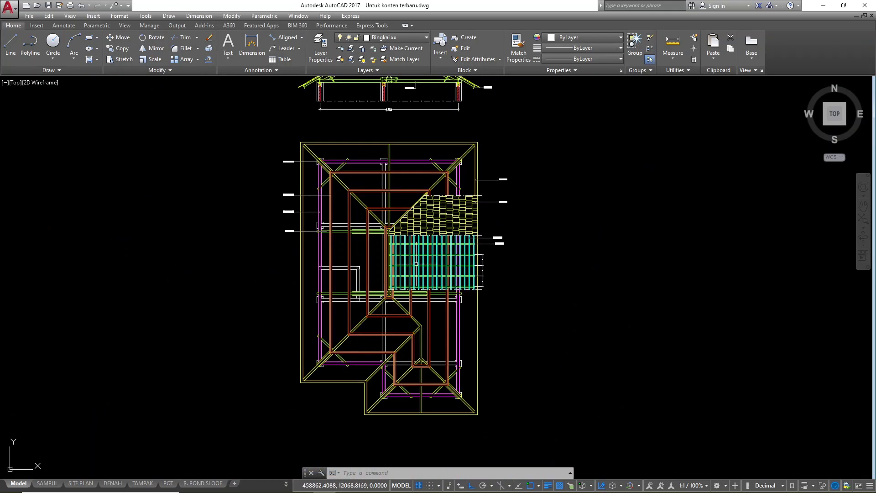
pyautogui.scroll(2, 344, 240)
pyautogui.scroll(-2, 467, 224)
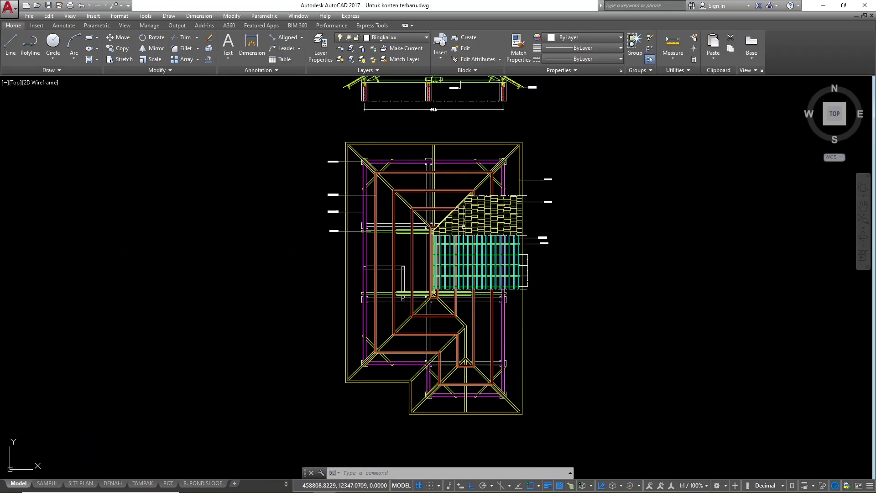
pyautogui.scroll(2, 475, 283)
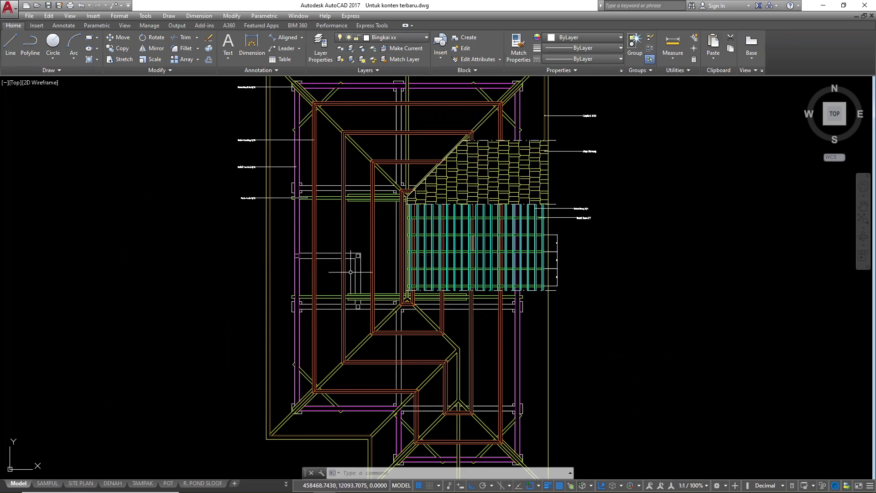
pyautogui.scroll(4, 372, 333)
pyautogui.scroll(-4, 349, 313)
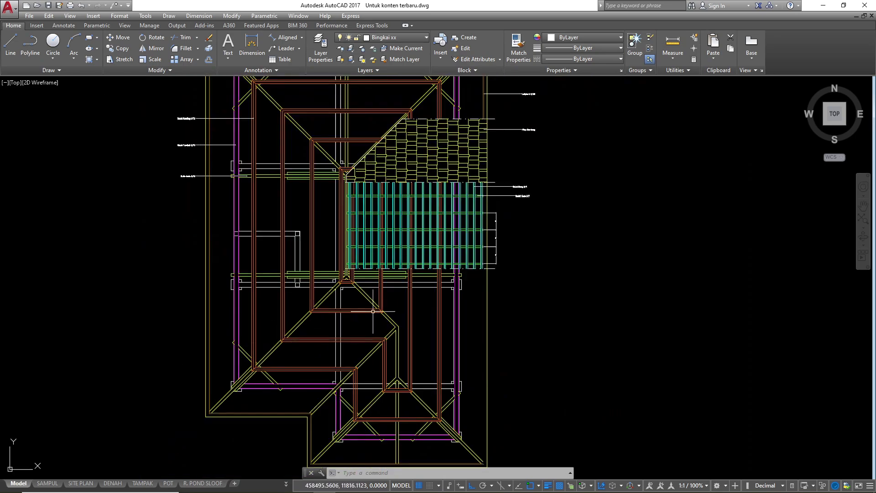
# - Erase the small column square at the west end of the inner room's horizontal wall
pyautogui.click(230, 224)
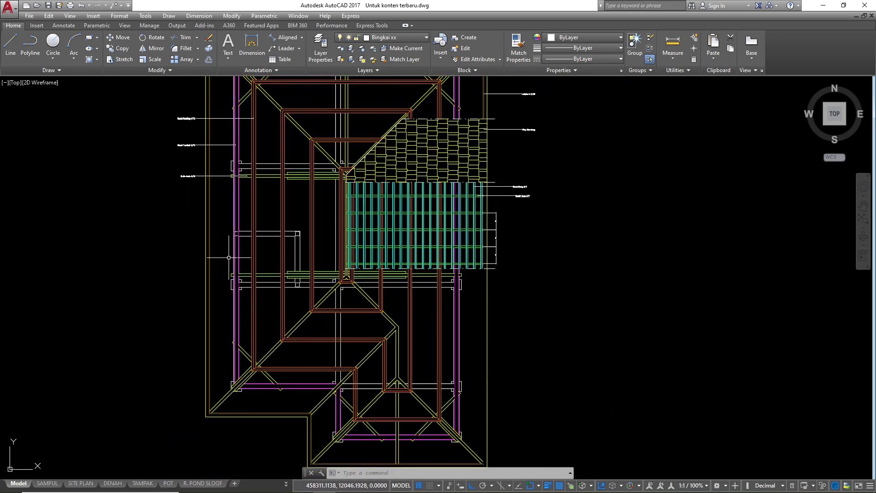
pyautogui.scroll(4, 226, 234)
pyautogui.click(290, 248)
pyautogui.write('e')
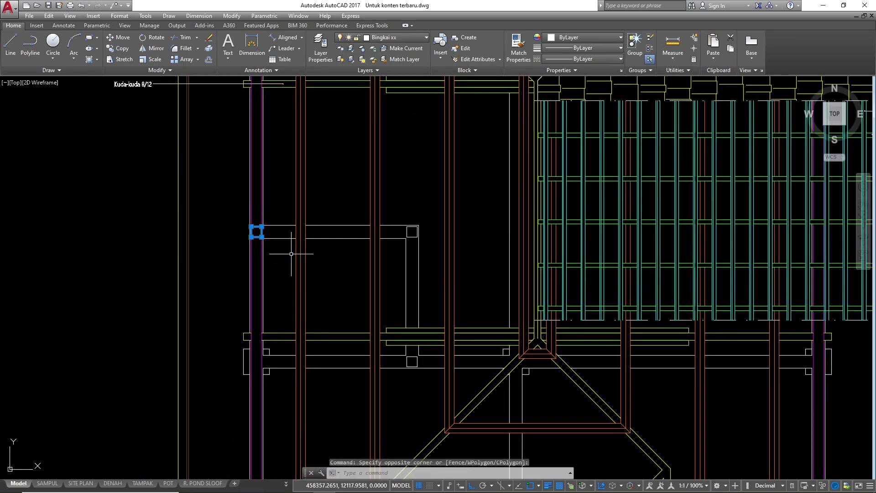
pyautogui.press('Return')
pyautogui.scroll(2, 395, 224)
pyautogui.scroll(-8, 255, 231)
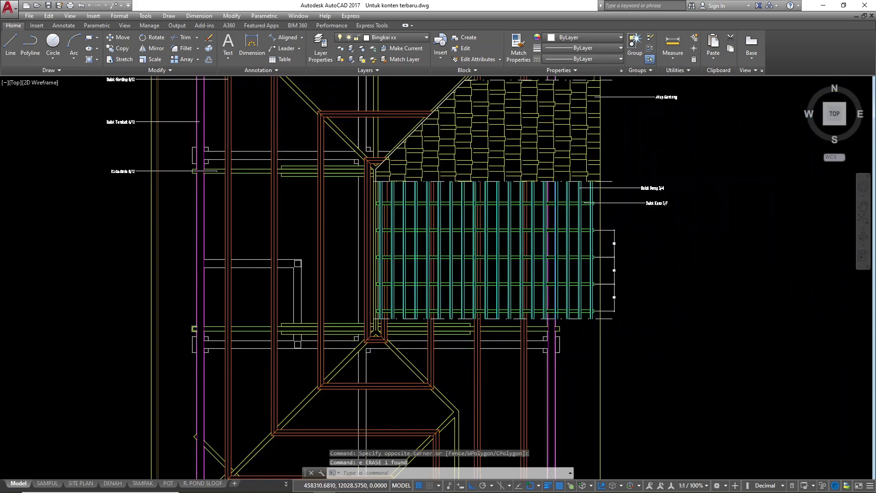
# - Make Arsiran the current layer
pyautogui.scroll(3, 233, 201)
pyautogui.scroll(2, 186, 200)
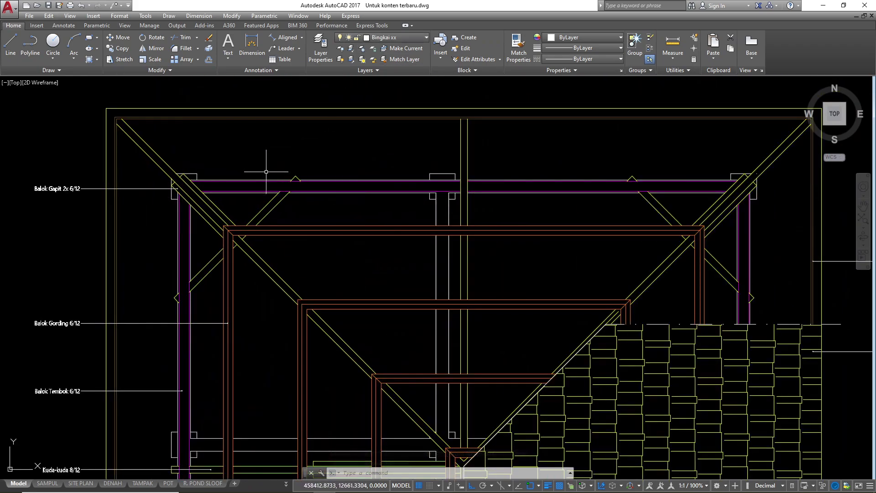
pyautogui.click(390, 39)
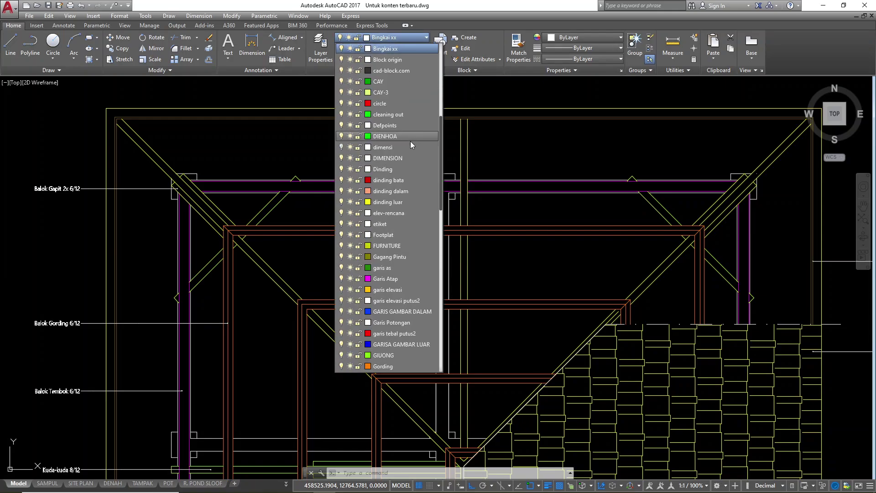
pyautogui.click(389, 135)
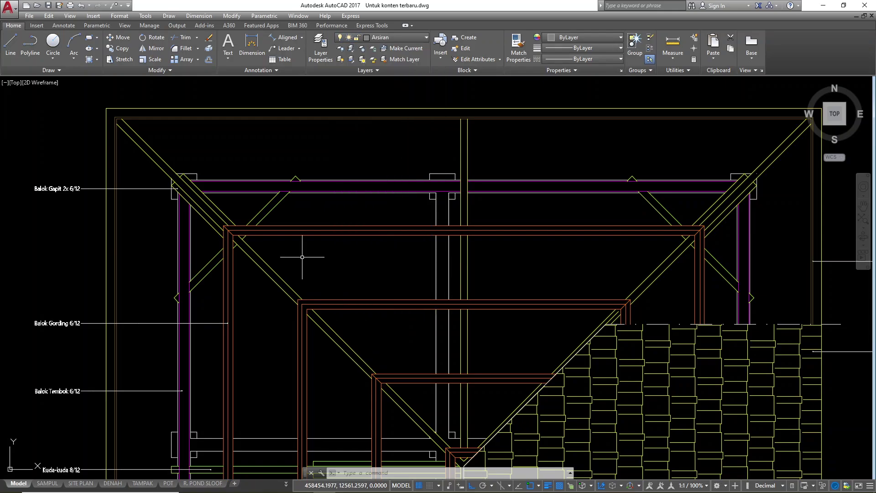
# - Try to fill the narrow strips along the upper west wall with a SOLID hatch
pyautogui.write('h')
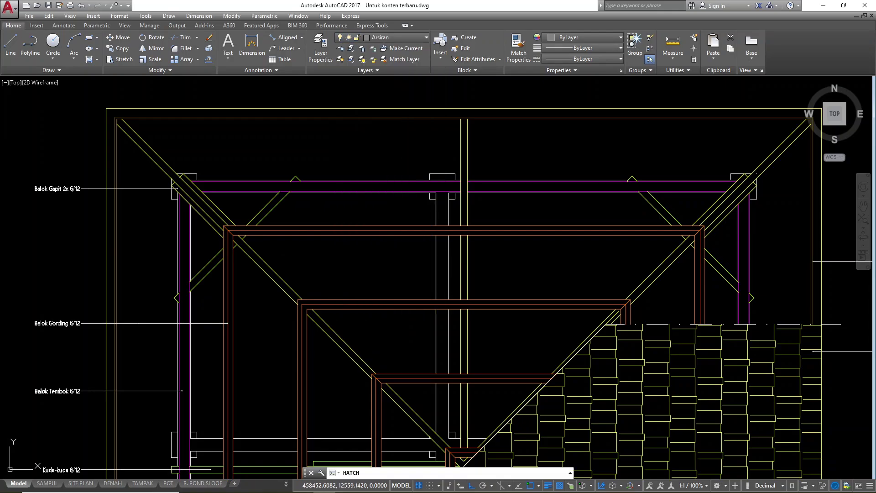
pyautogui.press('Return')
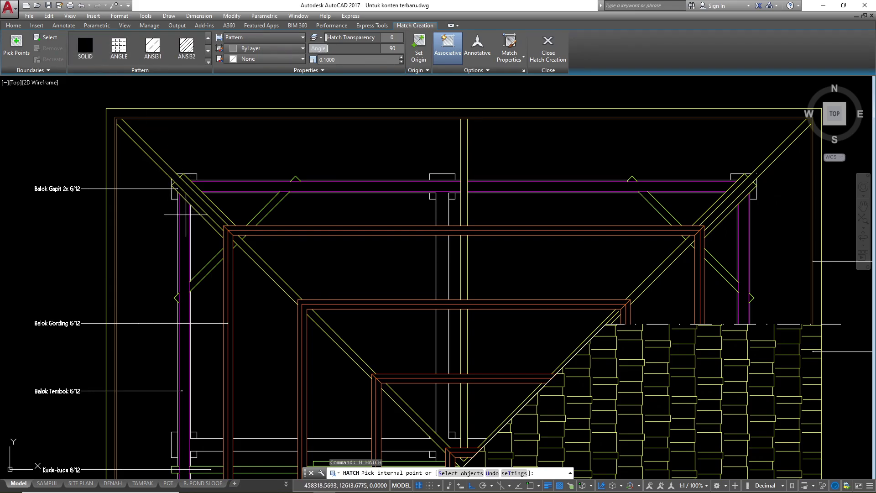
pyautogui.scroll(4, 186, 215)
pyautogui.click(167, 203)
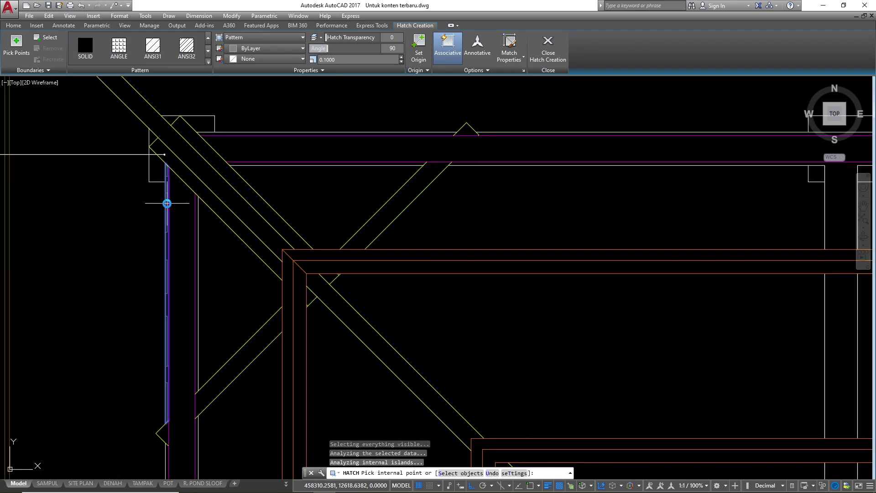
pyautogui.scroll(-2, 187, 137)
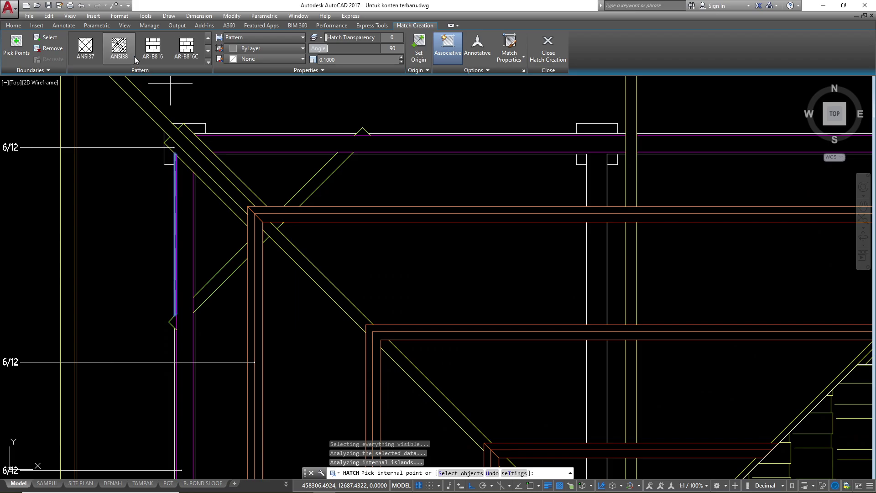
pyautogui.click(83, 46)
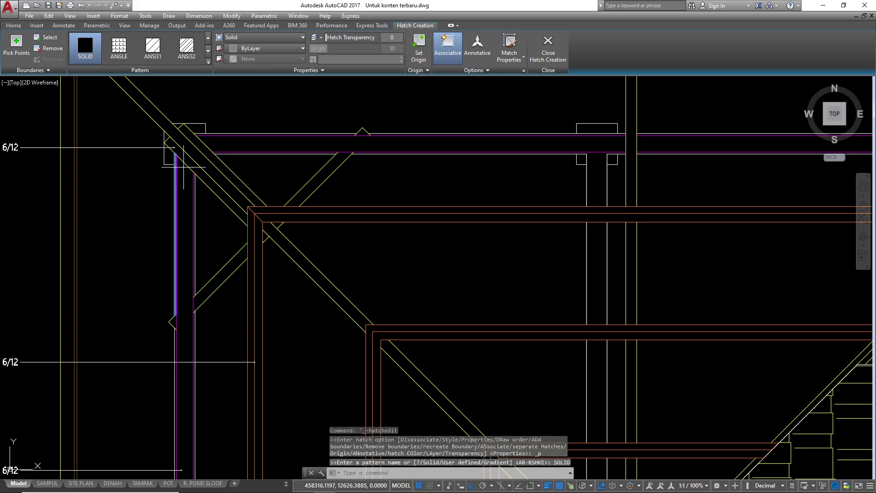
pyautogui.scroll(4, 201, 222)
pyautogui.scroll(2, 182, 231)
pyautogui.scroll(-5, 234, 264)
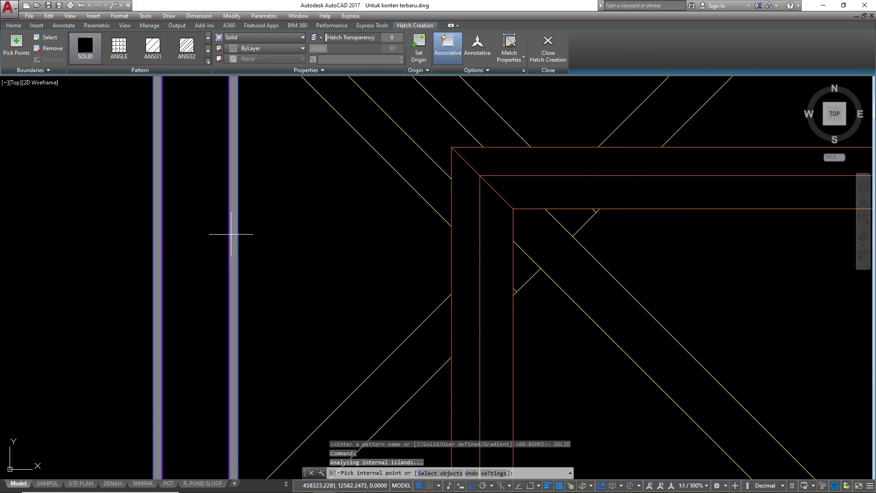
pyautogui.click(230, 216)
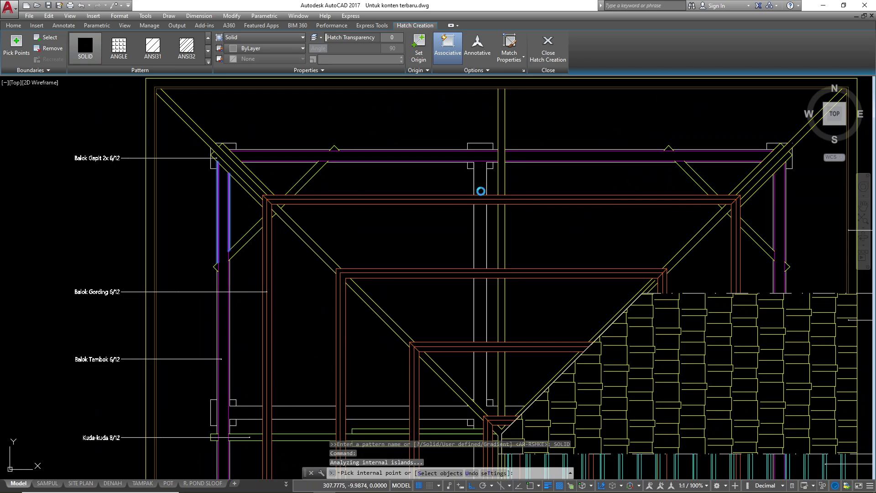
# - Try to extend the solid hatch over the central vertical wall down to the upper end of the ridge
pyautogui.click(481, 190)
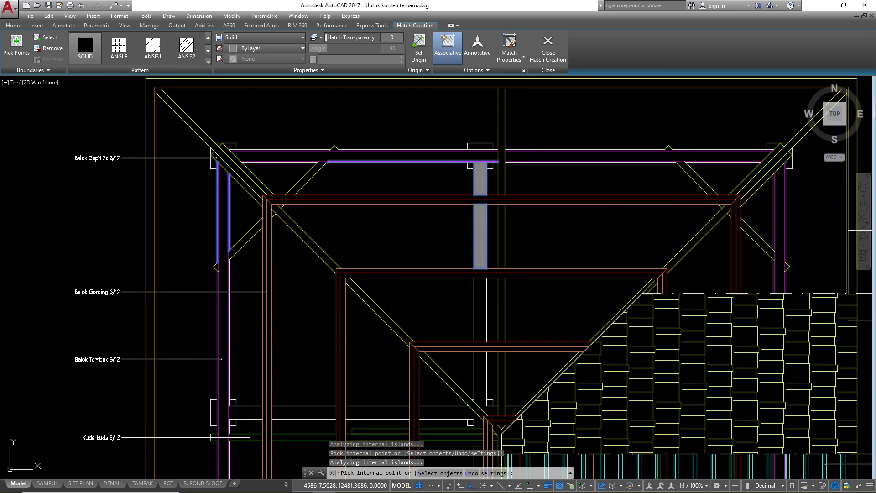
pyautogui.scroll(-5, 479, 296)
pyautogui.scroll(5, 458, 256)
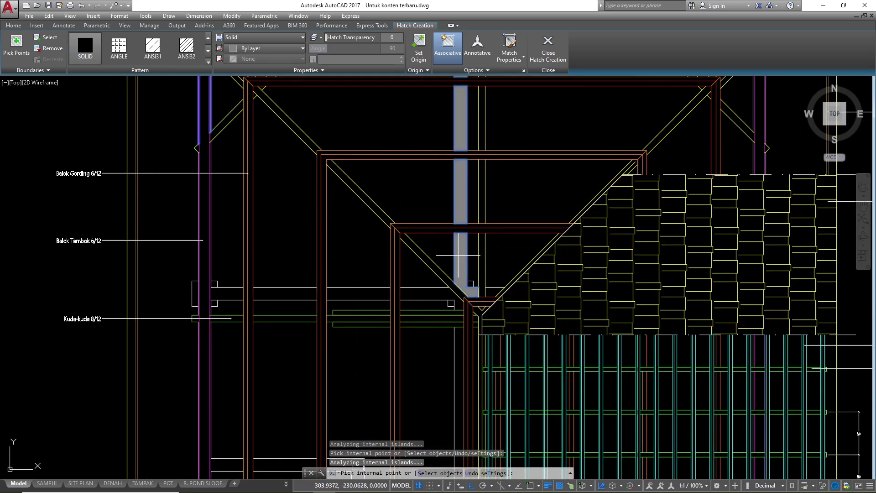
pyautogui.scroll(2, 493, 313)
pyautogui.click(492, 285)
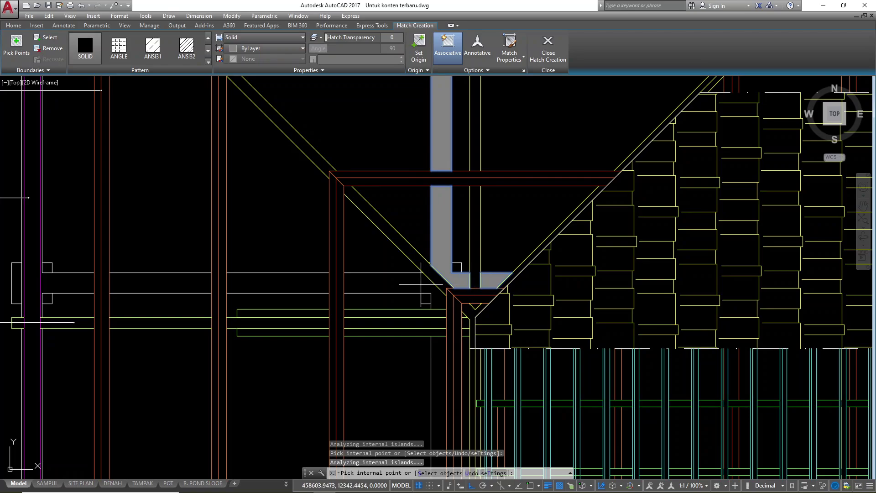
# - Try to solid-fill the horizontal wall west of the upper ridge end and the outer strip of the north wall
pyautogui.click(400, 283)
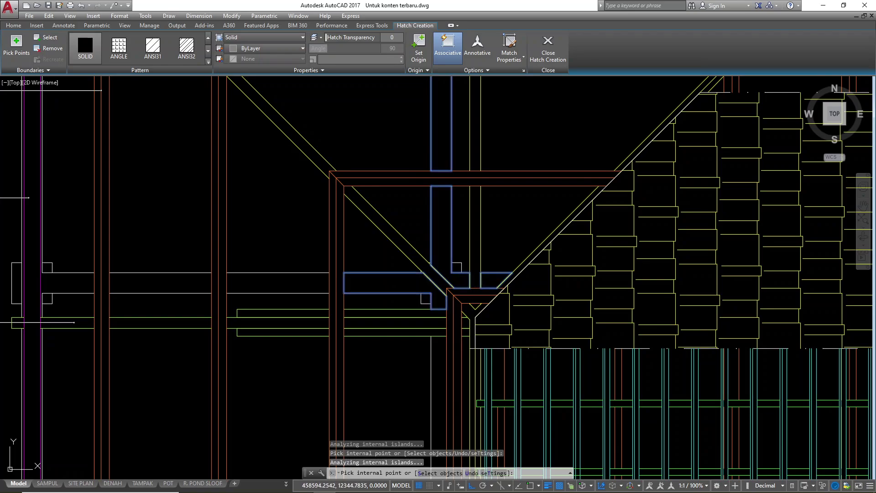
pyautogui.click(306, 284)
pyautogui.click(176, 280)
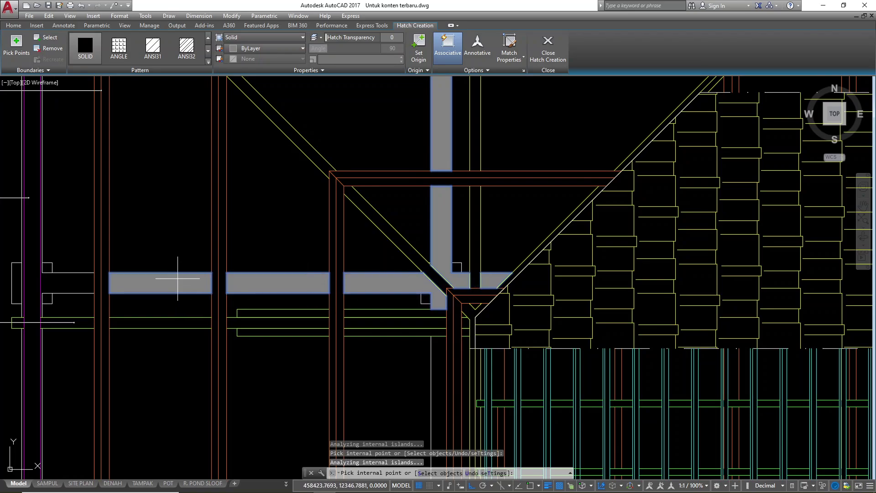
pyautogui.click(80, 287)
pyautogui.scroll(-3, 141, 277)
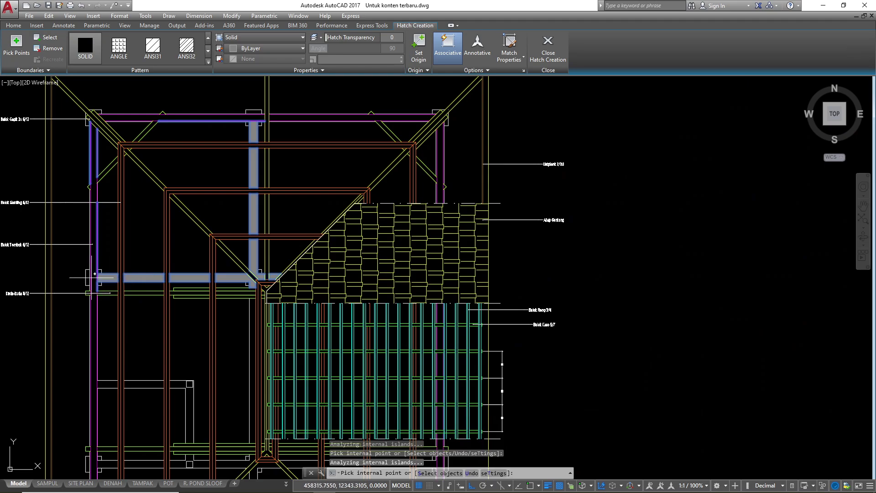
pyautogui.scroll(5, 110, 91)
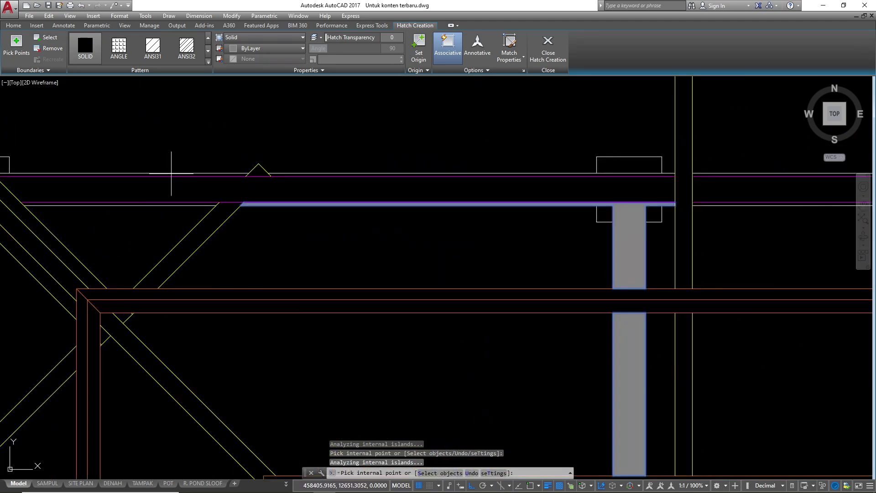
pyautogui.click(206, 172)
pyautogui.scroll(-6, 319, 155)
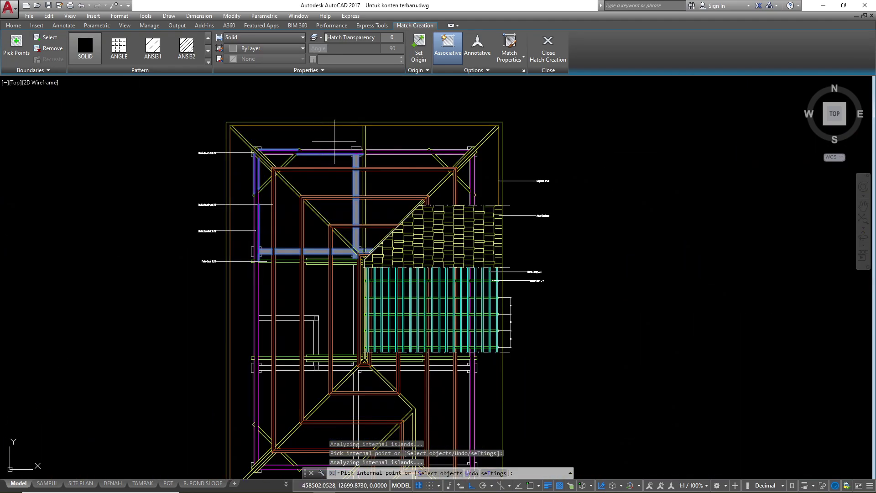
# - Try to solid-fill the vertical and horizontal wall segments around the lower end of the ridge
pyautogui.scroll(3, 347, 392)
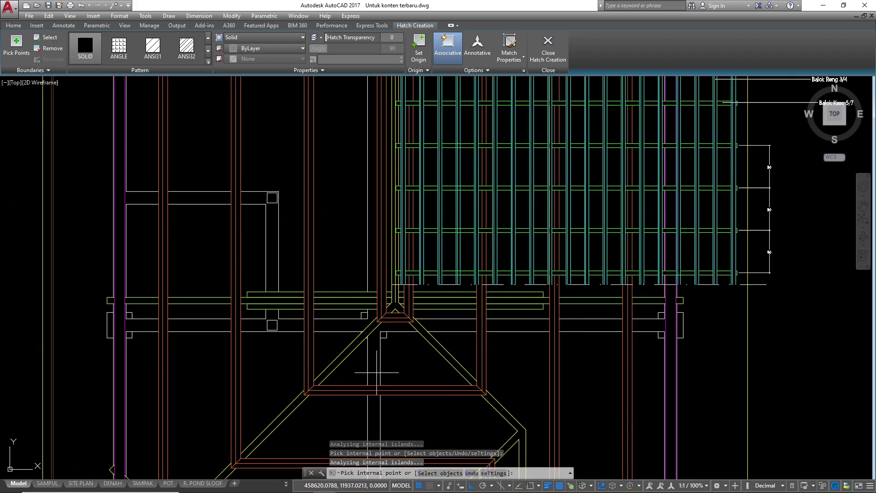
pyautogui.click(377, 371)
pyautogui.scroll(2, 375, 287)
pyautogui.click(370, 276)
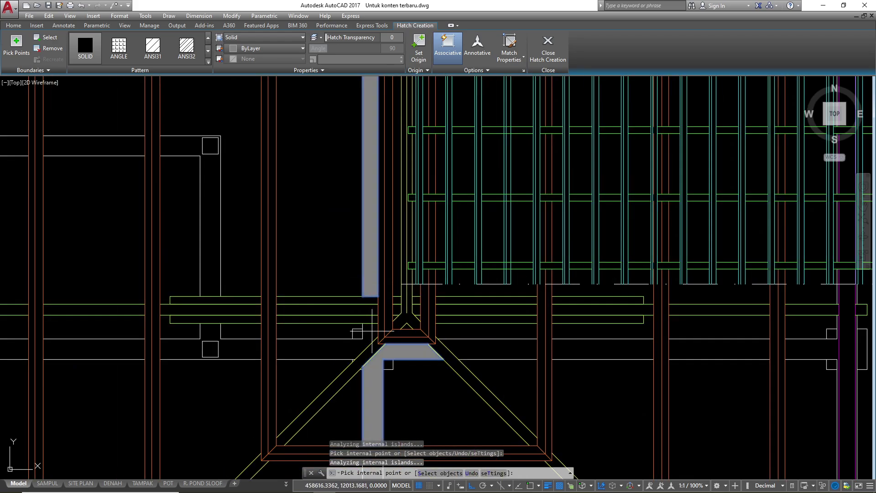
pyautogui.click(381, 340)
pyautogui.click(479, 353)
pyautogui.scroll(-5, 401, 338)
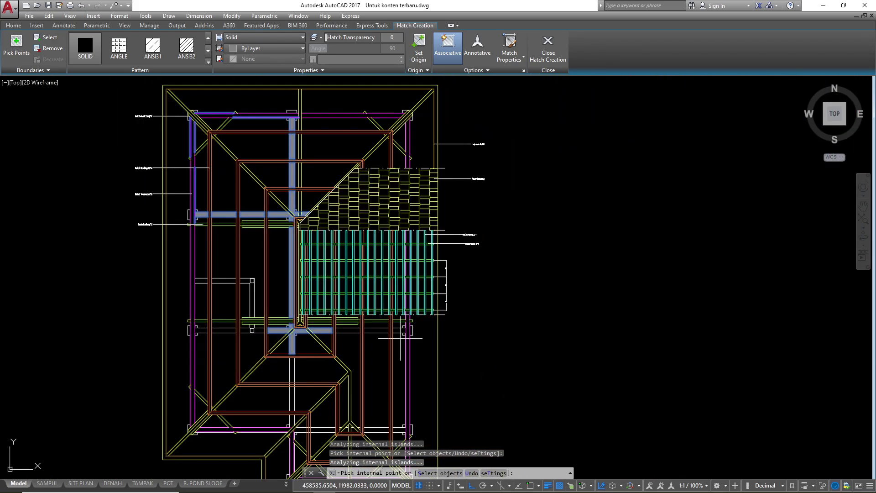
# - Undo all the picked solid hatch areas and cancel the Hatch command
pyautogui.hotkey('ctrl', 'z')
pyautogui.hotkey('ctrl', 'z')
pyautogui.hotkey('ctrl', 'z')
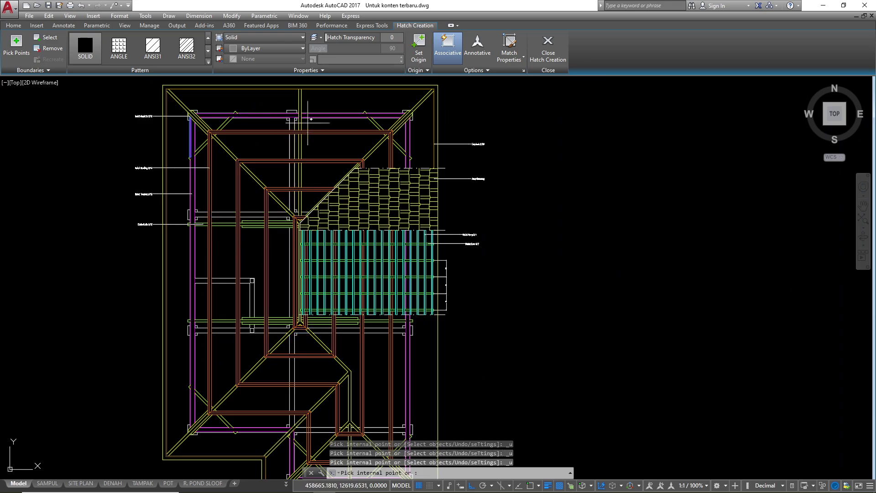
pyautogui.hotkey('ctrl', 'z')
pyautogui.scroll(-4, 365, 201)
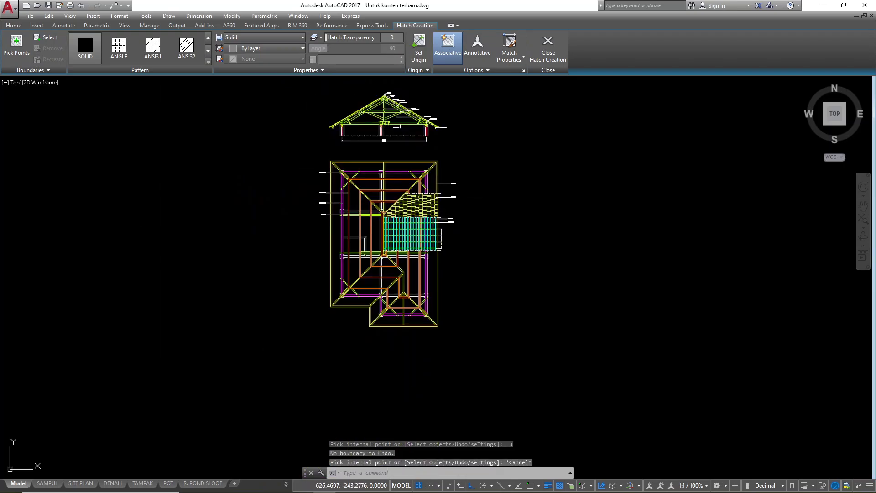
pyautogui.scroll(2, 399, 199)
pyautogui.press('Escape')
pyautogui.scroll(3, 329, 346)
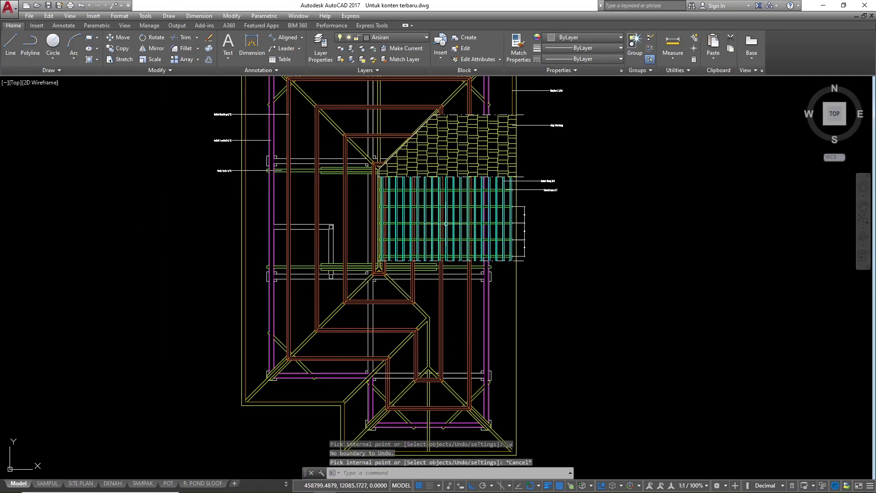
# - Trim the central vertical wall lines where they pass under the middle of the three horizontal purlins south of the ridge
pyautogui.scroll(-2, 418, 274)
pyautogui.scroll(1, 423, 321)
pyautogui.scroll(2, 422, 321)
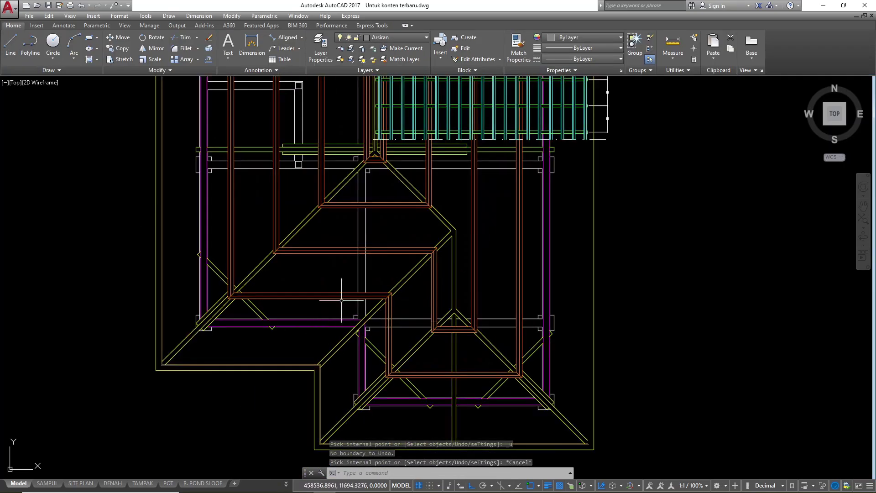
pyautogui.scroll(3, 273, 251)
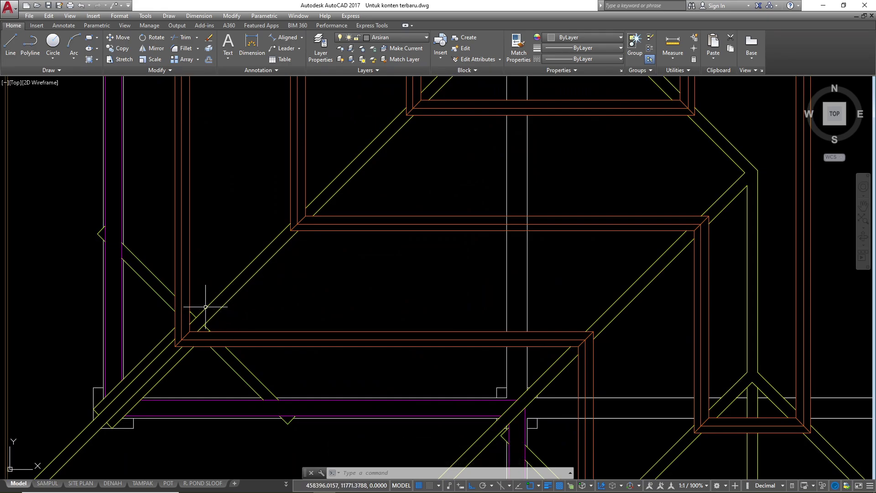
pyautogui.scroll(-3, 190, 311)
pyautogui.scroll(2, 318, 282)
pyautogui.write('tr')
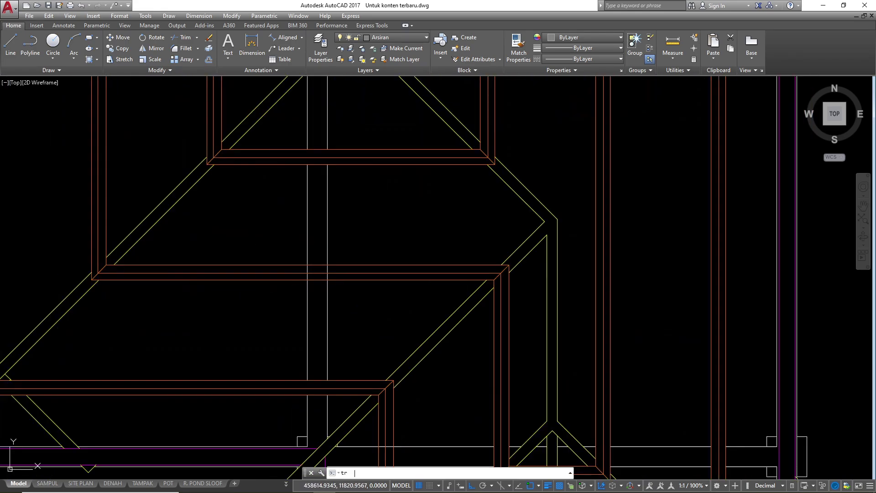
pyautogui.press('space')
pyautogui.scroll(2, 322, 271)
pyautogui.press('space')
pyautogui.scroll(1, 339, 270)
pyautogui.click(344, 270)
pyautogui.click(195, 254)
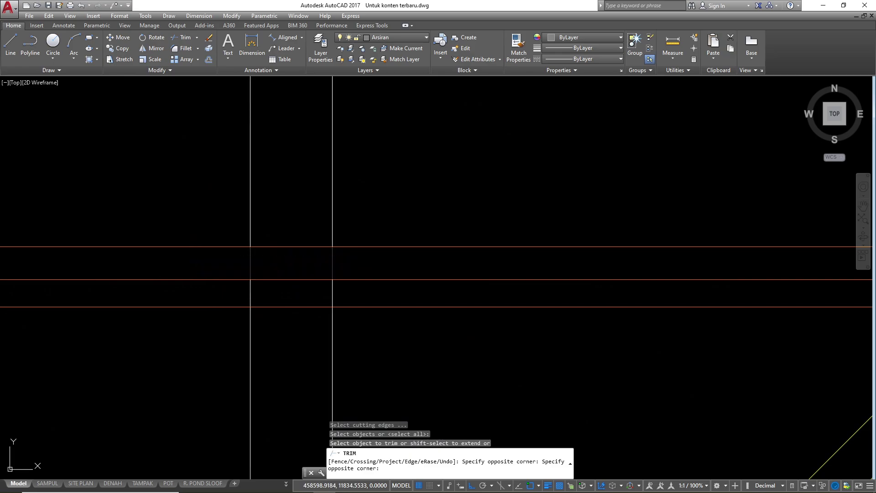
pyautogui.click(385, 297)
pyautogui.click(262, 304)
pyautogui.scroll(-5, 349, 303)
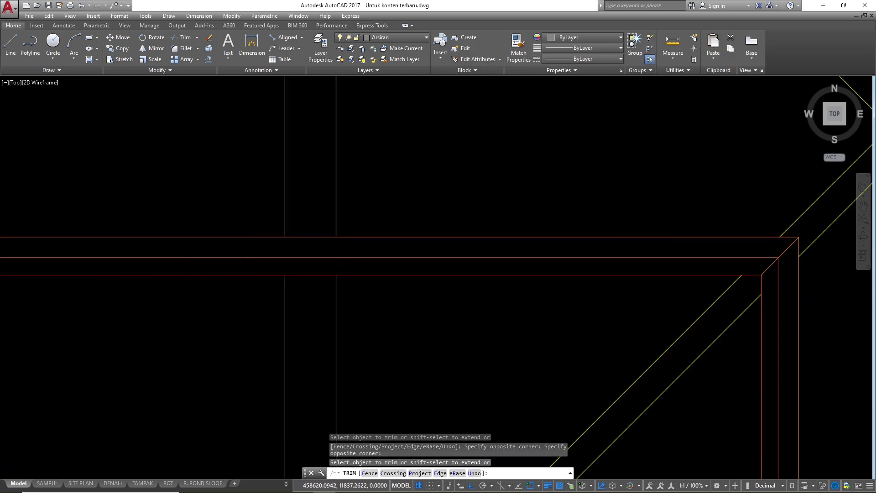
pyautogui.press('Escape')
pyautogui.scroll(-6, 348, 303)
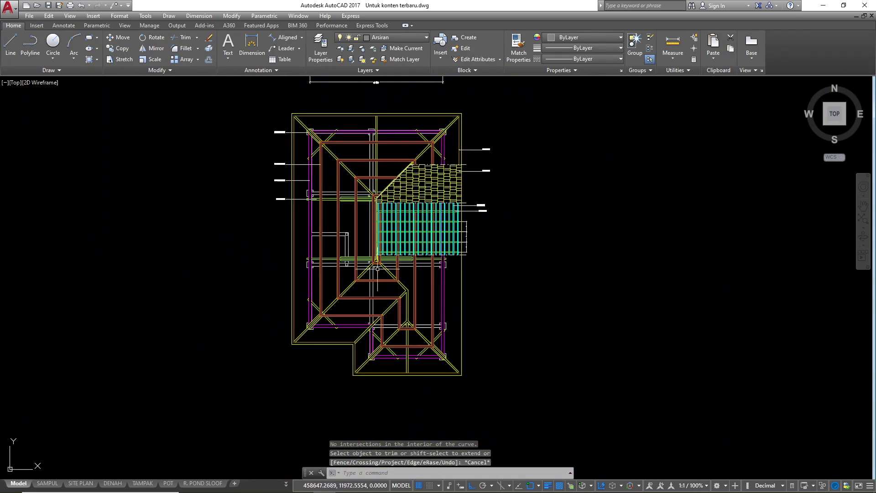
pyautogui.scroll(2, 324, 135)
pyautogui.scroll(-3, 401, 256)
pyautogui.scroll(3, 392, 270)
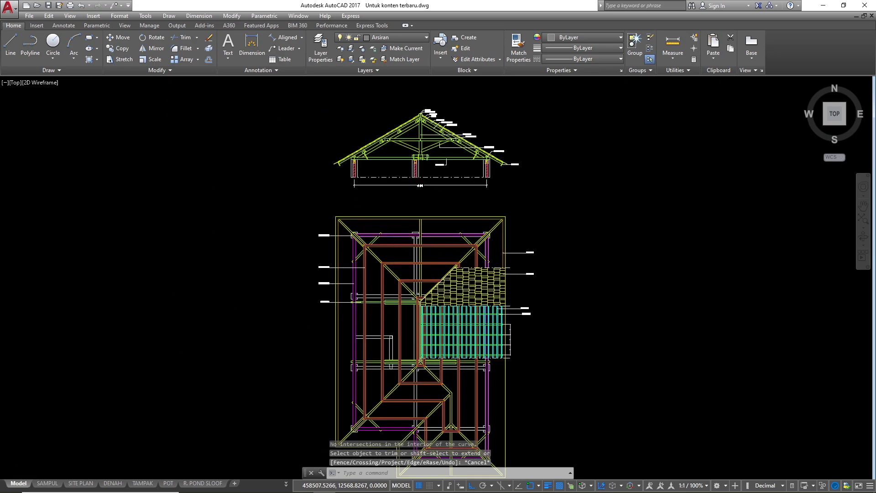
pyautogui.scroll(-2, 436, 172)
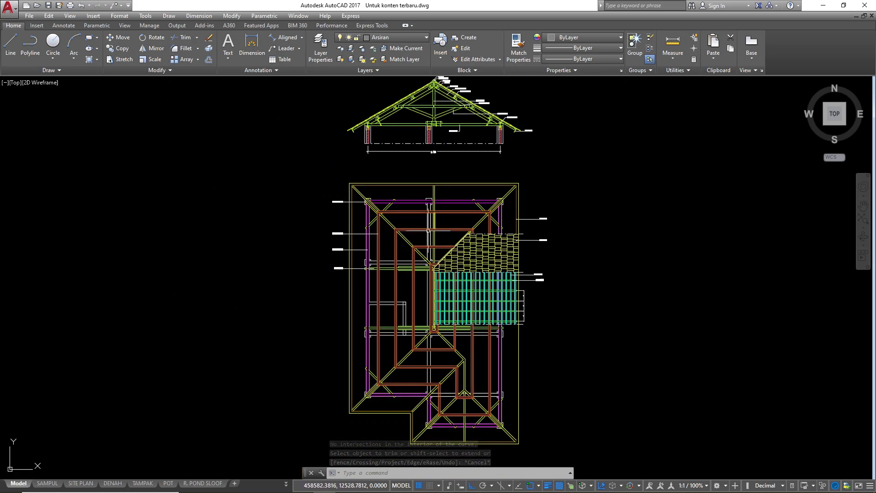